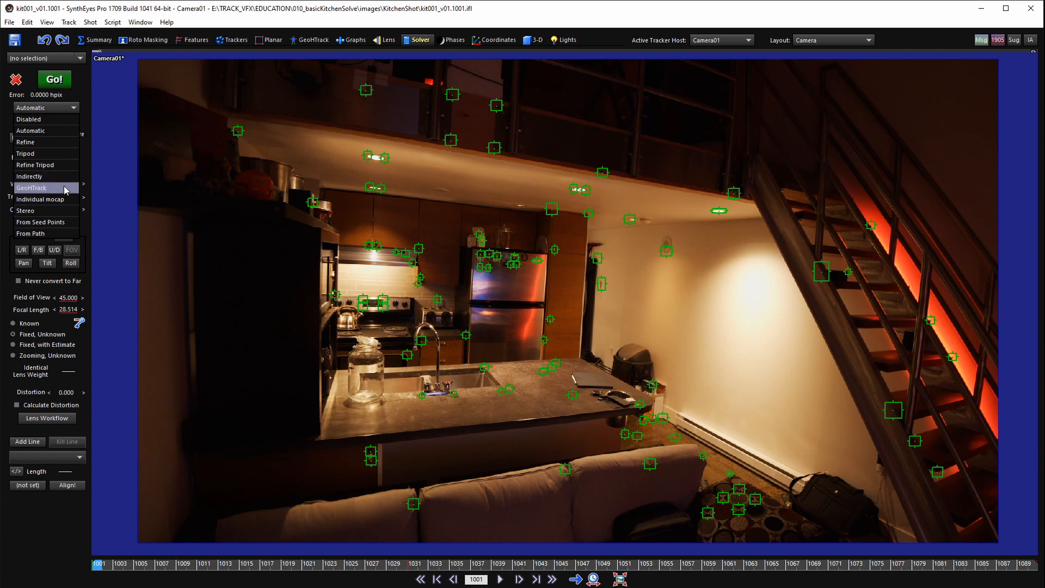
# - Review the available solving modes and camera direction hints, keeping Automatic and Undirected
pyautogui.click(74, 108)
pyautogui.click(73, 121)
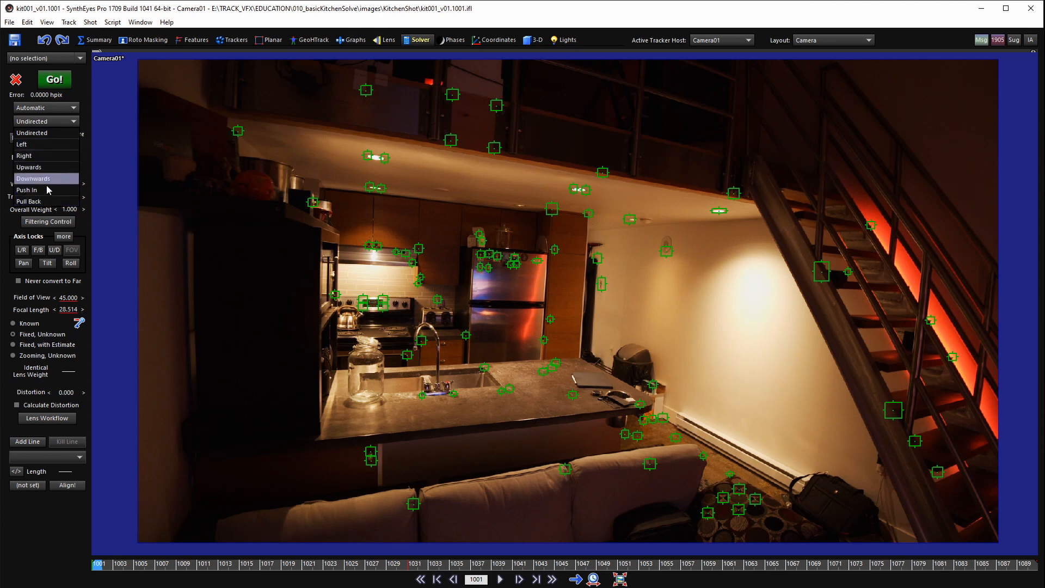
pyautogui.click(53, 130)
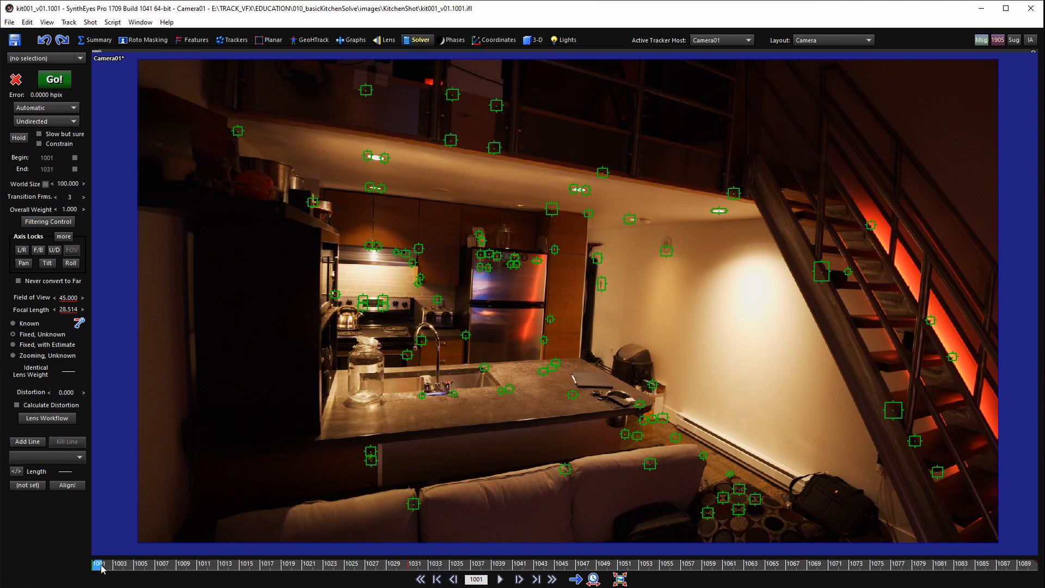
# - Set the solver's starting frame range manually to begin at 1001 and end at 1046, and release both manual overrides
pyautogui.moveTo(138, 564); pyautogui.dragTo(78, 565)
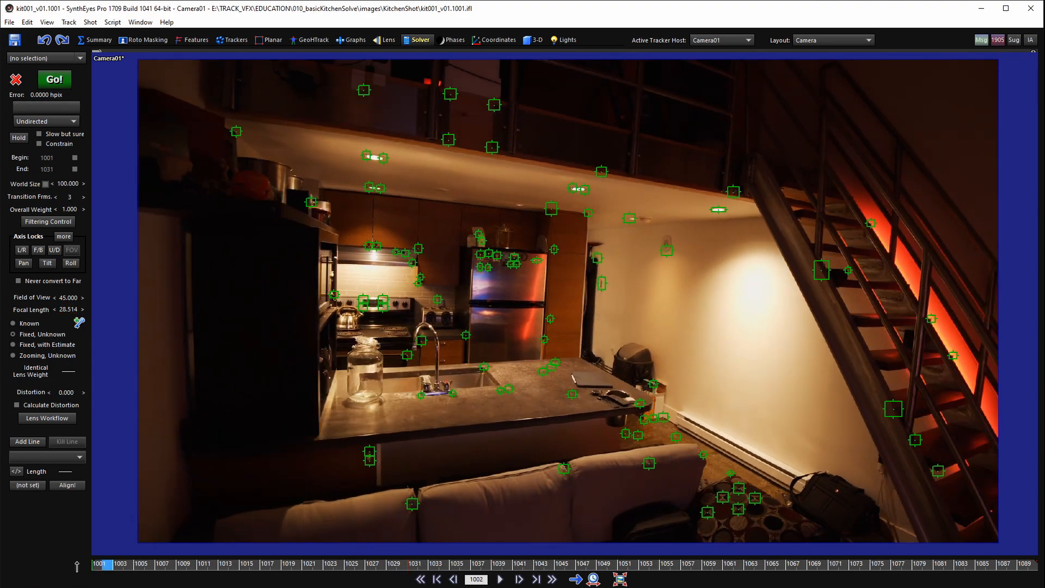
pyautogui.click(75, 157)
pyautogui.click(75, 169)
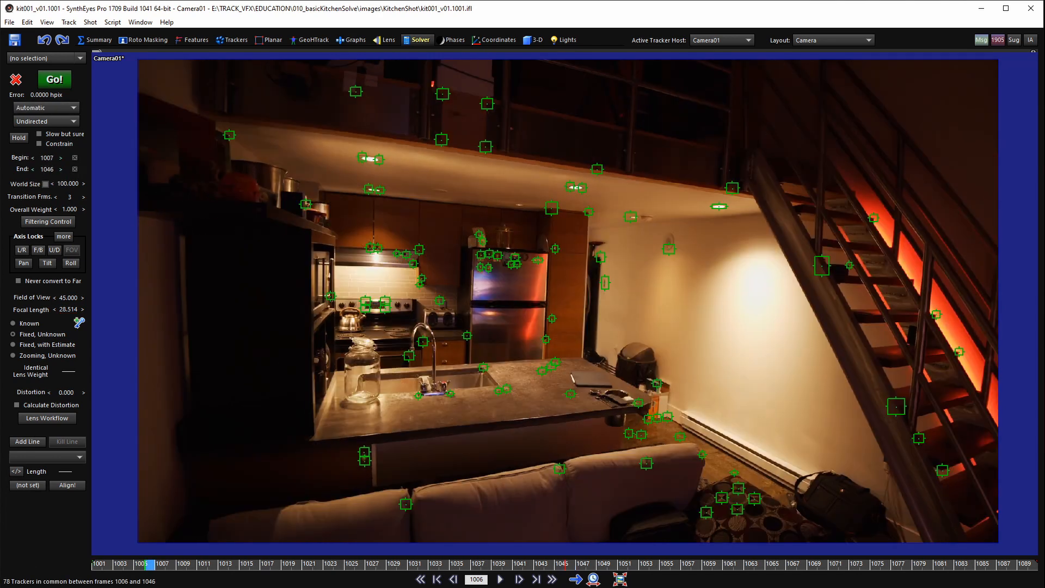
pyautogui.moveTo(53, 159); pyautogui.dragTo(48, 162)
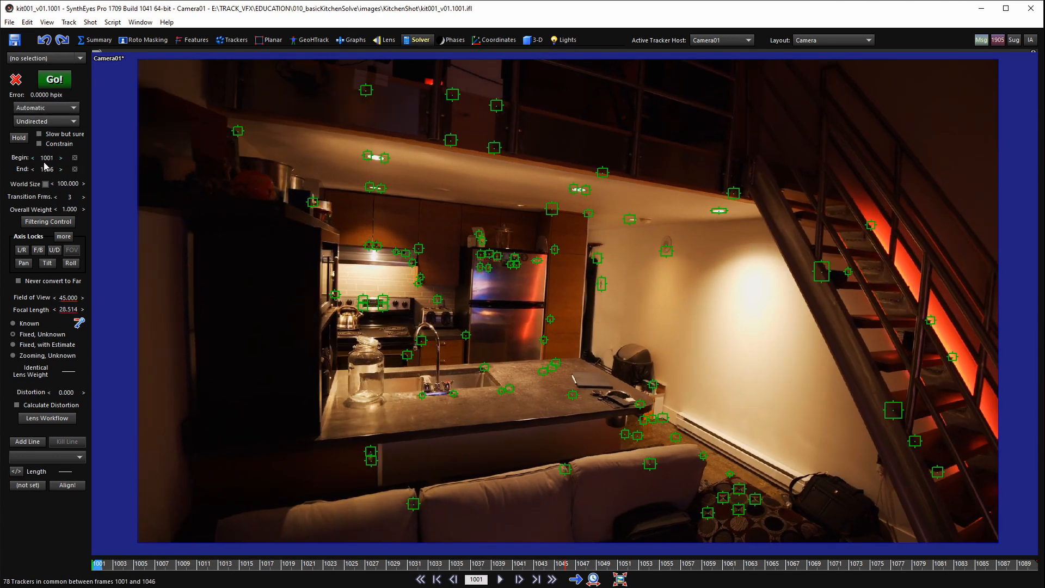
pyautogui.click(75, 169)
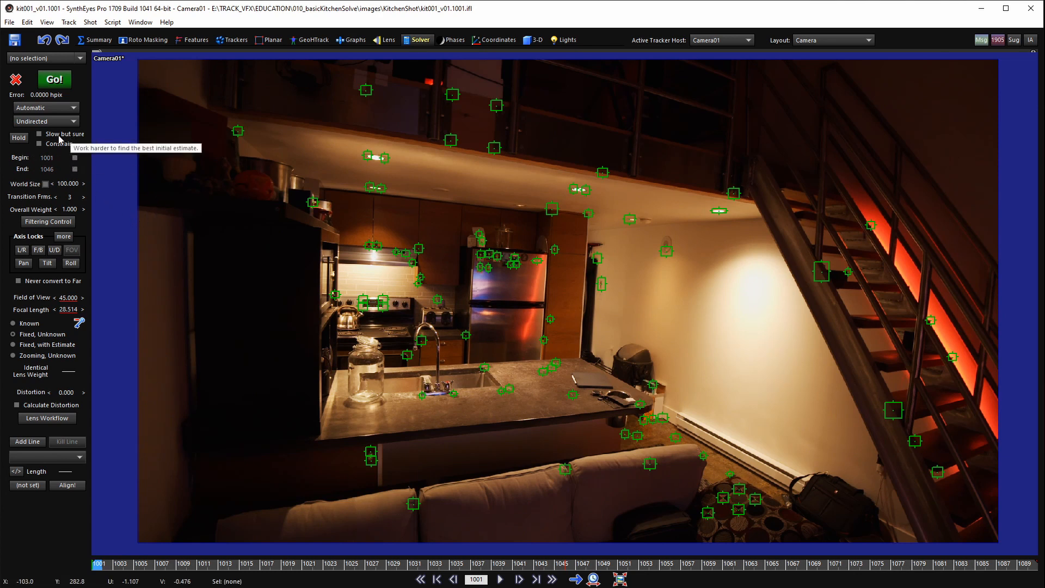
# - Review the Slow but sure and Constrain solver options and the coordinate lock types offered for the tracker beside the refrigerator
pyautogui.click(39, 134)
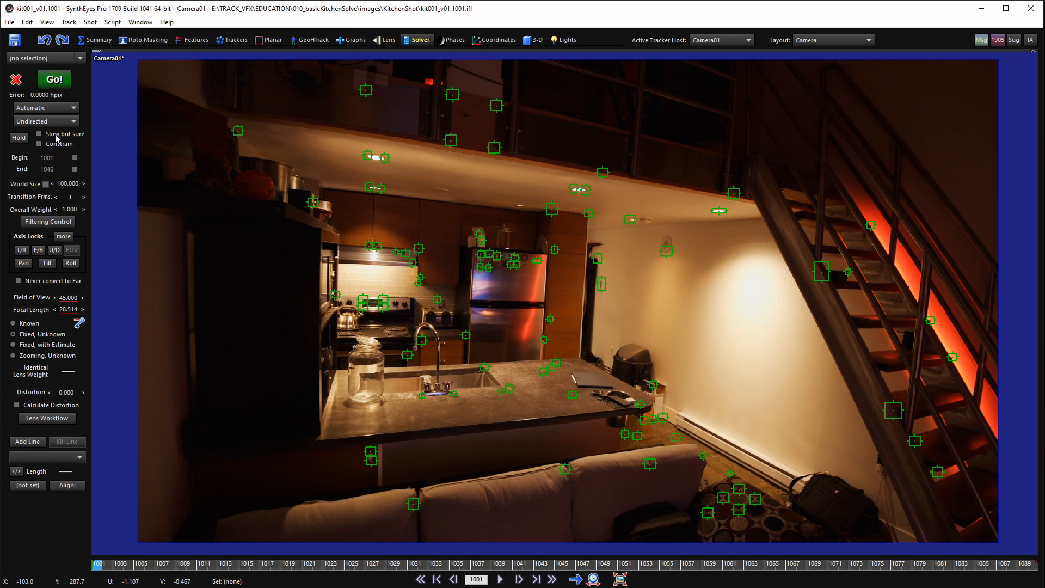
pyautogui.click(59, 144)
pyautogui.click(370, 187)
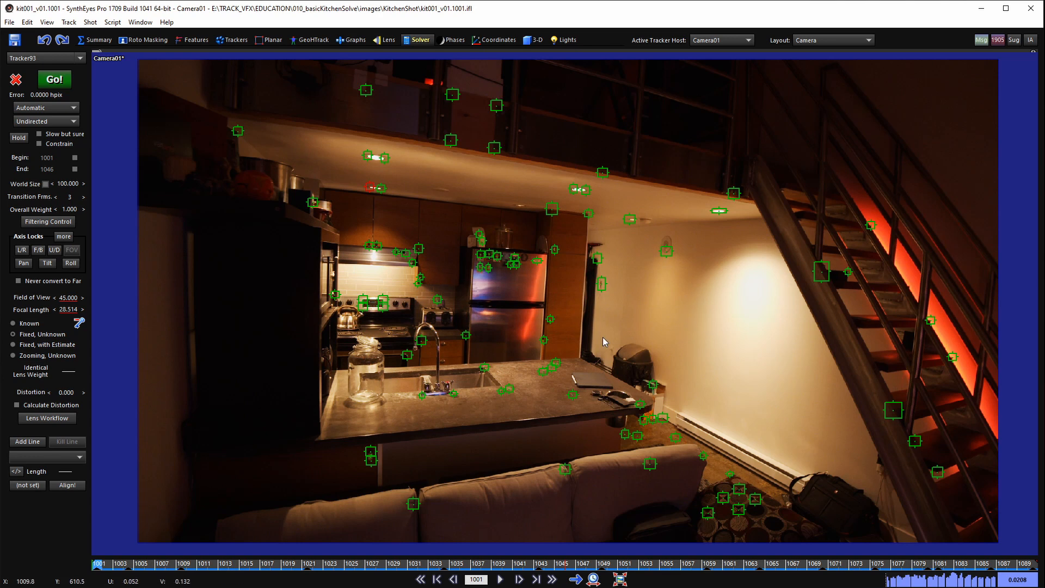
pyautogui.click(549, 319)
pyautogui.scroll(3, 559, 325)
pyautogui.scroll(-3, 309, 292)
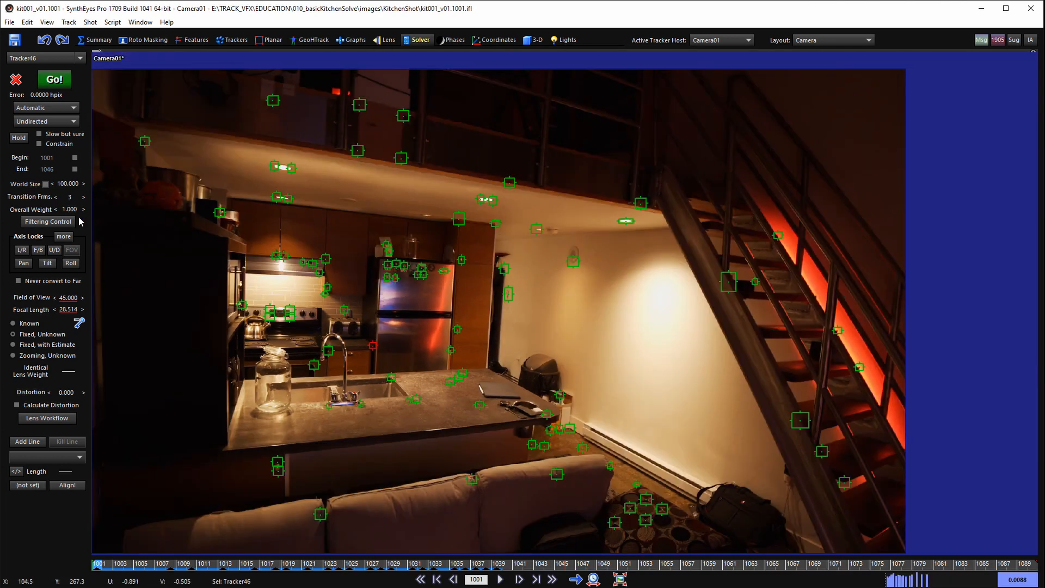
pyautogui.click(219, 41)
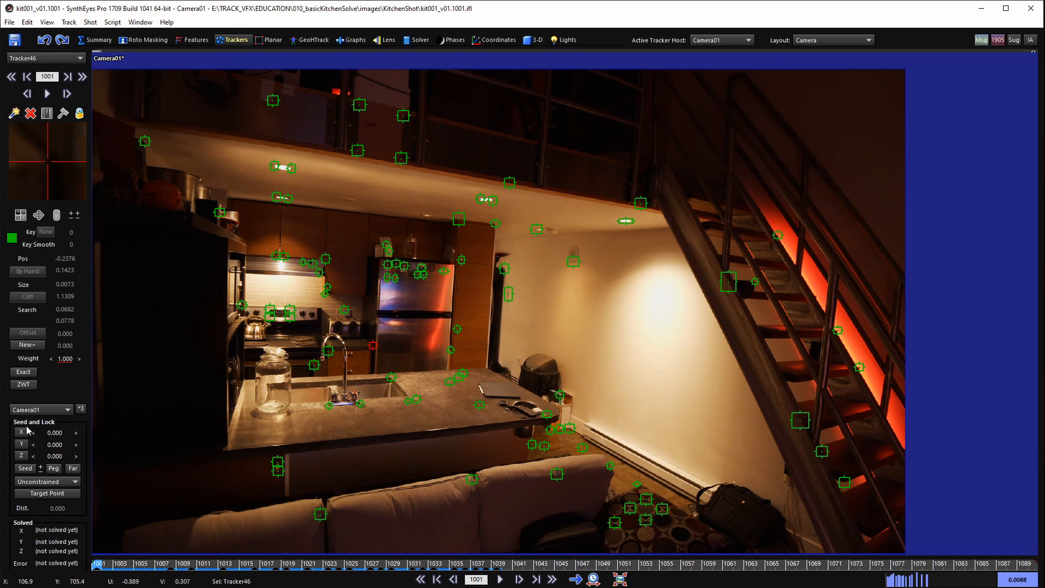
pyautogui.click(35, 482)
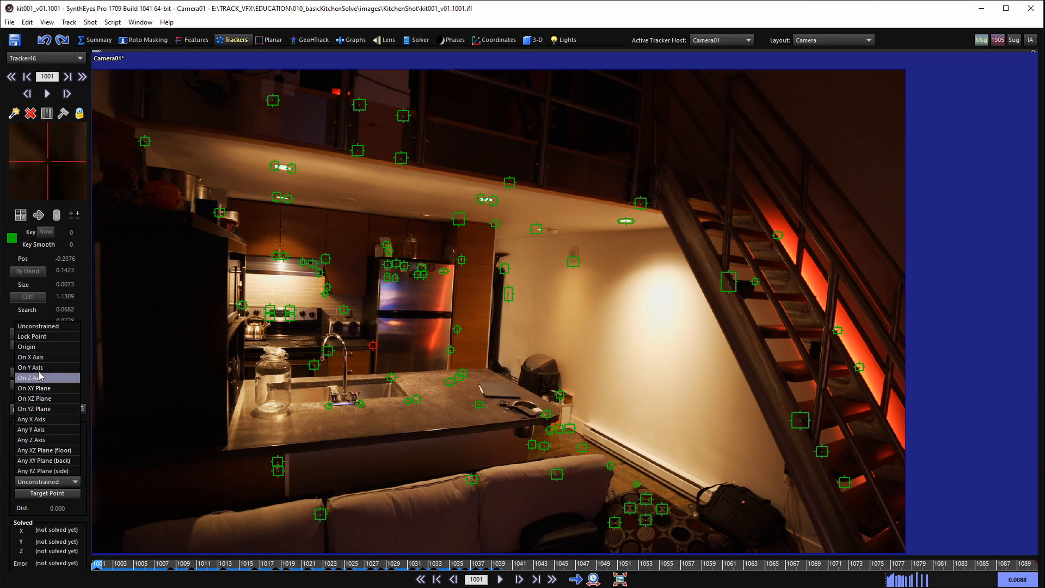
pyautogui.click(95, 401)
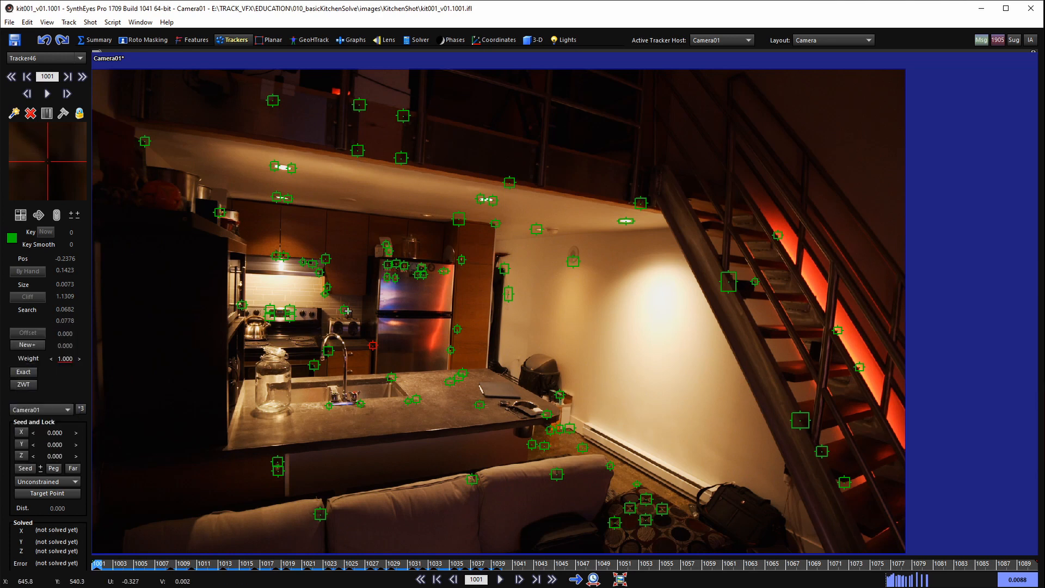
pyautogui.click(463, 326)
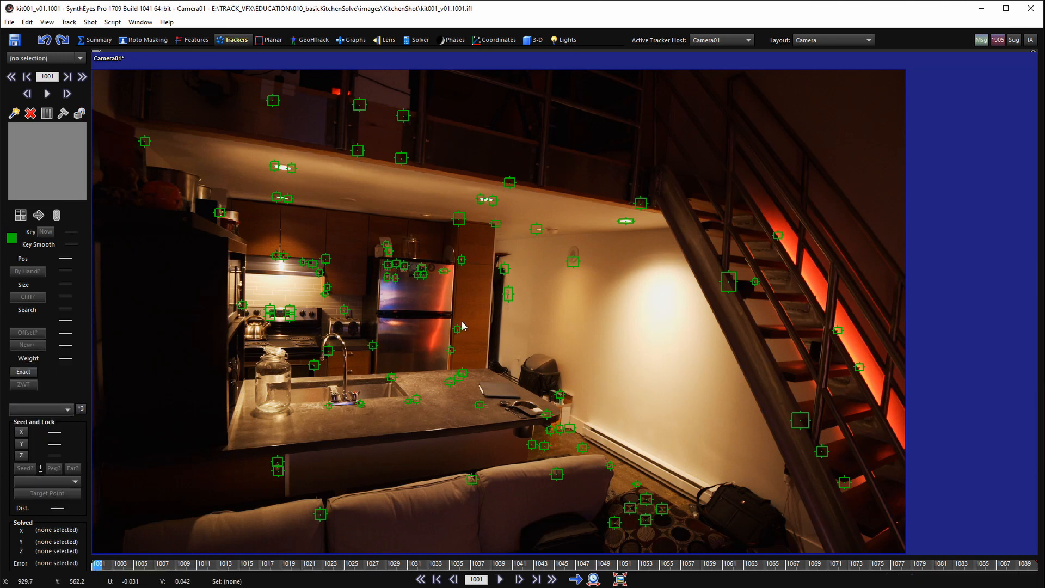
# - Return to the solver settings, review the Path Filtering Control options and close them
pyautogui.click(417, 39)
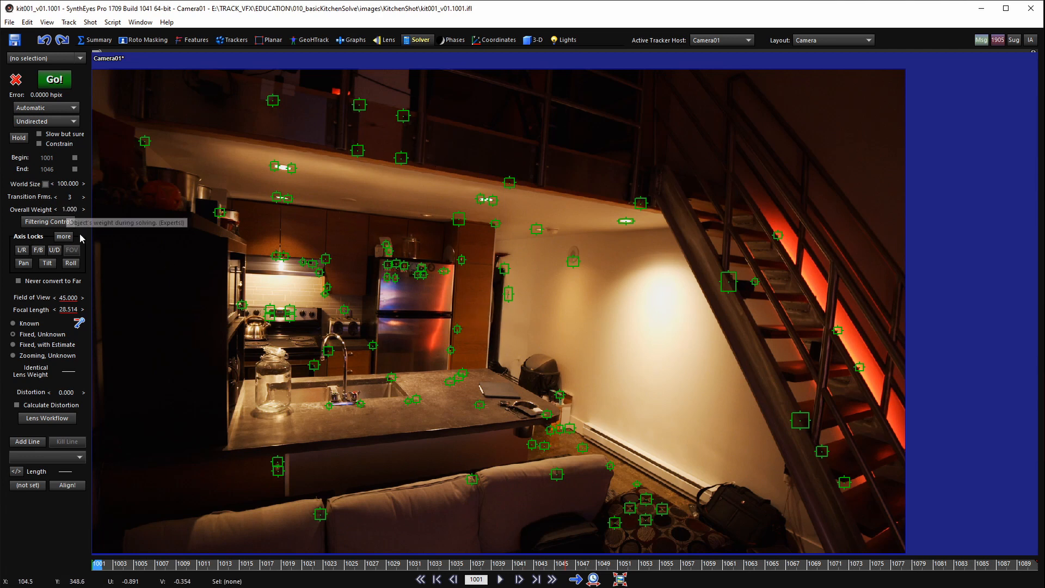
pyautogui.click(67, 223)
pyautogui.moveTo(461, 242); pyautogui.dragTo(483, 239)
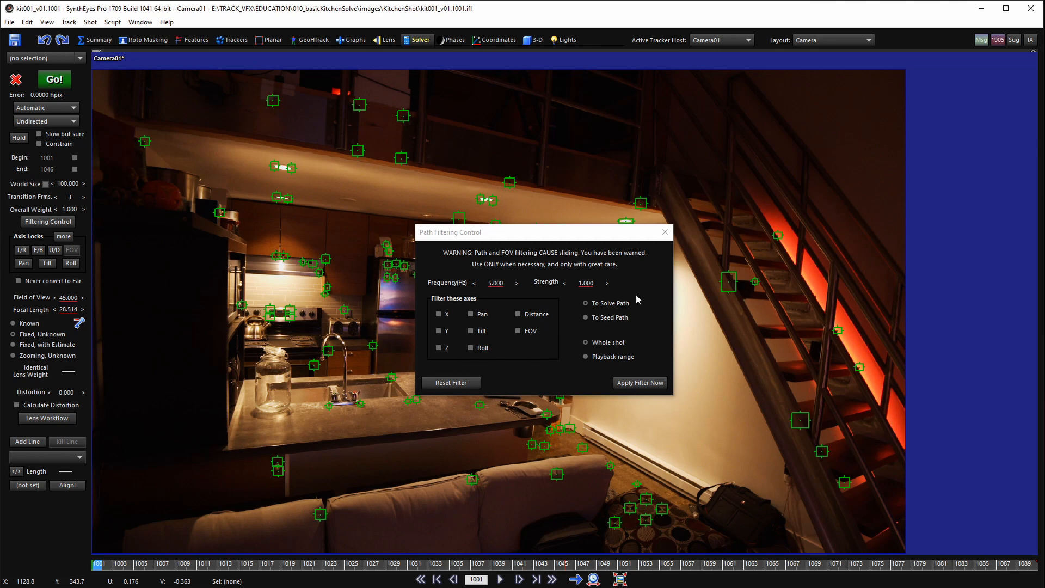
pyautogui.moveTo(602, 234); pyautogui.dragTo(604, 221)
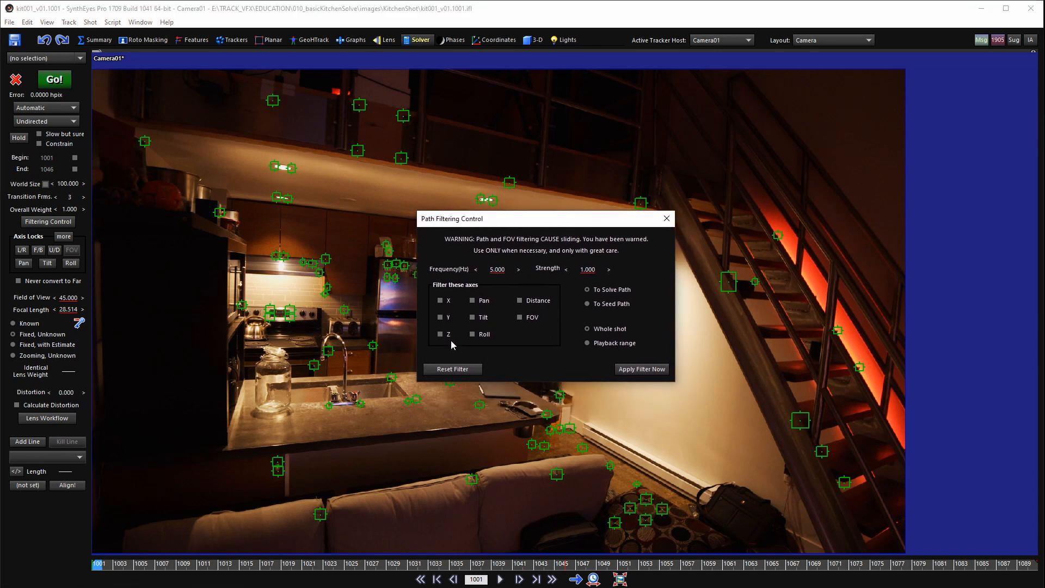
pyautogui.click(453, 368)
pyautogui.click(631, 374)
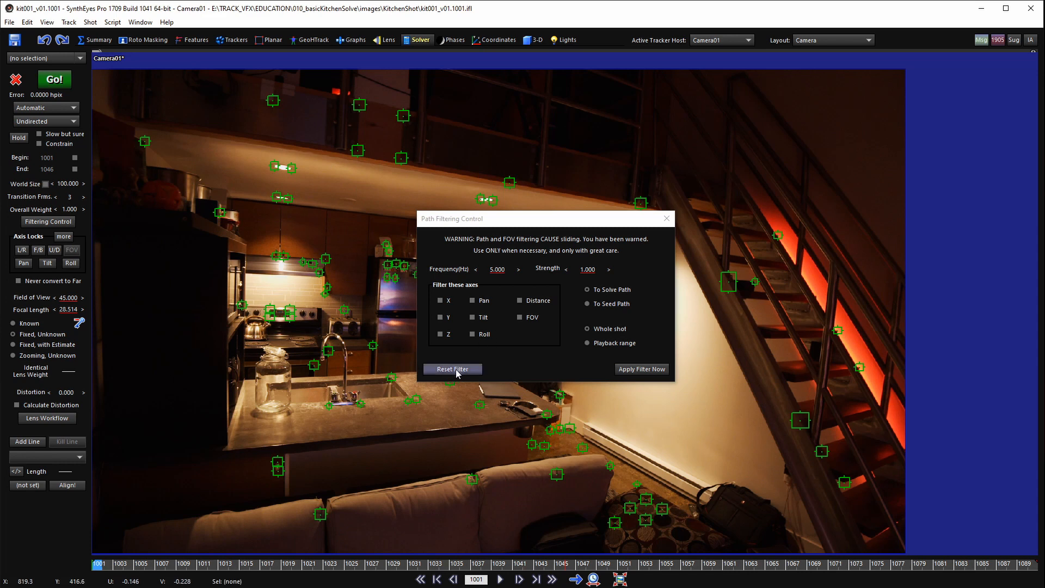
pyautogui.click(669, 219)
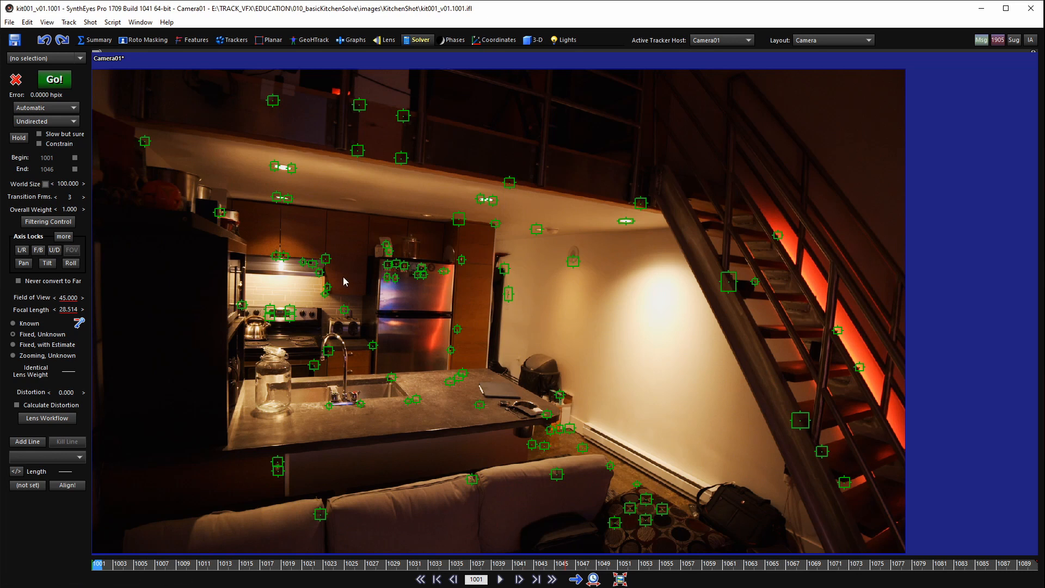
# - Lock the camera's position on all translation axes (L/R, U/D, F/B) in the hard and soft lock controls
pyautogui.click(63, 236)
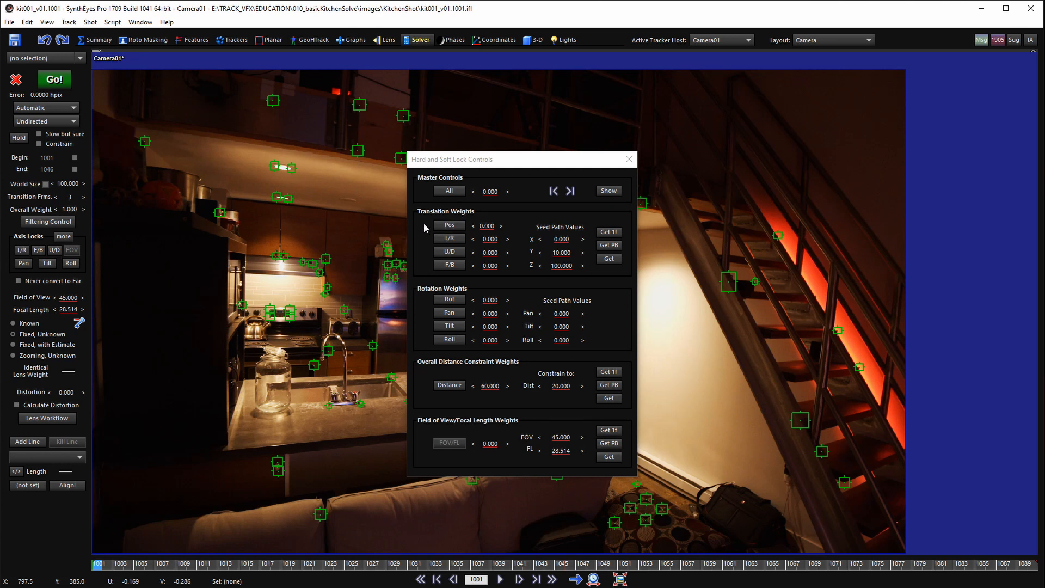
pyautogui.click(451, 227)
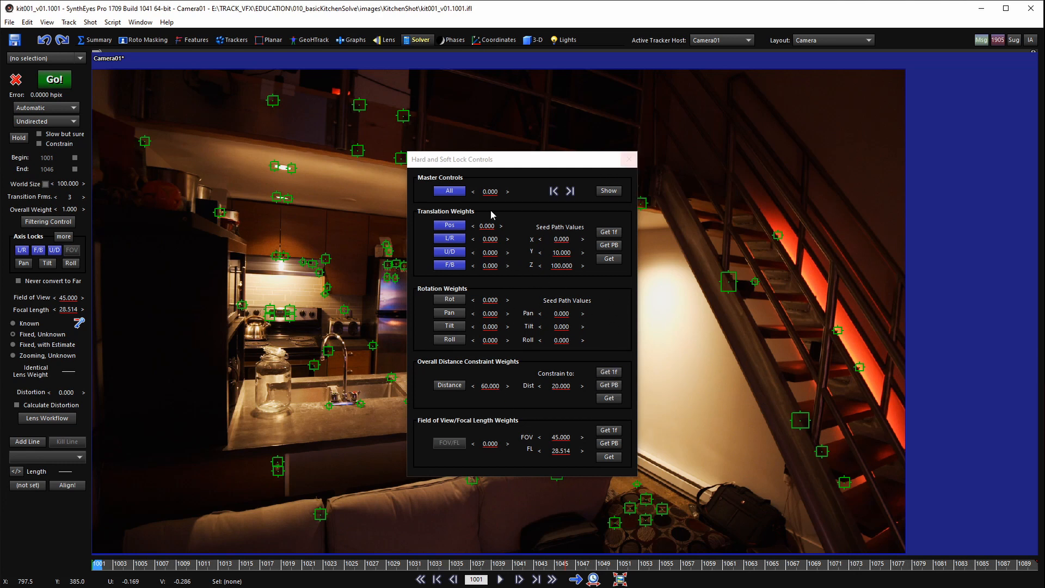
pyautogui.moveTo(511, 160); pyautogui.dragTo(481, 183)
pyautogui.click(599, 183)
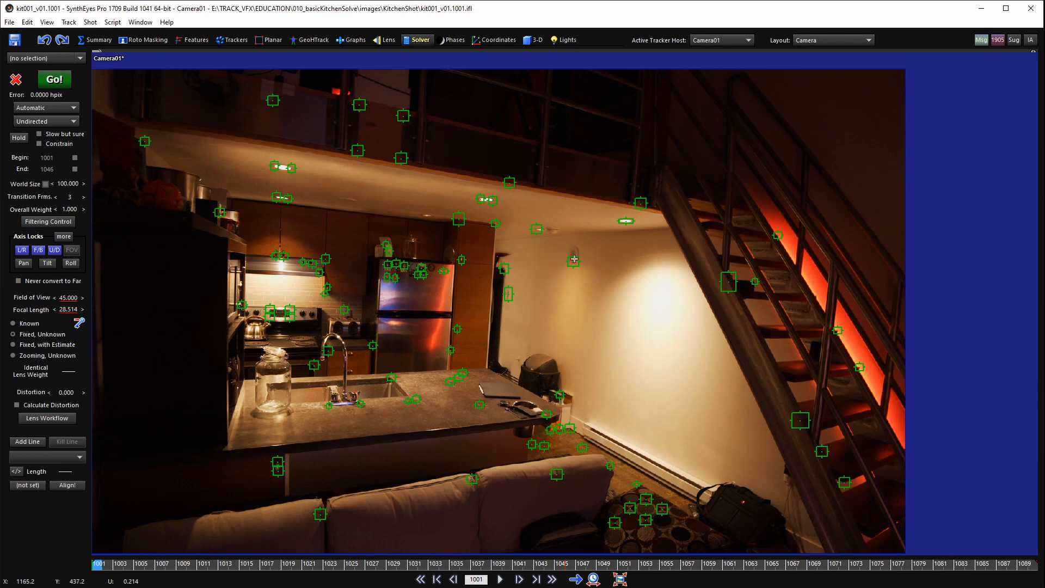
# - Try a focal length of 28.954 mm at frame 1007, reset it and go back to frame 1001
pyautogui.click(508, 266)
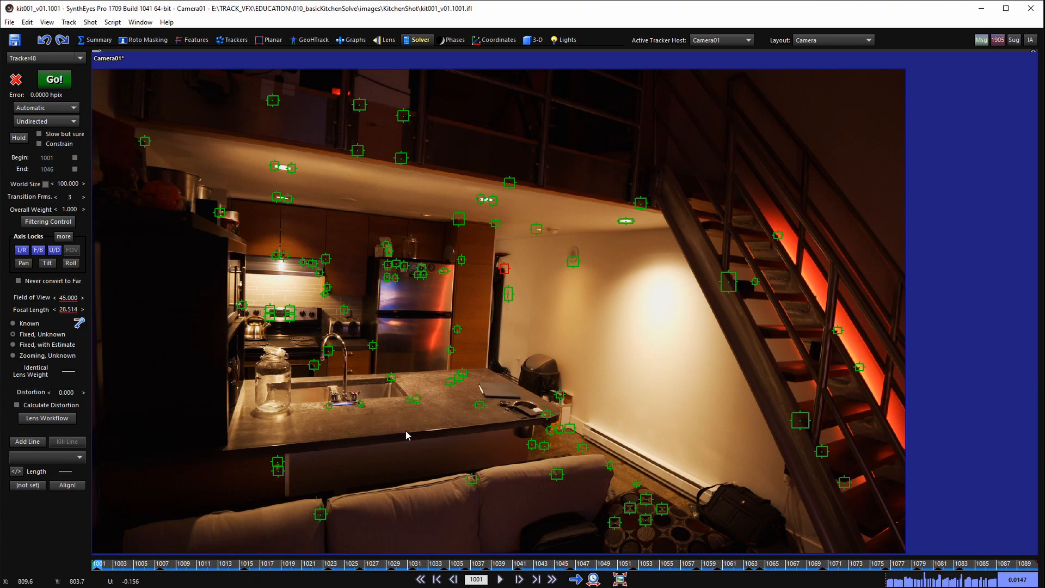
pyautogui.moveTo(478, 564); pyautogui.dragTo(162, 541)
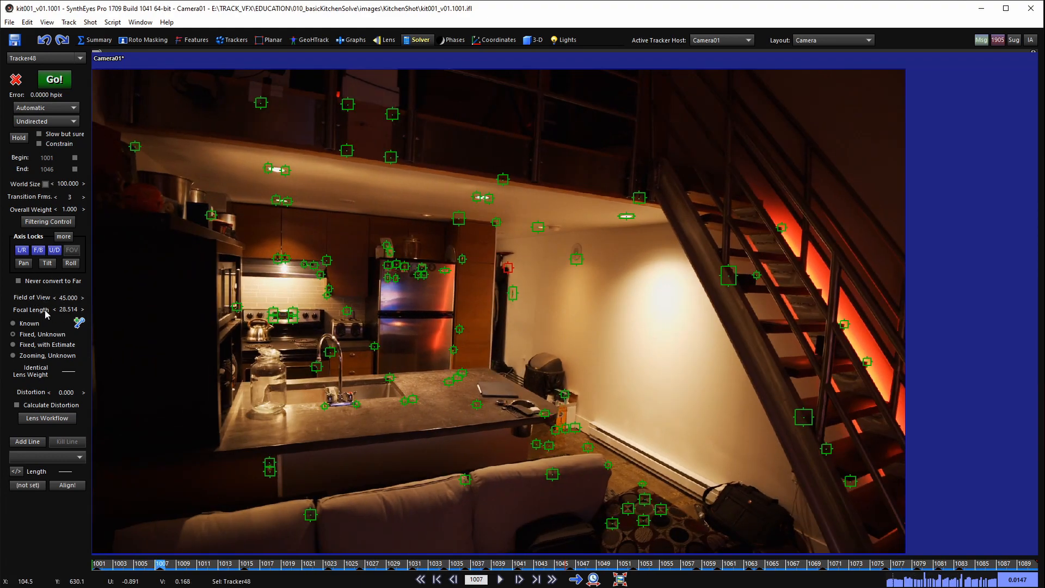
pyautogui.moveTo(65, 310); pyautogui.dragTo(66, 309)
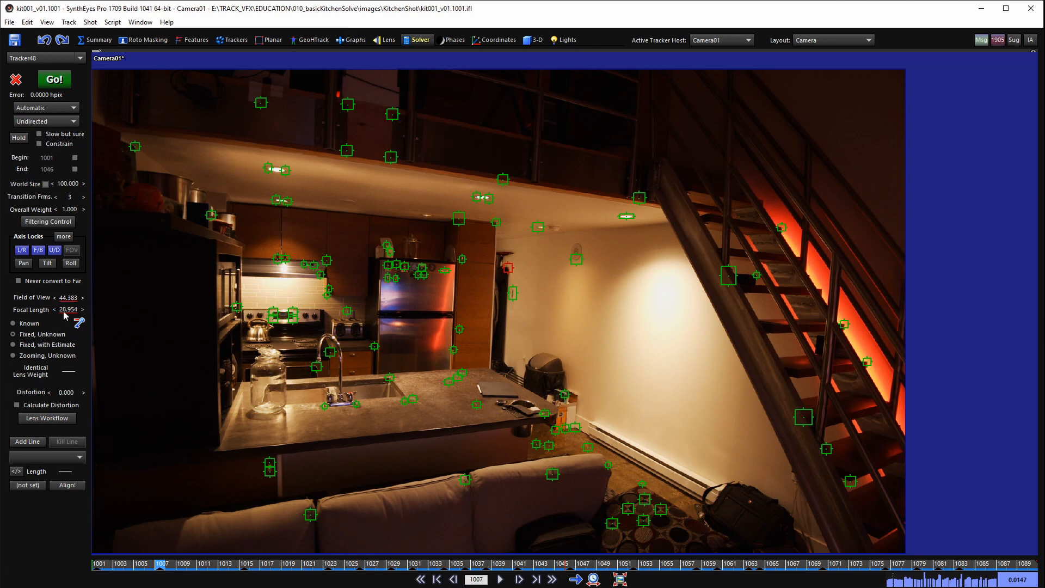
pyautogui.rightClick(73, 310)
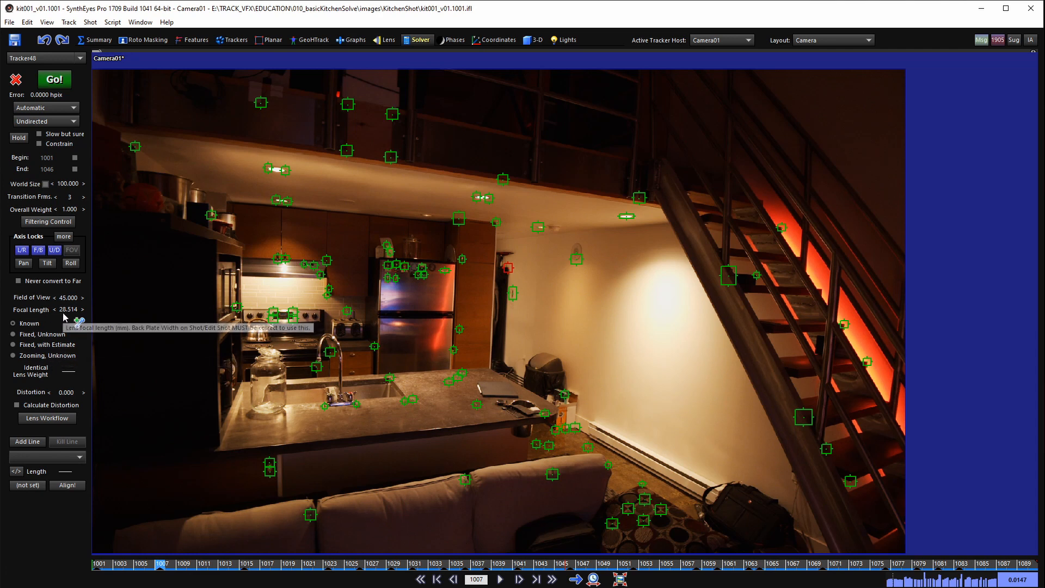
pyautogui.moveTo(149, 565); pyautogui.dragTo(66, 564)
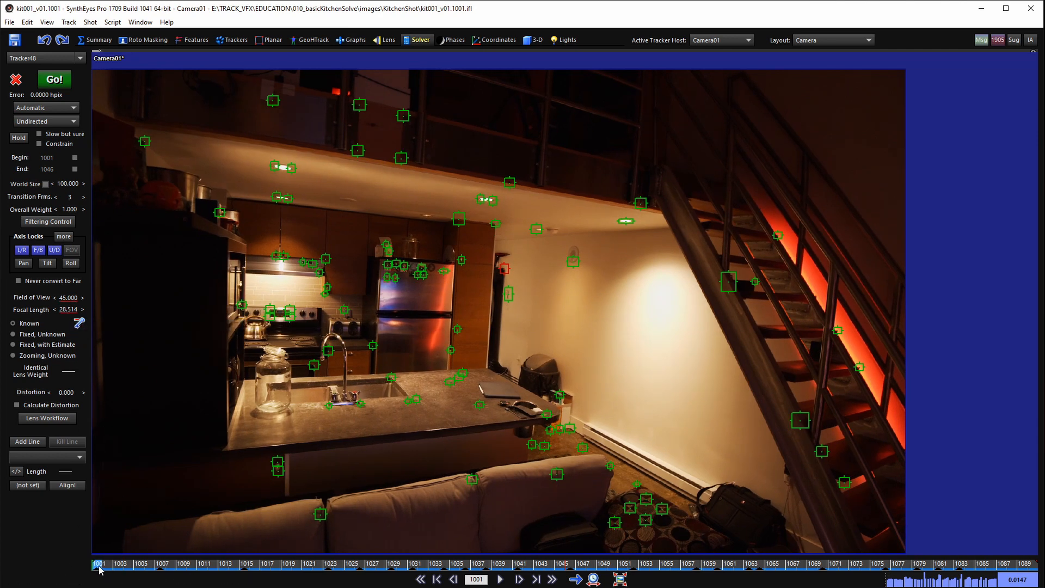
# - Try keying a 34.374 mm focal length at frame 1023, clear the key and go back to frame 1001
pyautogui.moveTo(100, 568); pyautogui.dragTo(330, 566)
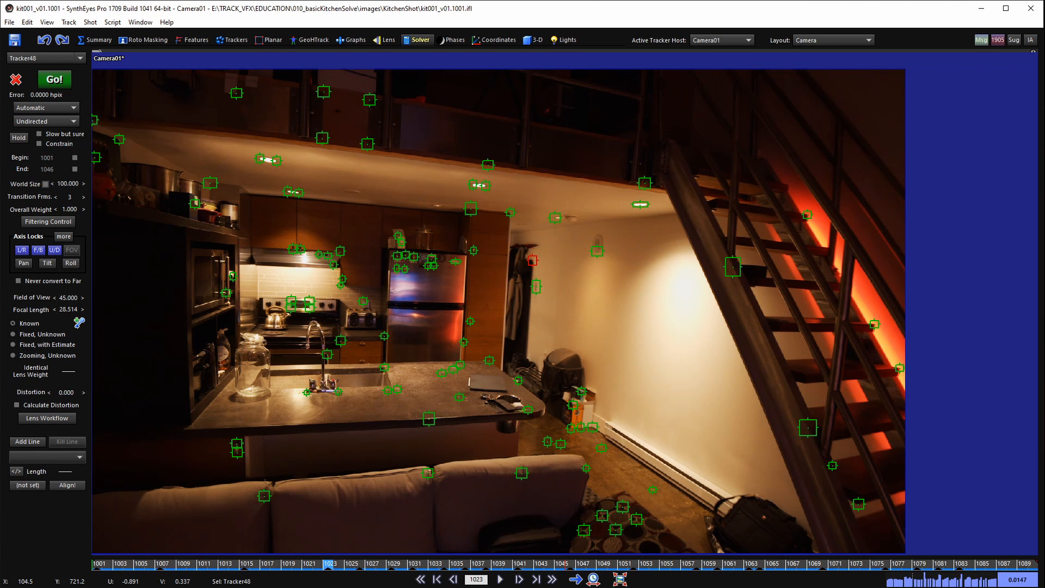
pyautogui.moveTo(65, 311); pyautogui.dragTo(77, 310)
pyautogui.moveTo(329, 566)
pyautogui.mouseDown()
pyautogui.moveTo(98, 566)
pyautogui.moveTo(381, 566)
pyautogui.moveTo(327, 573)
pyautogui.mouseUp()
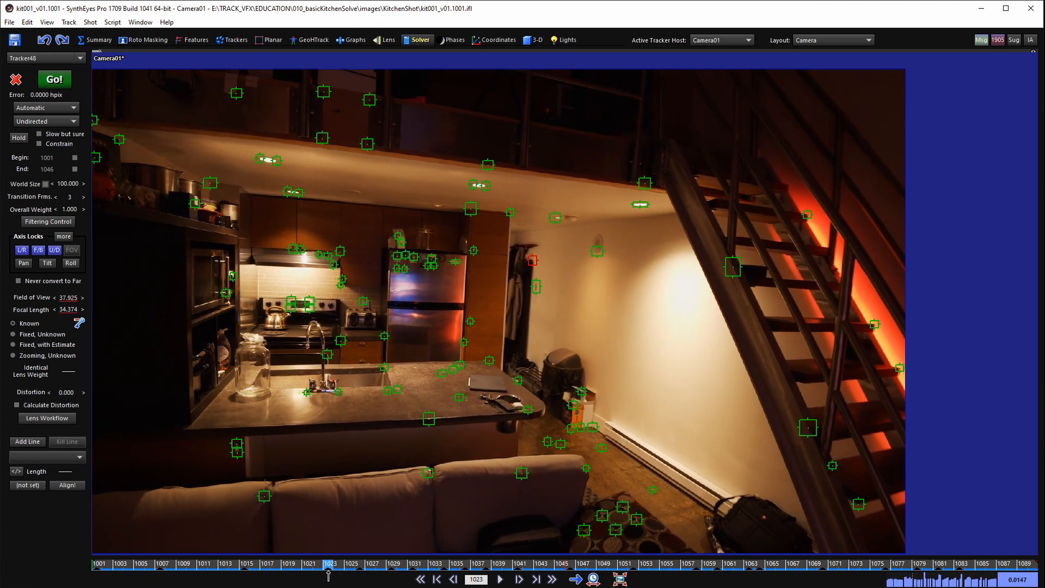
pyautogui.click(79, 325)
pyautogui.moveTo(330, 566); pyautogui.dragTo(11, 563)
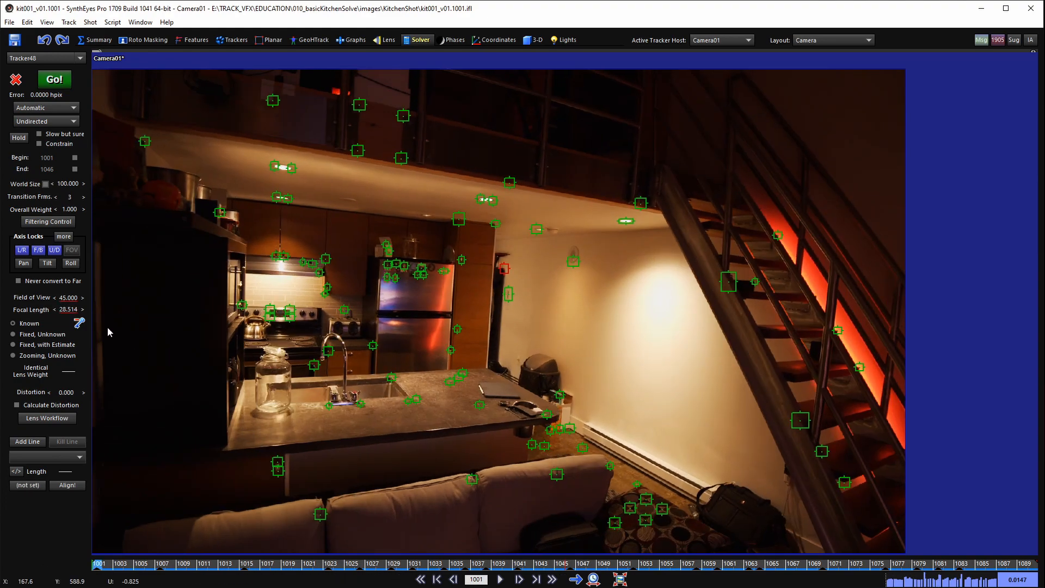
# - Set the camera's lens solving mode to Zooming, Unknown
pyautogui.click(33, 335)
pyautogui.doubleClick(67, 310)
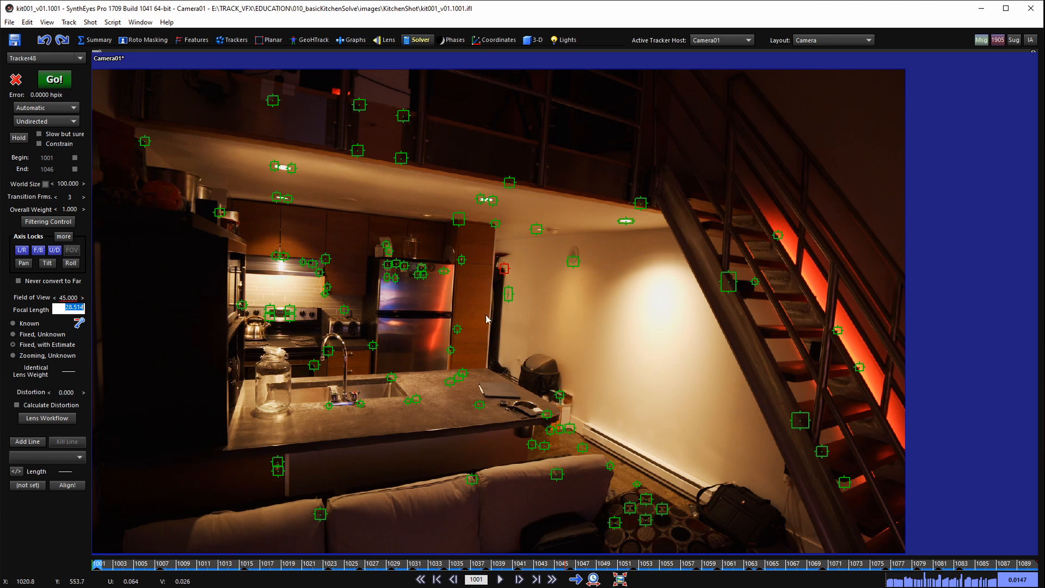
pyautogui.click(136, 352)
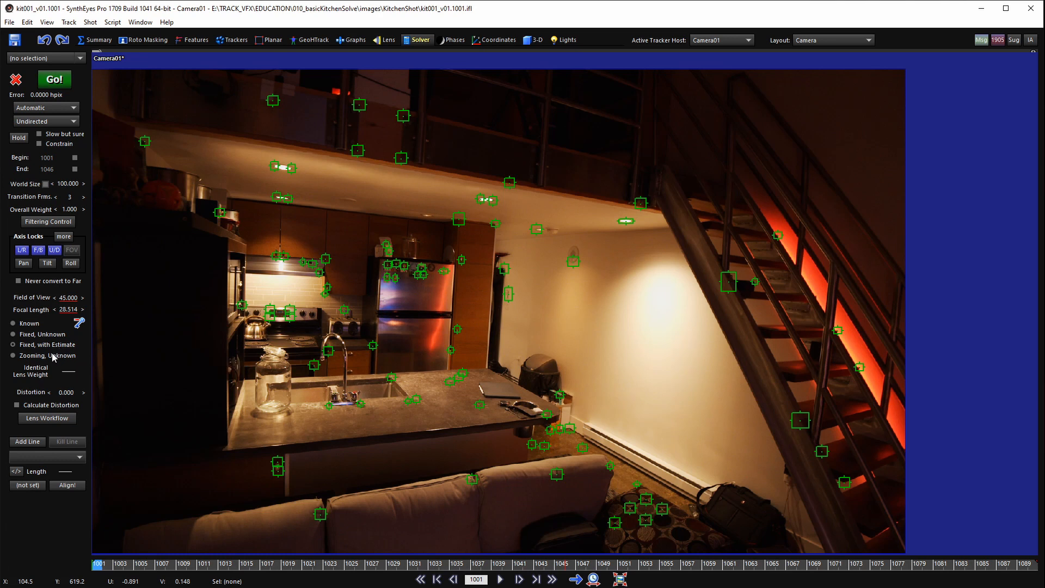
pyautogui.click(53, 356)
# - Display the lens distortion grid over frame 1053 and set the distortion to -0.016
pyautogui.click(385, 40)
pyautogui.scroll(-2, 313, 170)
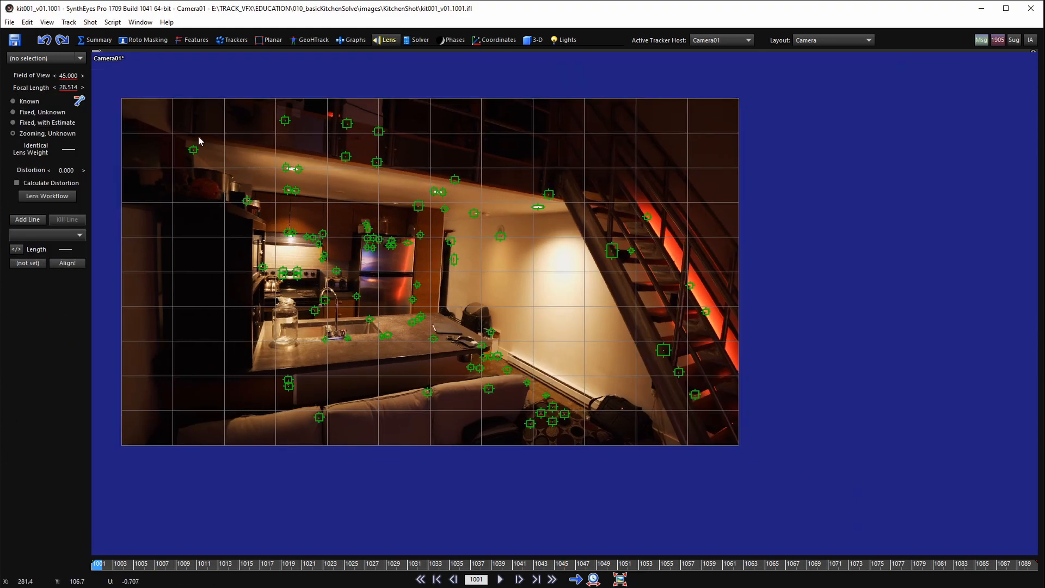
pyautogui.moveTo(277, 159); pyautogui.dragTo(326, 168, button='middle')
pyautogui.scroll(1, 325, 168)
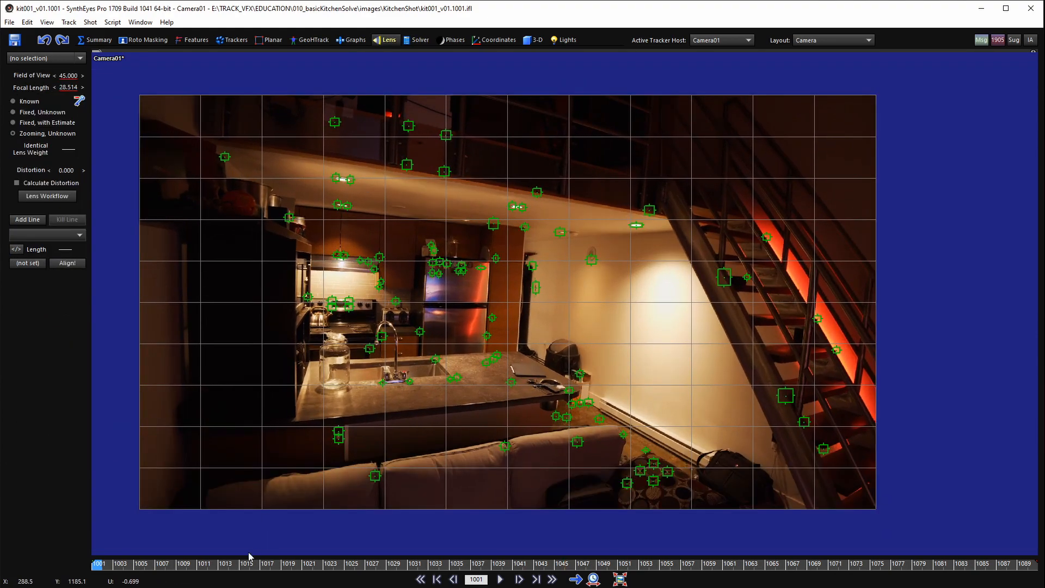
pyautogui.moveTo(250, 561); pyautogui.dragTo(645, 564)
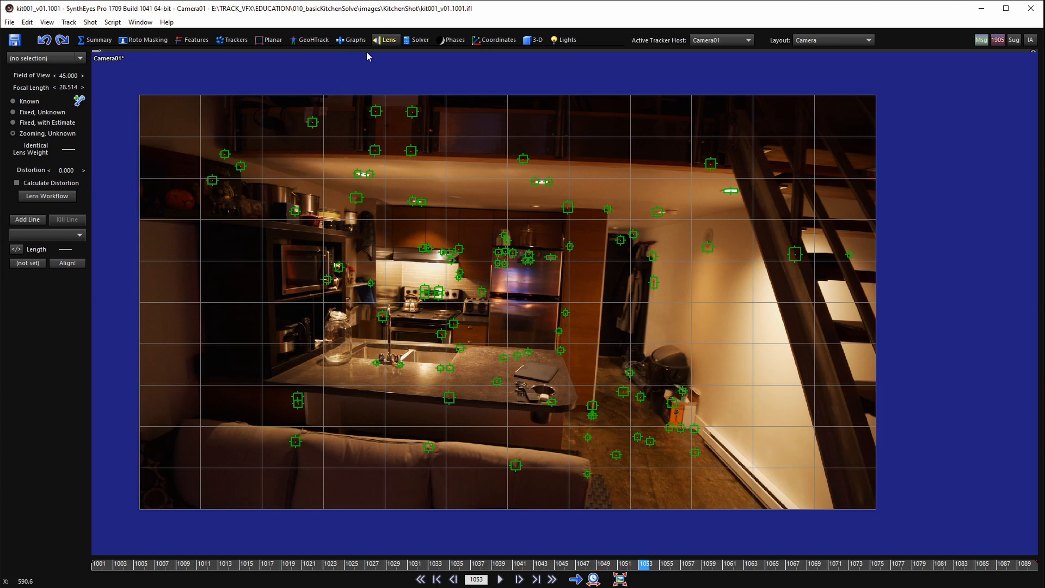
pyautogui.moveTo(66, 170)
pyautogui.mouseDown()
pyautogui.moveTo(82, 170)
pyautogui.moveTo(64, 170)
pyautogui.mouseUp()
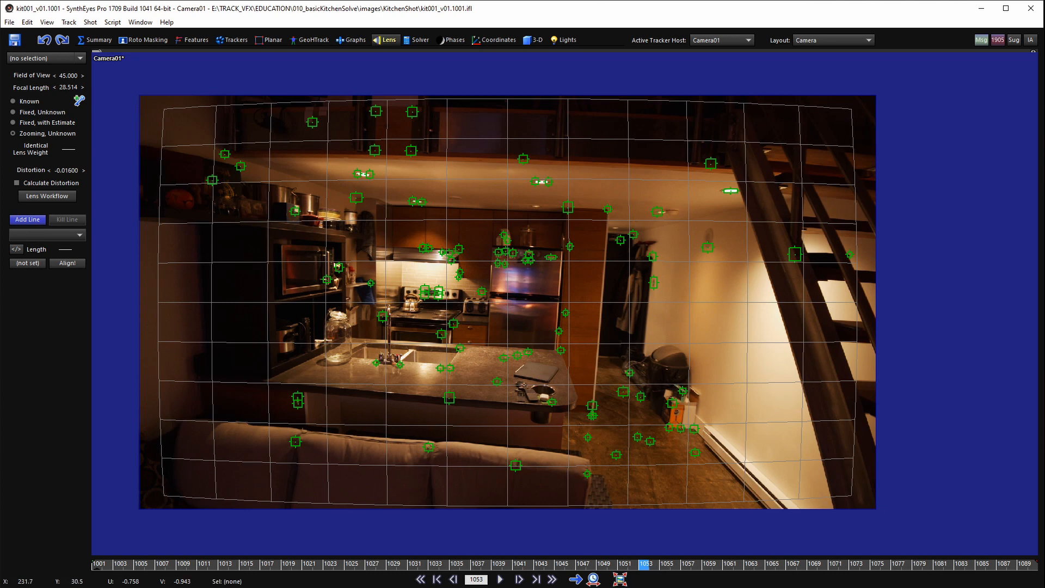
# - Draw a Not oriented alignment line along the upper cabinet edge on frame 1053 and set the lens distortion to -0.018
pyautogui.moveTo(228, 106); pyautogui.dragTo(760, 123)
pyautogui.click(777, 130)
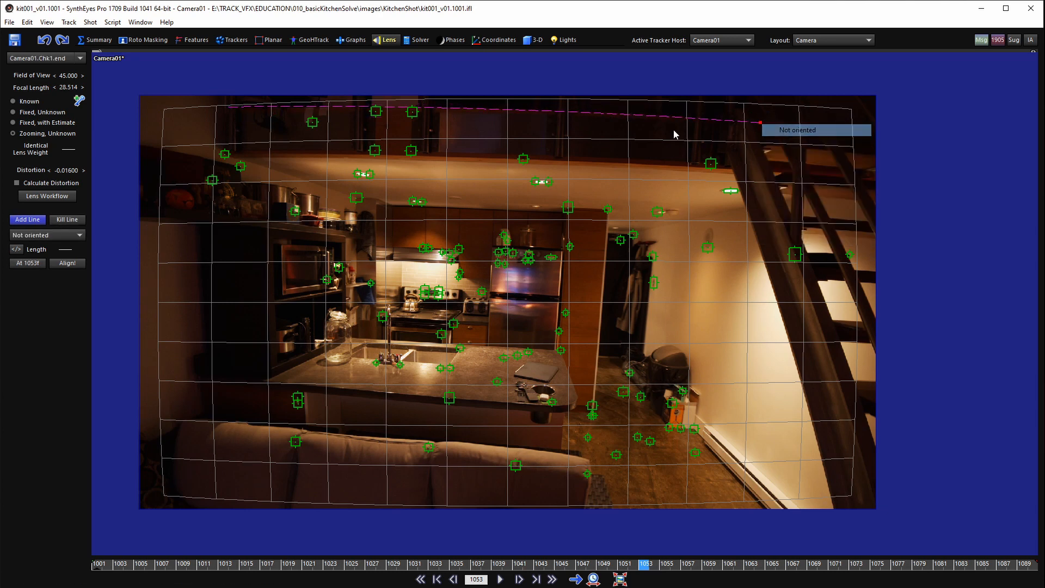
pyautogui.scroll(2, 471, 108)
pyautogui.scroll(-1, 471, 108)
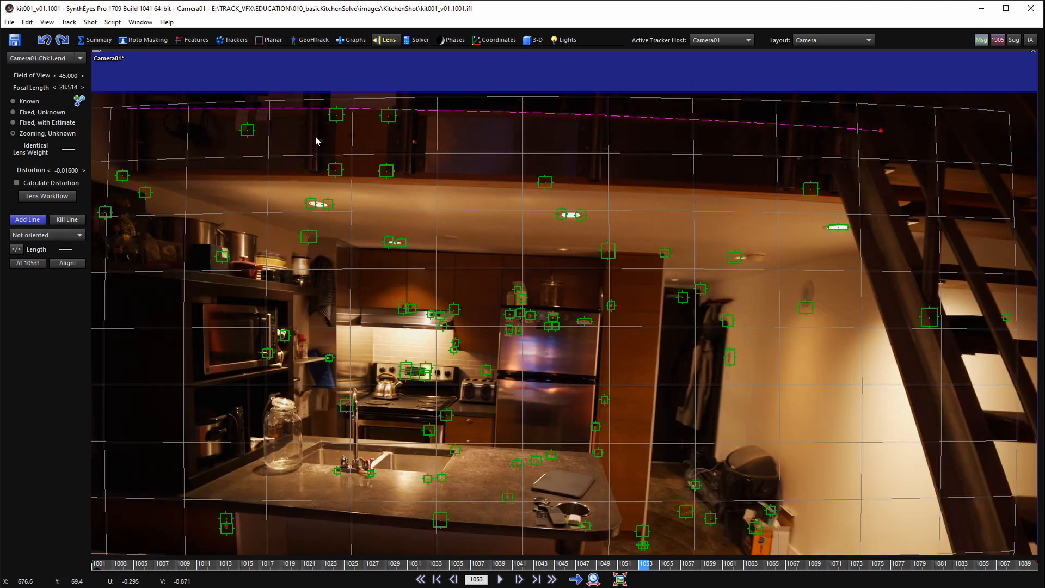
pyautogui.moveTo(62, 173); pyautogui.dragTo(57, 173)
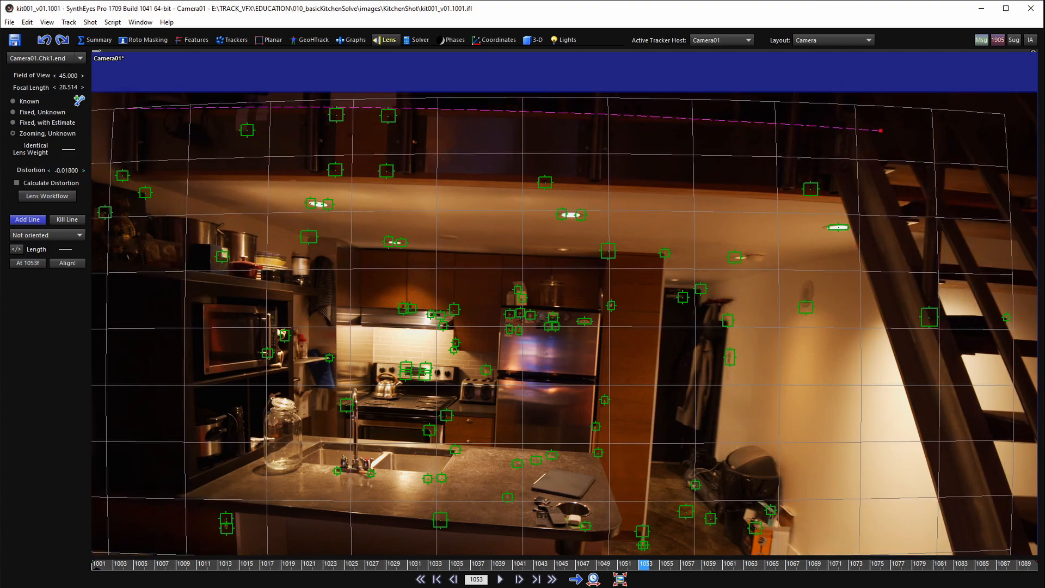
# - Adjust both endpoints of the alignment line to follow the upper cabinet edge more closely
pyautogui.scroll(3, 116, 114)
pyautogui.scroll(-2, 117, 116)
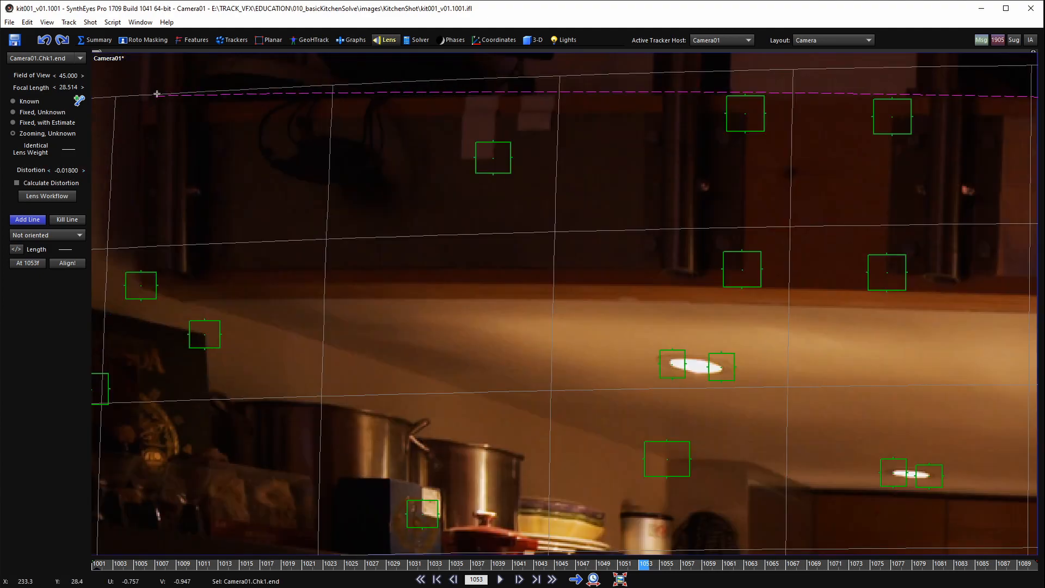
pyautogui.click(162, 105)
pyautogui.scroll(-2, 163, 105)
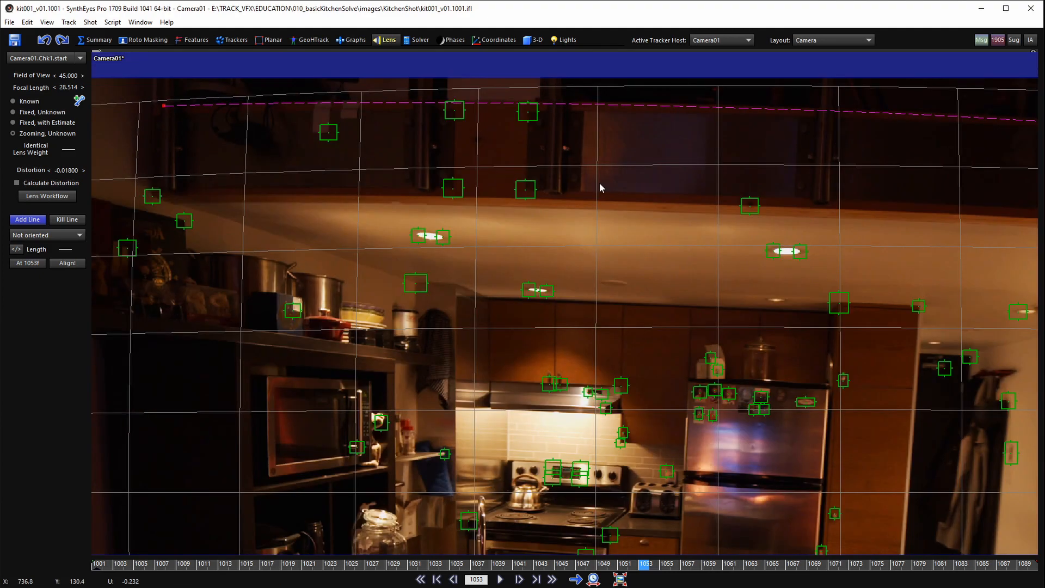
pyautogui.scroll(-2, 602, 172)
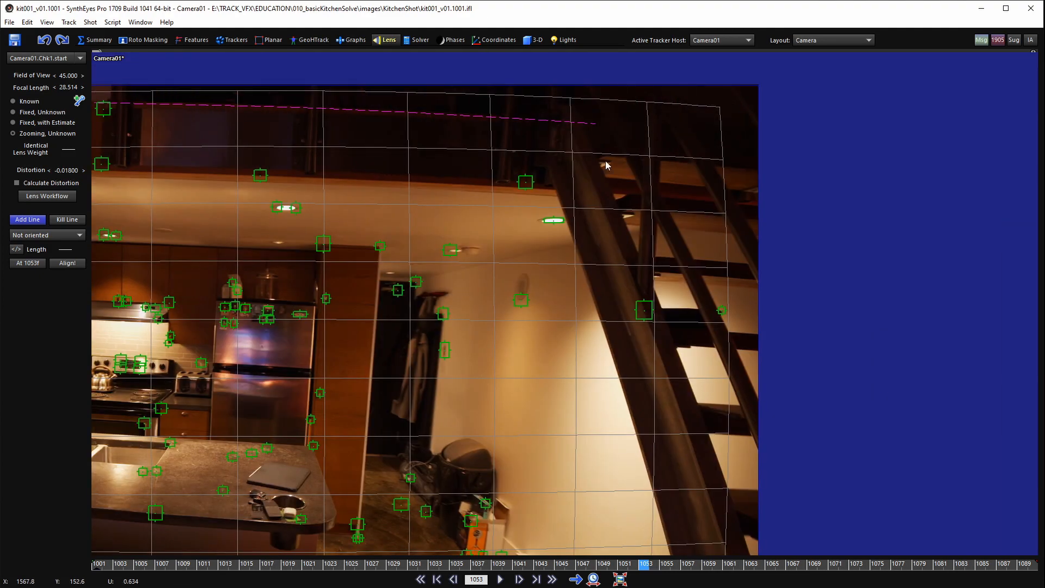
pyautogui.scroll(4, 577, 116)
pyautogui.moveTo(580, 122); pyautogui.dragTo(401, 99)
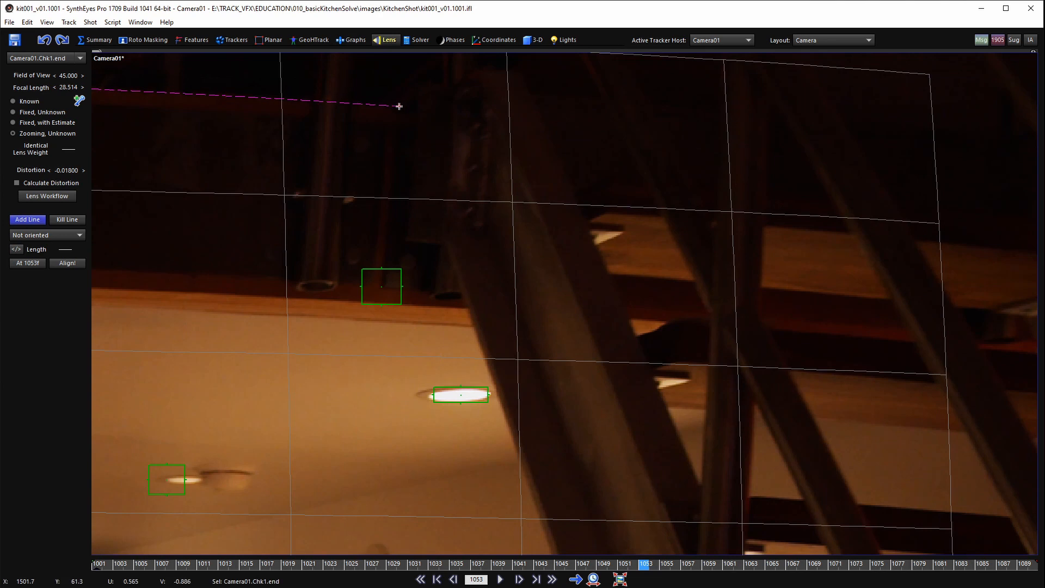
# - Check the alignment line against the cabinet edge and set the lens distortion to -0.019
pyautogui.scroll(-3, 402, 100)
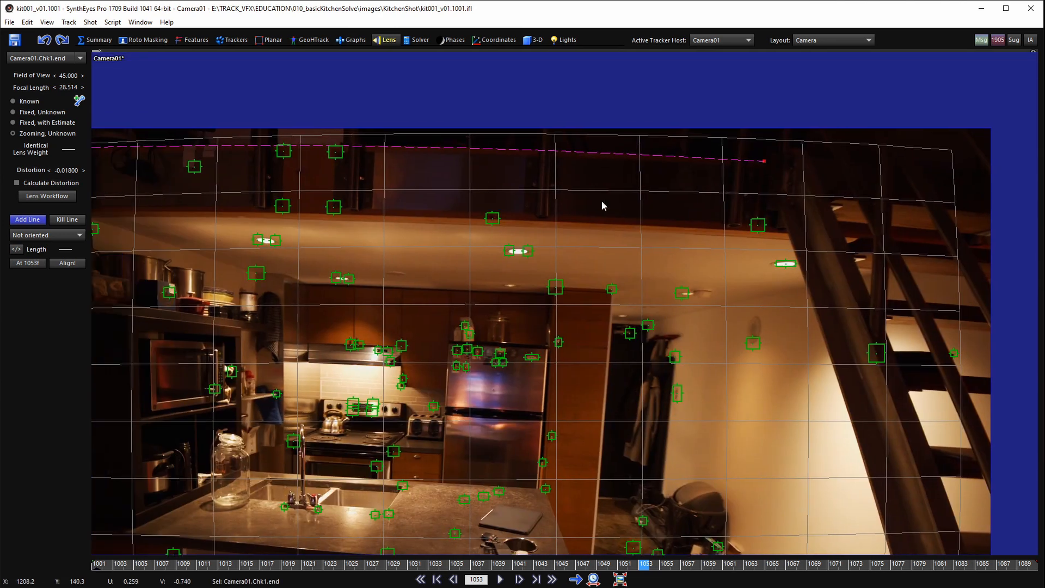
pyautogui.scroll(5, 362, 145)
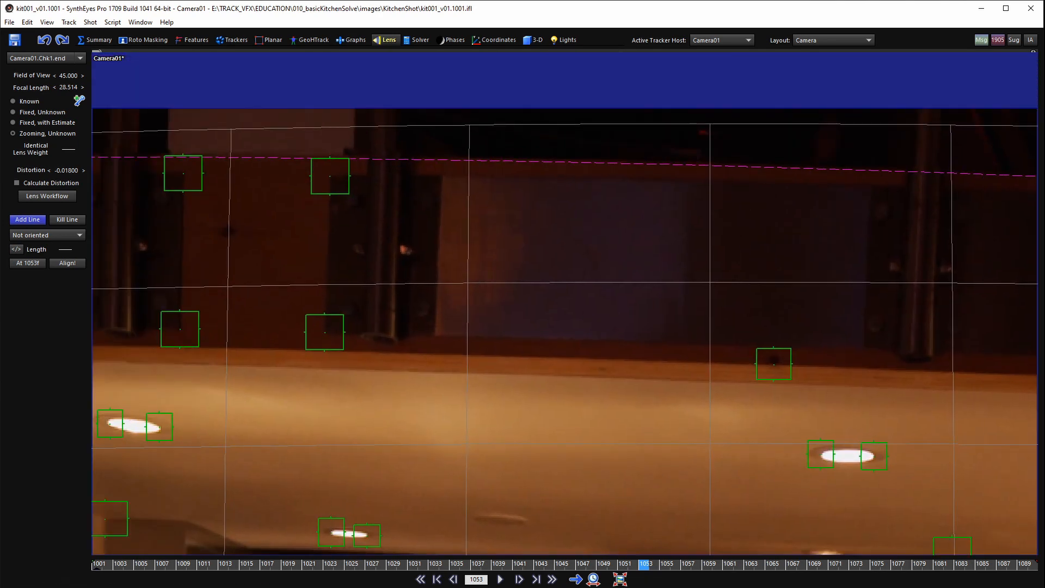
pyautogui.scroll(-5, 400, 223)
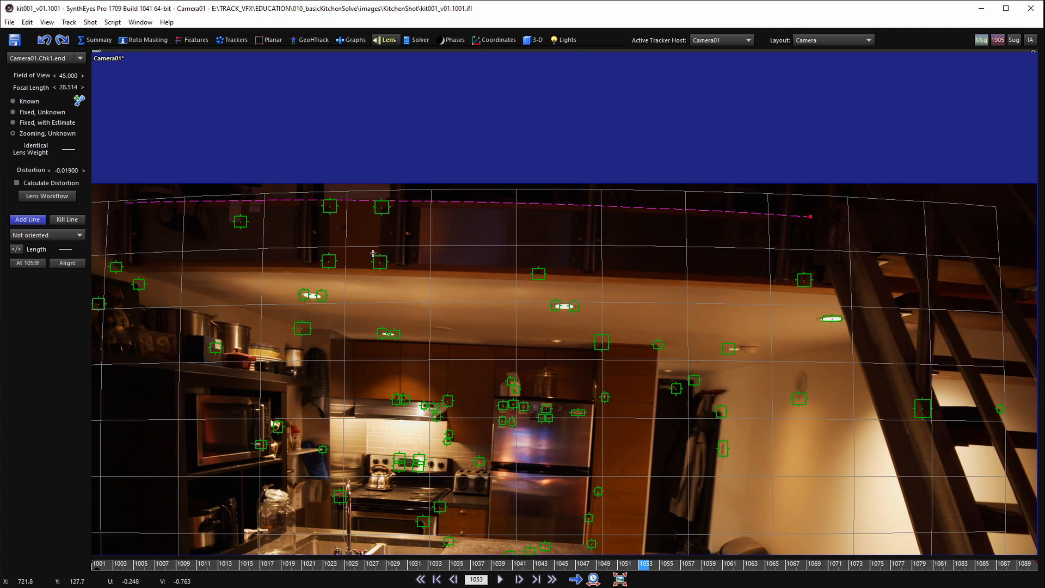
pyautogui.rightClick(419, 201)
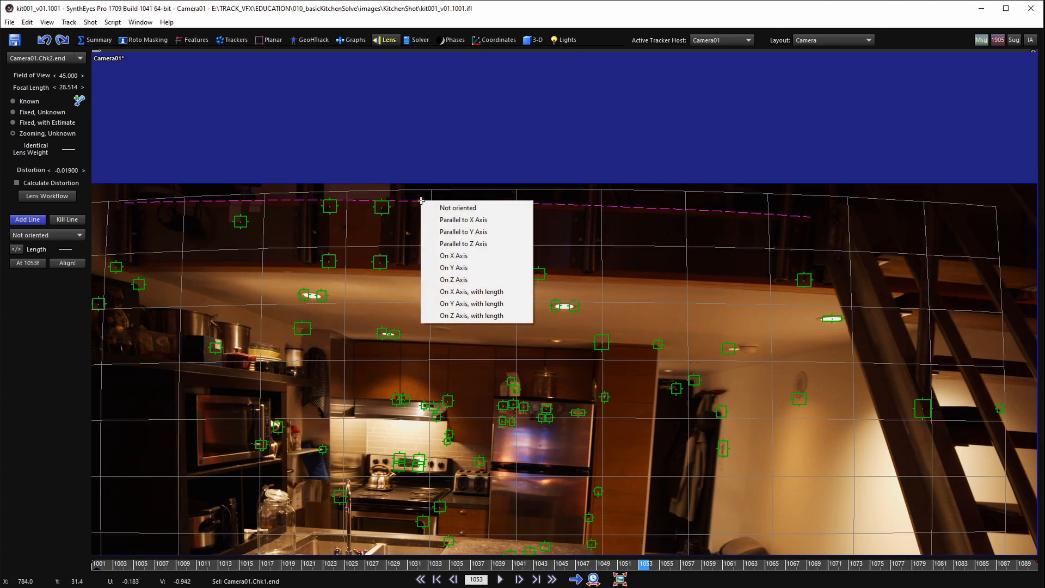
pyautogui.click(435, 204)
pyautogui.hotkey('ctrl', 'z')
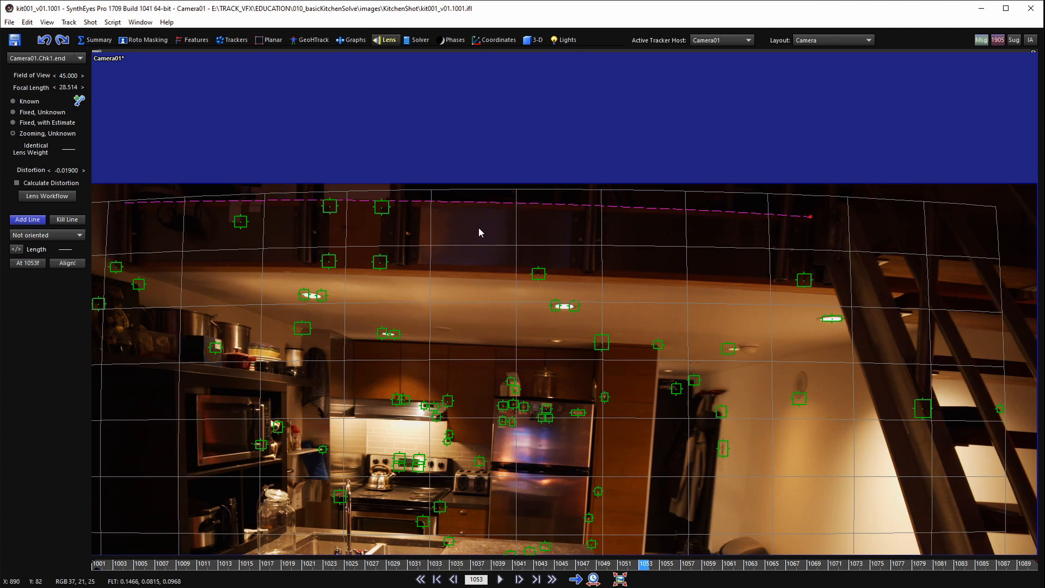
# - Undo the alignment line and the lens distortion changes back to zero distortion
pyautogui.hotkey('ctrl', 'z')
pyautogui.hotkey('ctrl', 'z')
pyautogui.hotkey('ctrl', 'z')
pyautogui.hotkey('ctrl', 'z')
pyautogui.hotkey('ctrl', 'z')
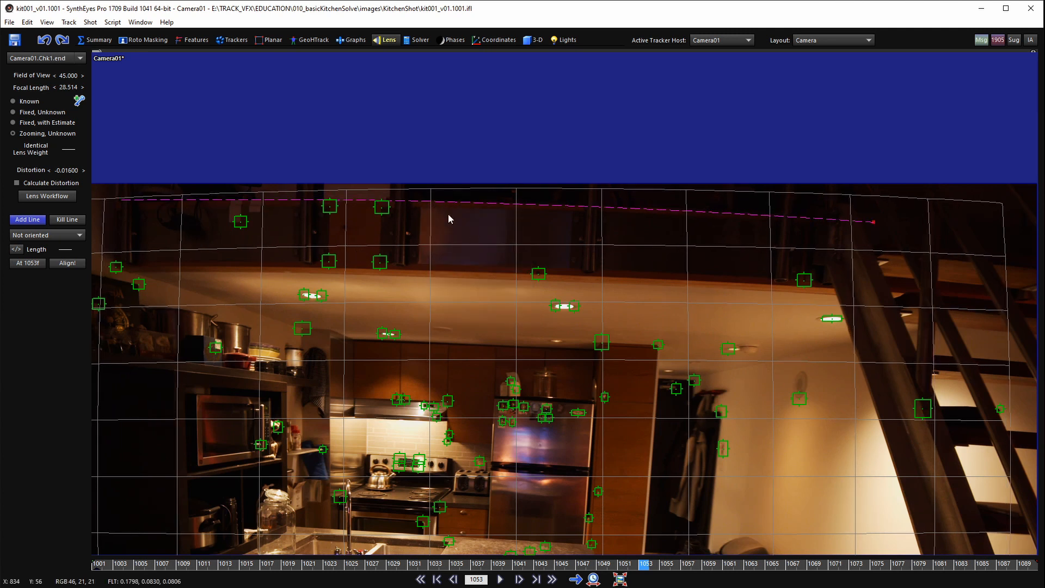
pyautogui.scroll(-4, 432, 217)
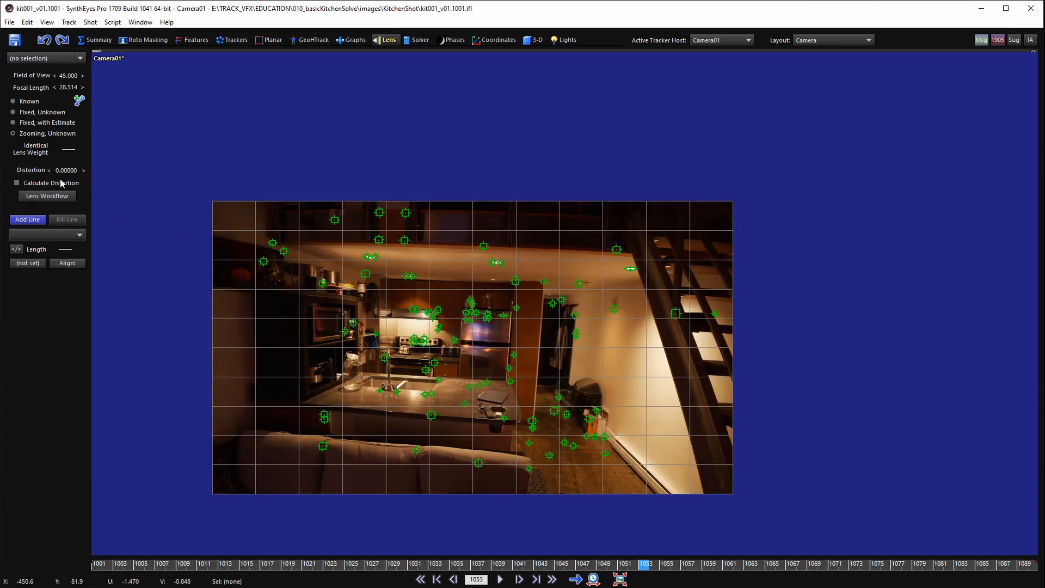
# - Review the Lens Workflow options from the Solver room and close them without applying anything
pyautogui.click(416, 40)
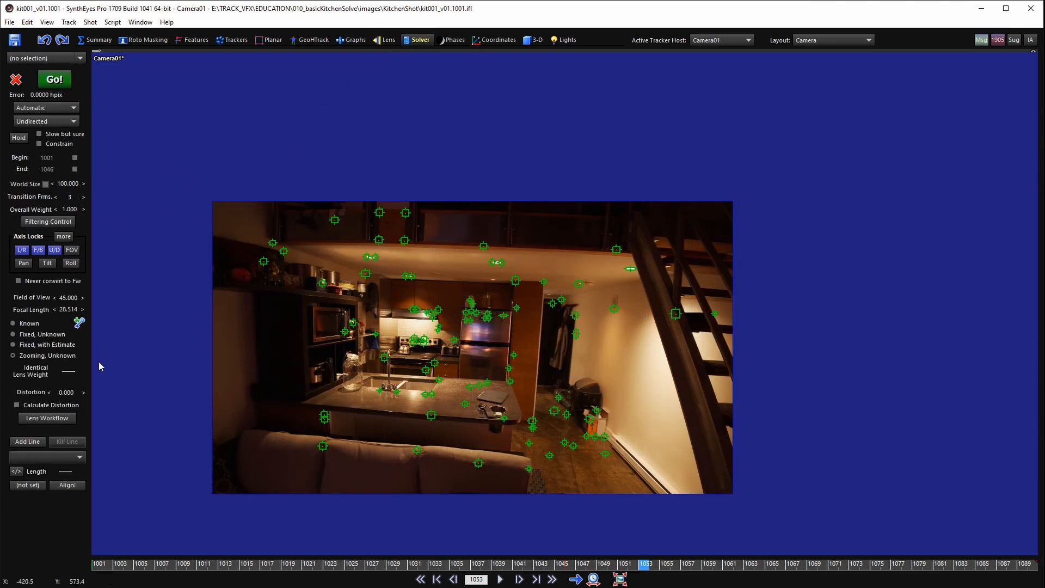
pyautogui.click(47, 418)
pyautogui.moveTo(208, 37); pyautogui.dragTo(302, 165)
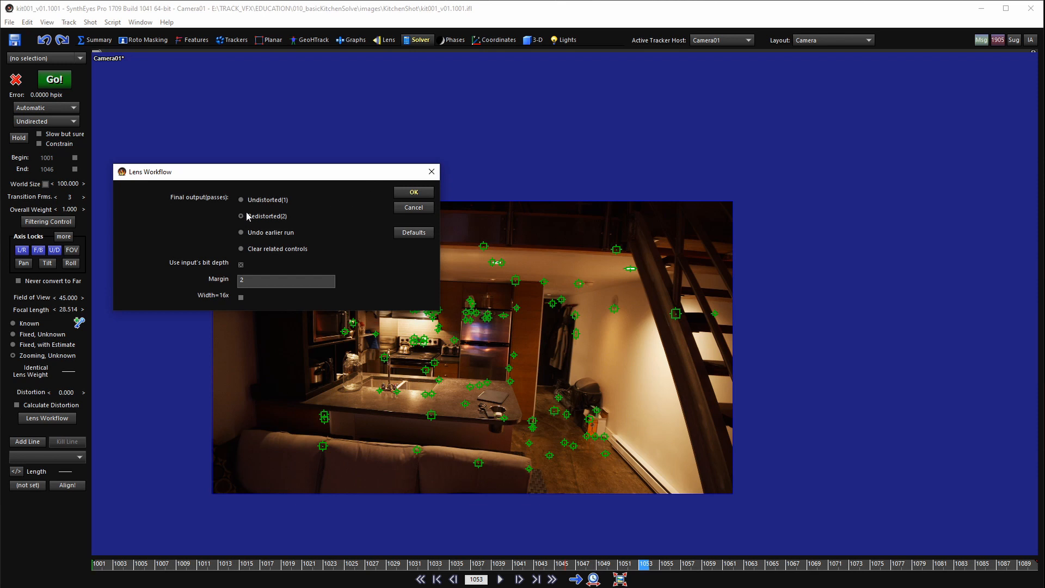
pyautogui.click(413, 208)
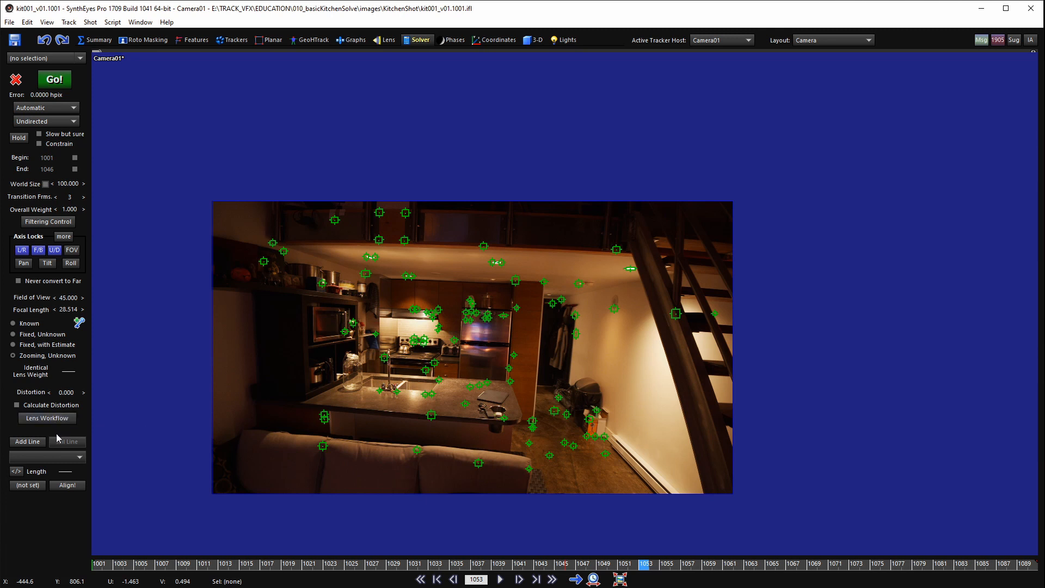
pyautogui.click(30, 444)
# - Switch to the 3-D room and show the scene in the Quad layout
pyautogui.click(526, 41)
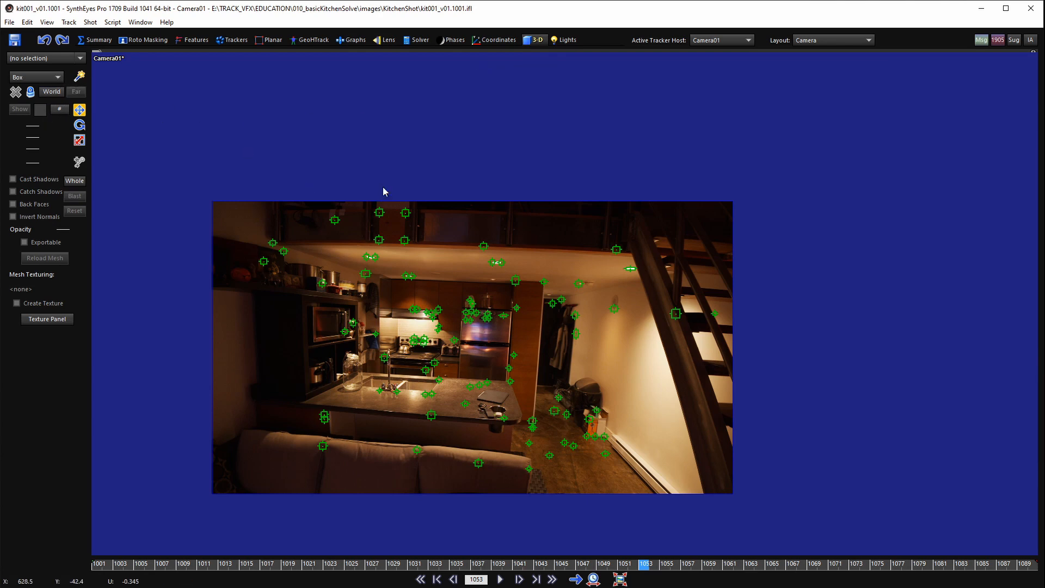
pyautogui.press('q')
pyautogui.scroll(-2, 392, 236)
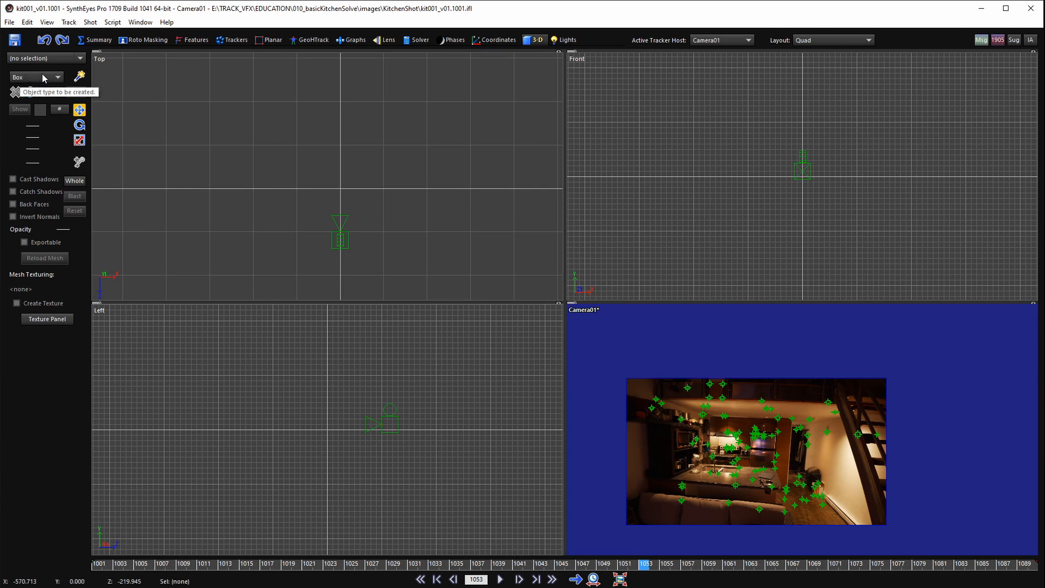
# - Create a plane about 296 by 217 units in the Top view, plus two planes each in the Left and Front views
pyautogui.click(25, 79)
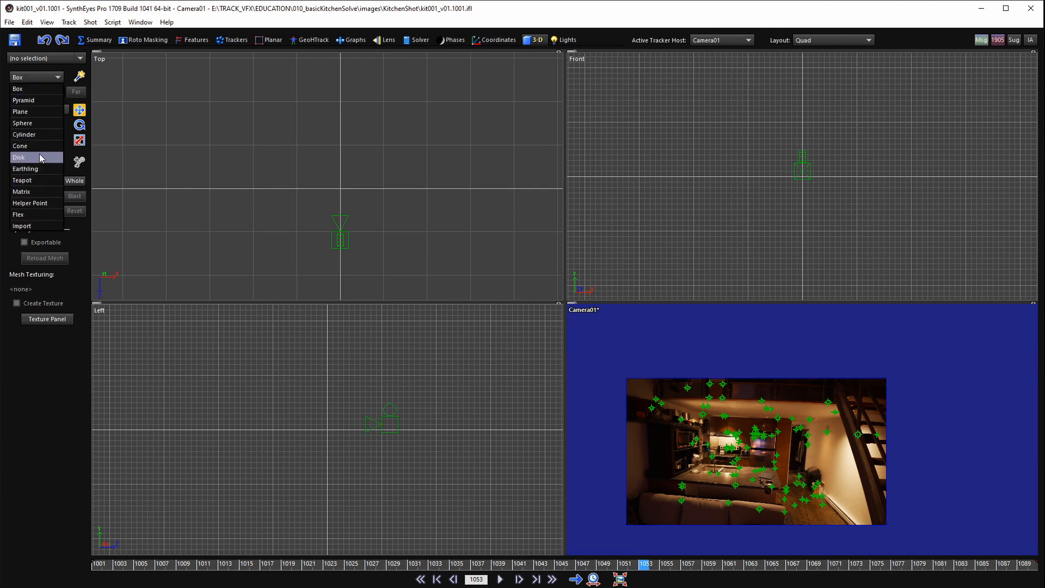
pyautogui.click(34, 113)
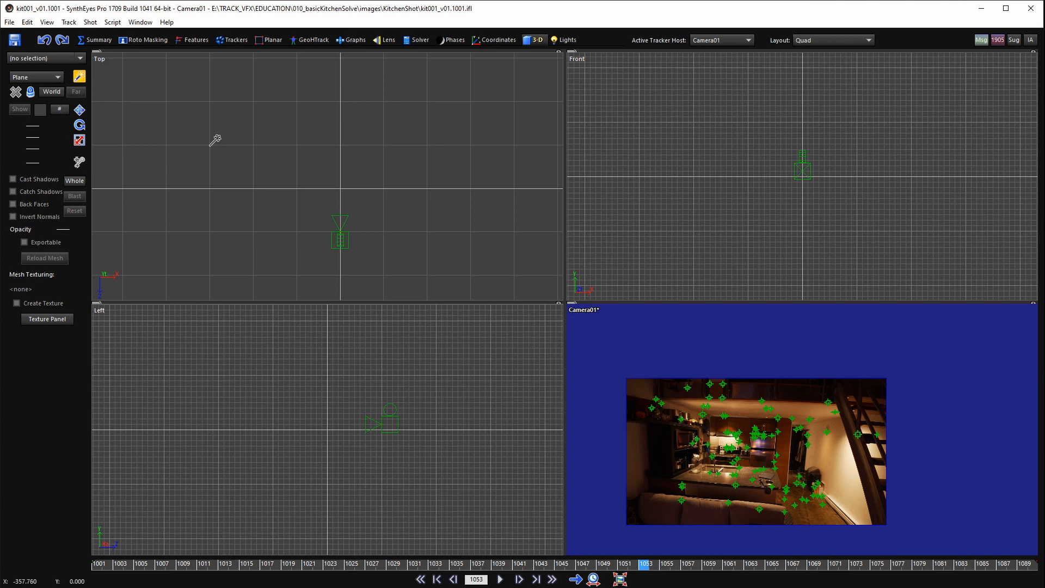
pyautogui.moveTo(262, 129); pyautogui.dragTo(391, 223)
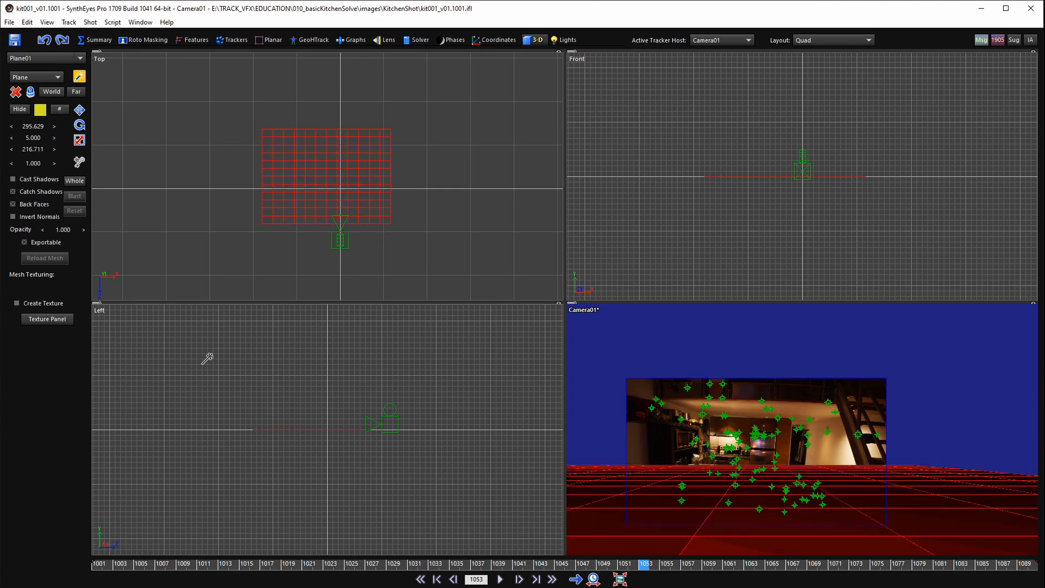
pyautogui.moveTo(193, 354); pyautogui.dragTo(254, 408)
pyautogui.moveTo(306, 346); pyautogui.dragTo(365, 397)
pyautogui.moveTo(675, 176); pyautogui.dragTo(766, 260)
pyautogui.moveTo(782, 109); pyautogui.dragTo(841, 171)
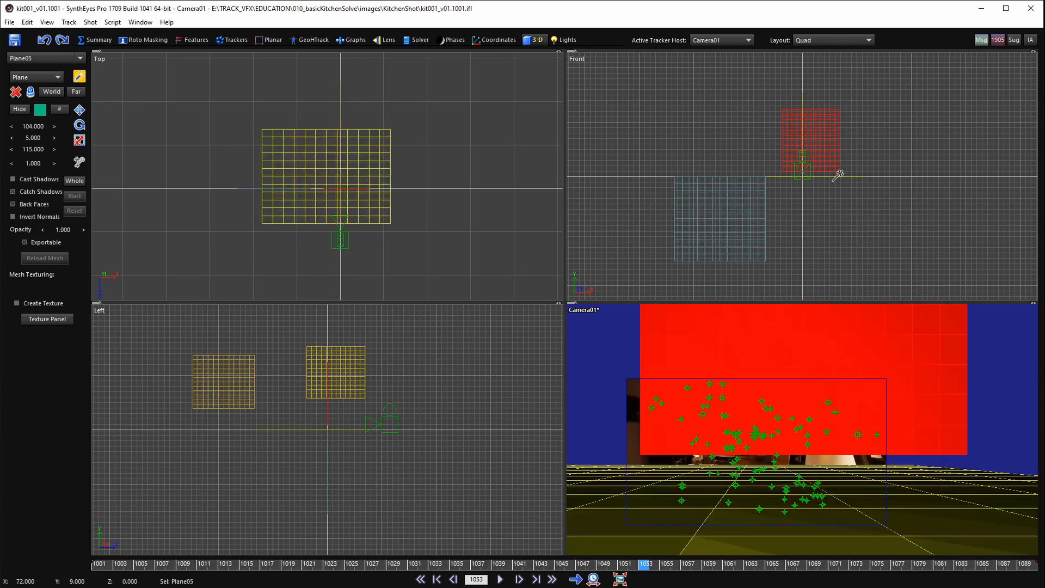
pyautogui.scroll(-1, 791, 199)
pyautogui.scroll(-2, 278, 444)
pyautogui.scroll(-3, 755, 421)
pyautogui.scroll(3, 750, 422)
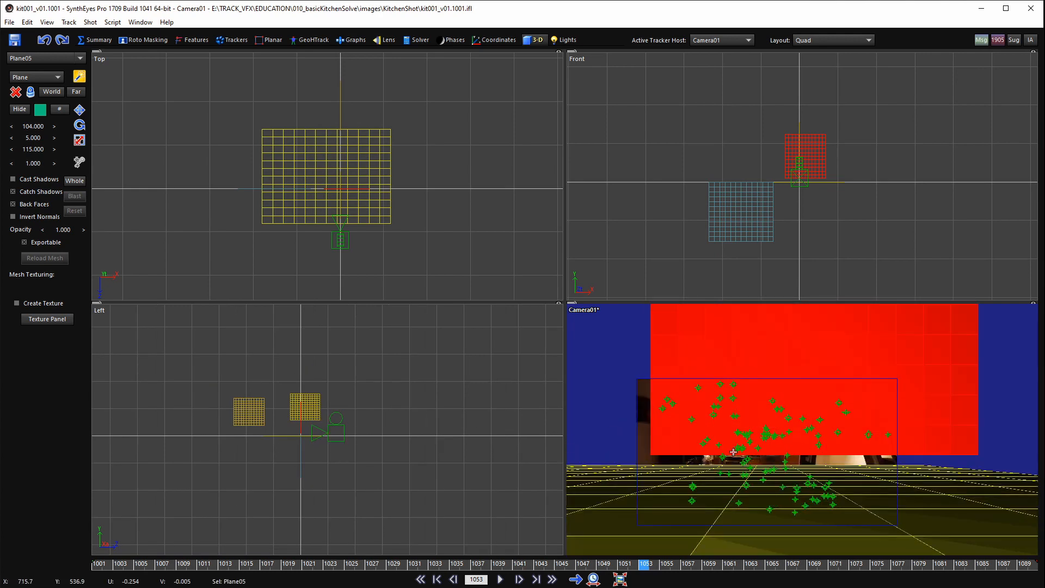
# - Undo the creation of all the test planes
pyautogui.hotkey('ctrl', 'z')
pyautogui.hotkey('ctrl', 'z')
pyautogui.hotkey('ctrl', 'z')
pyautogui.hotkey('ctrl', 'z')
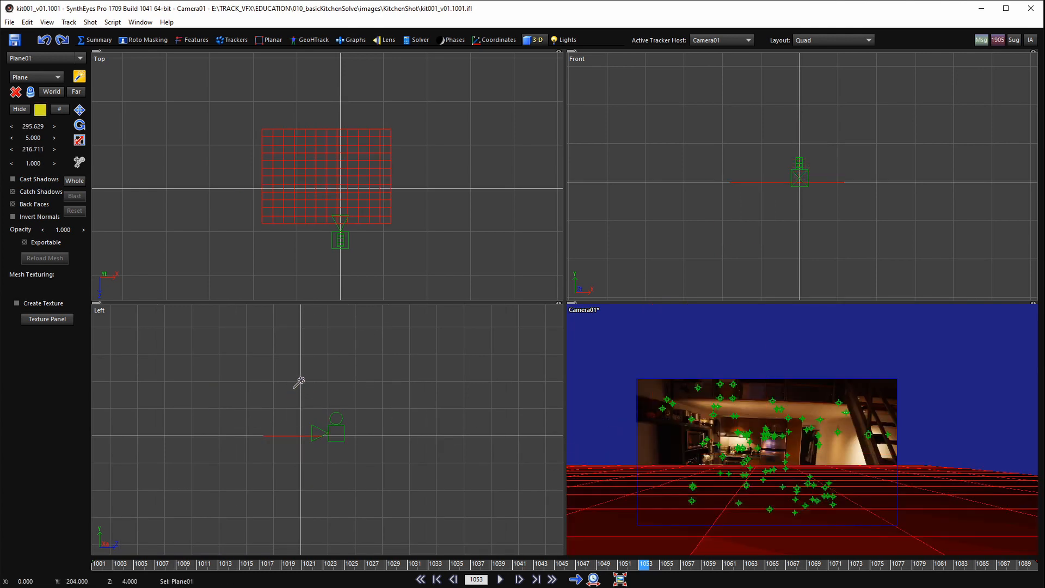
pyautogui.hotkey('ctrl', 'z')
# - Create a cone about 326 units wide and 386 units high from the Top view, and delete it
pyautogui.click(34, 77)
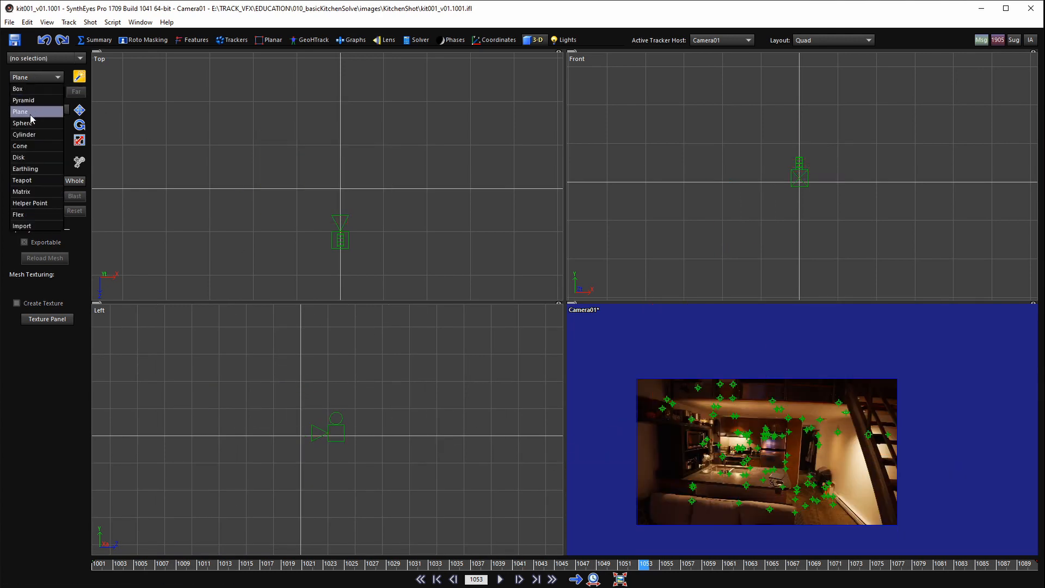
pyautogui.click(32, 146)
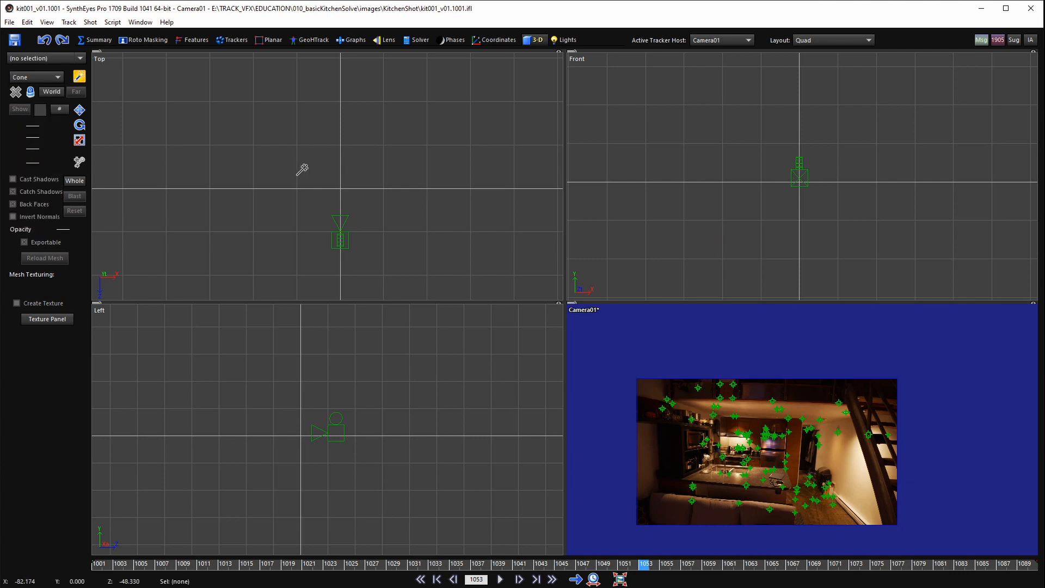
pyautogui.click(303, 169)
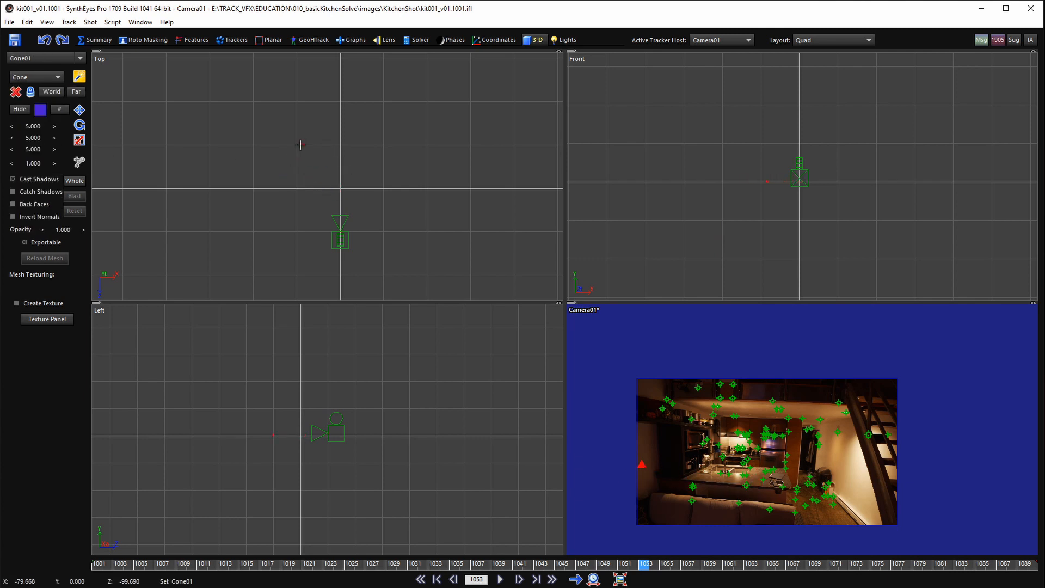
pyautogui.moveTo(301, 145)
pyautogui.mouseDown()
pyautogui.moveTo(324, 187)
pyautogui.moveTo(312, 177)
pyautogui.moveTo(356, 215)
pyautogui.moveTo(339, 201)
pyautogui.moveTo(331, 207)
pyautogui.moveTo(348, 214)
pyautogui.moveTo(324, 201)
pyautogui.moveTo(320, 214)
pyautogui.moveTo(440, 365)
pyautogui.moveTo(423, 341)
pyautogui.moveTo(431, 419)
pyautogui.moveTo(398, 376)
pyautogui.mouseUp()
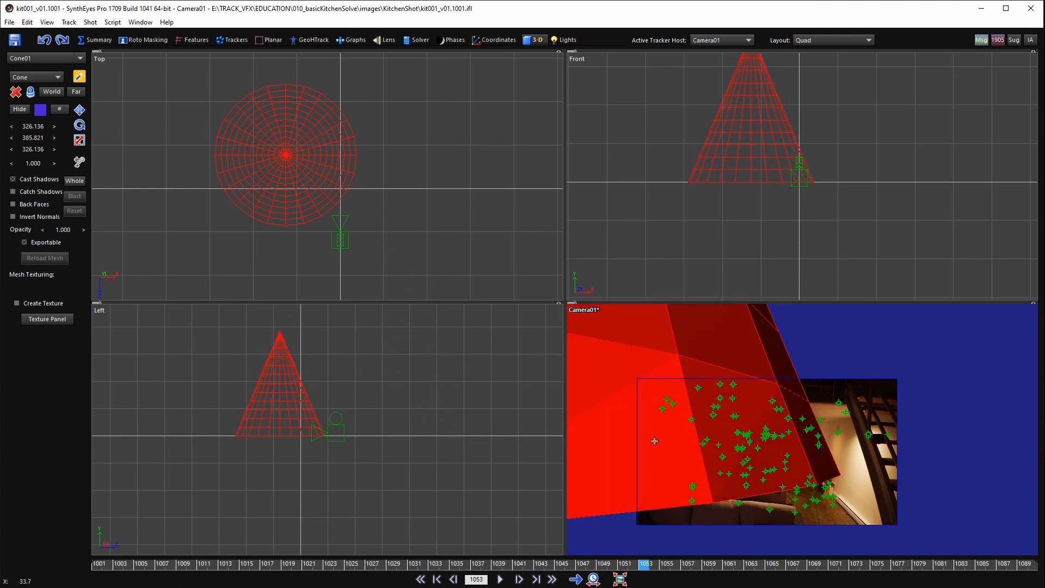
pyautogui.press('Delete')
# - Create a box about 303 by 342 units and 153 units high from the Top view, and delete it
pyautogui.click(54, 78)
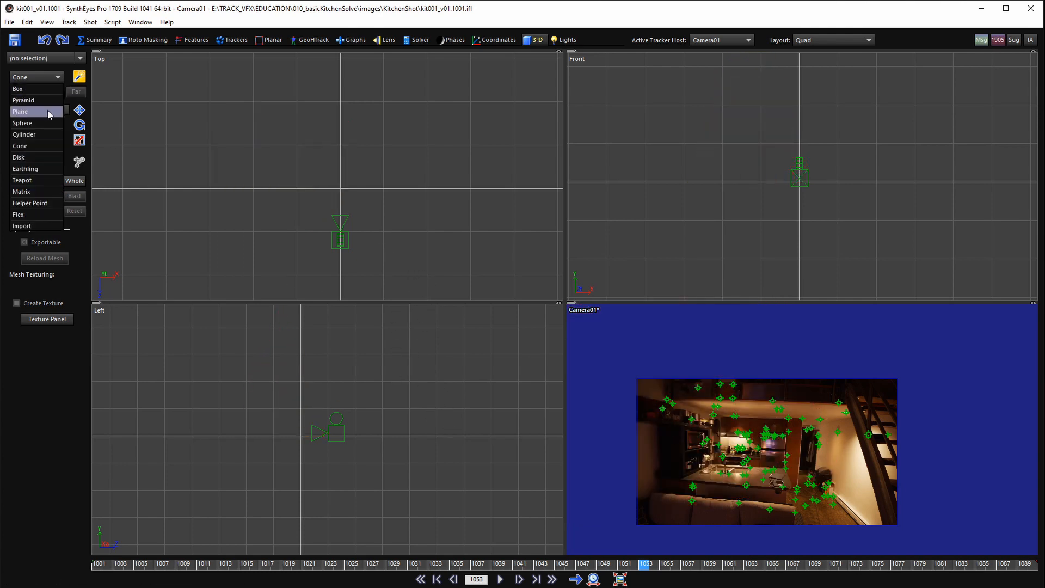
pyautogui.click(48, 111)
pyautogui.click(39, 77)
pyautogui.click(36, 89)
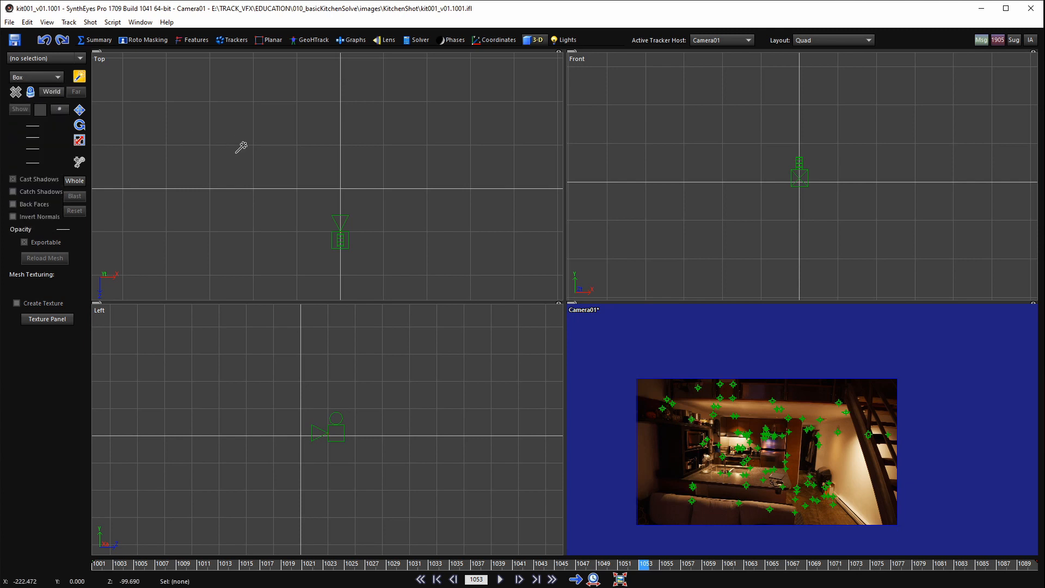
pyautogui.moveTo(228, 109); pyautogui.dragTo(353, 191)
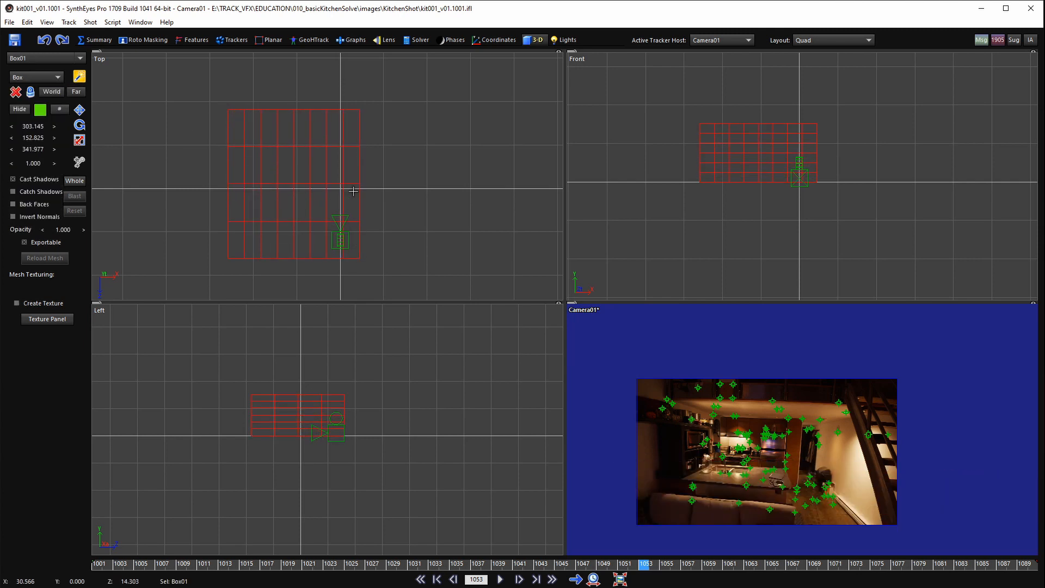
pyautogui.press('Delete')
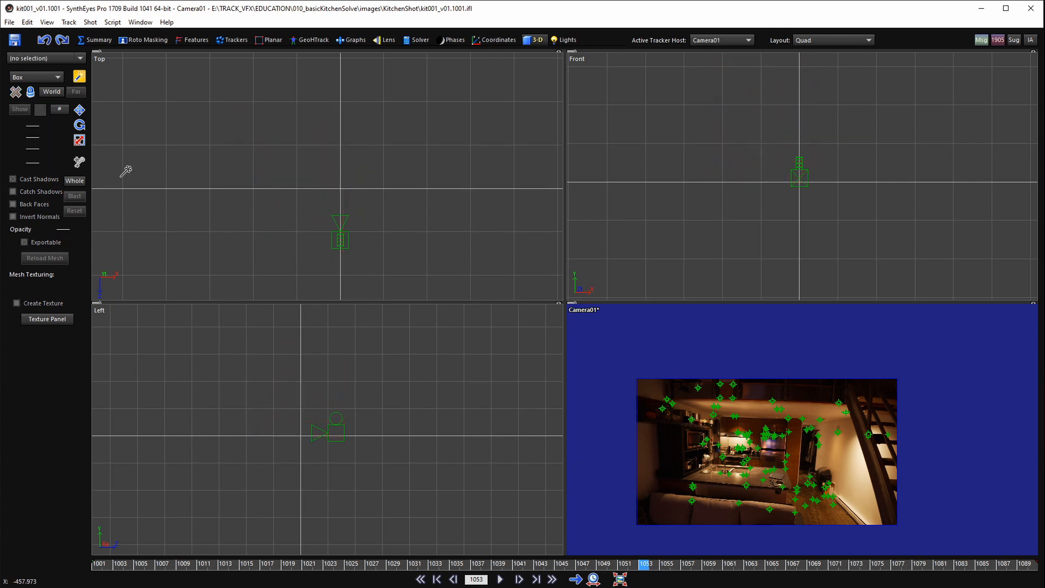
pyautogui.click(40, 78)
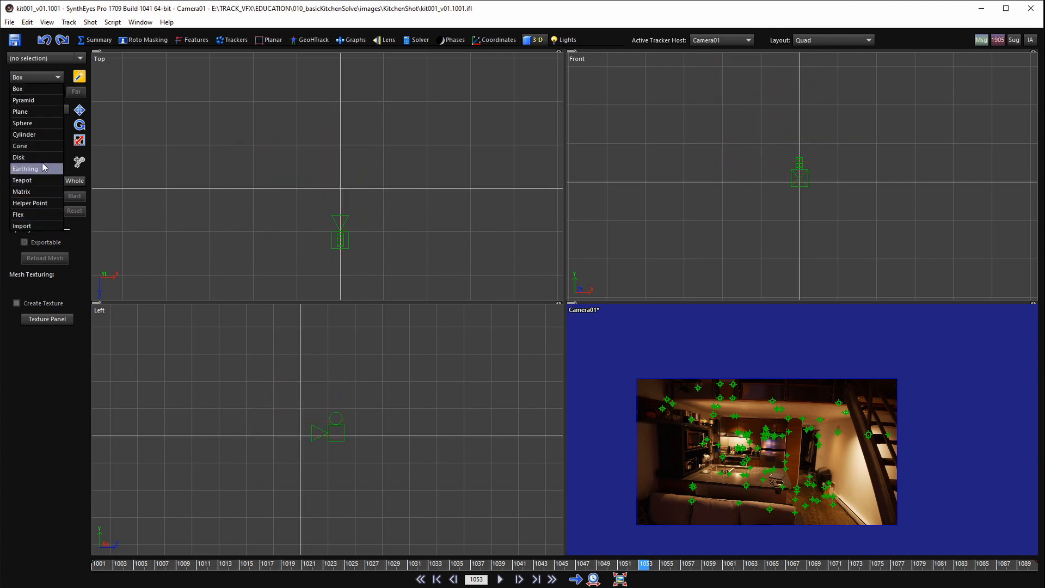
pyautogui.click(32, 226)
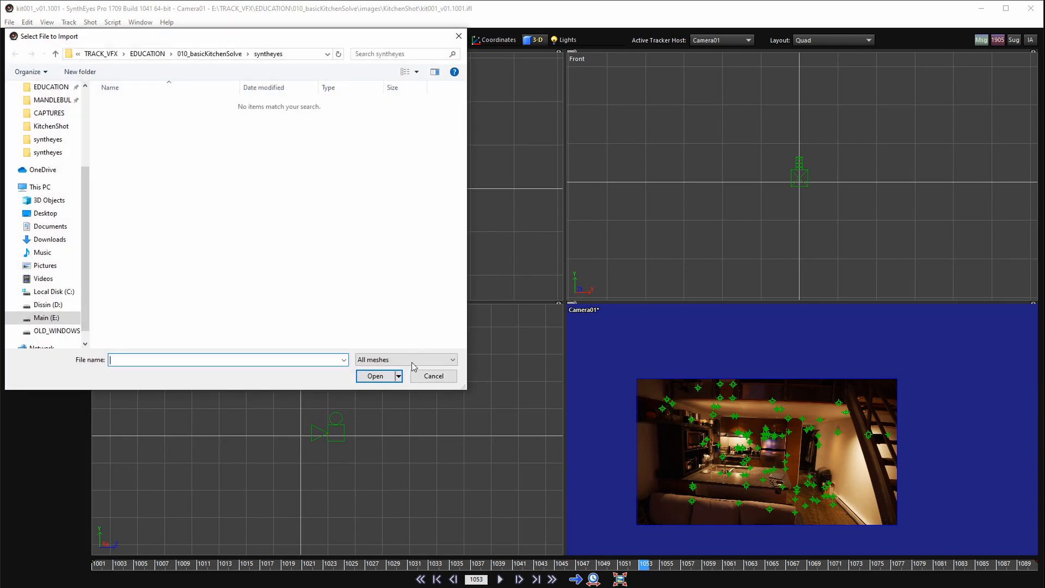
pyautogui.click(434, 375)
pyautogui.click(38, 78)
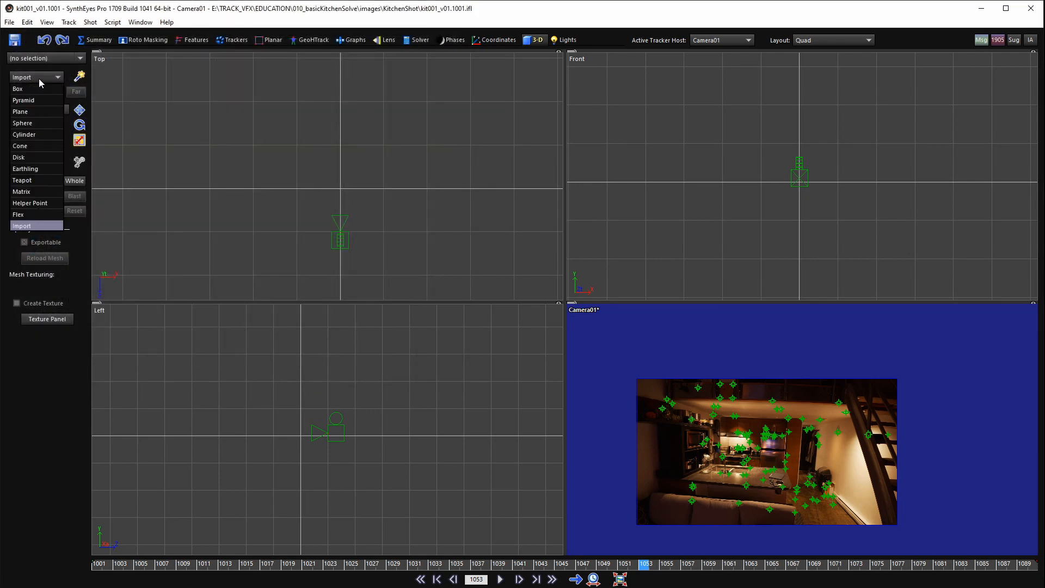
pyautogui.click(38, 77)
# - Create a box about 168 by 210 units and 194 units high from the Top view
pyautogui.click(39, 79)
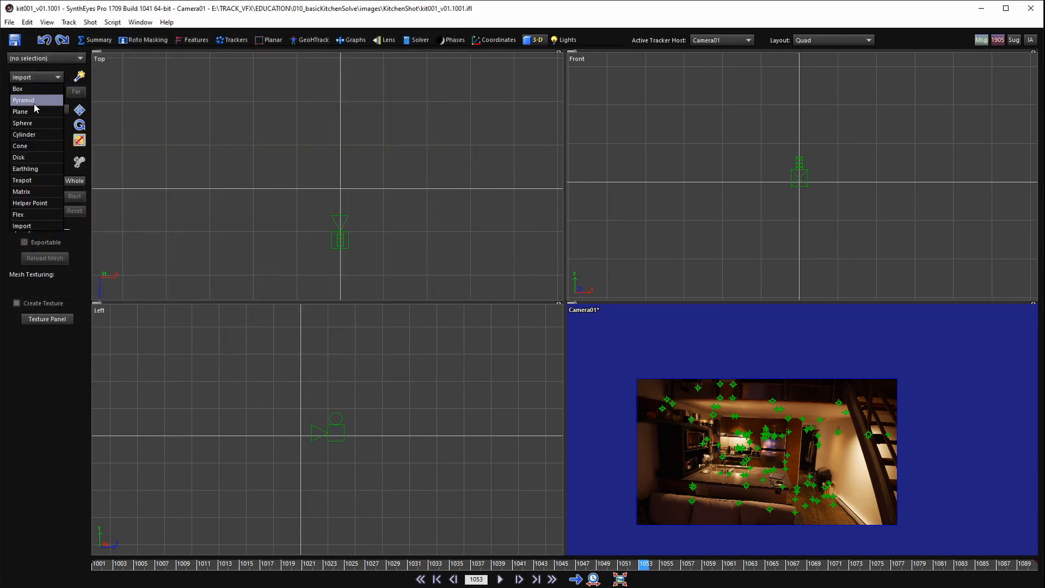
pyautogui.click(34, 90)
pyautogui.moveTo(280, 124); pyautogui.dragTo(353, 216)
pyautogui.moveTo(352, 217); pyautogui.dragTo(338, 130)
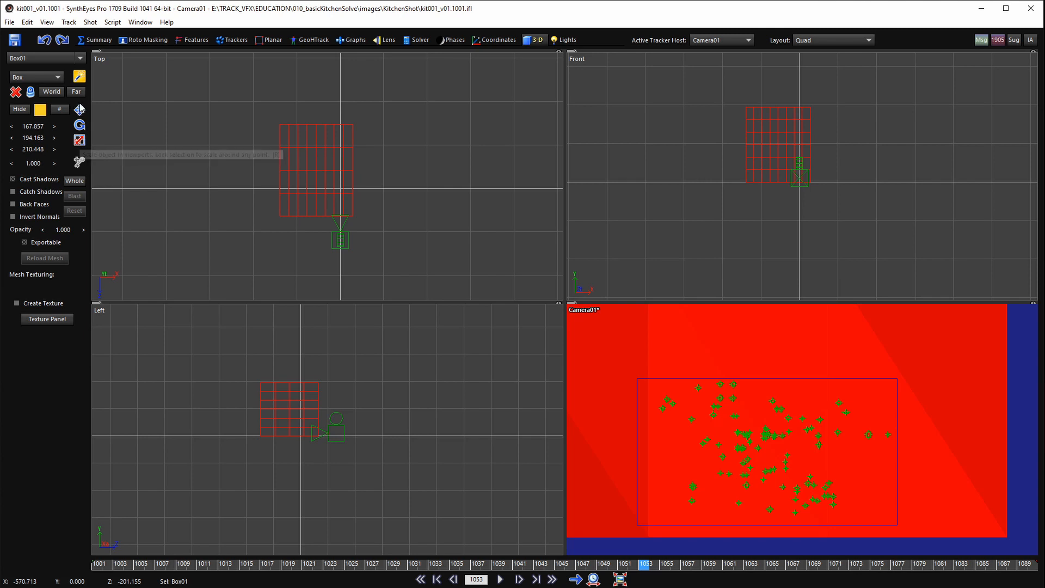
# - Deselect the box and cycle repeatedly through the move, rotate and scale tools
pyautogui.click(79, 125)
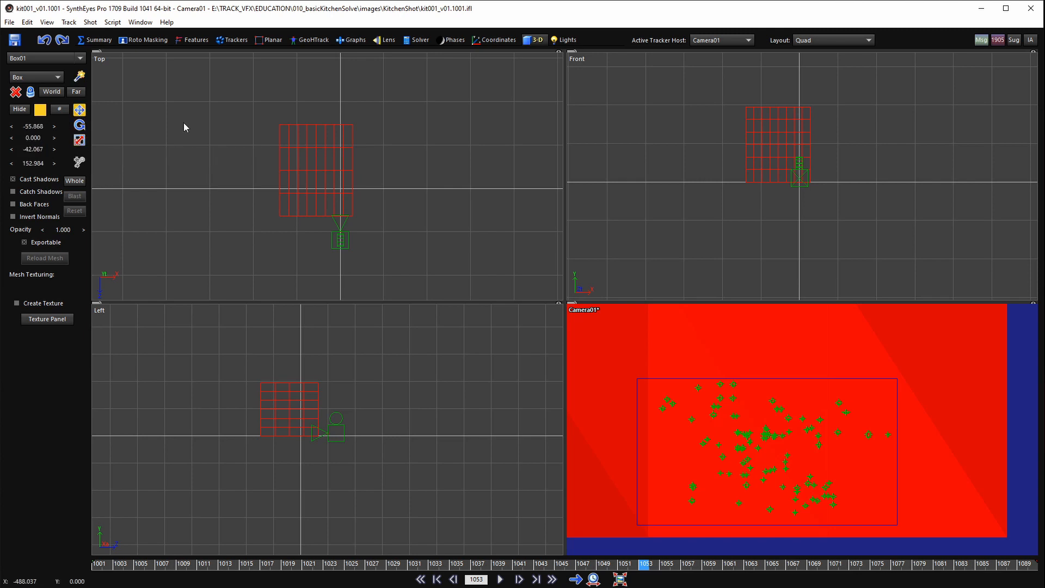
pyautogui.click(263, 123)
pyautogui.press('e')
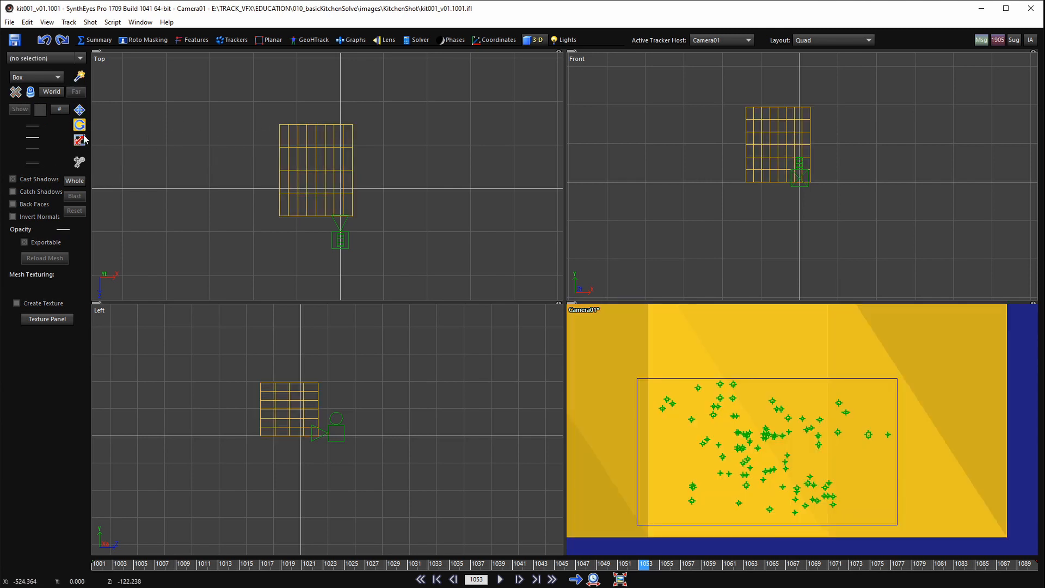
pyautogui.press('r')
pyautogui.press('e')
pyautogui.press('w')
pyautogui.press('r')
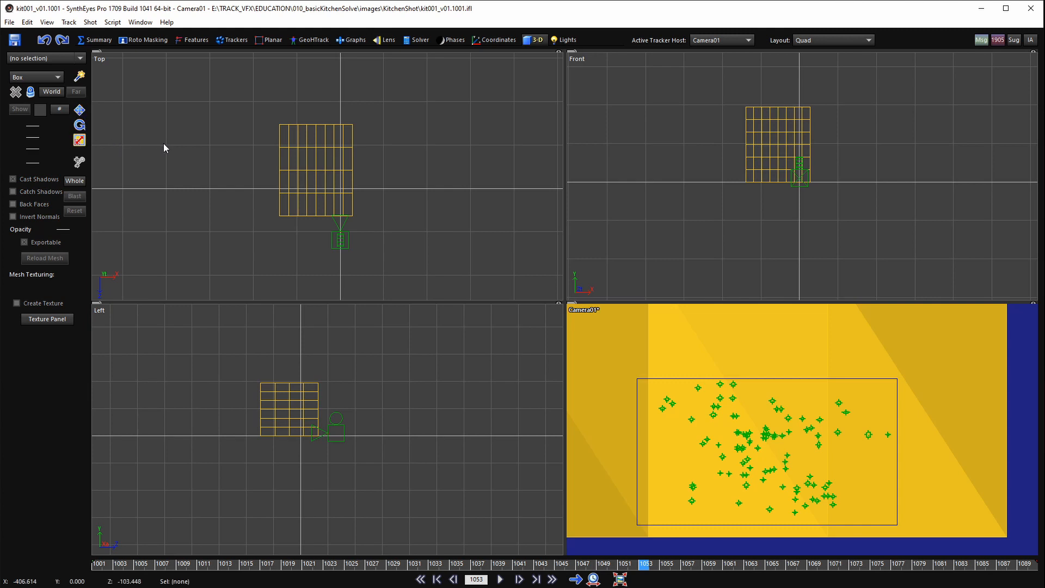
pyautogui.press('e')
pyautogui.press('w')
pyautogui.press('r')
pyautogui.press('e')
pyautogui.press('w')
pyautogui.press('r')
# - Transform the box freehand in the Top view to a rotation of about -4°, position (-55, 0, -116) and scale (247, 286, 309)
pyautogui.press('e')
pyautogui.moveTo(285, 158); pyautogui.dragTo(277, 194)
pyautogui.press('r')
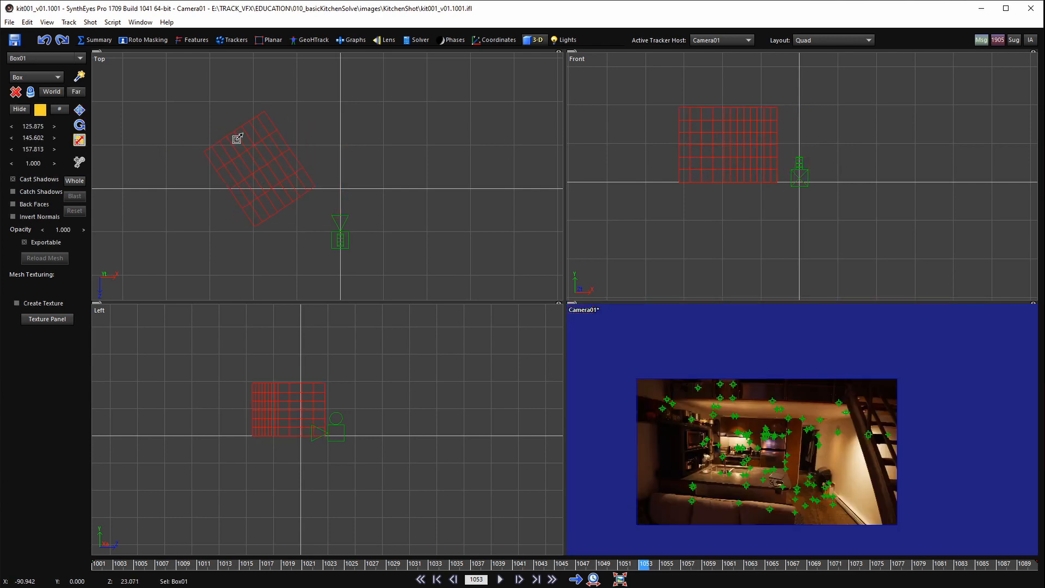
pyautogui.moveTo(243, 140); pyautogui.dragTo(298, 203)
pyautogui.press('w')
pyautogui.press('e')
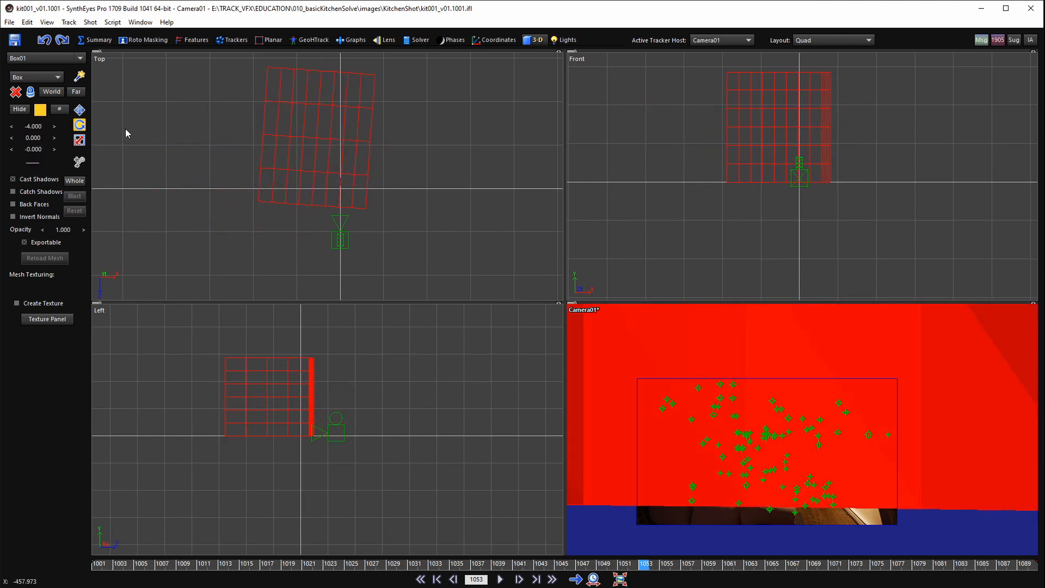
# - Reset the box's position and rotation to 0 on all axes
pyautogui.click(80, 110)
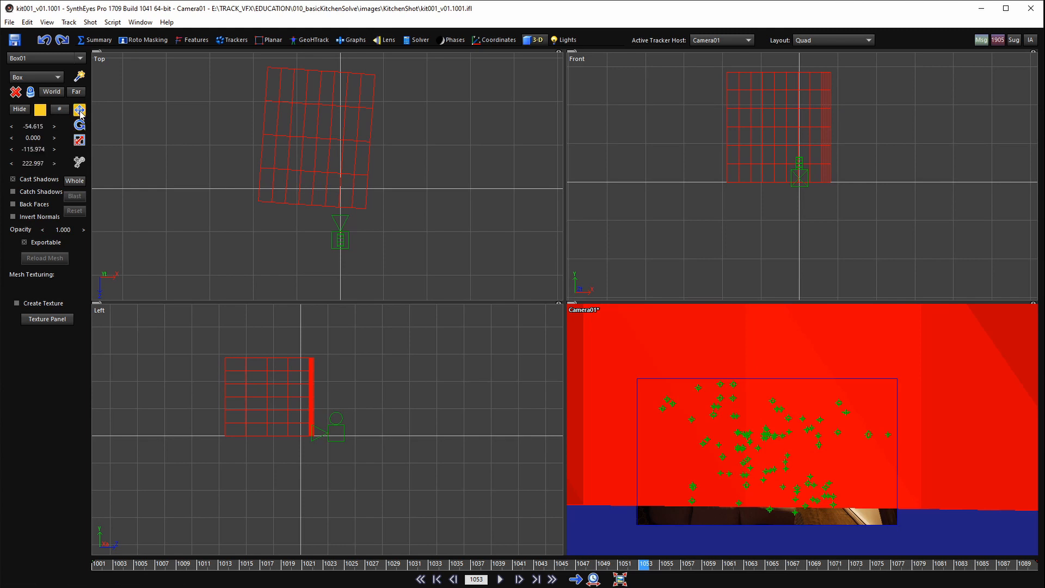
pyautogui.rightClick(36, 128)
pyautogui.rightClick(33, 147)
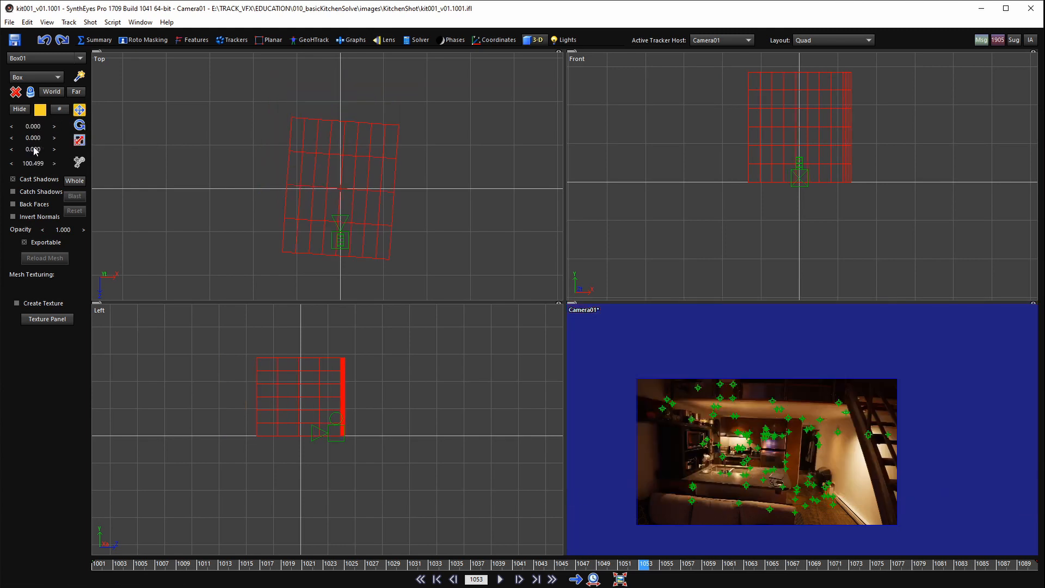
pyautogui.click(80, 125)
pyautogui.rightClick(37, 127)
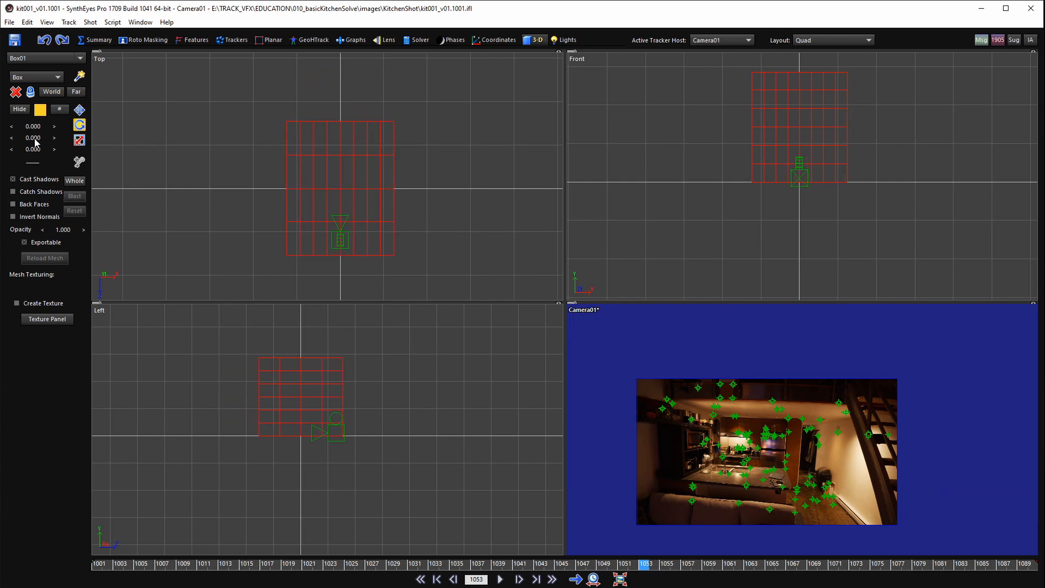
# - Reset the box's scale to 0 on all three axes, and undo those scale changes
pyautogui.click(79, 141)
pyautogui.rightClick(34, 126)
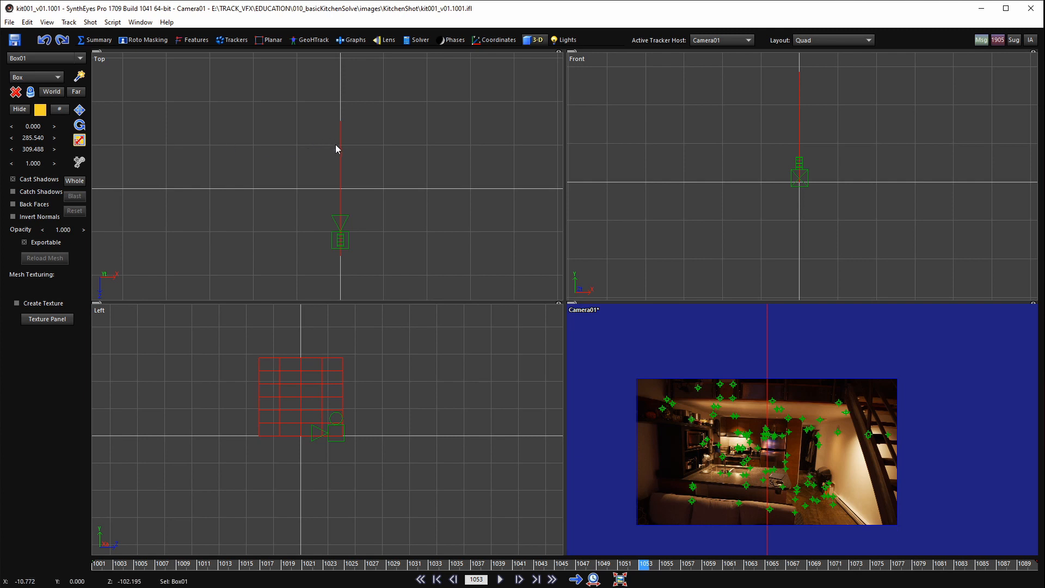
pyautogui.rightClick(32, 138)
pyautogui.rightClick(32, 148)
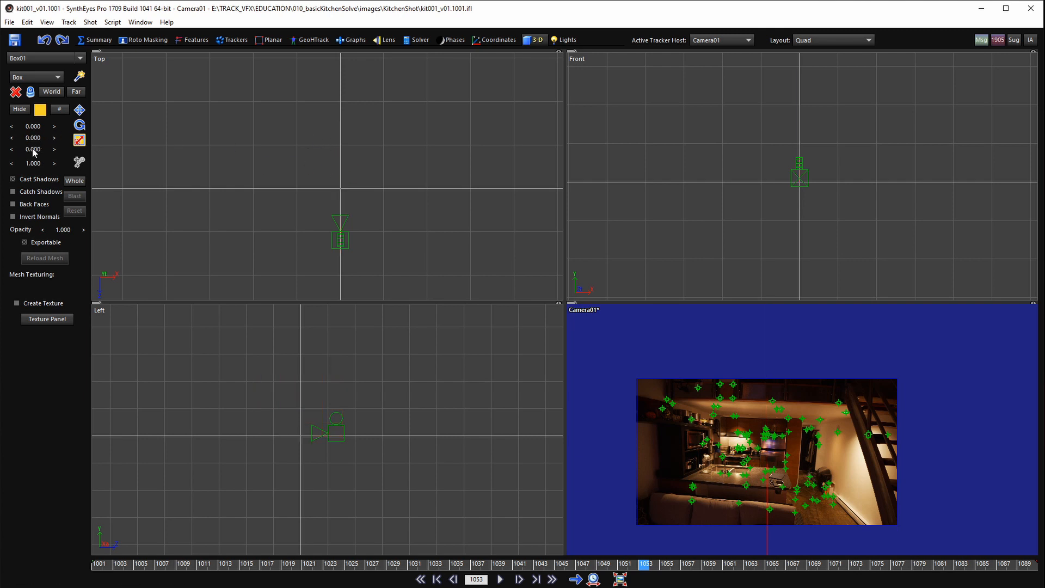
pyautogui.scroll(2, 343, 198)
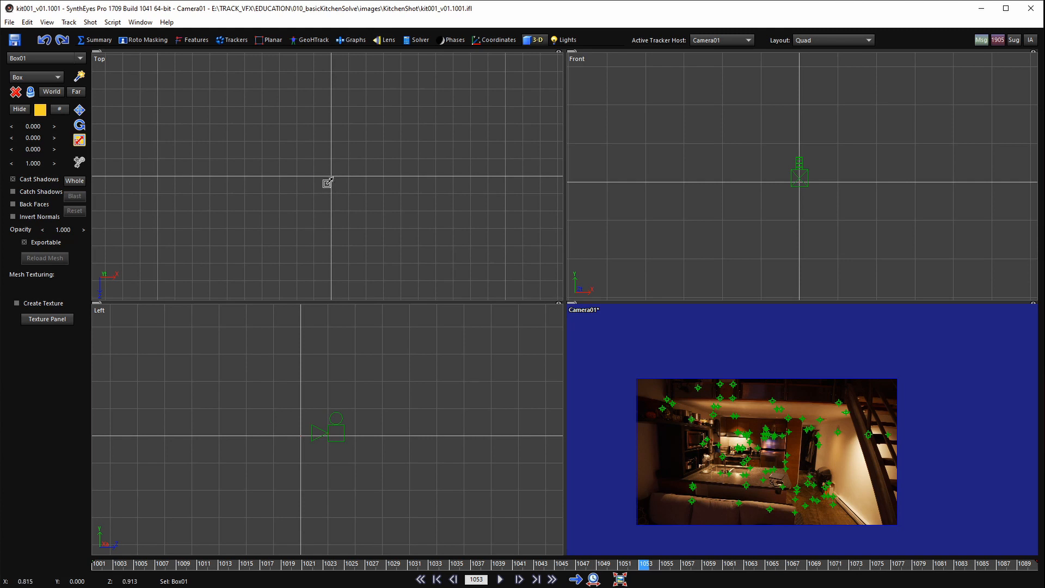
pyautogui.moveTo(332, 181); pyautogui.dragTo(305, 184)
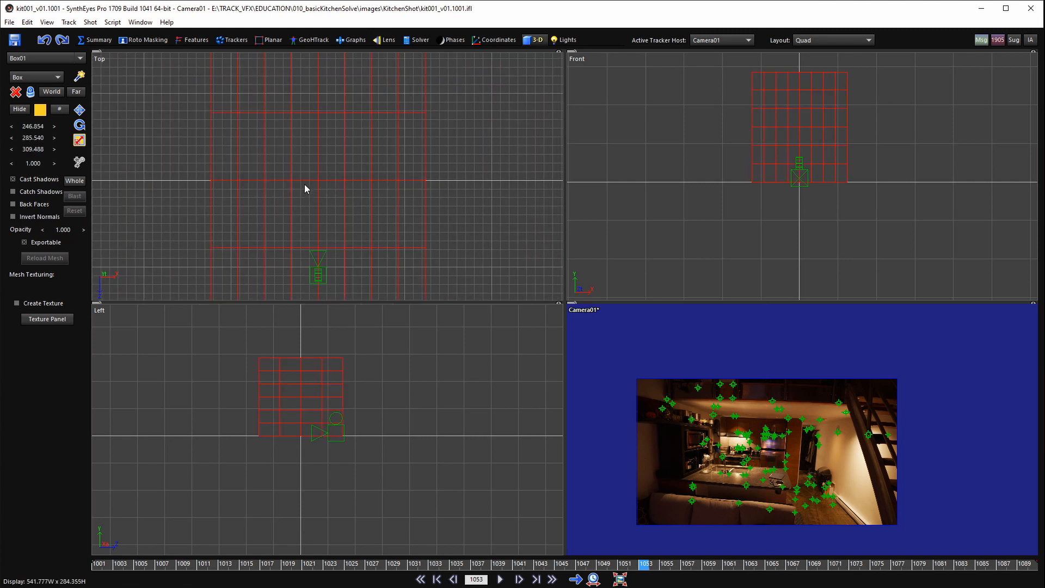
pyautogui.scroll(-2, 304, 185)
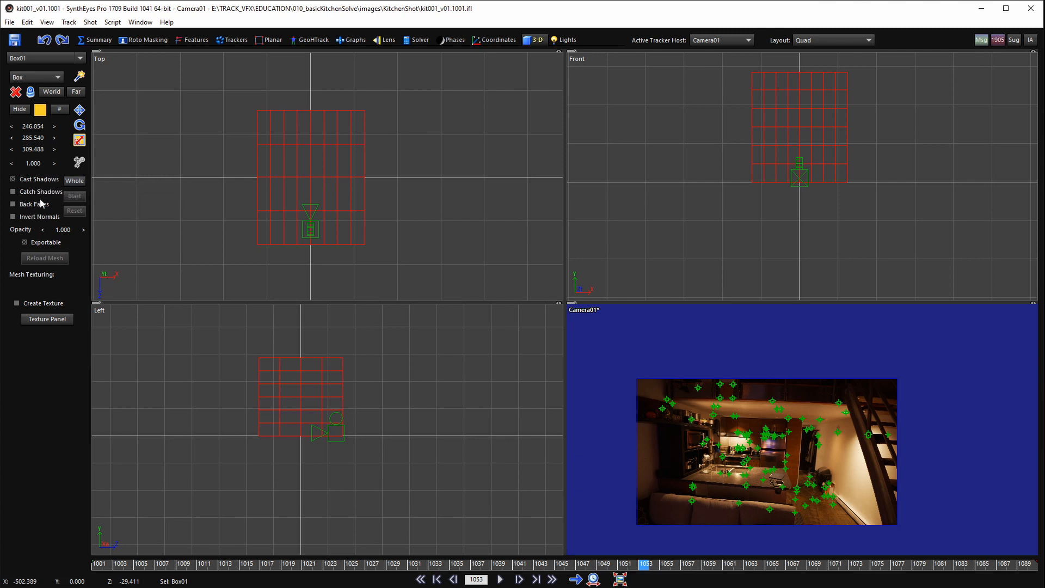
# - Try moving the camera in the Top view with Whole mode on, undo it, and turn Whole mode off
pyautogui.click(74, 181)
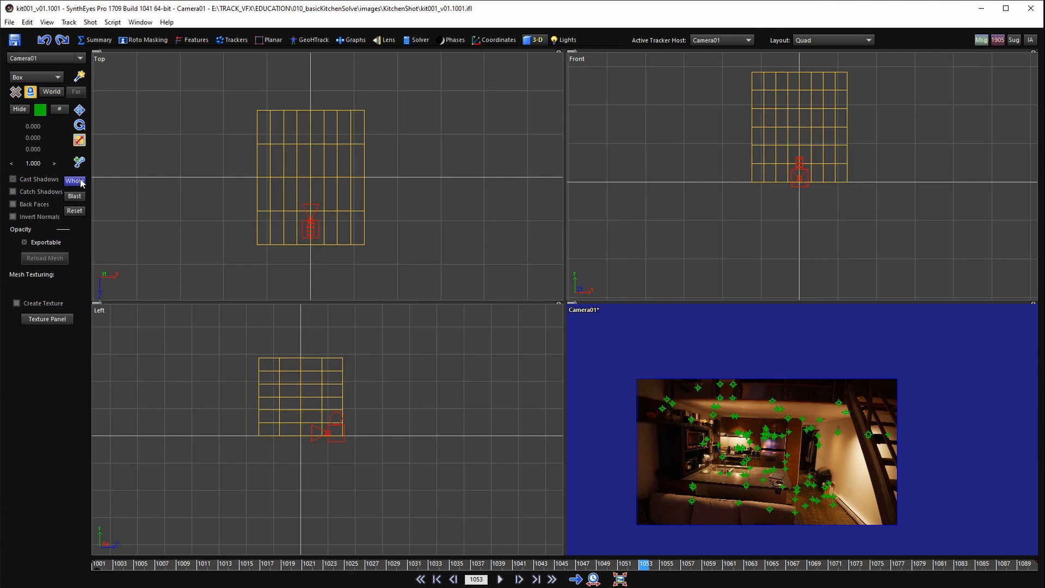
pyautogui.click(80, 110)
pyautogui.moveTo(283, 199); pyautogui.dragTo(292, 200)
pyautogui.hotkey('ctrl', 'z')
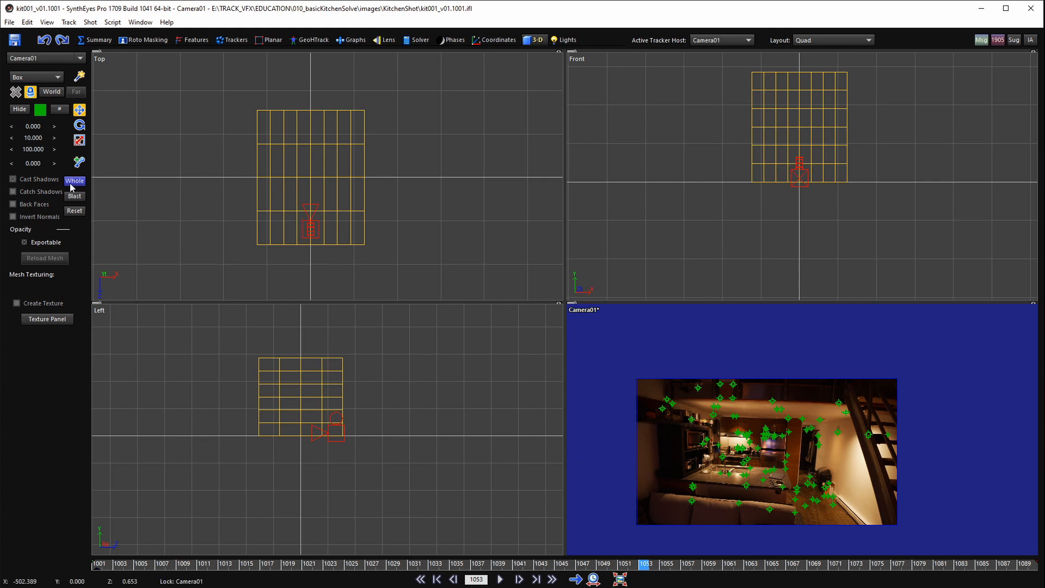
pyautogui.scroll(1, 324, 132)
pyautogui.scroll(1, 324, 132)
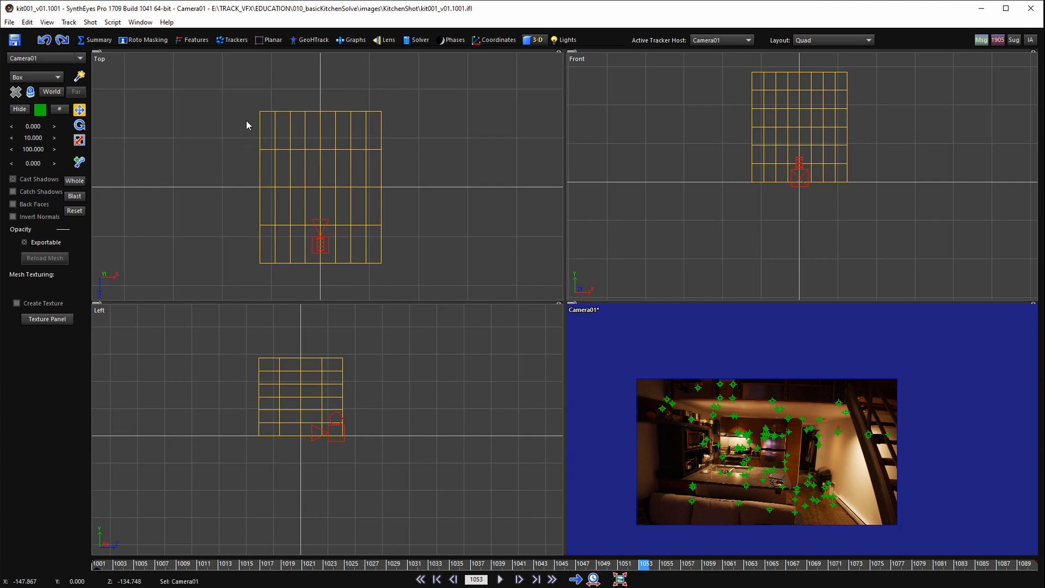
# - Delete the test box from the scene in the Solver workspace
pyautogui.click(417, 40)
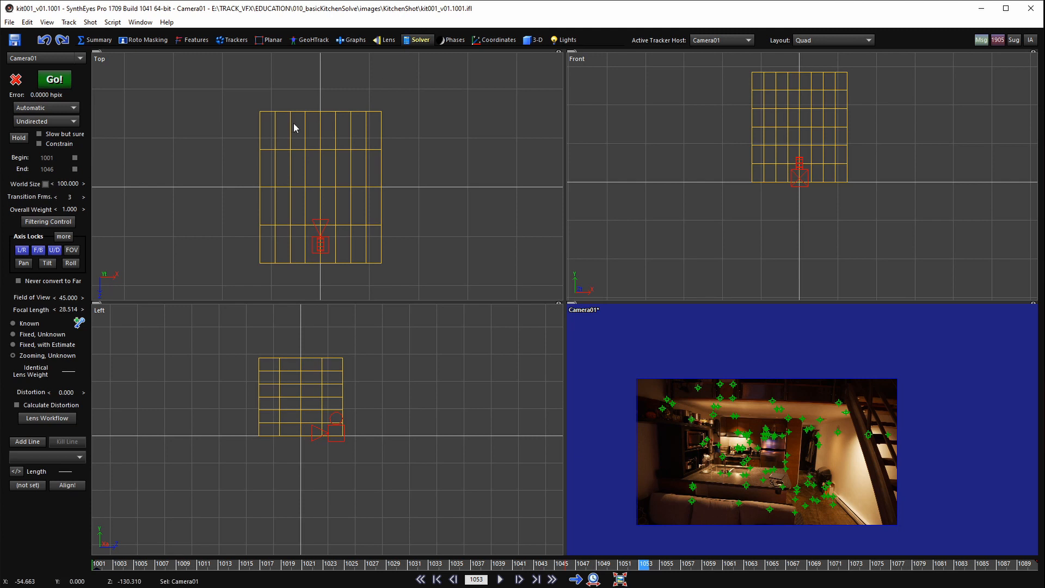
pyautogui.scroll(2, 316, 196)
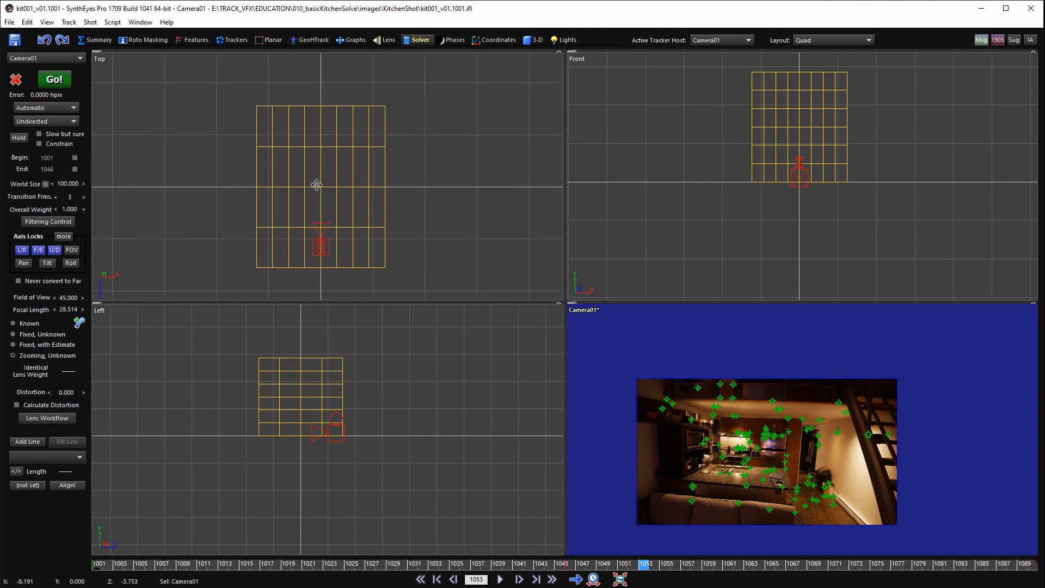
pyautogui.click(316, 185)
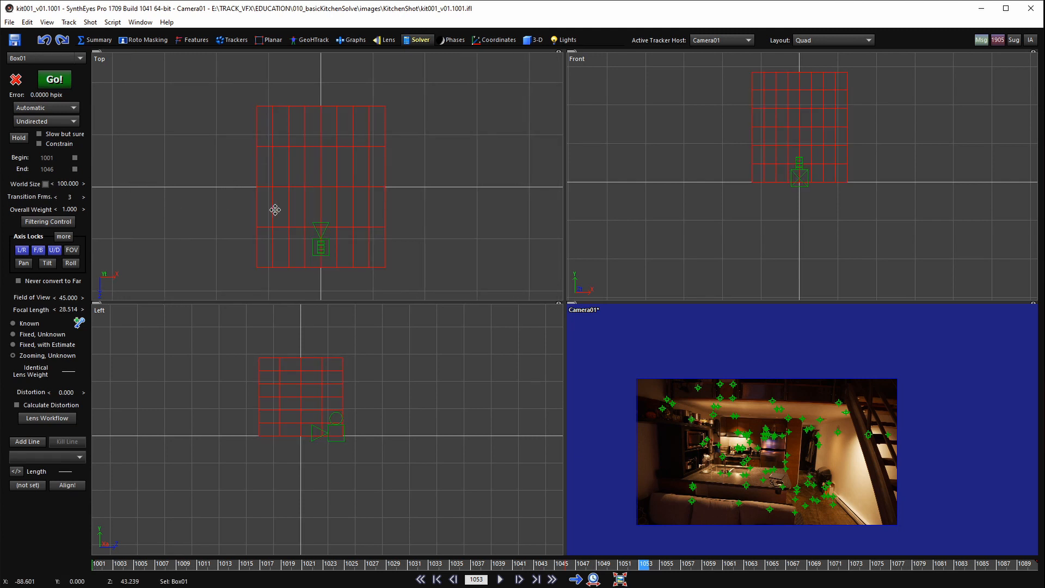
pyautogui.press('Delete')
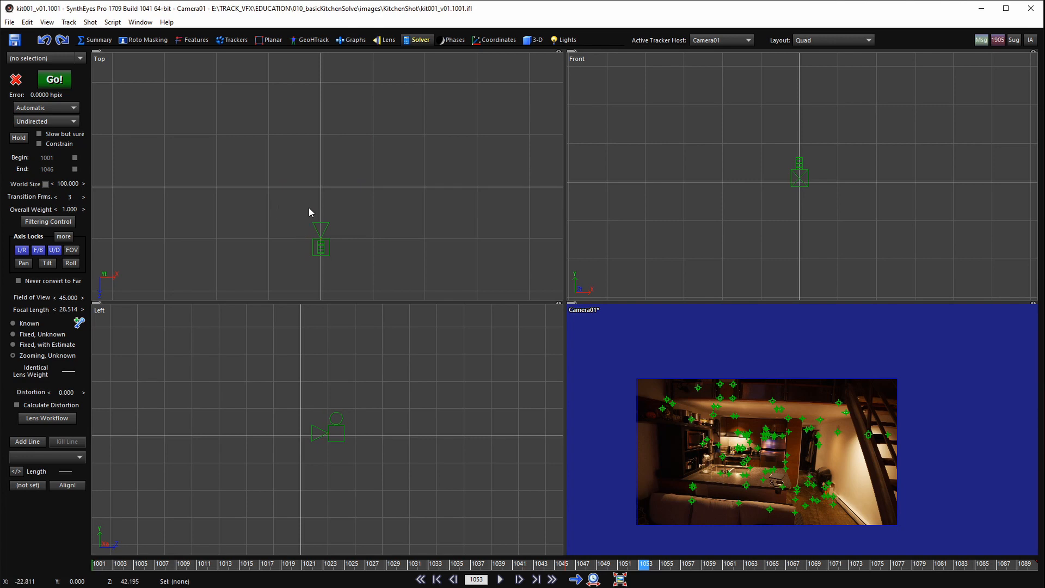
pyautogui.scroll(-1, 310, 211)
# - Go to frame 1001 and look through the Graphs, GeoHTrack and Planar workspaces, ending in the Solver workspace
pyautogui.moveTo(138, 563); pyautogui.dragTo(97, 569)
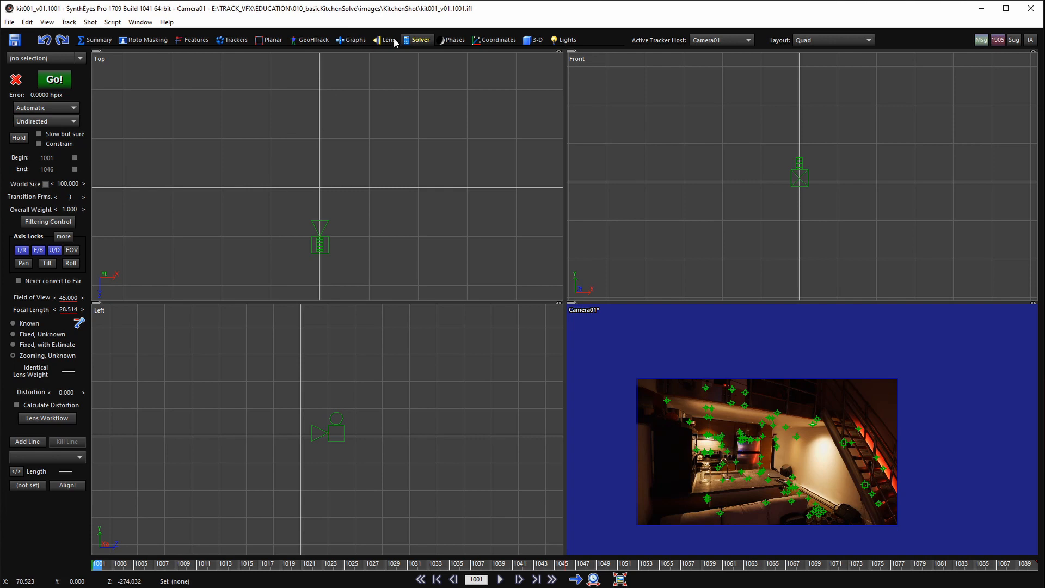
pyautogui.click(354, 39)
pyautogui.click(297, 39)
pyautogui.click(276, 40)
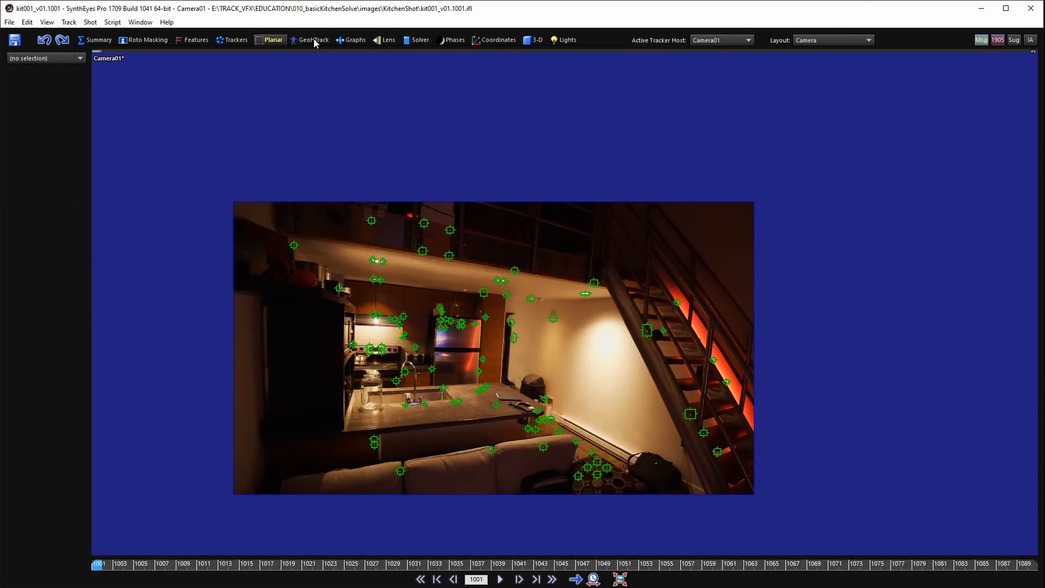
pyautogui.click(352, 40)
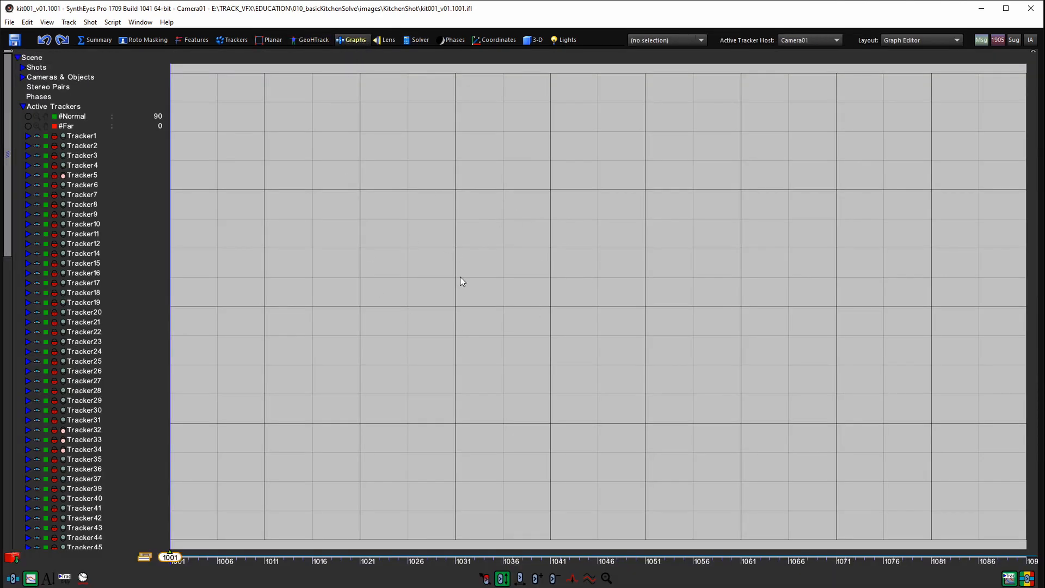
pyautogui.click(272, 40)
pyautogui.click(308, 40)
pyautogui.click(411, 40)
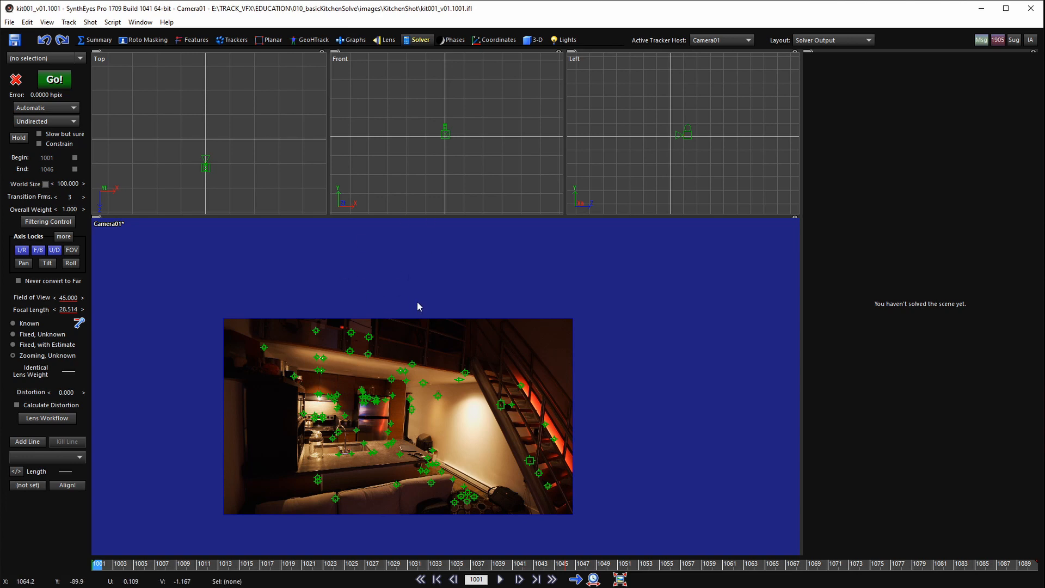
# - Examine the trackers in the single Camera view from frame 1001 to frame 1048, and return to the Solver workspace
pyautogui.press('1')
pyautogui.scroll(2, 385, 343)
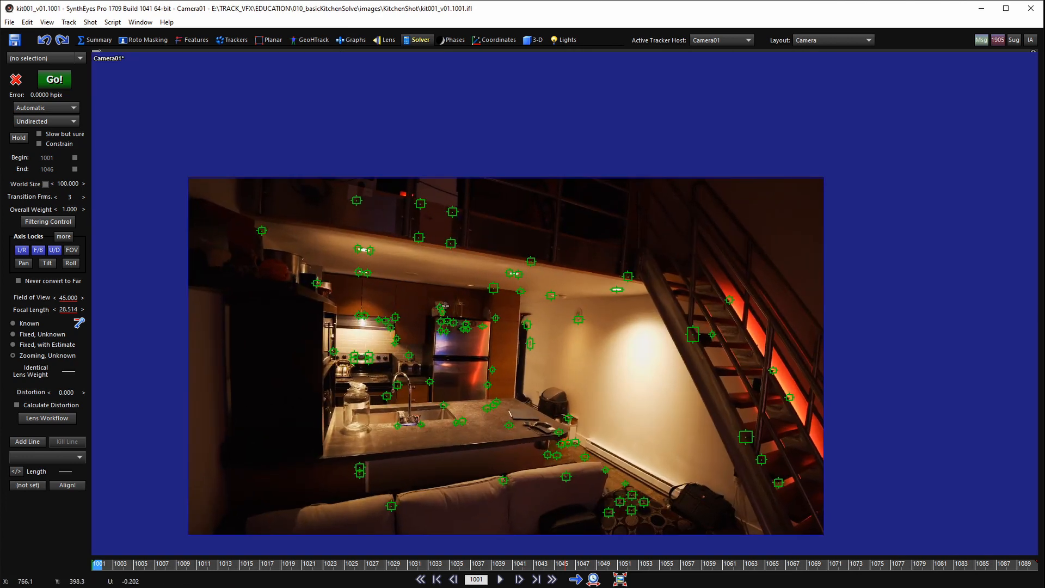
pyautogui.moveTo(385, 344); pyautogui.dragTo(407, 307, button='middle')
pyautogui.click(233, 40)
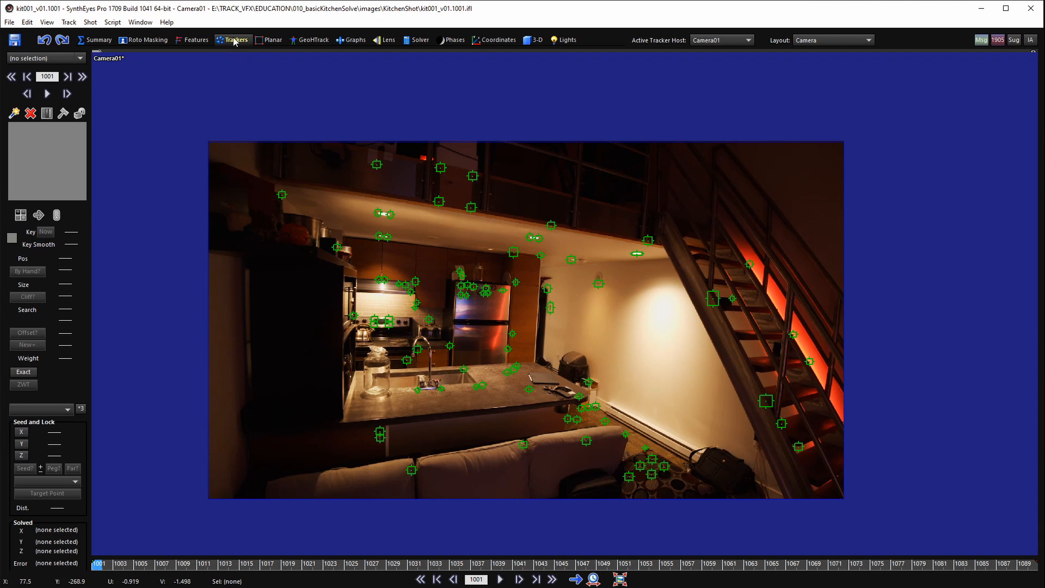
pyautogui.scroll(1, 487, 250)
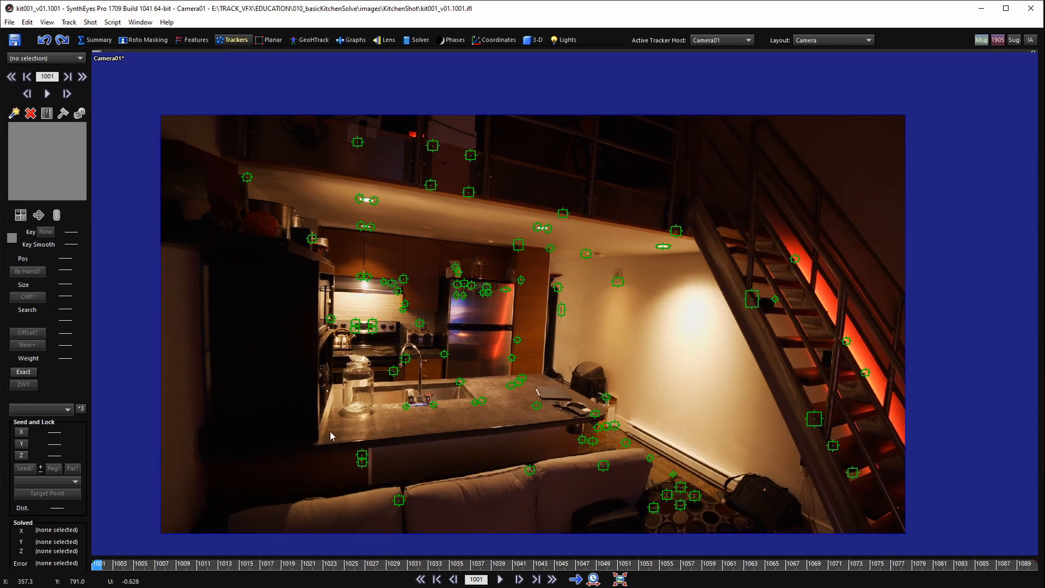
pyautogui.moveTo(377, 570); pyautogui.dragTo(591, 566)
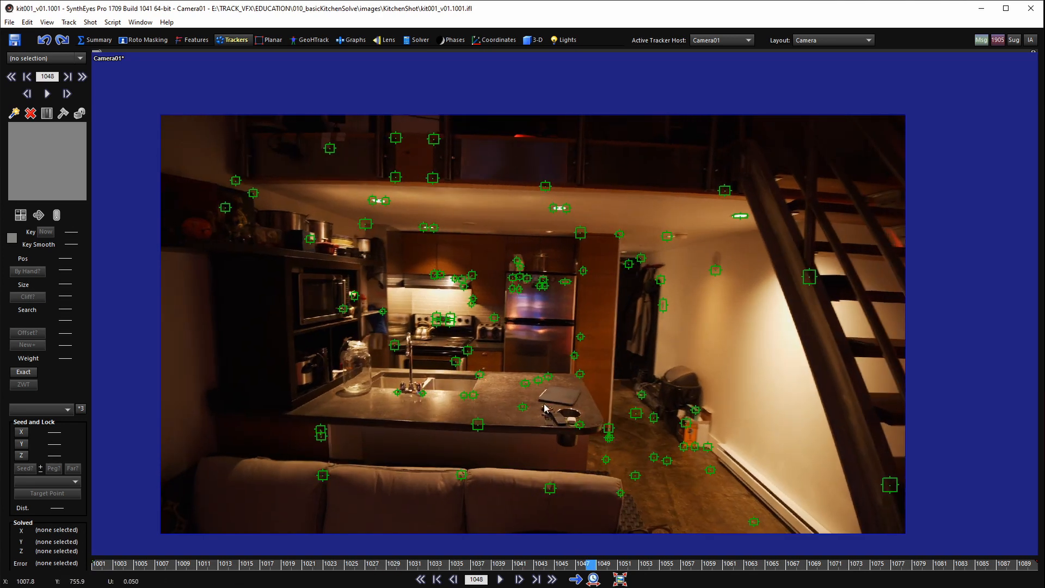
pyautogui.click(419, 40)
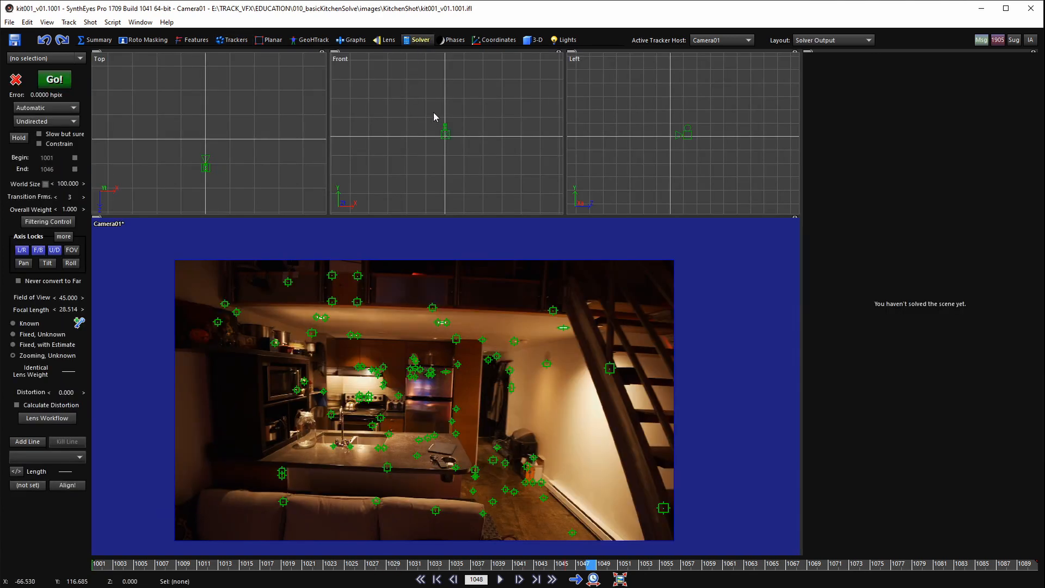
pyautogui.moveTo(382, 315); pyautogui.dragTo(398, 307, button='middle')
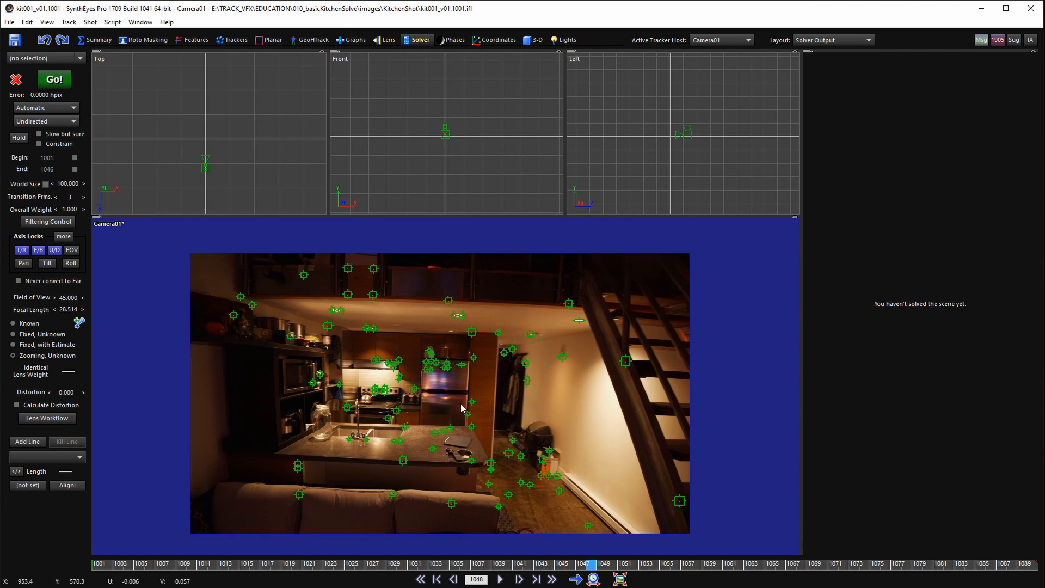
# - Look through the Trackers, GeoHTrack, Graphs and Lens workspaces in the single Camera view at frame 1048, ending in the Solver workspace
pyautogui.press('1')
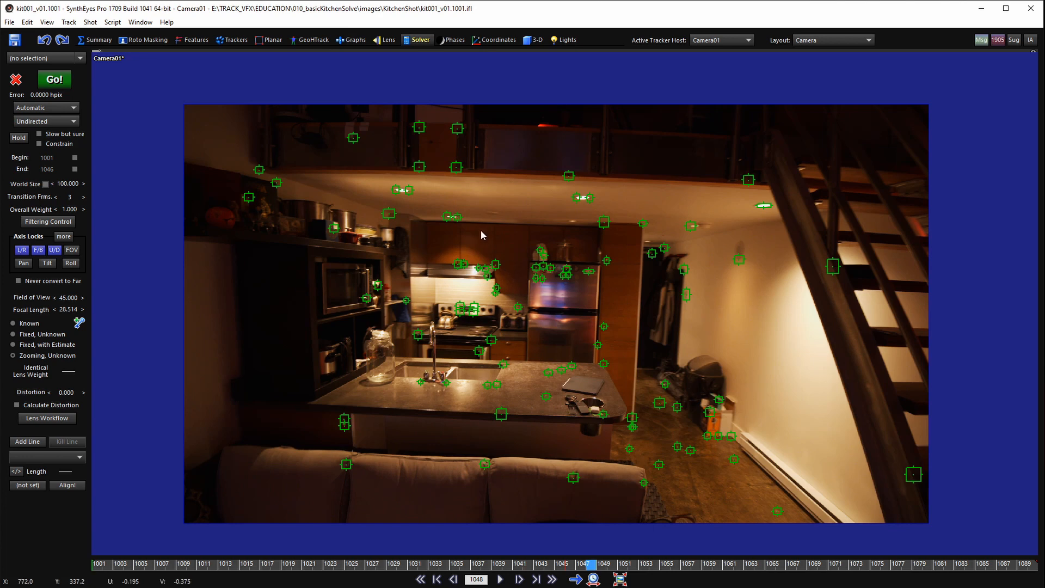
pyautogui.click(233, 40)
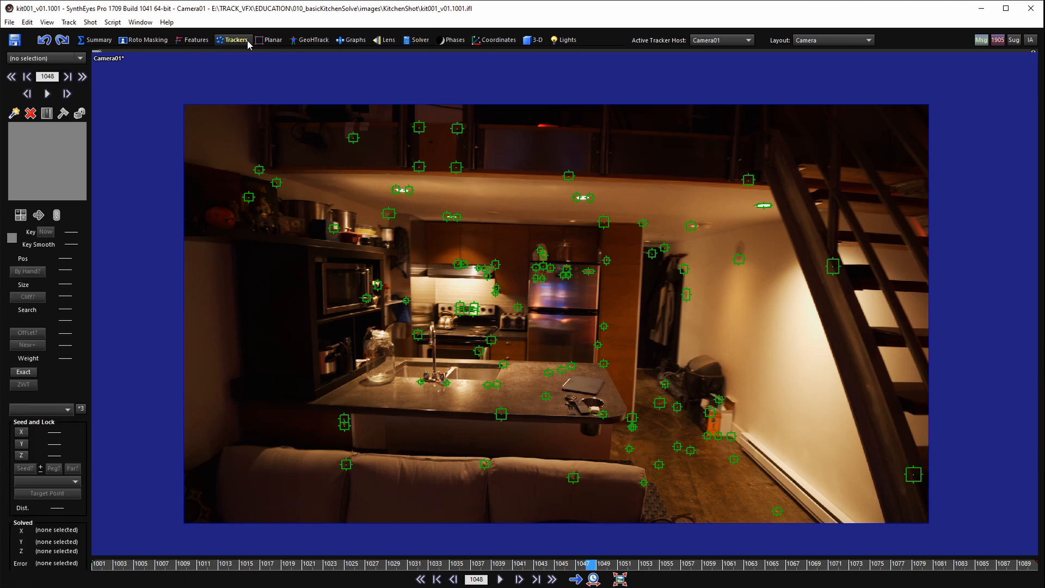
pyautogui.click(293, 43)
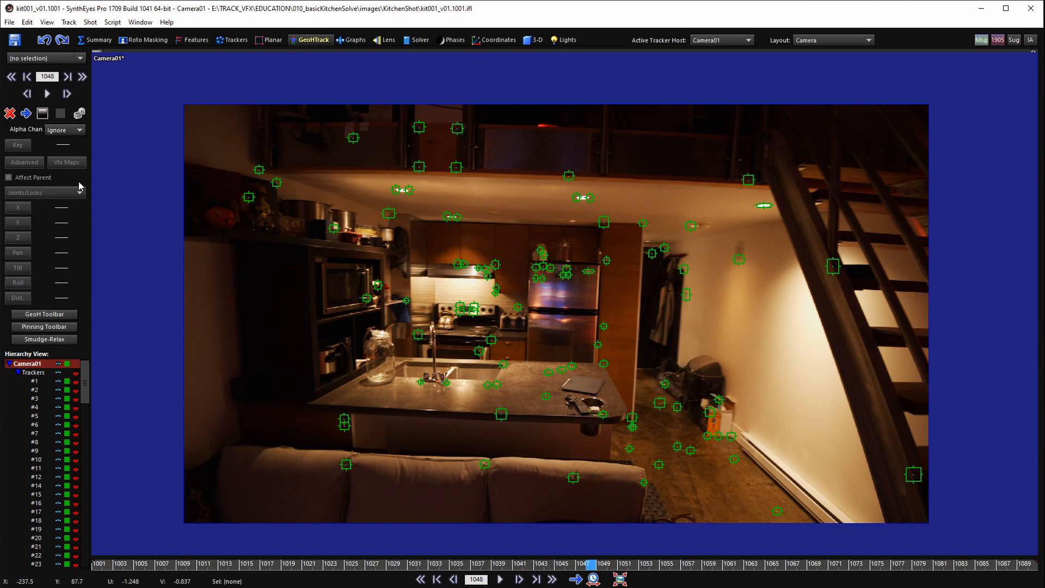
pyautogui.click(344, 41)
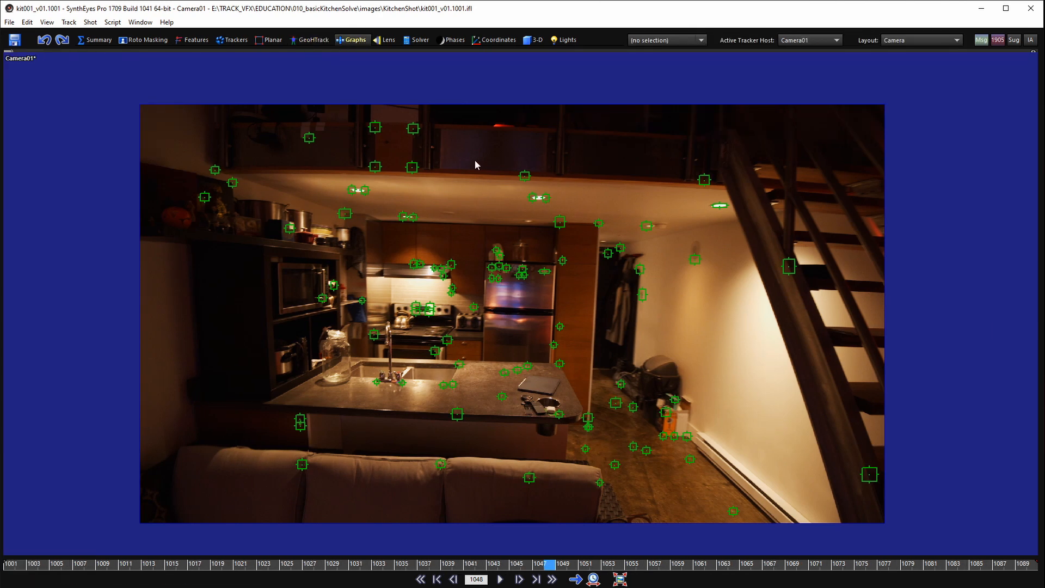
pyautogui.click(417, 41)
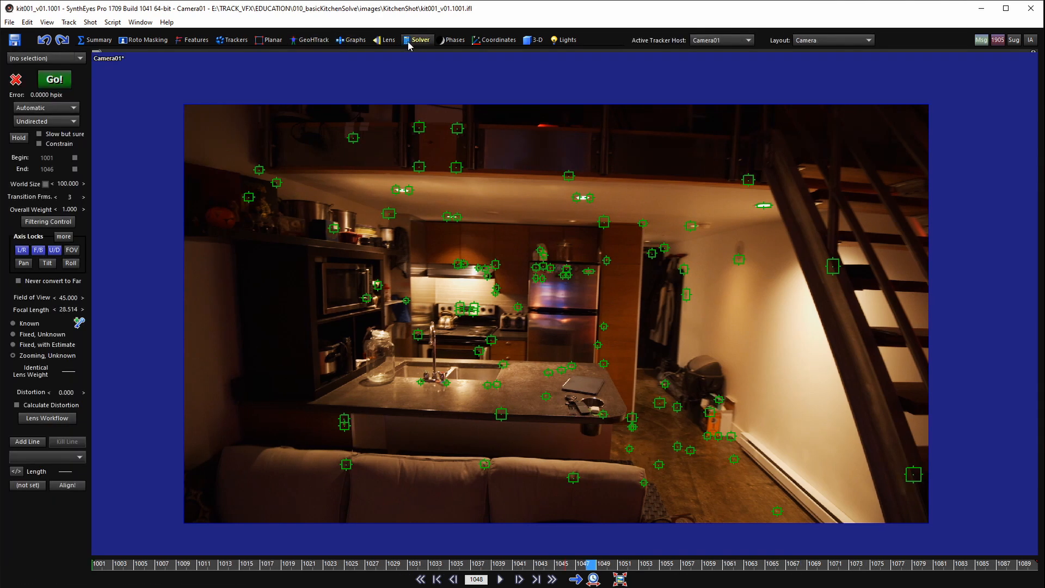
pyautogui.scroll(-1, 475, 288)
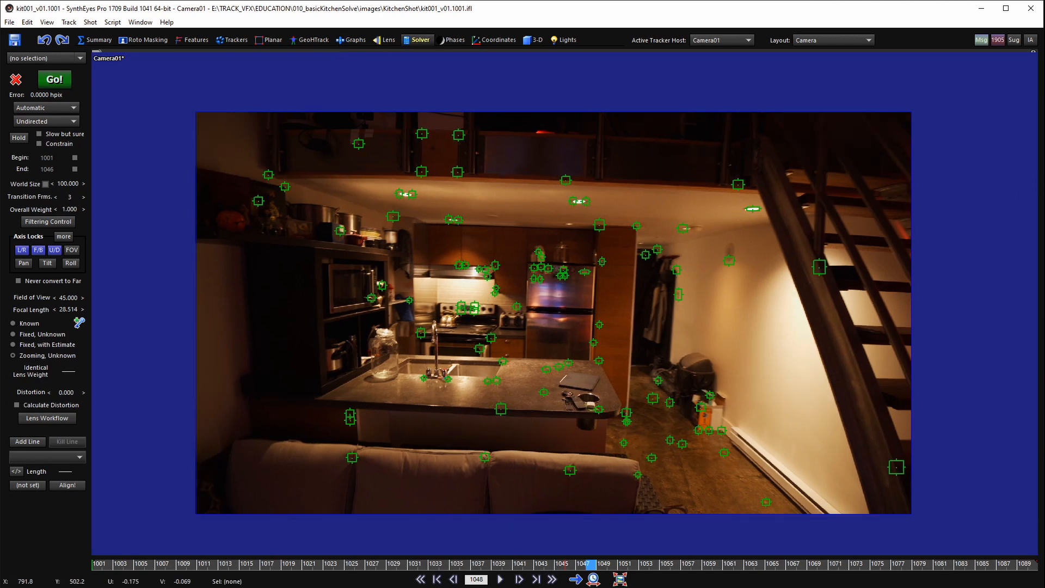
pyautogui.scroll(1, 475, 288)
pyautogui.moveTo(513, 347); pyautogui.dragTo(505, 331, button='middle')
pyautogui.scroll(1, 512, 310)
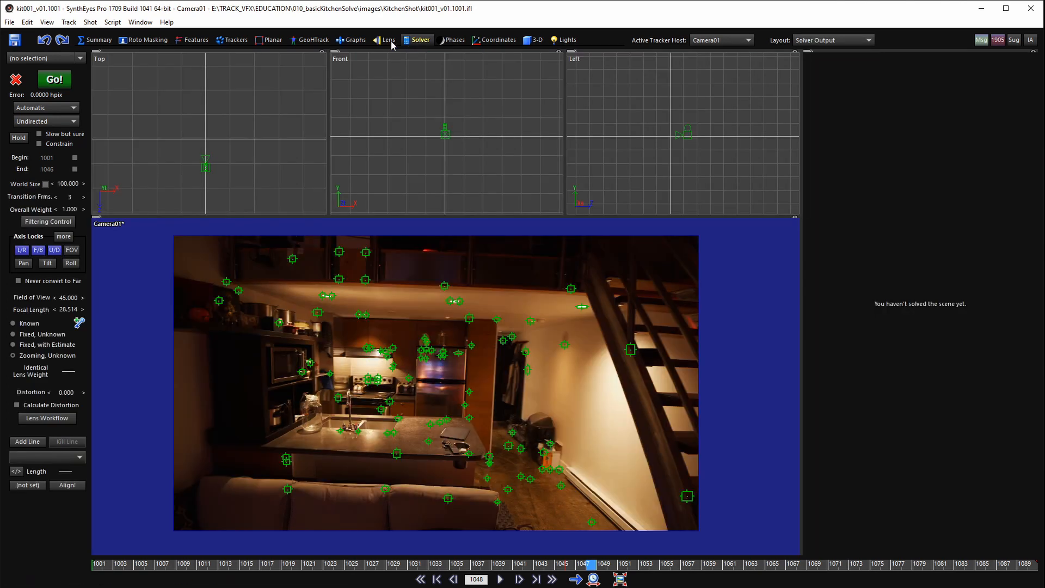
pyautogui.click(387, 40)
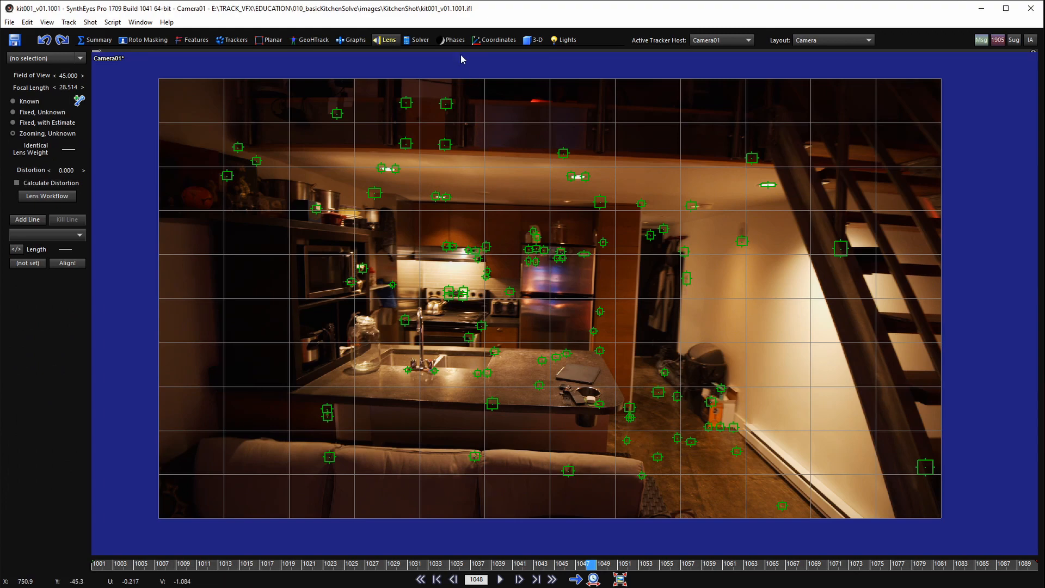
pyautogui.click(417, 39)
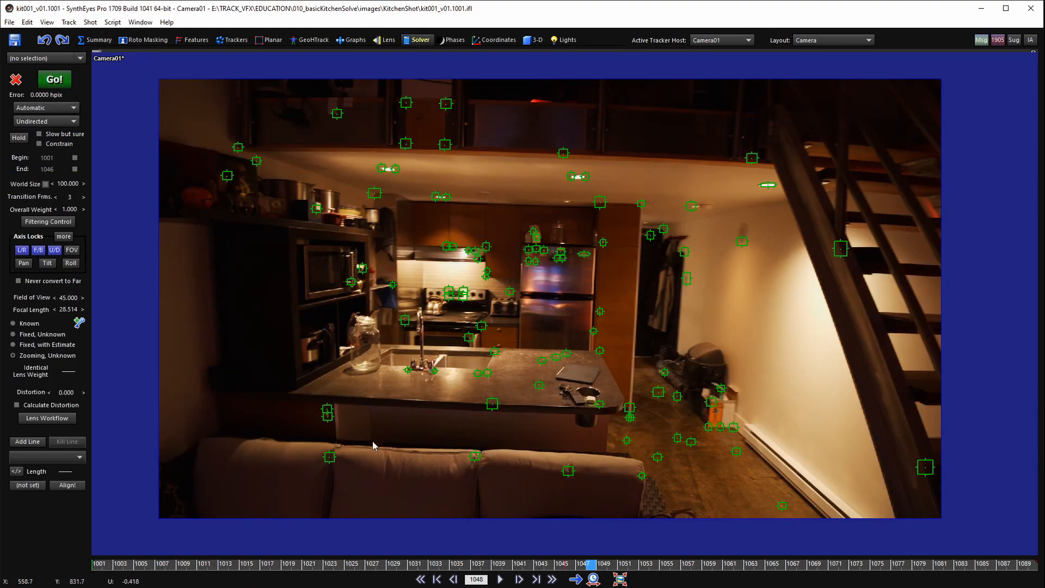
# - Go to frame 1001 and solve the camera in Automatic mode, accepting the solve result
pyautogui.moveTo(369, 565); pyautogui.dragTo(27, 447)
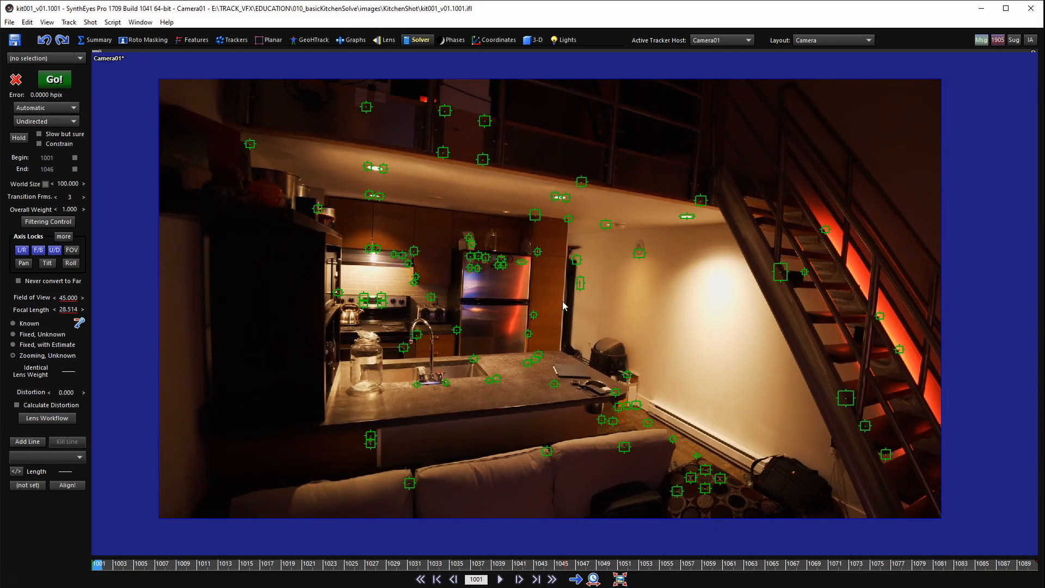
pyautogui.moveTo(493, 296); pyautogui.dragTo(507, 279, button='right')
pyautogui.moveTo(507, 279); pyautogui.dragTo(517, 280, button='middle')
pyautogui.moveTo(517, 280); pyautogui.dragTo(510, 286, button='right')
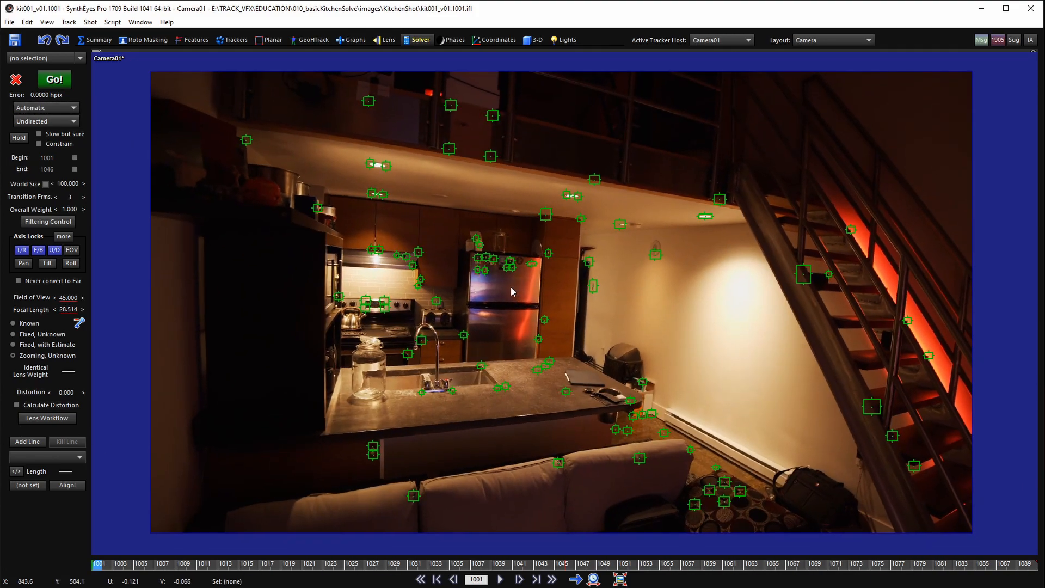
pyautogui.moveTo(511, 288); pyautogui.dragTo(501, 289, button='middle')
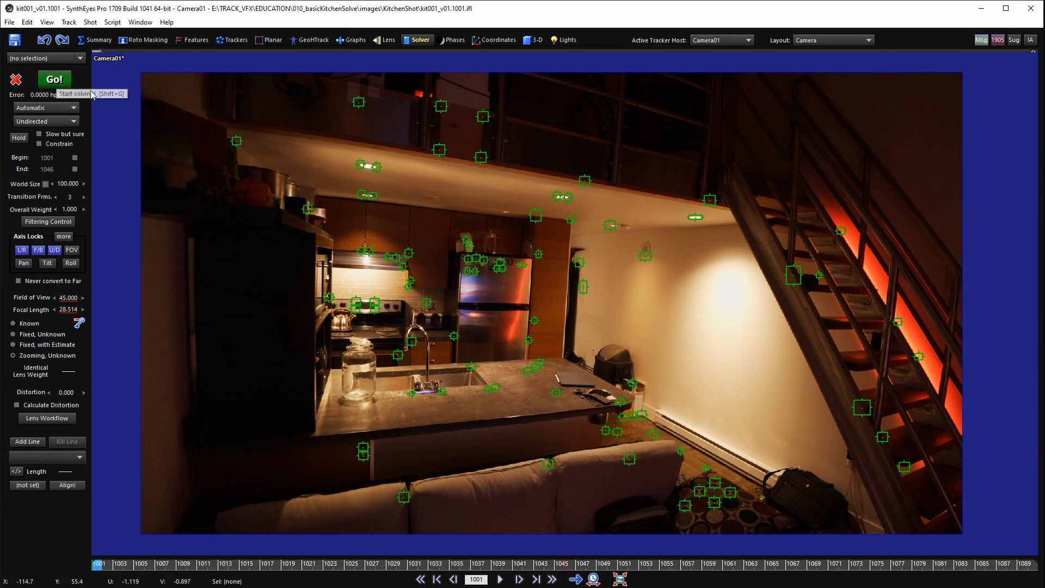
pyautogui.hotkey('shift', 'g')
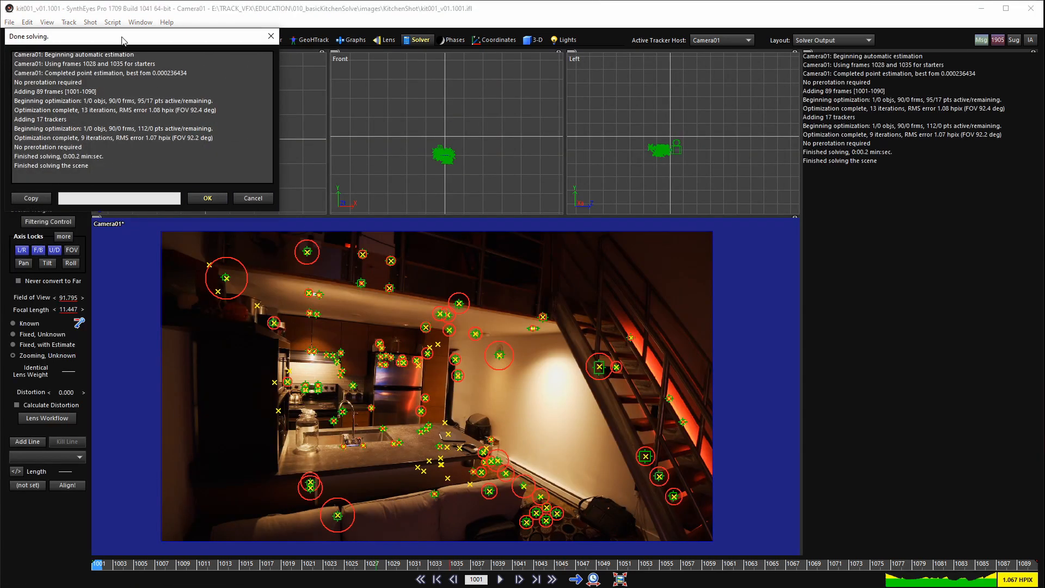
pyautogui.moveTo(122, 40); pyautogui.dragTo(231, 103)
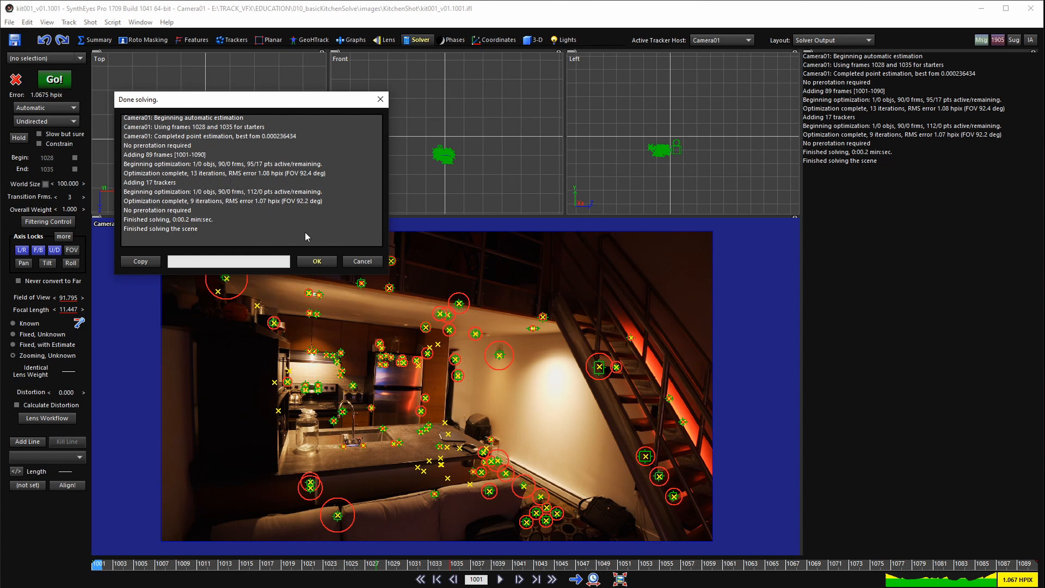
pyautogui.click(317, 261)
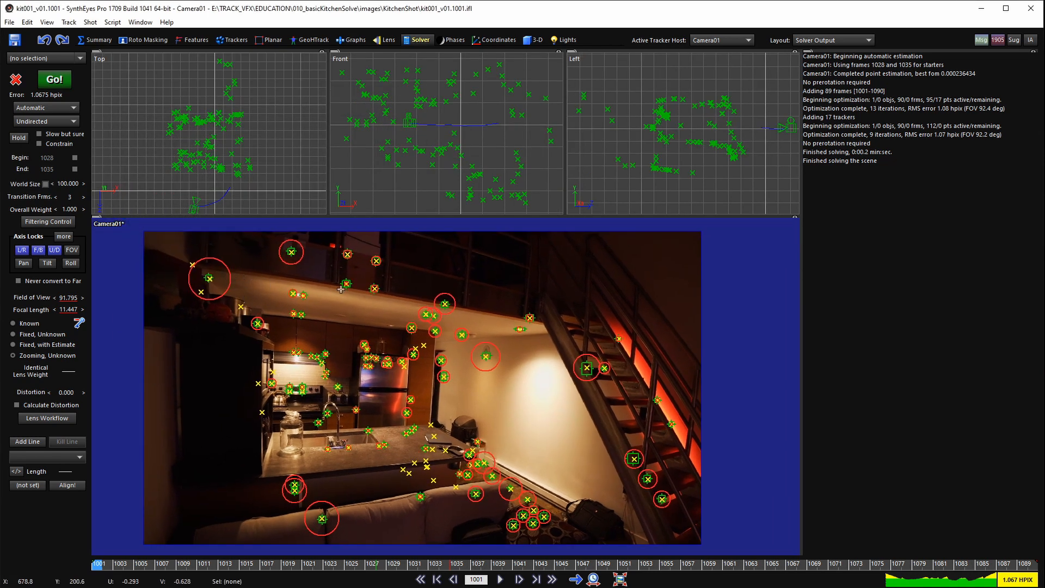
# - Hide the tracker radar error circles in the Camera01 view
pyautogui.rightClick(329, 301)
pyautogui.click(306, 292)
pyautogui.rightClick(347, 313)
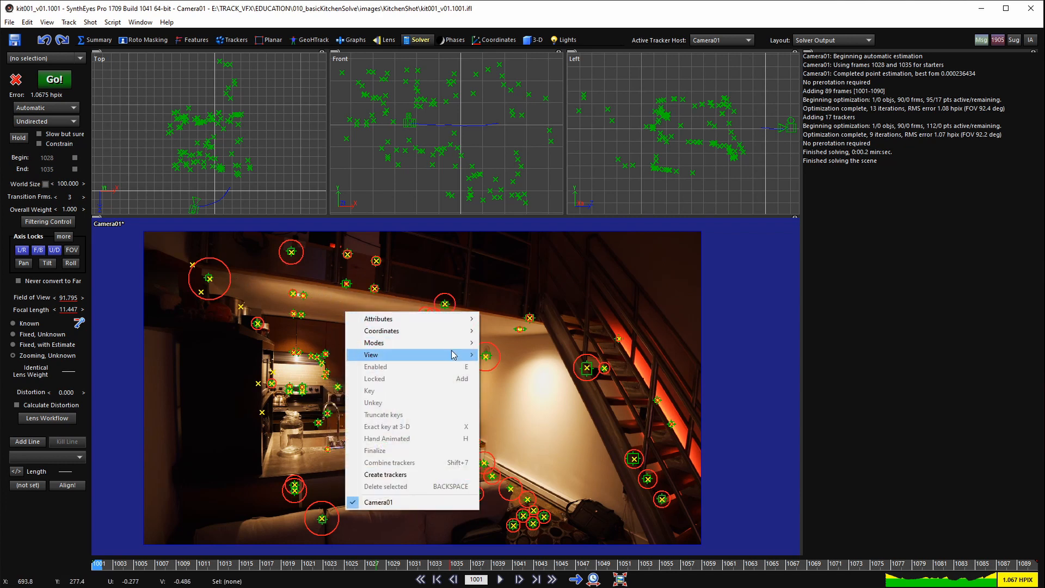
pyautogui.moveTo(414, 354)
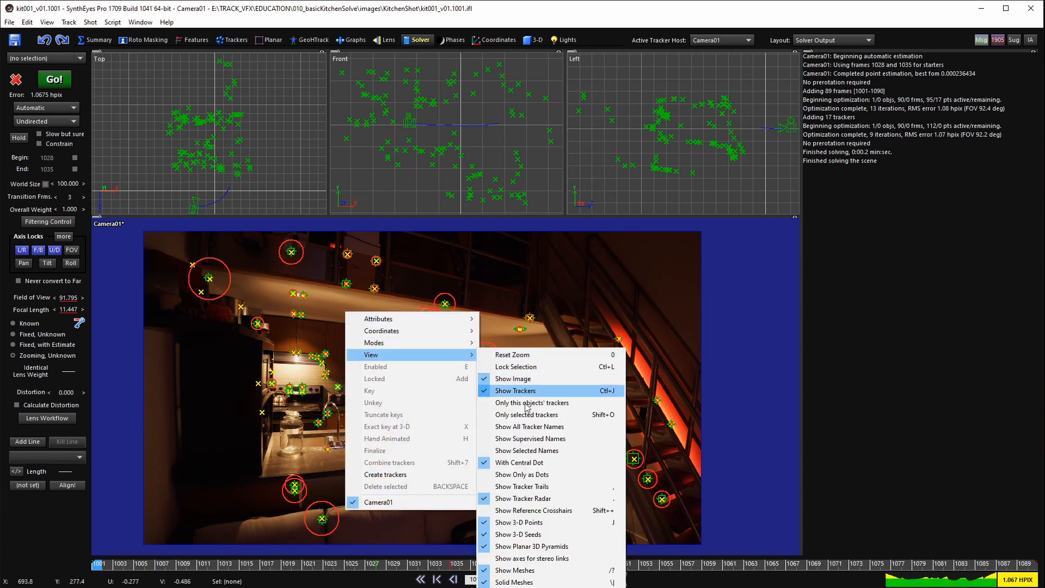
pyautogui.click(547, 499)
# - Play the shot in the single Camera view to check the solved 3-D points against their trackers
pyautogui.press('7')
pyautogui.scroll(-2, 446, 307)
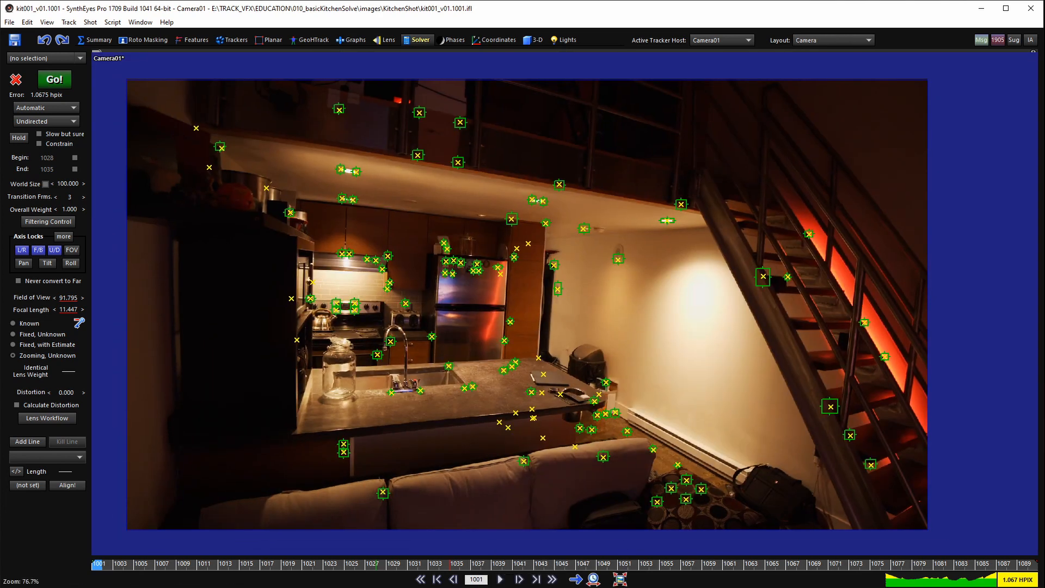
pyautogui.scroll(-1, 454, 309)
pyautogui.press('space')
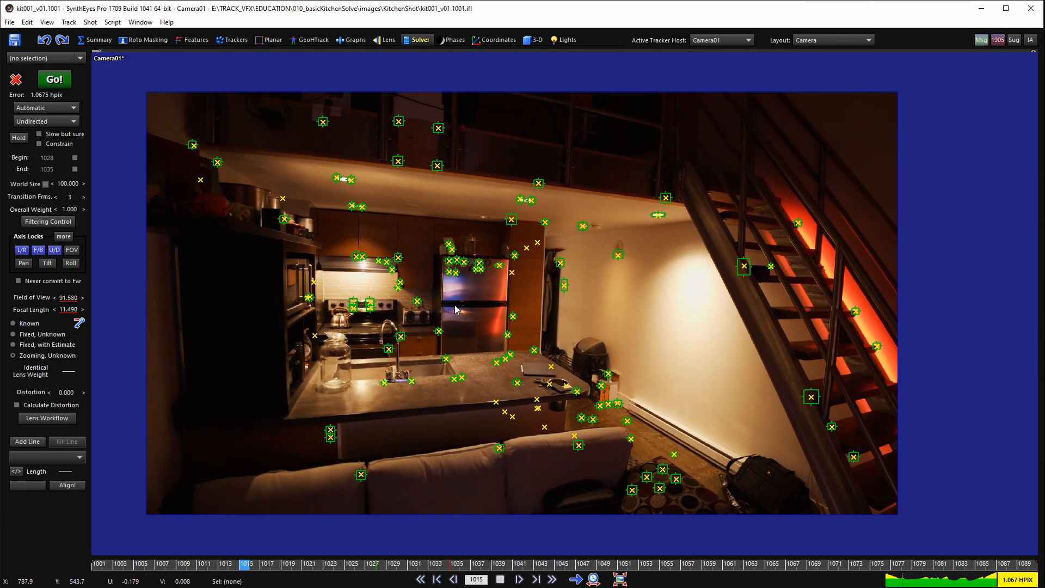
pyautogui.press('space')
# - Examine the layout of the solved points and the camera path in the Quad view, focusing on the Top view
pyautogui.press('2')
pyautogui.scroll(-1, 324, 197)
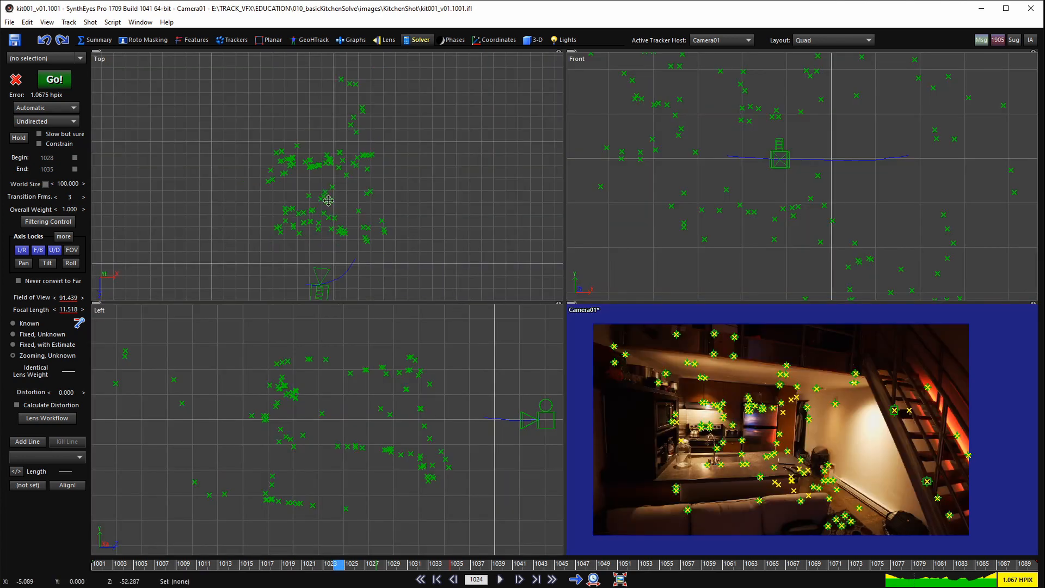
pyautogui.scroll(-2, 693, 402)
pyautogui.scroll(-1, 361, 365)
pyautogui.scroll(-2, 319, 209)
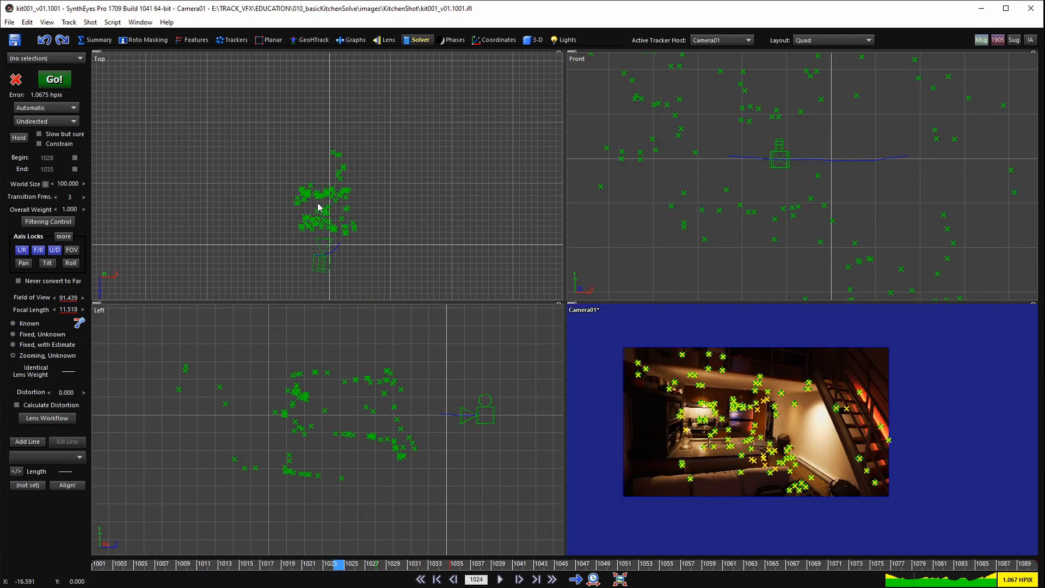
pyautogui.moveTo(254, 137)
pyautogui.mouseDown()
pyautogui.moveTo(412, 241)
pyautogui.moveTo(424, 183)
pyautogui.mouseUp()
pyautogui.click(423, 203)
# - Play the shot repeatedly in the single Camera view and examine how closely the solved points stick to the kitchen features
pyautogui.press('1')
pyautogui.press('space')
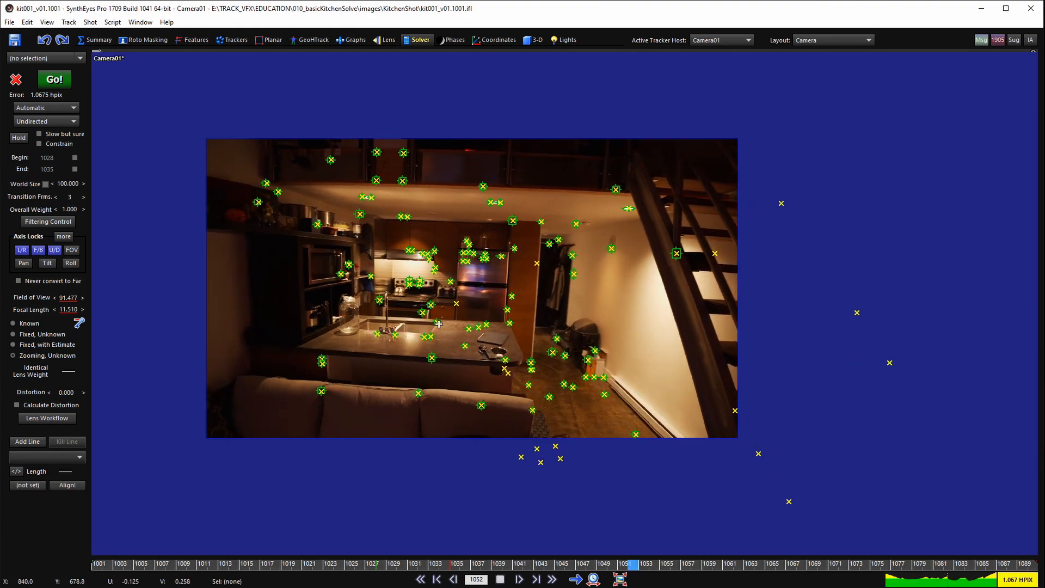
pyautogui.scroll(2, 434, 308)
pyautogui.scroll(1, 433, 308)
pyautogui.scroll(-2, 434, 308)
pyautogui.moveTo(454, 290); pyautogui.dragTo(503, 313, button='middle')
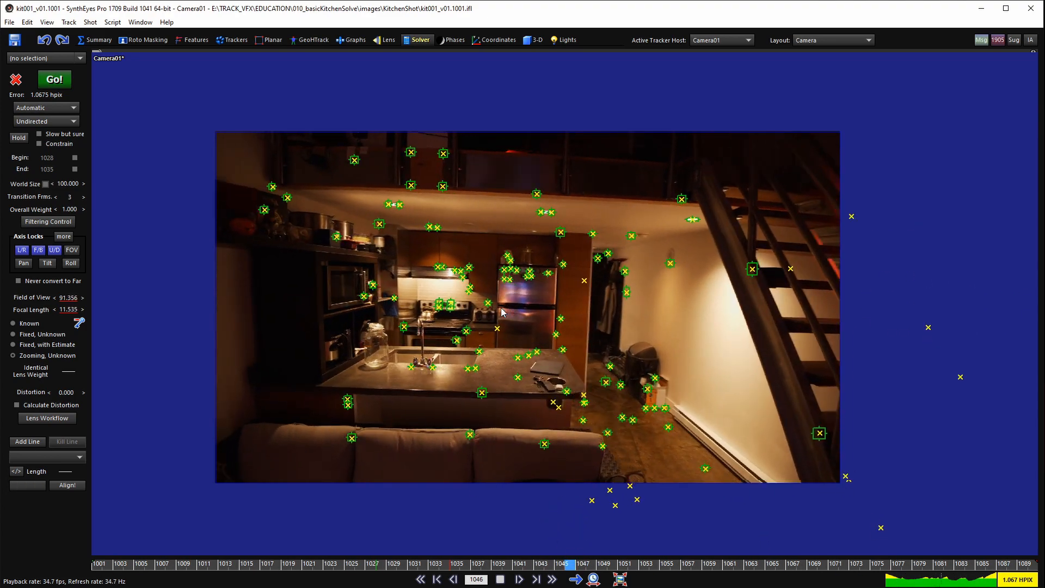
pyautogui.press('space')
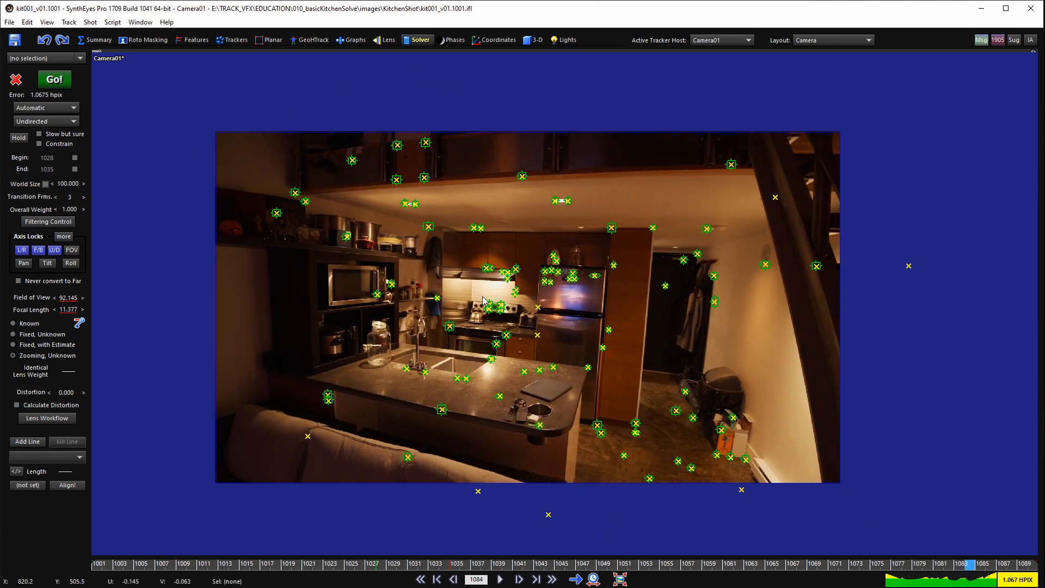
pyautogui.press('space')
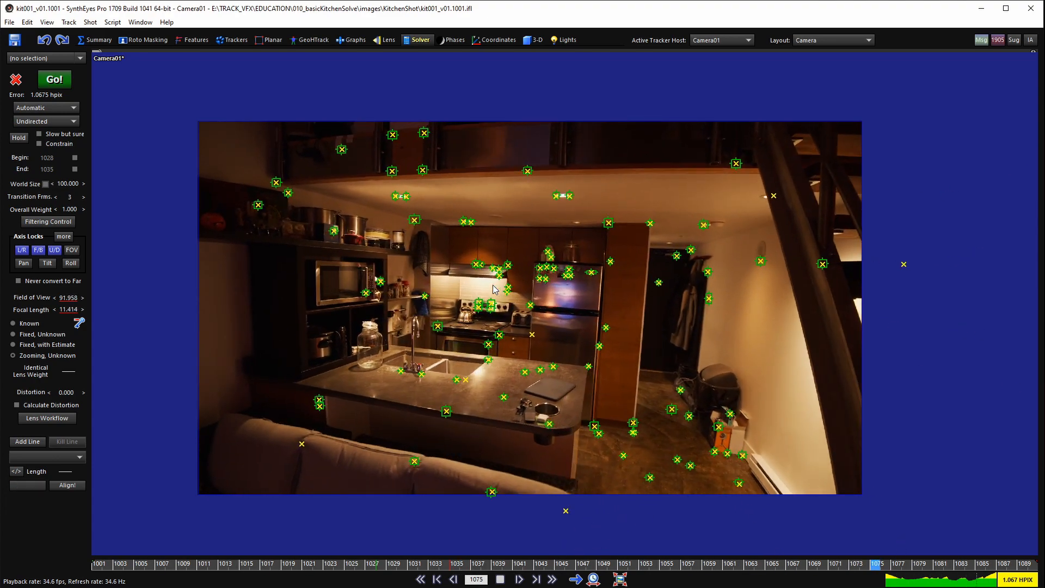
pyautogui.press('space')
pyautogui.scroll(2, 285, 165)
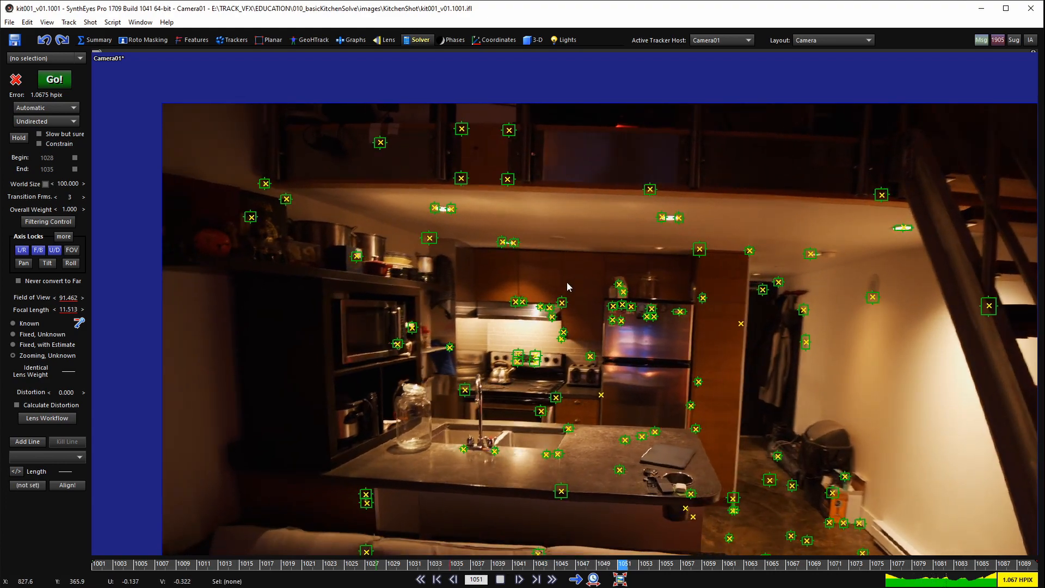
pyautogui.scroll(-2, 569, 287)
pyautogui.moveTo(569, 283); pyautogui.dragTo(530, 264, button='middle')
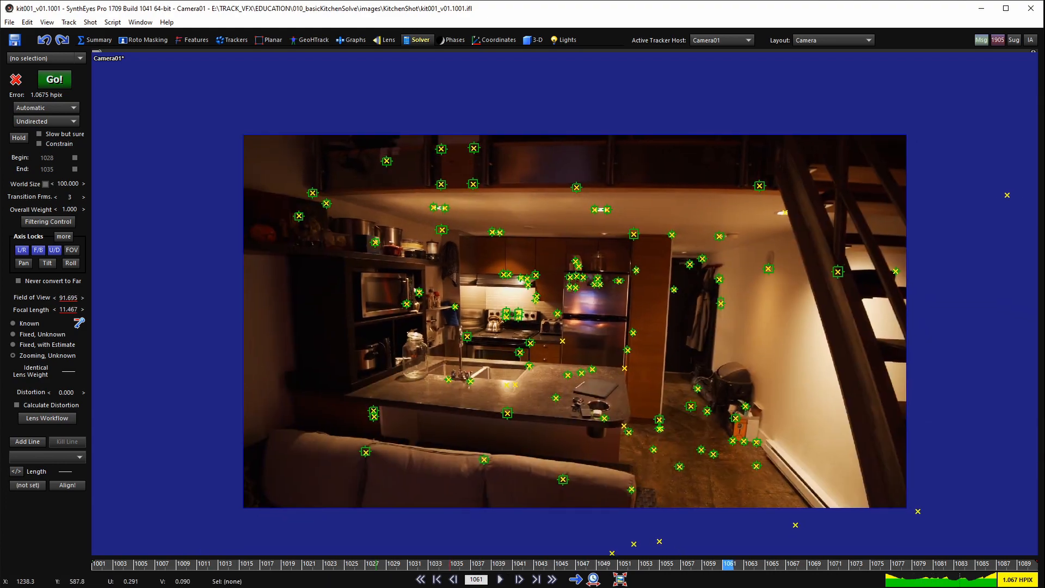
pyautogui.scroll(2, 625, 311)
pyautogui.press('space')
pyautogui.press('space')
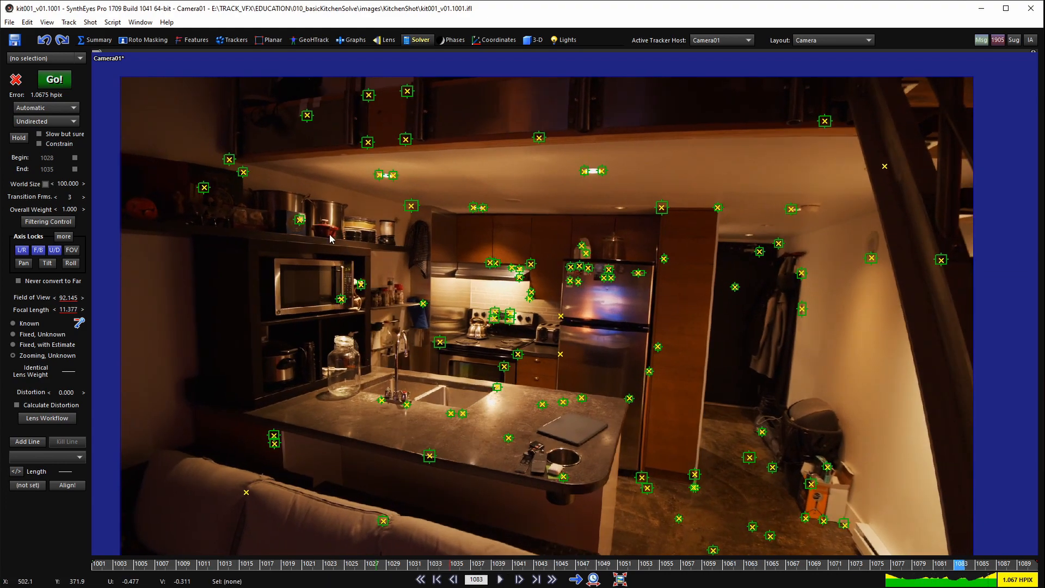
# - At frame 1082, select the tracker at the loft beam's left end, center the view on it, check its solved point during playback, and deselect it
pyautogui.press('a')
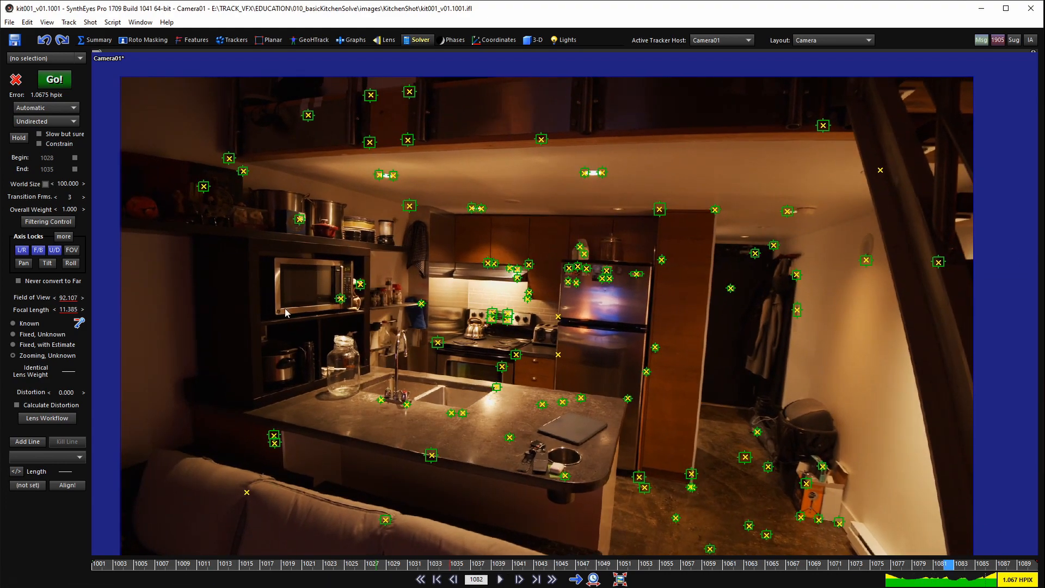
pyautogui.scroll(-2, 324, 254)
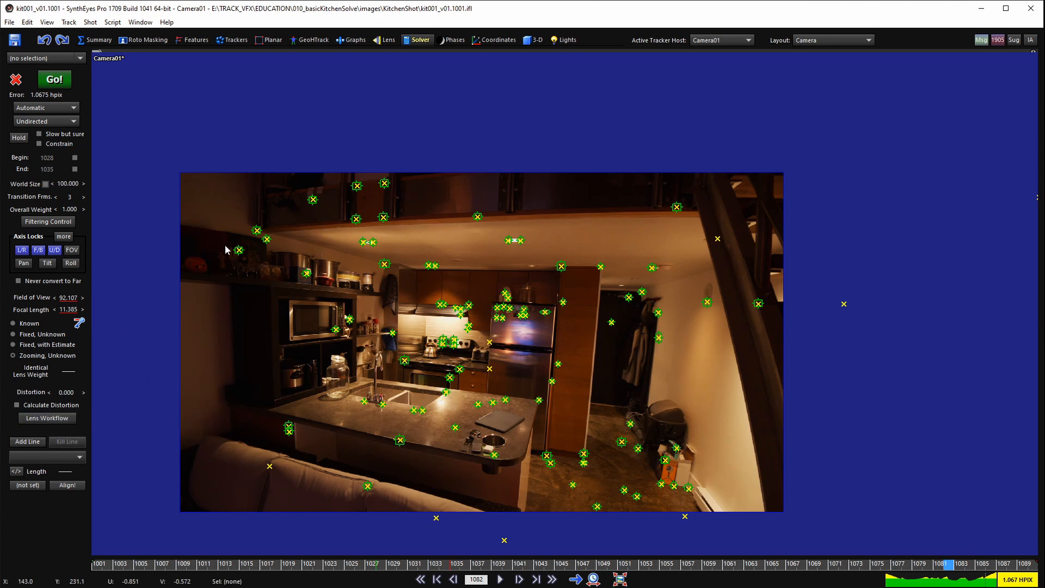
pyautogui.scroll(2, 224, 244)
pyautogui.click(289, 217)
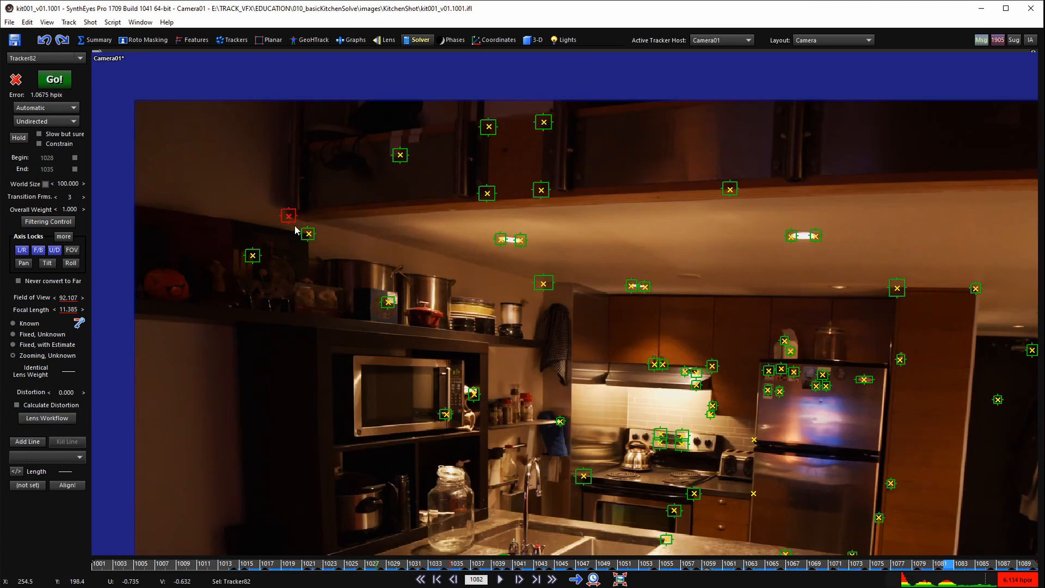
pyautogui.press('5')
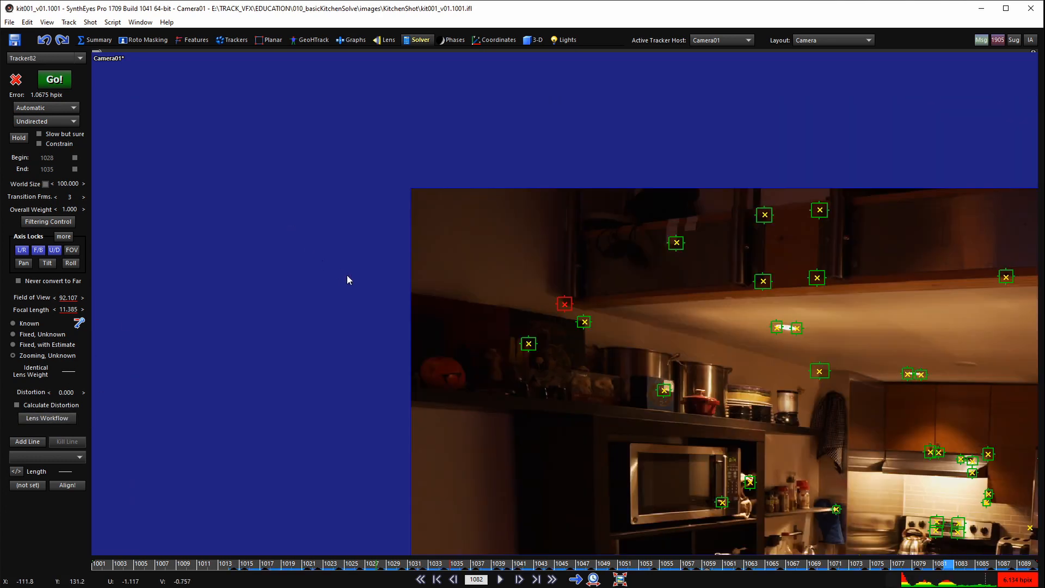
pyautogui.scroll(2, 518, 322)
pyautogui.press('space')
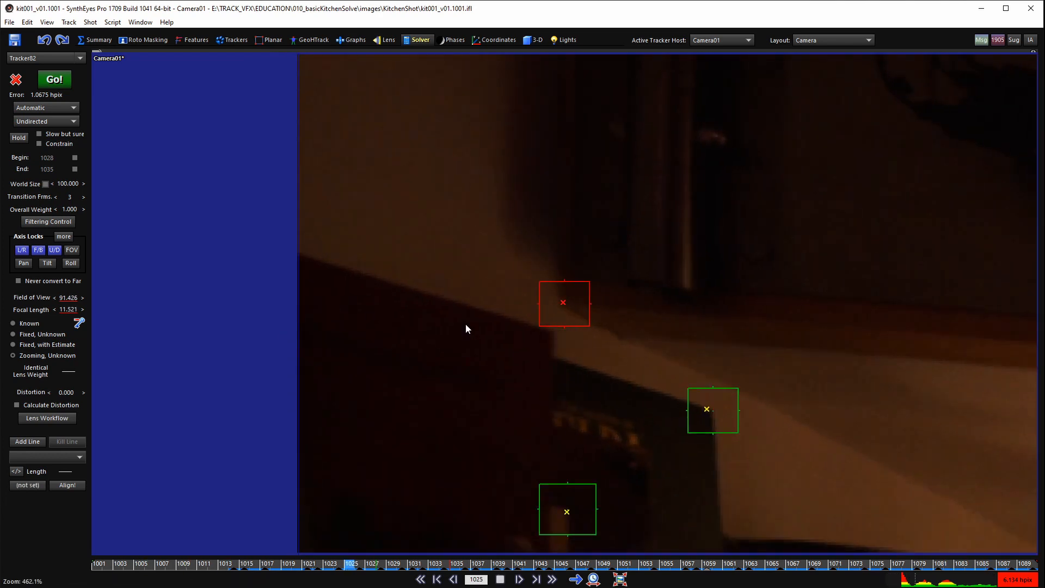
pyautogui.press('space')
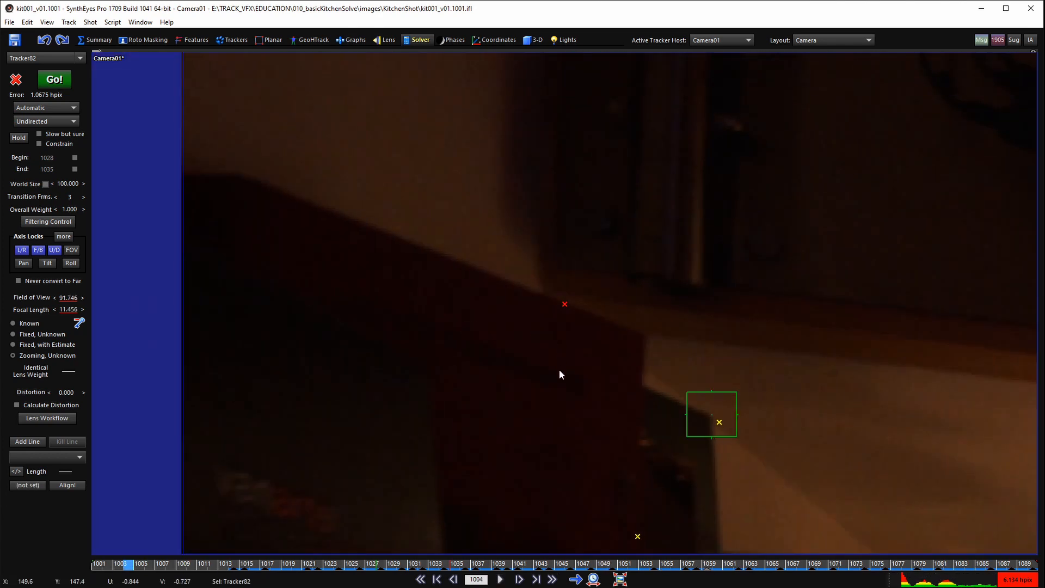
pyautogui.click(559, 369)
pyautogui.scroll(-2, 563, 305)
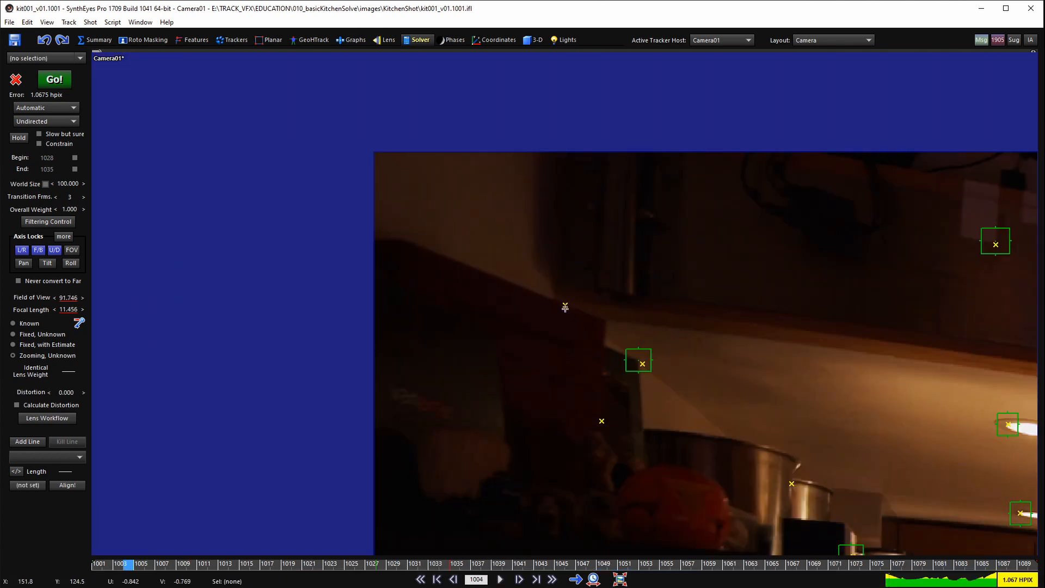
# - Check the layout of the solved points in the Top view of the Quad layout and return to the single Camera view
pyautogui.press('q')
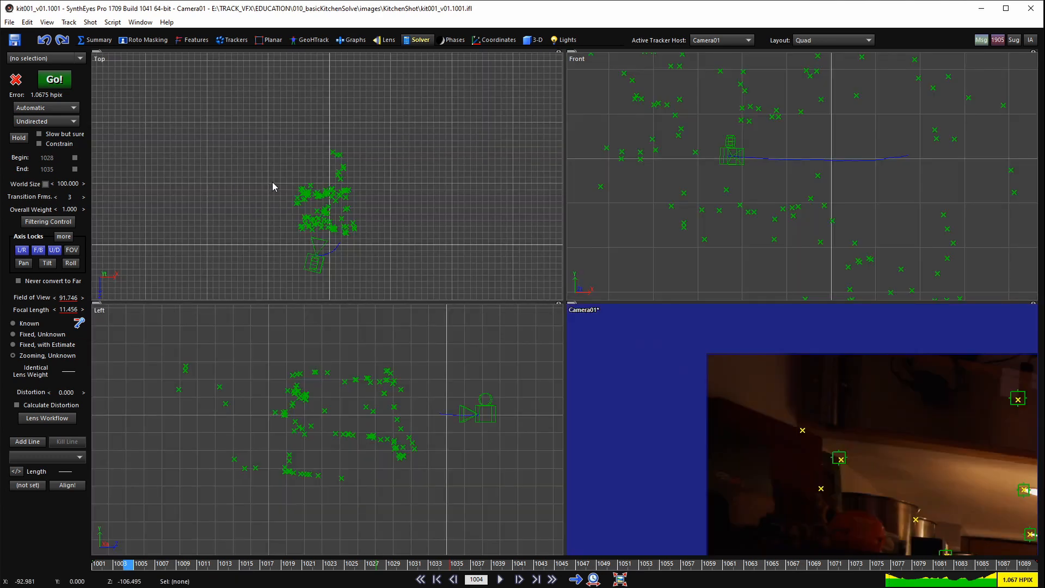
pyautogui.scroll(5, 299, 187)
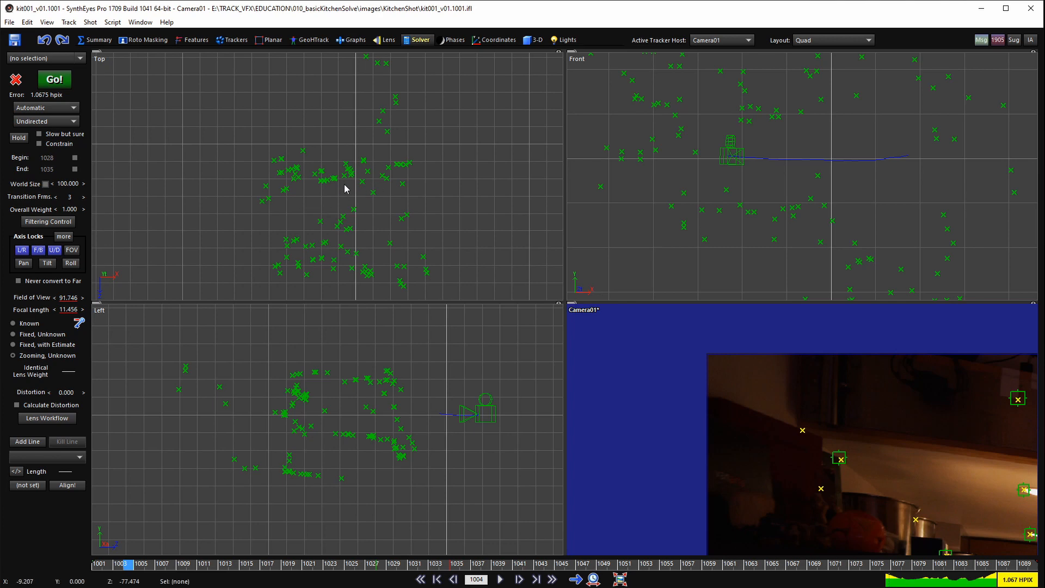
pyautogui.press('5')
pyautogui.scroll(-3, 623, 320)
pyautogui.scroll(3, 629, 338)
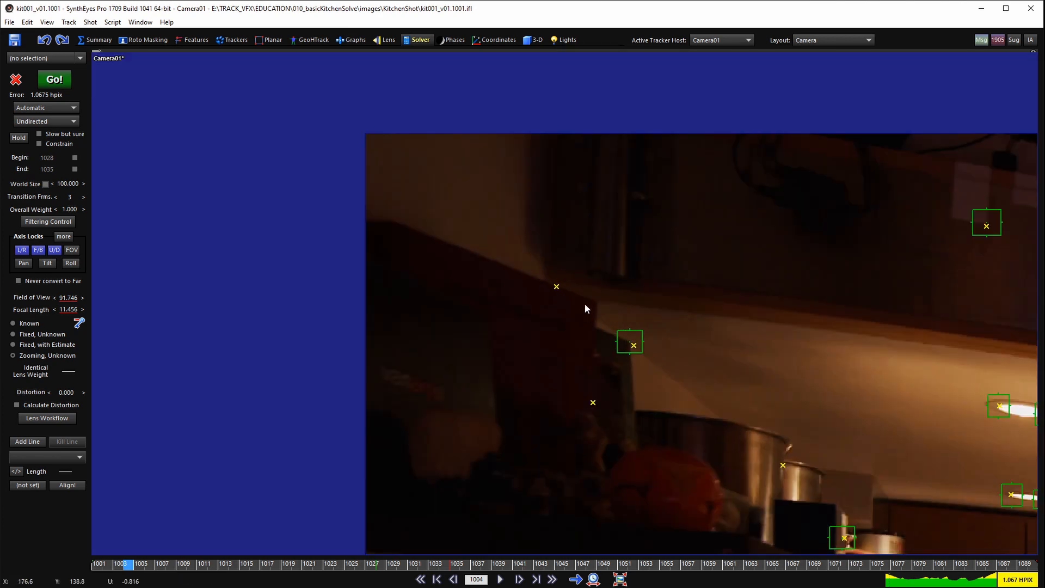
# - Select the tracker at the loft beam's left end at frame 1019 and check its solved point during playback
pyautogui.click(559, 286)
pyautogui.press('space')
pyautogui.click(606, 310)
pyautogui.scroll(2, 607, 310)
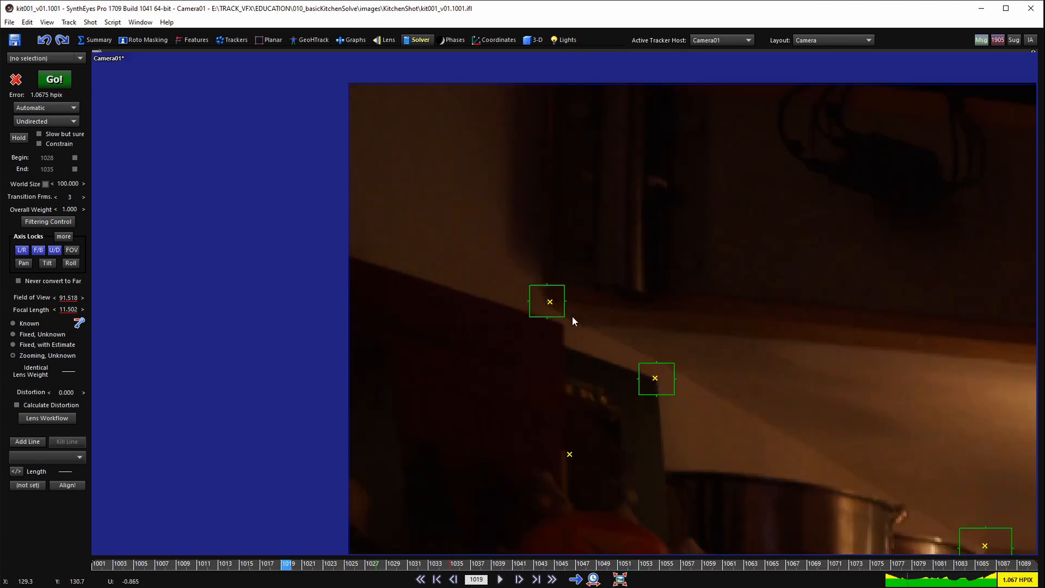
pyautogui.click(563, 299)
pyautogui.press('space')
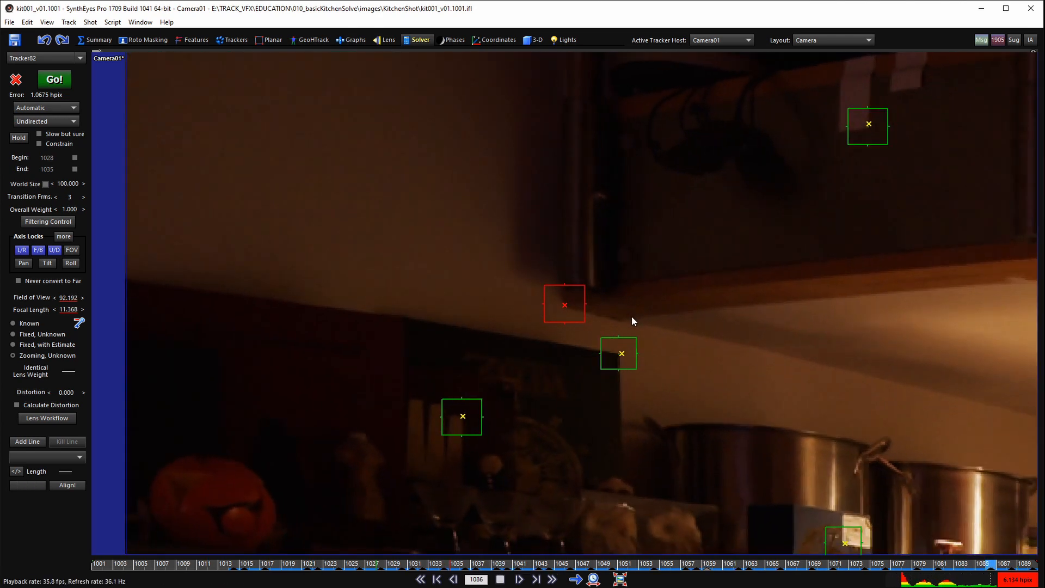
pyautogui.press('space')
# - At frame 1051, select the tracker at the left seam of the sofa back and check its solved point during playback
pyautogui.scroll(-3, 583, 343)
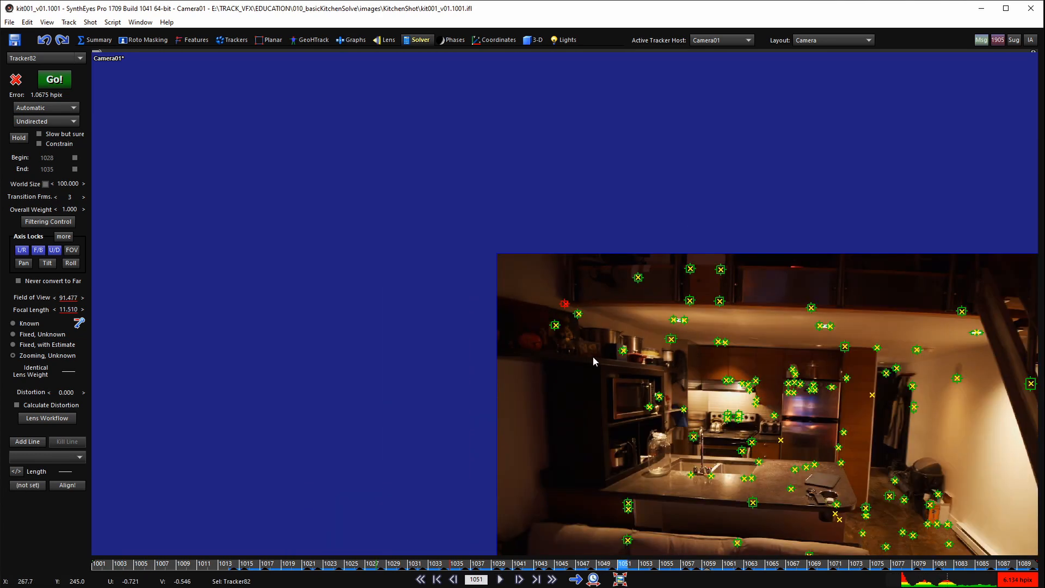
pyautogui.moveTo(660, 397); pyautogui.dragTo(632, 305, button='middle')
pyautogui.scroll(3, 605, 452)
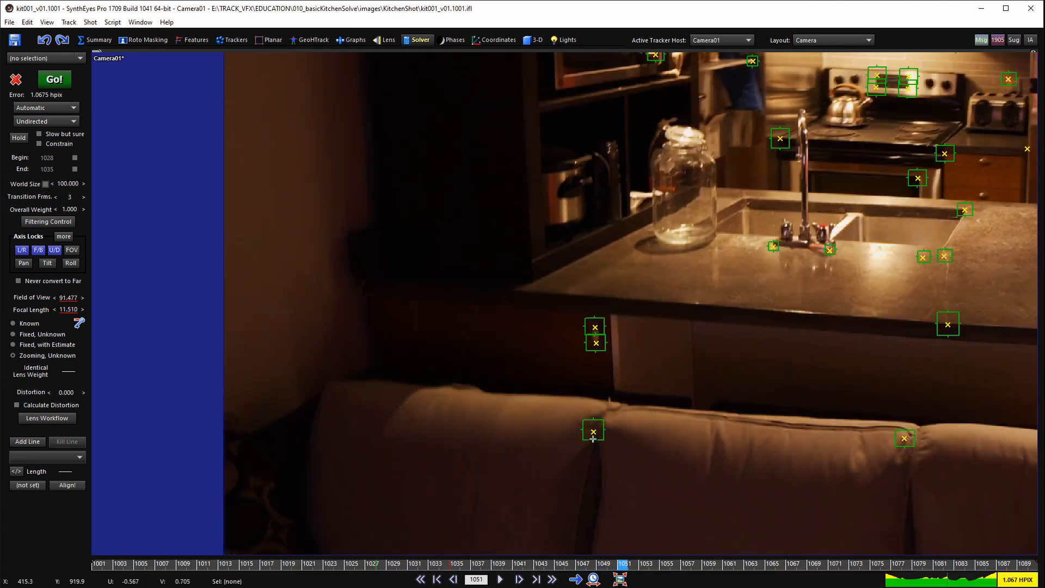
pyautogui.click(594, 433)
pyautogui.press('space')
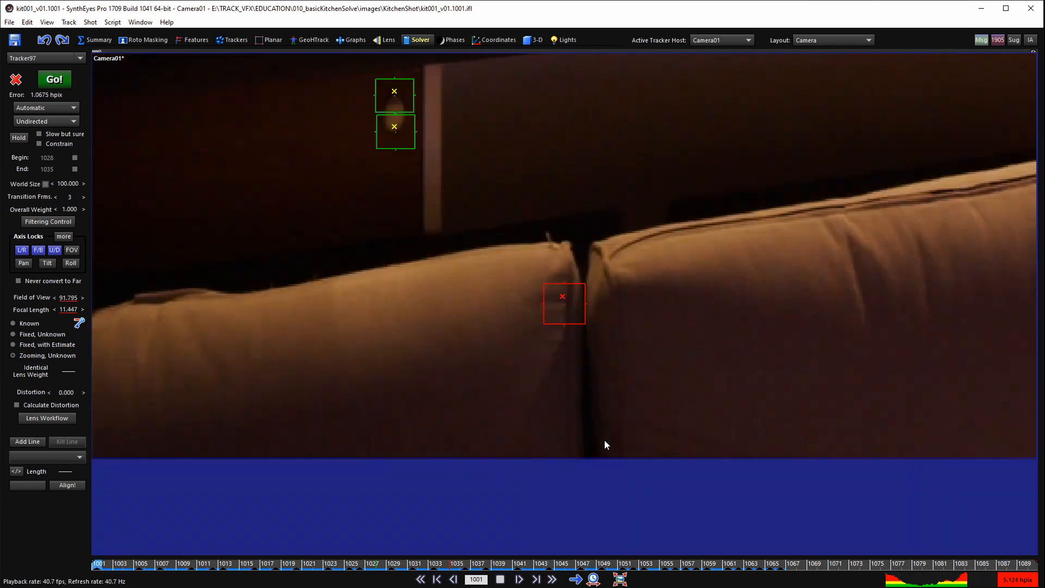
pyautogui.press('space')
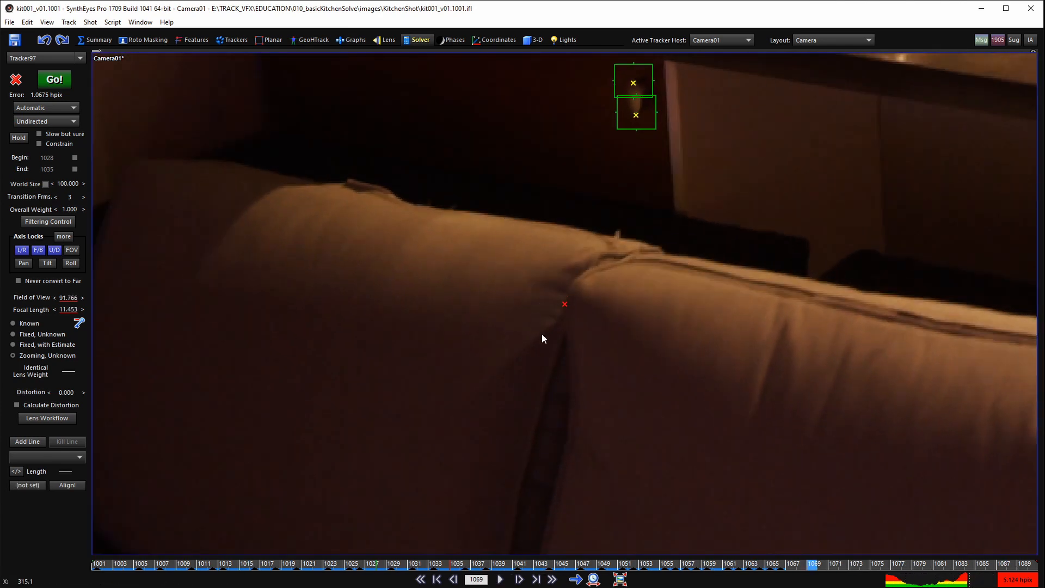
# - Deselect the sofa tracker, show the whole image in the Camera view and go to frame 1053
pyautogui.scroll(-1, 542, 337)
pyautogui.click(546, 349)
pyautogui.scroll(-3, 547, 349)
pyautogui.moveTo(675, 330); pyautogui.dragTo(550, 419, button='middle')
pyautogui.scroll(-2, 549, 419)
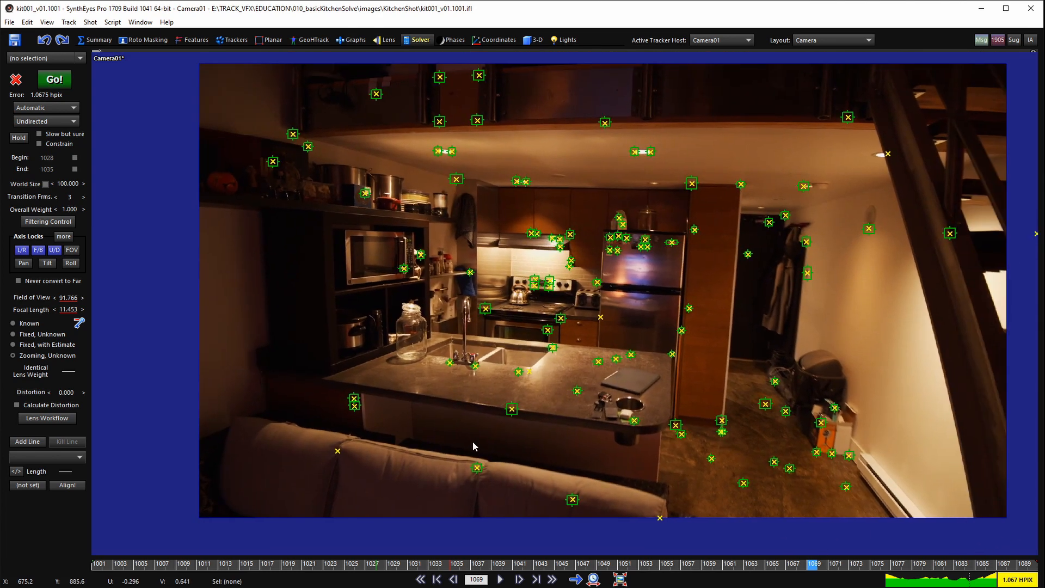
pyautogui.moveTo(758, 566); pyautogui.dragTo(645, 561)
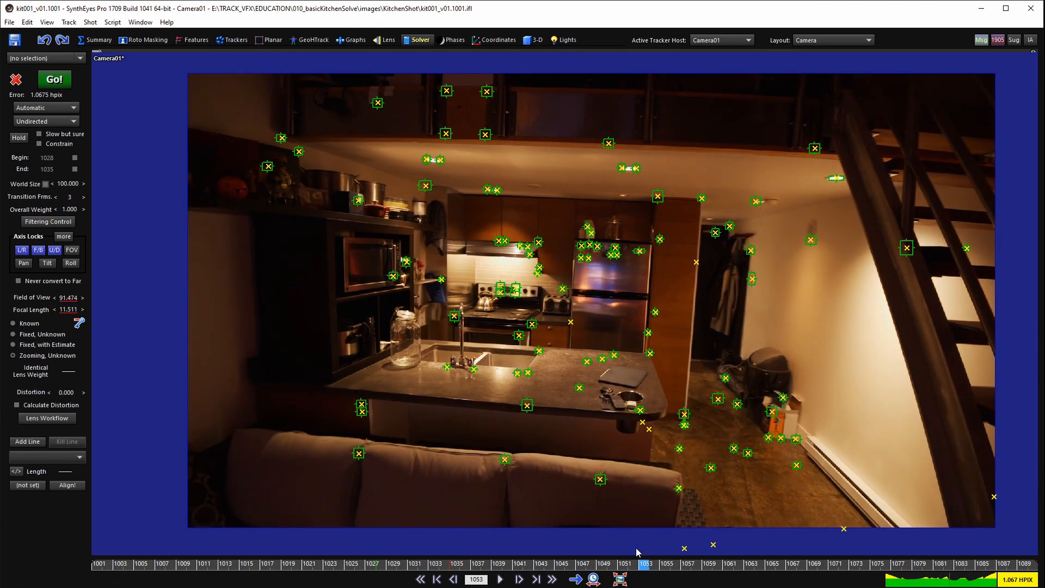
pyautogui.moveTo(440, 336); pyautogui.dragTo(371, 356, button='middle')
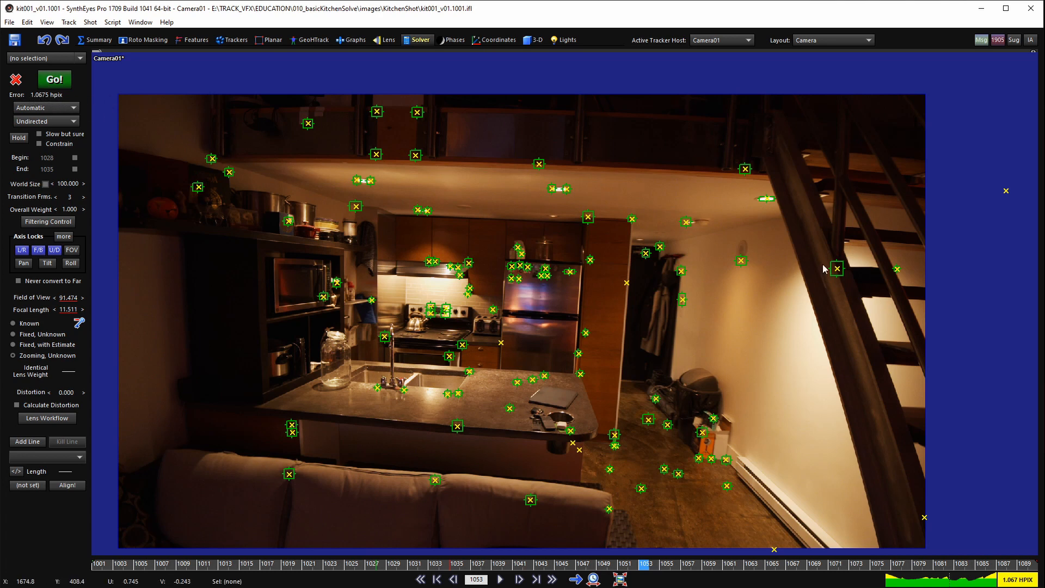
# - At frame 1053, examine at pixel level how the solved points match the trackers at the wall lamp, beside the stove and at the loft beam's left end
pyautogui.scroll(5, 578, 256)
pyautogui.scroll(5, 586, 267)
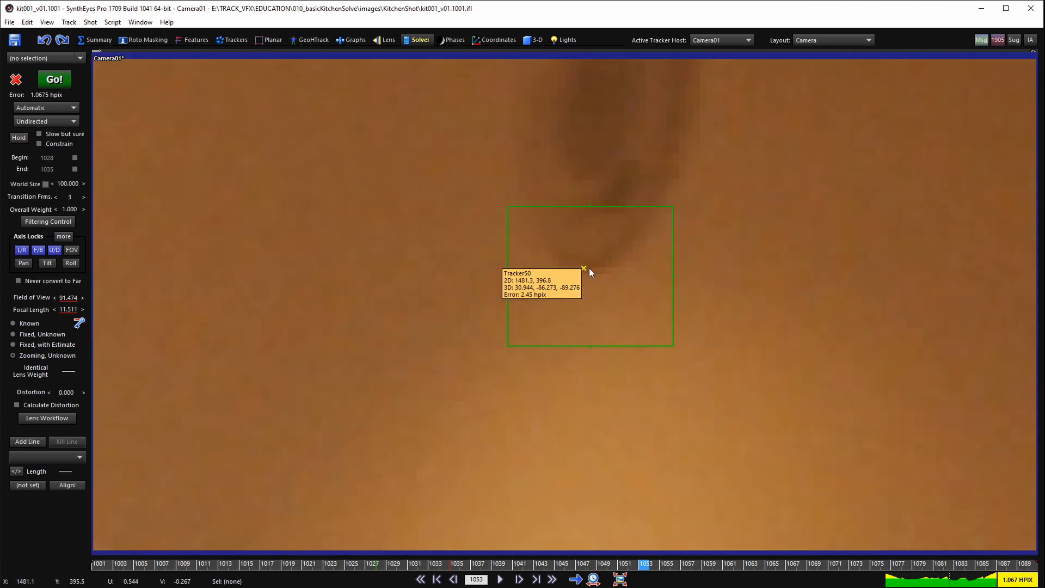
pyautogui.scroll(1, 583, 284)
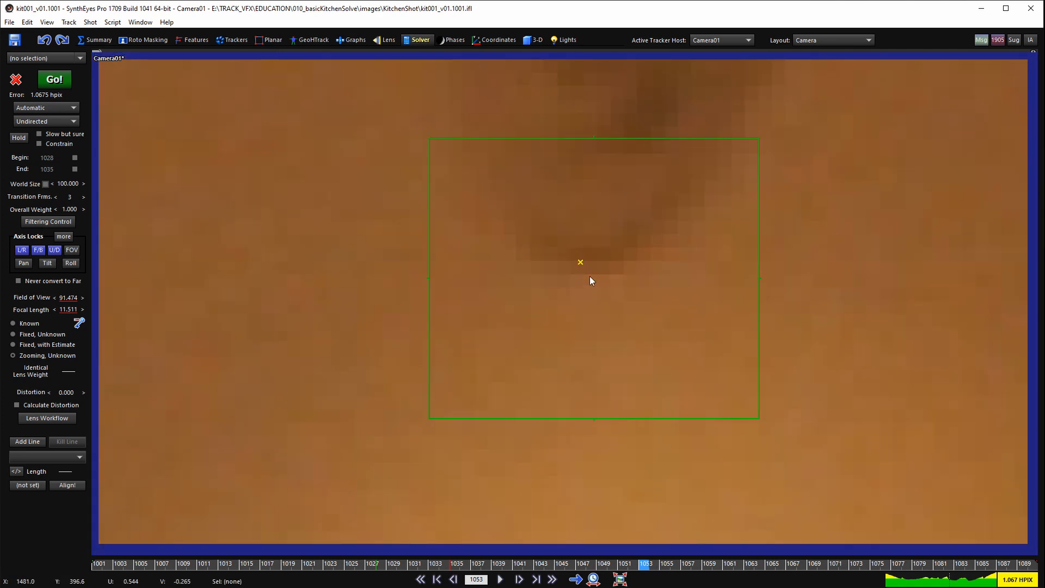
pyautogui.scroll(-8, 586, 277)
pyautogui.scroll(12, 439, 316)
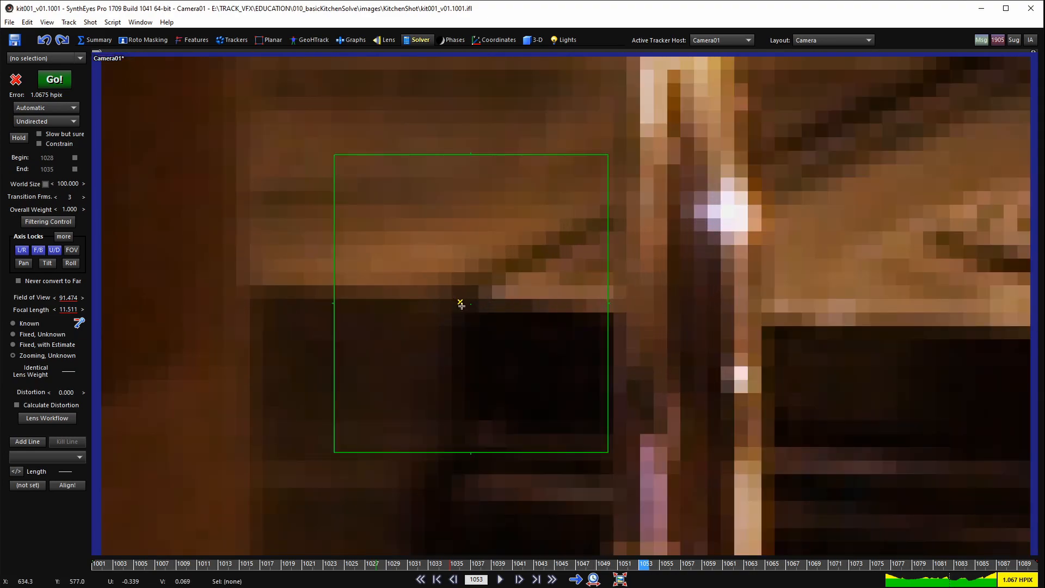
pyautogui.scroll(-12, 464, 311)
pyautogui.scroll(6, 380, 281)
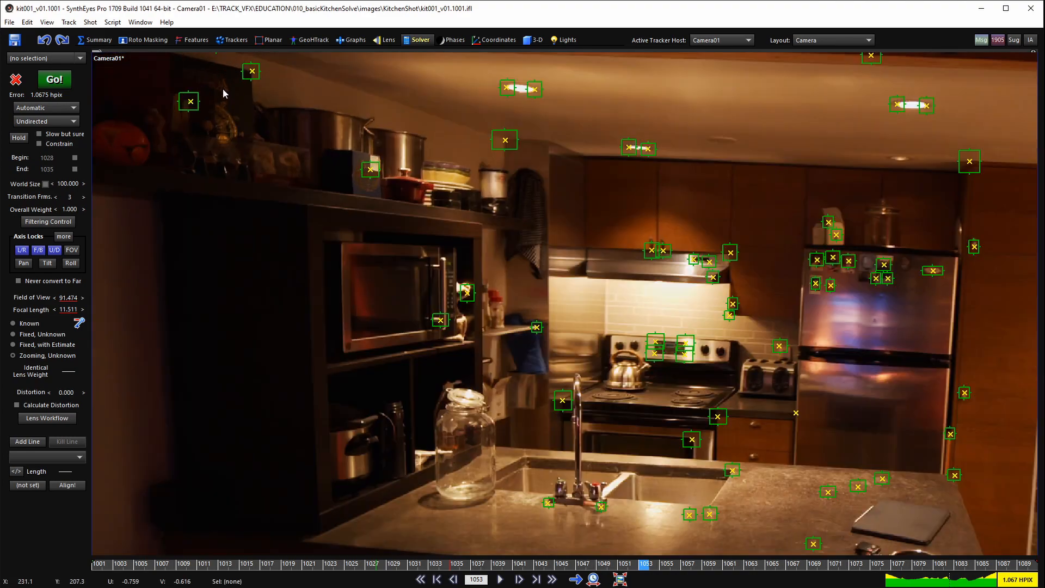
pyautogui.scroll(8, 384, 169)
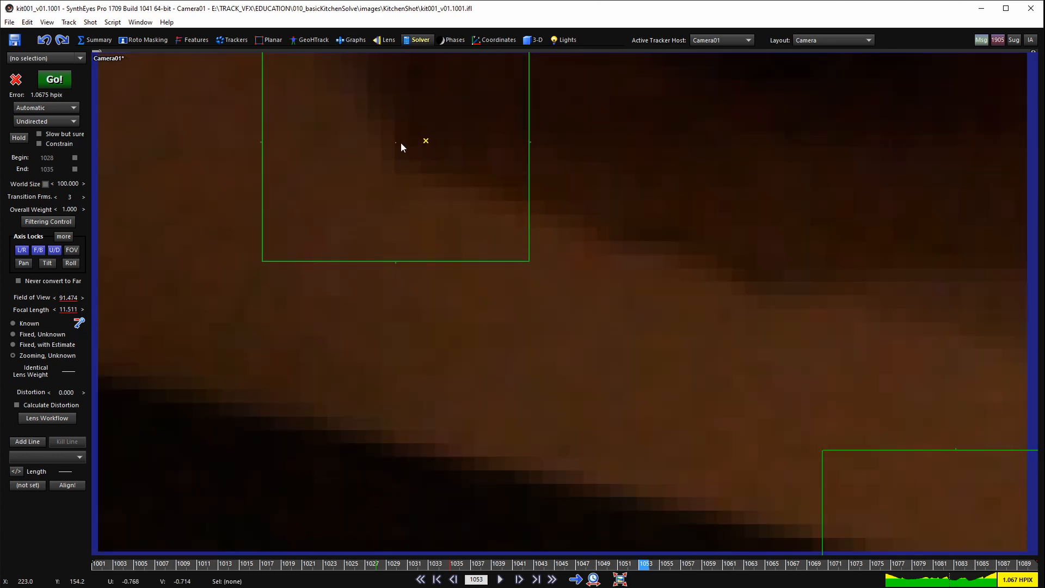
pyautogui.moveTo(395, 143)
pyautogui.scroll(-10, 422, 151)
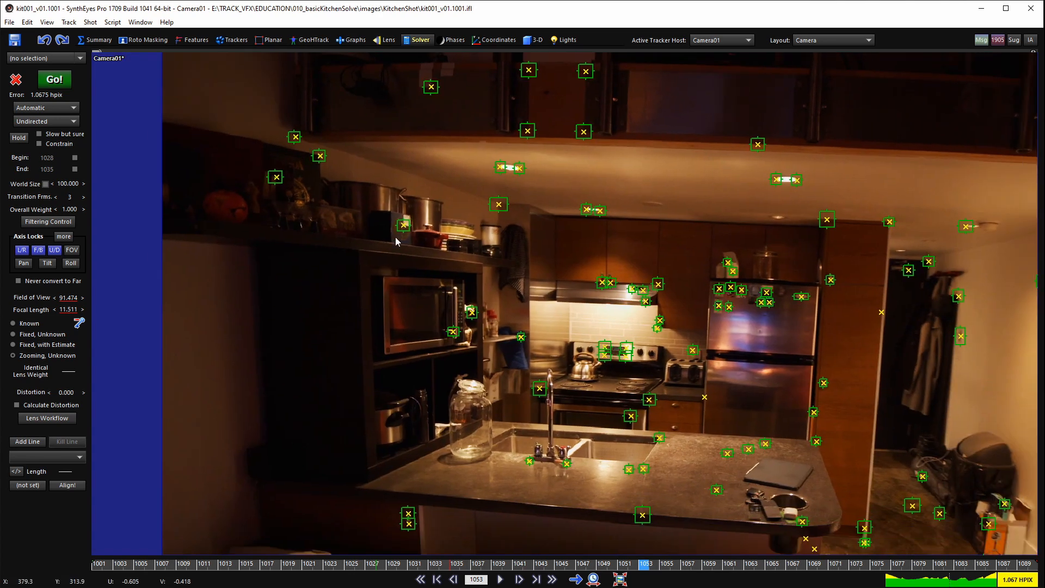
pyautogui.scroll(-4, 395, 237)
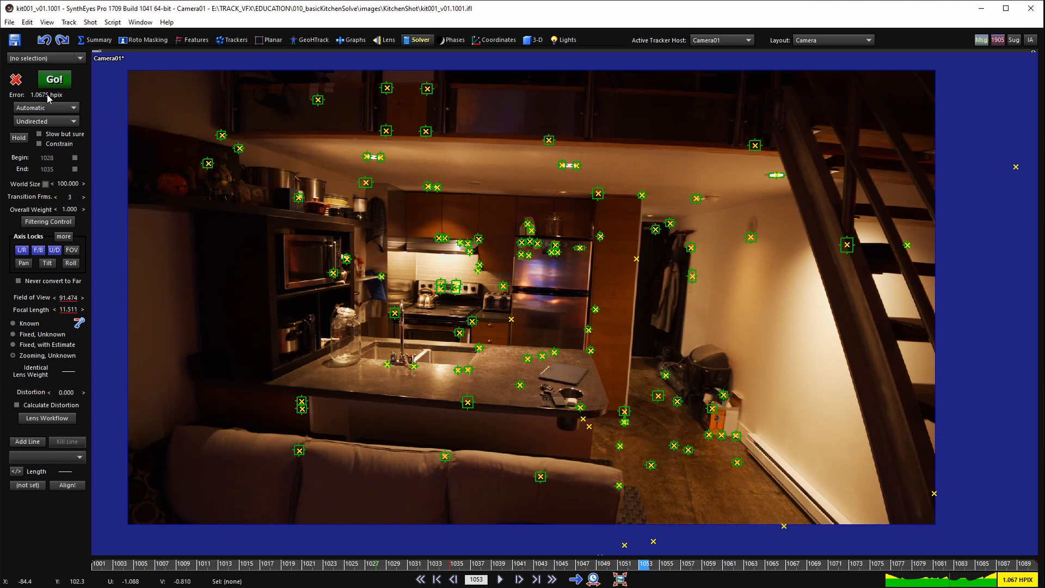
# - Play the shot in short passes with the whole image visible to examine how the solved points follow the kitchen features
pyautogui.press('space')
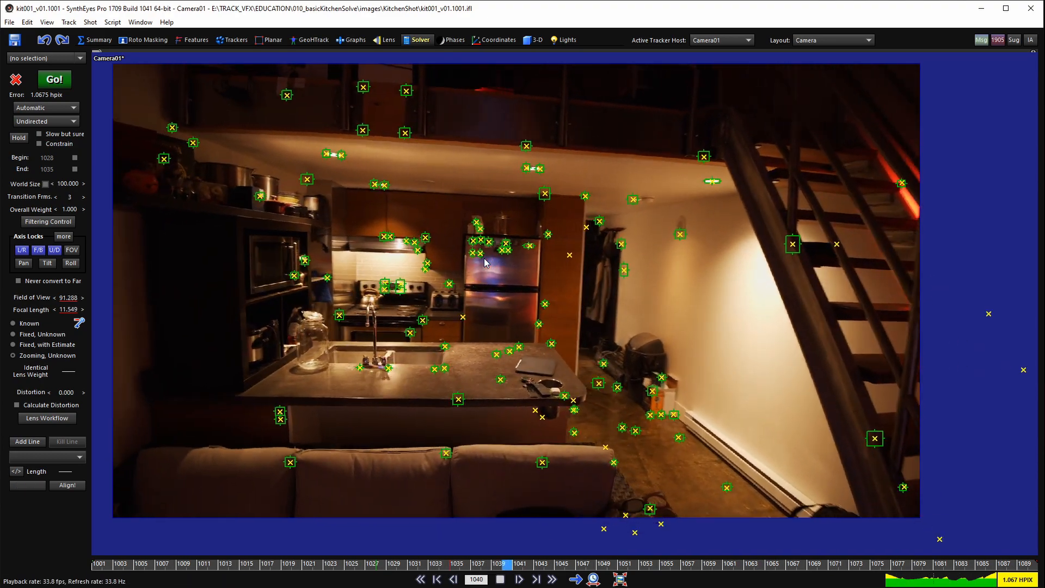
pyautogui.press('space')
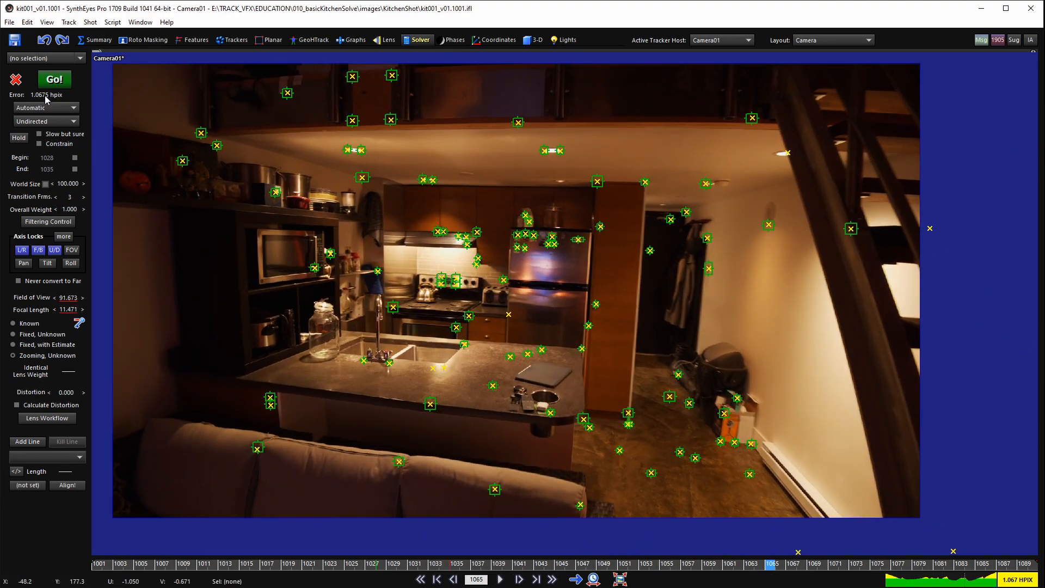
pyautogui.press('space')
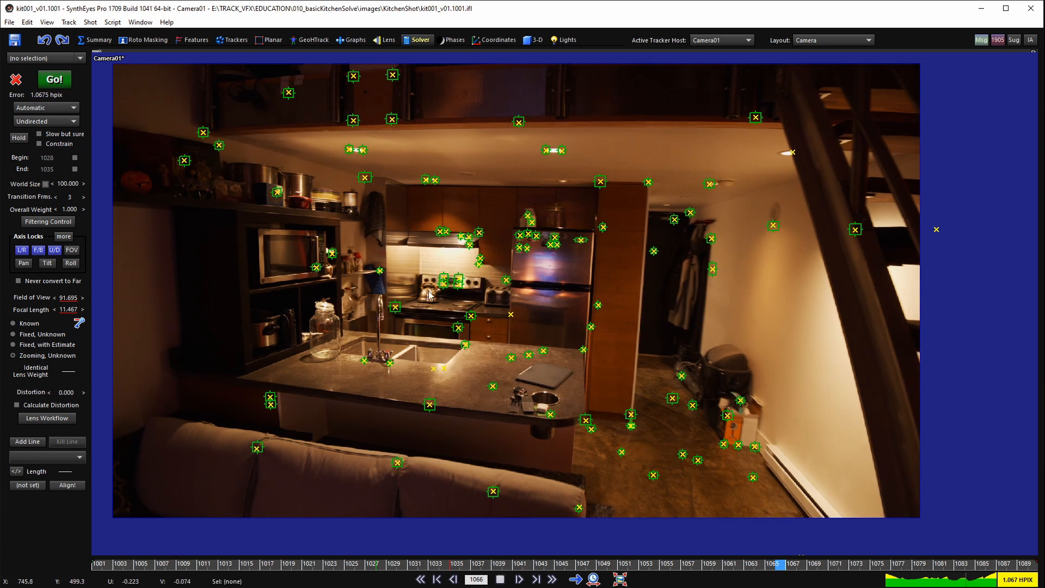
pyautogui.press('space')
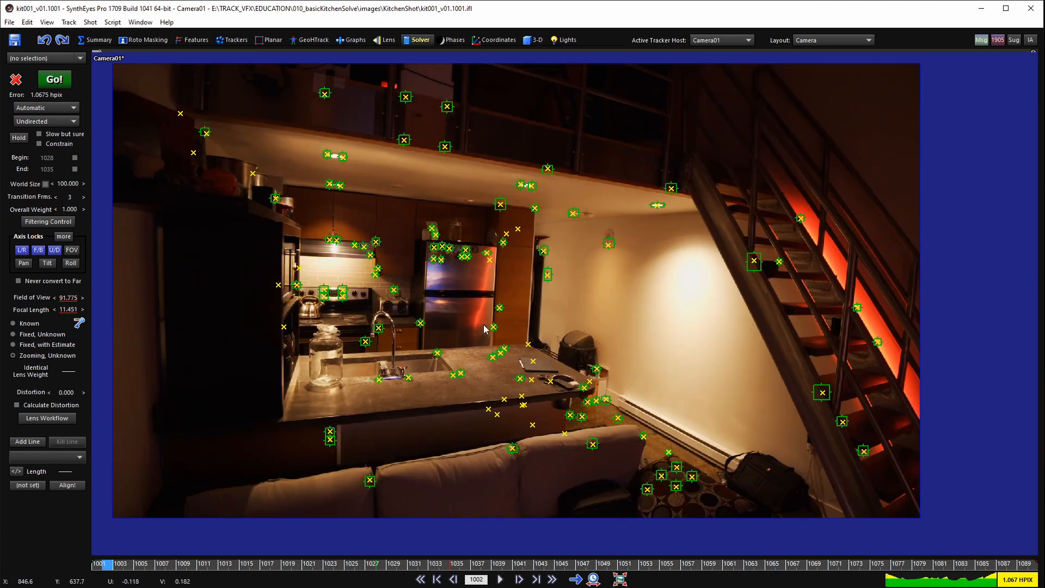
pyautogui.press('space')
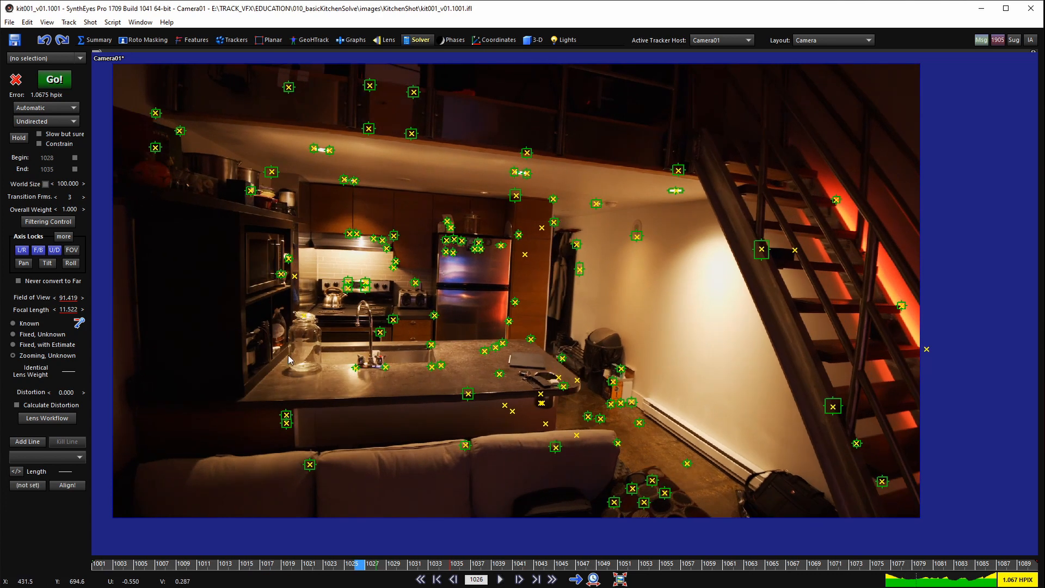
pyautogui.moveTo(523, 393); pyautogui.dragTo(546, 412, button='middle')
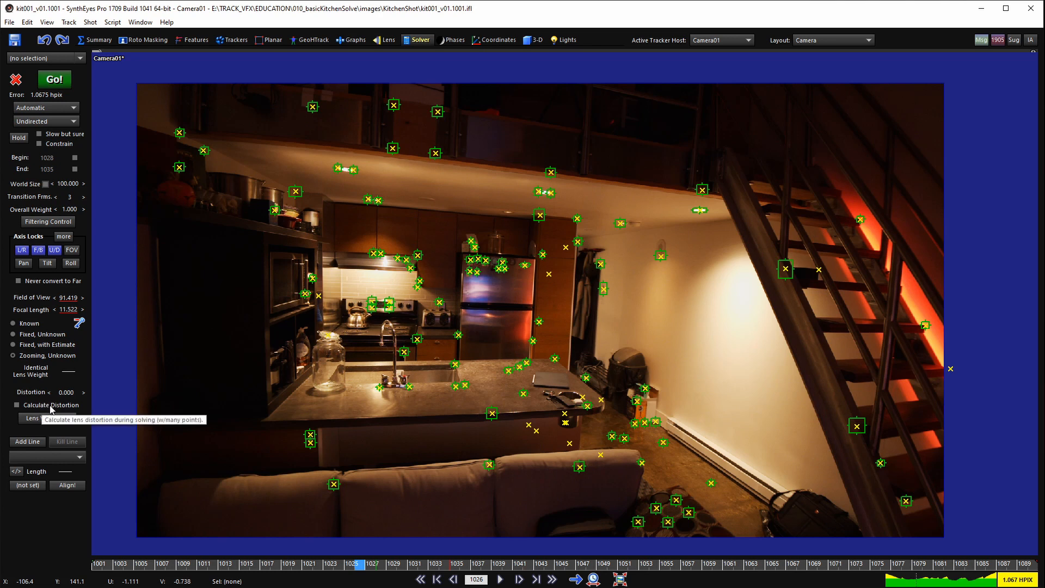
pyautogui.press('space')
pyautogui.press('space')
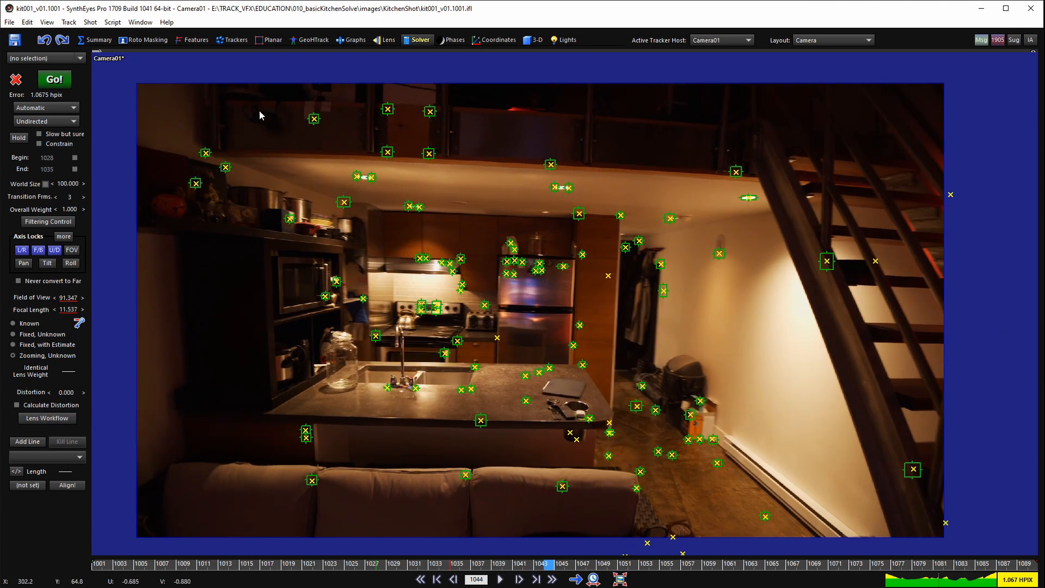
pyautogui.press('space')
pyautogui.press('space')
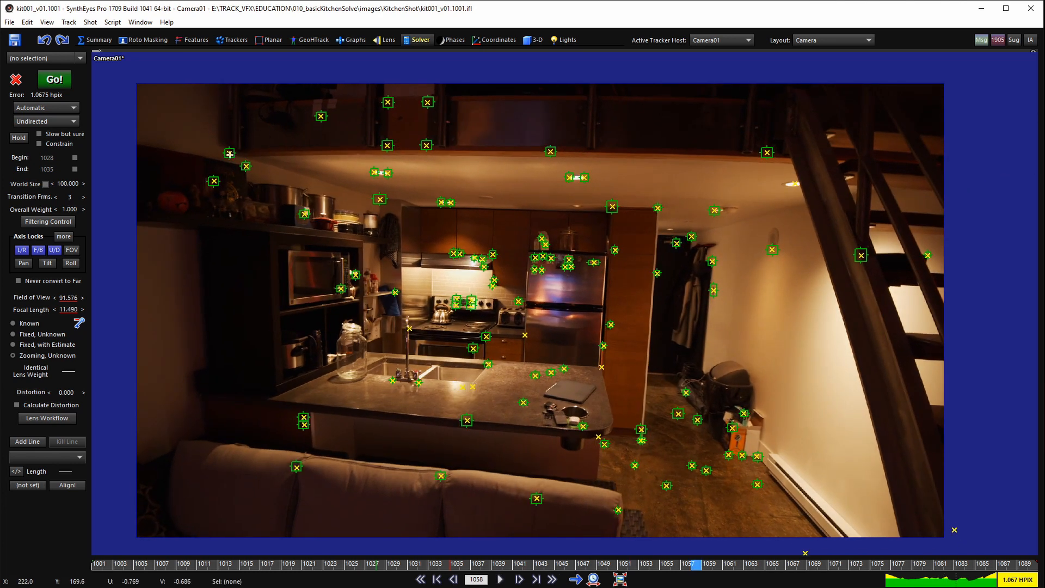
# - At frame 1058, inspect the tracker at the loft beam's left end up close and show the whole image again
pyautogui.moveTo(231, 154)
pyautogui.scroll(4, 230, 155)
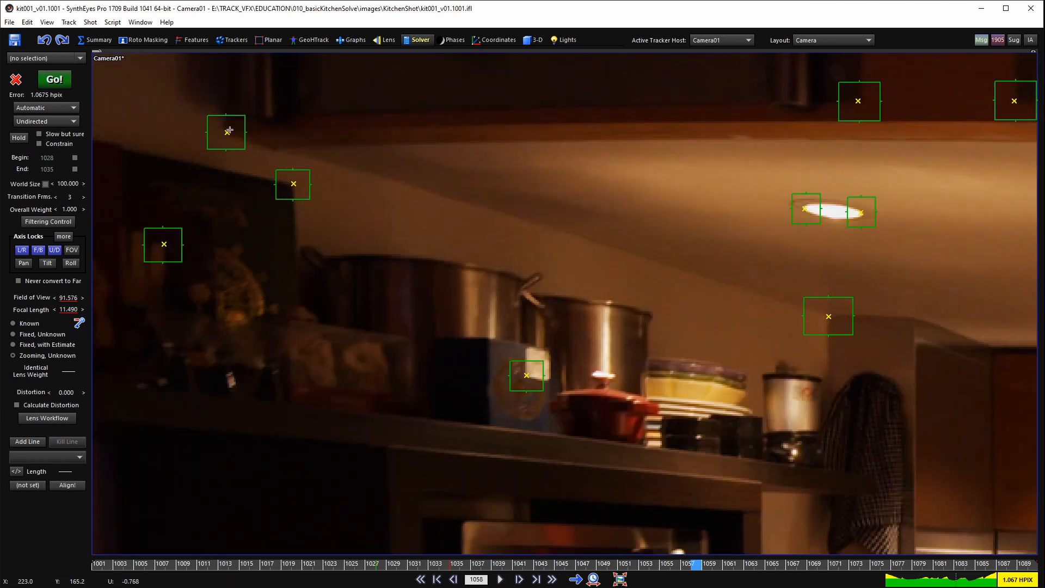
pyautogui.scroll(-5, 227, 134)
pyautogui.moveTo(442, 188); pyautogui.dragTo(463, 211, button='middle')
pyautogui.scroll(-1, 413, 194)
# - Play the shot to frame 1086 and step back frame by frame to 1058, examining the solved points near the image edges
pyautogui.press('space')
pyautogui.press('space')
pyautogui.press('Left')
pyautogui.press('Left')
pyautogui.press('Left')
pyautogui.press('Left')
pyautogui.press('Left')
pyautogui.press('Left')
pyautogui.press('Left')
pyautogui.press('Left')
pyautogui.press('Left')
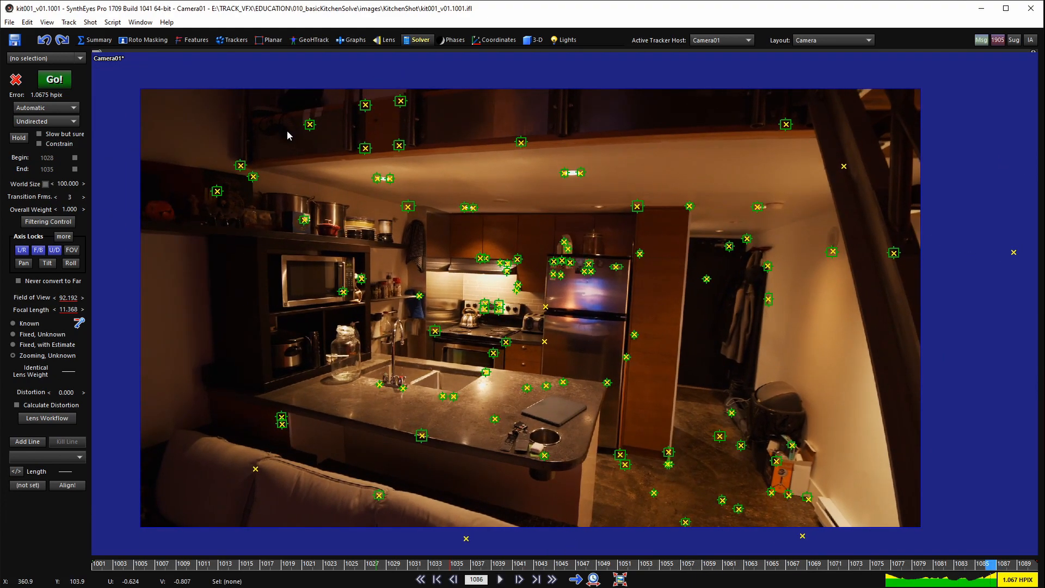
pyautogui.press('Left')
pyautogui.press('Left')
pyautogui.press('Left')
pyautogui.press('Left')
pyautogui.press('Left')
pyautogui.press('Left')
pyautogui.press('Left')
pyautogui.press('Left')
pyautogui.press('Left')
pyautogui.press('Left')
pyautogui.press('Left')
pyautogui.press('Left')
pyautogui.press('Left')
pyautogui.press('Left')
pyautogui.press('Left')
pyautogui.press('Left')
pyautogui.press('Left')
pyautogui.press('Left')
pyautogui.press('Left')
pyautogui.press('Left')
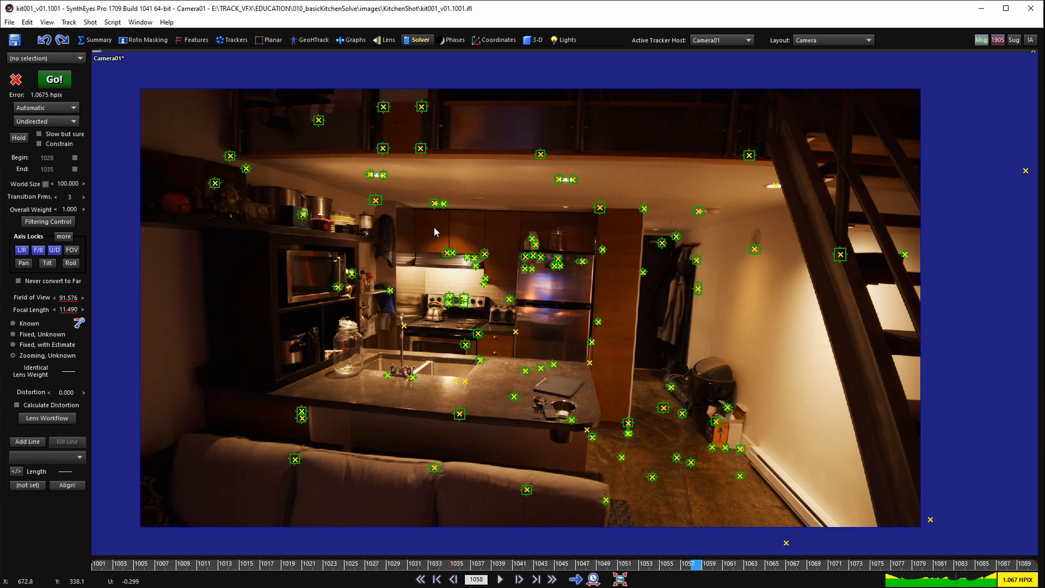
# - Go to frame 1052, enable lens distortion calculation, re-solve the camera and accept the solve
pyautogui.moveTo(375, 565); pyautogui.dragTo(464, 564)
pyautogui.moveTo(420, 538); pyautogui.dragTo(633, 509)
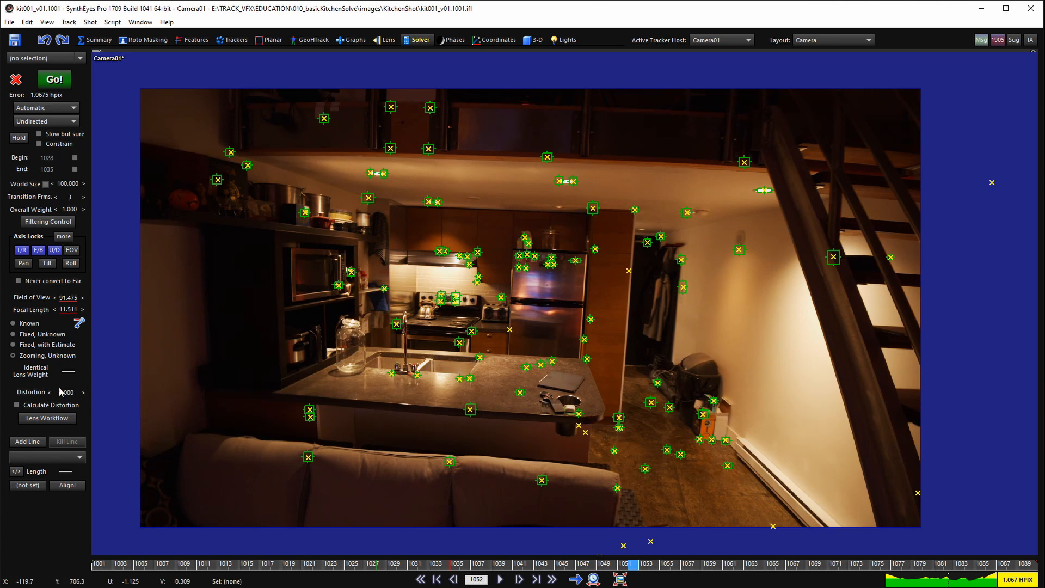
pyautogui.click(54, 86)
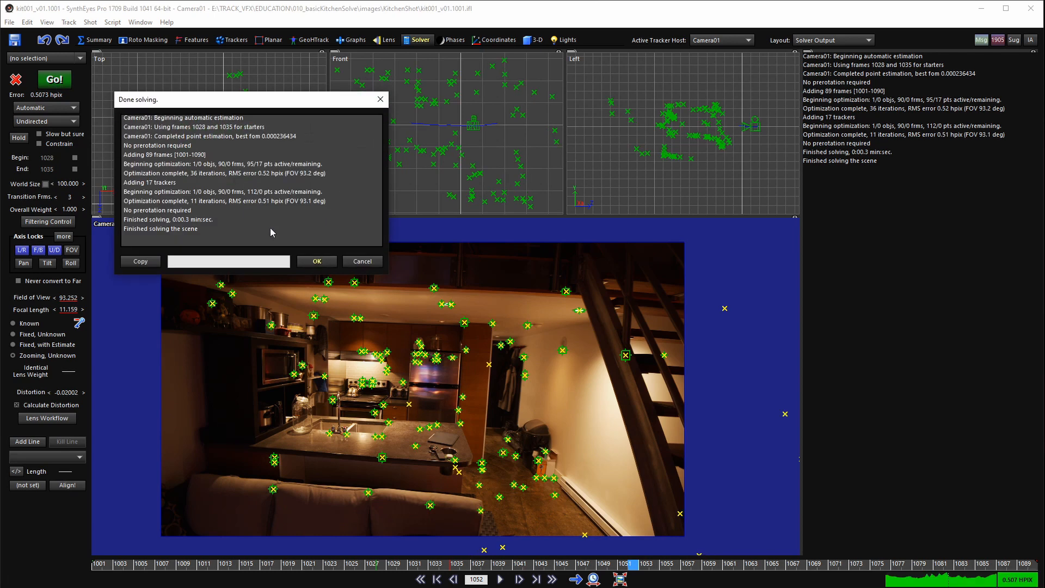
pyautogui.click(324, 265)
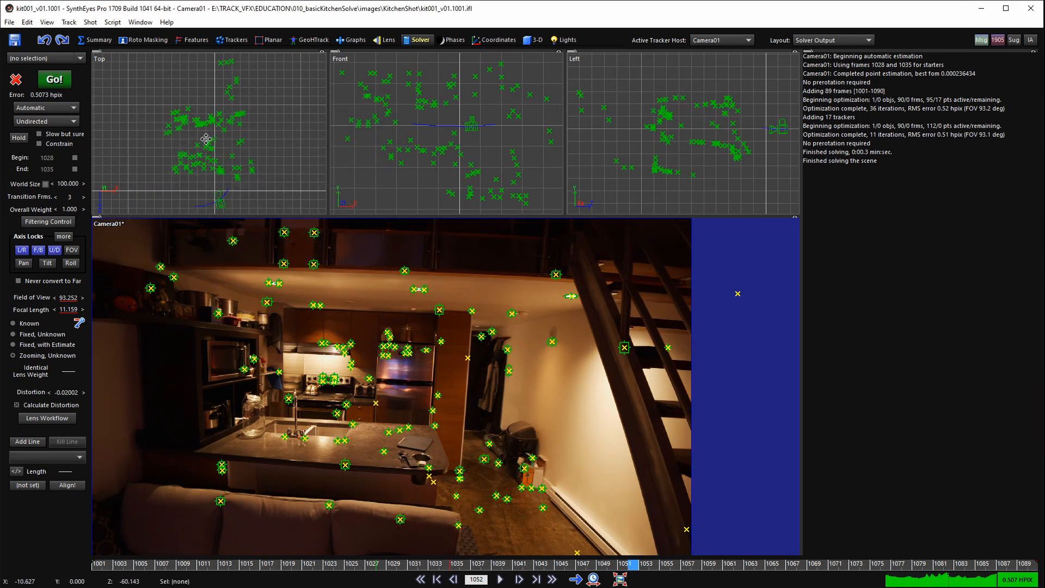
# - Undo and redo the new solve repeatedly to compare the point layouts with and without lens distortion, ending on the distortion solve
pyautogui.hotkey('ctrl', 'z')
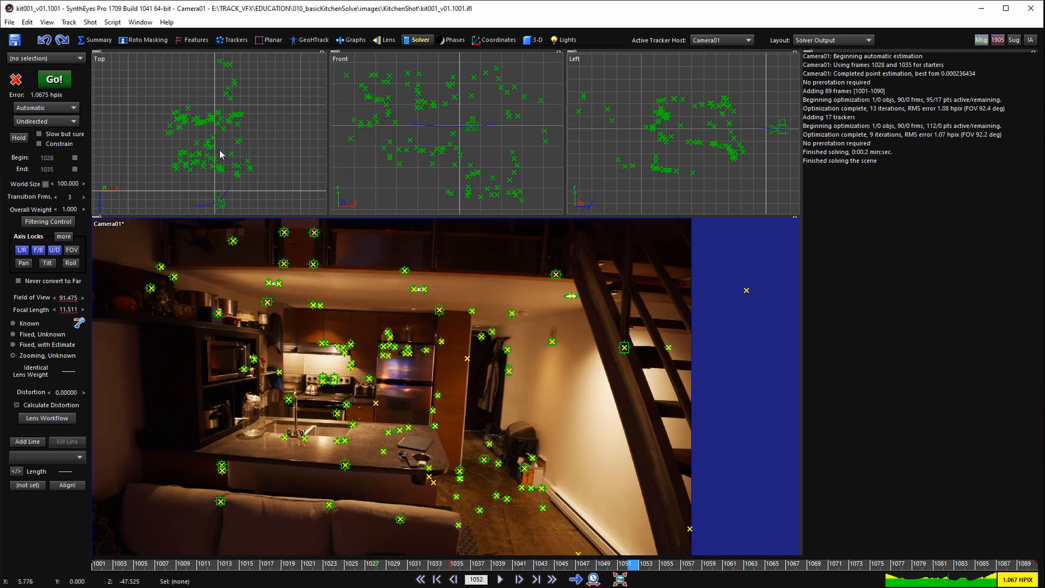
pyautogui.hotkey('ctrl', 'y')
pyautogui.hotkey('ctrl', 'z')
pyautogui.hotkey('ctrl', 'y')
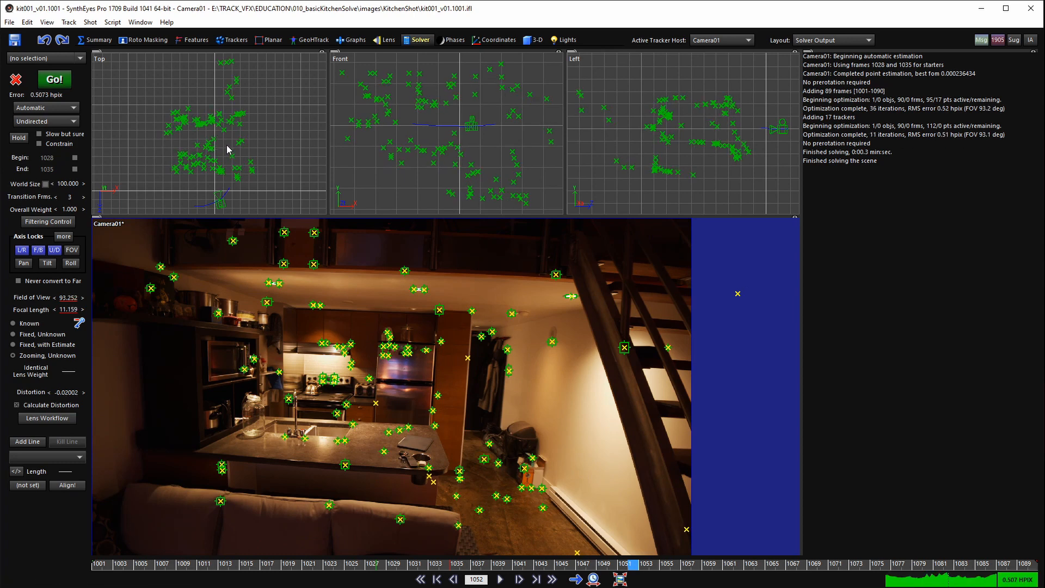
# - Repeatedly undo and redo the distortion solve, comparing the overall point layout in the Top view
pyautogui.hotkey('ctrl', 'z')
pyautogui.hotkey('ctrl', 'y')
pyautogui.hotkey('ctrl', 'z')
pyautogui.hotkey('ctrl', 'y')
pyautogui.hotkey('ctrl', 'z')
pyautogui.hotkey('ctrl', 'y')
pyautogui.hotkey('ctrl', 'z')
pyautogui.hotkey('ctrl', 'y')
pyautogui.hotkey('ctrl', 'z')
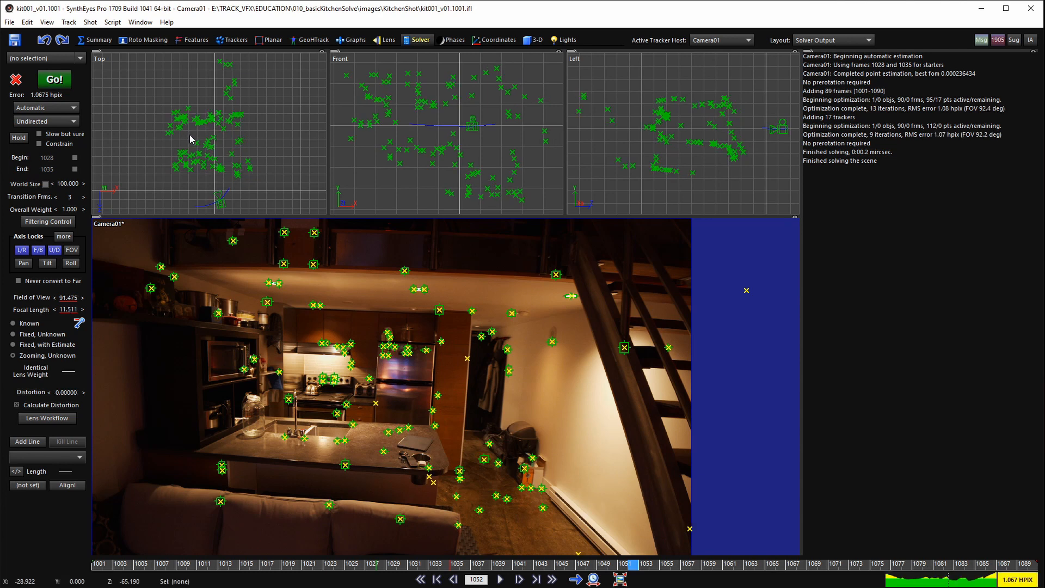
pyautogui.hotkey('ctrl', 'y')
pyautogui.hotkey('ctrl', 'z')
pyautogui.hotkey('ctrl', 'y')
pyautogui.hotkey('ctrl', 'z')
pyautogui.hotkey('ctrl', 'y')
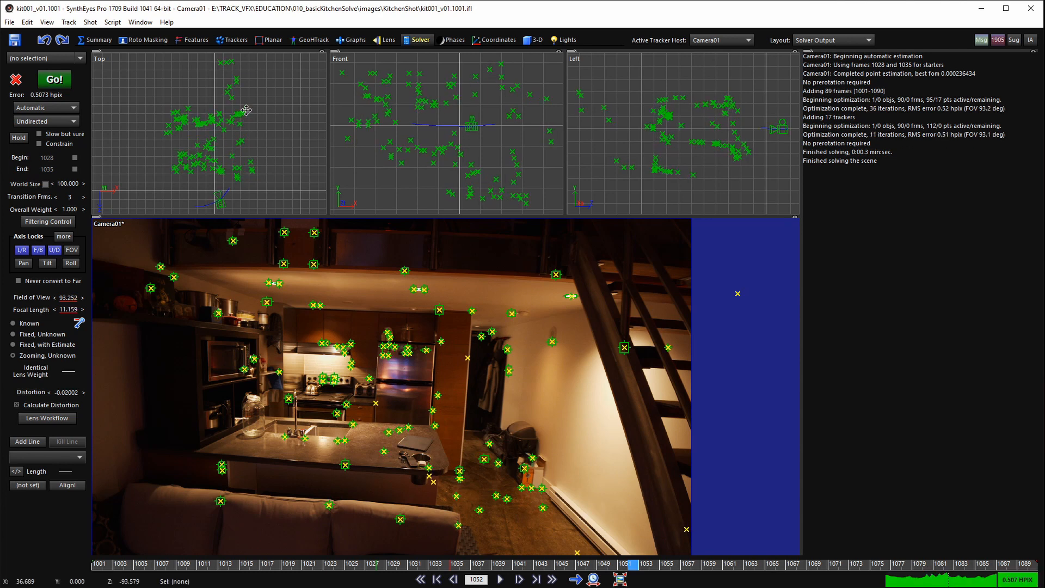
pyautogui.hotkey('ctrl', 'z')
pyautogui.hotkey('ctrl', 'y')
# - Examine the points in the Top view up close while toggling between the solves with and without distortion
pyautogui.scroll(5, 227, 122)
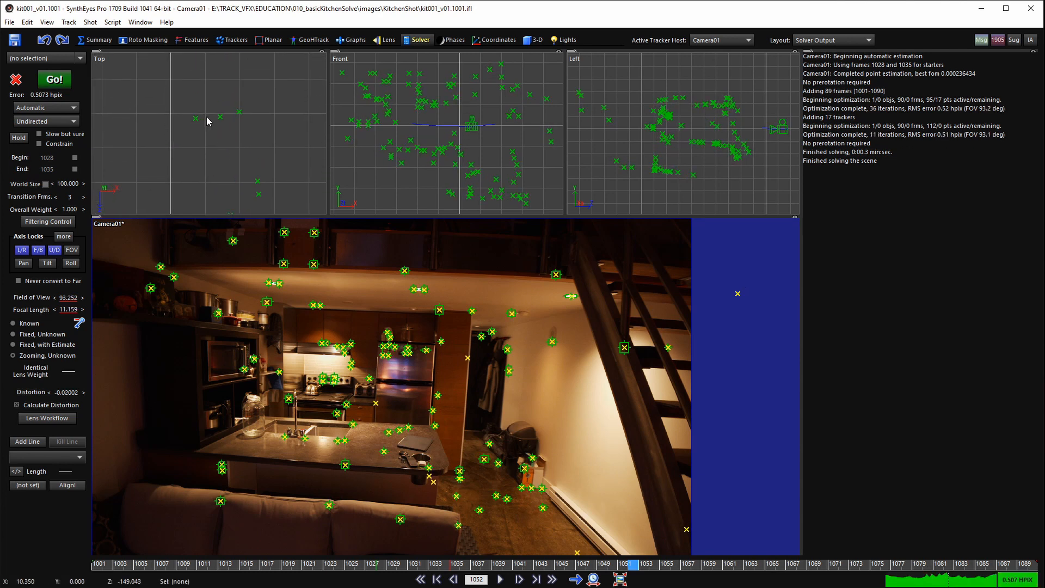
pyautogui.hotkey('ctrl', 'z')
pyautogui.hotkey('ctrl', 'y')
pyautogui.hotkey('ctrl', 'z')
pyautogui.hotkey('ctrl', 'y')
pyautogui.hotkey('ctrl', 'z')
pyautogui.hotkey('ctrl', 'y')
# - Compare the whole Top view point cloud and solve error with and without distortion, ending on the distortion solve
pyautogui.scroll(-6, 195, 127)
pyautogui.moveTo(206, 136); pyautogui.dragTo(211, 99, button='middle')
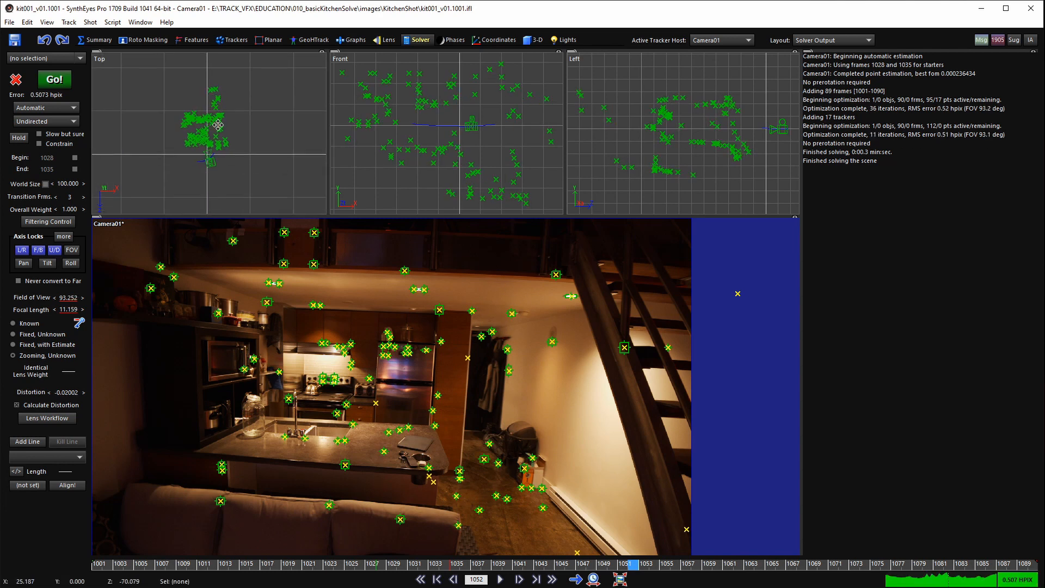
pyautogui.scroll(2, 208, 140)
pyautogui.hotkey('ctrl', 'z')
pyautogui.hotkey('ctrl', 'y')
pyautogui.hotkey('ctrl', 'z')
pyautogui.hotkey('ctrl', 'y')
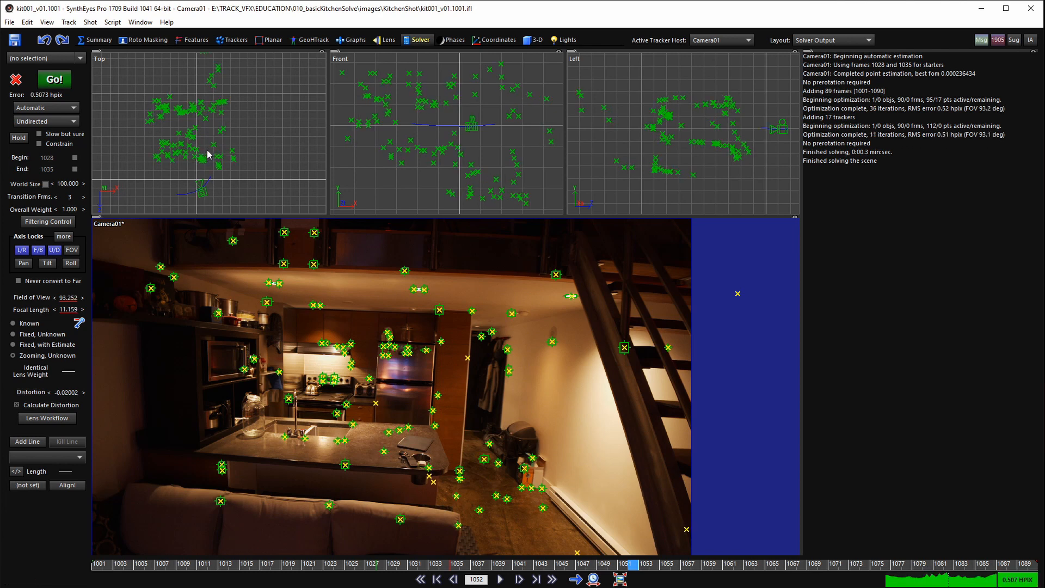
pyautogui.hotkey('ctrl', 'z')
pyautogui.hotkey('ctrl', 'y')
pyautogui.hotkey('ctrl', 'z')
pyautogui.hotkey('ctrl', 'y')
pyautogui.hotkey('ctrl', 'z')
pyautogui.hotkey('ctrl', 'y')
pyautogui.hotkey('ctrl', 'z')
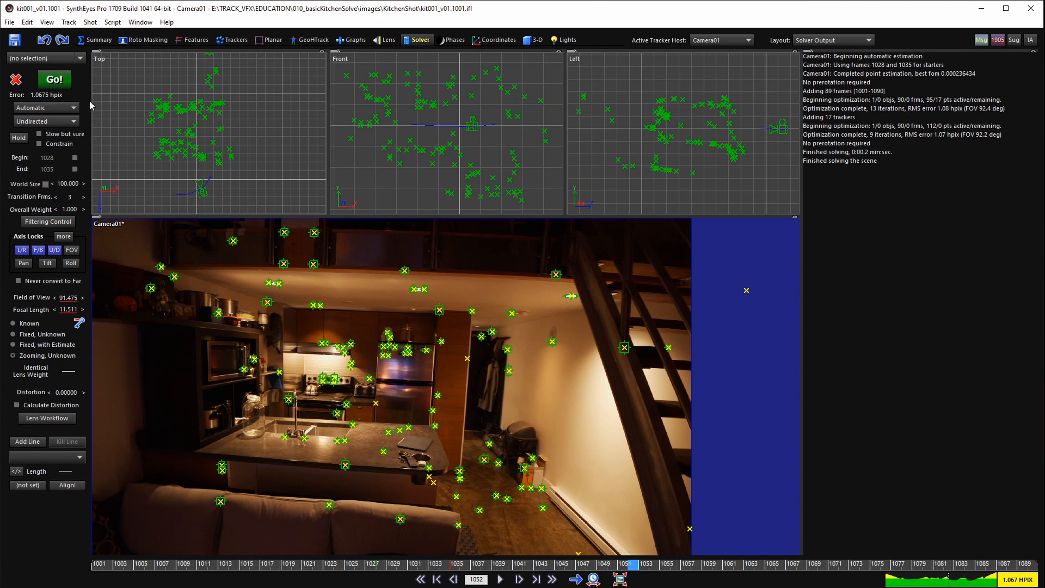
pyautogui.hotkey('ctrl', 'y')
pyautogui.hotkey('ctrl', 'z')
pyautogui.hotkey('ctrl', 'y')
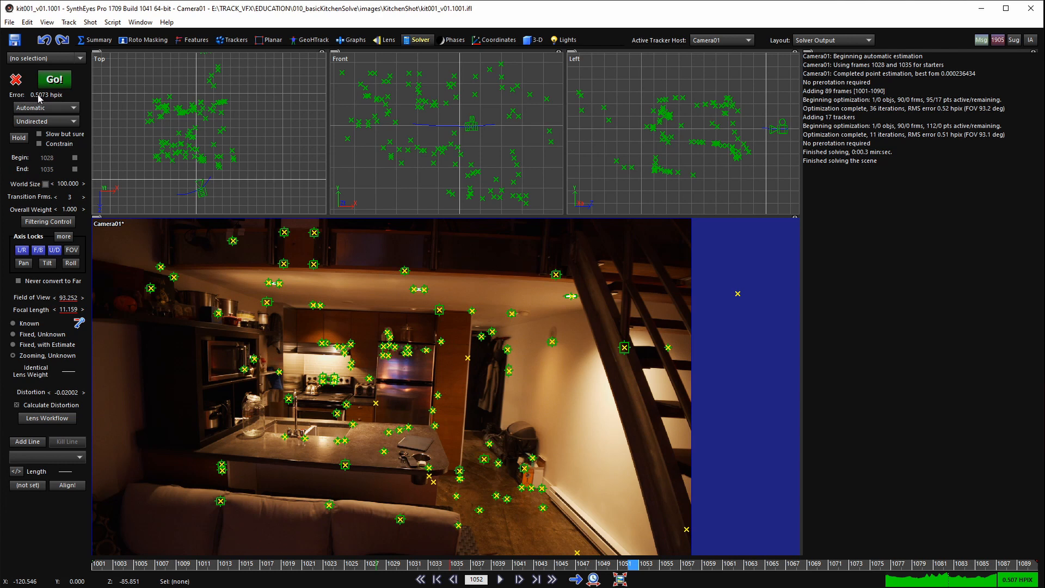
# - Switch to the single Camera view layout and play the shot, stopping at frame 1070
pyautogui.press('5')
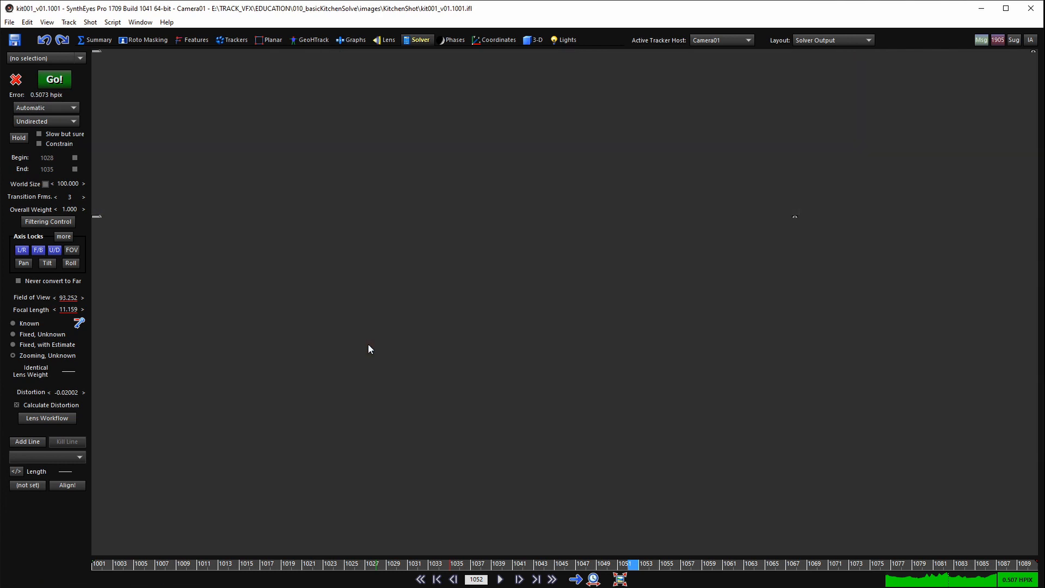
pyautogui.press('space')
pyautogui.scroll(-3, 403, 353)
pyautogui.scroll(2, 402, 354)
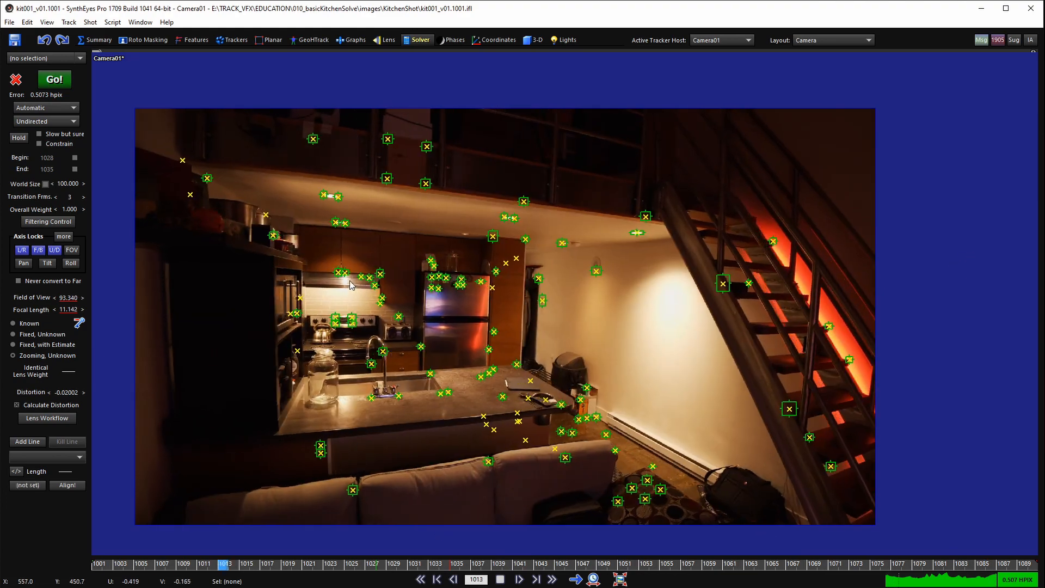
pyautogui.press('space')
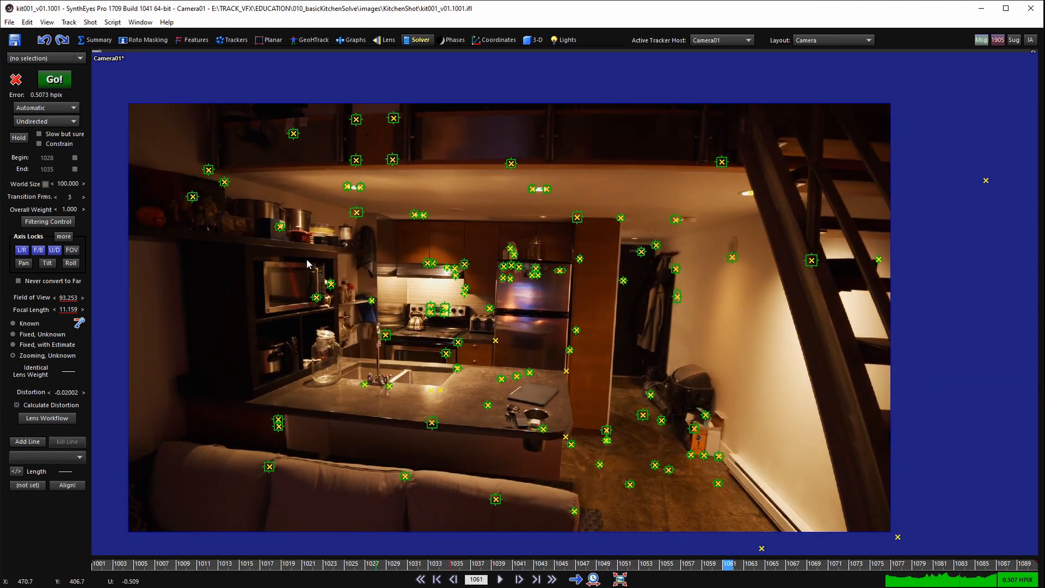
pyautogui.press('space')
pyautogui.press('space')
# - Select the two trackers at the loft beam's left end, centre the view on them, inspect them closely and deselect them
pyautogui.click(218, 172)
pyautogui.keyDown('shift'); pyautogui.click(234, 185); pyautogui.keyUp('shift')
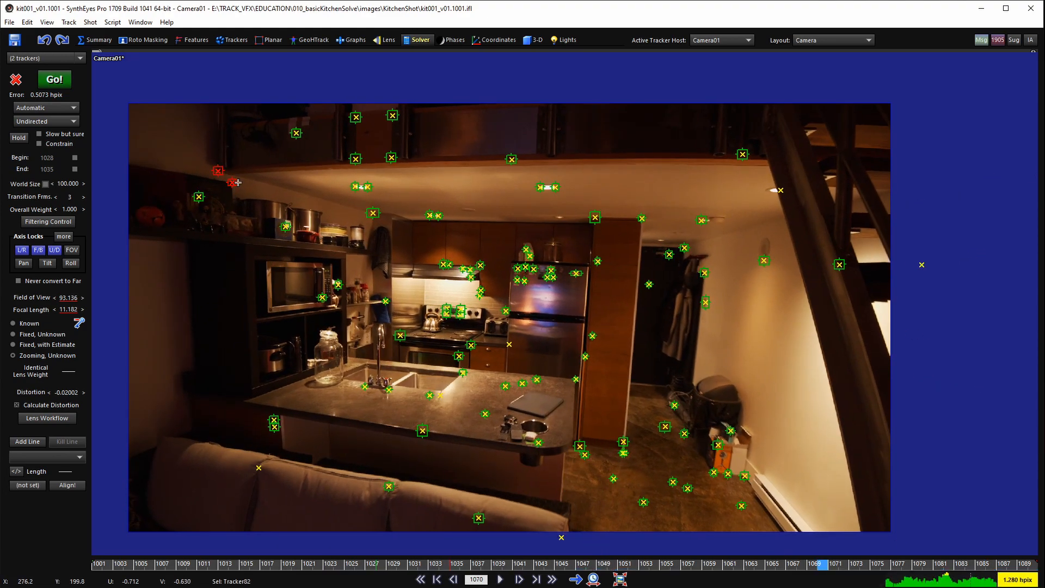
pyautogui.press('5')
pyautogui.scroll(3, 467, 306)
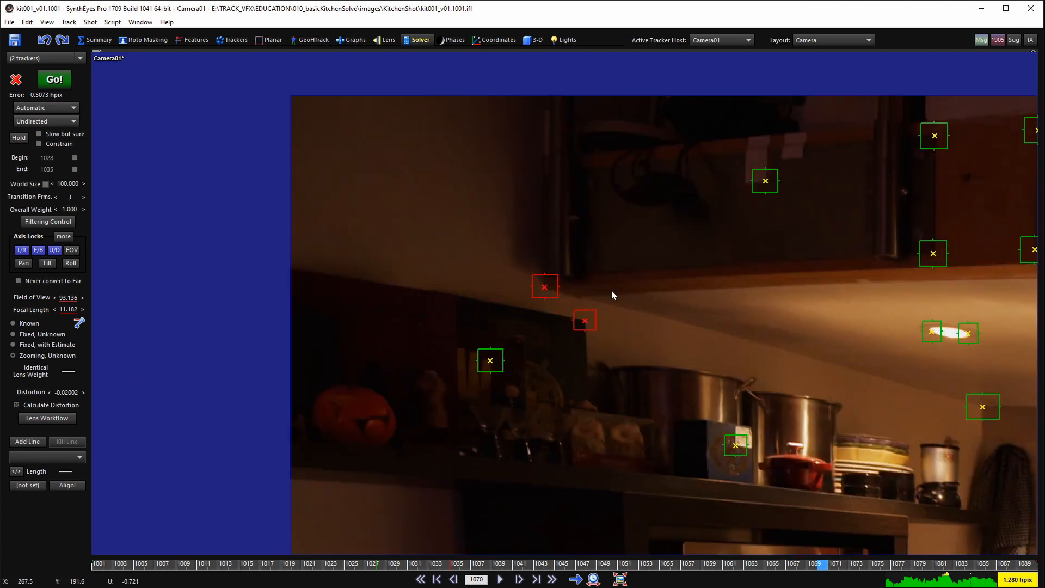
pyautogui.scroll(-2, 581, 300)
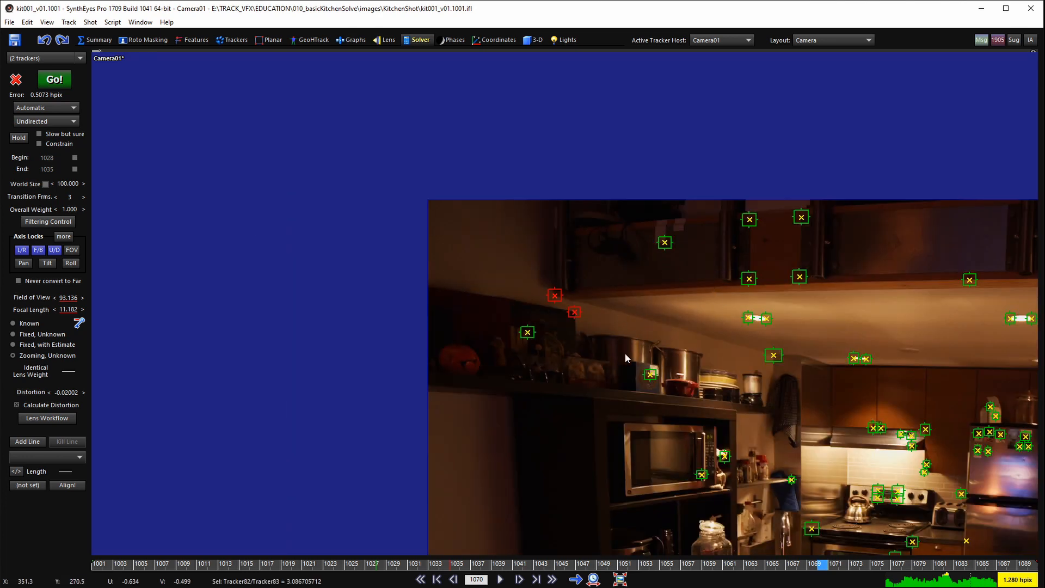
pyautogui.scroll(-2, 626, 359)
pyautogui.click(627, 371)
# - Follow the lower of those two beam-end trackers in close-up while playing the shot, stop at frame 1057 and deselect it
pyautogui.click(573, 308)
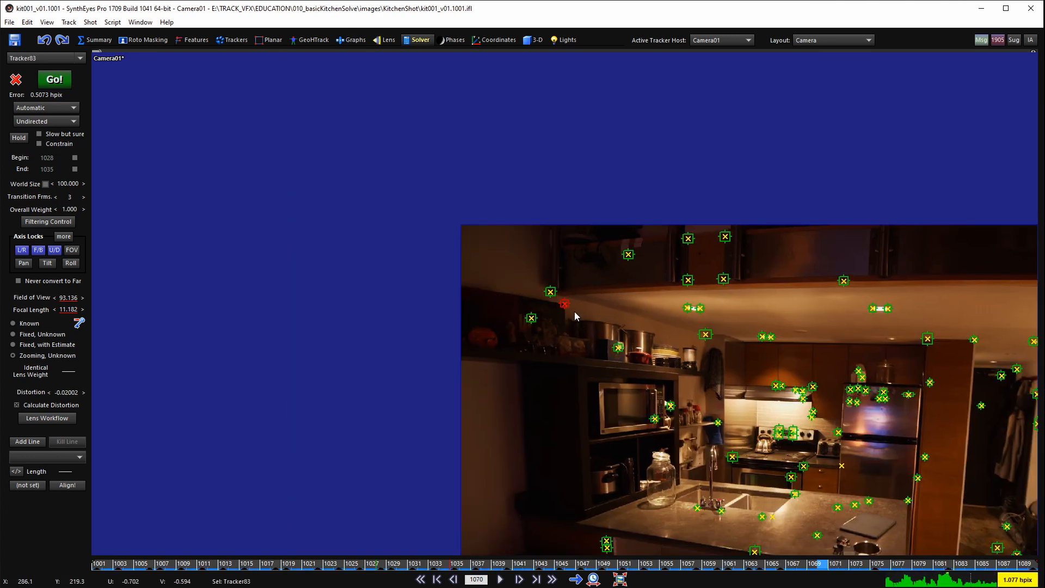
pyautogui.scroll(4, 574, 314)
pyautogui.press('space')
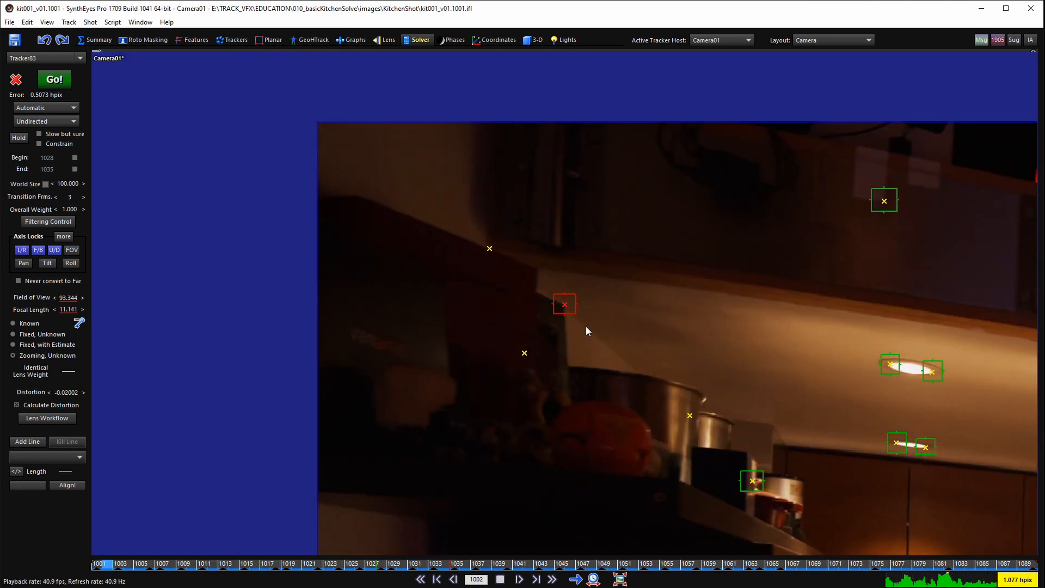
pyautogui.press('space')
pyautogui.click(586, 327)
pyautogui.scroll(-4, 586, 327)
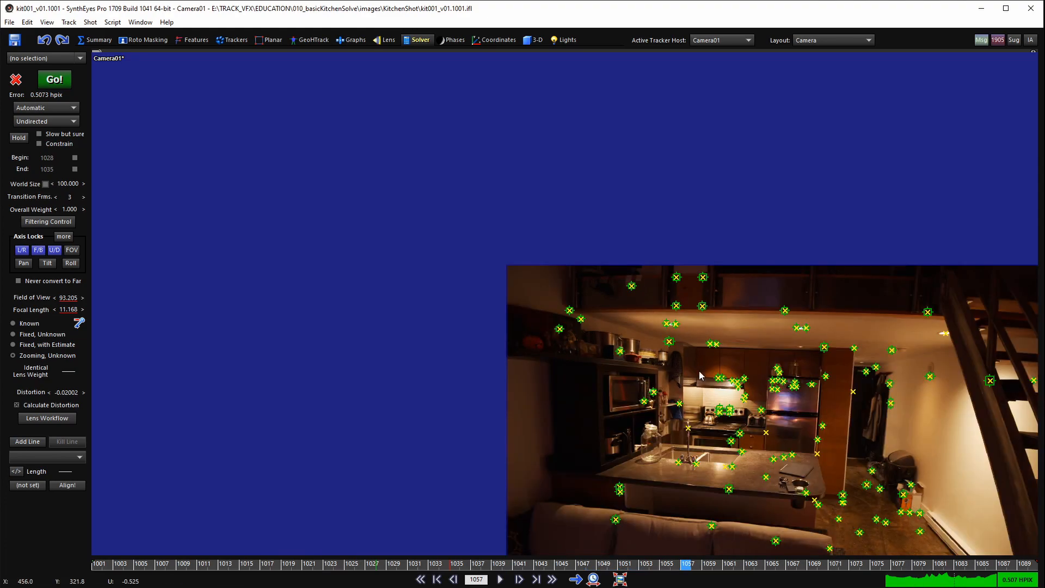
# - Select the countertop tracker near the closed laptop, follow it in close-up during playback and stop at frame 1013
pyautogui.moveTo(790, 454); pyautogui.dragTo(503, 309, button='middle')
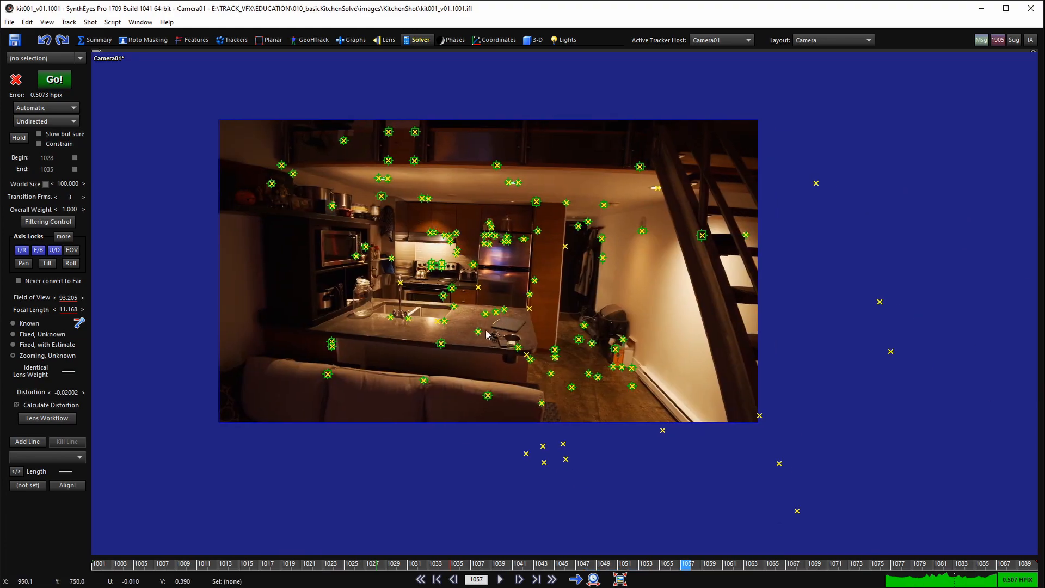
pyautogui.click(486, 314)
pyautogui.scroll(4, 505, 311)
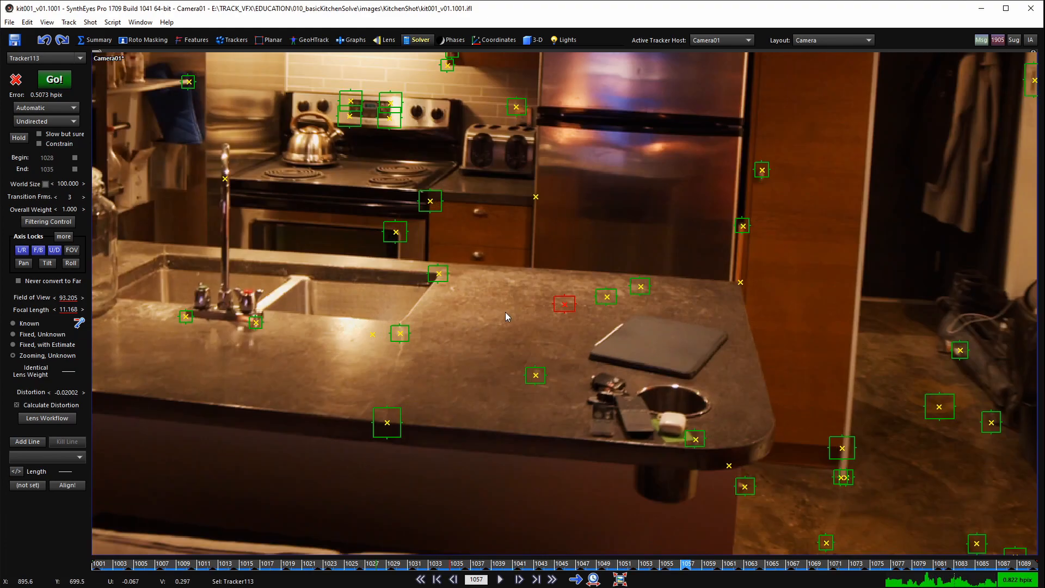
pyautogui.press('space')
pyautogui.scroll(1, 516, 307)
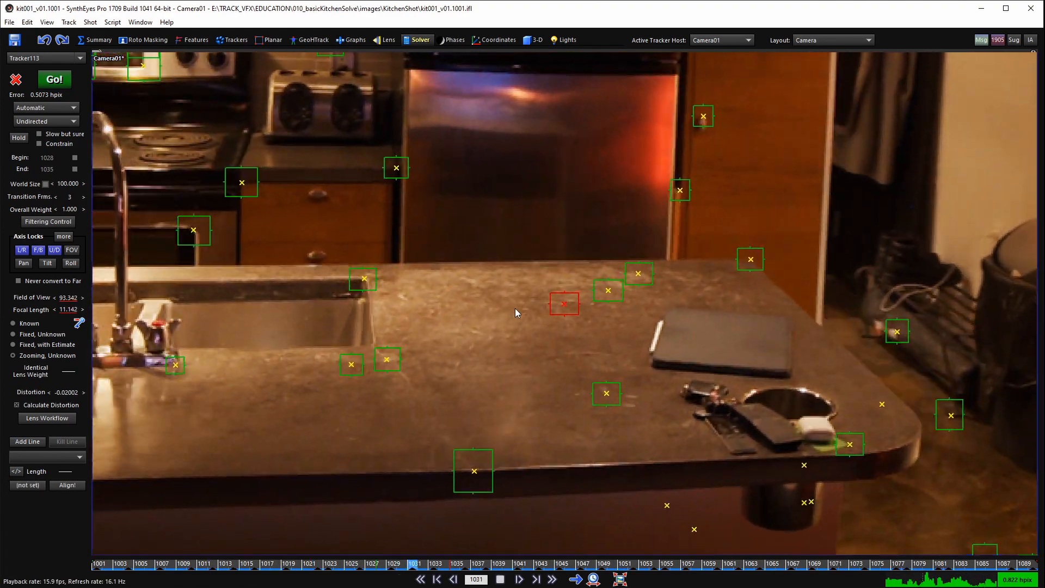
pyautogui.scroll(-5, 515, 308)
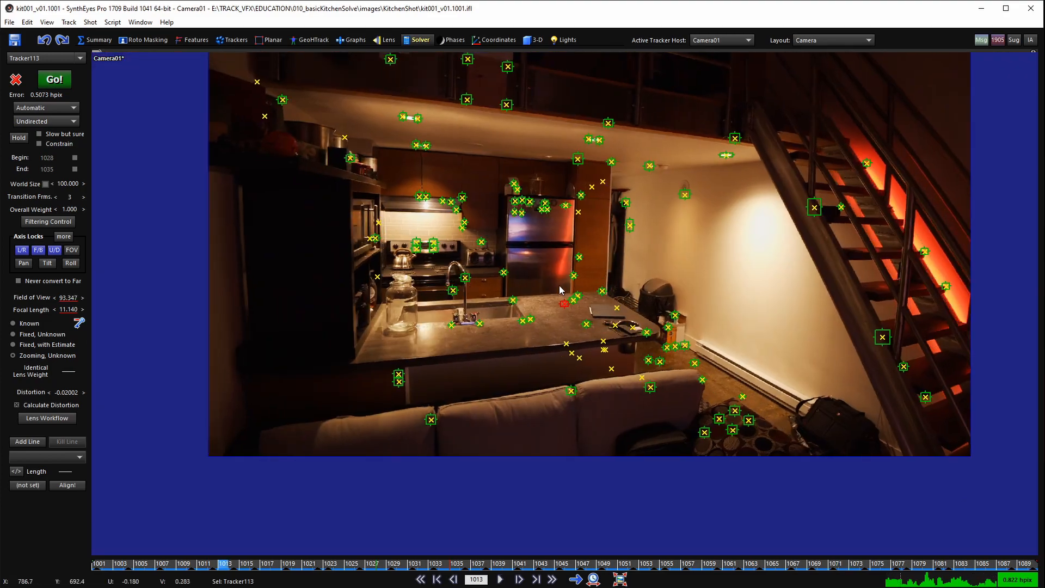
pyautogui.press('space')
# - Select the upper tracker at the hallway's coat rack, follow it in close-up during playback and stop at frame 1074
pyautogui.click(626, 206)
pyautogui.scroll(5, 626, 208)
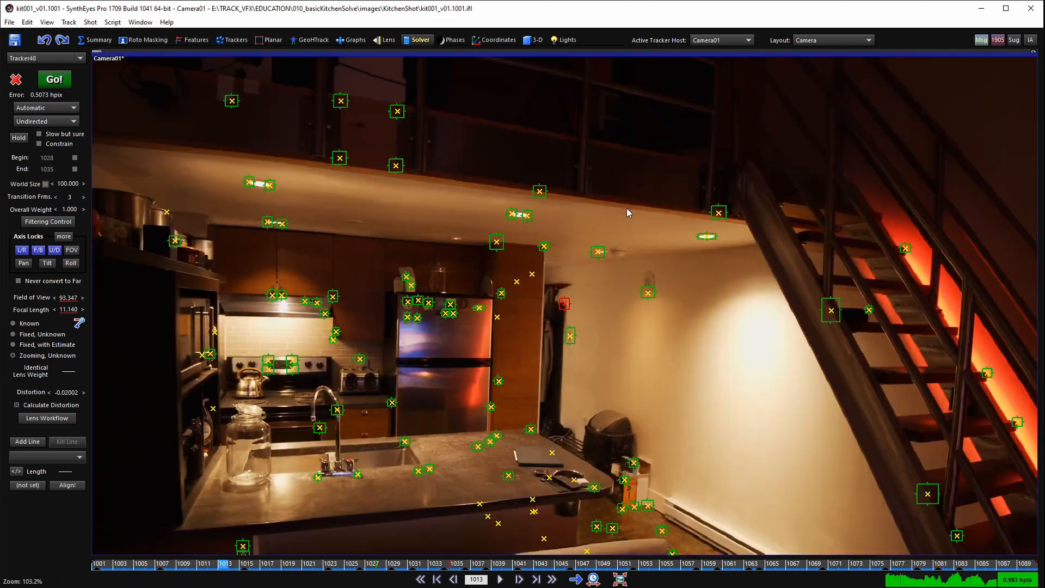
pyautogui.press('space')
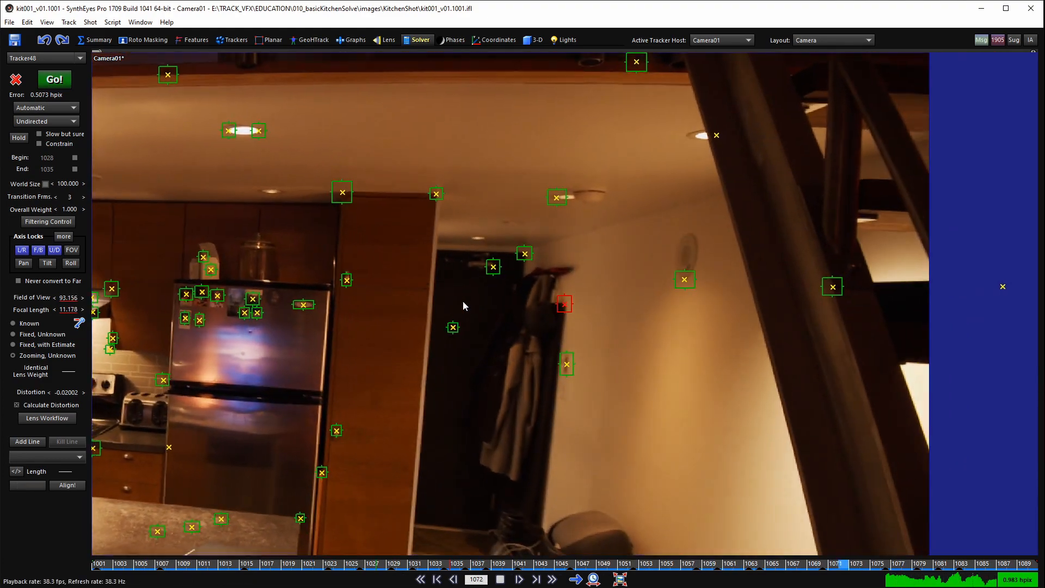
pyautogui.press('space')
pyautogui.scroll(-5, 468, 304)
# - Deselect the tracker, show the whole image, play the shot to check all points and go to frame 1001
pyautogui.moveTo(468, 303); pyautogui.dragTo(578, 322, button='middle')
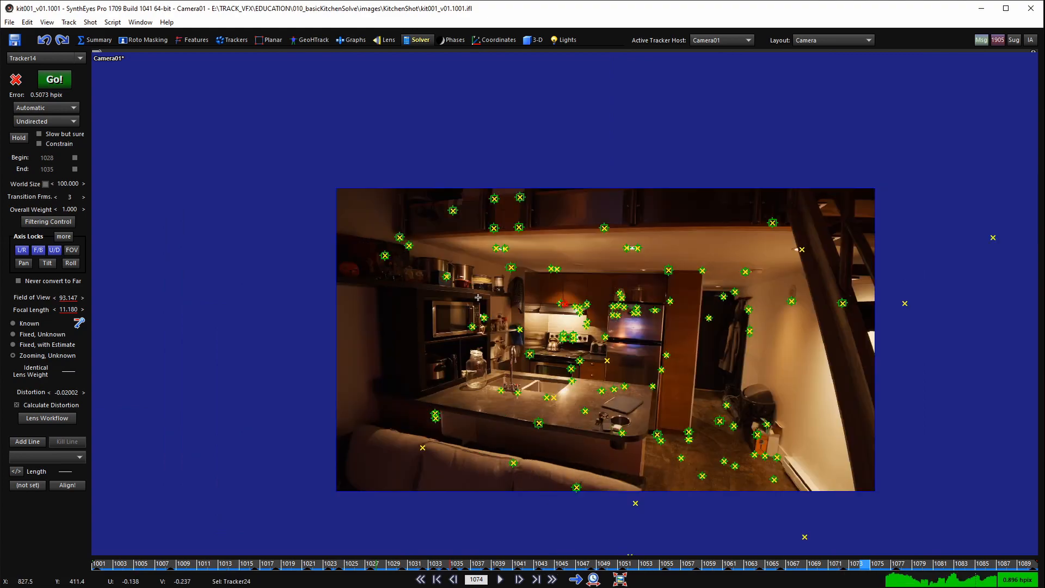
pyautogui.click(514, 314)
pyautogui.moveTo(515, 314); pyautogui.dragTo(483, 294, button='middle')
pyautogui.scroll(3, 483, 297)
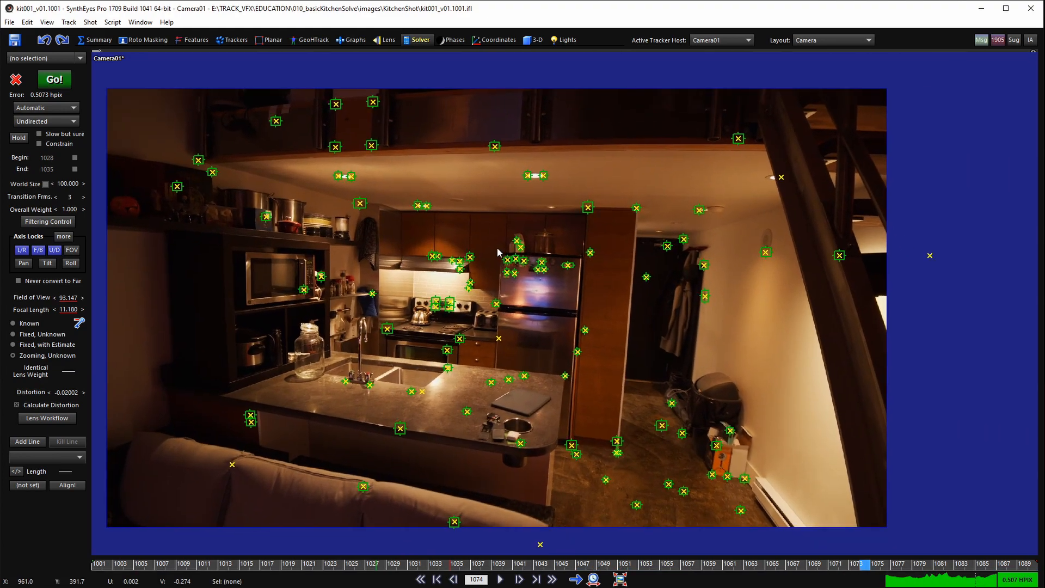
pyautogui.press('space')
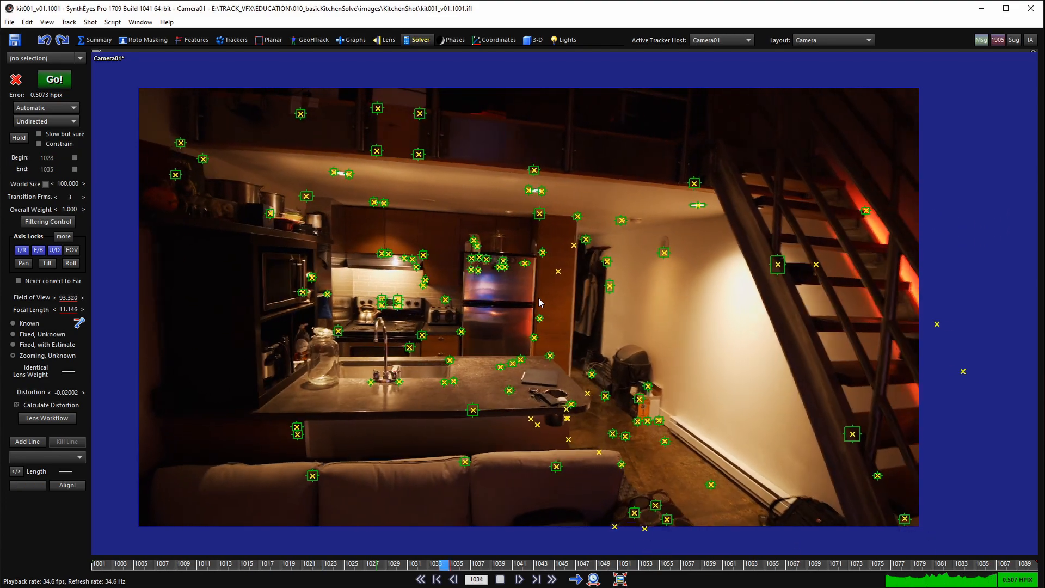
pyautogui.press('space')
pyautogui.moveTo(545, 565); pyautogui.dragTo(56, 515)
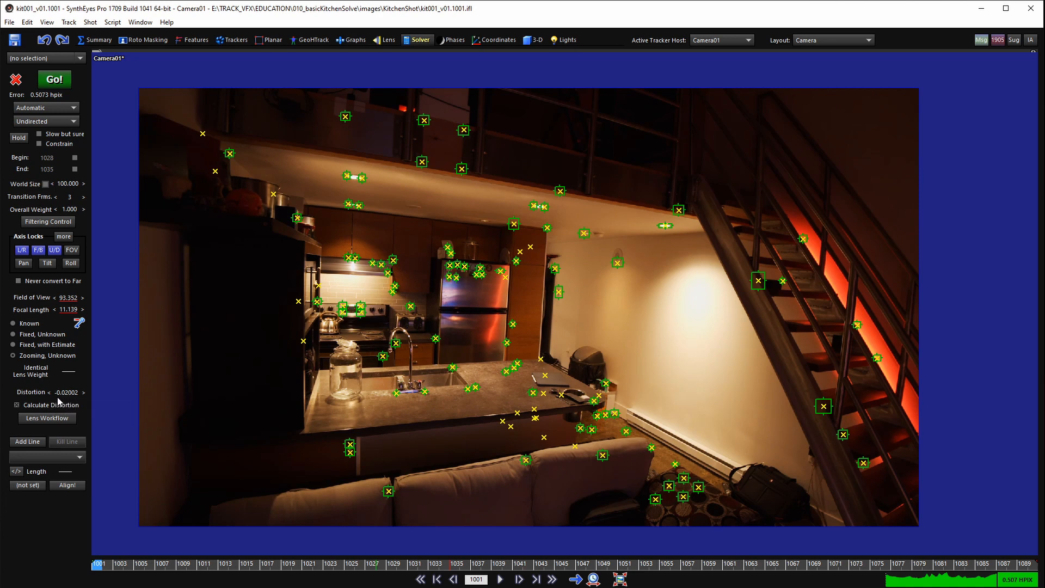
# - Examine the lens distortion grid over the image up to frame 1015 and return to the solver controls
pyautogui.click(384, 41)
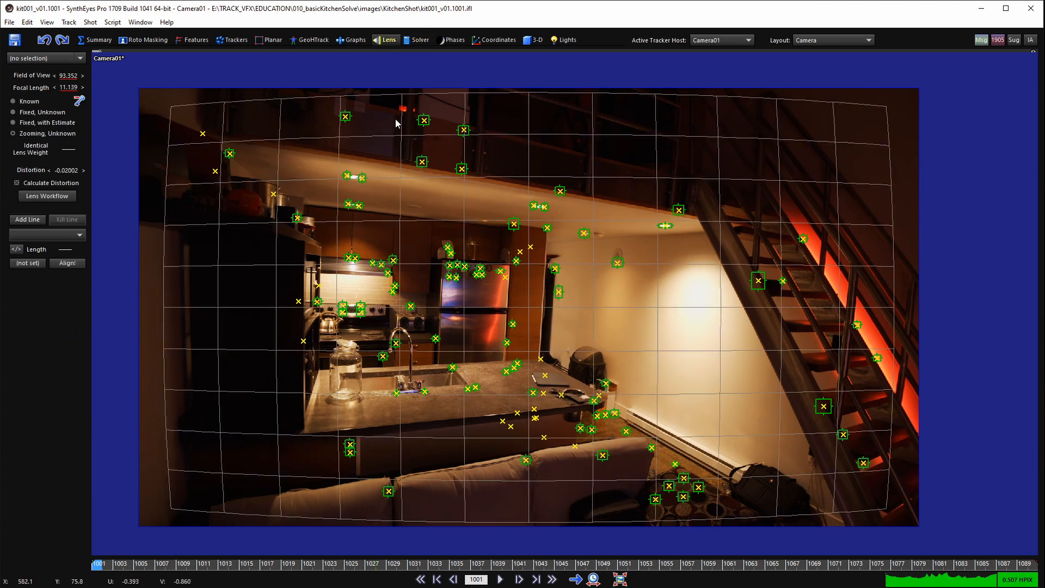
pyautogui.scroll(-14, 790, 122)
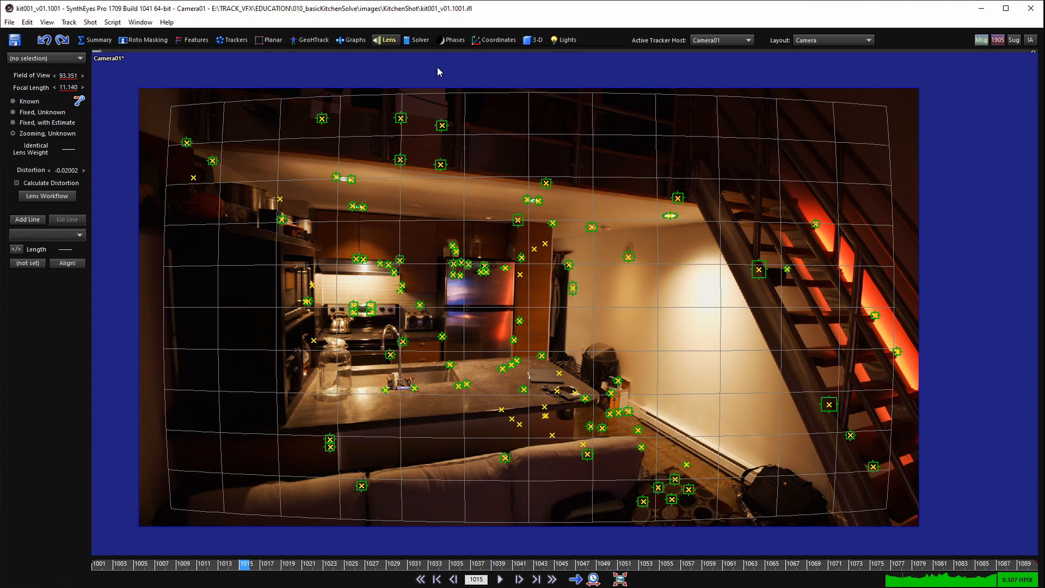
pyautogui.click(417, 40)
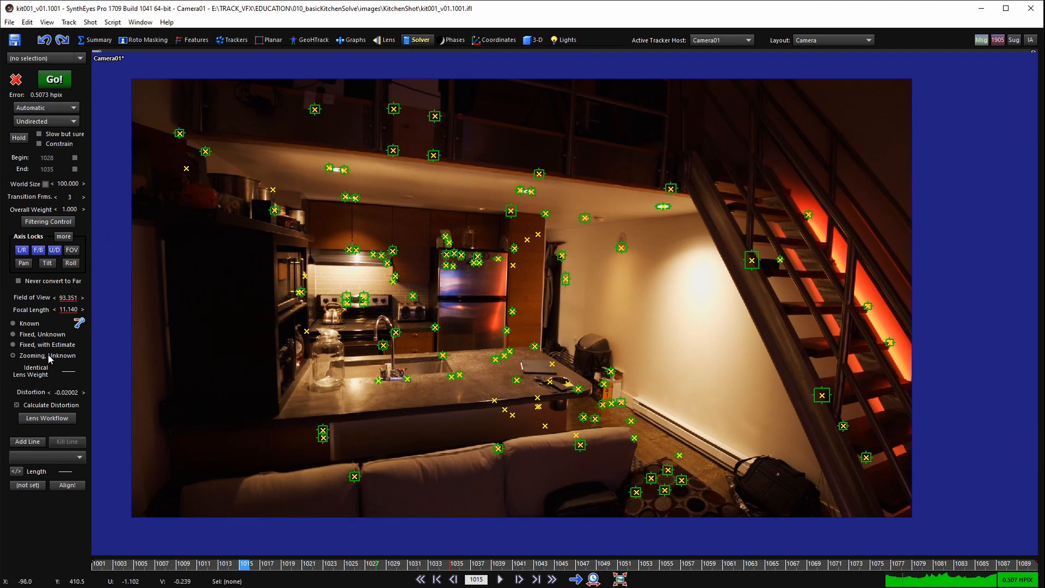
# - Set the lens mode to Fixed, Unknown, re-solve the camera at frame 1081 and accept the solve
pyautogui.press('capslock')
pyautogui.press('space')
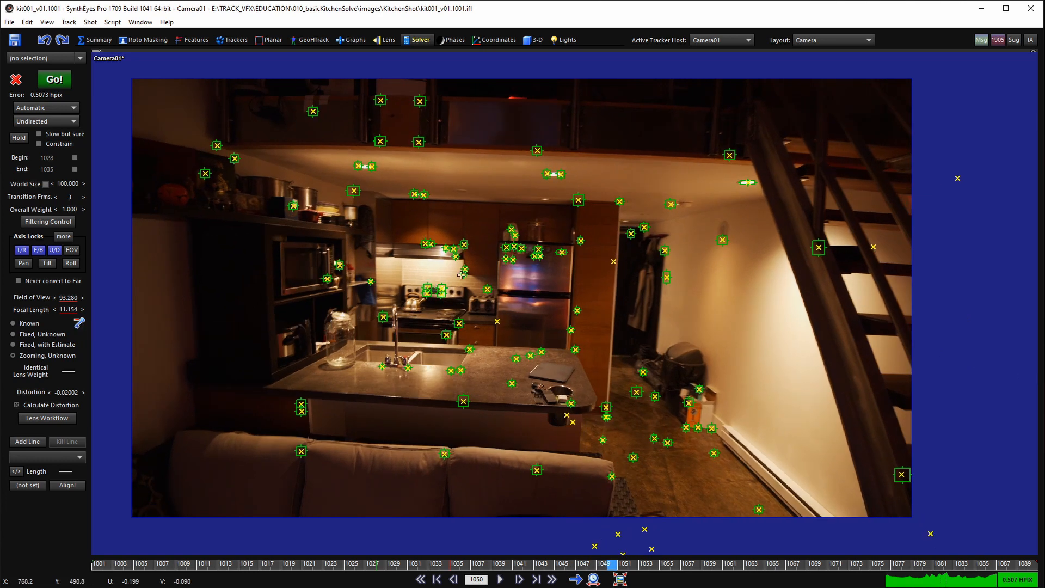
pyautogui.press('space')
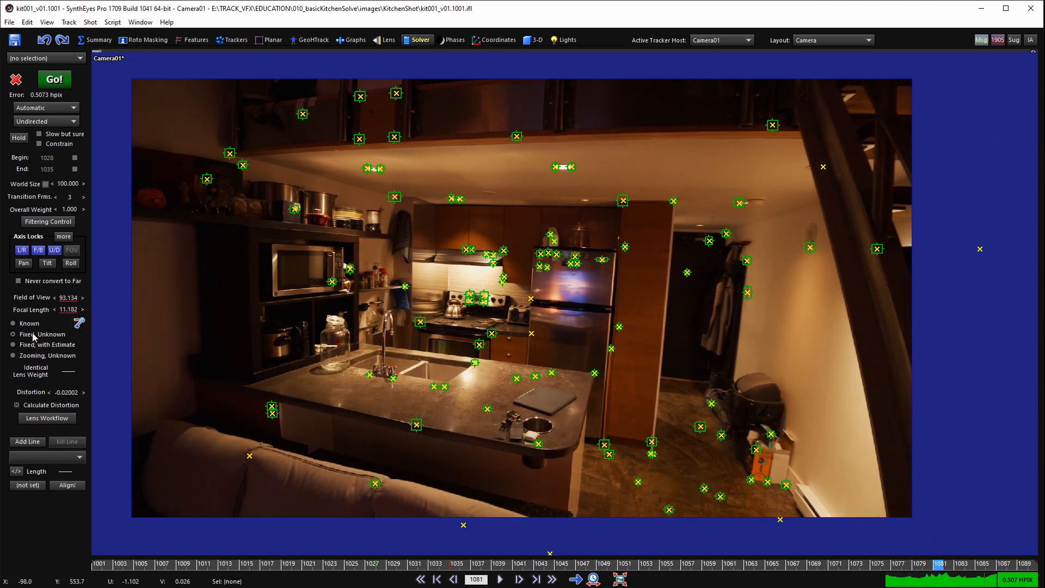
pyautogui.click(53, 79)
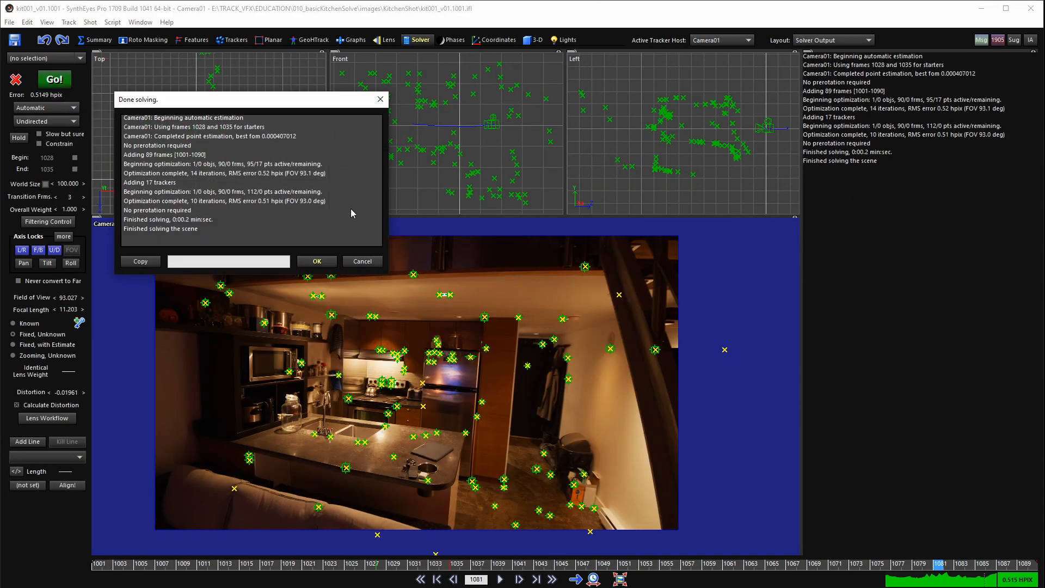
pyautogui.click(316, 262)
# - Play the shot with the fixed-lens solve, stop at frame 1016 and examine the points and camera path
pyautogui.press('space')
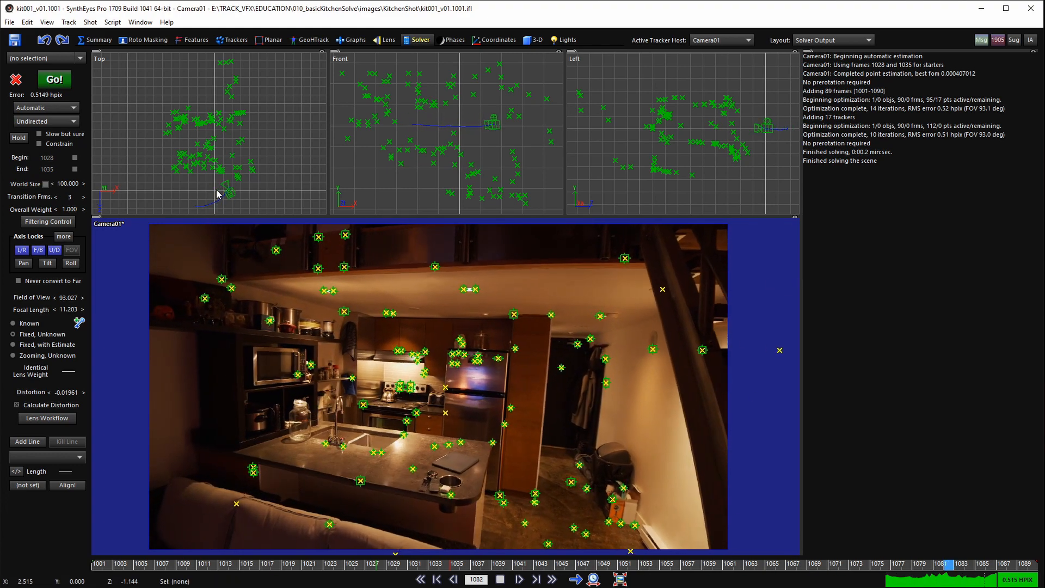
pyautogui.press('space')
pyautogui.press('capslock')
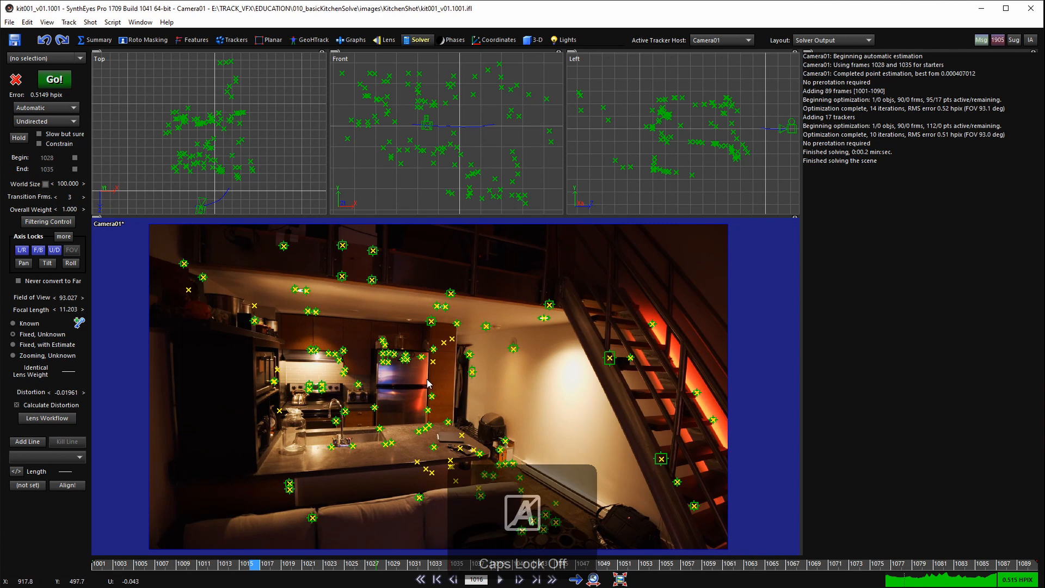
pyautogui.scroll(-2, 490, 413)
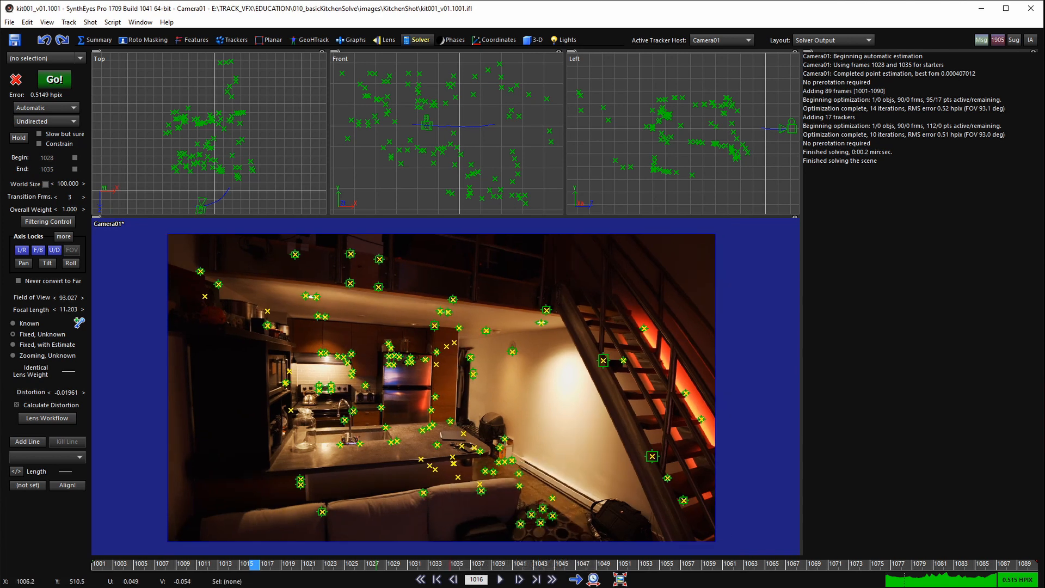
# - Scrub the shot to frame 1044 and examine how the solved points sit on the kitchen image
pyautogui.moveTo(165, 564); pyautogui.dragTo(545, 564)
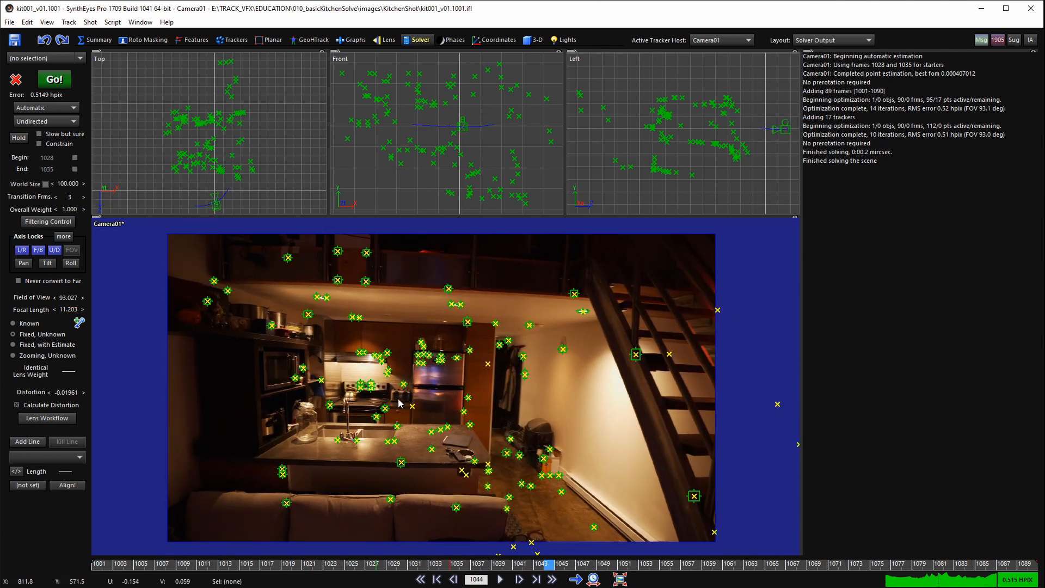
pyautogui.scroll(-1, 399, 403)
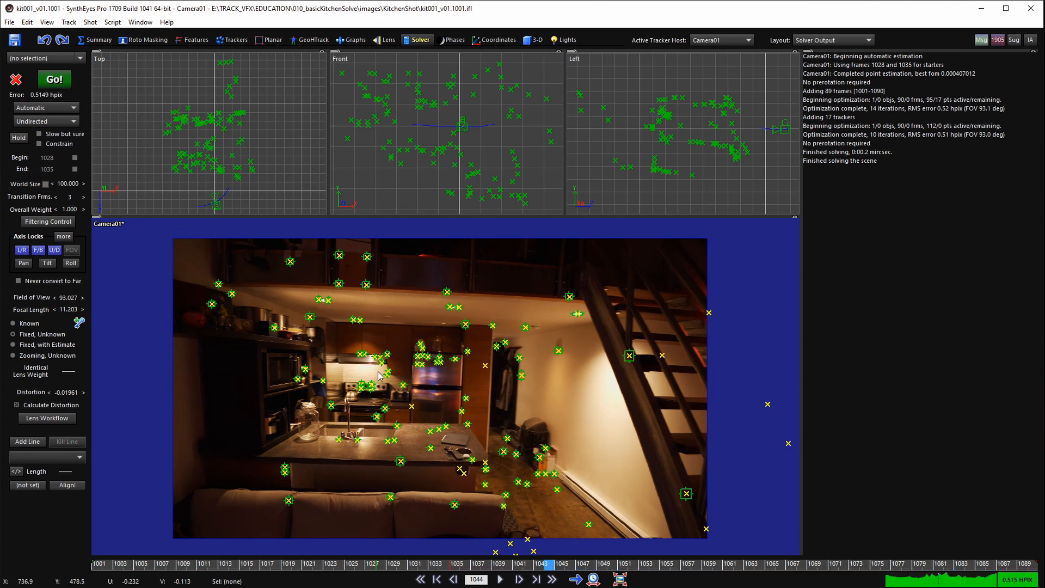
pyautogui.moveTo(378, 375); pyautogui.dragTo(369, 378, button='middle')
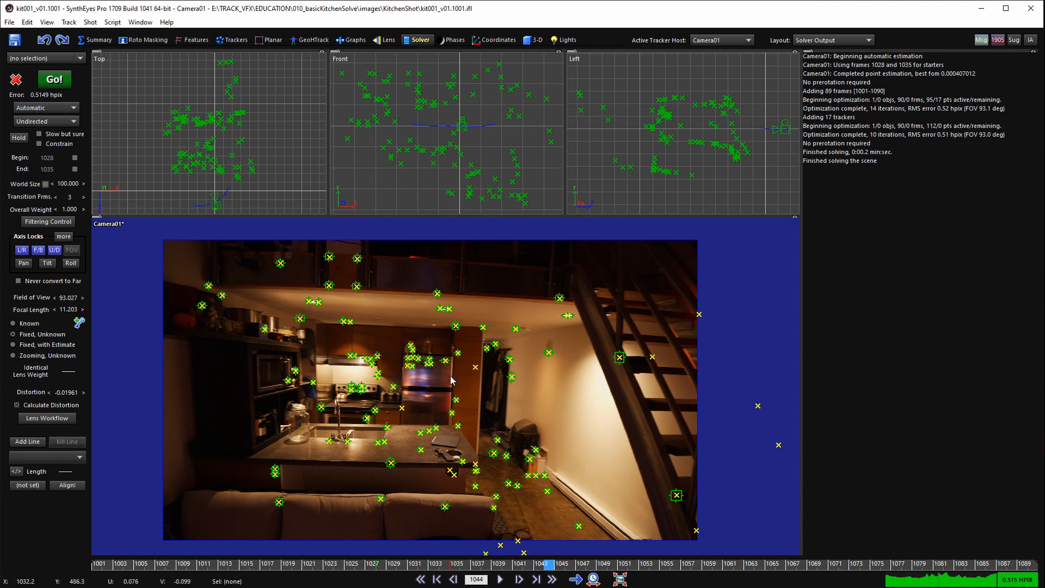
pyautogui.scroll(-1, 440, 384)
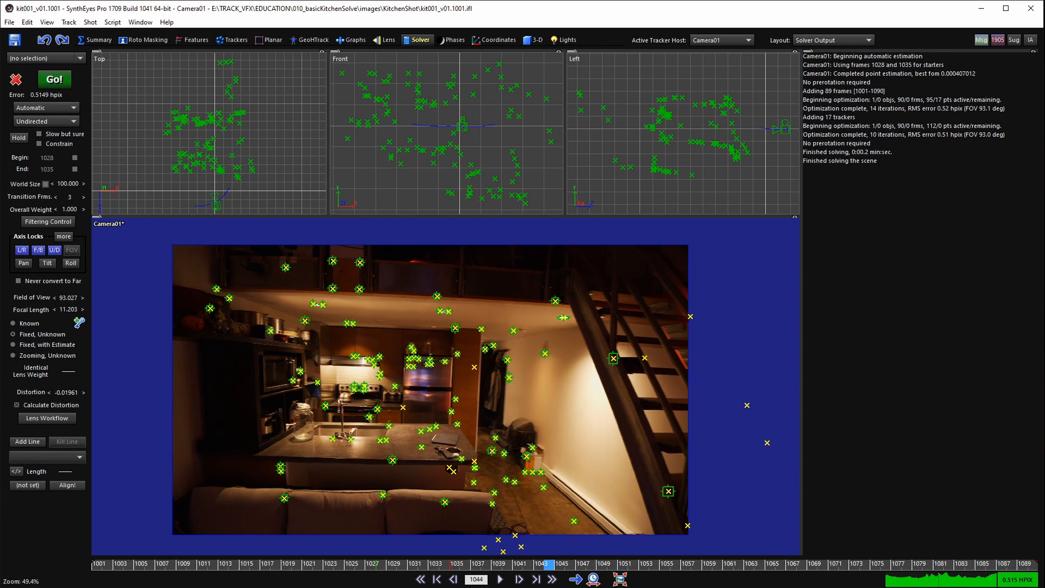
pyautogui.moveTo(424, 386)
pyautogui.mouseDown(button='middle')
pyautogui.moveTo(440, 396)
pyautogui.moveTo(428, 392)
pyautogui.mouseUp(button='middle')
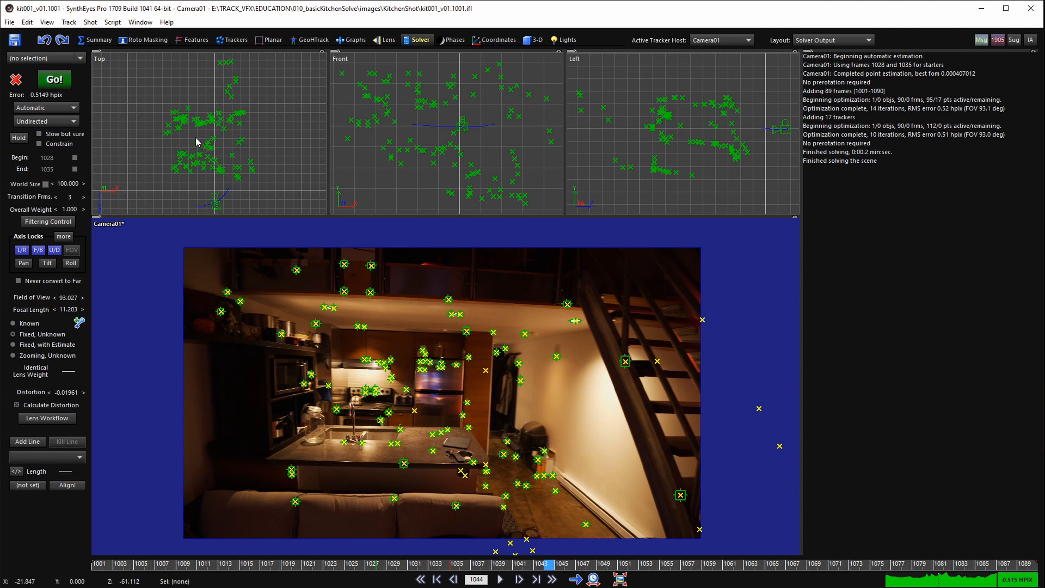
# - Create a box mesh about 89 wide, 140 high and 120 deep around the solved points, starting in the top view
pyautogui.click(530, 41)
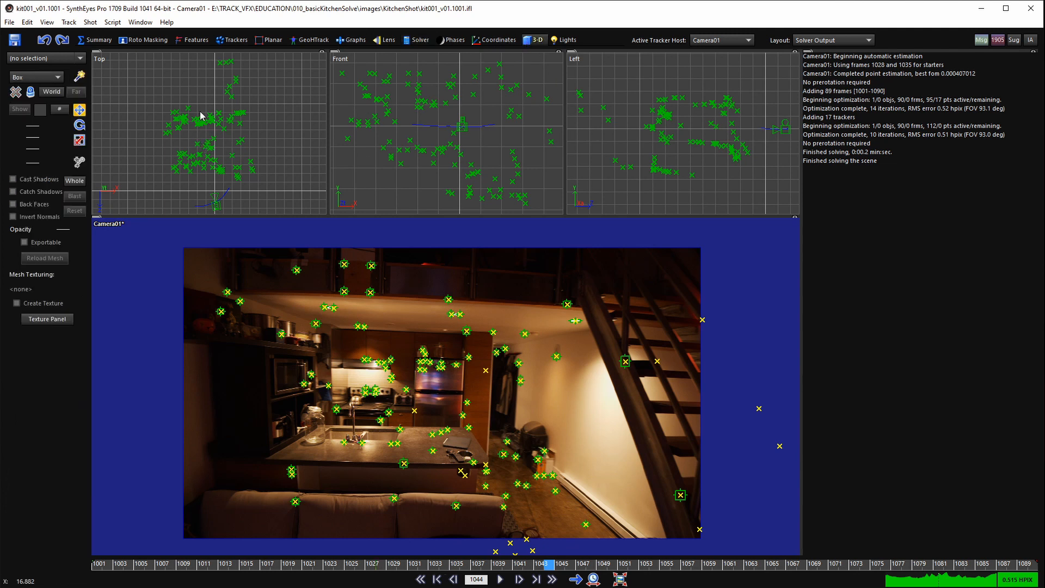
pyautogui.click(46, 81)
pyautogui.click(75, 81)
pyautogui.click(77, 80)
pyautogui.scroll(-3, 197, 117)
pyautogui.moveTo(178, 100); pyautogui.dragTo(253, 87)
pyautogui.scroll(-6, 431, 125)
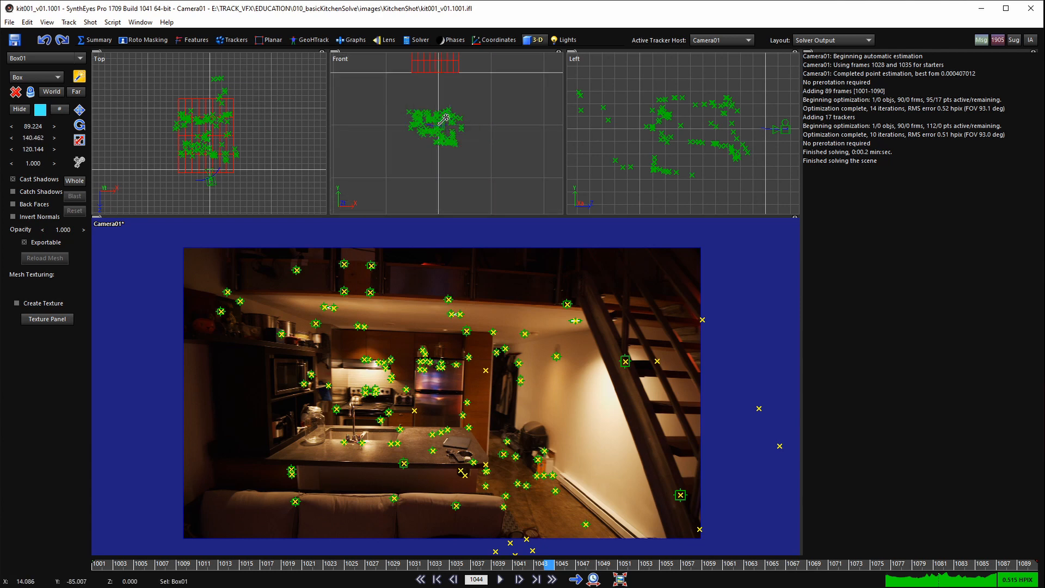
# - Enable whole-path moving for the camera and try shifting the camera and points vertically in the front view
pyautogui.moveTo(445, 117); pyautogui.dragTo(449, 163, button='middle')
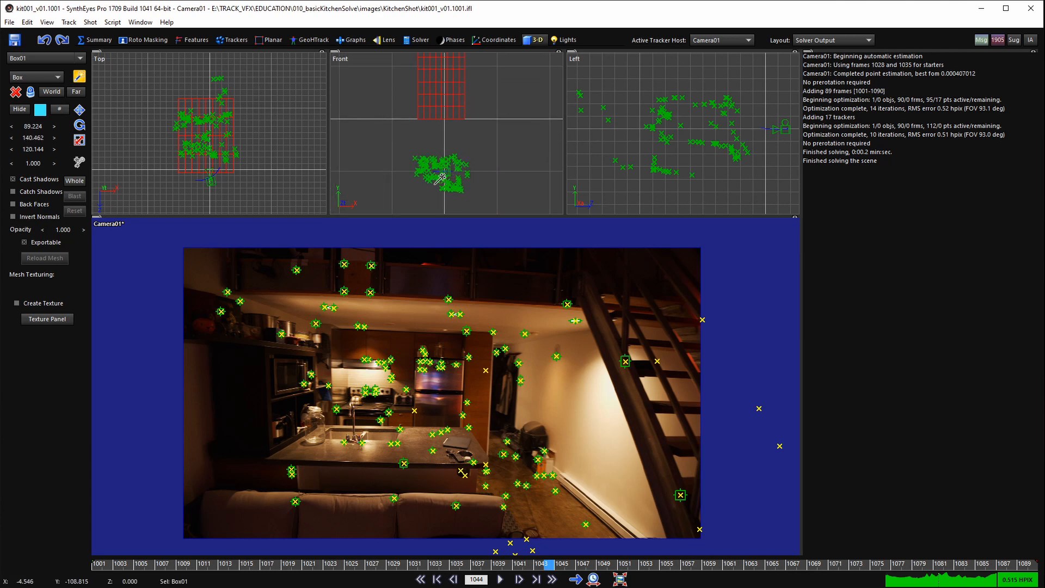
pyautogui.scroll(-4, 442, 175)
pyautogui.scroll(2, 443, 149)
pyautogui.moveTo(449, 152); pyautogui.dragTo(444, 139, button='middle')
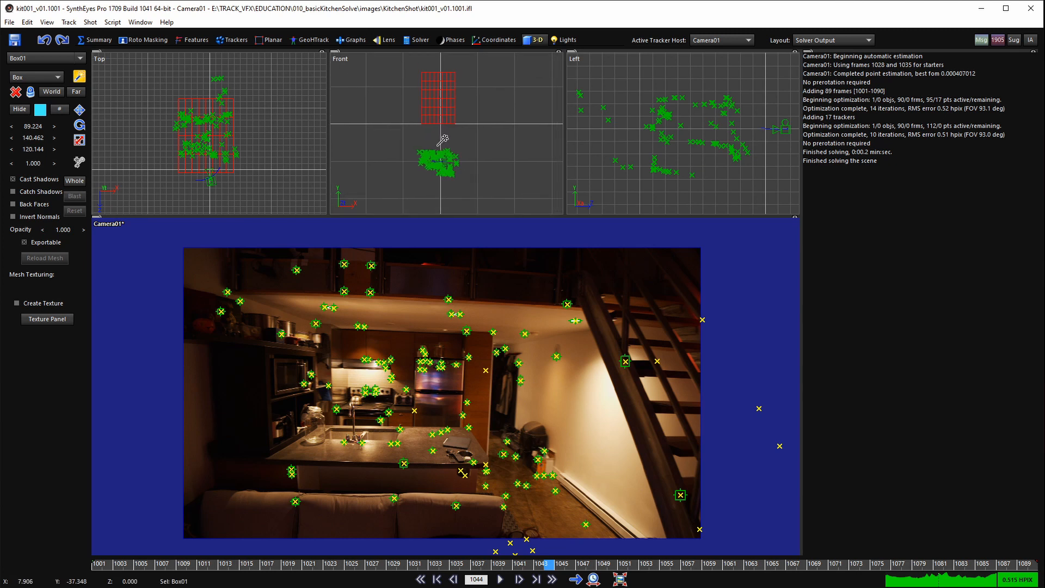
pyautogui.click(80, 110)
pyautogui.click(79, 180)
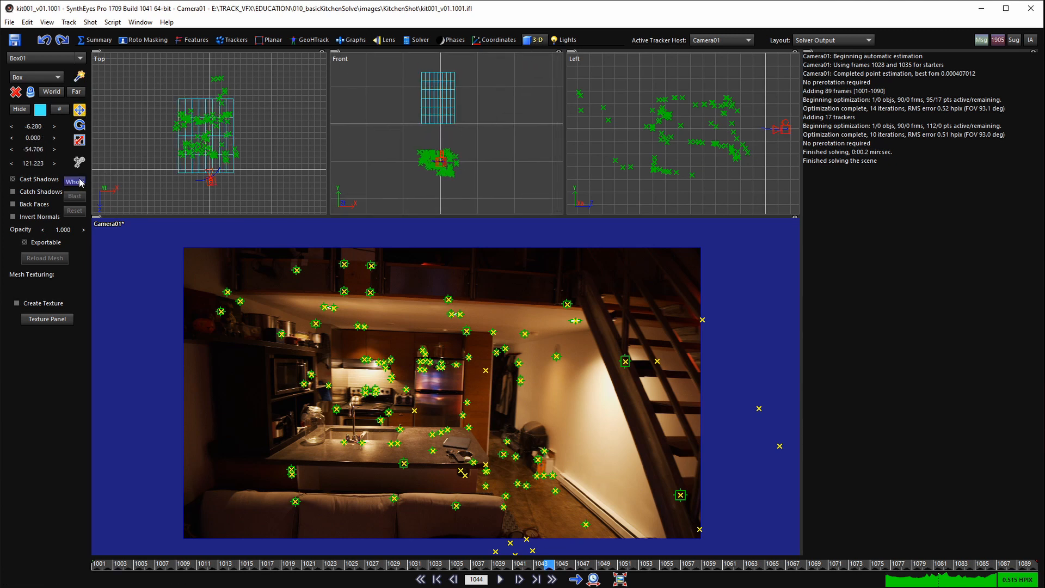
pyautogui.moveTo(415, 161); pyautogui.dragTo(427, 140)
pyautogui.hotkey('ctrl', 'z')
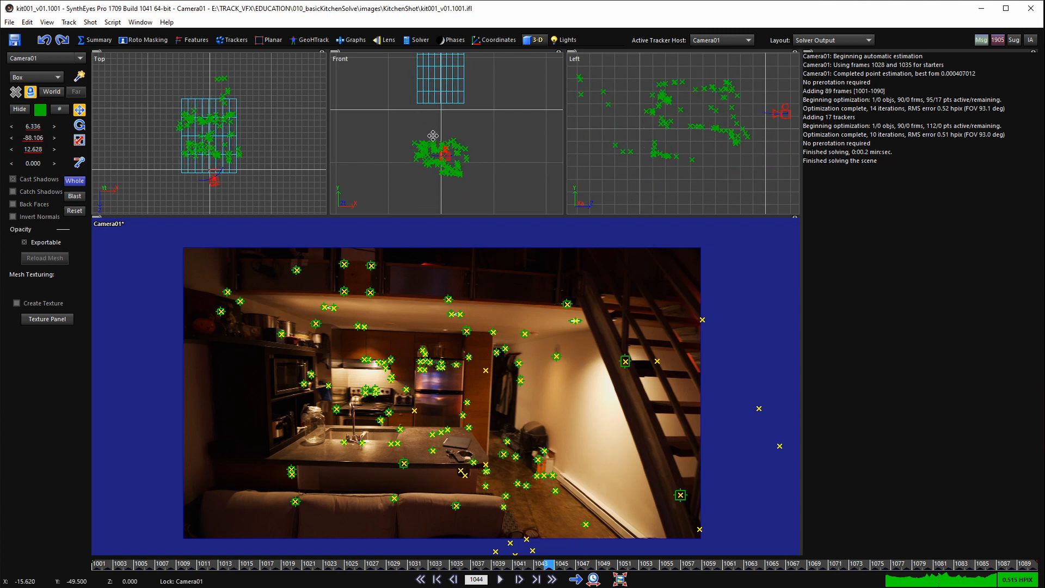
pyautogui.moveTo(438, 72); pyautogui.dragTo(437, 82)
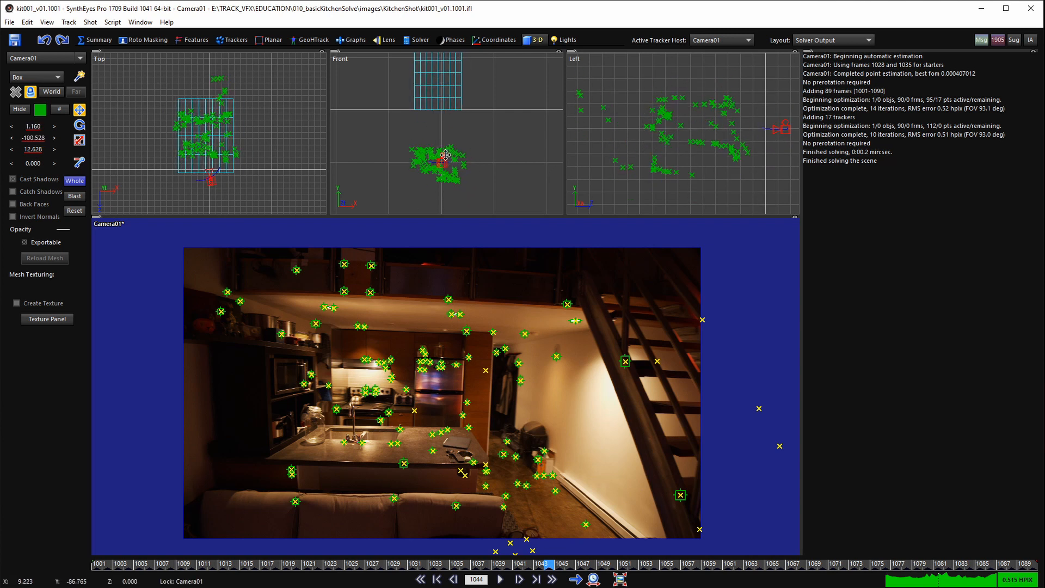
# - Turn off Whole affects meshes and move the camera with its points into the box, placing the camera at about 3.66, 34.04, 28.87
pyautogui.rightClick(431, 138)
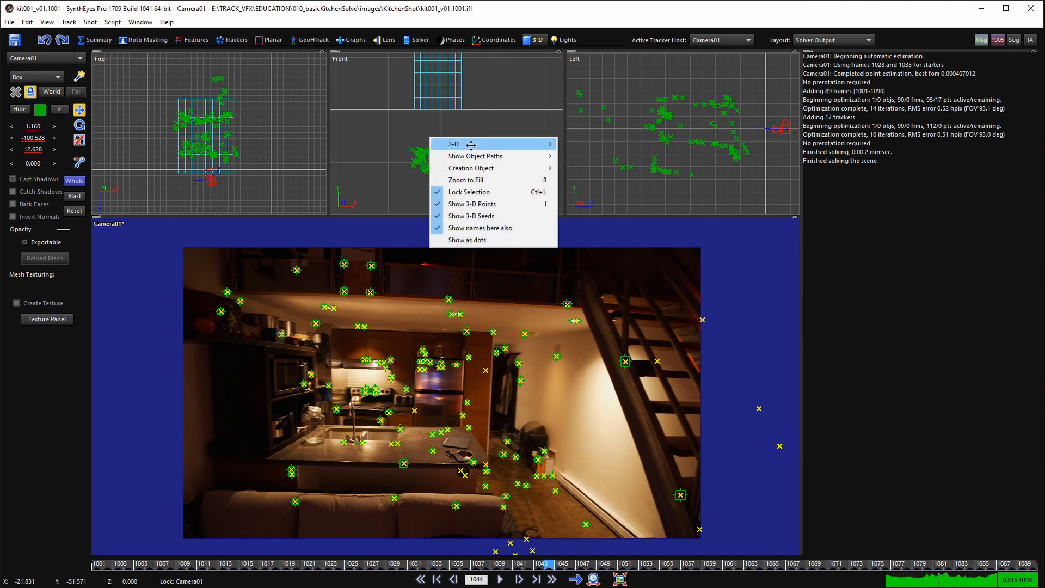
pyautogui.moveTo(531, 144)
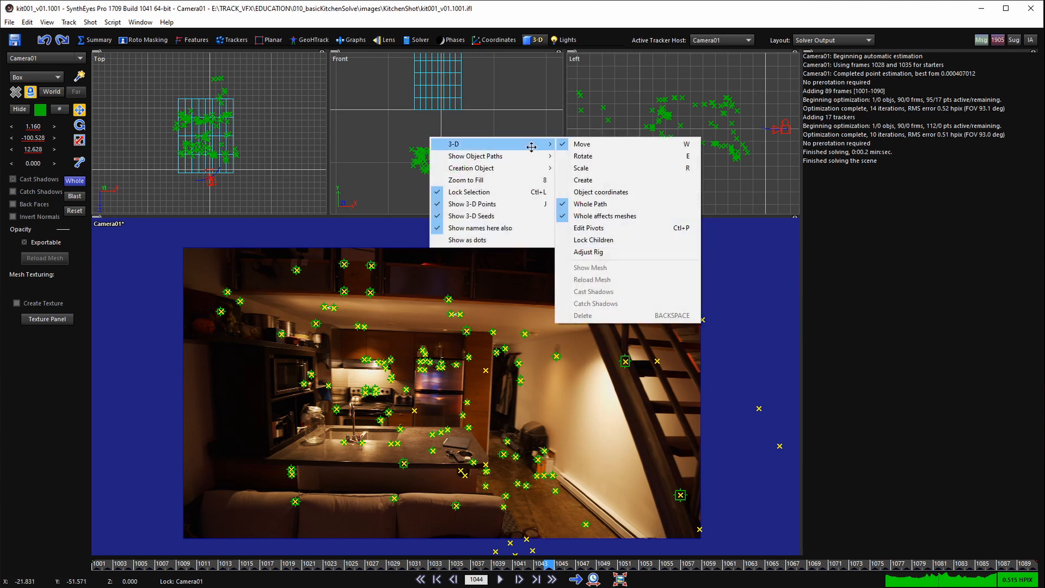
pyautogui.click(598, 215)
pyautogui.moveTo(444, 177); pyautogui.dragTo(449, 117)
pyautogui.scroll(-3, 431, 364)
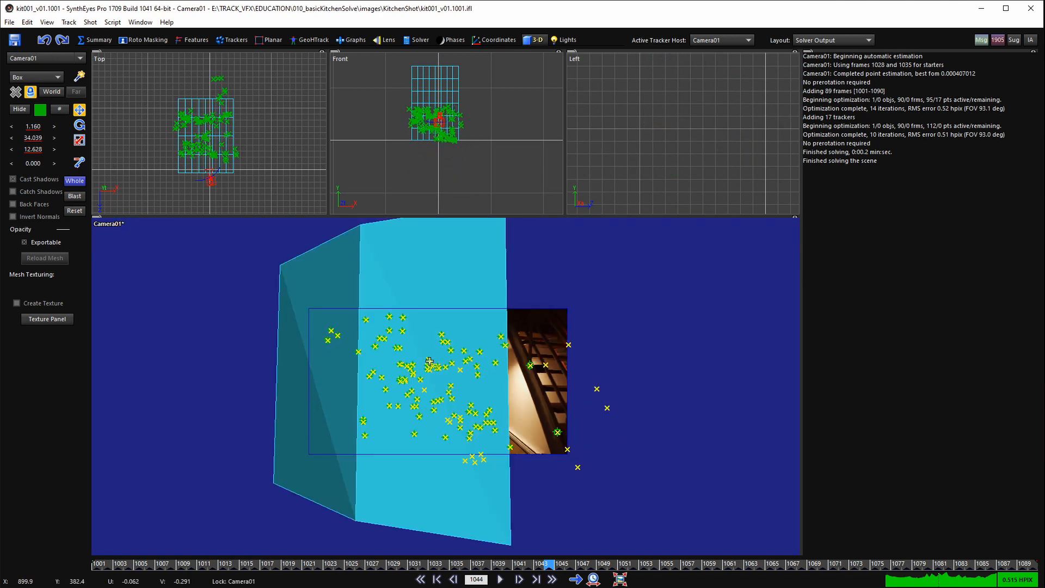
pyautogui.scroll(3, 212, 171)
pyautogui.moveTo(213, 170)
pyautogui.mouseDown()
pyautogui.moveTo(216, 181)
pyautogui.moveTo(194, 169)
pyautogui.mouseUp()
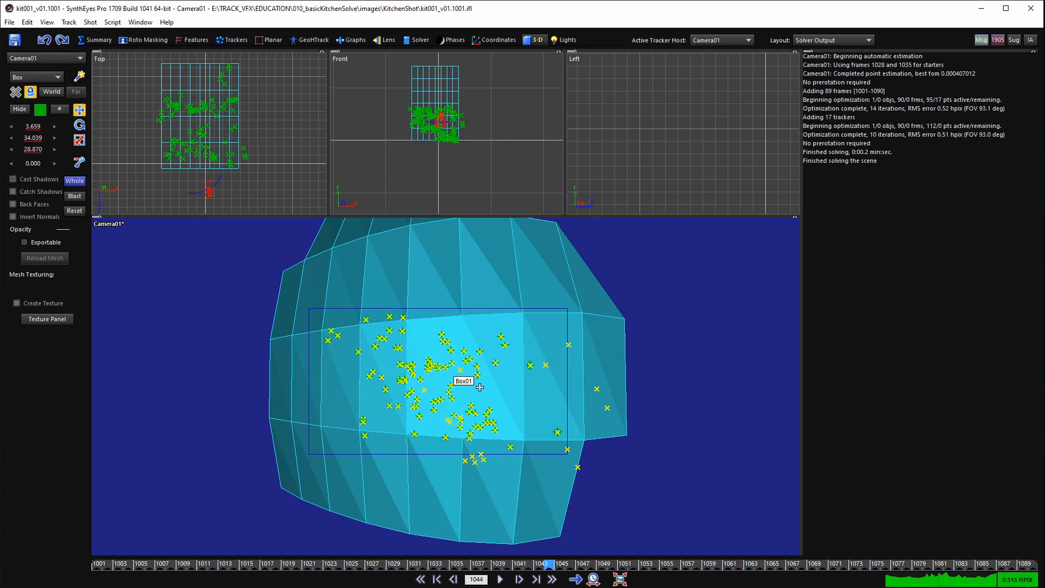
# - Display the box as wireframe, turn off whole-path moving and invert the box's normals
pyautogui.press('o')
pyautogui.scroll(2, 445, 382)
pyautogui.scroll(1, 314, 352)
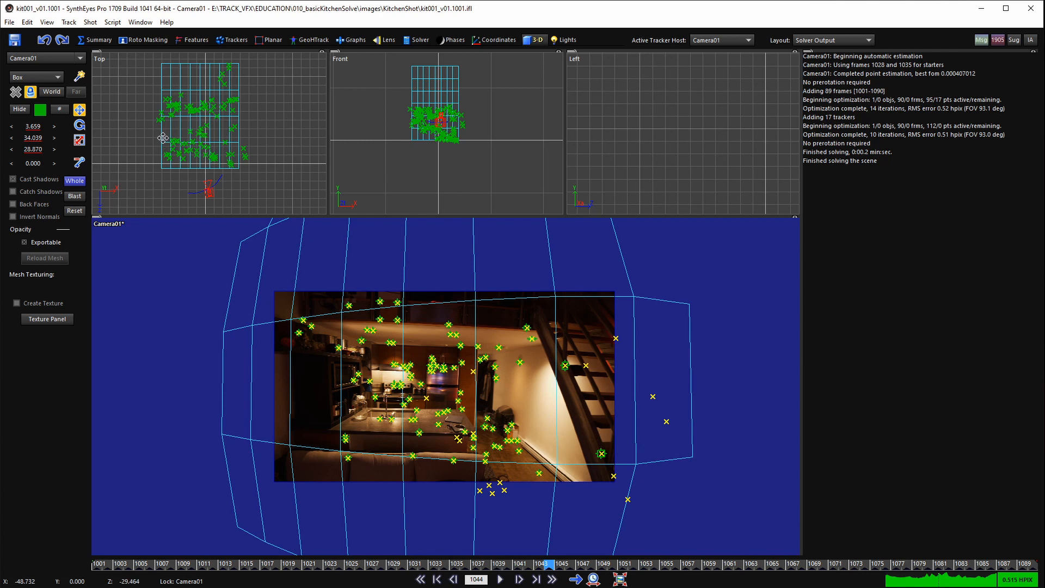
pyautogui.scroll(2, 165, 144)
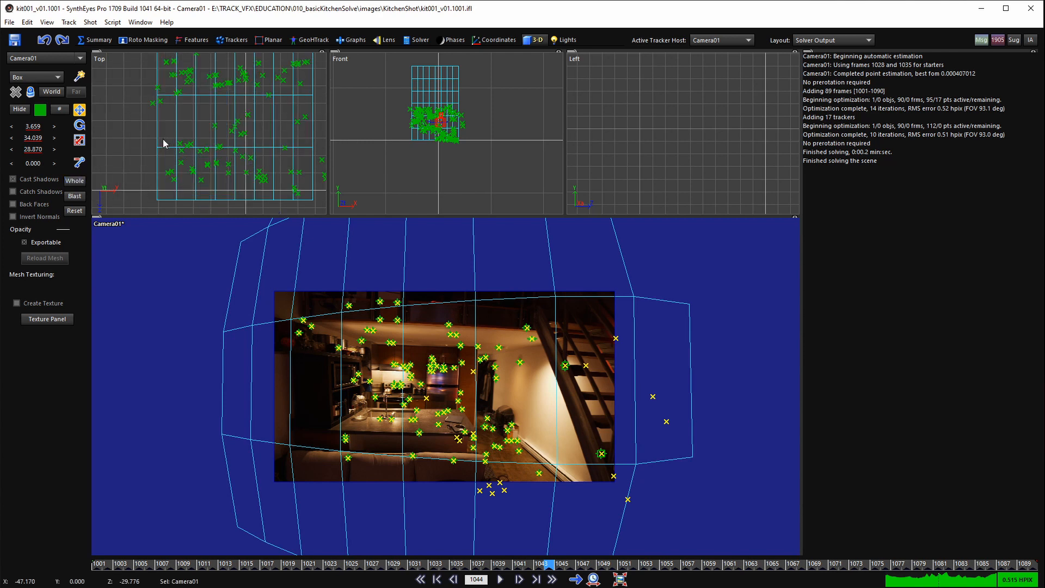
pyautogui.click(164, 143)
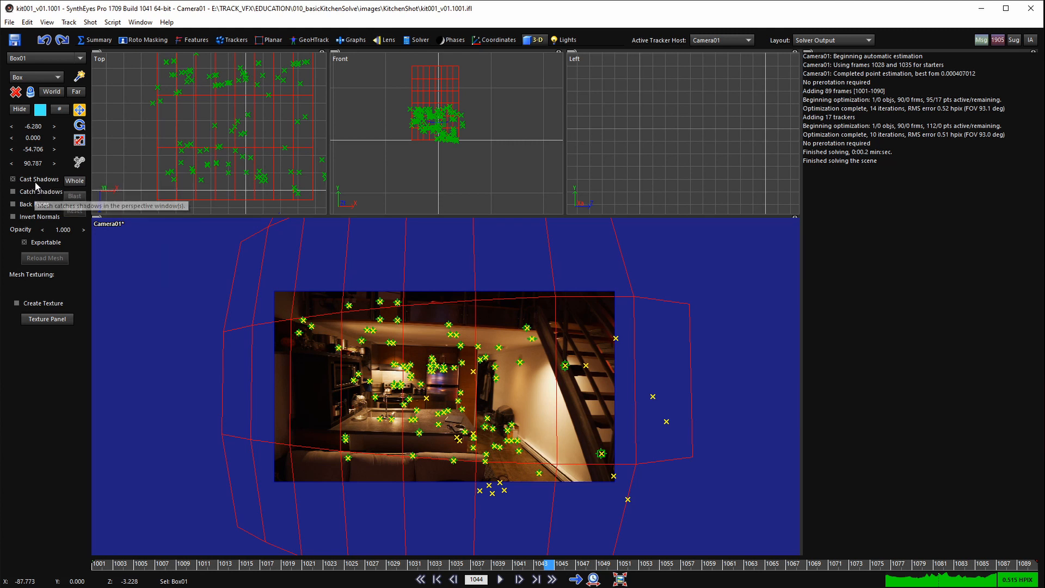
pyautogui.click(47, 217)
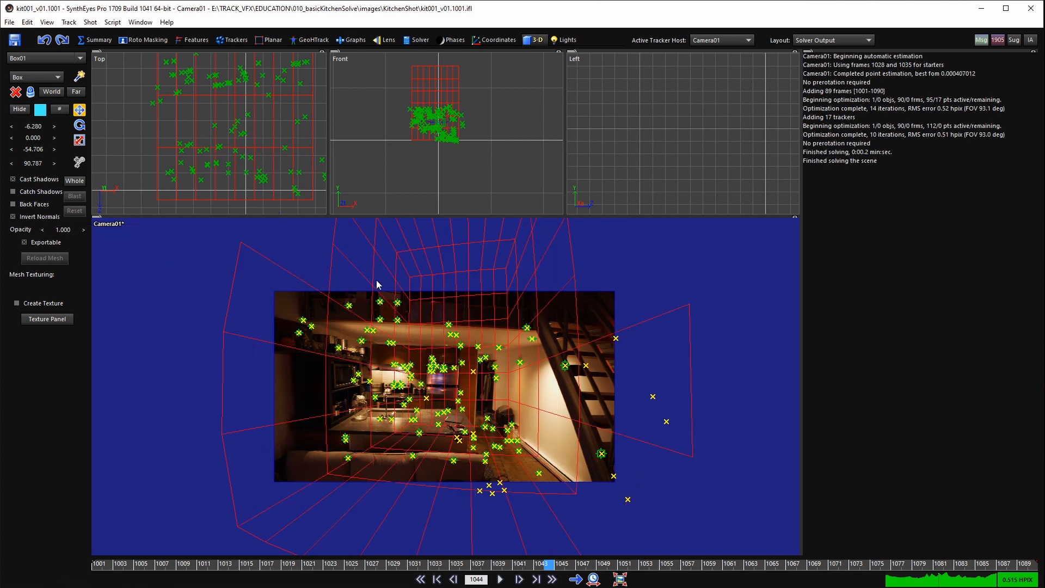
# - Show only the camera view and scrub to frame 1049, examining how the distorted box edges follow the room
pyautogui.scroll(1, 438, 433)
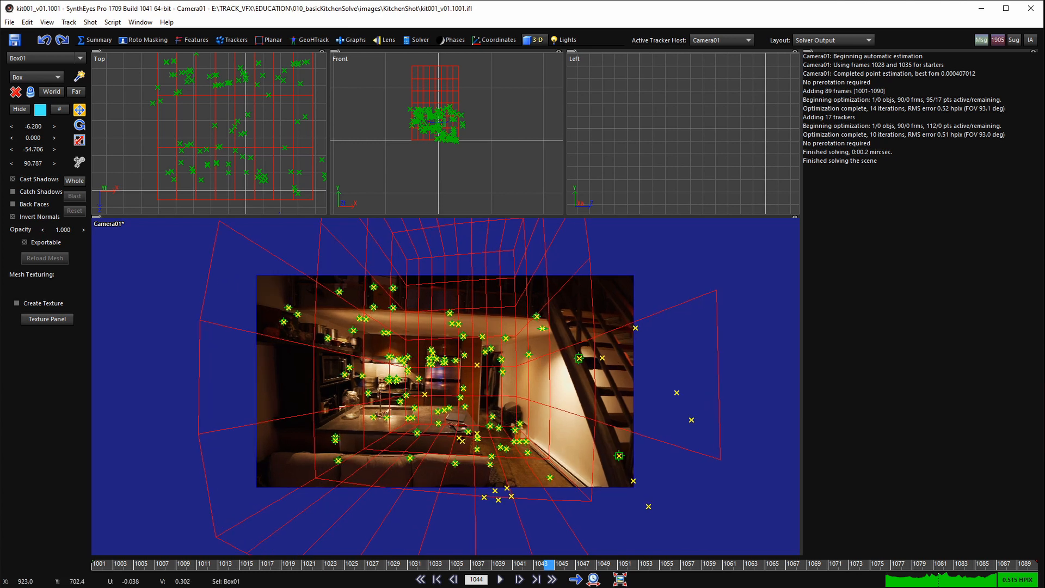
pyautogui.scroll(2, 438, 413)
pyautogui.moveTo(437, 413); pyautogui.dragTo(436, 426, button='middle')
pyautogui.scroll(1, 436, 422)
pyautogui.press('1')
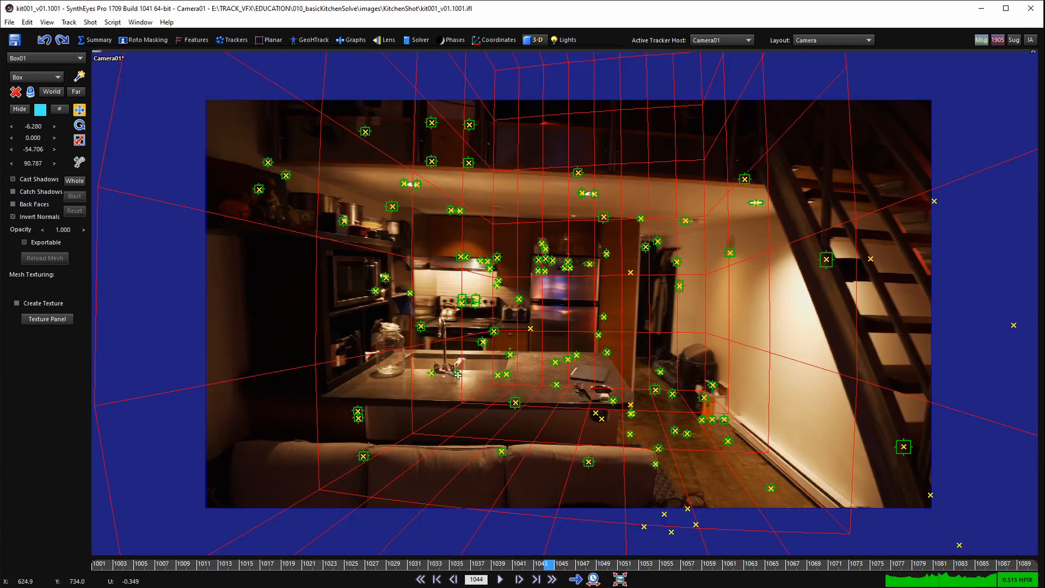
pyautogui.moveTo(528, 340); pyautogui.dragTo(507, 354, button='middle')
pyautogui.scroll(-1, 507, 355)
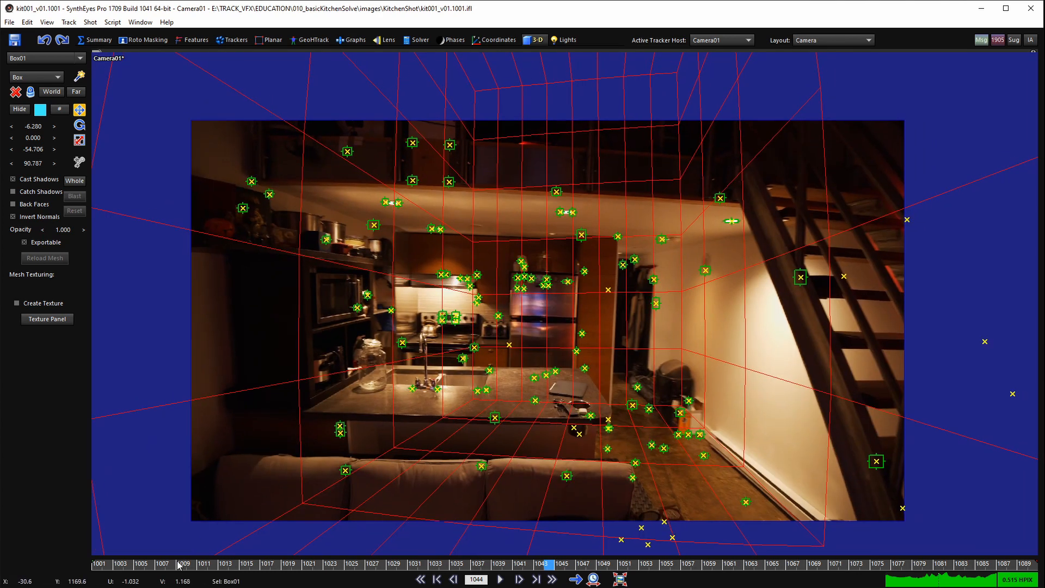
pyautogui.moveTo(178, 564); pyautogui.dragTo(603, 564)
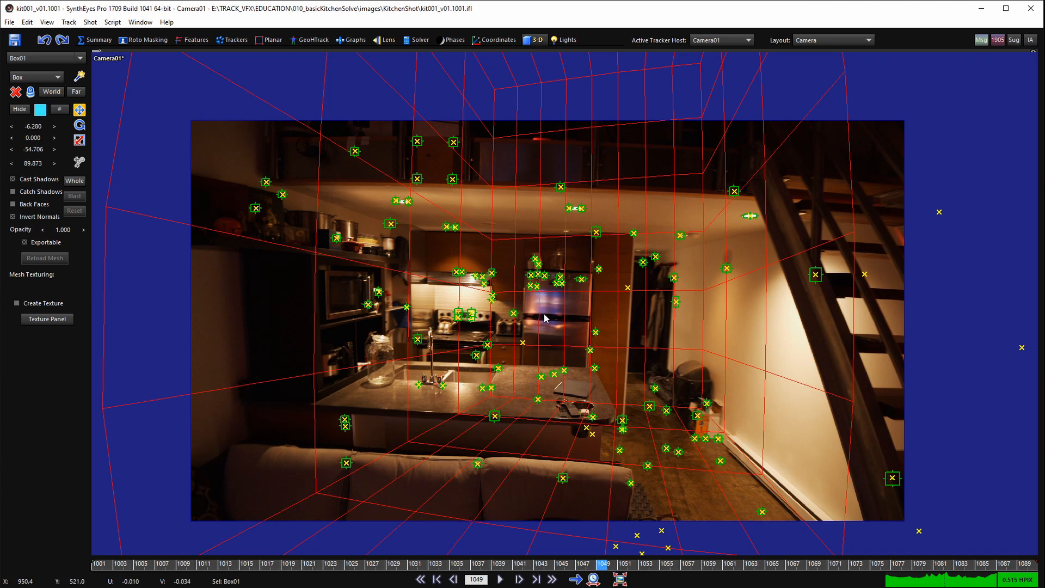
# - Delete the box mesh and hide the lens distortion grid in the camera view
pyautogui.press('Delete')
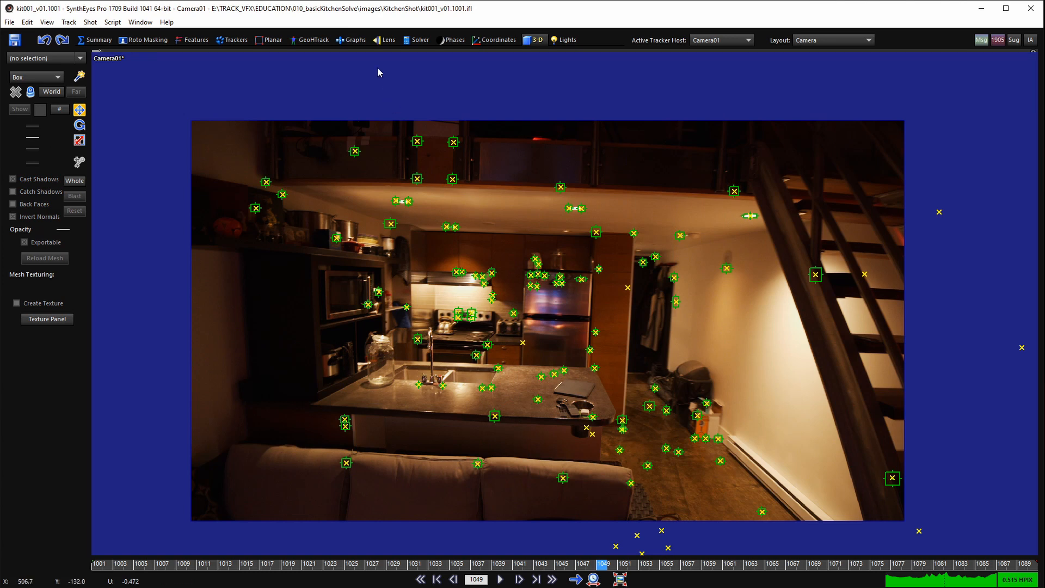
pyautogui.click(384, 41)
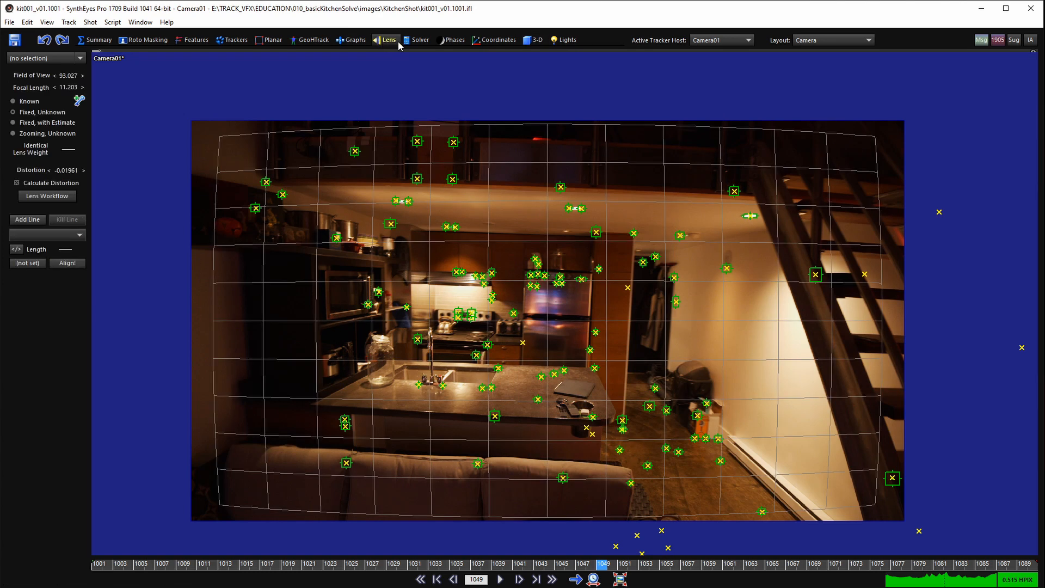
pyautogui.click(417, 40)
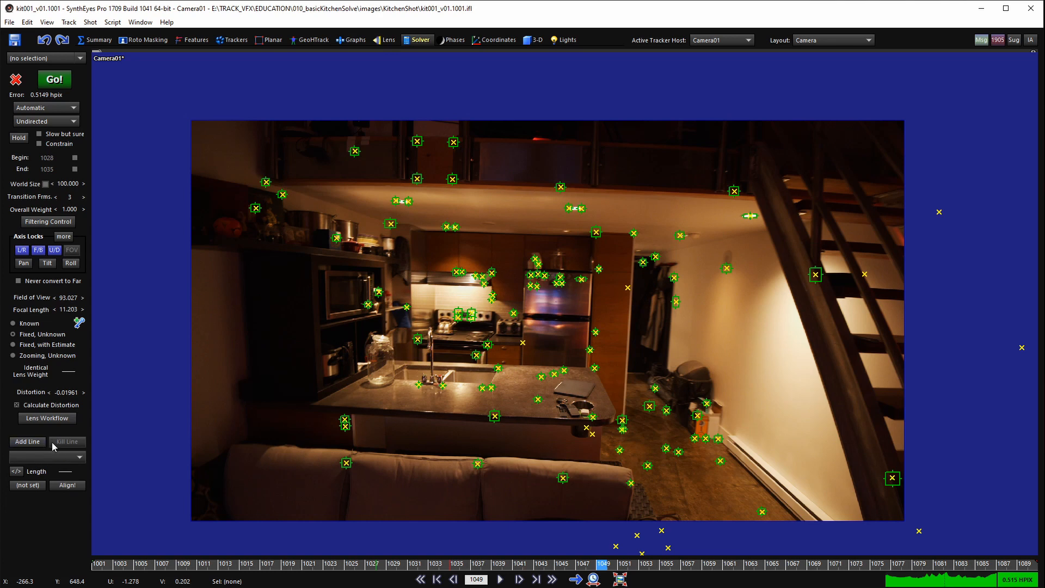
pyautogui.click(381, 40)
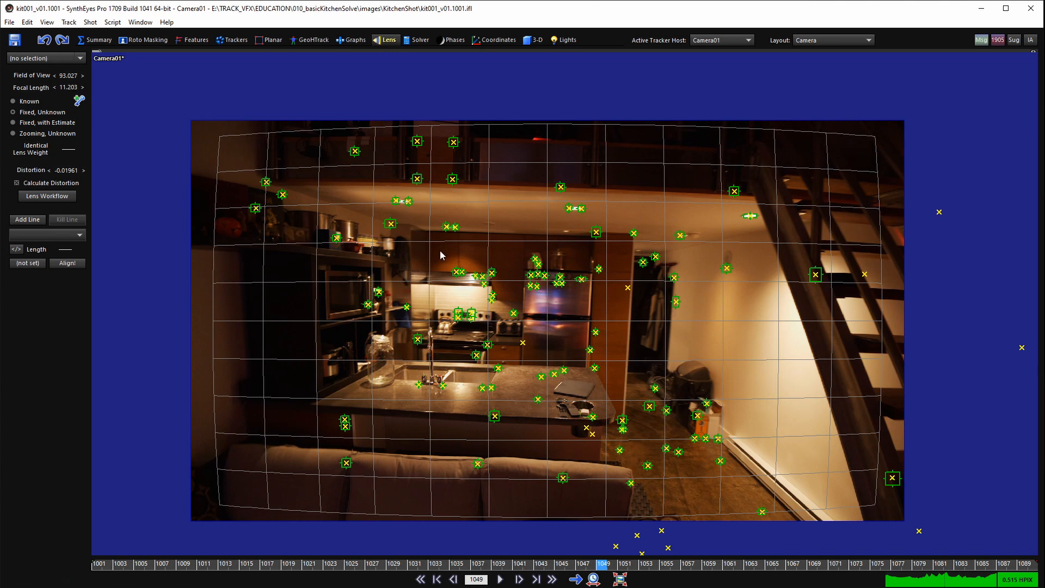
pyautogui.rightClick(828, 153)
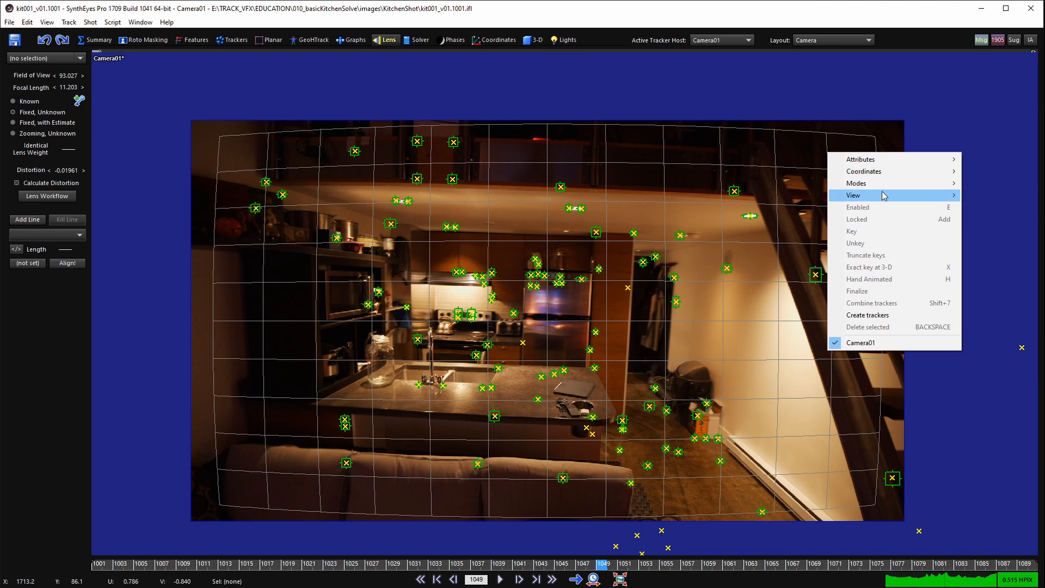
pyautogui.moveTo(882, 198)
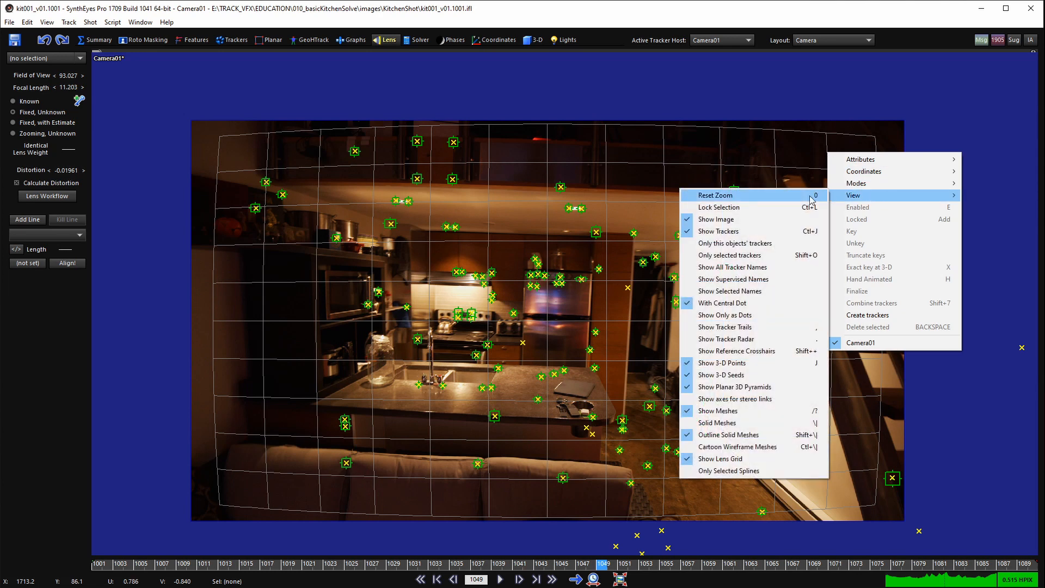
pyautogui.click(741, 458)
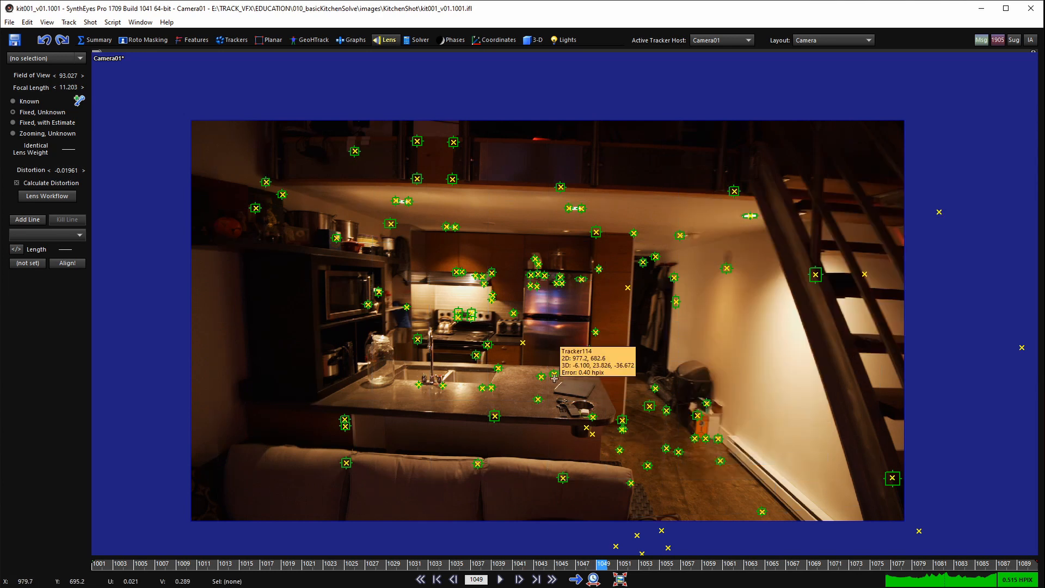
# - Scrub through the shot to frame 1057 and examine how closely the points follow the trackers without the grid
pyautogui.scroll(1, 566, 367)
pyautogui.moveTo(565, 367); pyautogui.dragTo(566, 357, button='middle')
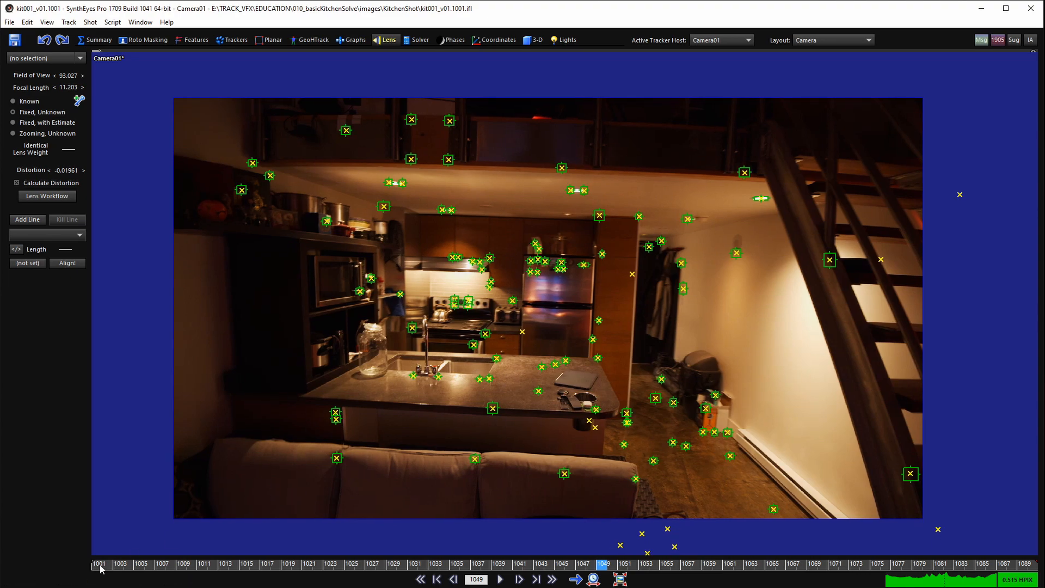
pyautogui.moveTo(101, 566)
pyautogui.mouseDown()
pyautogui.moveTo(816, 566)
pyautogui.moveTo(108, 566)
pyautogui.mouseUp()
pyautogui.moveTo(236, 538); pyautogui.dragTo(591, 536)
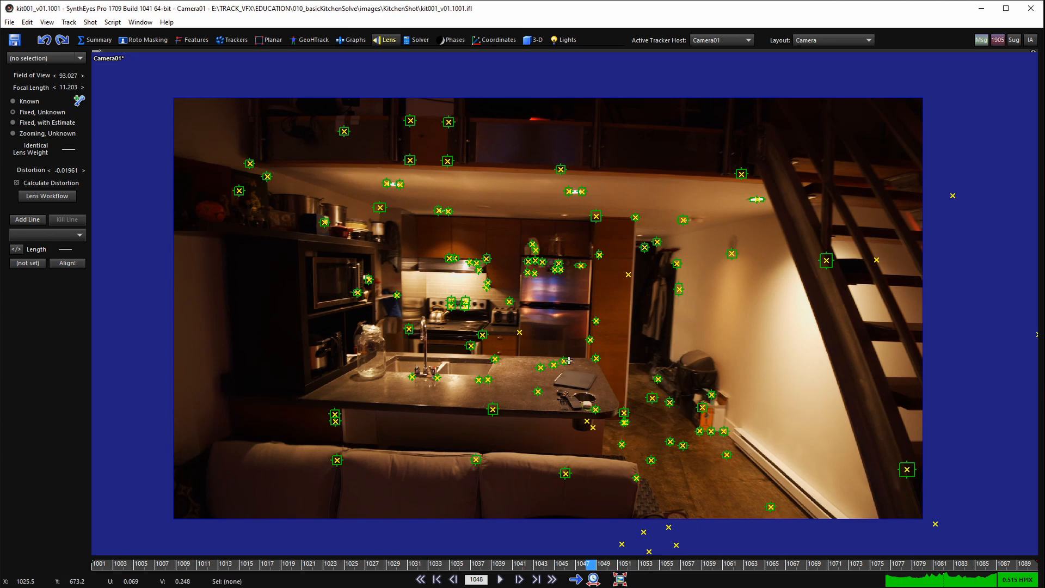
pyautogui.moveTo(405, 571); pyautogui.dragTo(682, 567)
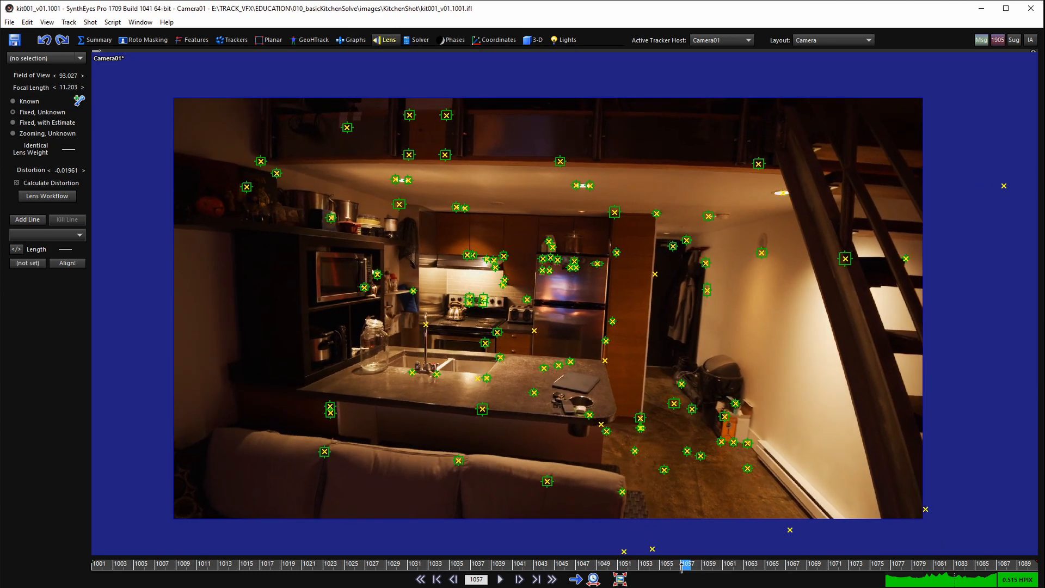
pyautogui.scroll(2, 441, 302)
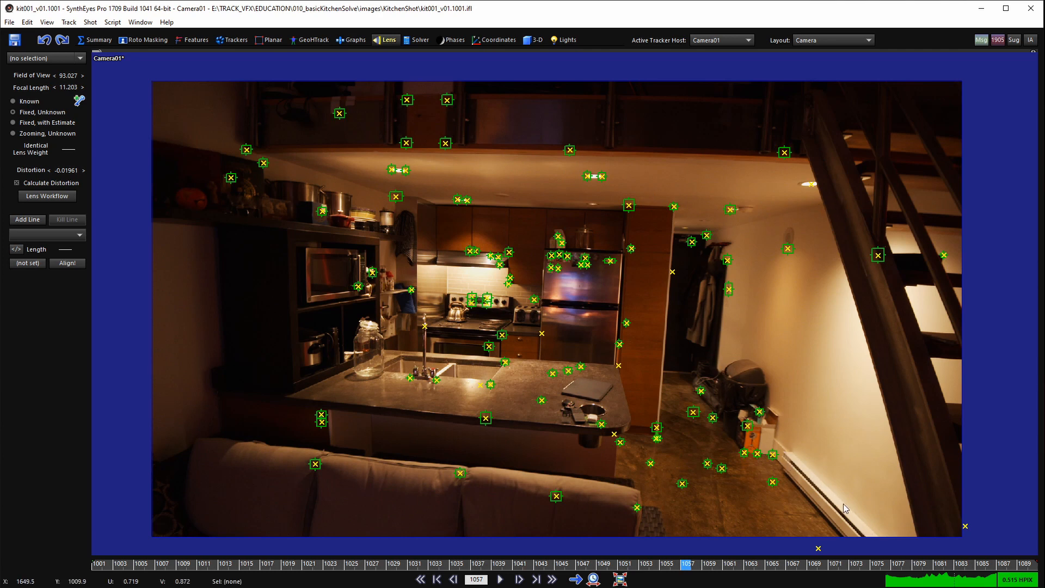
# - Switch to the quad layout and frame the solved points and camera in the Top and Left views
pyautogui.scroll(2, 411, 360)
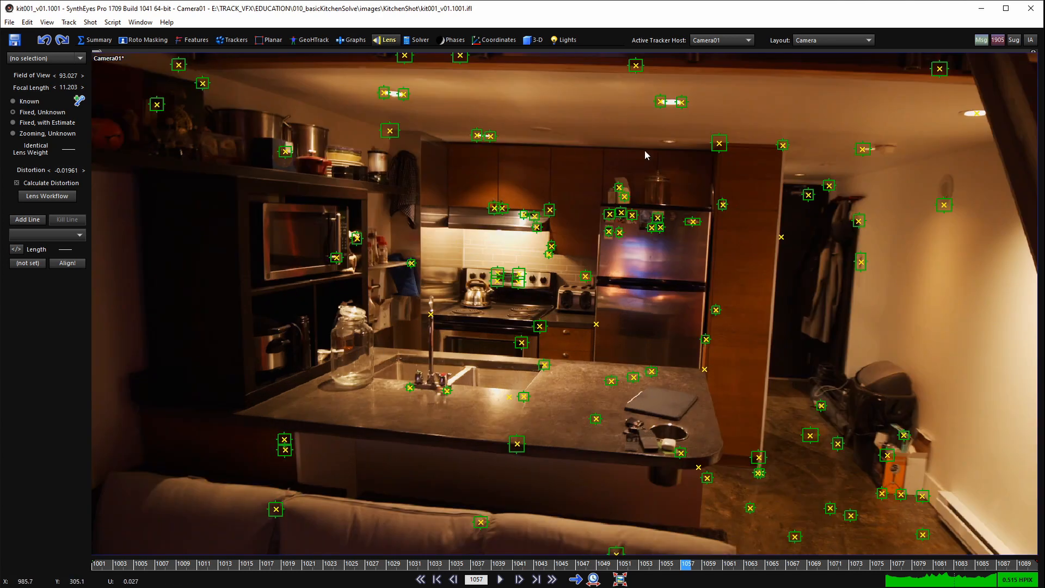
pyautogui.scroll(-3, 572, 188)
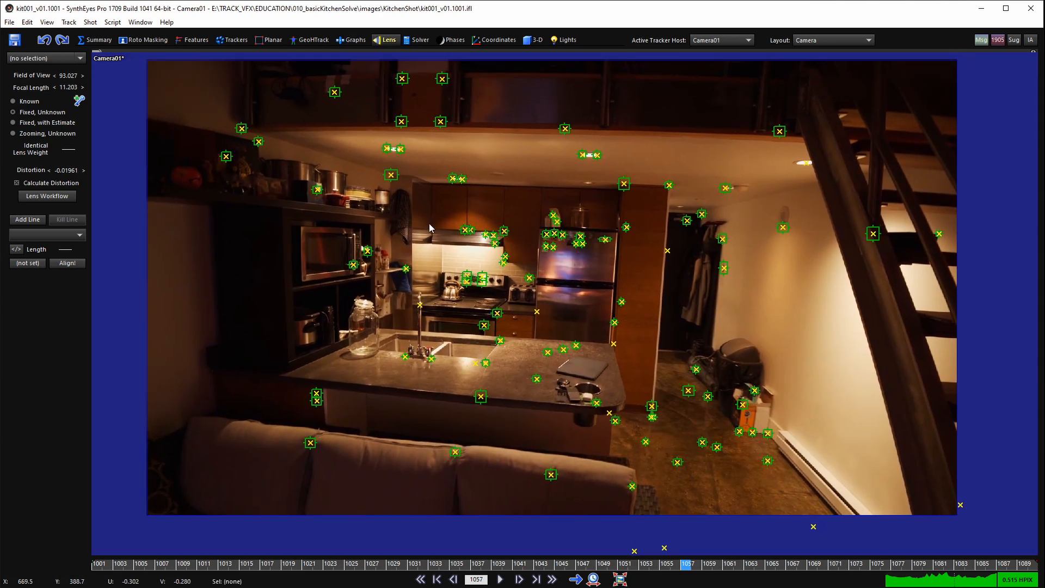
pyautogui.press('7')
pyautogui.scroll(-4, 317, 168)
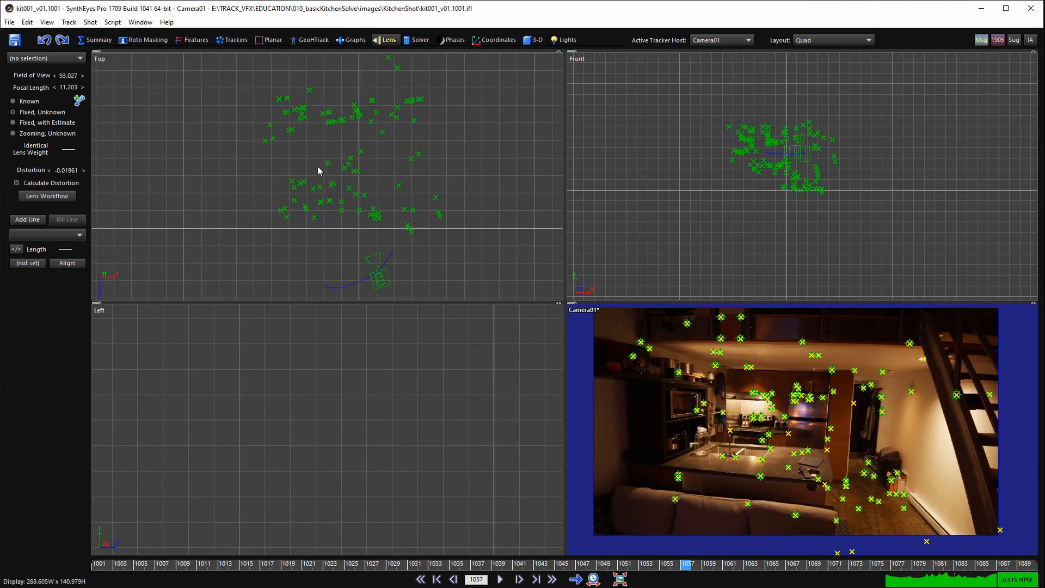
pyautogui.scroll(-2, 317, 172)
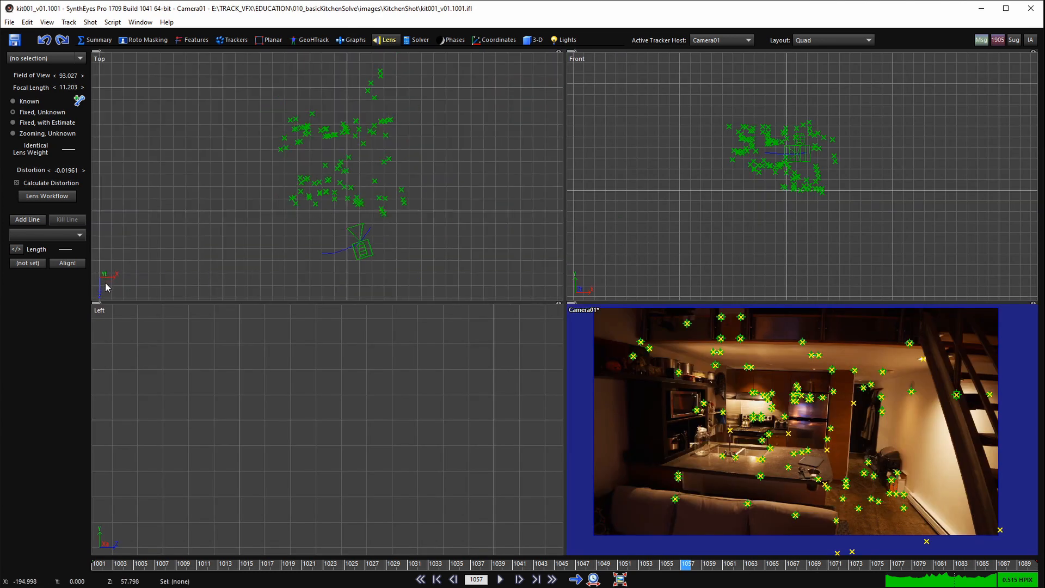
pyautogui.scroll(-6, 185, 510)
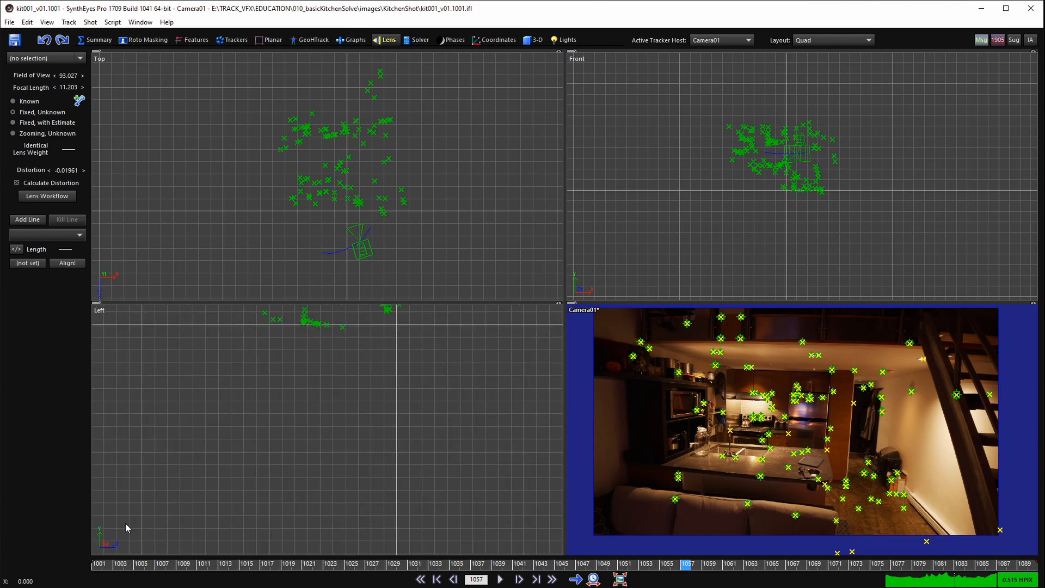
pyautogui.scroll(3, 242, 380)
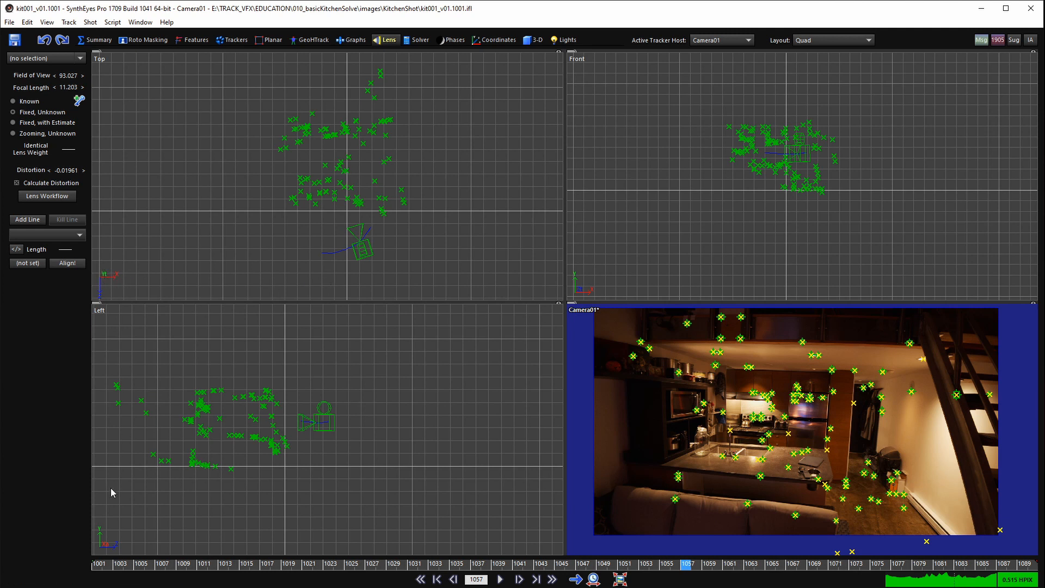
# - Compare the orientation of the point cloud and camera path in the Top view with the room in the camera view
pyautogui.scroll(1, 789, 416)
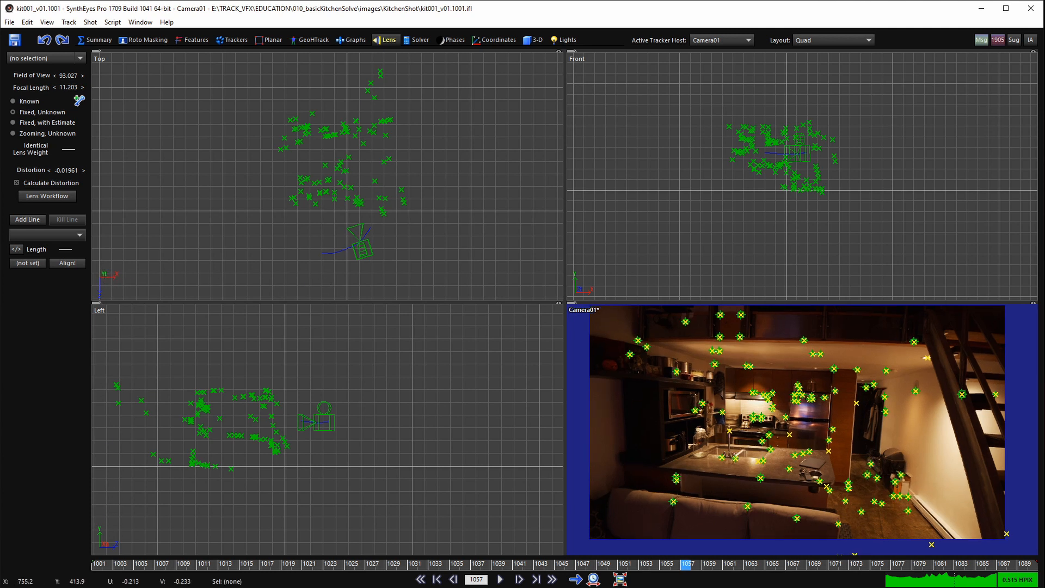
pyautogui.scroll(-1, 786, 415)
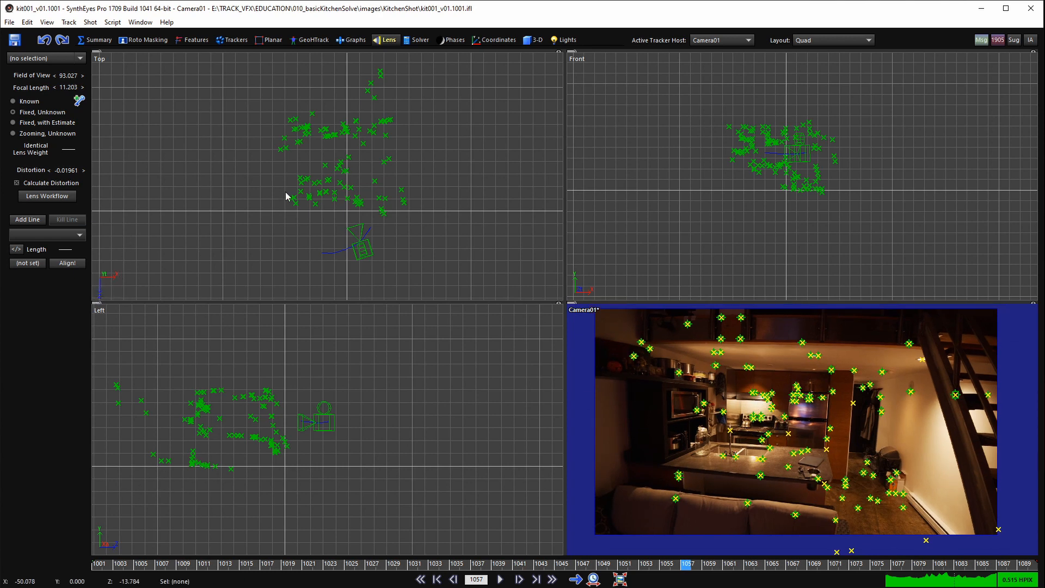
pyautogui.scroll(2, 298, 158)
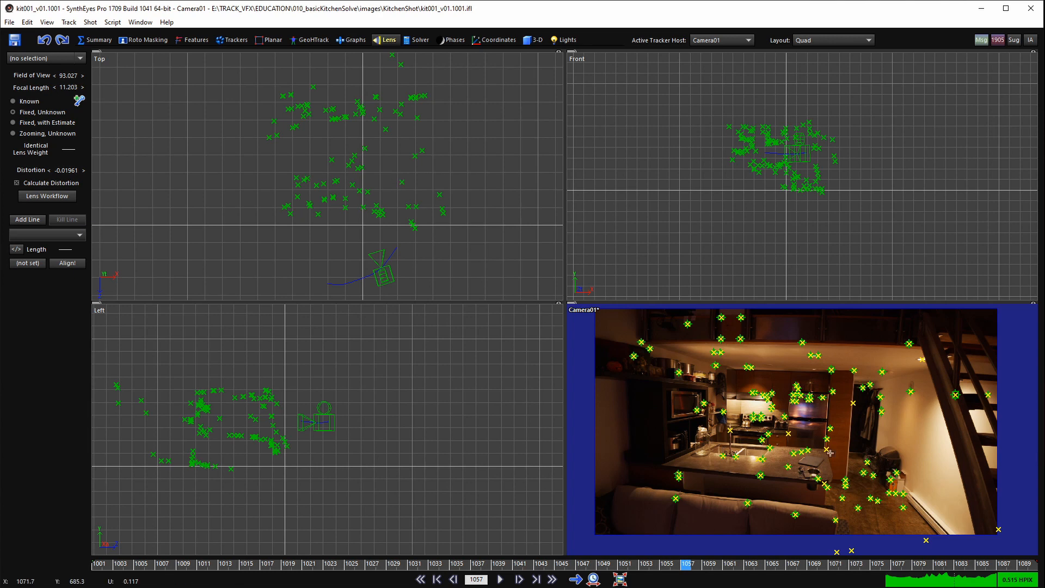
pyautogui.scroll(-2, 335, 235)
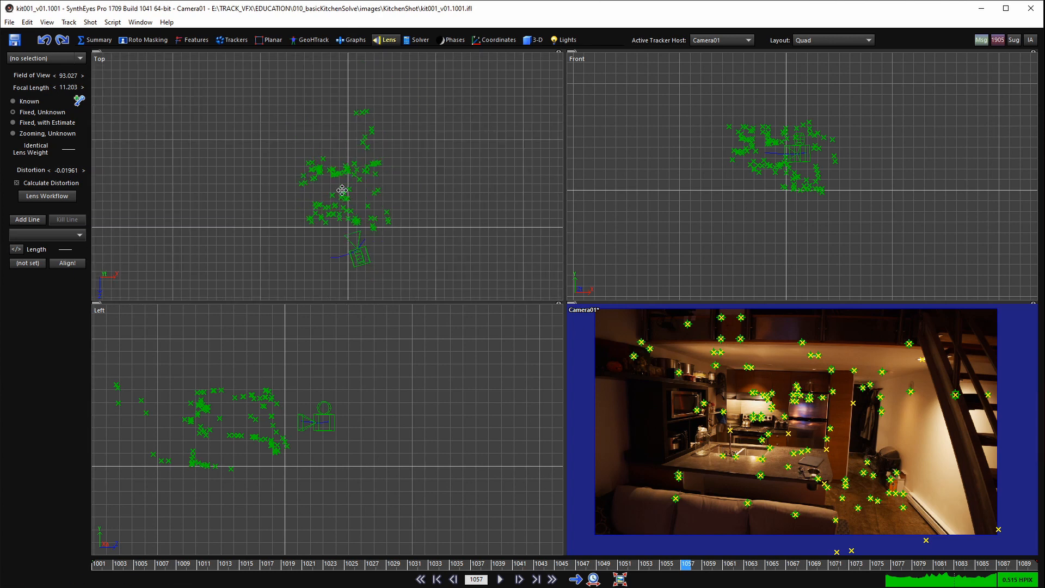
pyautogui.scroll(2, 313, 249)
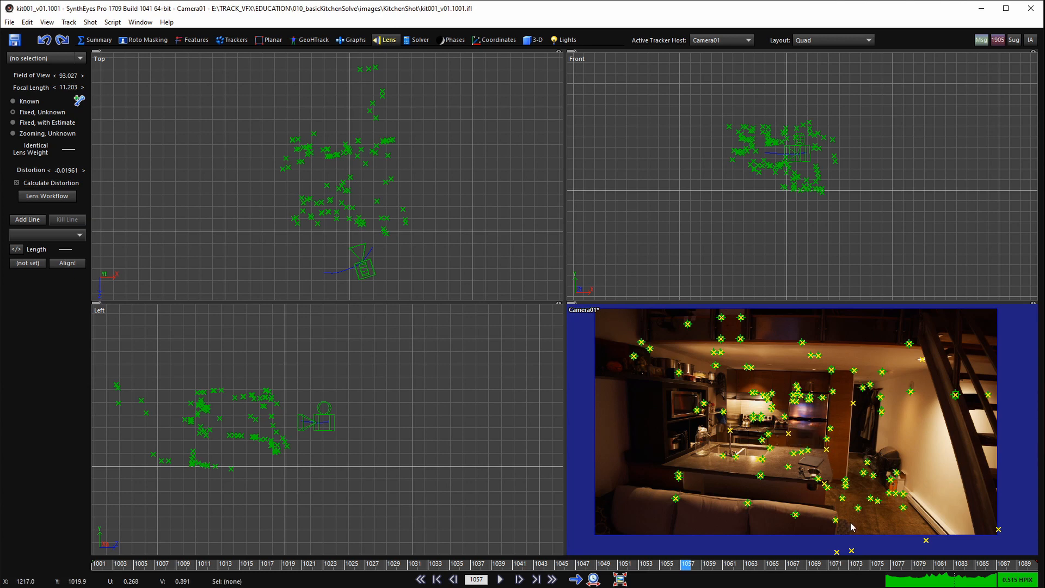
pyautogui.scroll(1, 825, 461)
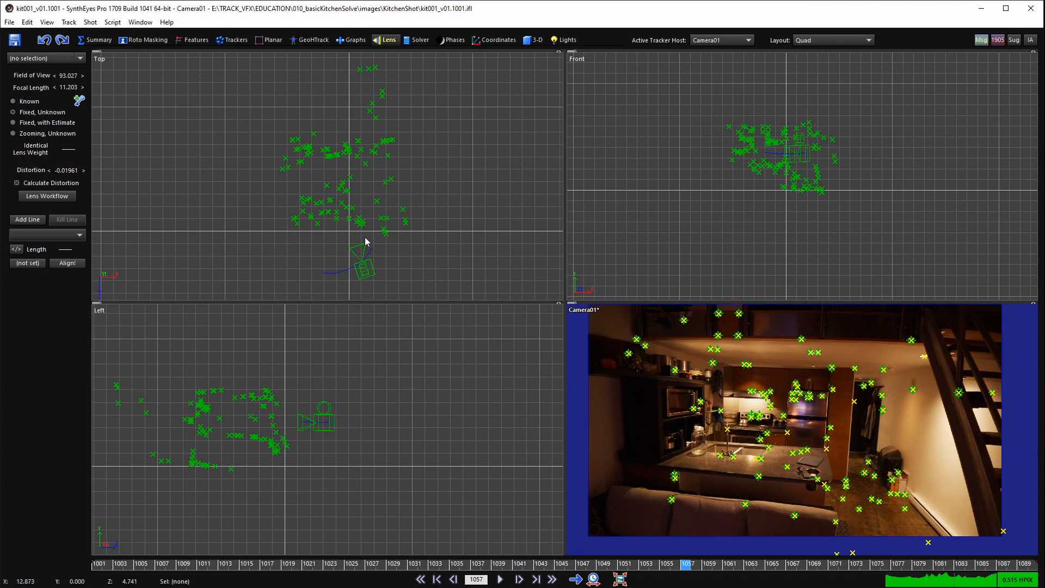
pyautogui.scroll(2, 343, 229)
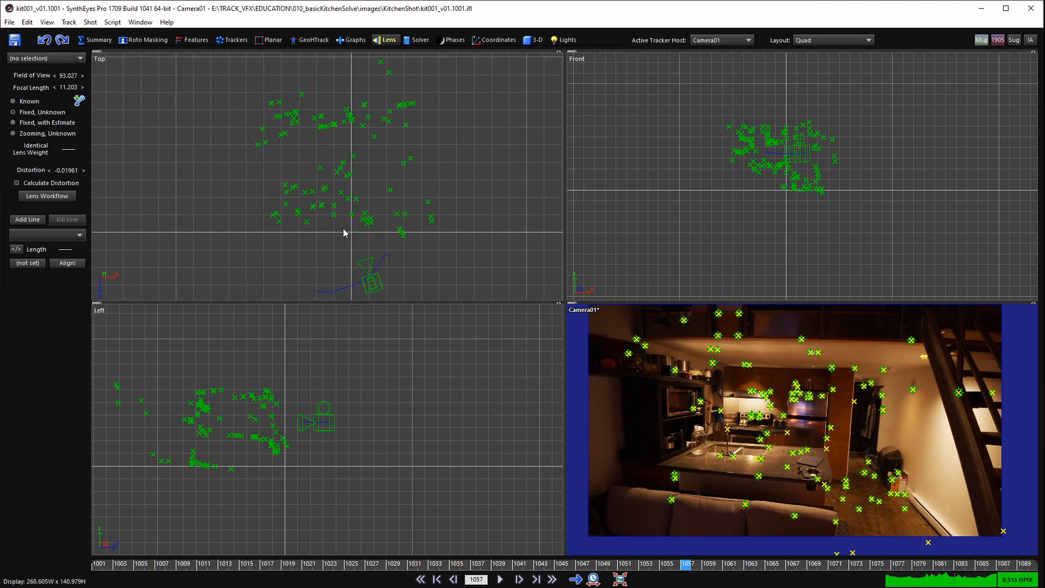
pyautogui.scroll(1, 346, 222)
pyautogui.moveTo(360, 230); pyautogui.dragTo(305, 219, button='middle')
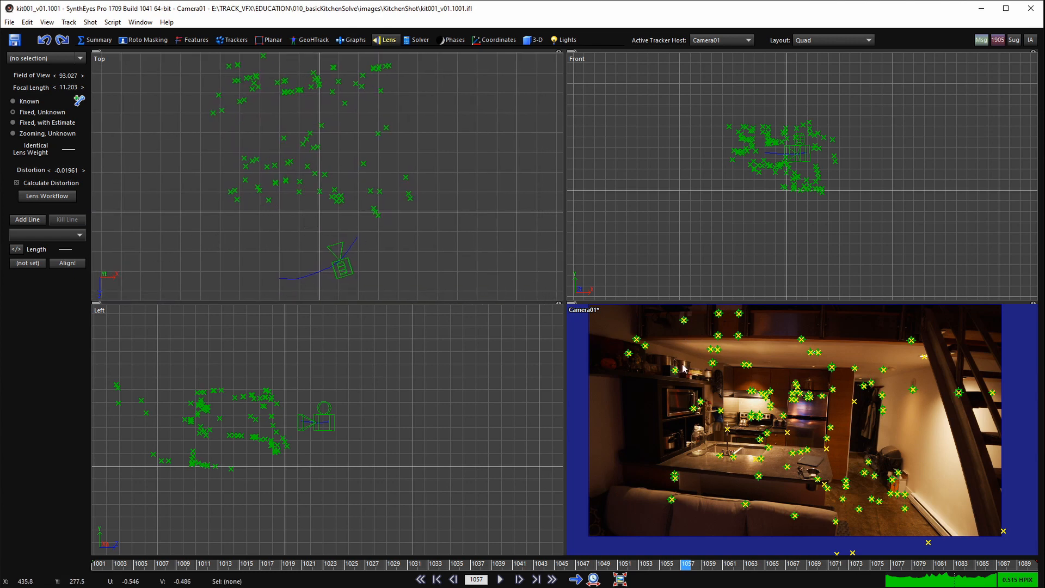
# - Show only the camera view and add a lens alignment line along the ceiling edge above the kitchen shelves, oriented On Z Axis
pyautogui.press('c')
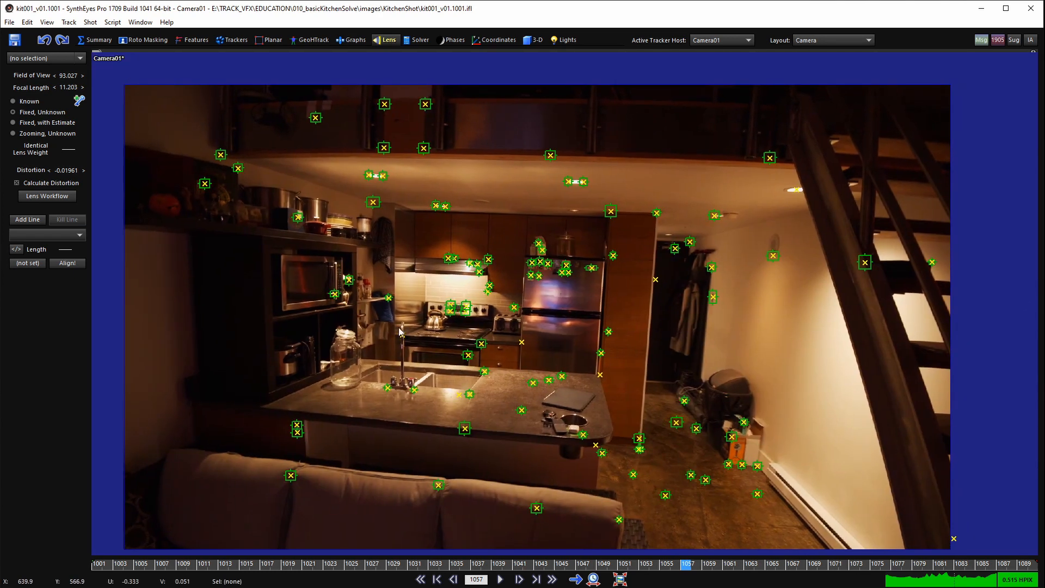
pyautogui.click(26, 222)
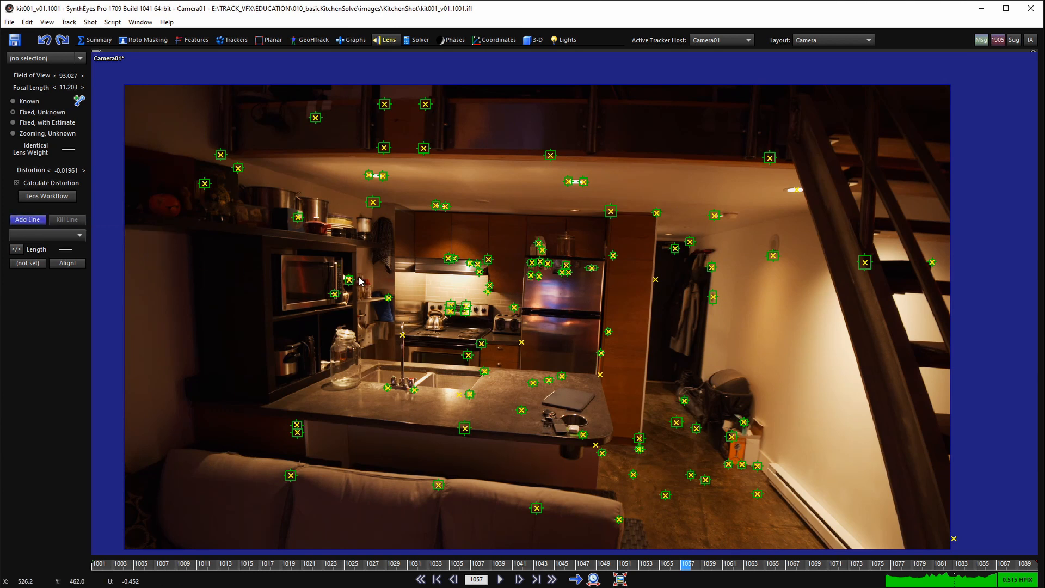
pyautogui.scroll(2, 368, 261)
pyautogui.moveTo(332, 297); pyautogui.dragTo(465, 415, button='middle')
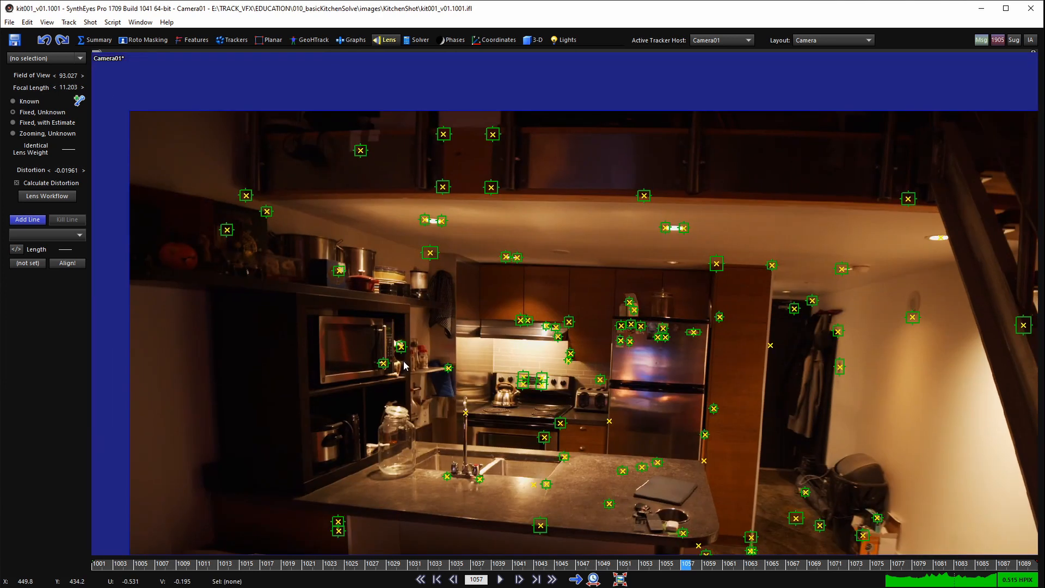
pyautogui.scroll(3, 449, 389)
pyautogui.moveTo(325, 239); pyautogui.dragTo(354, 274, button='middle')
pyautogui.scroll(1, 353, 272)
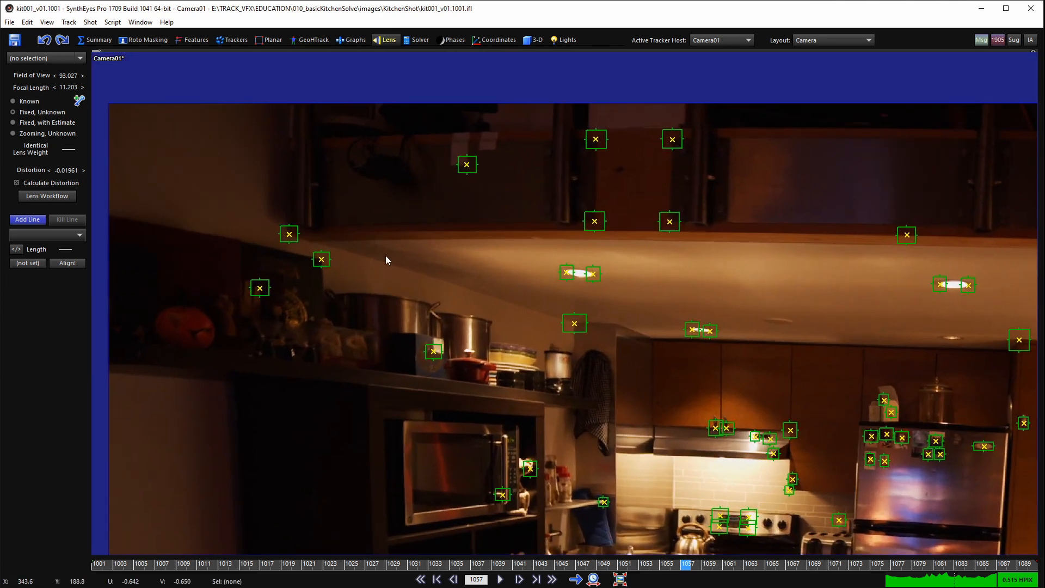
pyautogui.moveTo(318, 243); pyautogui.dragTo(581, 326)
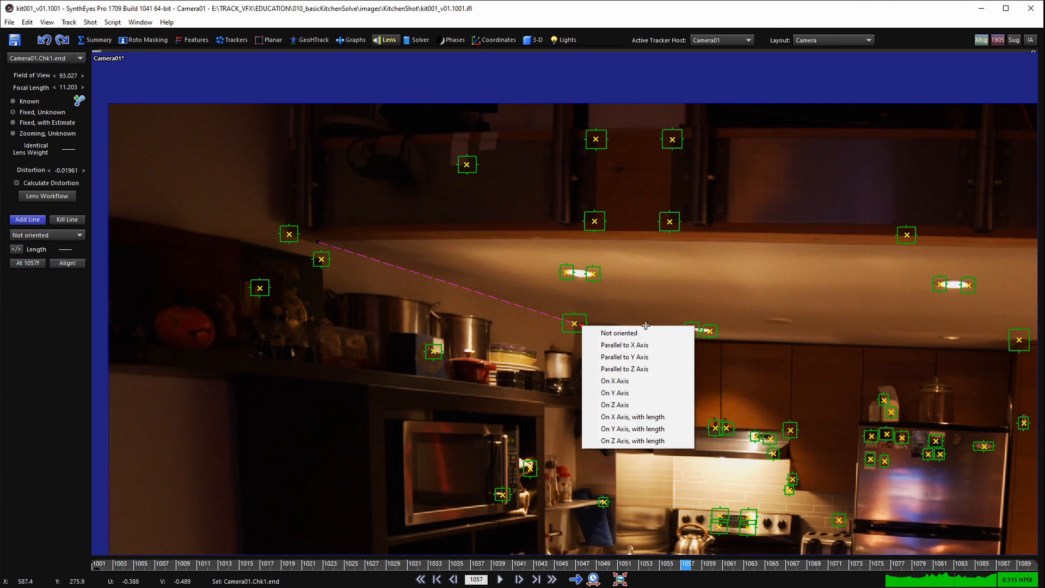
pyautogui.click(630, 404)
# - Examine the counter, walls, floor and ceiling in the camera view for further straight edges that can serve as alignment lines
pyautogui.scroll(-3, 544, 321)
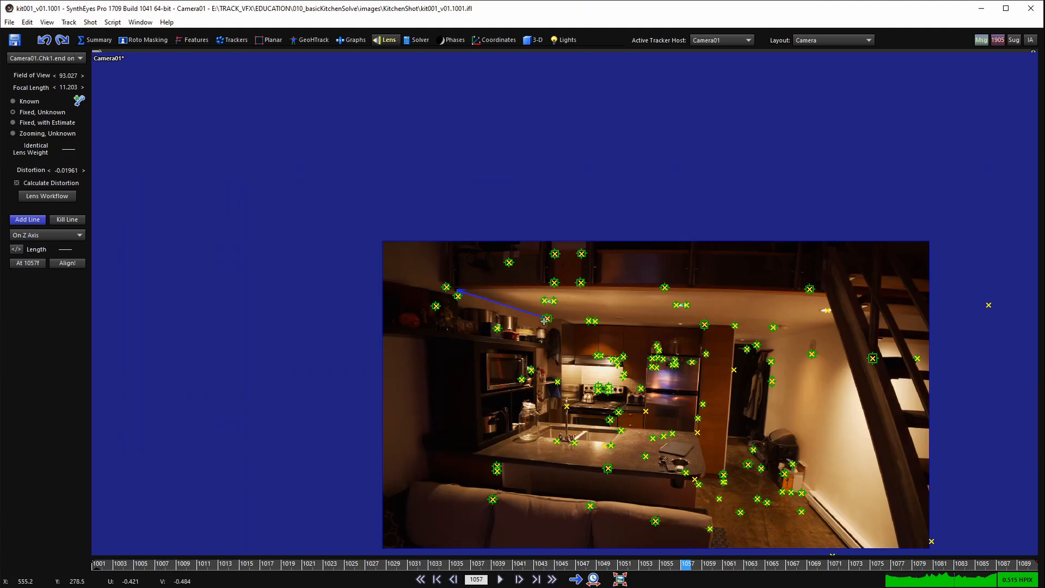
pyautogui.scroll(3, 818, 331)
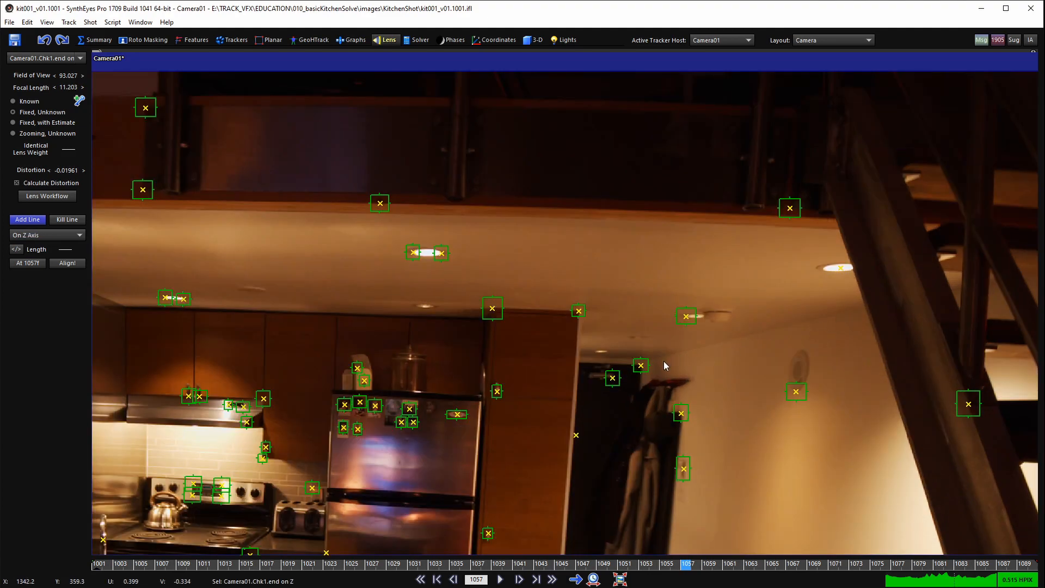
pyautogui.scroll(-2, 682, 316)
pyautogui.moveTo(685, 288); pyautogui.dragTo(643, 129, button='middle')
pyautogui.moveTo(557, 344); pyautogui.dragTo(621, 413, button='middle')
pyautogui.scroll(3, 604, 376)
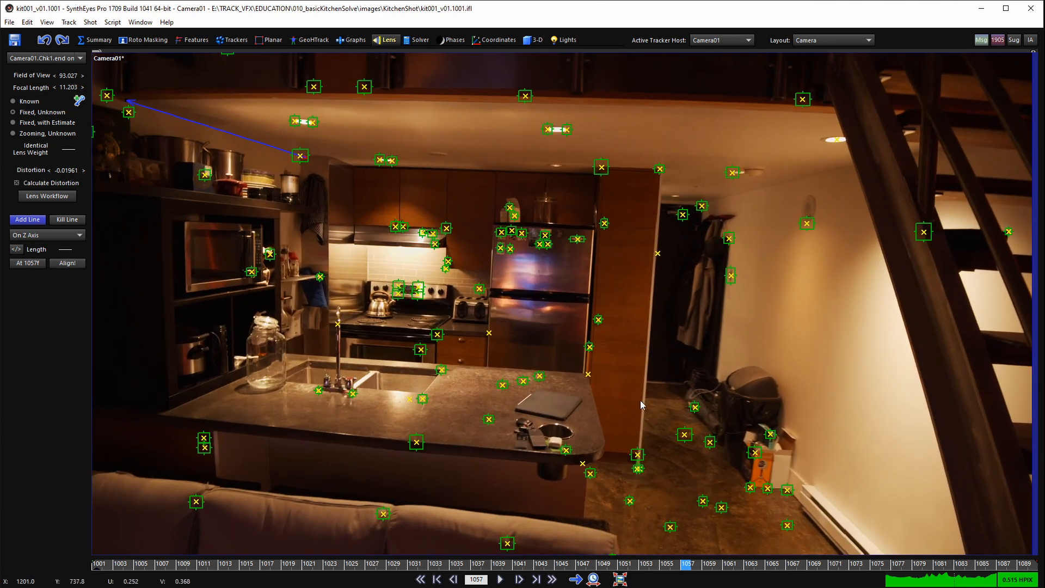
pyautogui.moveTo(468, 321); pyautogui.dragTo(633, 289, button='middle')
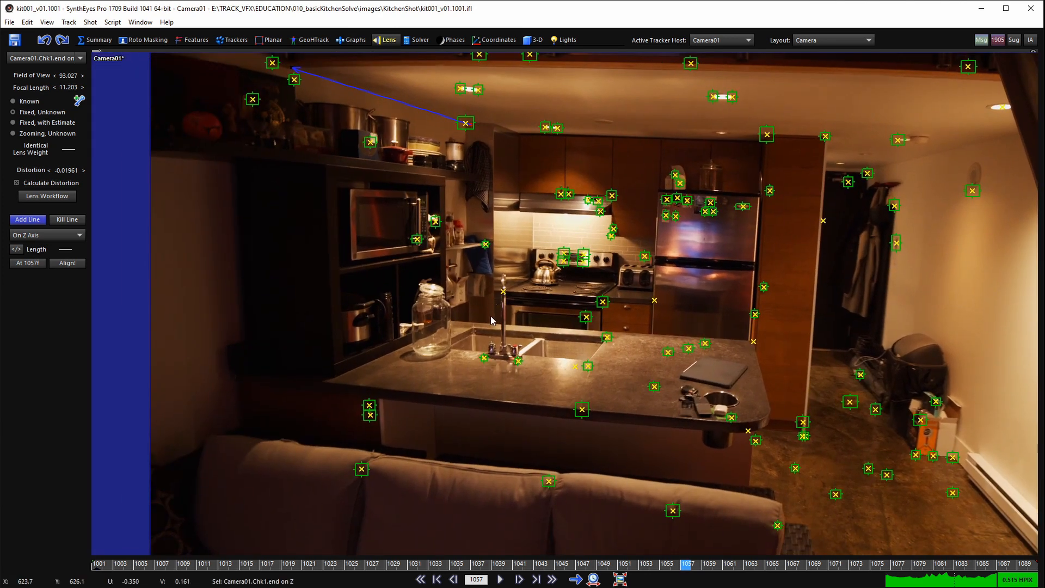
pyautogui.scroll(-3, 470, 231)
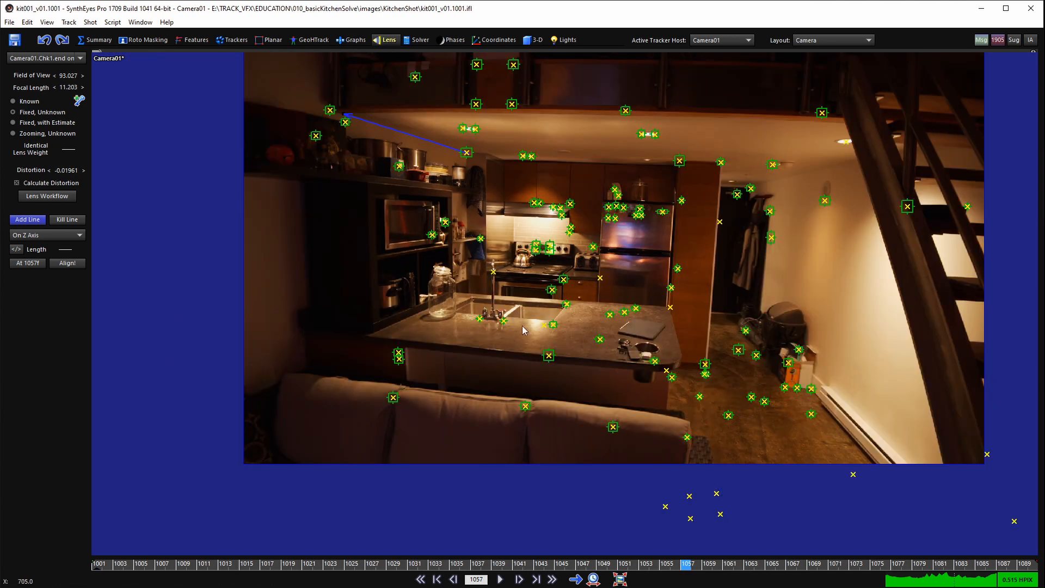
pyautogui.scroll(3, 560, 202)
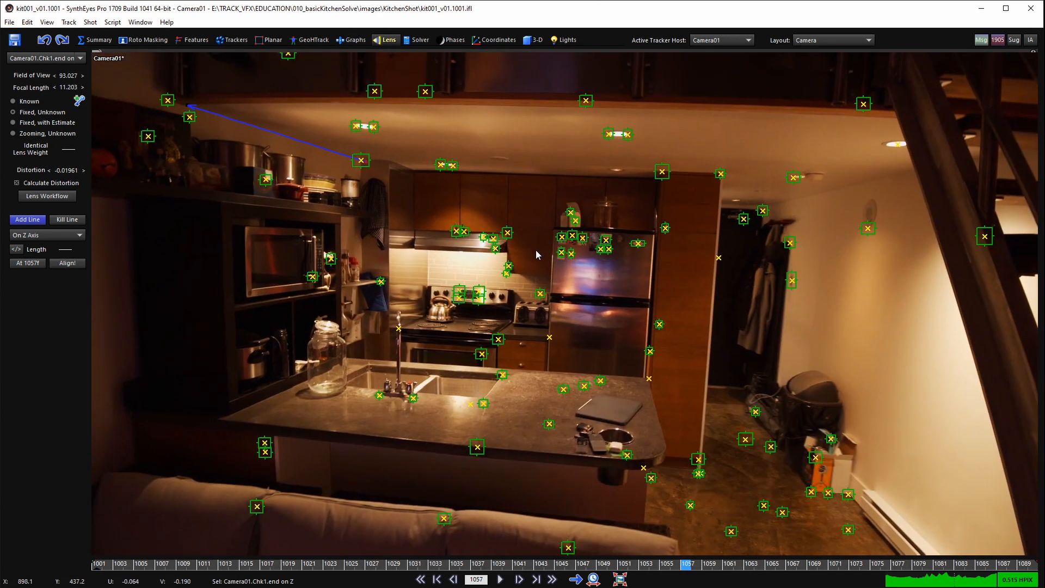
pyautogui.scroll(-3, 535, 249)
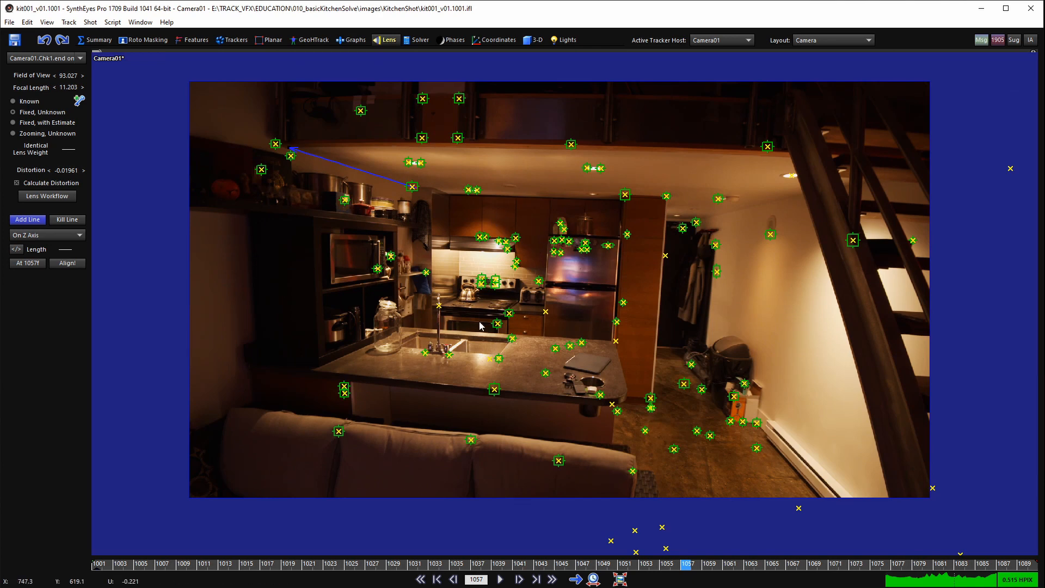
pyautogui.scroll(2, 512, 358)
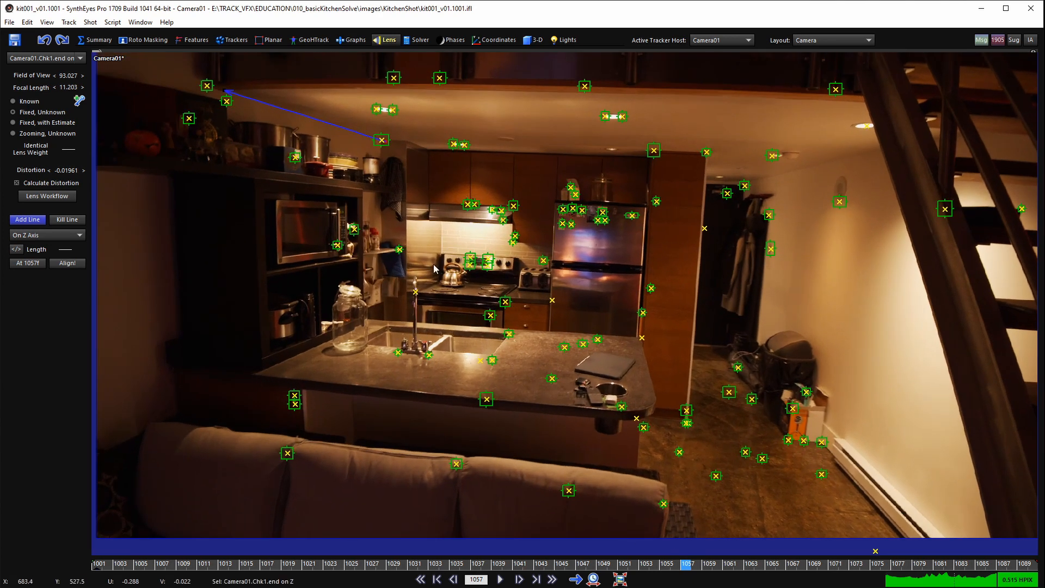
pyautogui.scroll(-4, 605, 195)
pyautogui.moveTo(596, 191); pyautogui.dragTo(554, 318, button='middle')
pyautogui.scroll(5, 538, 302)
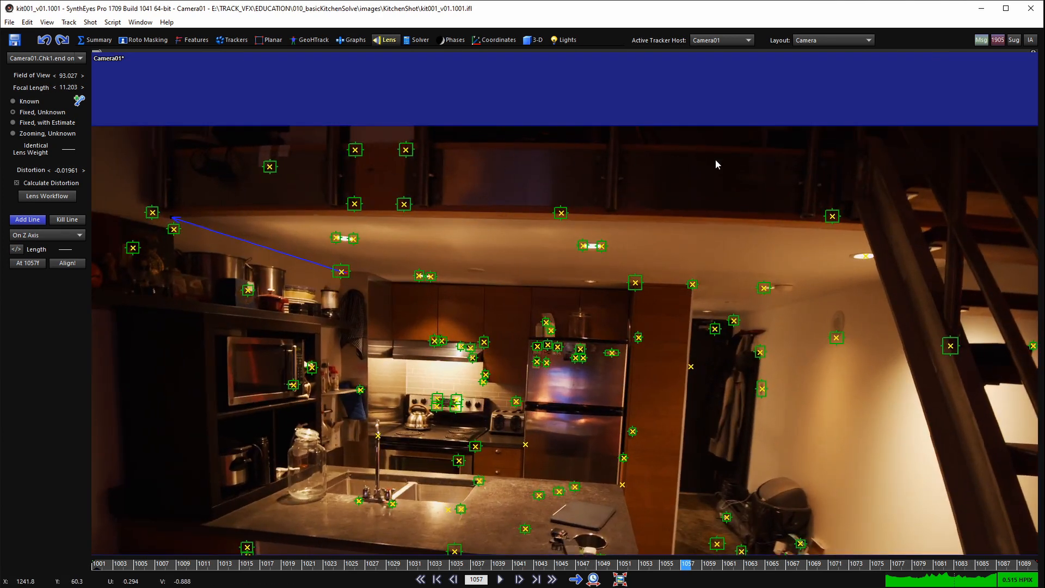
pyautogui.scroll(-4, 602, 192)
pyautogui.scroll(3, 527, 210)
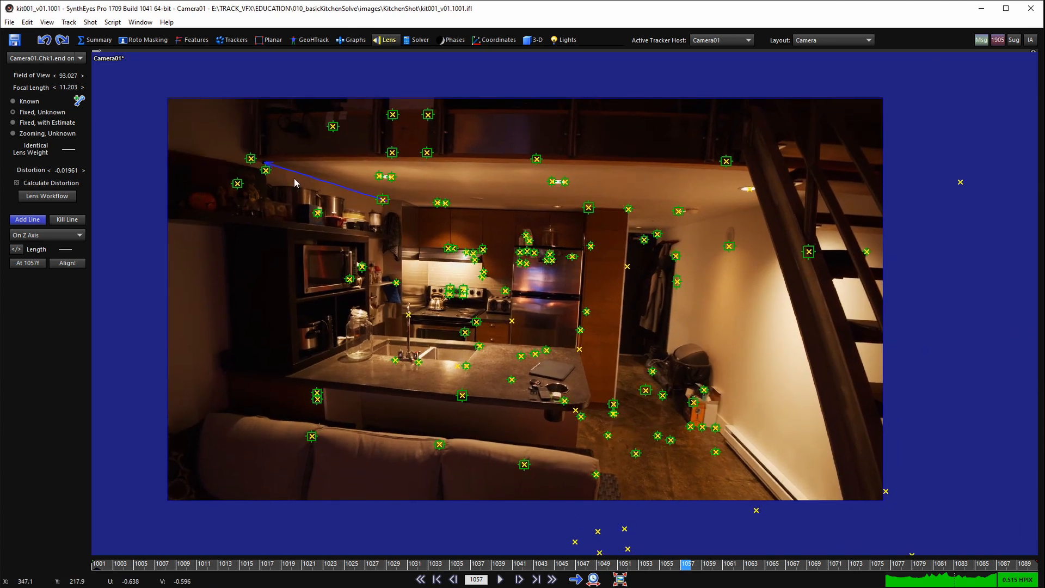
# - Add a second alignment line along the ceiling edge of the wall beside the stairs, oriented Parallel to Z Axis
pyautogui.scroll(3, 739, 207)
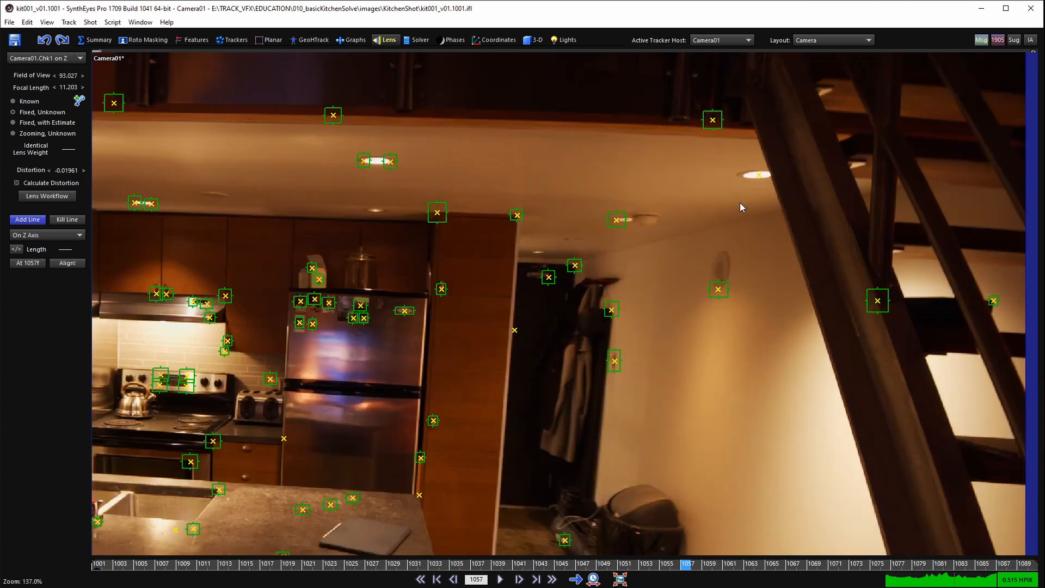
pyautogui.scroll(2, 740, 207)
pyautogui.moveTo(535, 275); pyautogui.dragTo(484, 288, button='middle')
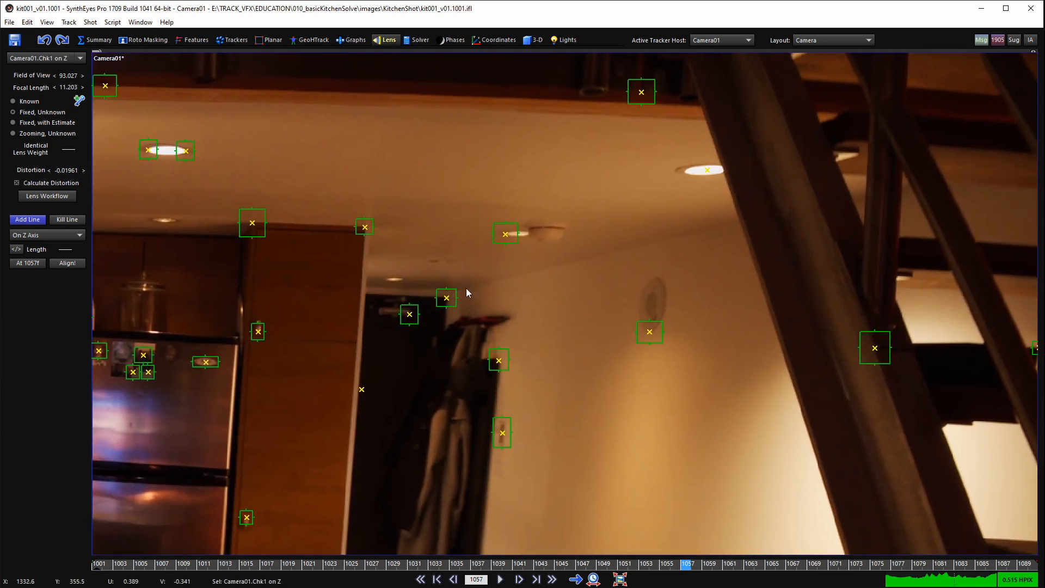
pyautogui.moveTo(466, 288); pyautogui.dragTo(555, 267)
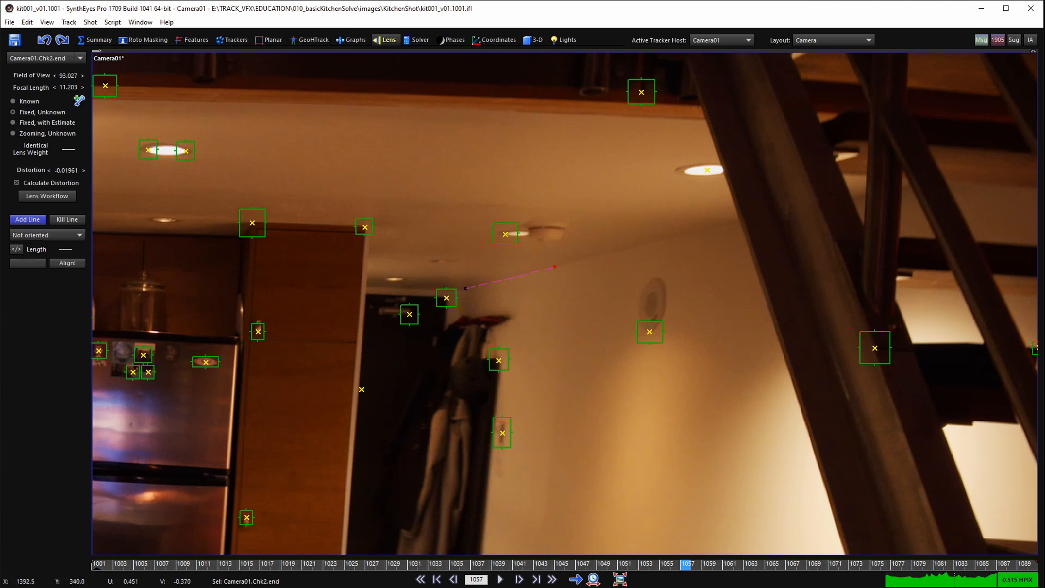
pyautogui.rightClick(898, 187)
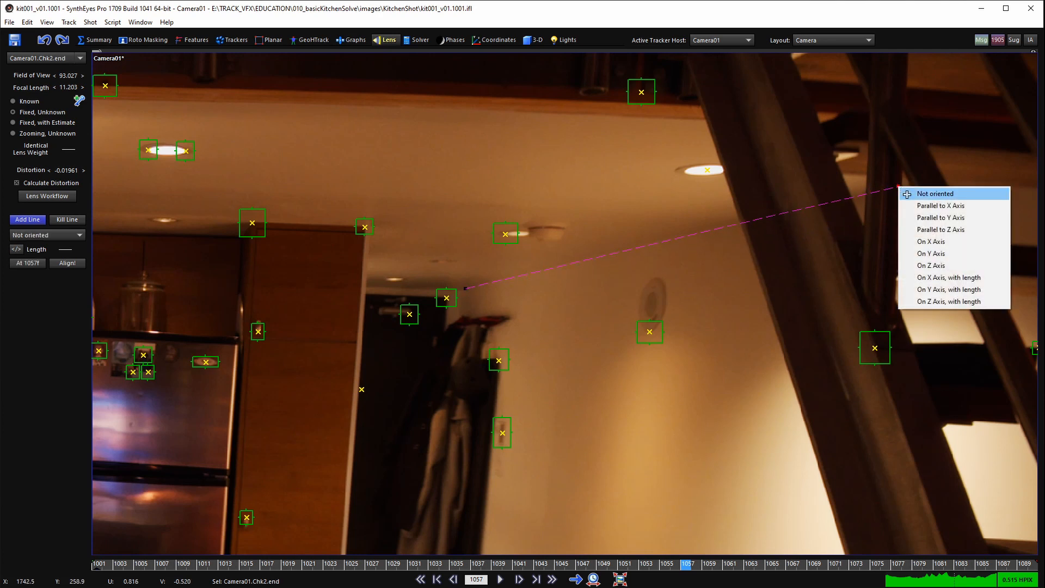
pyautogui.click(948, 231)
pyautogui.scroll(-5, 626, 244)
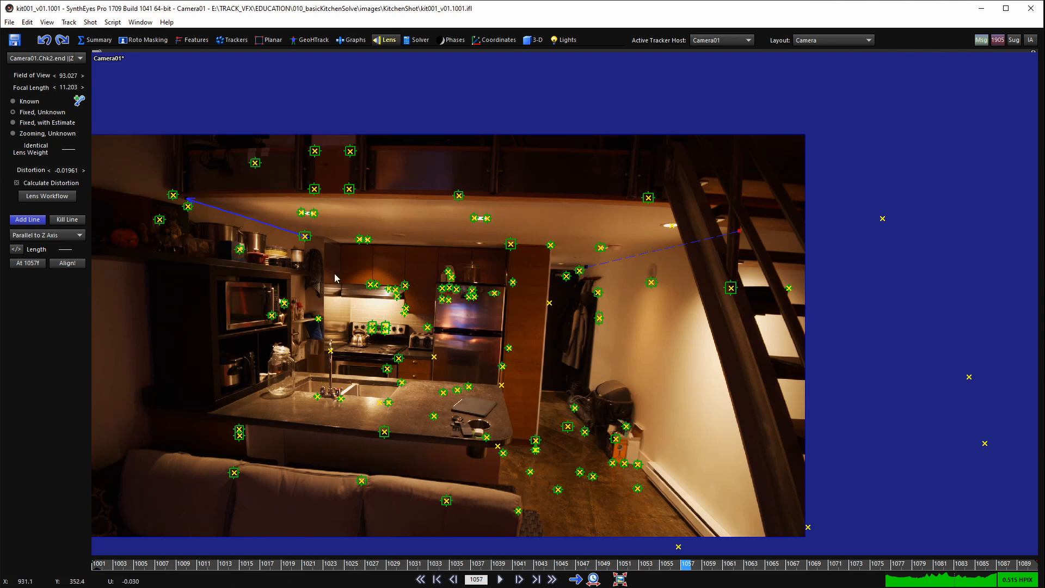
pyautogui.scroll(4, 227, 221)
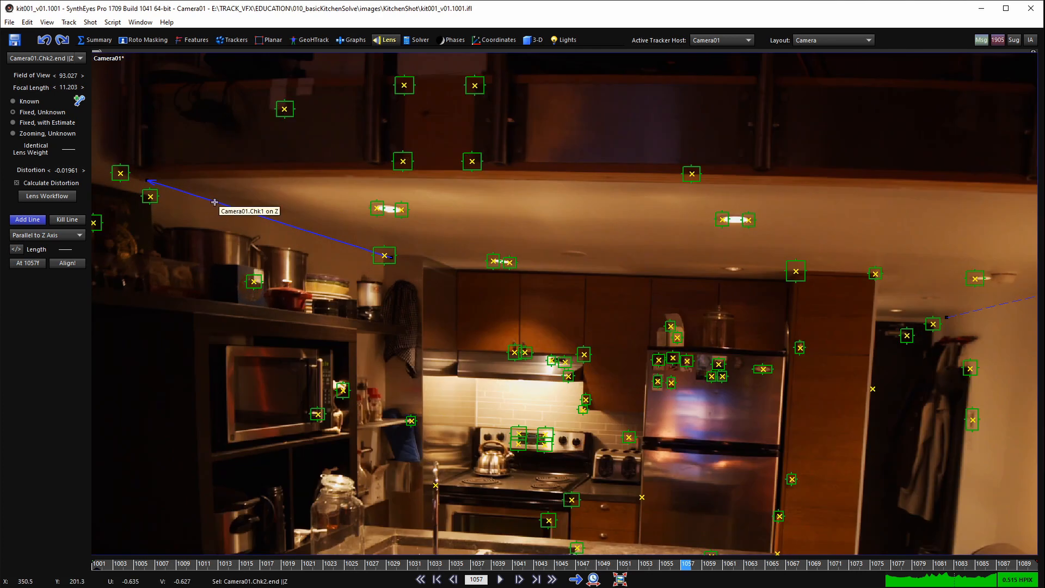
# - Select the alignment line along the ceiling edge above the kitchen shelves and check its axis orientation
pyautogui.click(215, 201)
pyautogui.rightClick(215, 202)
pyautogui.click(207, 199)
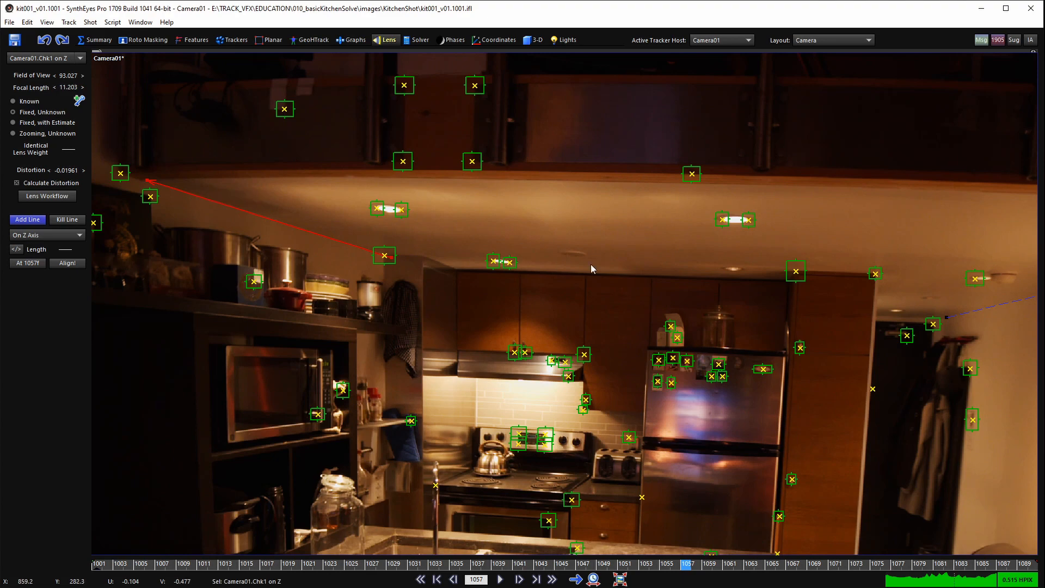
# - Add a third alignment line along the baseboard heater at the foot of the stair-side wall, oriented Parallel to Z Axis
pyautogui.moveTo(615, 265); pyautogui.dragTo(325, 236, button='middle')
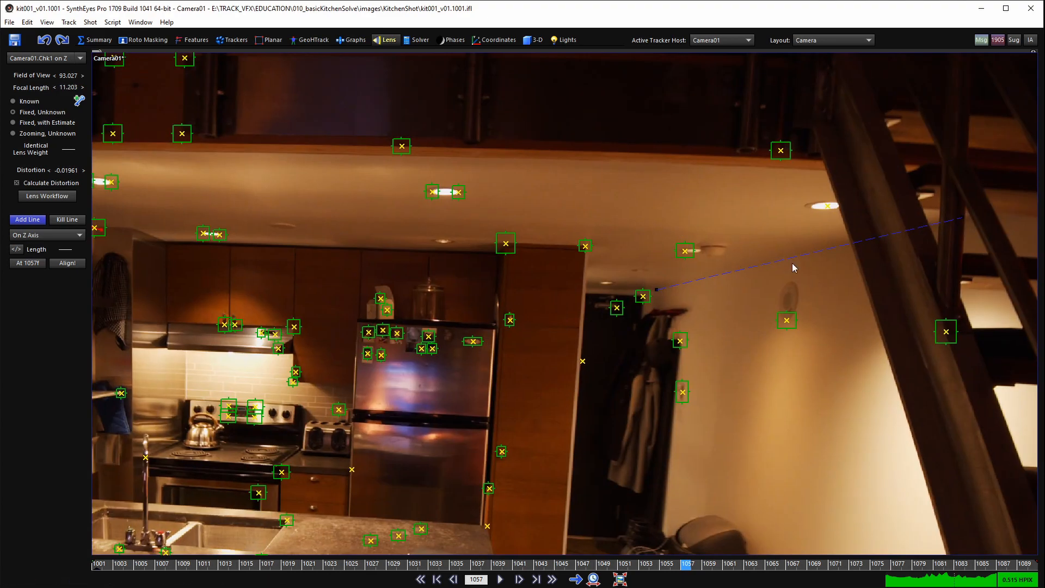
pyautogui.scroll(-2, 753, 262)
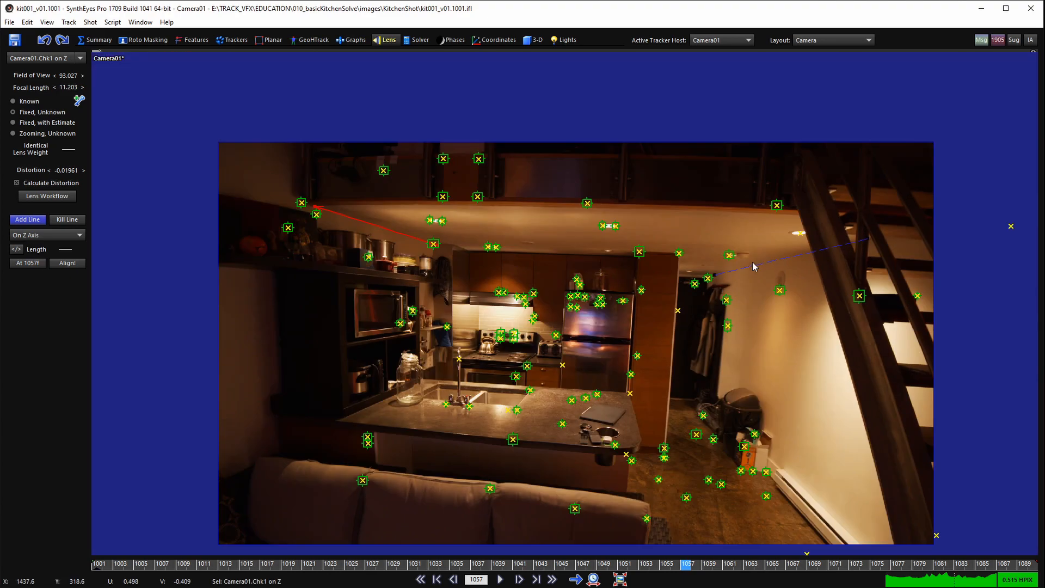
pyautogui.moveTo(751, 357); pyautogui.dragTo(569, 240, button='middle')
pyautogui.scroll(3, 627, 370)
pyautogui.moveTo(595, 382); pyautogui.dragTo(512, 259, button='middle')
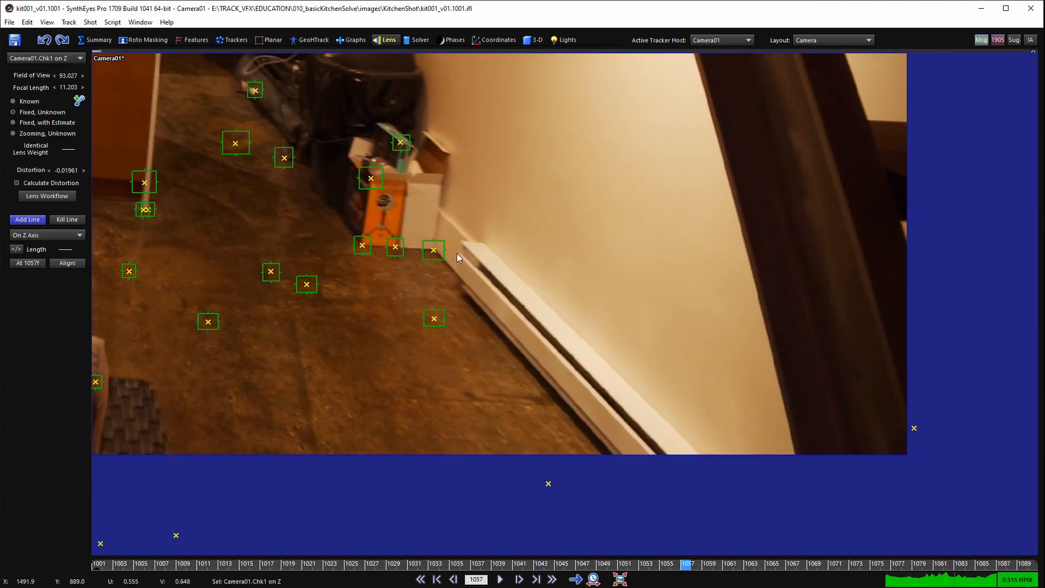
pyautogui.moveTo(460, 254)
pyautogui.mouseDown()
pyautogui.moveTo(712, 499)
pyautogui.moveTo(708, 512)
pyautogui.mouseUp()
pyautogui.rightClick(709, 512)
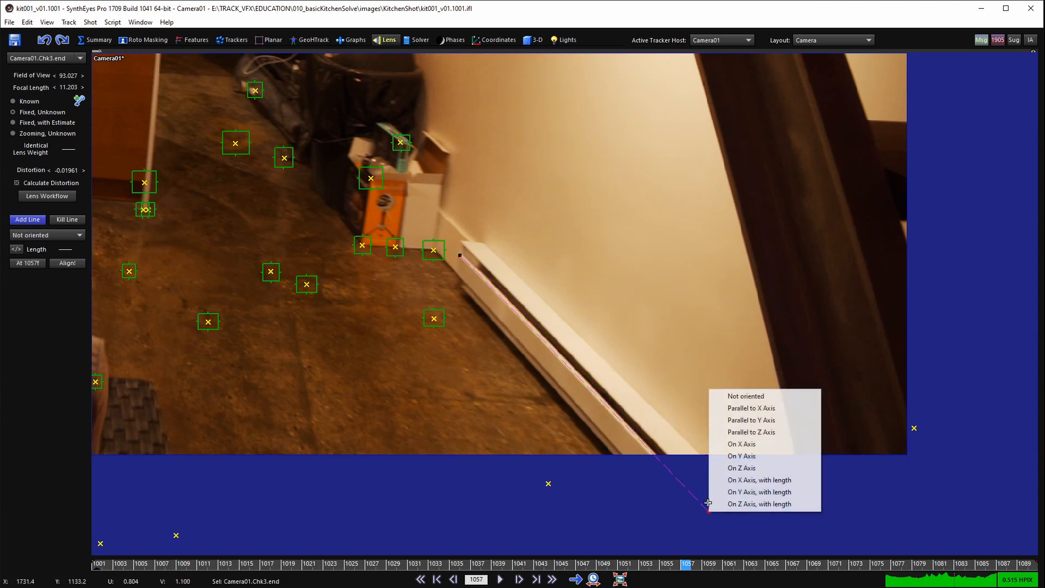
pyautogui.click(761, 432)
# - Add a fourth alignment line where the kitchen counter meets the dark shelving unit, oriented Parallel to Z Axis
pyautogui.scroll(-4, 384, 324)
pyautogui.scroll(8, 384, 324)
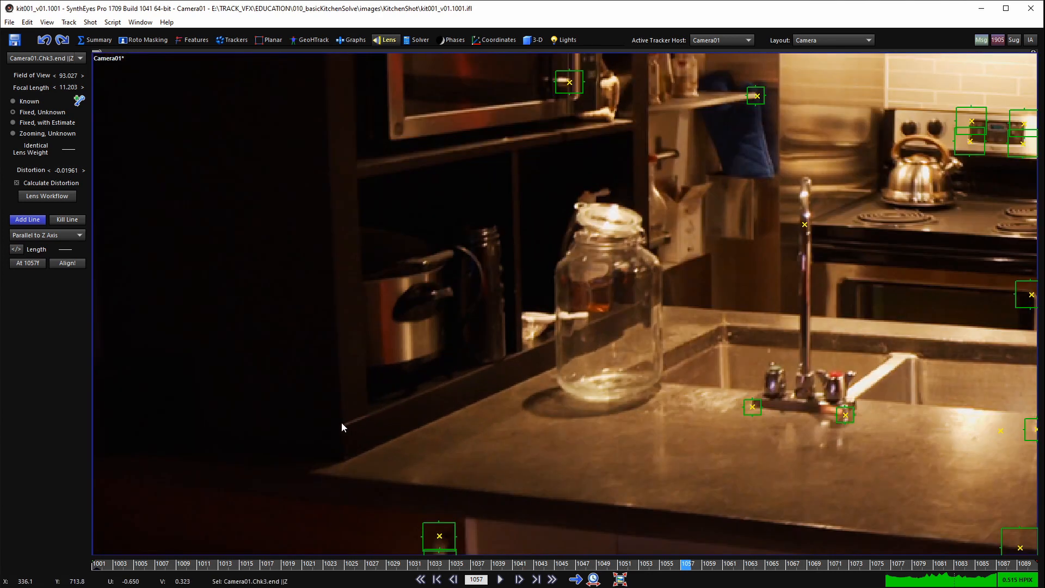
pyautogui.moveTo(342, 424); pyautogui.dragTo(632, 309)
pyautogui.rightClick(633, 308)
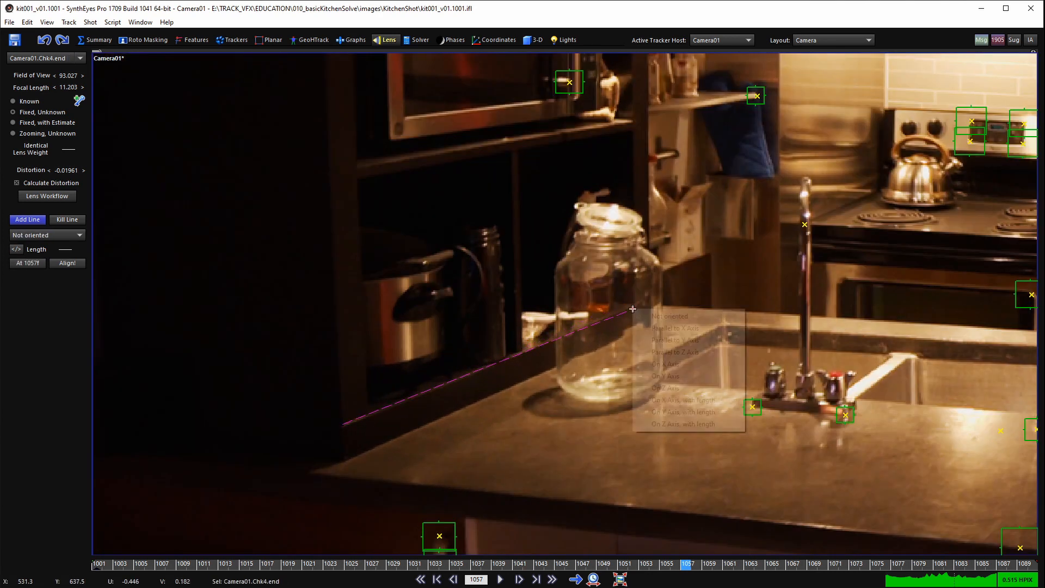
pyautogui.click(676, 351)
pyautogui.scroll(-8, 676, 351)
# - Add an alignment line spanning the wooden ceiling beam below the loft railing, from the shelf-side wall to the stairs, oriented On X Axis
pyautogui.scroll(-3, 458, 255)
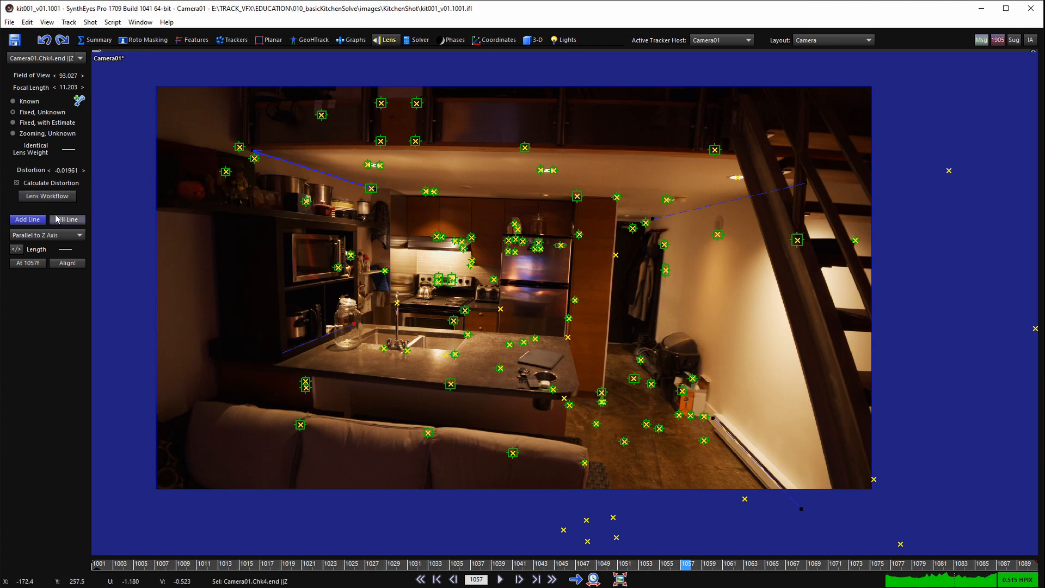
pyautogui.scroll(2, 613, 254)
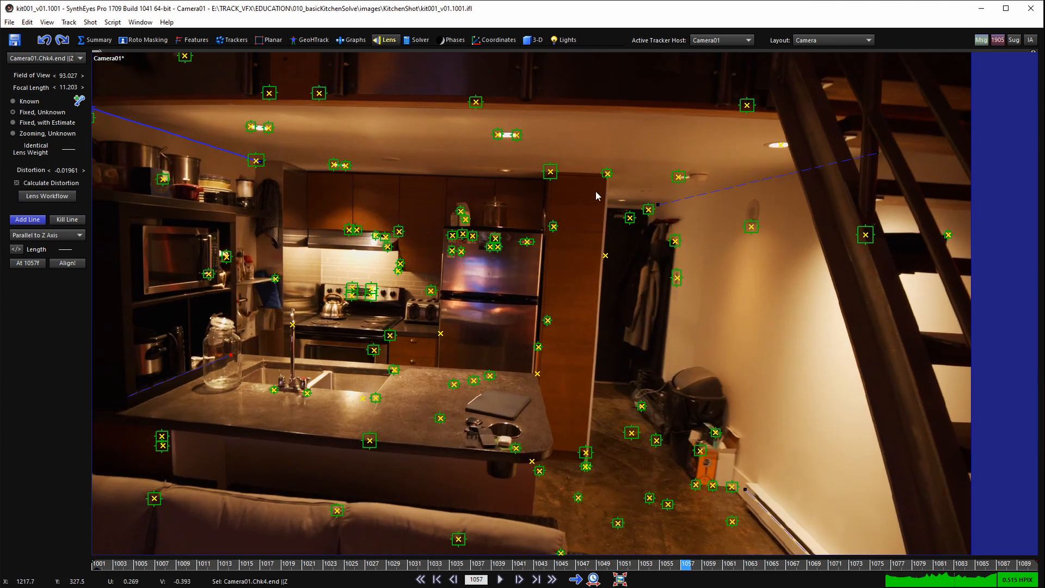
pyautogui.scroll(2, 354, 205)
pyautogui.moveTo(318, 229); pyautogui.dragTo(303, 223, button='middle')
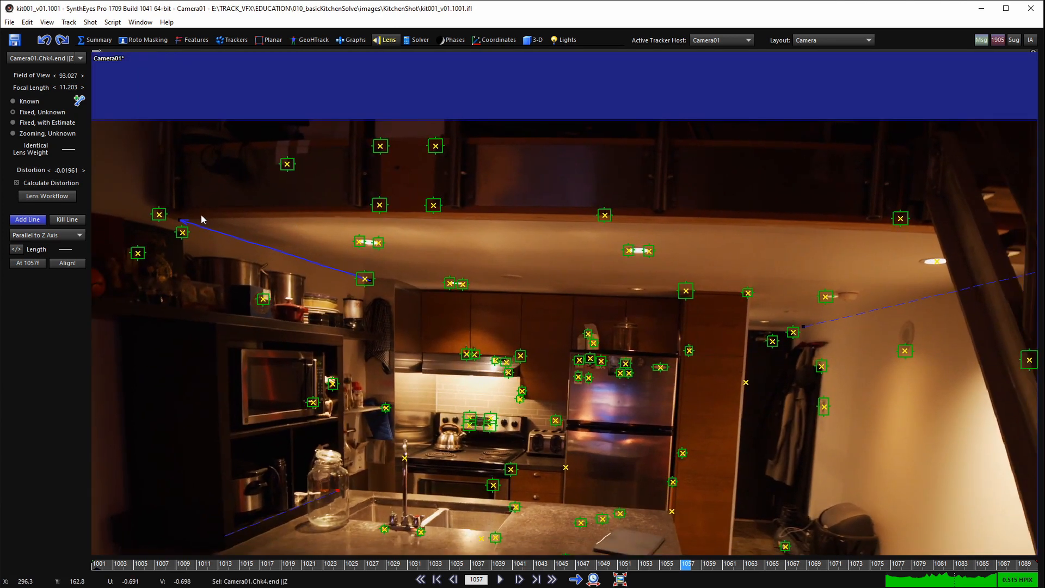
pyautogui.moveTo(187, 217); pyautogui.dragTo(191, 213)
pyautogui.moveTo(811, 234); pyautogui.dragTo(930, 226)
pyautogui.rightClick(930, 224)
pyautogui.click(963, 283)
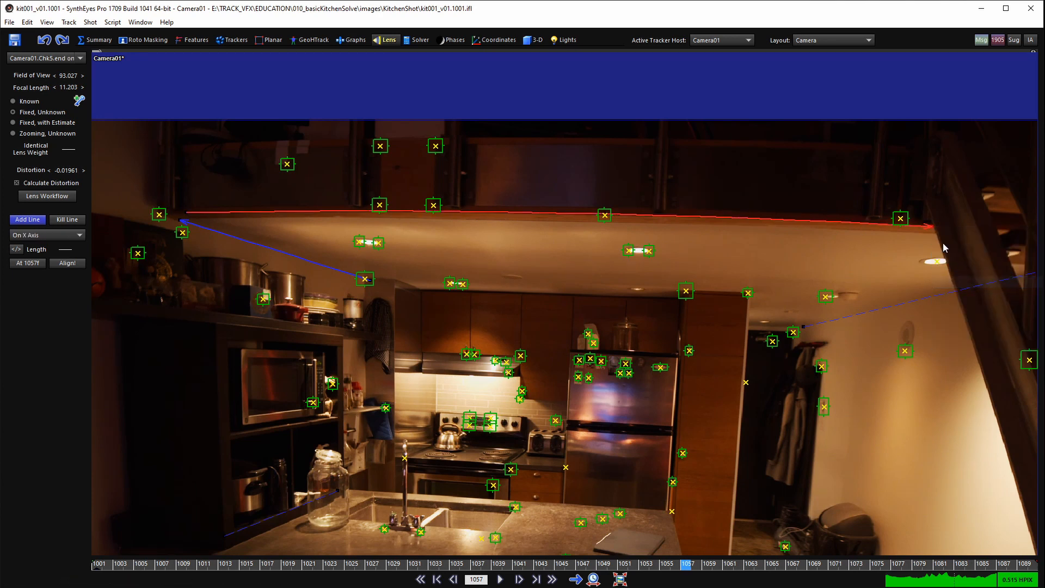
# - Fine-tune both end points of the ceiling beam's X-axis line so they sit on the upper edge of the wooden trim
pyautogui.scroll(5, 936, 219)
pyautogui.moveTo(915, 257); pyautogui.dragTo(913, 258)
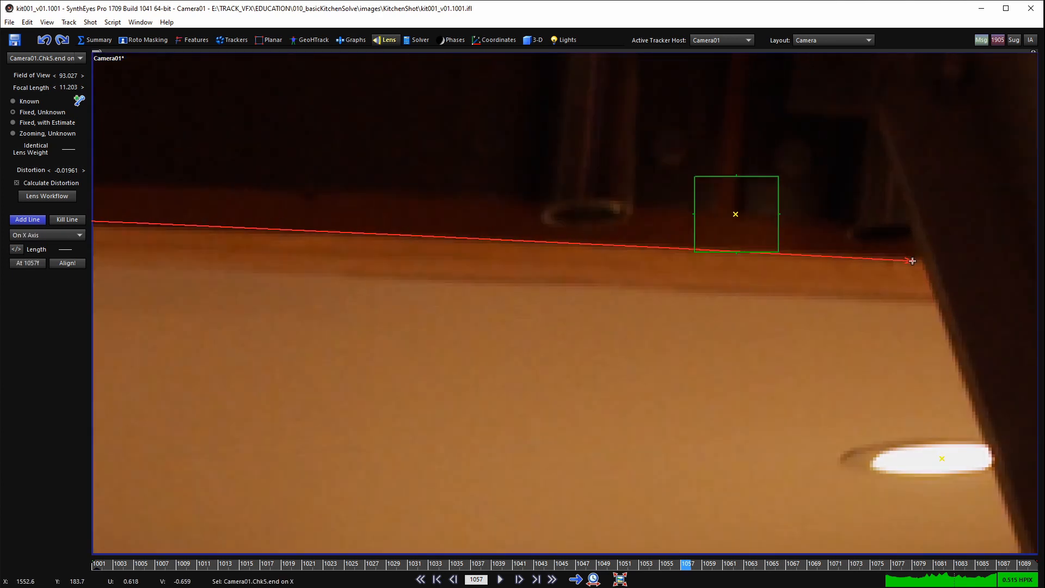
pyautogui.scroll(-5, 900, 257)
pyautogui.scroll(8, 348, 261)
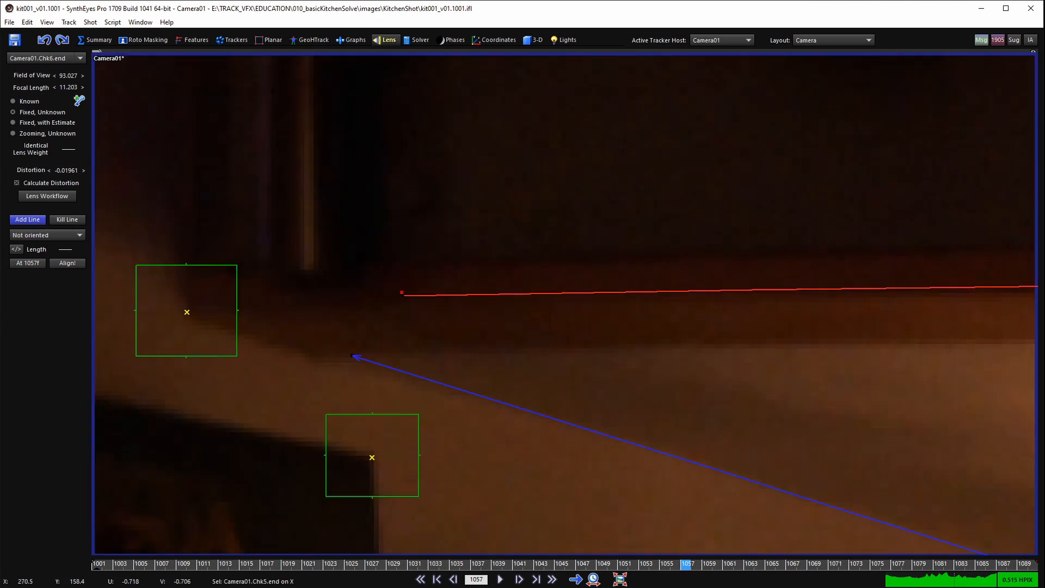
pyautogui.rightClick(407, 295)
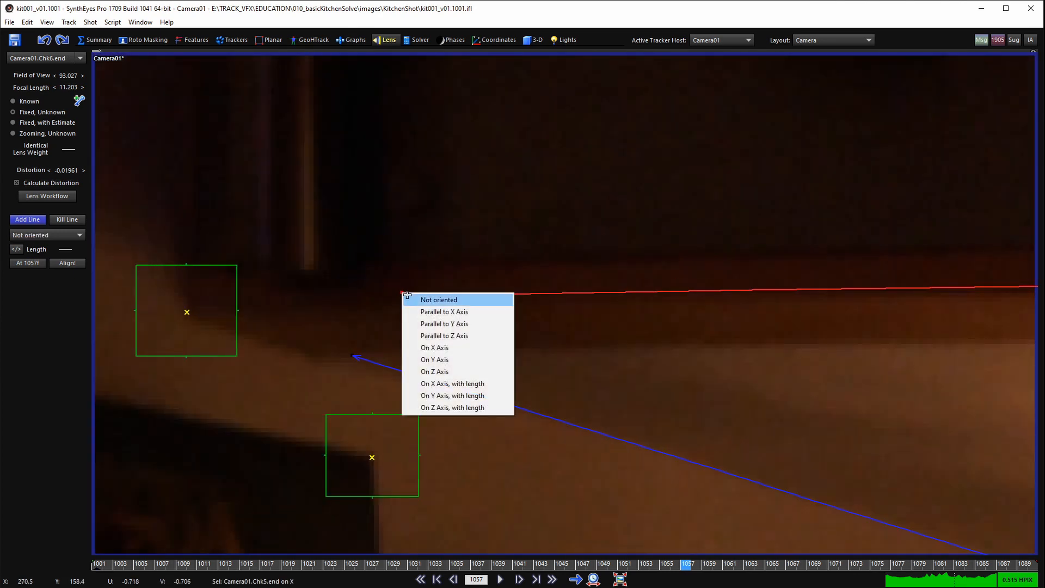
pyautogui.click(428, 299)
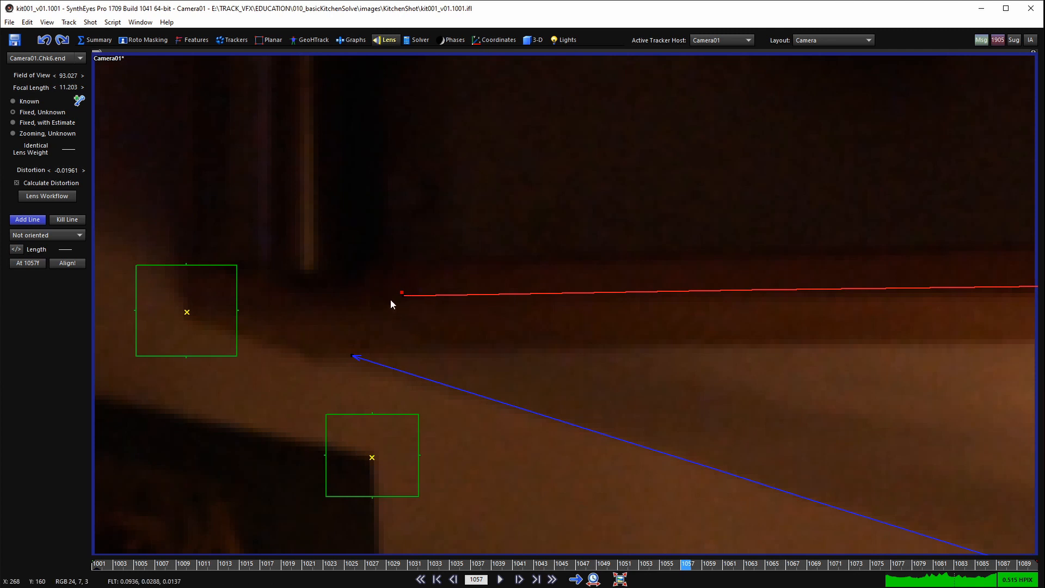
pyautogui.scroll(-5, 388, 302)
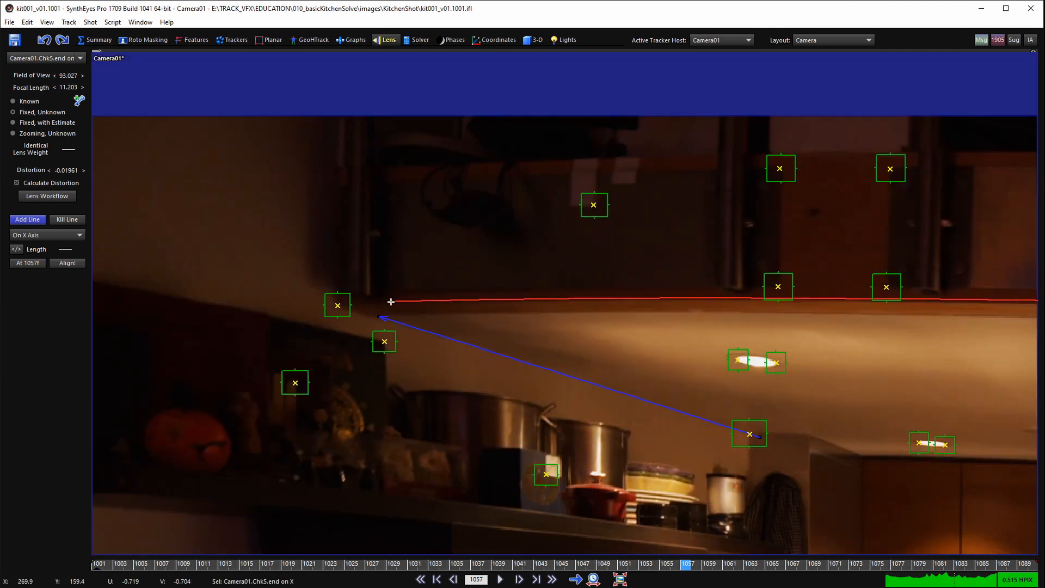
pyautogui.moveTo(387, 301)
pyautogui.mouseDown()
pyautogui.moveTo(371, 303)
pyautogui.moveTo(397, 289)
pyautogui.moveTo(390, 295)
pyautogui.mouseUp()
pyautogui.scroll(2, 362, 308)
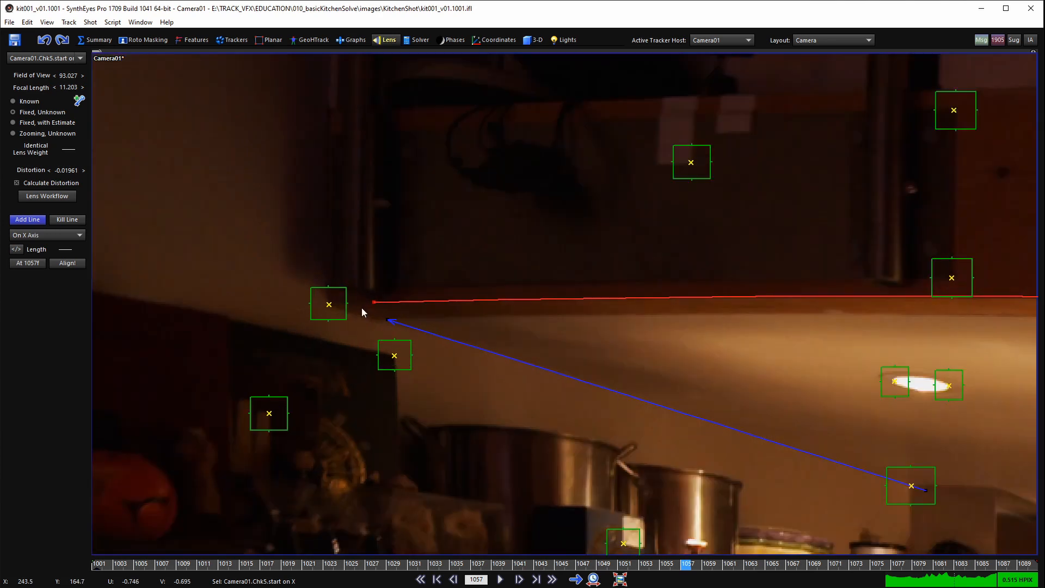
pyautogui.scroll(3, 361, 308)
pyautogui.scroll(-5, 385, 292)
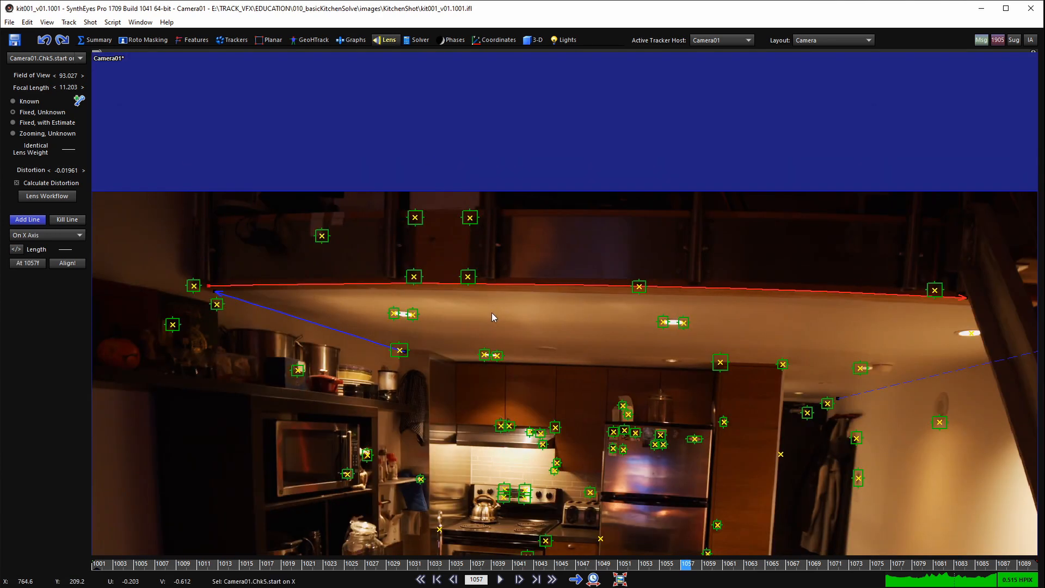
# - Examine how closely the curved X-axis line follows the wooden trim along the whole ceiling beam
pyautogui.scroll(-3, 610, 283)
pyautogui.moveTo(601, 337); pyautogui.dragTo(536, 260, button='middle')
pyautogui.scroll(1, 498, 263)
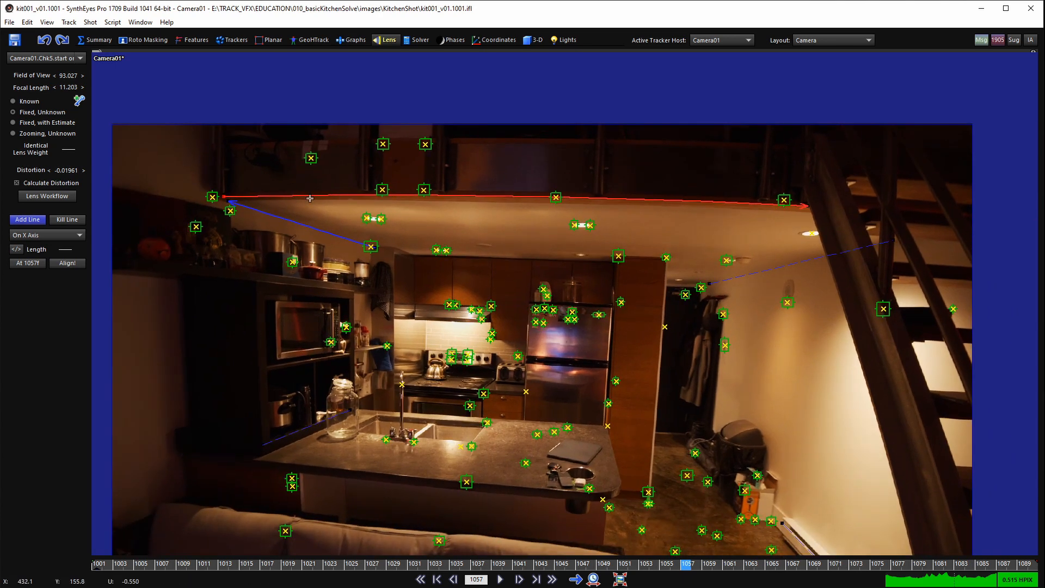
pyautogui.scroll(4, 310, 198)
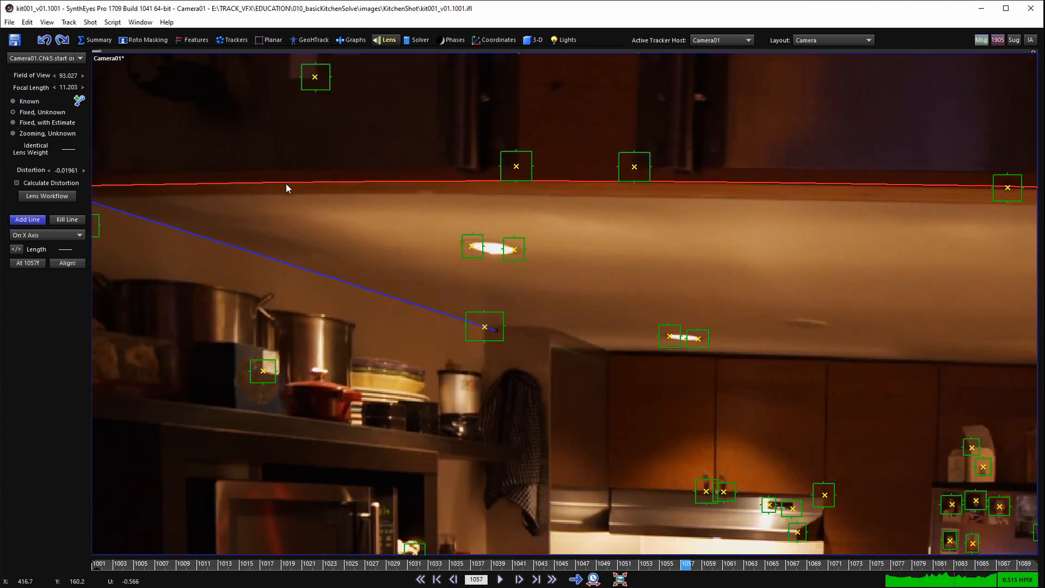
pyautogui.scroll(-2, 706, 189)
pyautogui.moveTo(740, 185); pyautogui.dragTo(494, 195, button='middle')
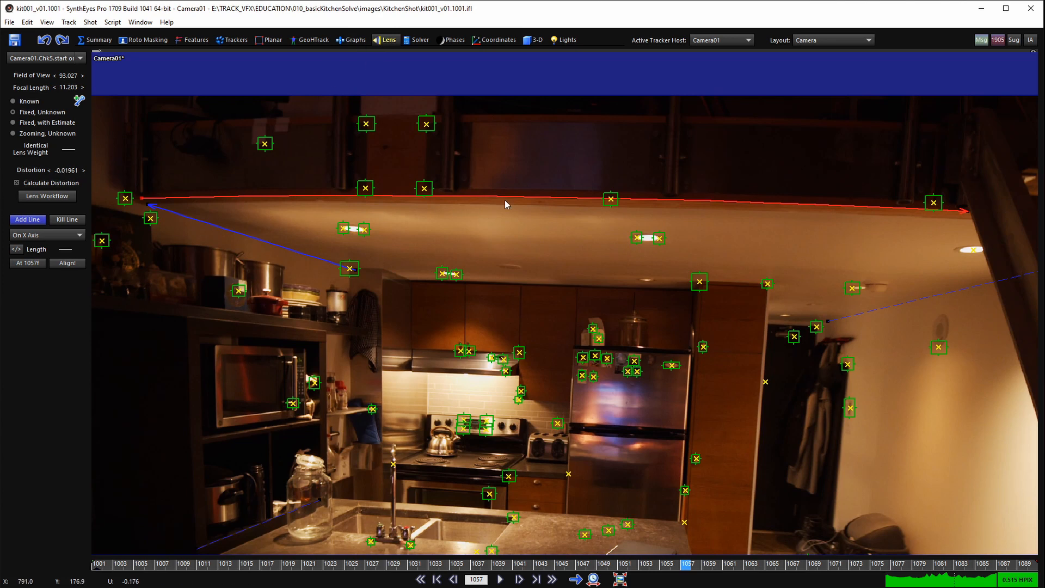
pyautogui.scroll(-2, 501, 226)
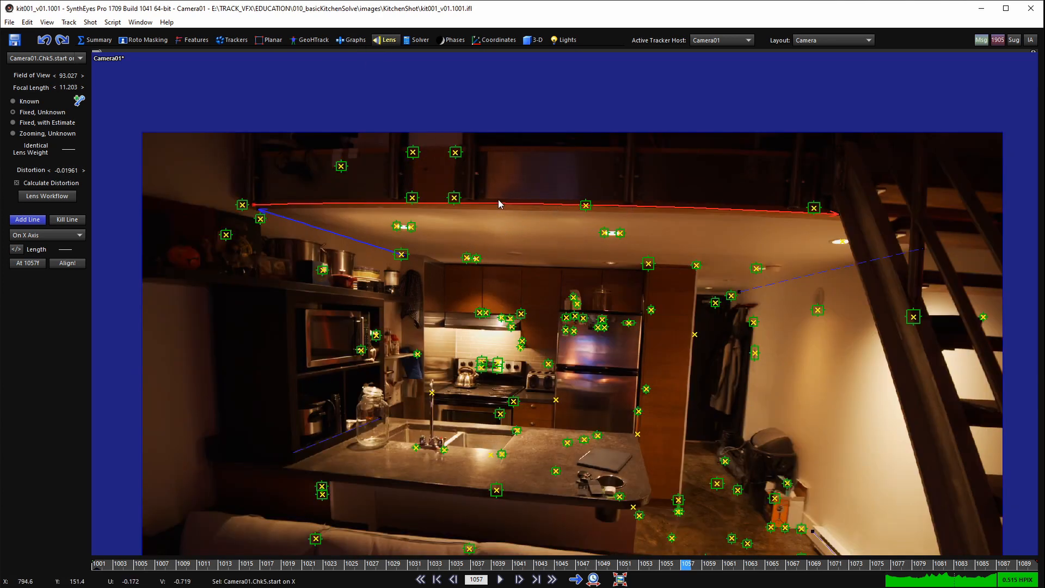
pyautogui.scroll(5, 498, 200)
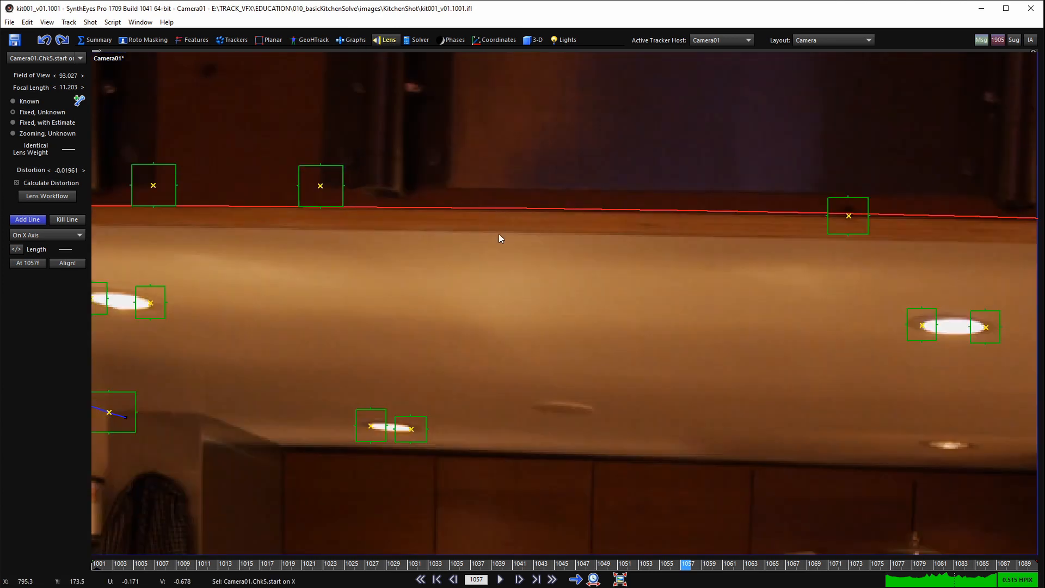
pyautogui.scroll(2, 499, 235)
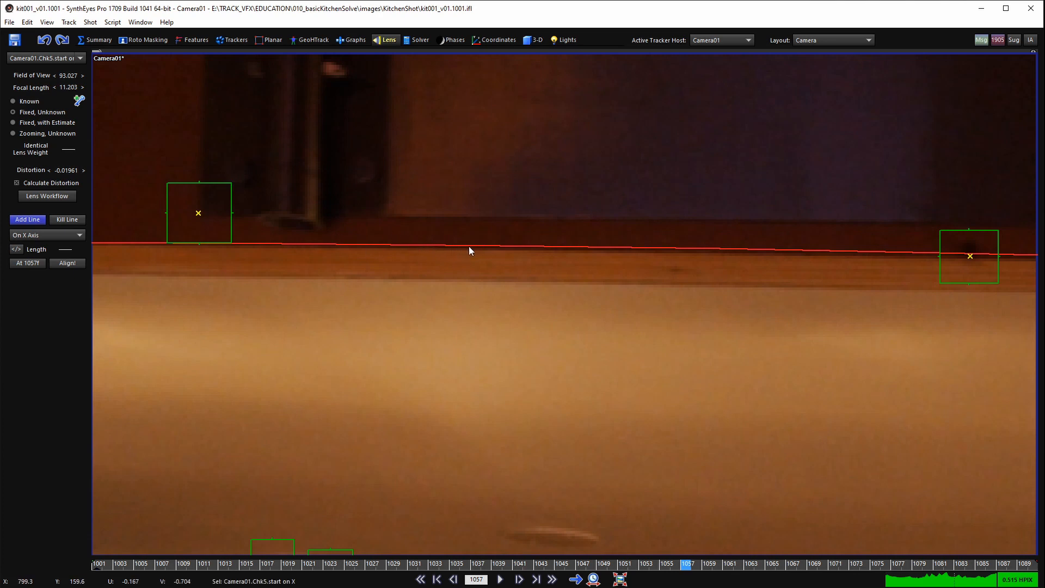
pyautogui.scroll(-5, 475, 246)
pyautogui.scroll(5, 476, 247)
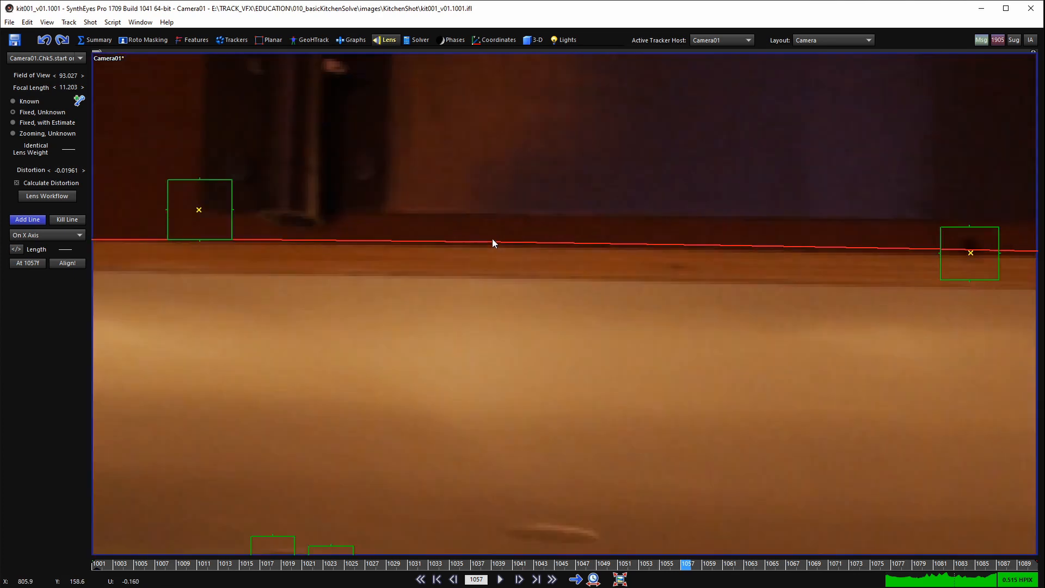
# - Adjust the lens Distortion to -0.01751 so the X-axis line follows the ceiling beam's trim, and check the fit along it
pyautogui.scroll(2, 520, 248)
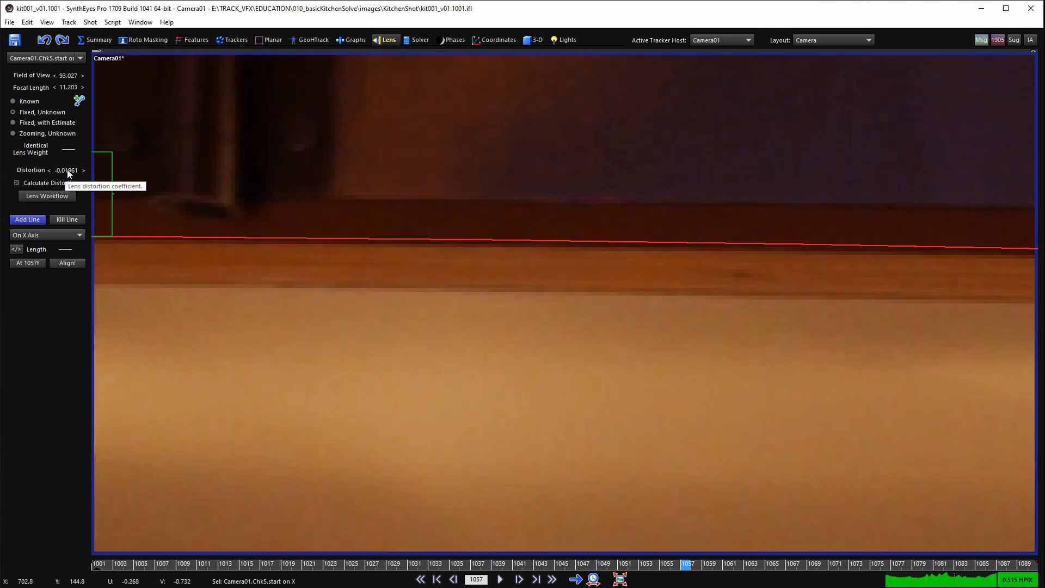
pyautogui.moveTo(67, 170); pyautogui.dragTo(79, 170)
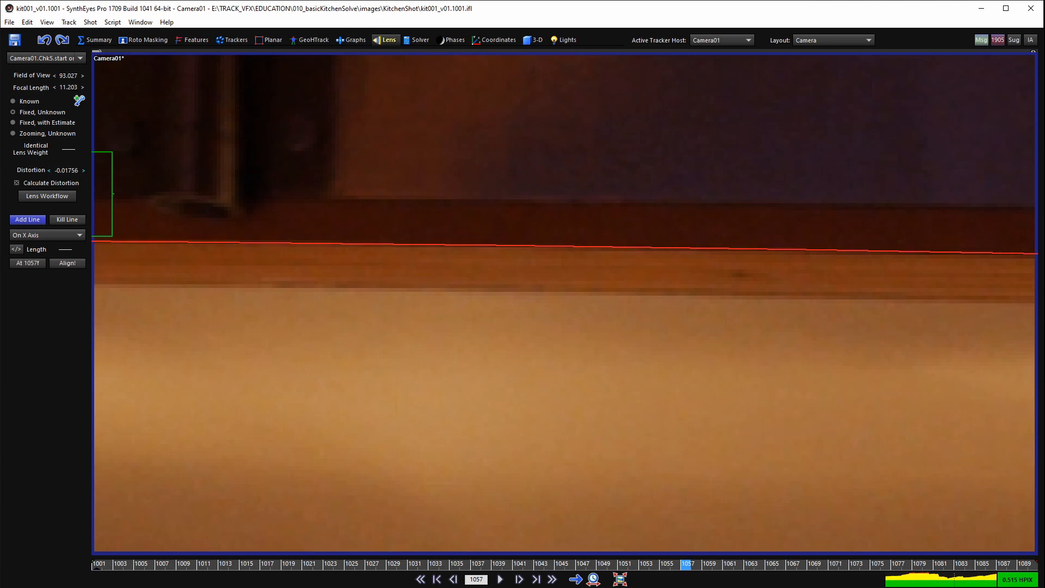
pyautogui.scroll(-7, 420, 243)
pyautogui.scroll(9, 473, 245)
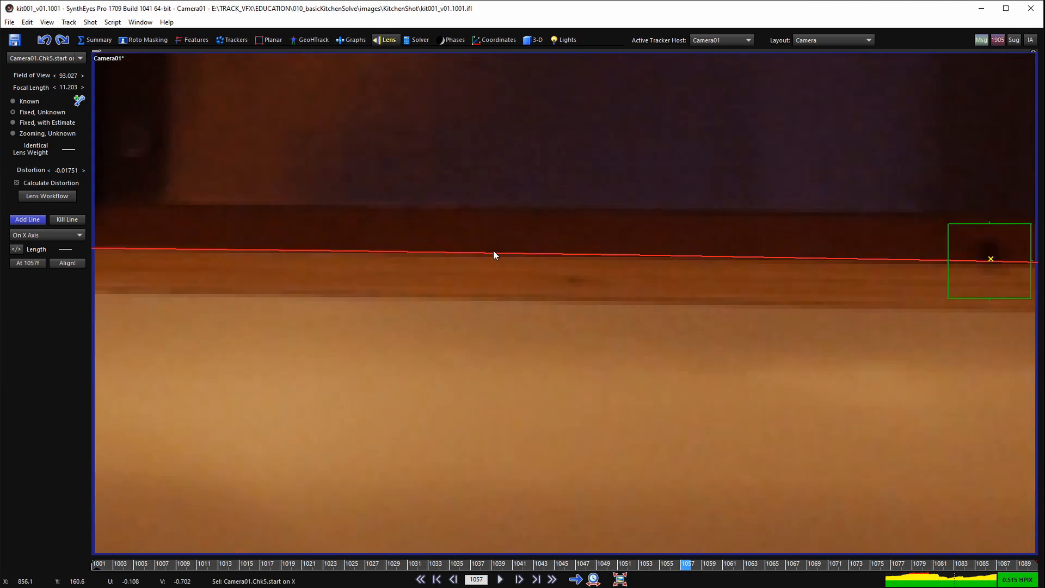
pyautogui.scroll(-6, 503, 252)
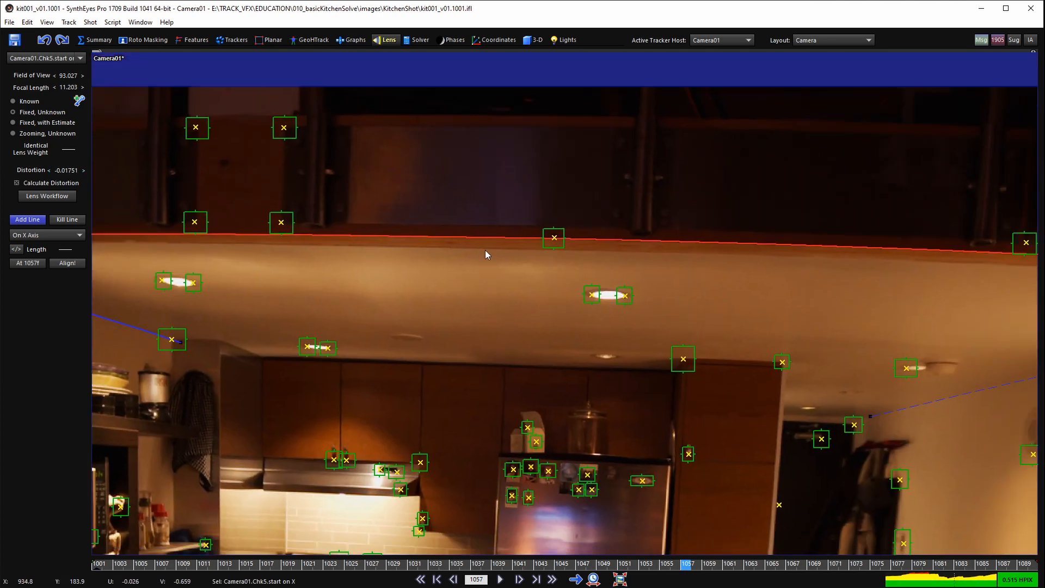
# - Undo the last lens distortion change after inspecting the X-axis line along the loft's lower edge up close
pyautogui.scroll(4, 391, 223)
pyautogui.scroll(3, 391, 223)
pyautogui.moveTo(389, 218); pyautogui.dragTo(467, 243, button='middle')
pyautogui.hotkey('ctrl', 'z')
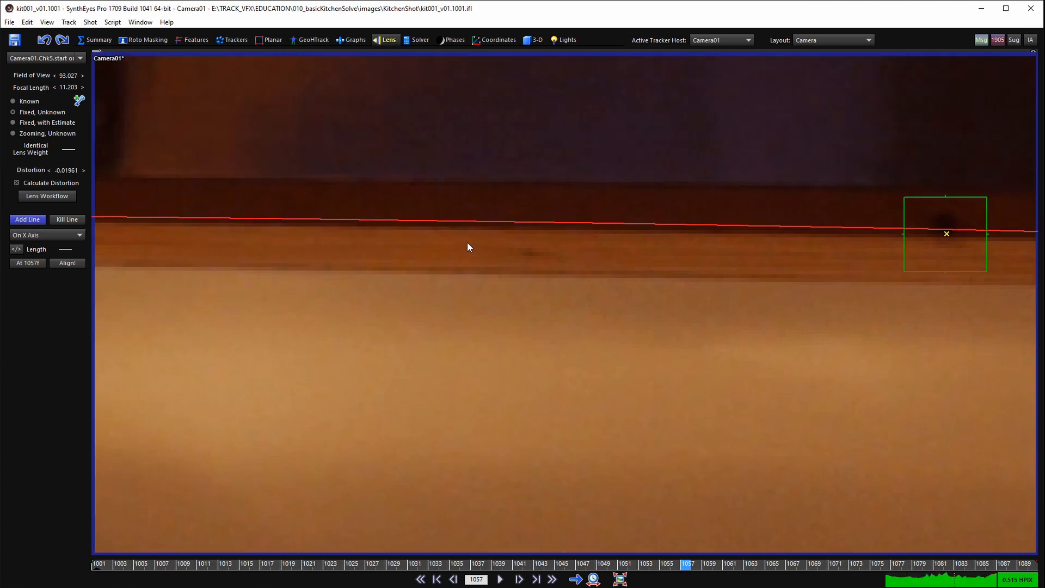
# - Examine the kitchen frame from the loft edge to the countertop and floor for more straight edges usable as alignment lines
pyautogui.scroll(-3, 465, 235)
pyautogui.scroll(-3, 463, 233)
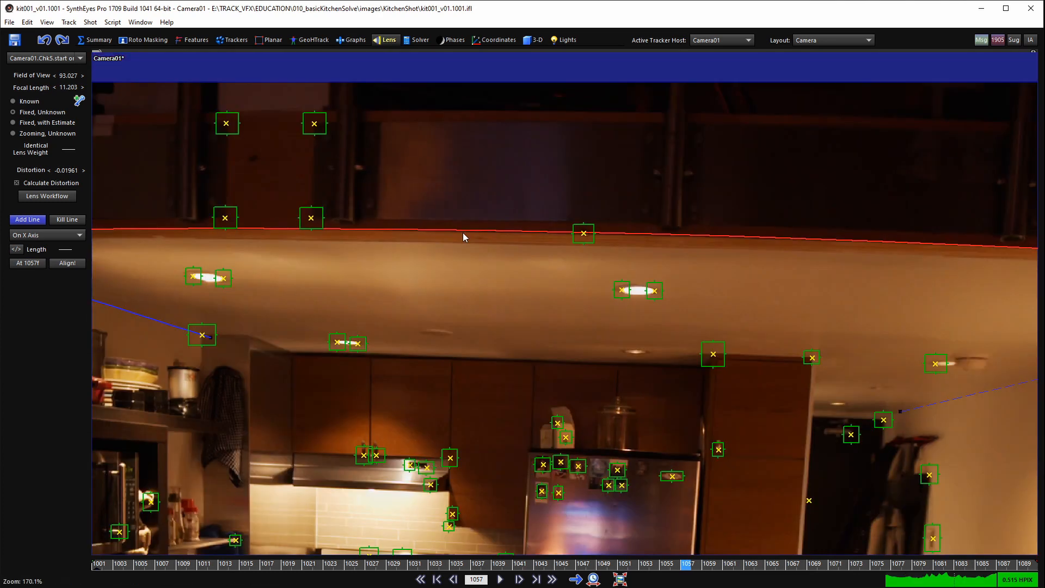
pyautogui.scroll(-4, 522, 147)
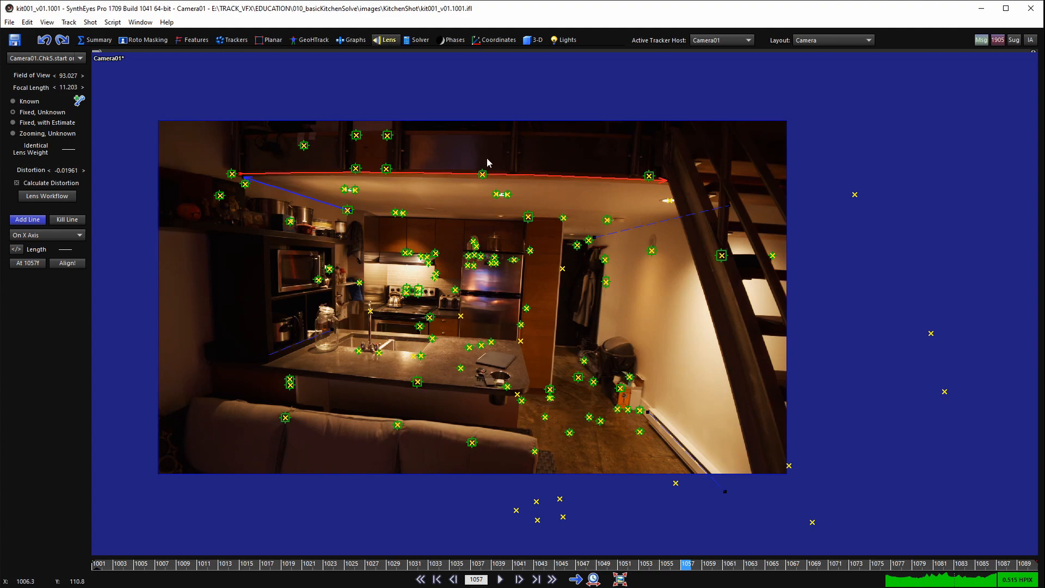
pyautogui.scroll(3, 463, 218)
pyautogui.scroll(-3, 598, 403)
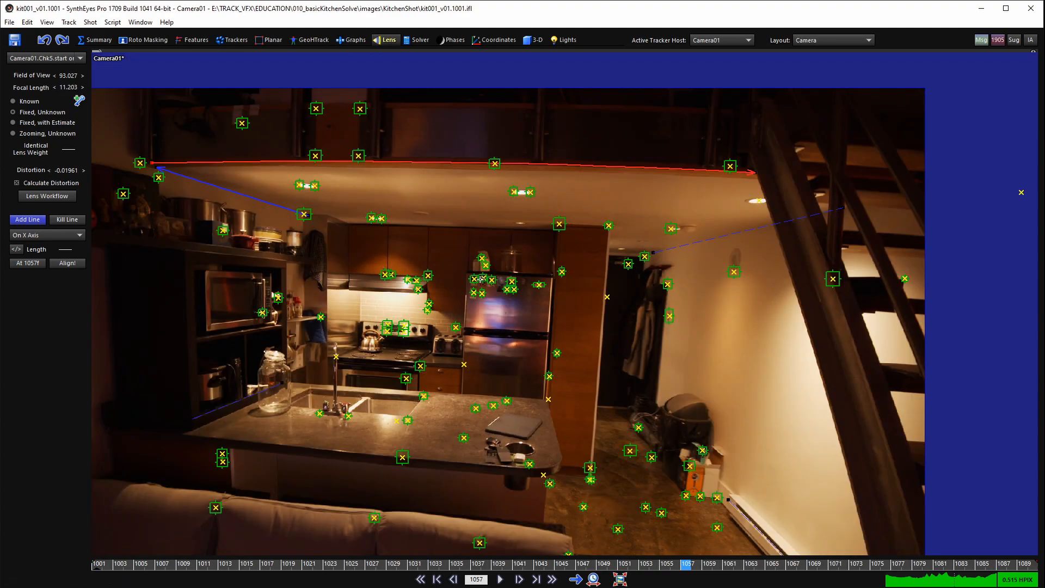
pyautogui.scroll(5, 387, 226)
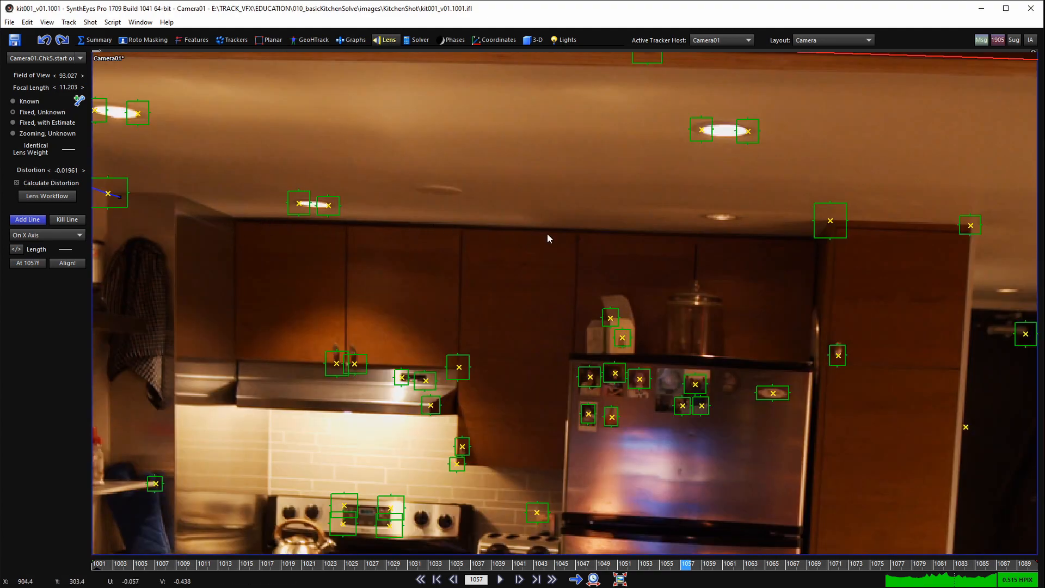
pyautogui.scroll(-4, 618, 224)
pyautogui.scroll(4, 478, 364)
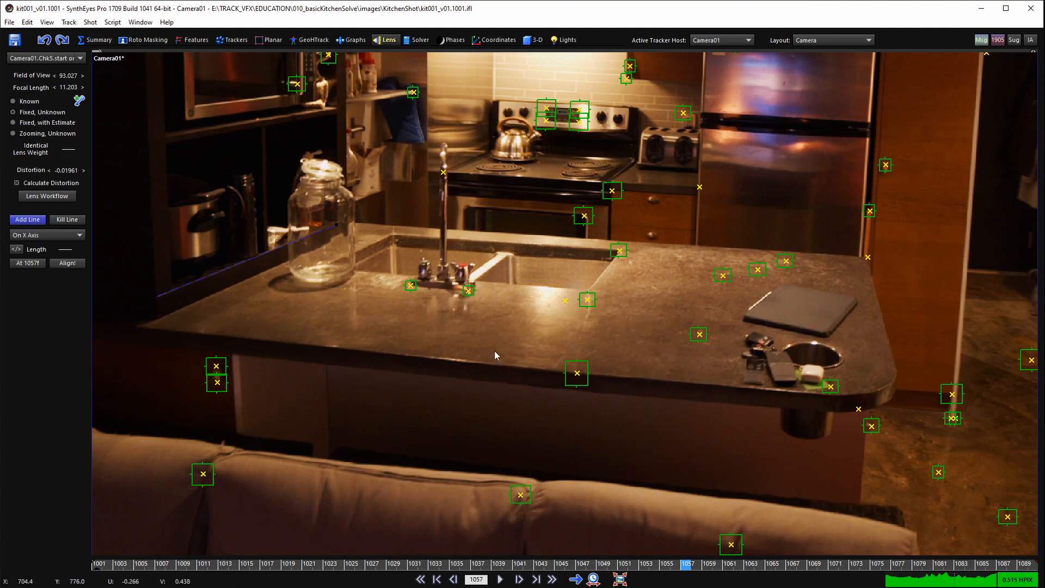
pyautogui.scroll(-4, 495, 353)
pyautogui.scroll(4, 691, 417)
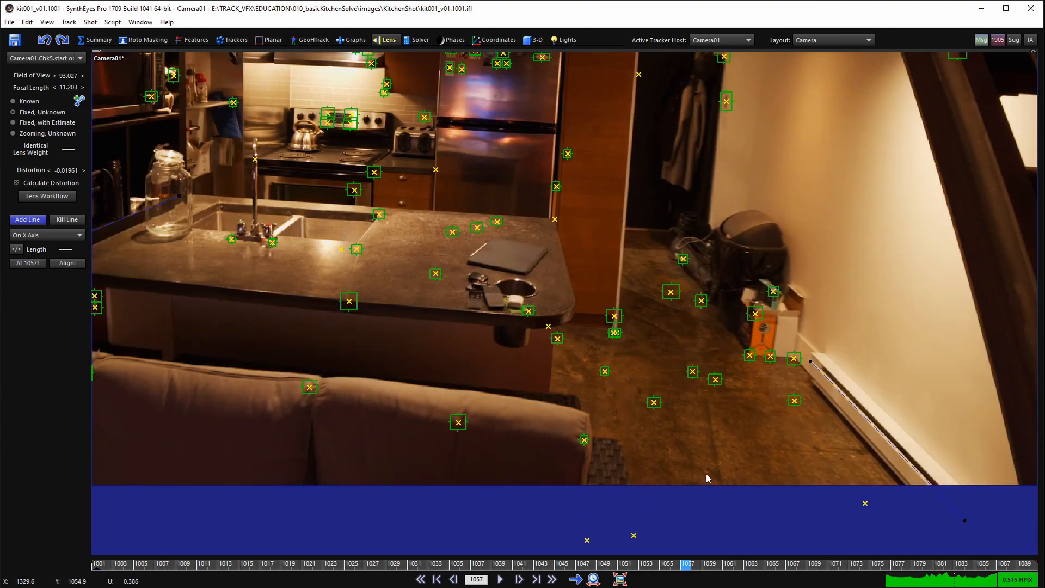
pyautogui.scroll(-4, 689, 413)
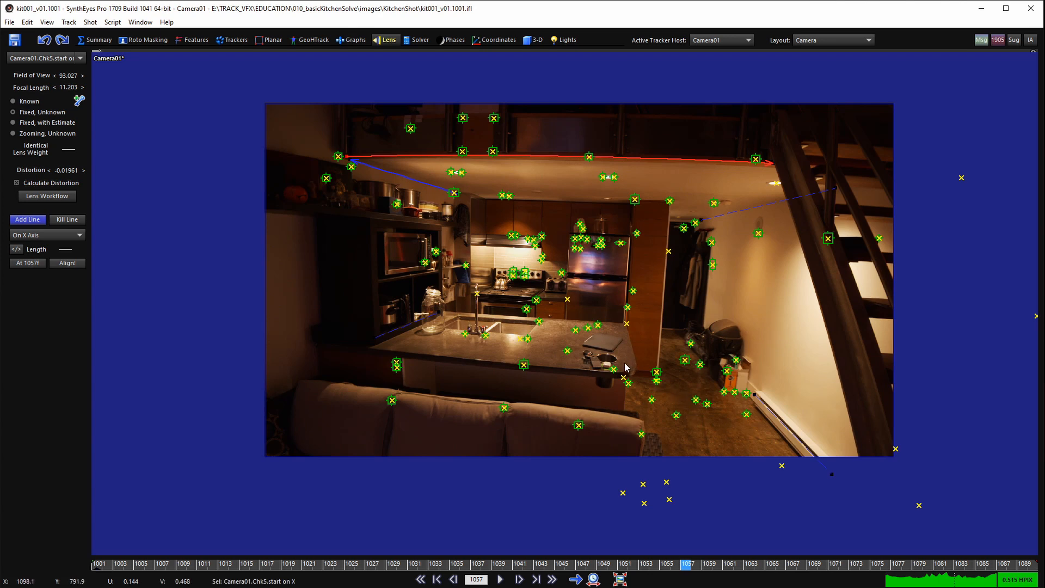
pyautogui.scroll(3, 624, 367)
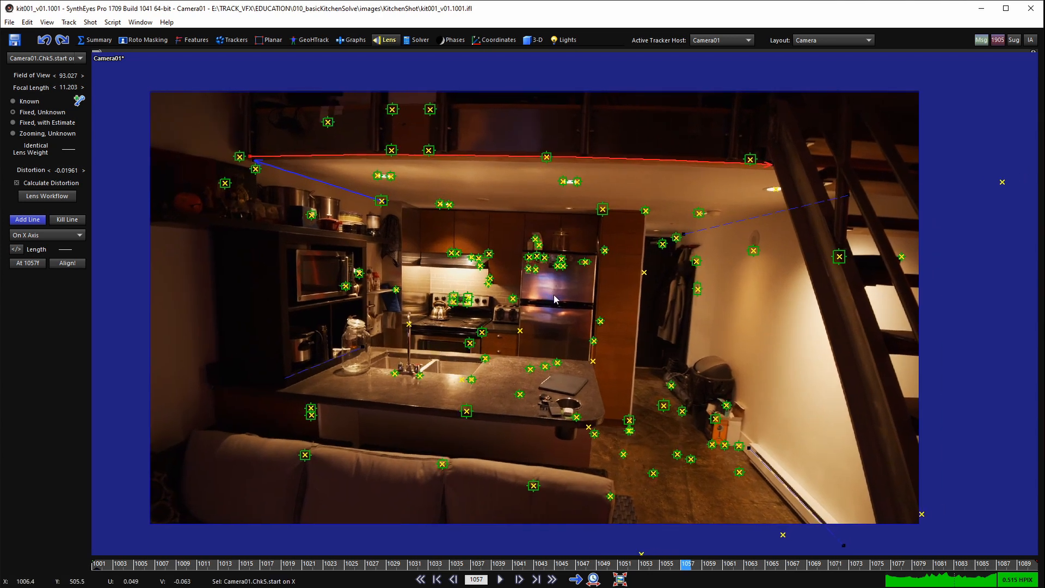
pyautogui.scroll(2, 549, 312)
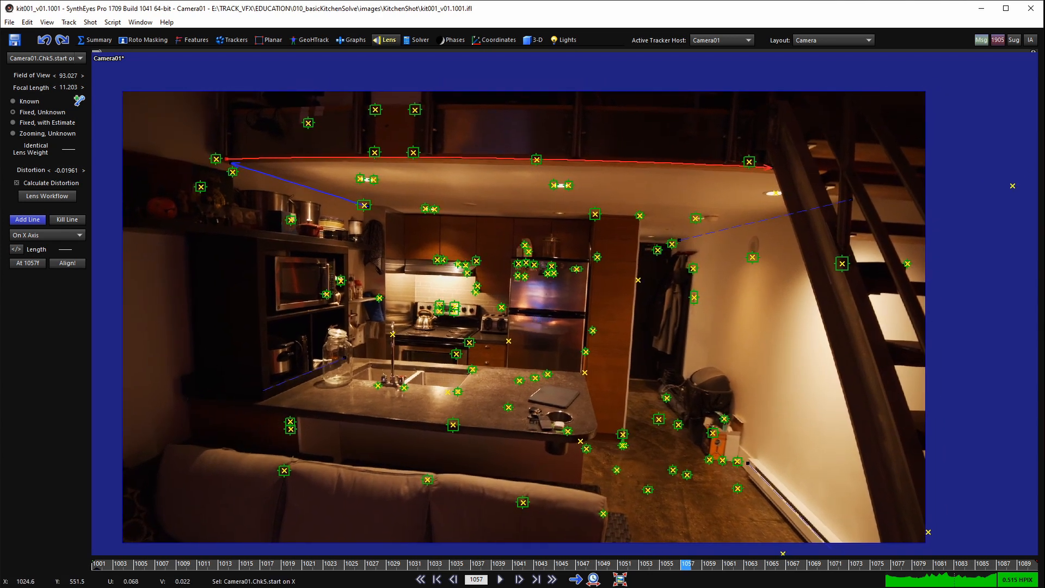
pyautogui.scroll(-1, 556, 316)
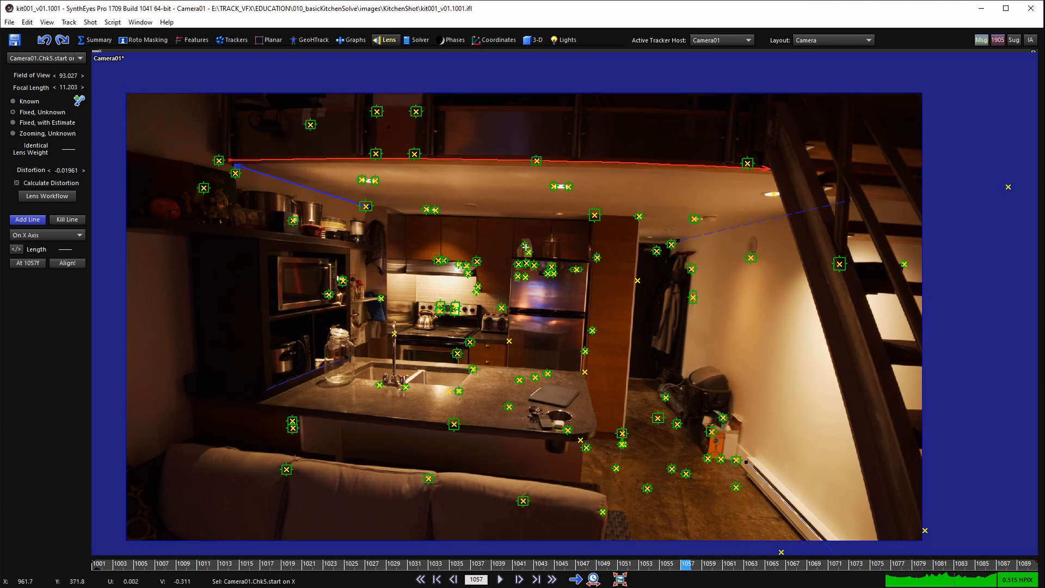
# - Add a line along the top edge of the rear kitchen cabinets and make it Parallel to X Axis
pyautogui.scroll(3, 464, 199)
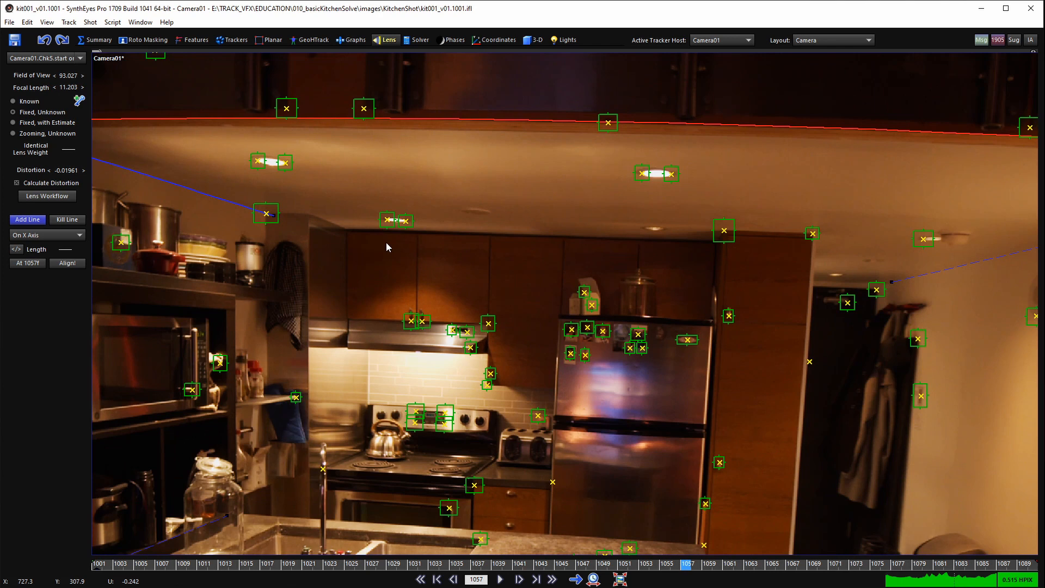
pyautogui.scroll(2, 387, 245)
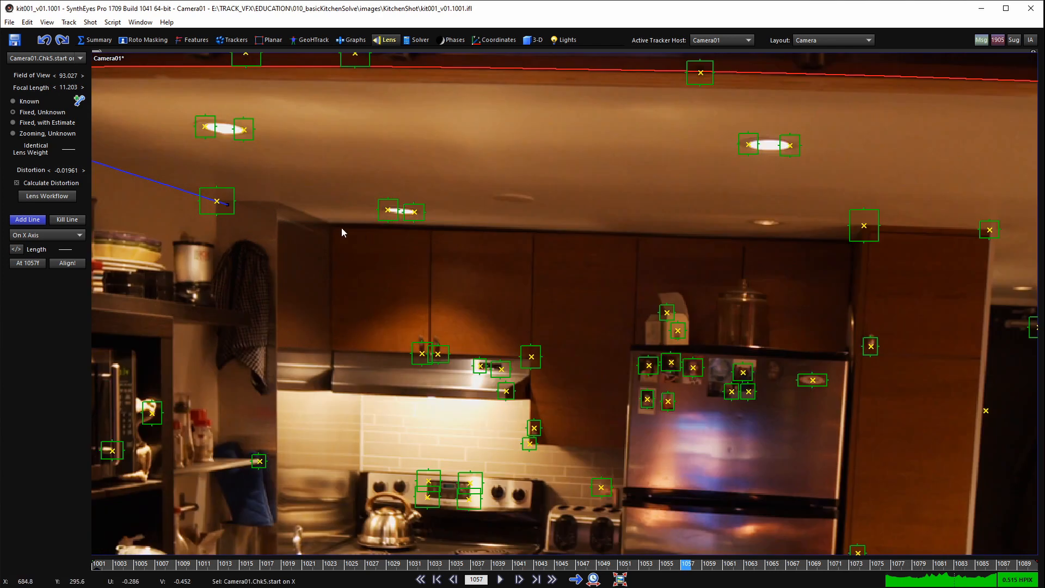
pyautogui.moveTo(621, 237); pyautogui.dragTo(864, 246)
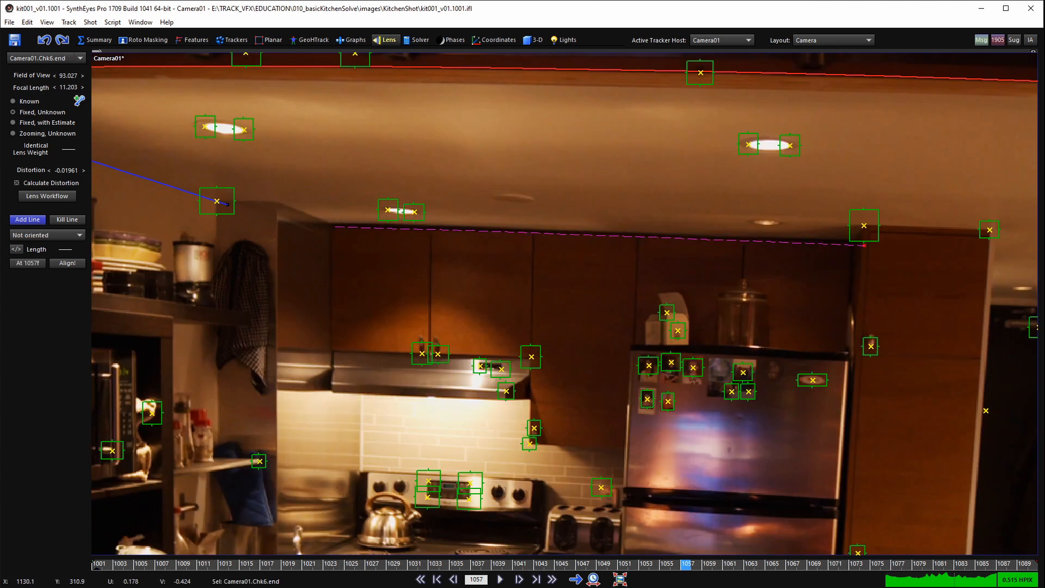
pyautogui.rightClick(864, 245)
pyautogui.click(904, 262)
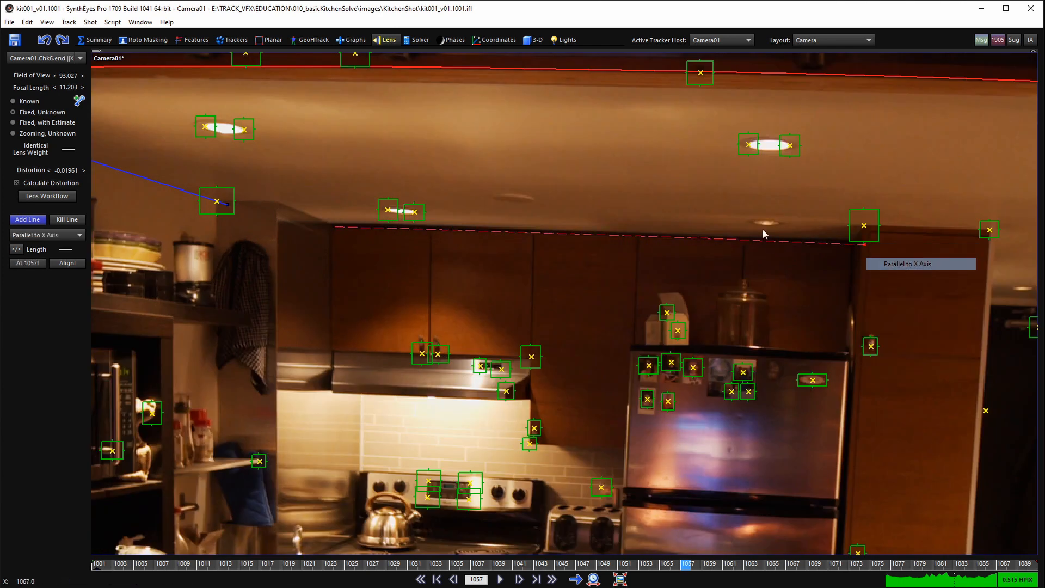
# - Add a line along the back edge of the island countertop behind the sink and make it Parallel to X Axis
pyautogui.scroll(-5, 607, 321)
pyautogui.moveTo(485, 371); pyautogui.dragTo(383, 218, button='middle')
pyautogui.scroll(4, 518, 265)
pyautogui.moveTo(408, 321); pyautogui.dragTo(564, 244, button='middle')
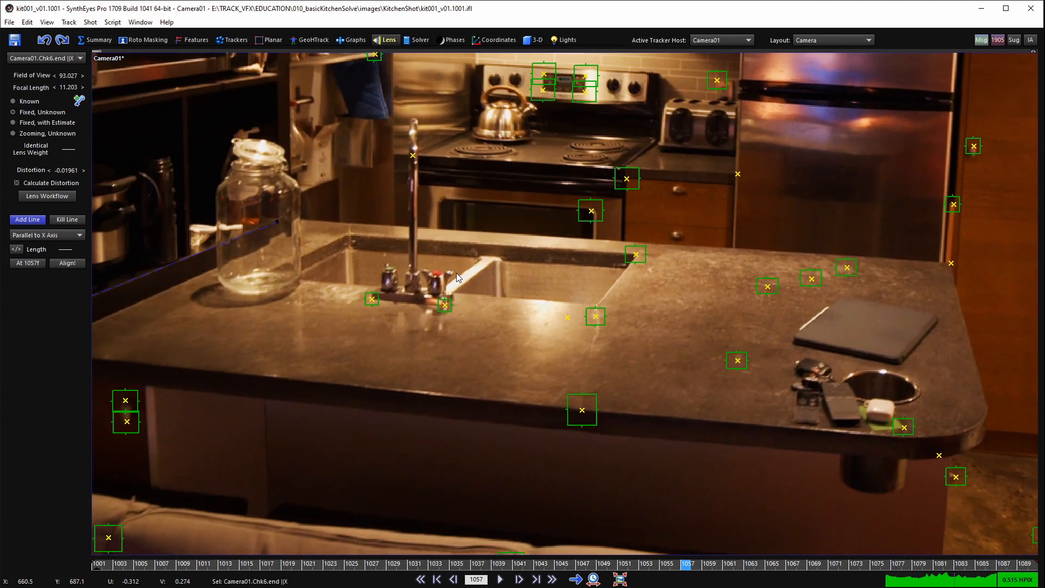
pyautogui.moveTo(859, 369); pyautogui.dragTo(716, 371, button='middle')
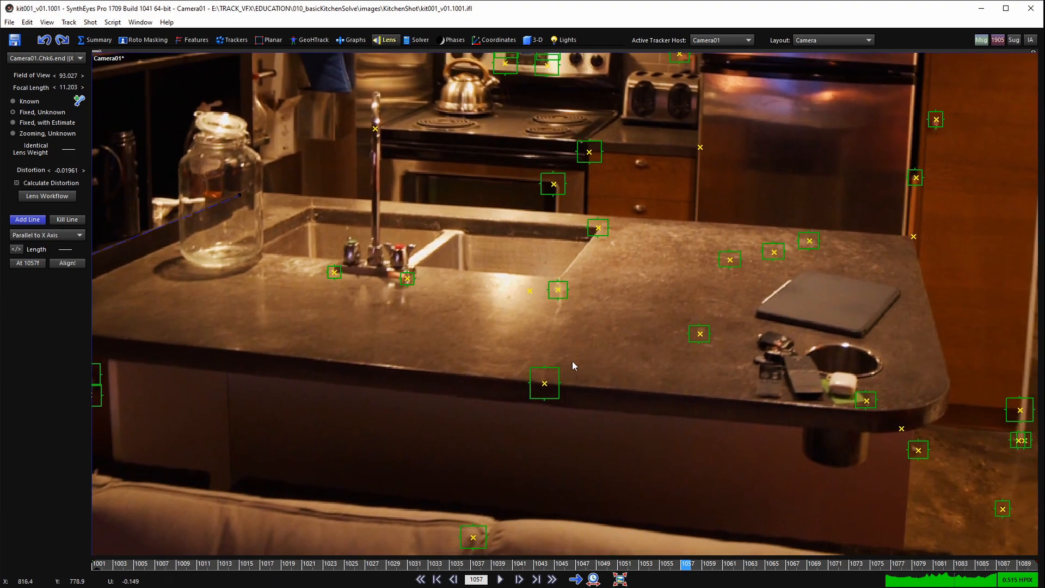
pyautogui.scroll(2, 542, 333)
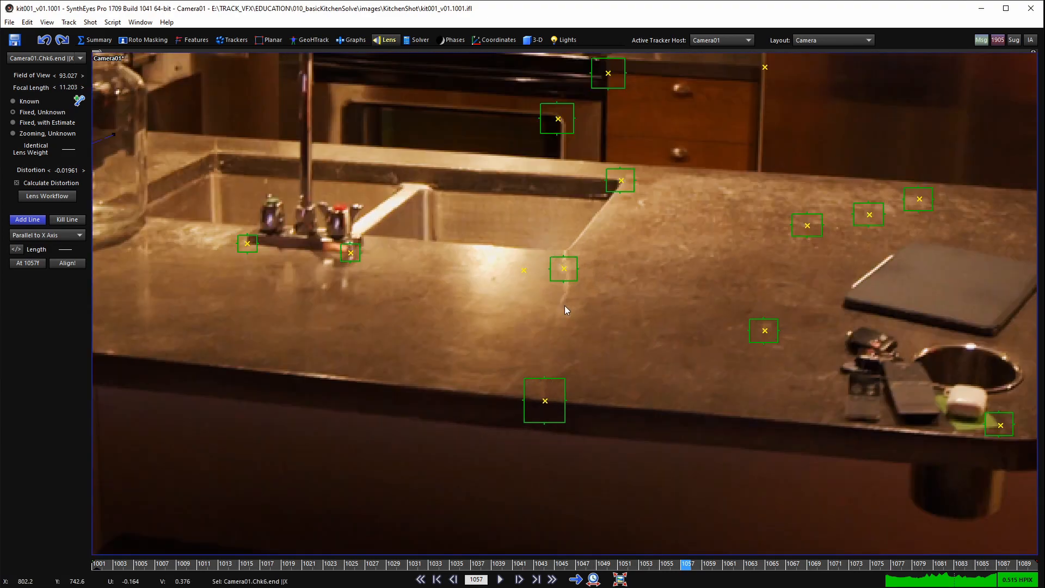
pyautogui.scroll(-3, 551, 390)
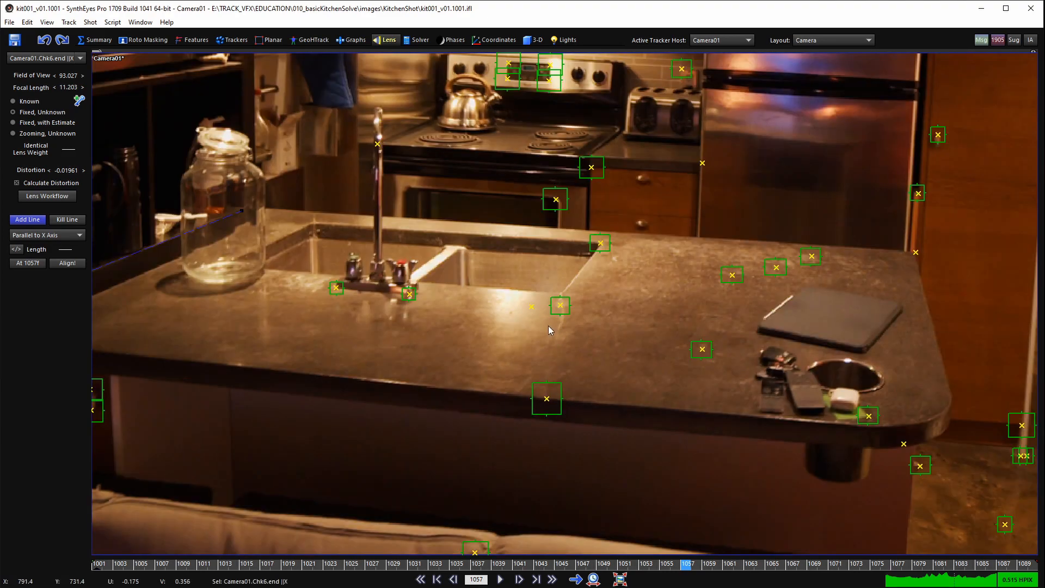
pyautogui.moveTo(547, 321); pyautogui.dragTo(546, 371, button='middle')
pyautogui.scroll(1, 547, 356)
pyautogui.moveTo(476, 311); pyautogui.dragTo(445, 327, button='middle')
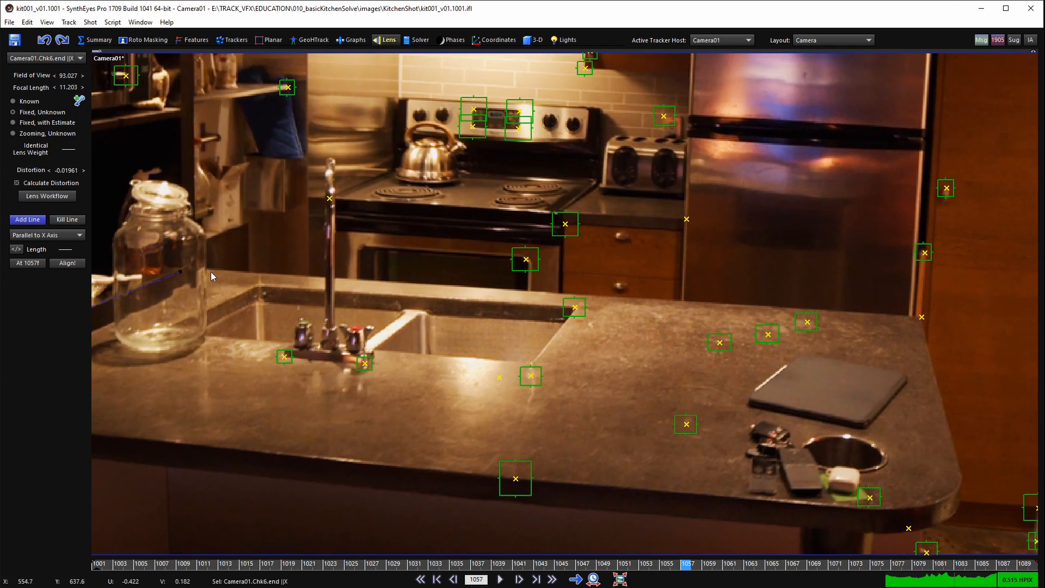
pyautogui.moveTo(208, 268); pyautogui.dragTo(582, 295)
pyautogui.rightClick(910, 316)
pyautogui.click(937, 334)
# - Add a line along the upper rail of the loft above the kitchen and make it Parallel to X Axis
pyautogui.scroll(-6, 667, 310)
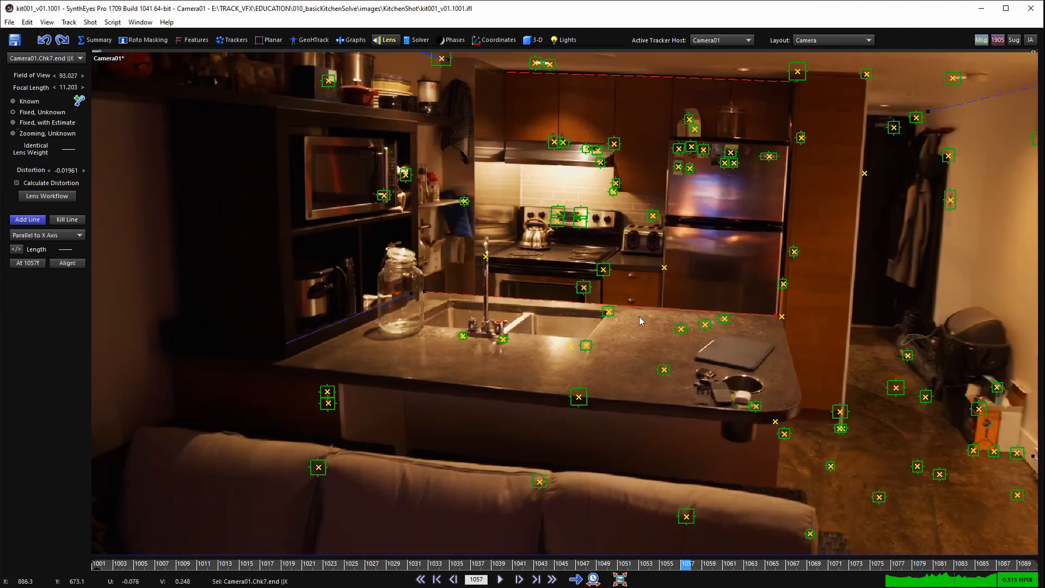
pyautogui.moveTo(667, 310); pyautogui.dragTo(443, 313, button='middle')
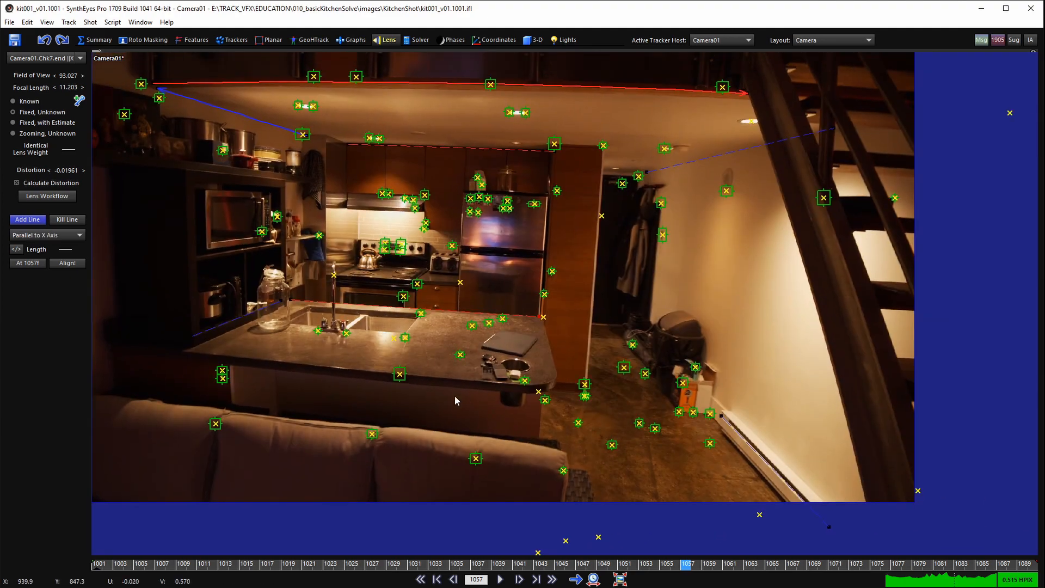
pyautogui.moveTo(455, 397); pyautogui.dragTo(483, 474, button='middle')
pyautogui.moveTo(516, 292); pyautogui.dragTo(531, 326, button='middle')
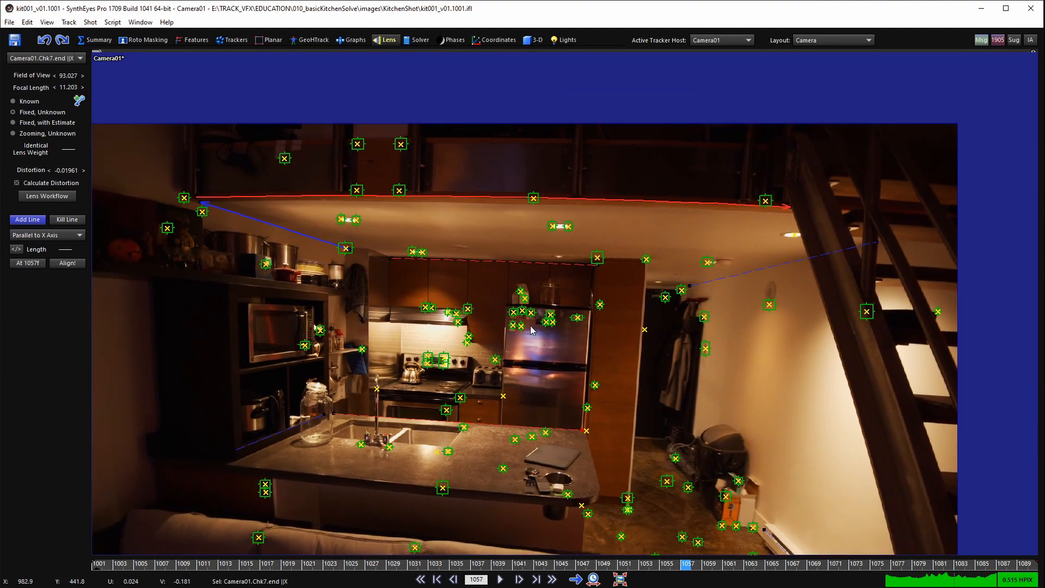
pyautogui.scroll(2, 386, 126)
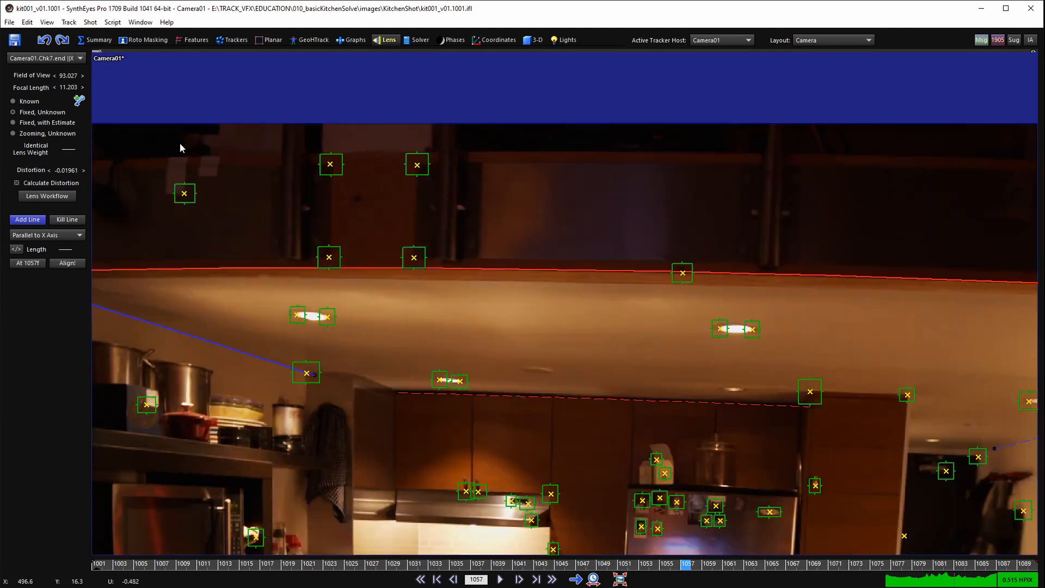
pyautogui.moveTo(204, 160); pyautogui.dragTo(372, 205, button='middle')
pyautogui.scroll(-1, 372, 205)
pyautogui.moveTo(254, 208); pyautogui.dragTo(160, 218, button='middle')
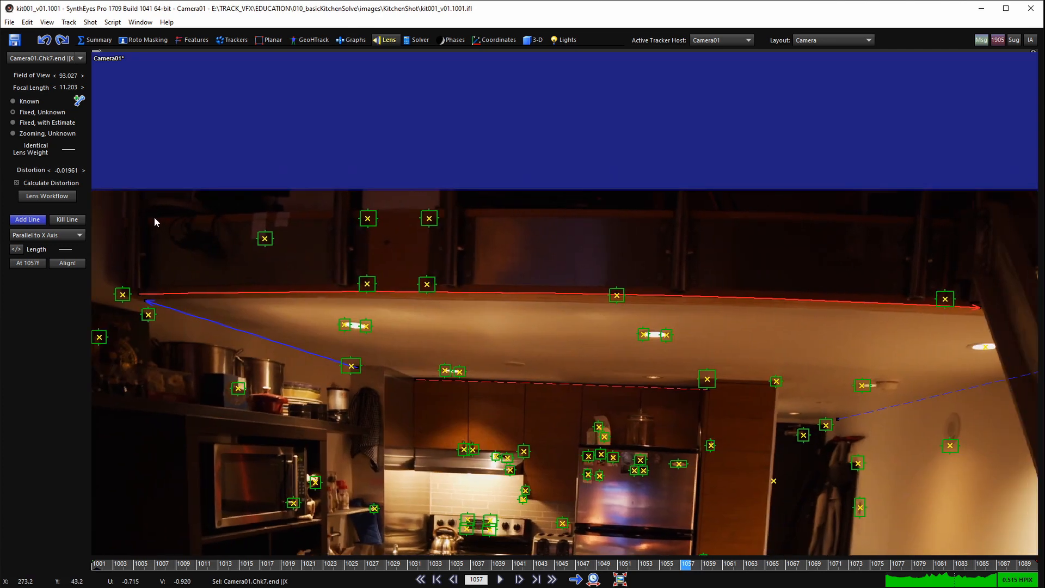
pyautogui.moveTo(155, 216); pyautogui.dragTo(952, 220)
pyautogui.rightClick(952, 221)
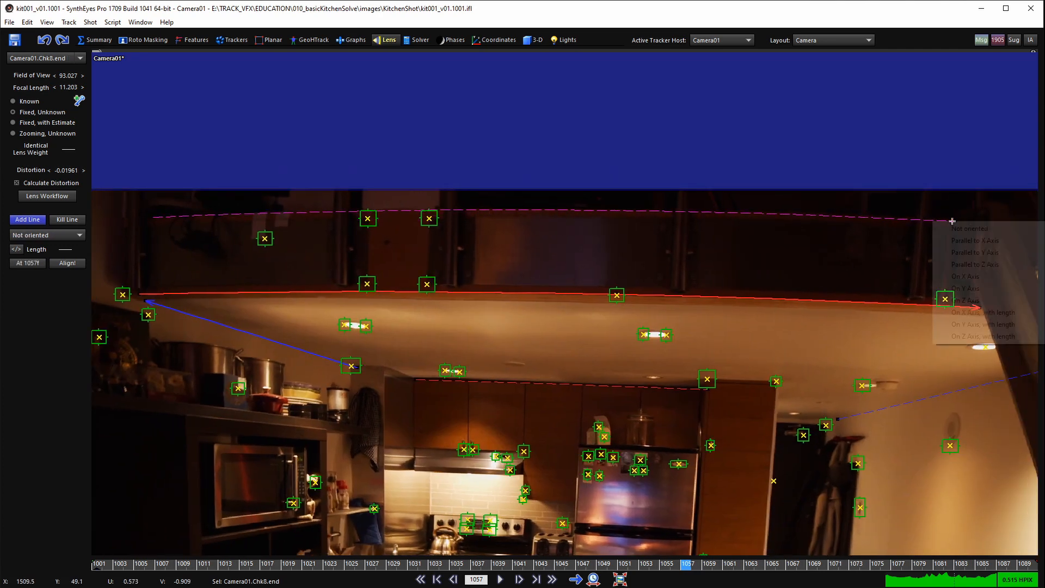
pyautogui.click(975, 239)
# - Fine-tune both endpoints of the loft's upper line so that they sit exactly on the rail's edge
pyautogui.scroll(5, 944, 221)
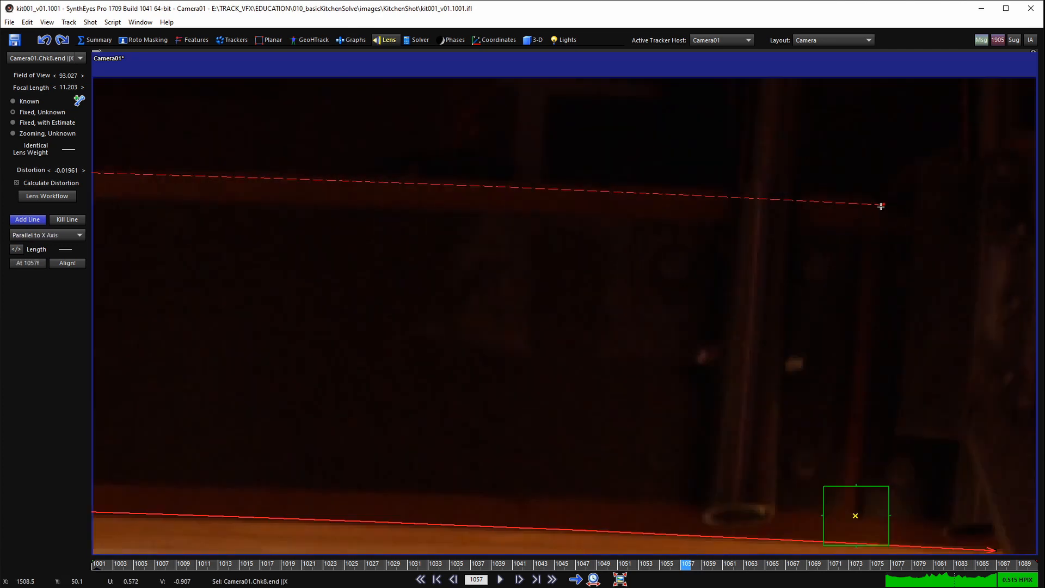
pyautogui.moveTo(881, 206)
pyautogui.mouseDown()
pyautogui.moveTo(882, 173)
pyautogui.moveTo(880, 201)
pyautogui.mouseUp()
pyautogui.scroll(-5, 880, 200)
pyautogui.scroll(6, 383, 194)
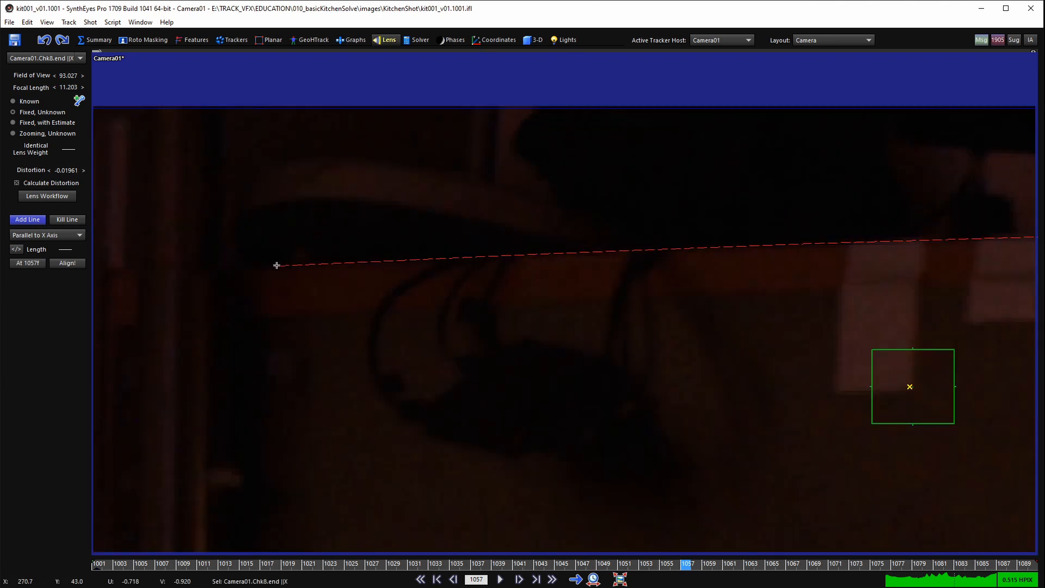
pyautogui.moveTo(276, 265); pyautogui.dragTo(276, 268)
pyautogui.scroll(-6, 279, 253)
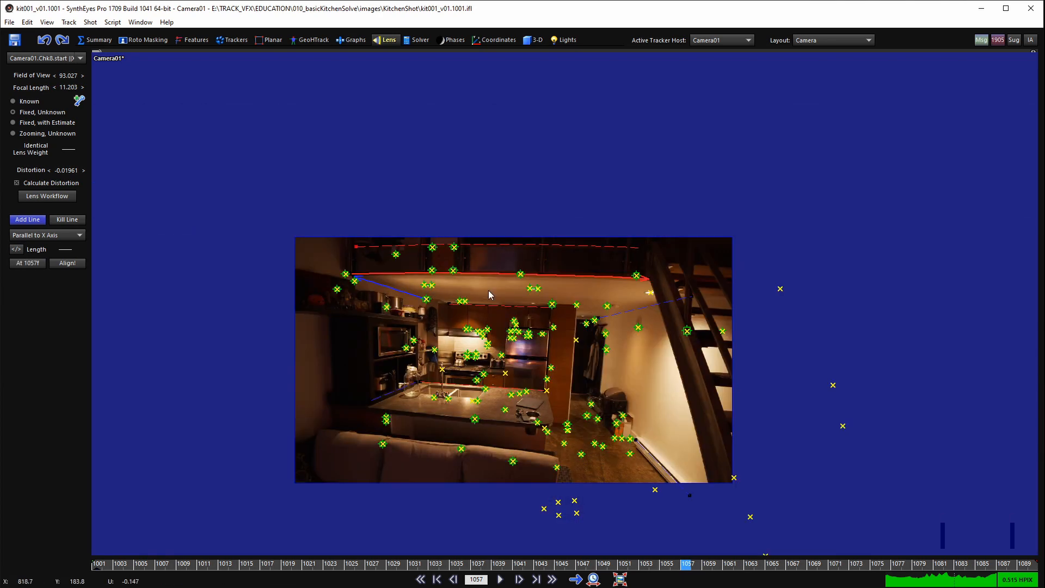
pyautogui.moveTo(489, 290); pyautogui.dragTo(476, 258, button='middle')
pyautogui.scroll(7, 512, 306)
pyautogui.moveTo(512, 306)
pyautogui.mouseDown(button='middle')
pyautogui.moveTo(535, 260)
pyautogui.moveTo(510, 305)
pyautogui.mouseUp(button='middle')
pyautogui.scroll(-2, 535, 260)
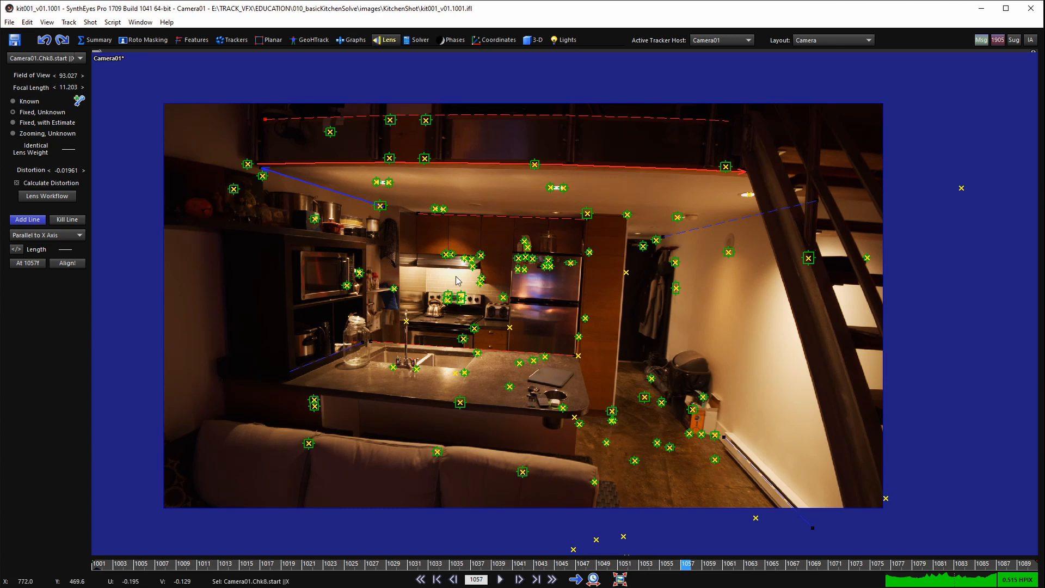
# - Switch to the perspective view locked to Camera01 and examine the whole image's lens distortion against the ground grid
pyautogui.press('6')
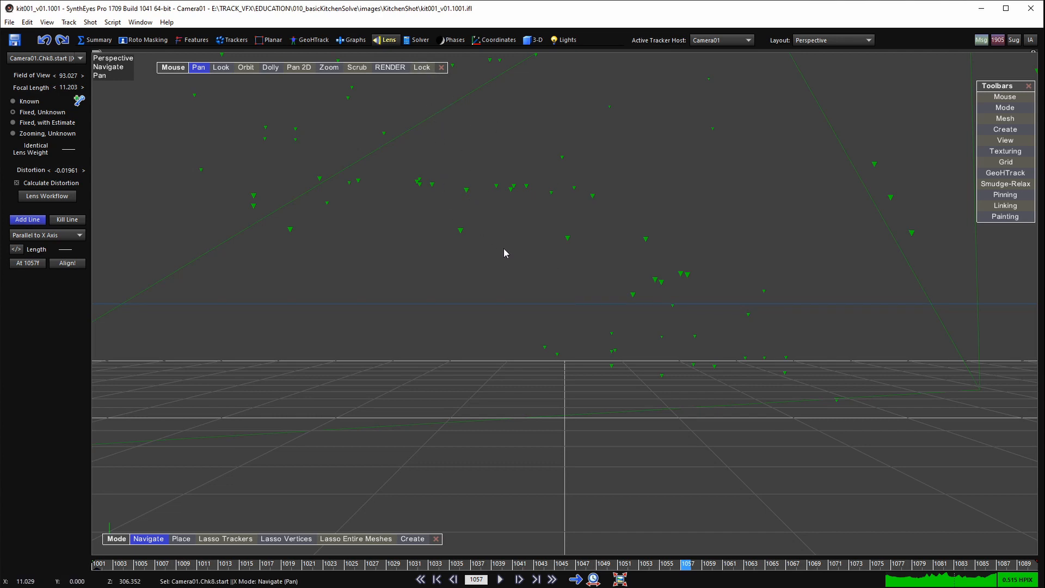
pyautogui.press('l')
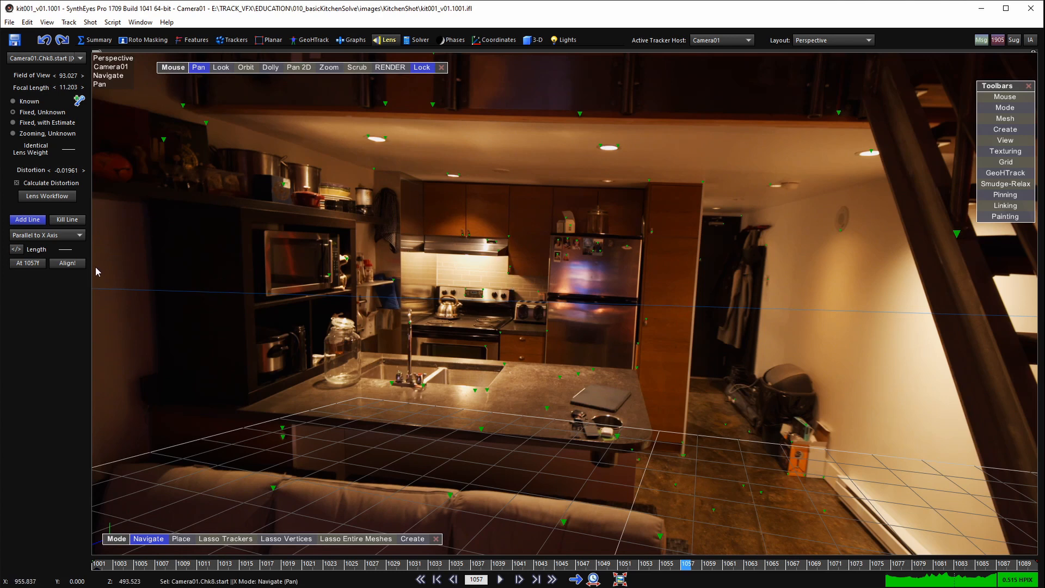
pyautogui.scroll(-3, 443, 251)
pyautogui.scroll(2, 443, 251)
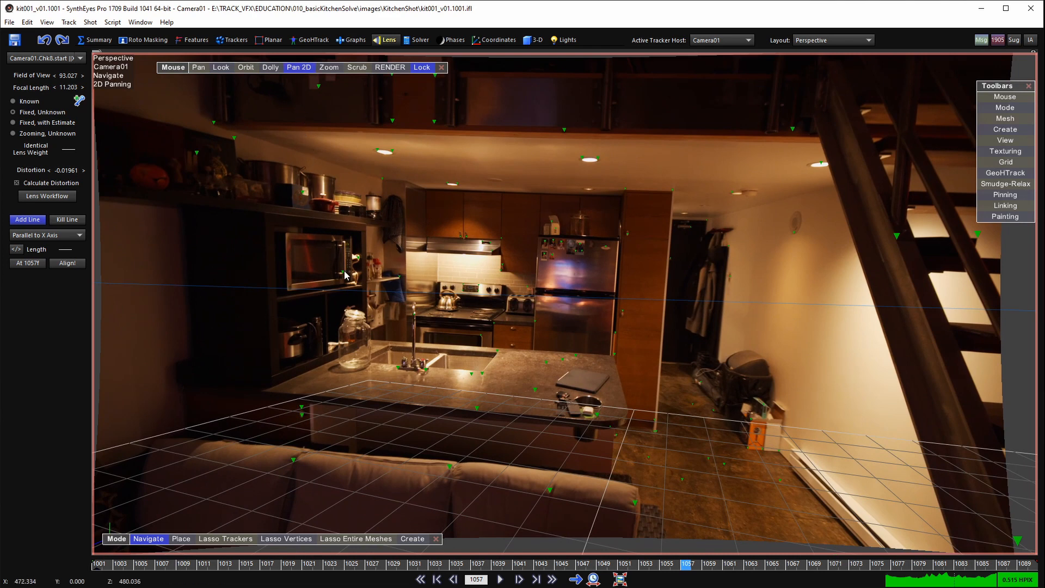
pyautogui.scroll(-4, 345, 275)
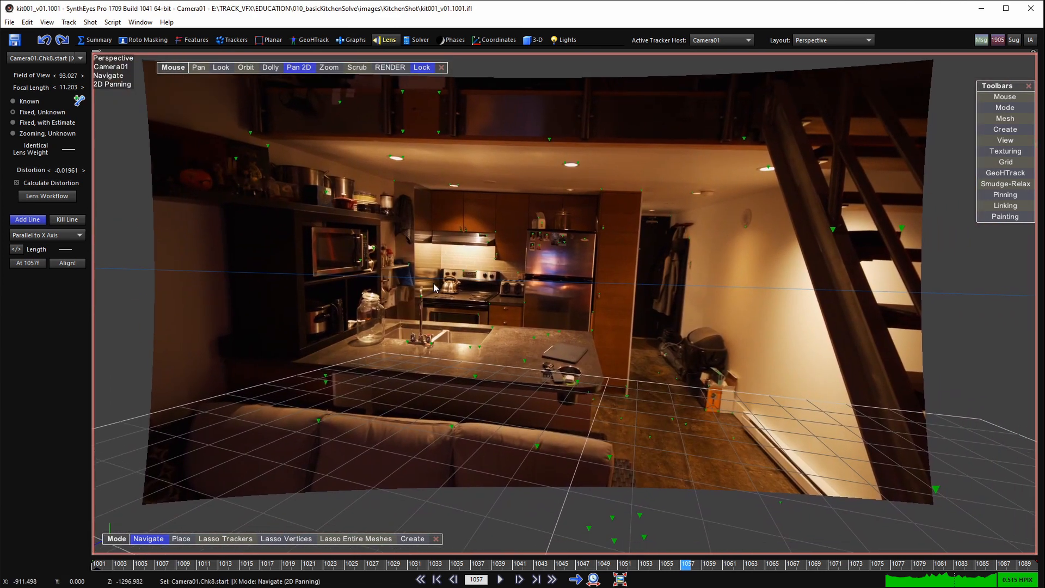
pyautogui.scroll(-3, 434, 288)
pyautogui.moveTo(504, 224); pyautogui.dragTo(497, 247, button='middle')
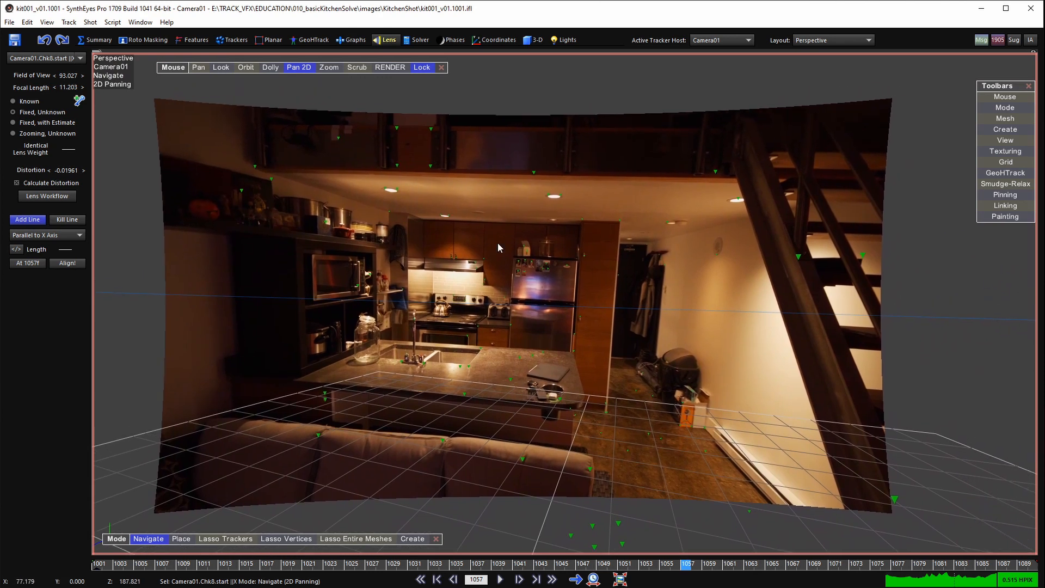
# - Examine the undistorted image against the ground grid in the camera-locked perspective view between frames 1054 and 1063
pyautogui.scroll(-2, 497, 247)
pyautogui.scroll(1, 503, 277)
pyautogui.moveTo(507, 288); pyautogui.dragTo(531, 296, button='middle')
pyautogui.scroll(3, 530, 296)
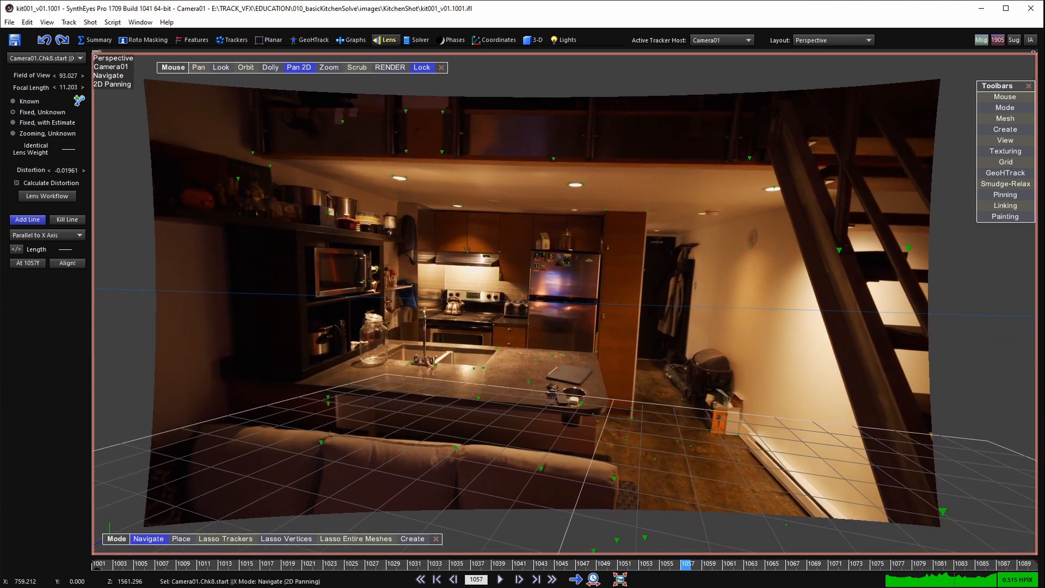
pyautogui.scroll(-1, 498, 307)
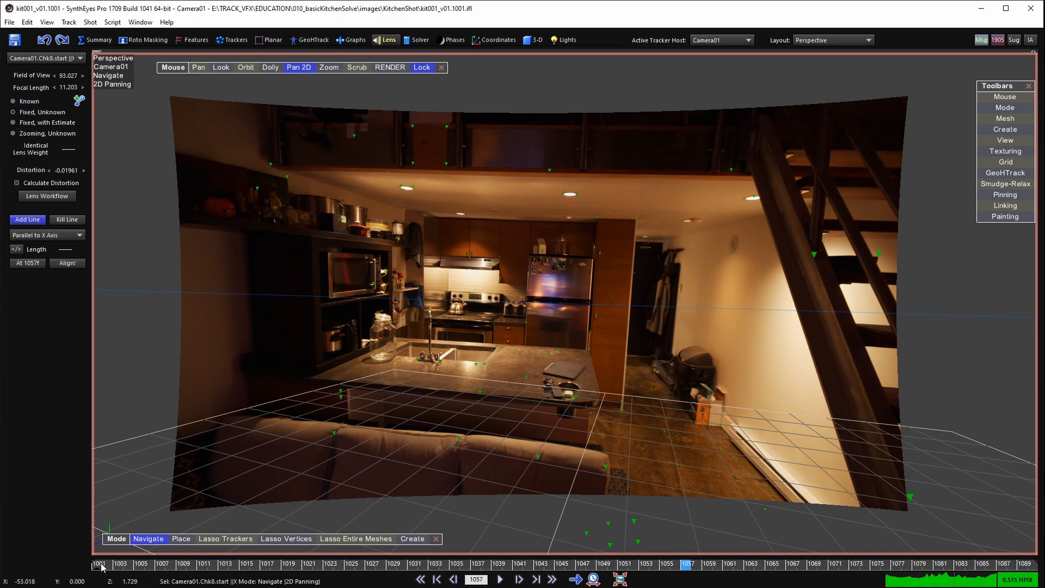
pyautogui.moveTo(686, 564); pyautogui.dragTo(654, 564)
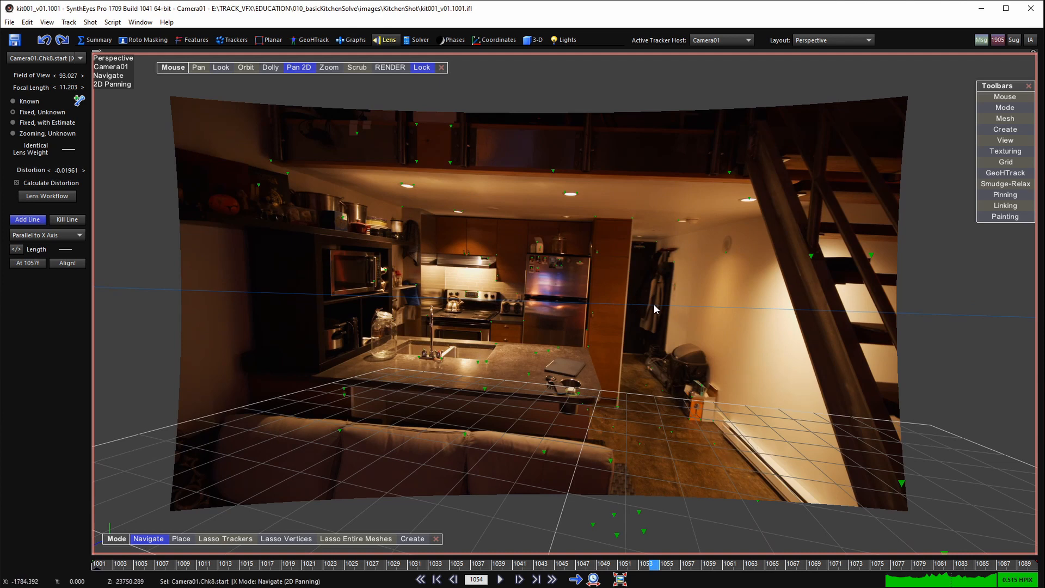
pyautogui.click(663, 563)
pyautogui.moveTo(663, 562); pyautogui.dragTo(700, 546)
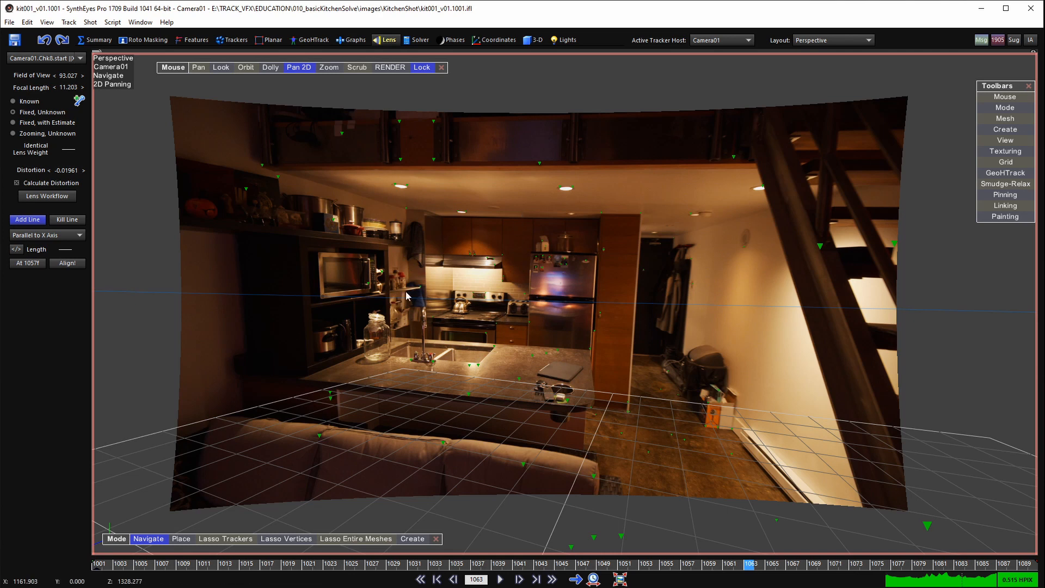
# - Compare the camera and perspective views at frame 1063, checking the alignment lines where the loft's lower edge meets the wall
pyautogui.press('F2')
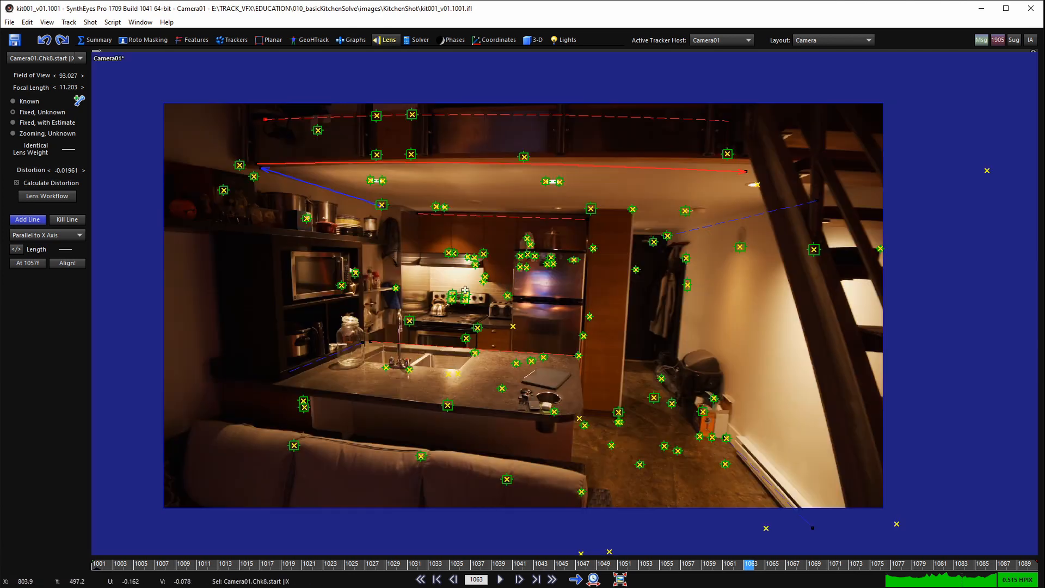
pyautogui.press('F2')
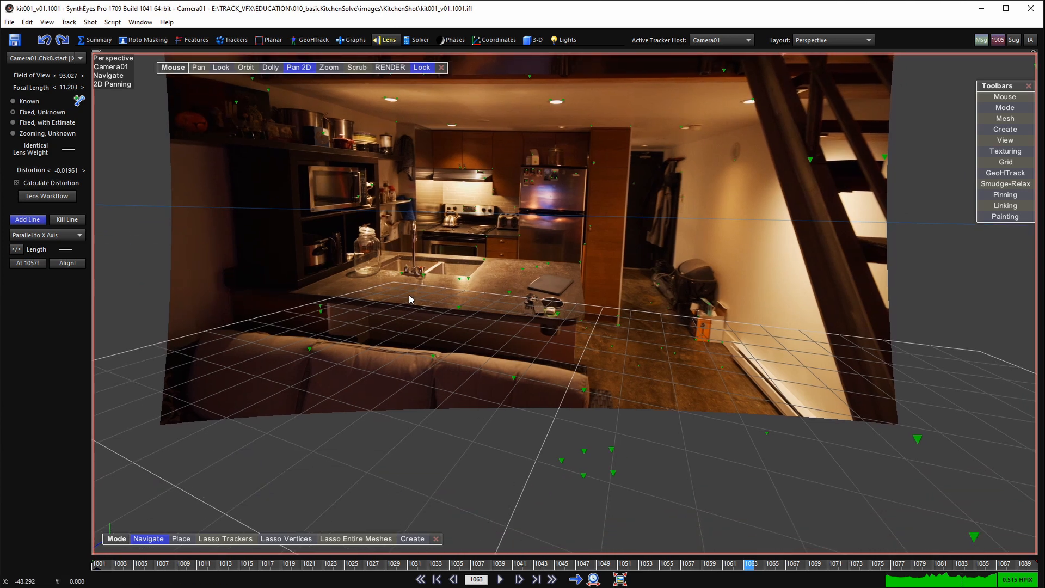
pyautogui.moveTo(410, 295); pyautogui.dragTo(366, 171)
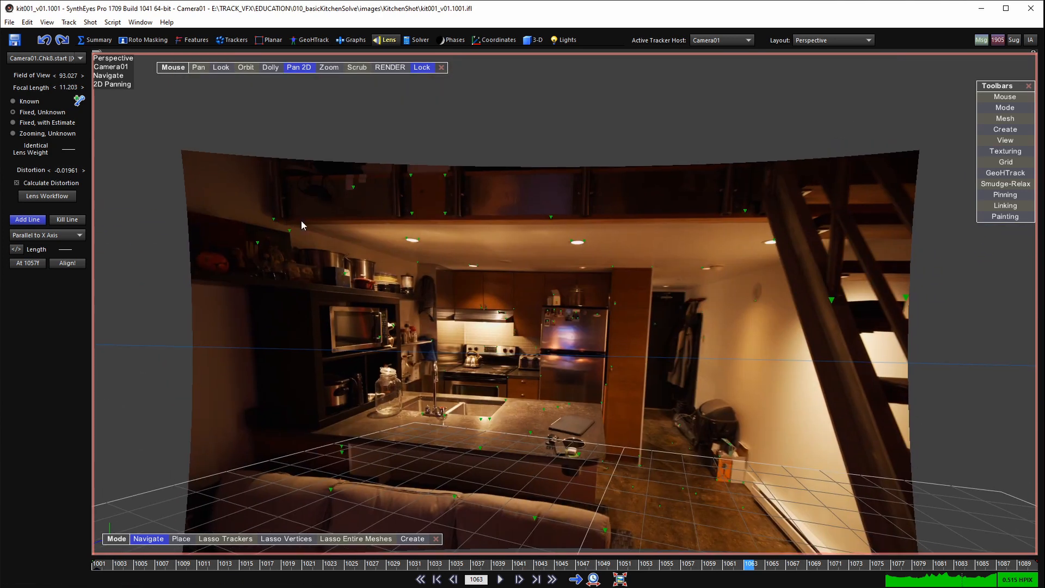
pyautogui.press('F1')
pyautogui.scroll(2, 250, 146)
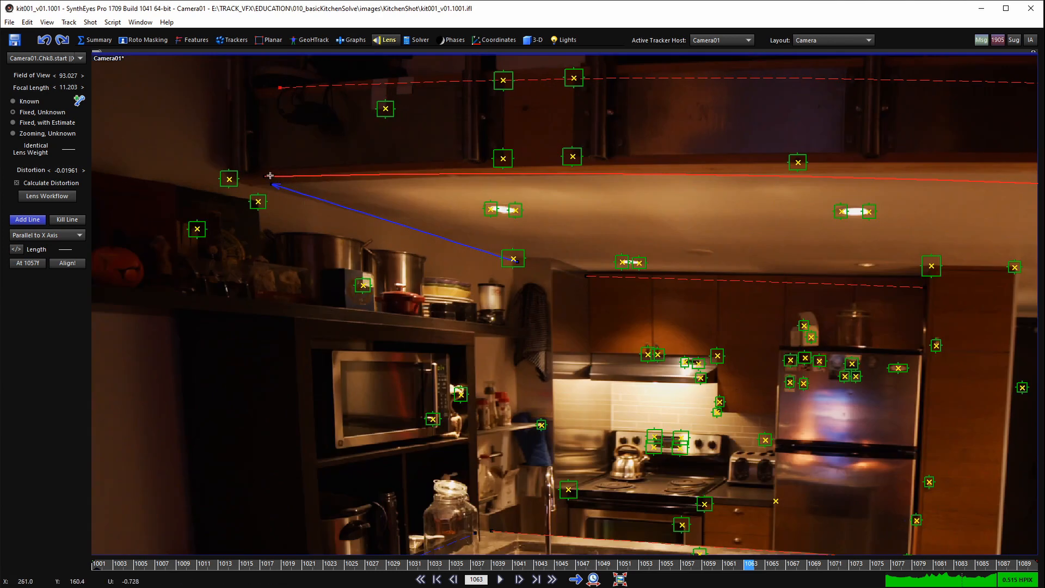
pyautogui.moveTo(270, 175); pyautogui.dragTo(265, 175)
pyautogui.scroll(-4, 245, 179)
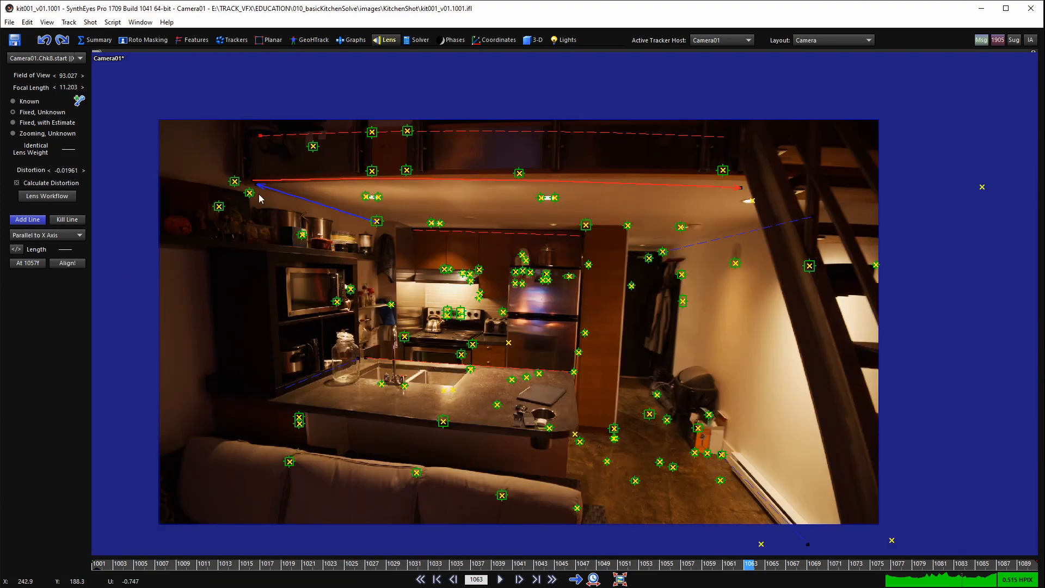
# - Examine the loft's lower edge against the grid at ceiling height in the perspective view, checking frames 1063, 1044 and 1052
pyautogui.press('5')
pyautogui.scroll(-1, 296, 209)
pyautogui.moveTo(296, 209); pyautogui.dragTo(240, 144, button='middle')
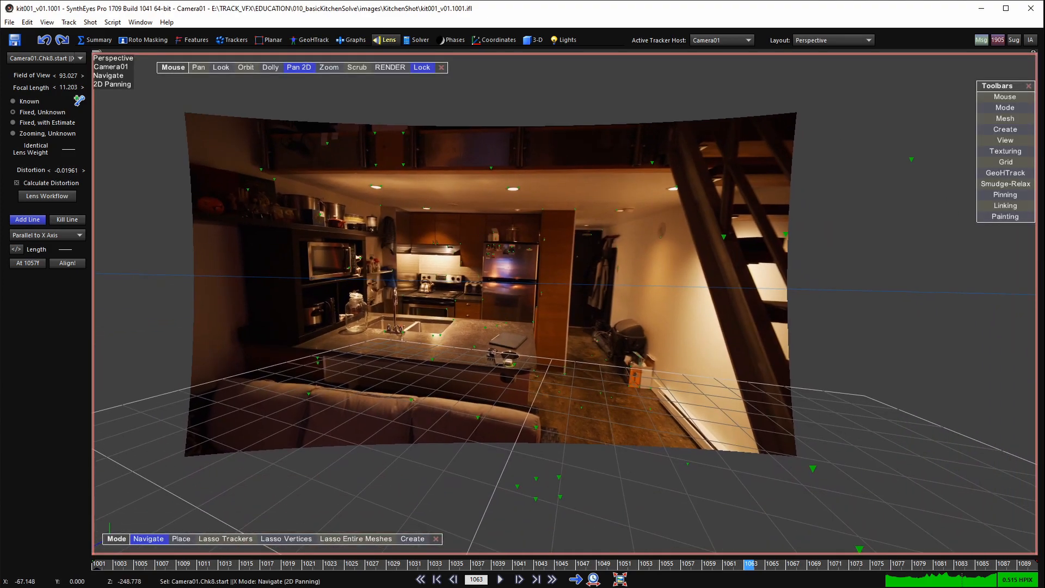
pyautogui.scroll(2, 237, 257)
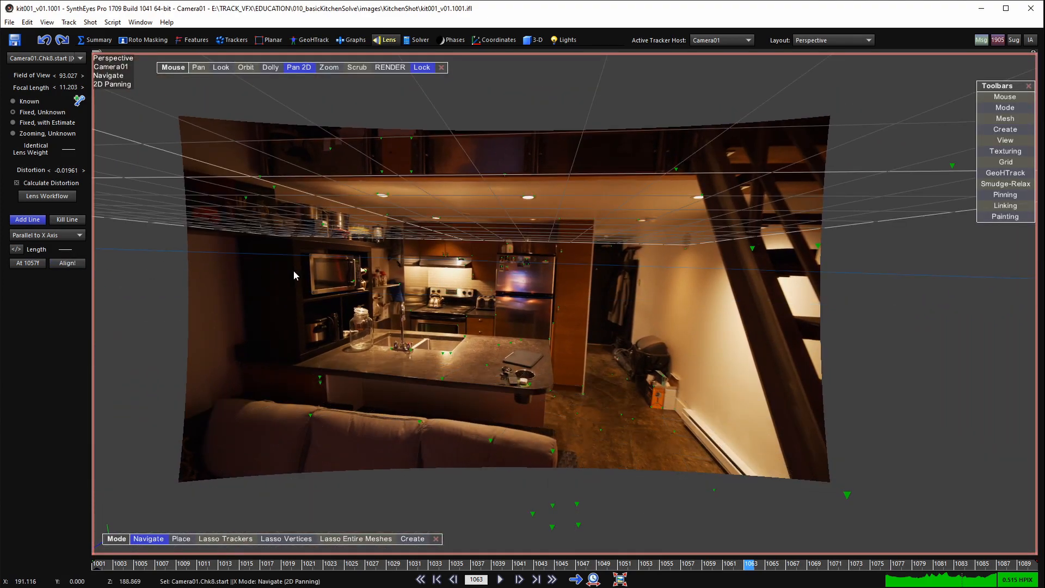
pyautogui.scroll(3, 240, 135)
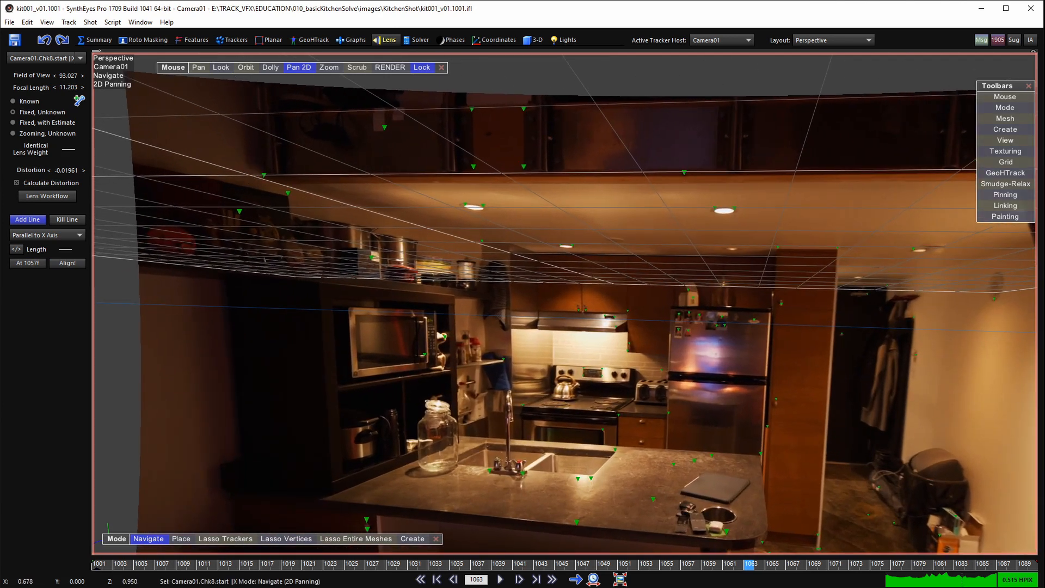
pyautogui.scroll(-3, 746, 193)
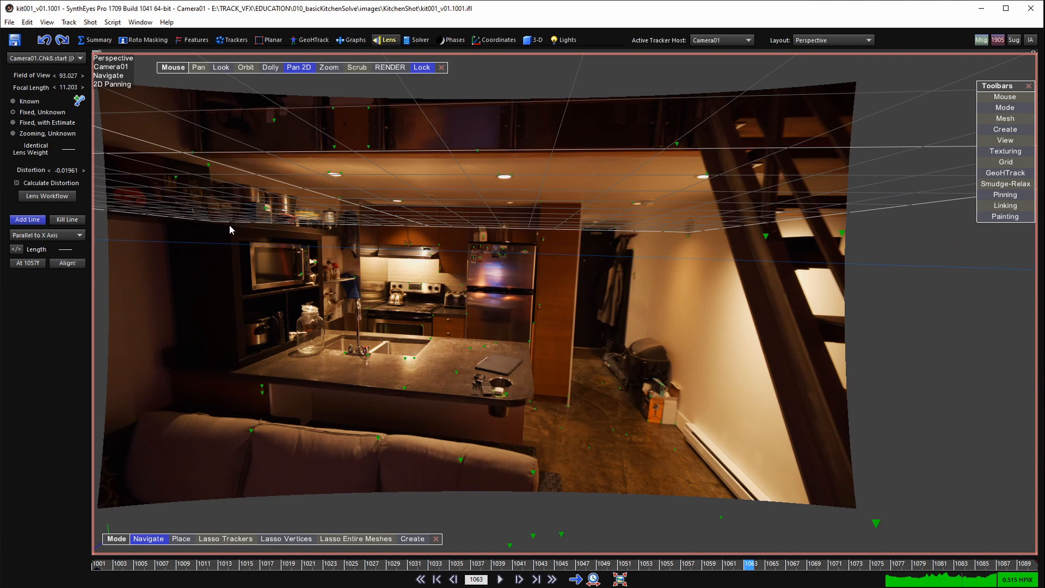
pyautogui.scroll(2, 668, 267)
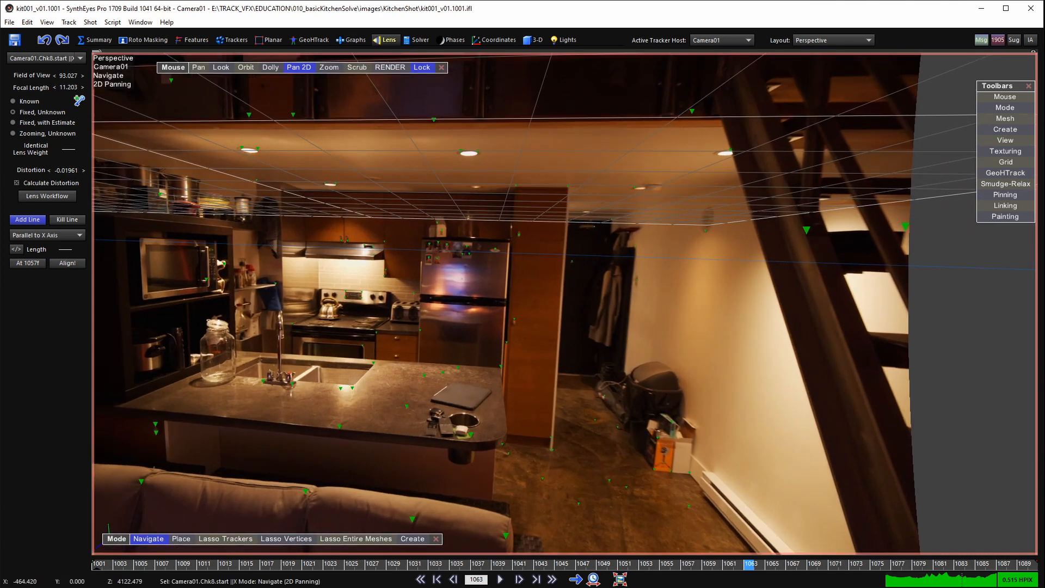
pyautogui.scroll(-3, 729, 294)
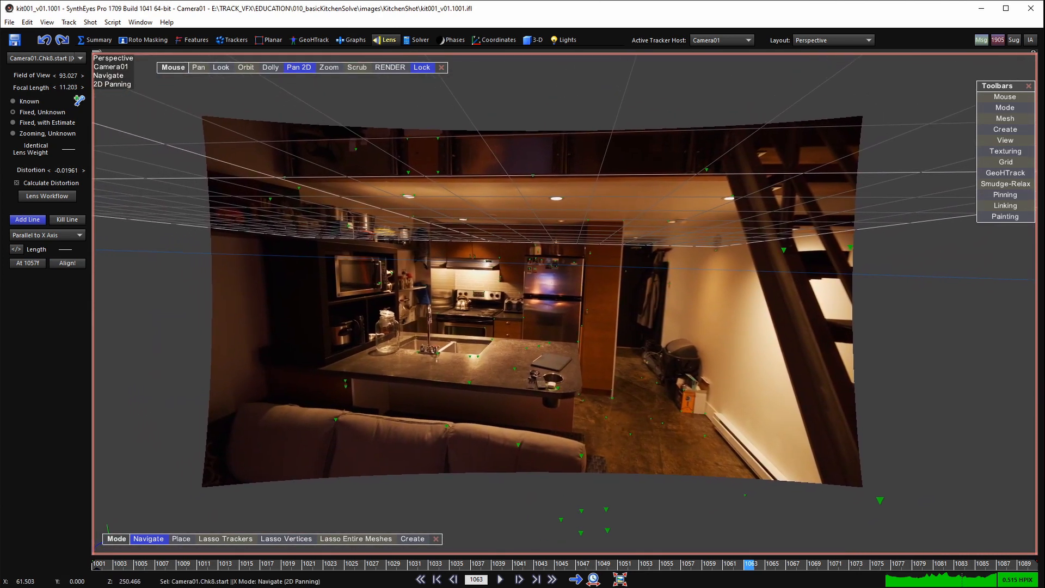
pyautogui.moveTo(730, 294); pyautogui.dragTo(718, 303, button='middle')
pyautogui.click(552, 562)
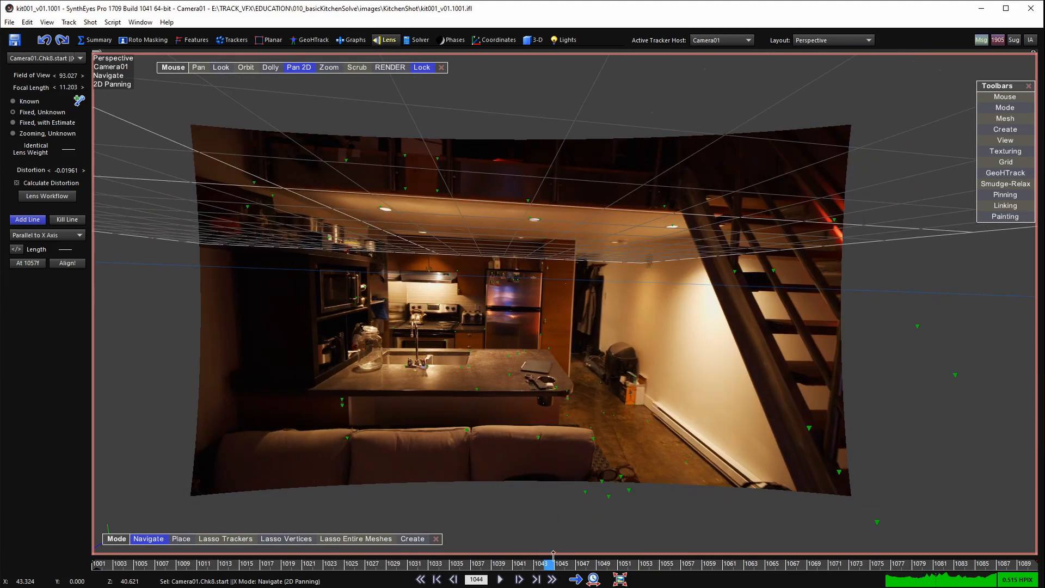
pyautogui.moveTo(553, 553); pyautogui.dragTo(632, 485)
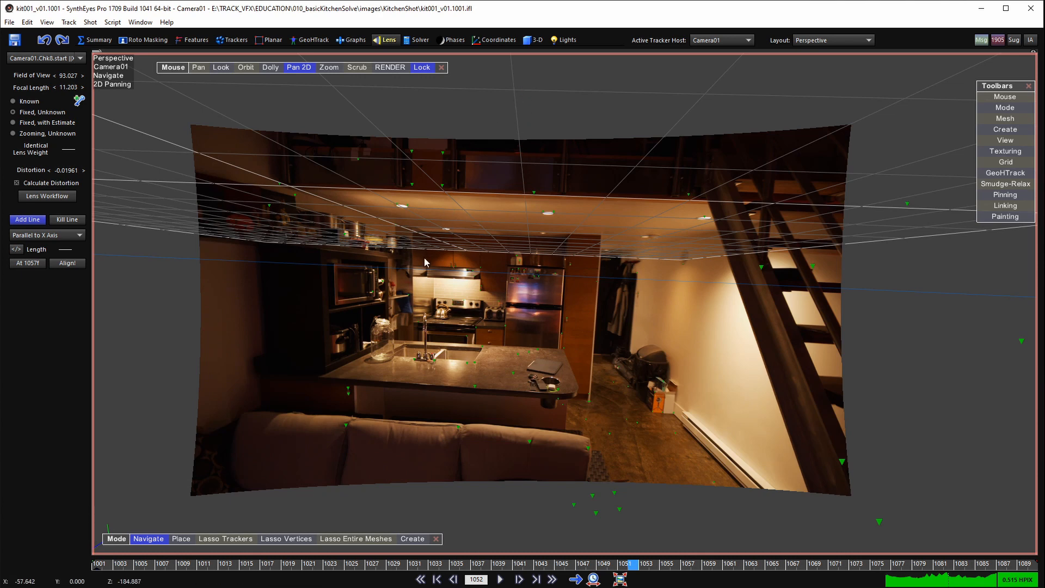
# - Switch to the quad layout in the 3-D room and examine the solved points and camera in the Top, Left and Camera views
pyautogui.press('q')
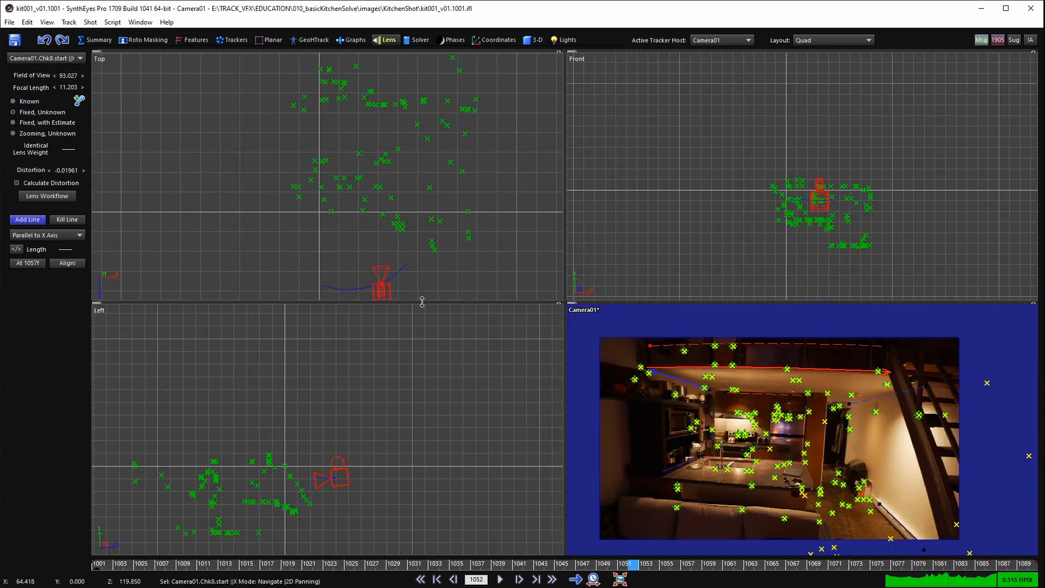
pyautogui.click(527, 41)
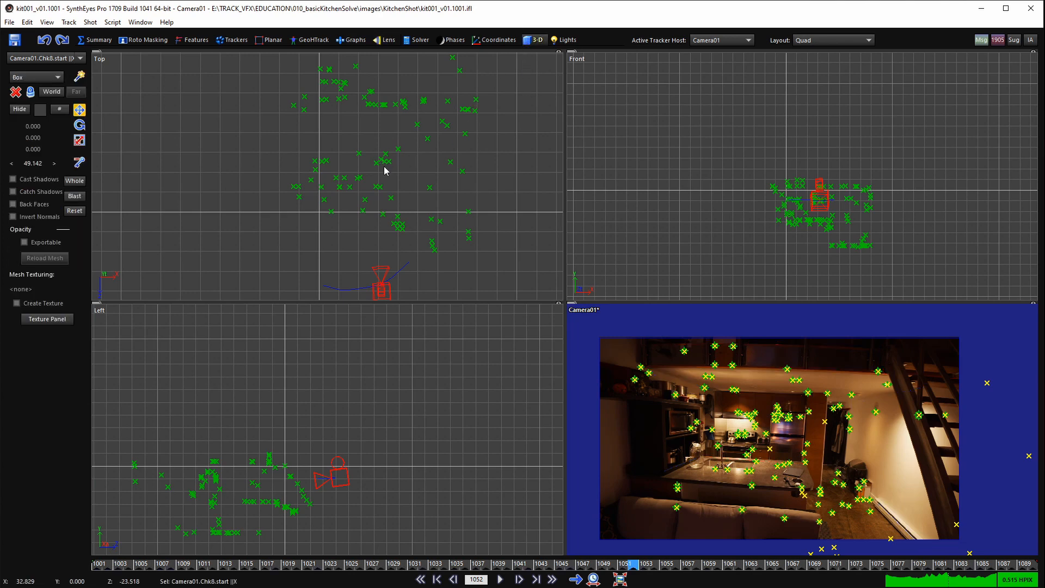
pyautogui.moveTo(385, 167); pyautogui.dragTo(376, 226, button='right')
pyautogui.moveTo(412, 180); pyautogui.dragTo(388, 218, button='middle')
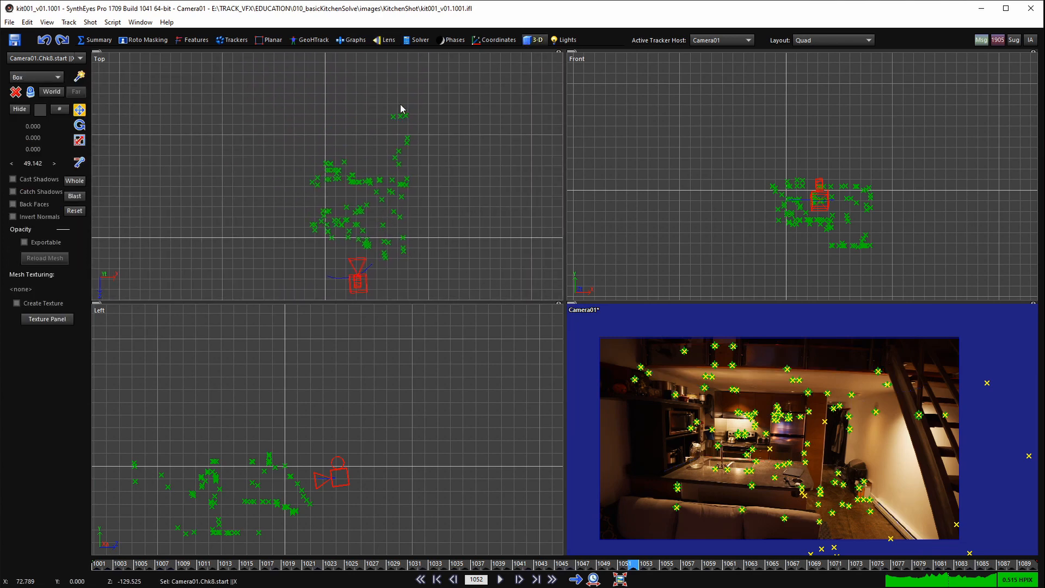
pyautogui.scroll(-3, 258, 483)
pyautogui.moveTo(287, 464); pyautogui.dragTo(336, 379, button='middle')
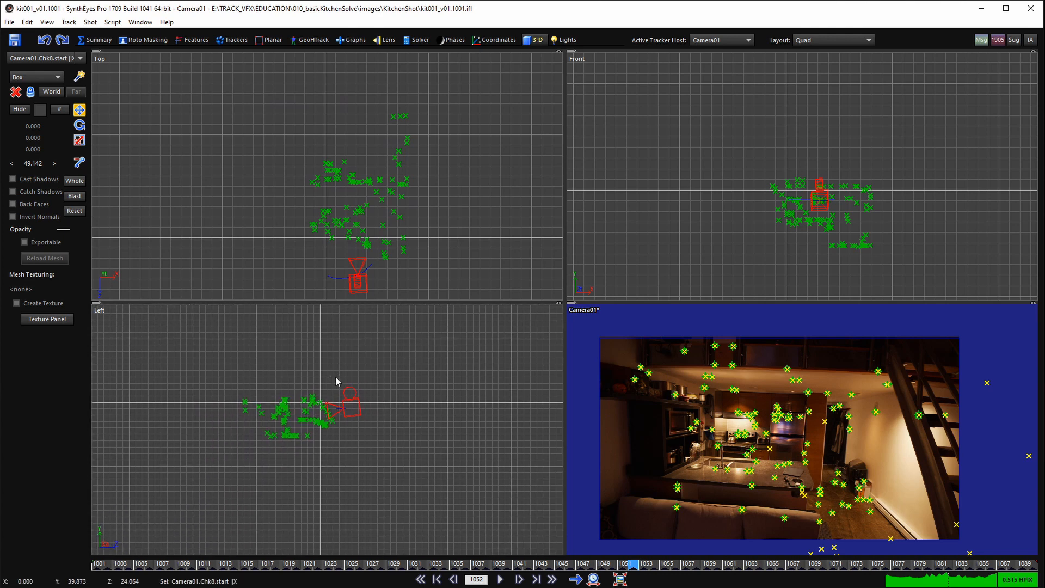
pyautogui.scroll(3, 321, 386)
pyautogui.scroll(-4, 321, 406)
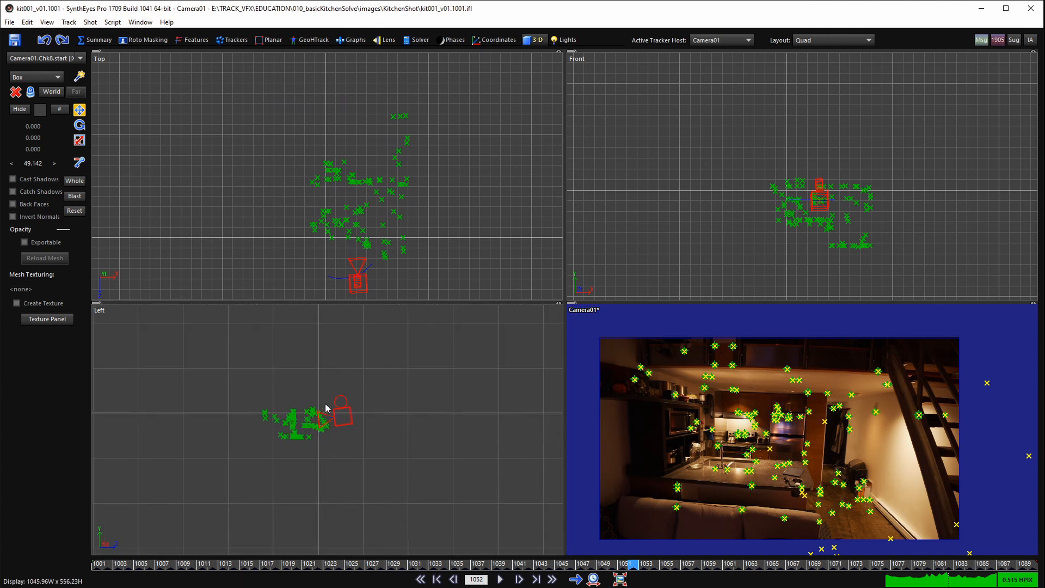
pyautogui.scroll(4, 309, 387)
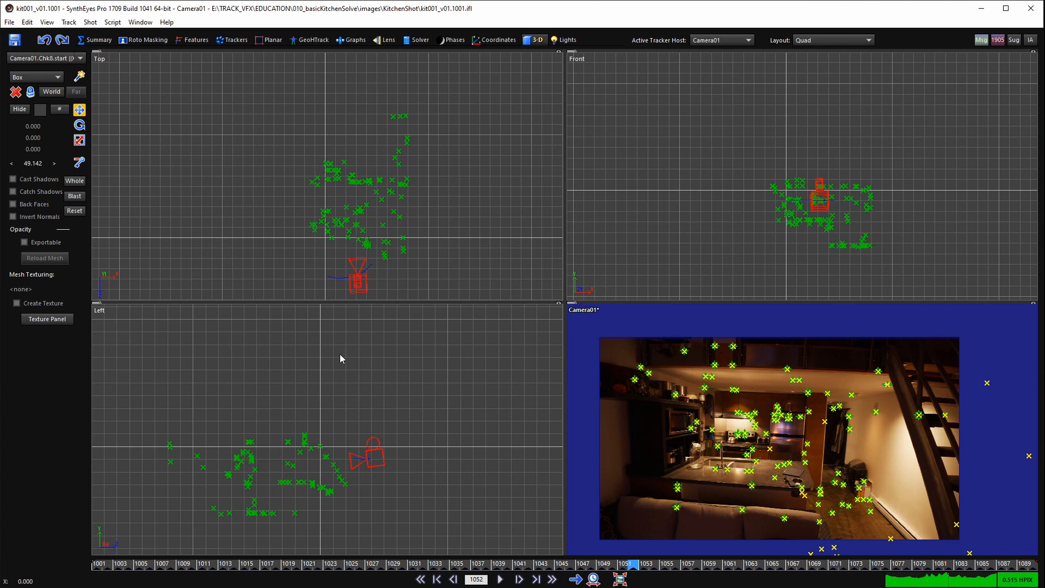
pyautogui.scroll(-4, 227, 364)
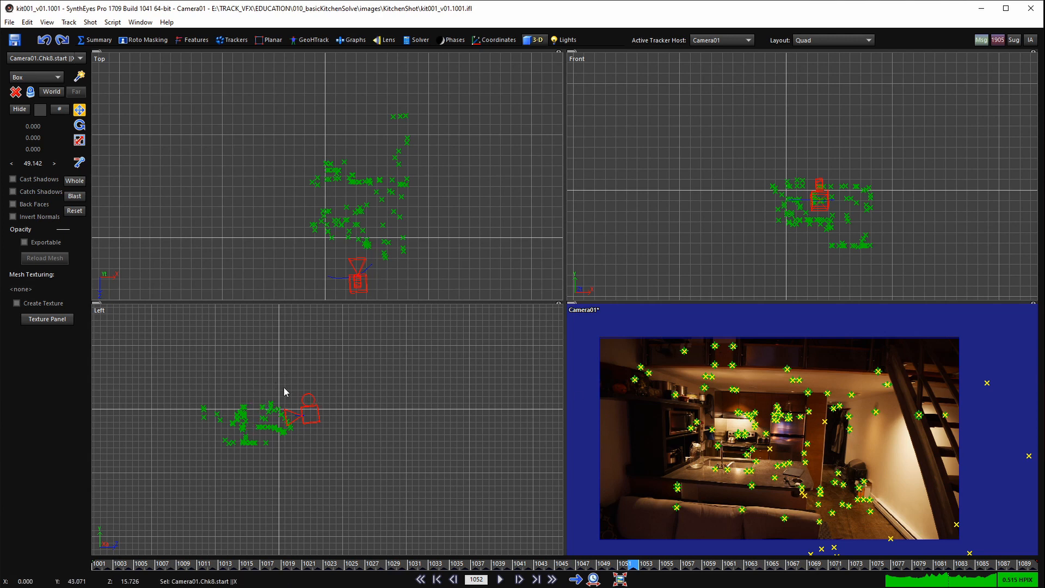
pyautogui.scroll(2, 270, 381)
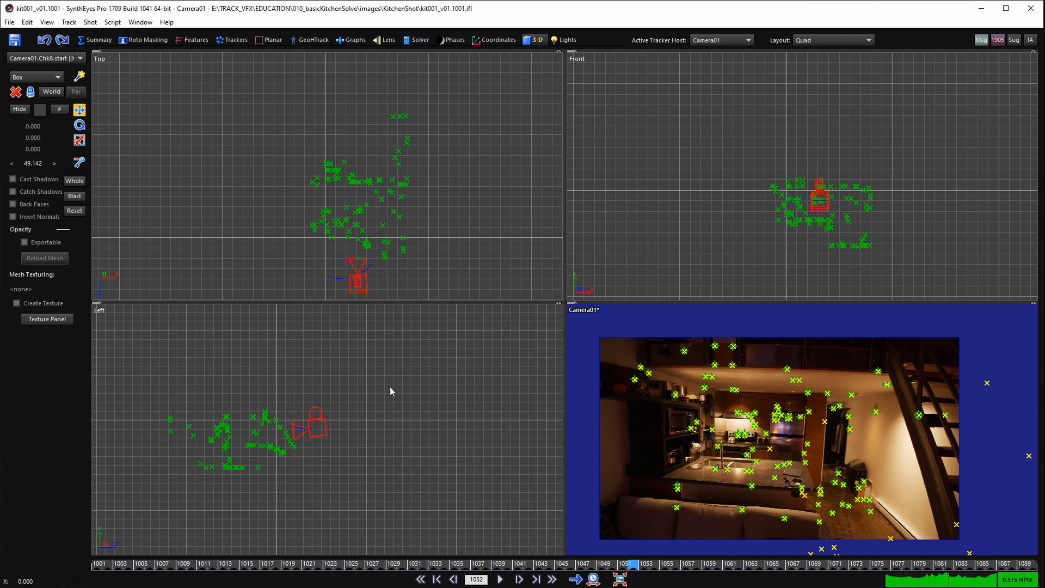
pyautogui.scroll(2, 769, 446)
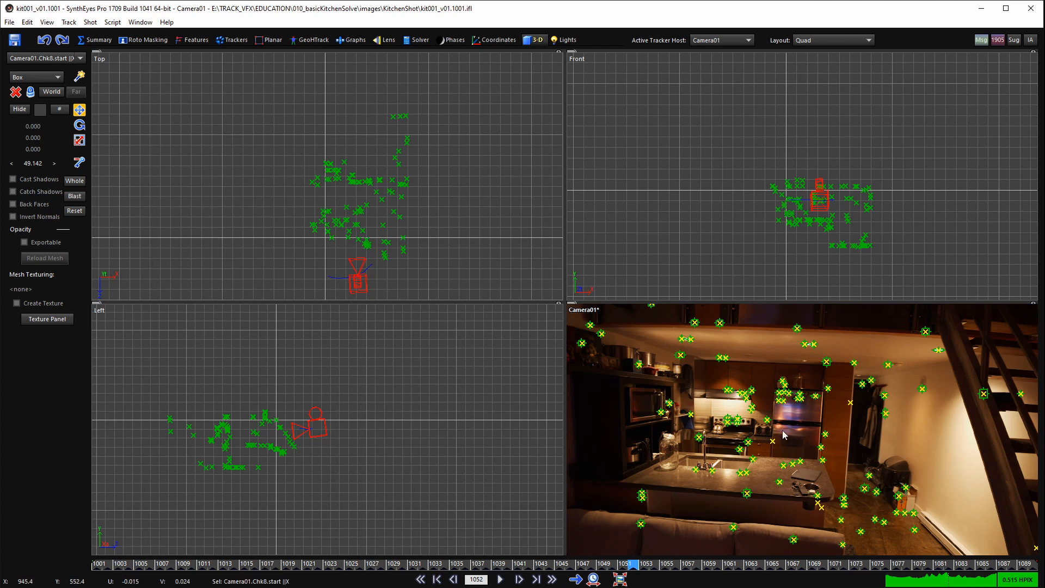
pyautogui.scroll(-3, 772, 431)
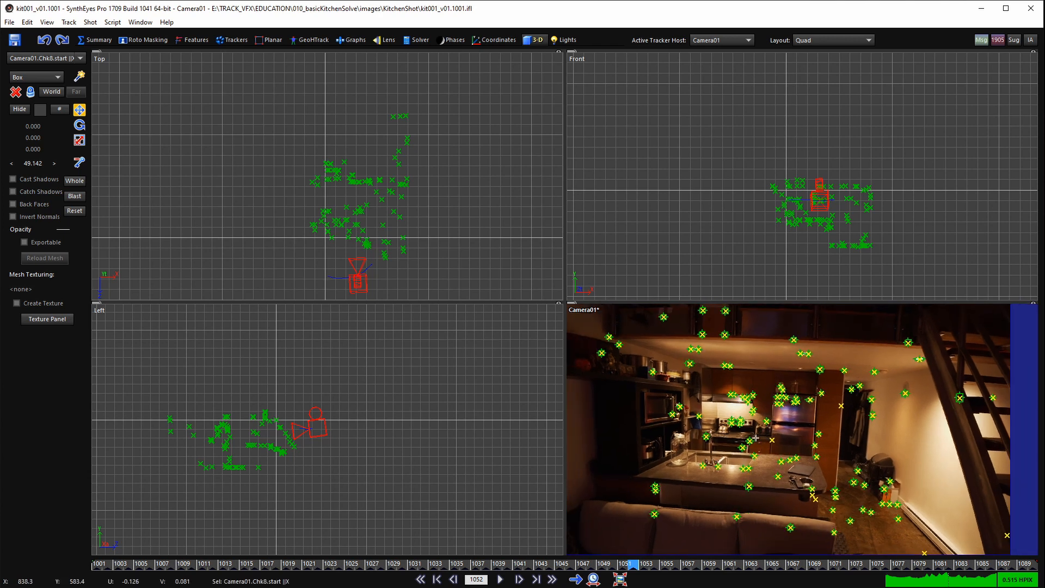
pyautogui.moveTo(765, 441); pyautogui.dragTo(769, 445, button='middle')
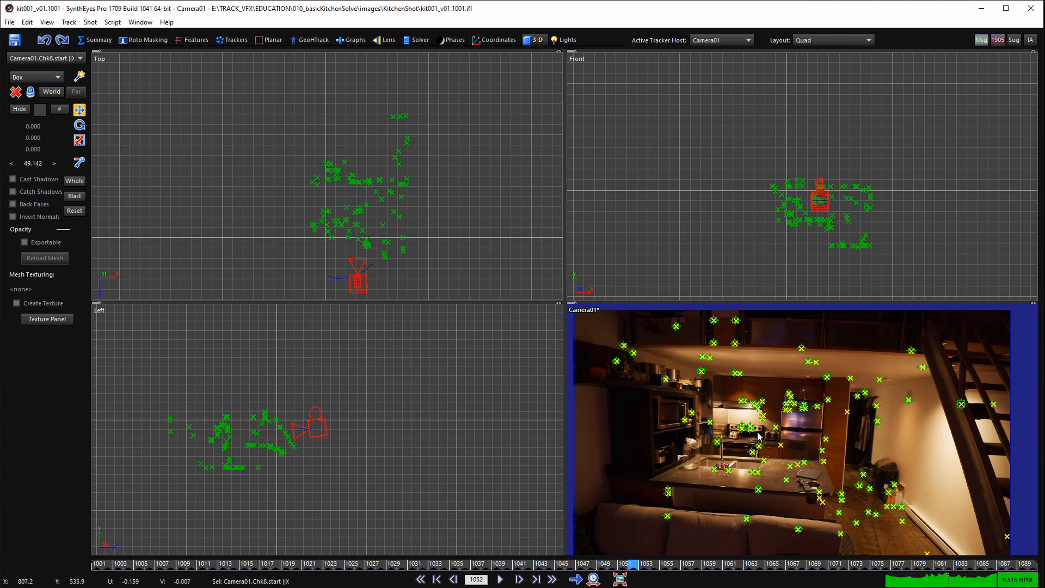
# - Create an Earthling mesh beside the solved points, in front of the camera, in the Top view
pyautogui.click(47, 78)
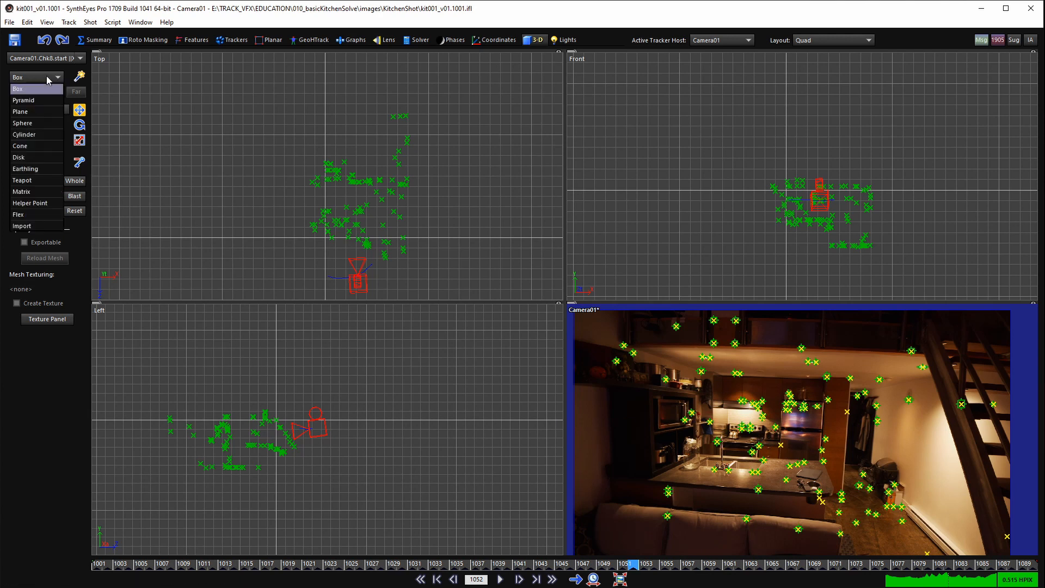
pyautogui.click(44, 168)
pyautogui.scroll(-2, 338, 216)
pyautogui.scroll(2, 338, 216)
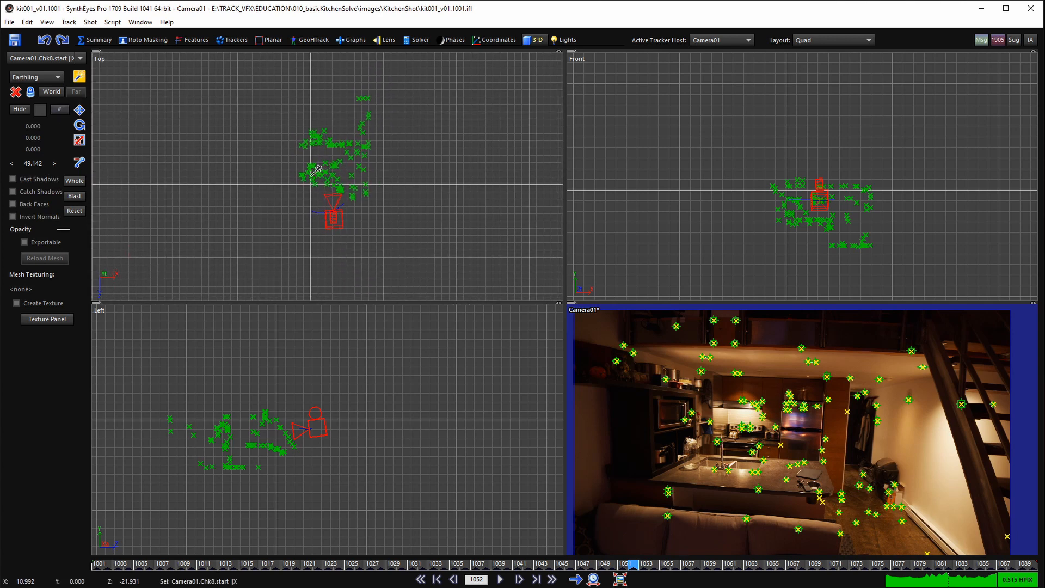
pyautogui.click(293, 178)
pyautogui.moveTo(293, 178); pyautogui.dragTo(341, 182)
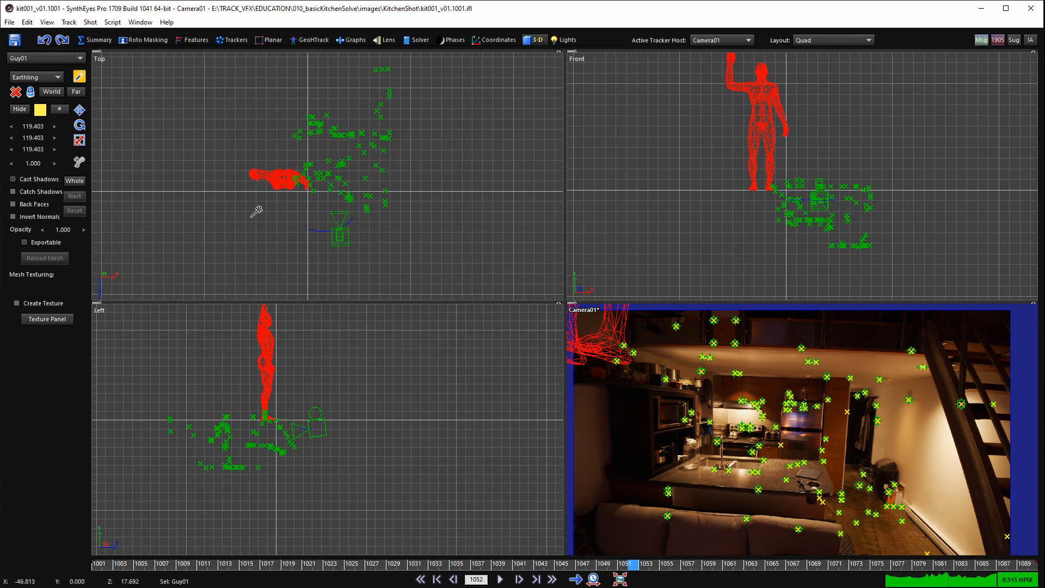
# - Set the Earthling's X, Y and Z scale to 180 each
pyautogui.click(80, 141)
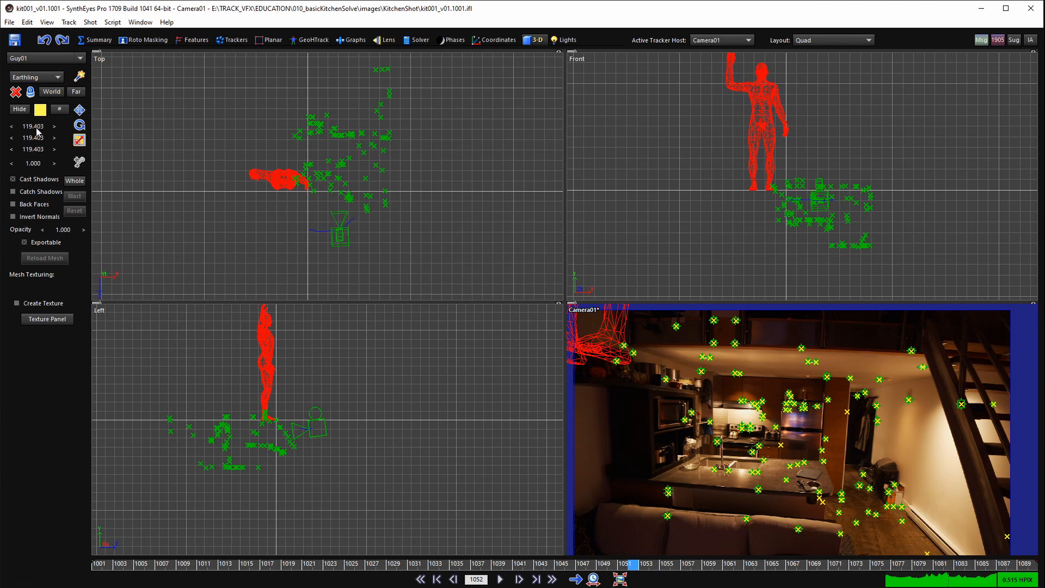
pyautogui.click(35, 126)
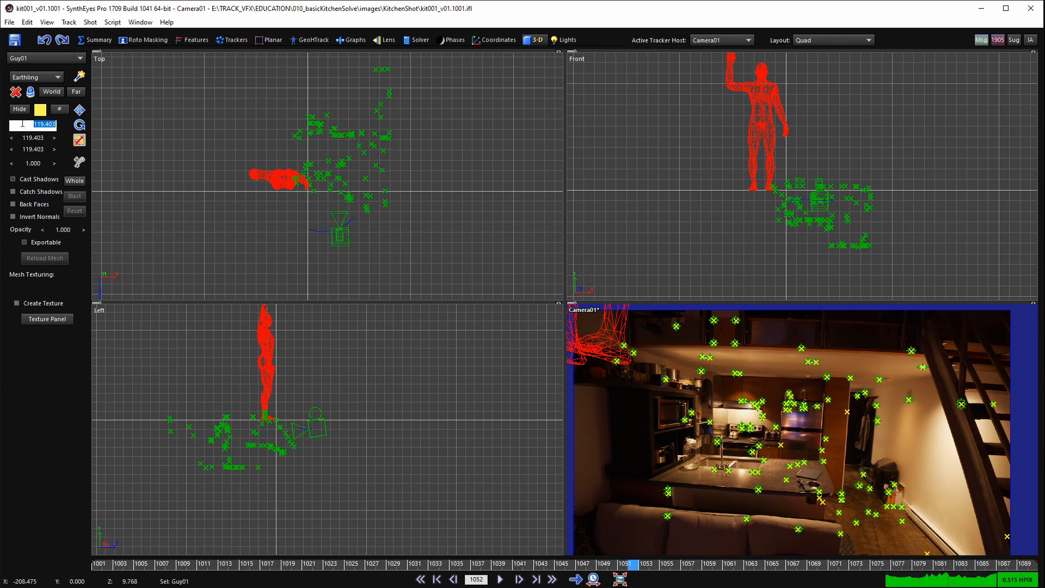
pyautogui.press('Tab')
pyautogui.write('180')
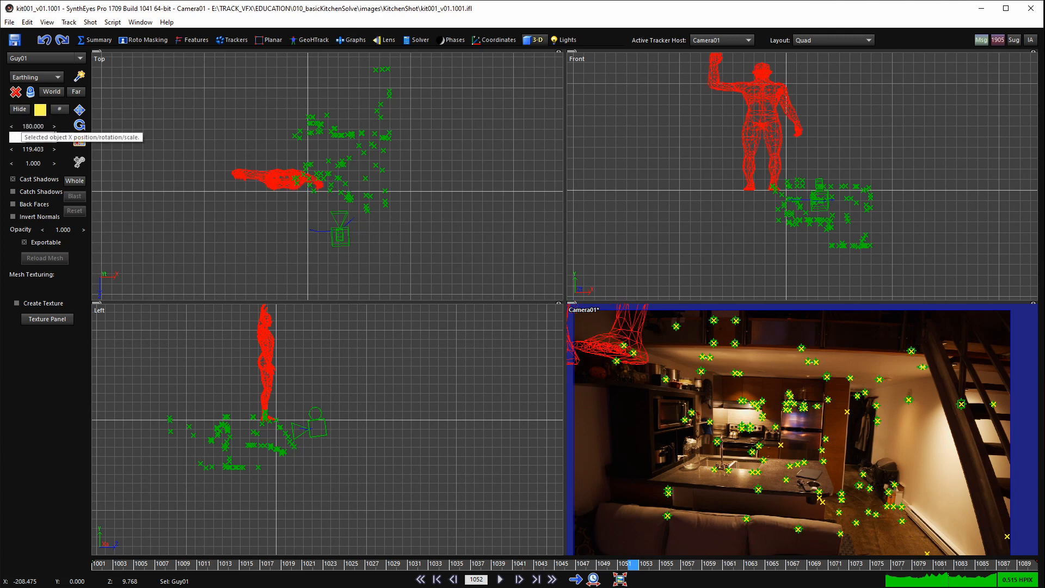
pyautogui.press('Tab')
pyautogui.write('1')
pyautogui.press('Return')
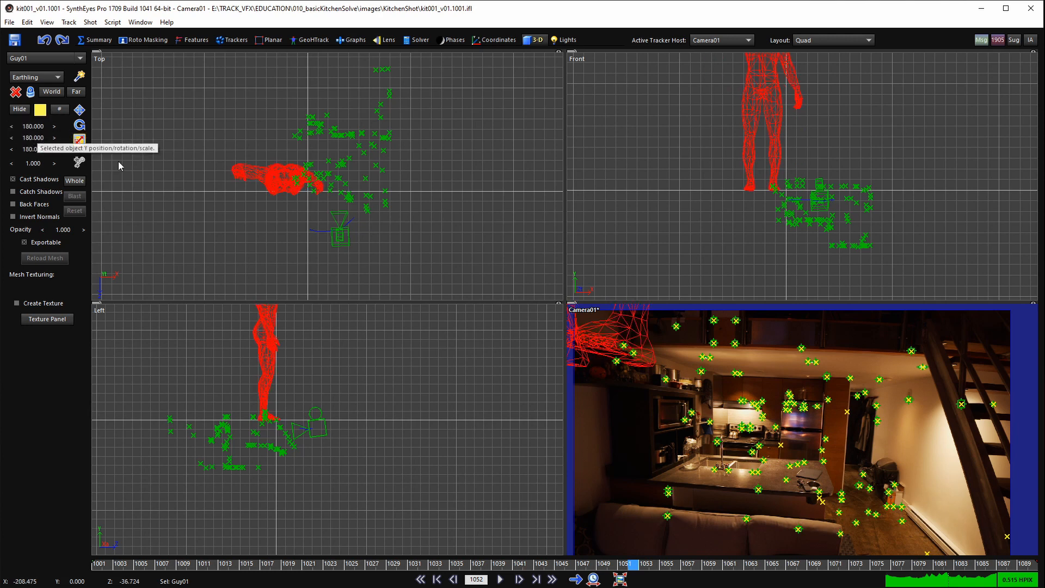
# - Set up the Move tool with Whole enabled and Camera01 selected so the camera and solved points move together
pyautogui.scroll(-2, 279, 202)
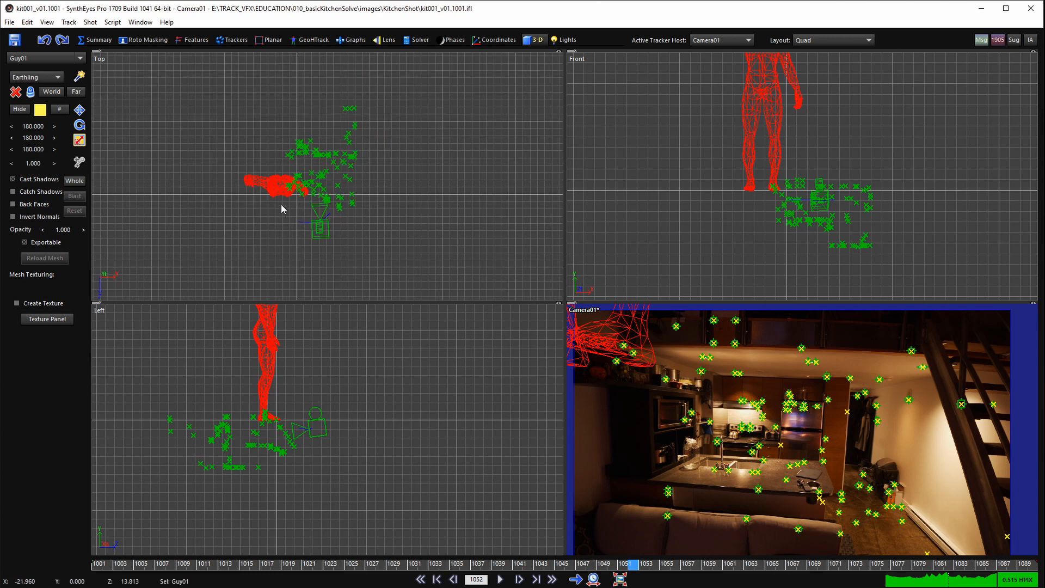
pyautogui.scroll(3, 278, 203)
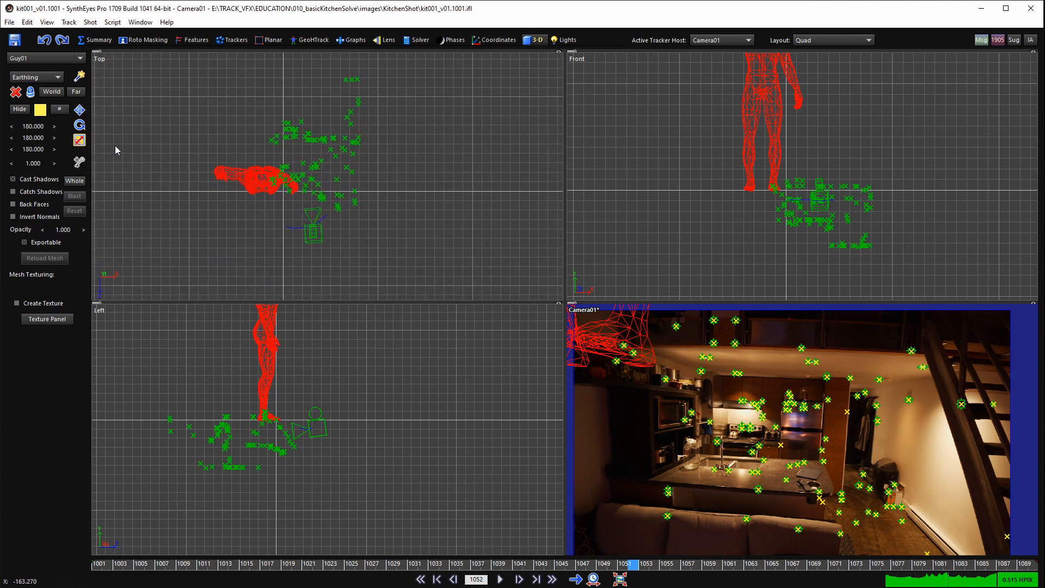
pyautogui.scroll(-2, 288, 198)
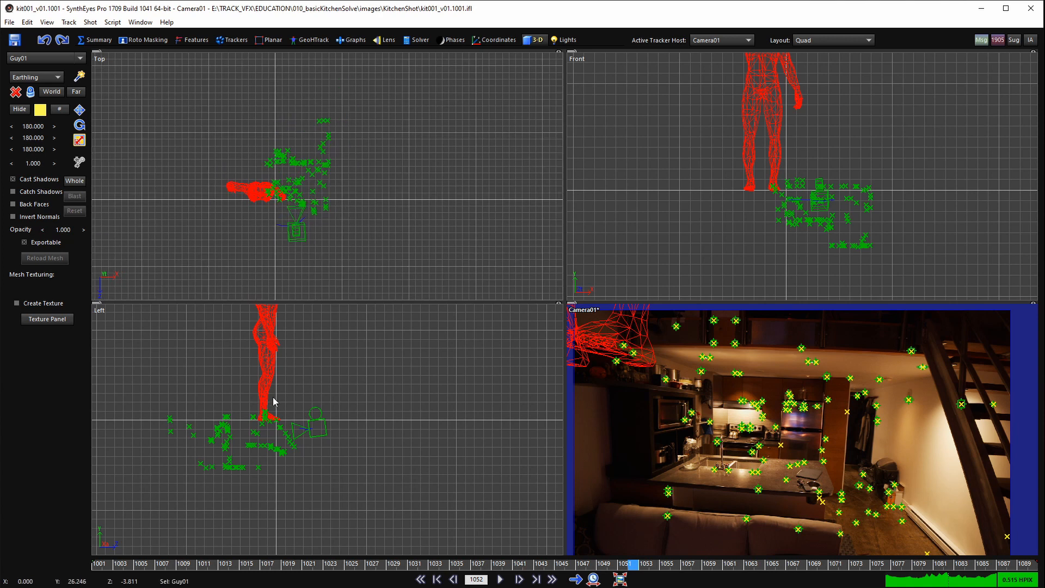
pyautogui.moveTo(252, 402); pyautogui.dragTo(270, 436, button='middle')
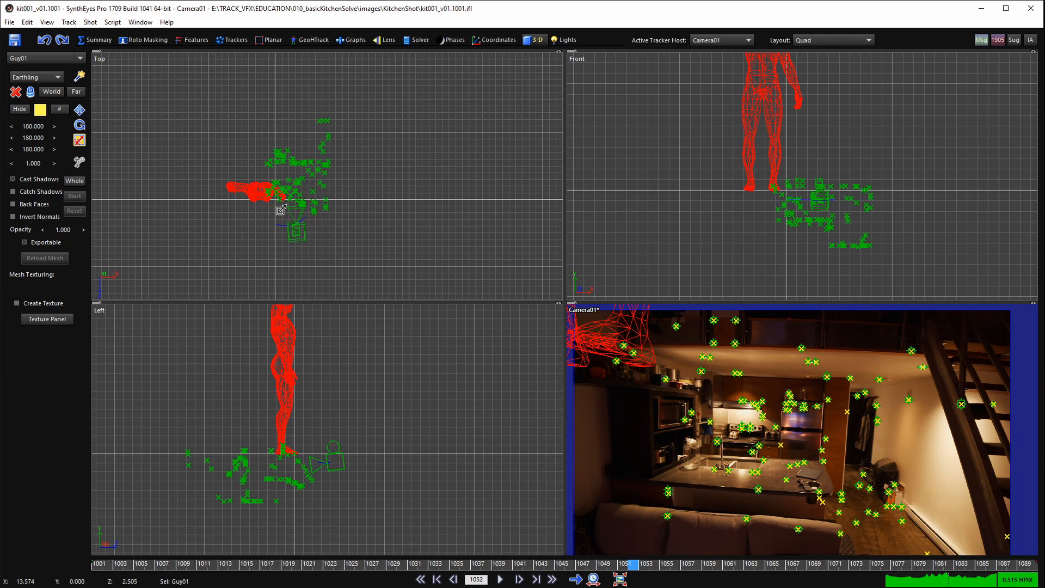
pyautogui.scroll(-4, 639, 357)
pyautogui.scroll(1, 638, 342)
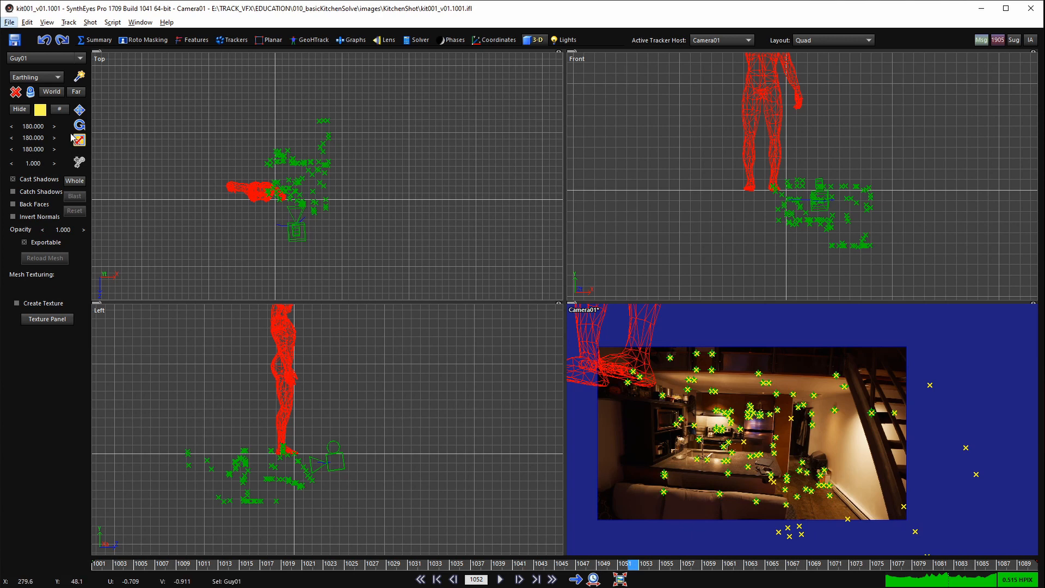
pyautogui.click(80, 110)
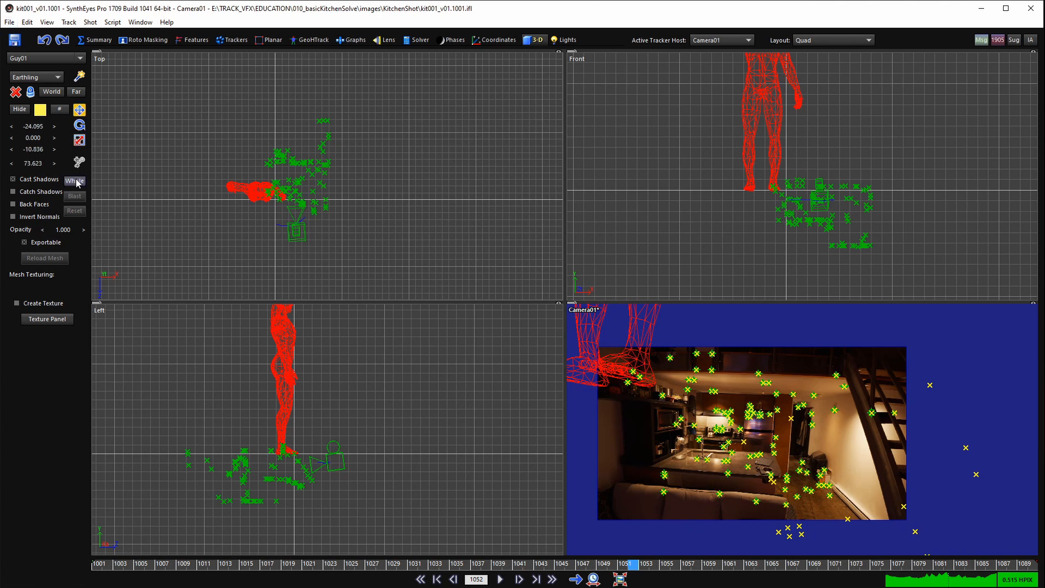
pyautogui.click(132, 195)
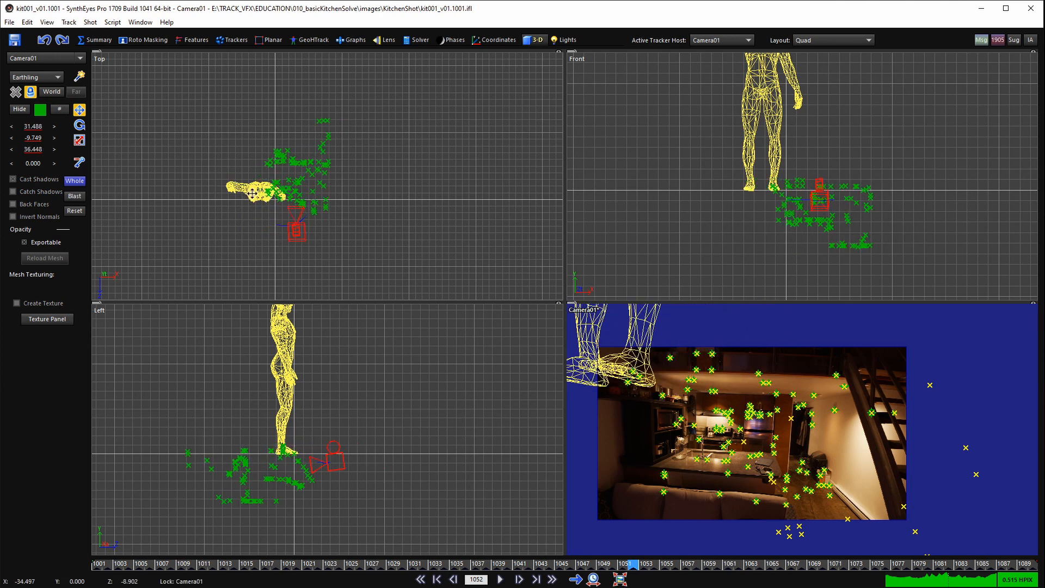
# - Try moving the whole solve with Whole affects meshes turned on, then undo the move and turn that option off
pyautogui.rightClick(310, 194)
pyautogui.moveTo(410, 201)
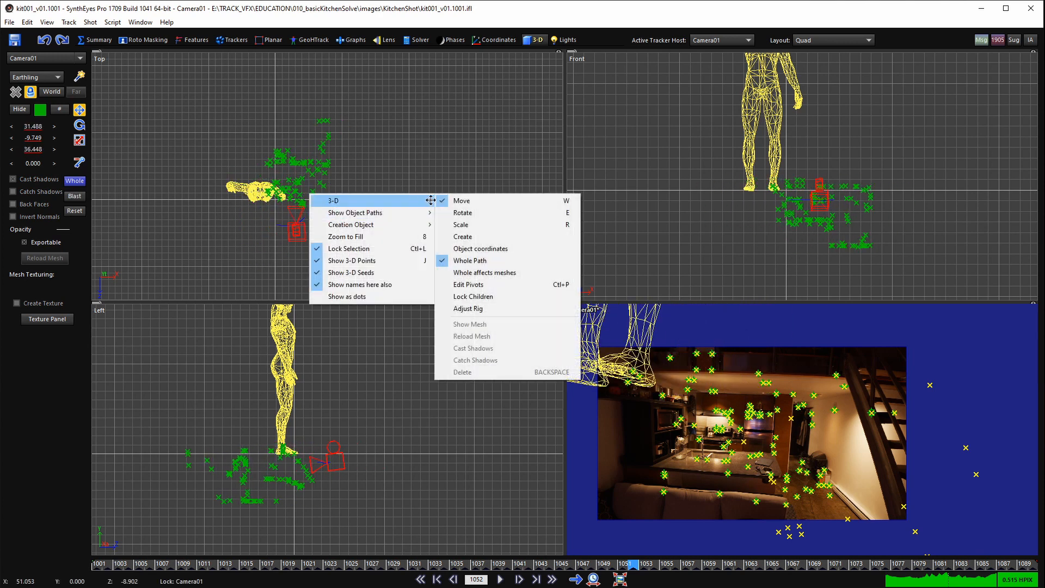
pyautogui.click(481, 273)
pyautogui.moveTo(297, 229); pyautogui.dragTo(276, 241)
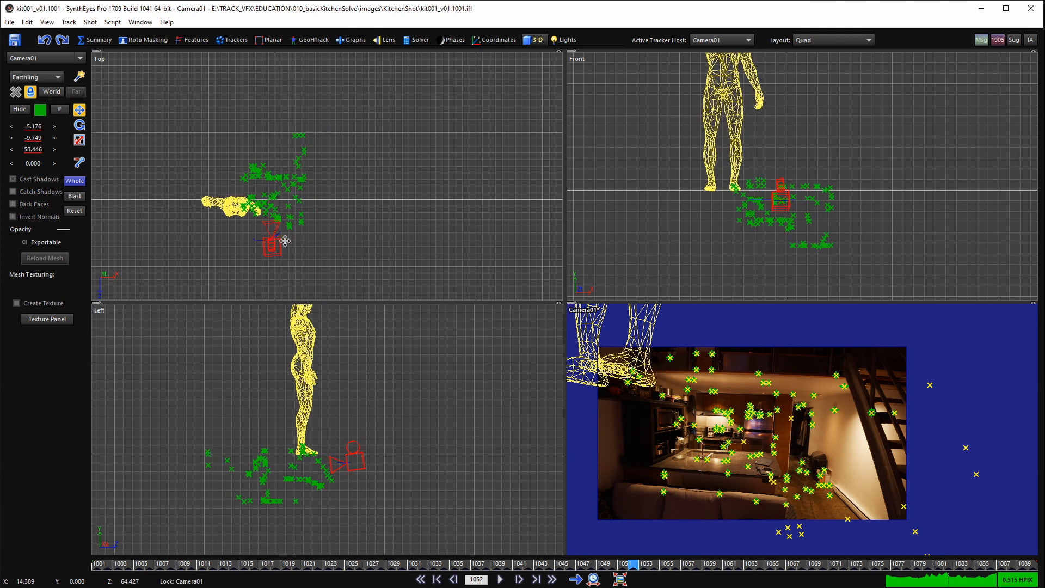
pyautogui.hotkey('ctrl', 'z')
pyautogui.rightClick(332, 189)
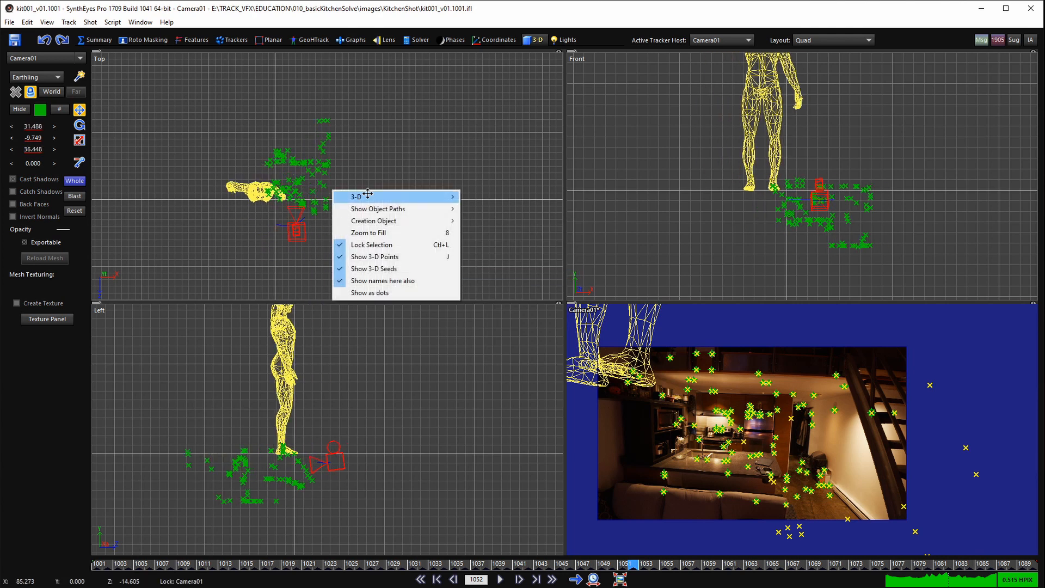
pyautogui.moveTo(362, 197)
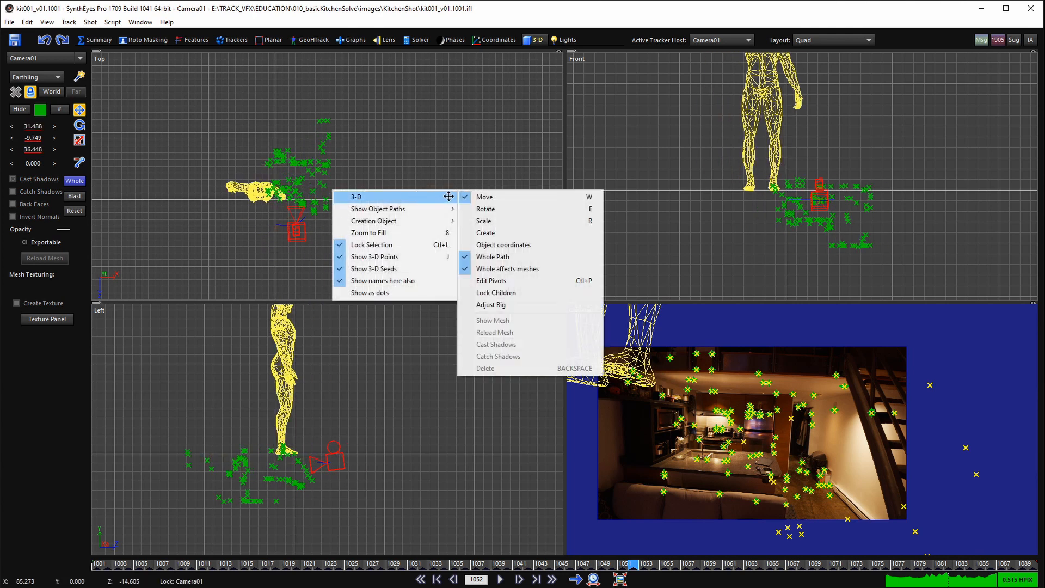
pyautogui.click(517, 269)
# - Move the whole solve in the Top and Left views so its floor points lie on the ground line at the Earthling's feet
pyautogui.moveTo(292, 232); pyautogui.dragTo(321, 250)
pyautogui.moveTo(286, 506); pyautogui.dragTo(278, 472)
pyautogui.scroll(3, 289, 446)
pyautogui.scroll(6, 265, 466)
pyautogui.scroll(-9, 278, 469)
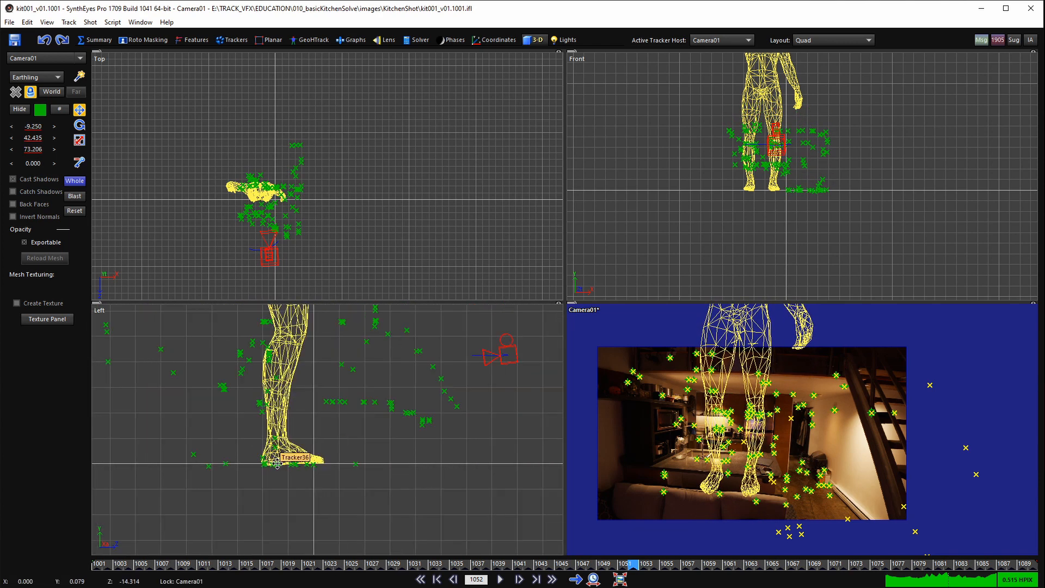
pyautogui.scroll(-2, 314, 454)
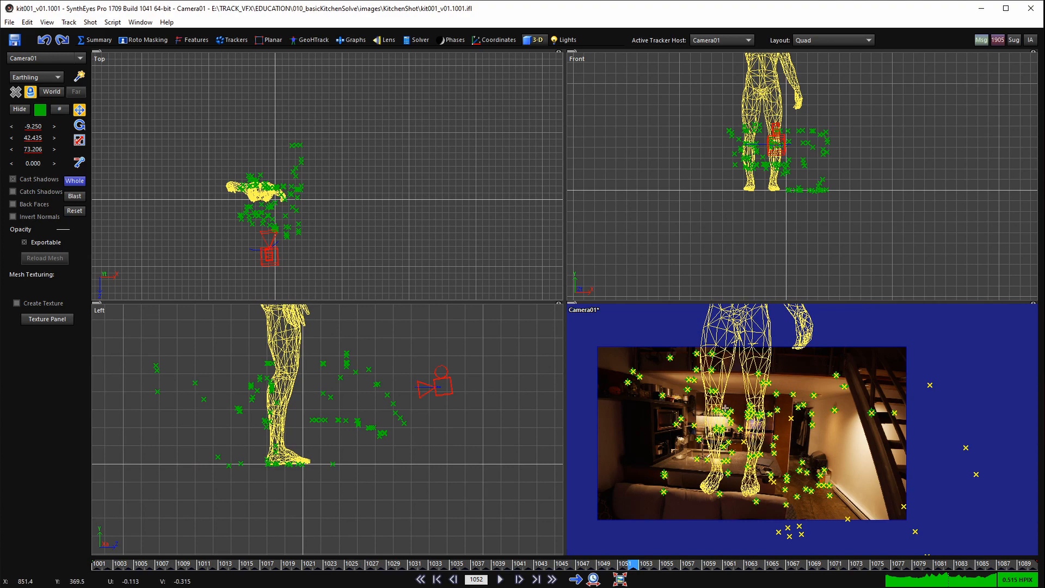
# - Enlarge the Camera view and play through the shot to examine the Earthling's size against the kitchen
pyautogui.moveTo(725, 408); pyautogui.dragTo(745, 408, button='middle')
pyautogui.moveTo(564, 301); pyautogui.dragTo(373, 197)
pyautogui.click(155, 560)
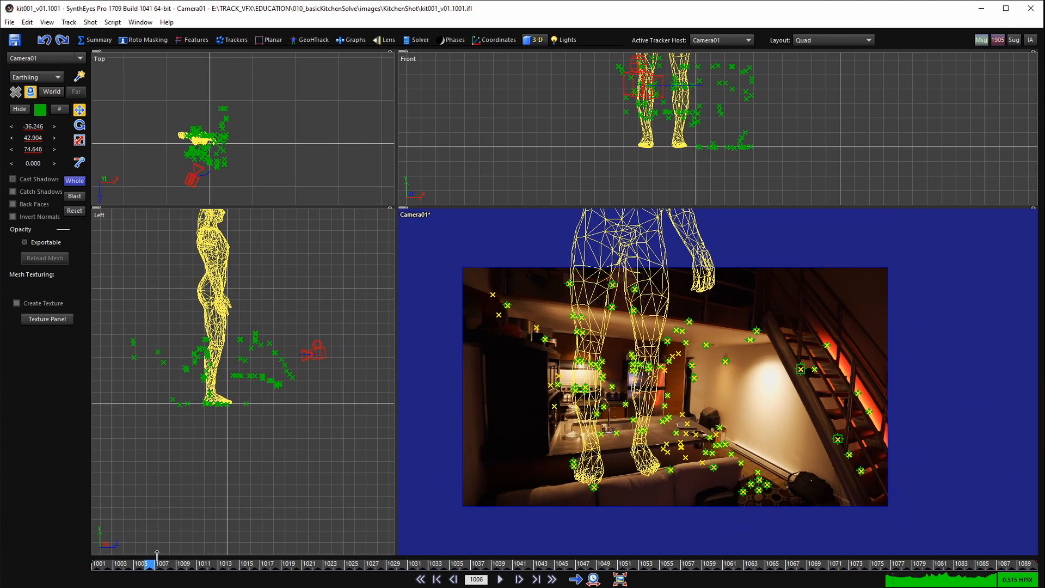
pyautogui.moveTo(156, 555); pyautogui.dragTo(362, 553)
pyautogui.press('space')
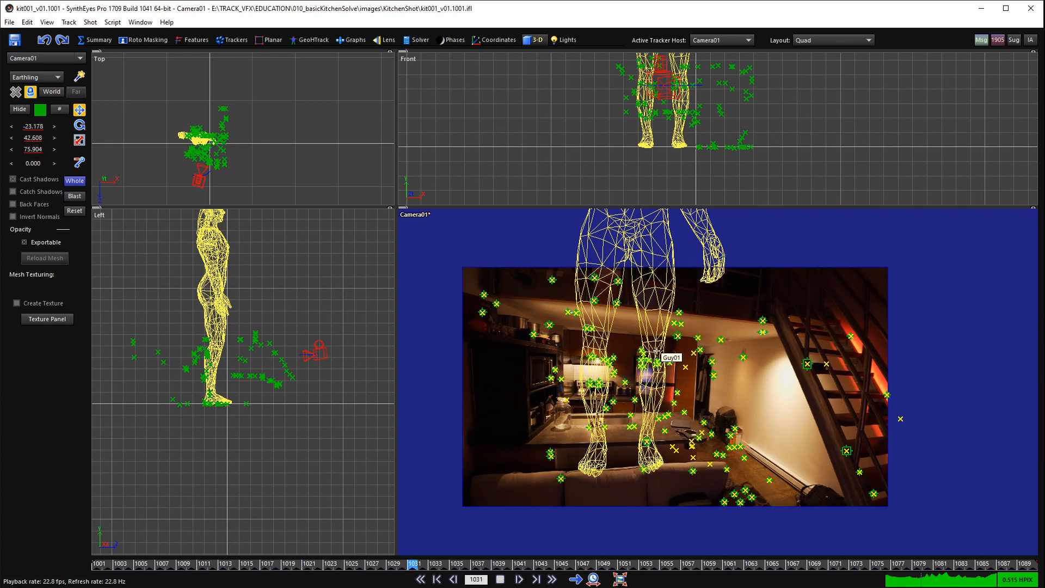
pyautogui.press('space')
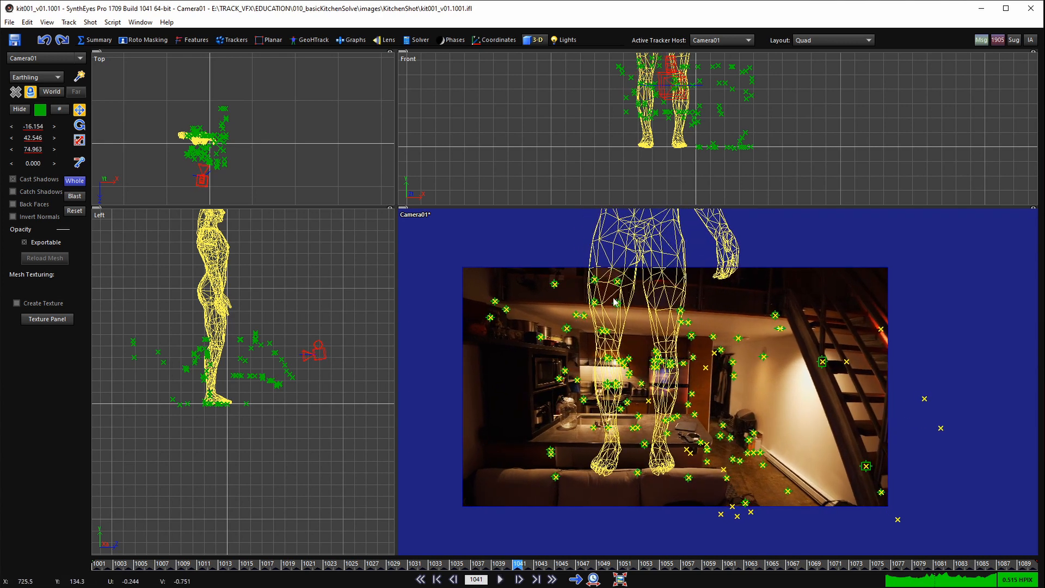
# - Scale the whole solve up from the ground line in the Left view until the Earthling has a believable human size in the kitchen
pyautogui.click(79, 141)
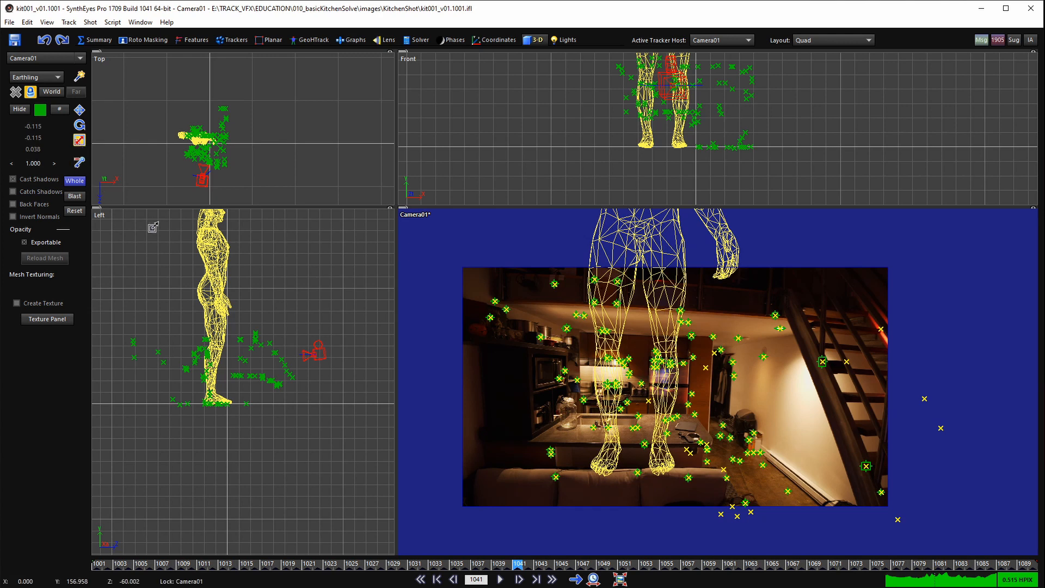
pyautogui.scroll(-4, 179, 389)
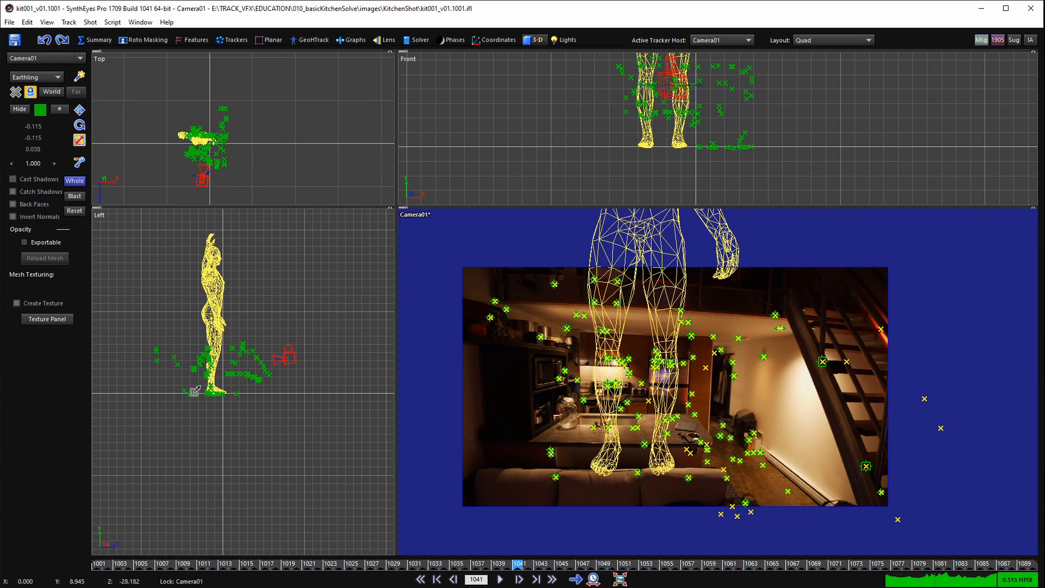
pyautogui.scroll(2, 213, 399)
pyautogui.moveTo(238, 426); pyautogui.dragTo(261, 439, button='middle')
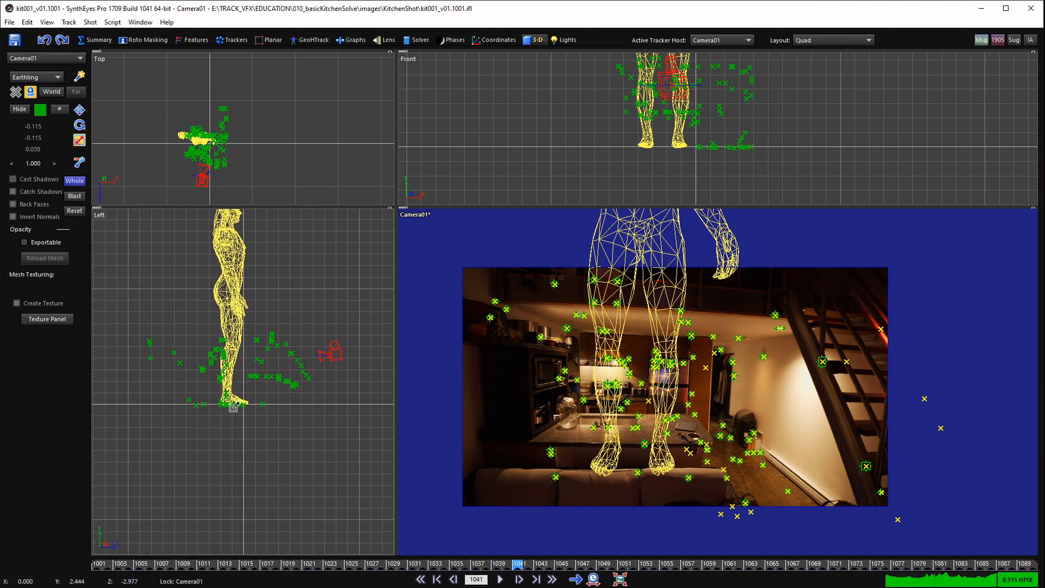
pyautogui.moveTo(232, 409); pyautogui.dragTo(367, 286)
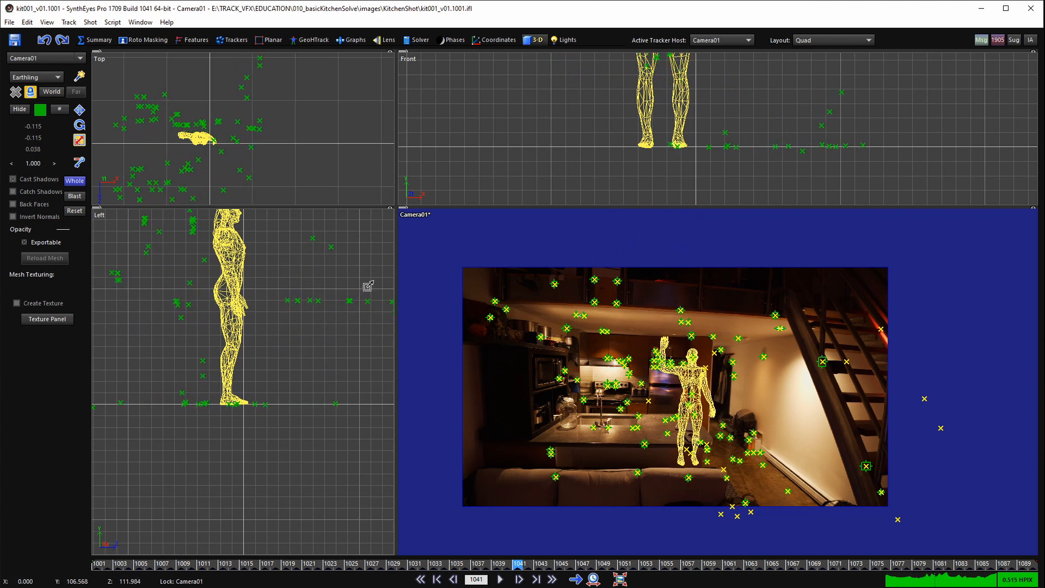
# - Examine the Earthling's scale in the full-size Camera view while playing the shot, then return to the quad layout
pyautogui.scroll(3, 674, 359)
pyautogui.scroll(-4, 664, 350)
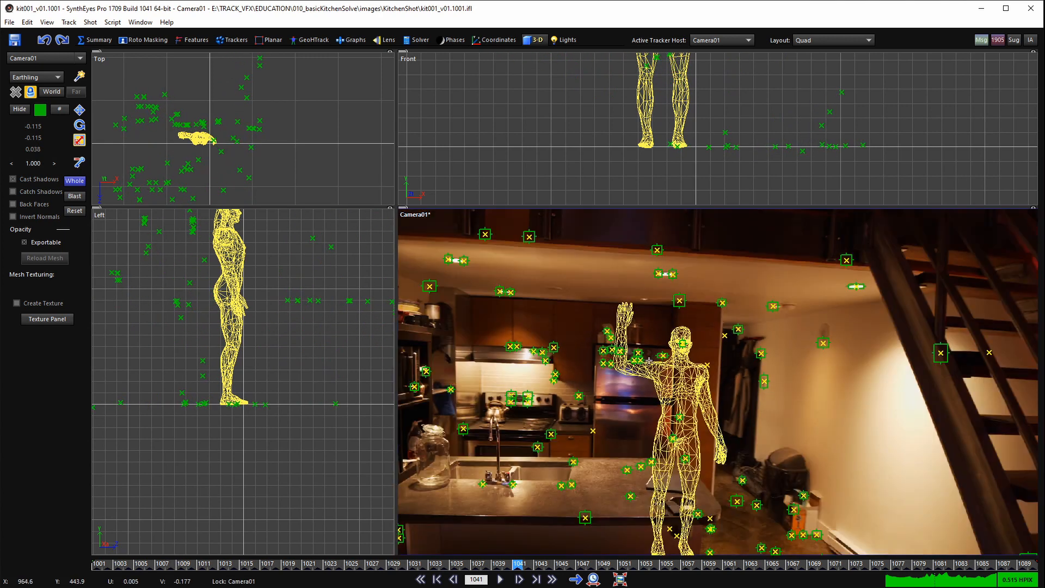
pyautogui.press('1')
pyautogui.scroll(-2, 480, 330)
pyautogui.scroll(-2, 481, 330)
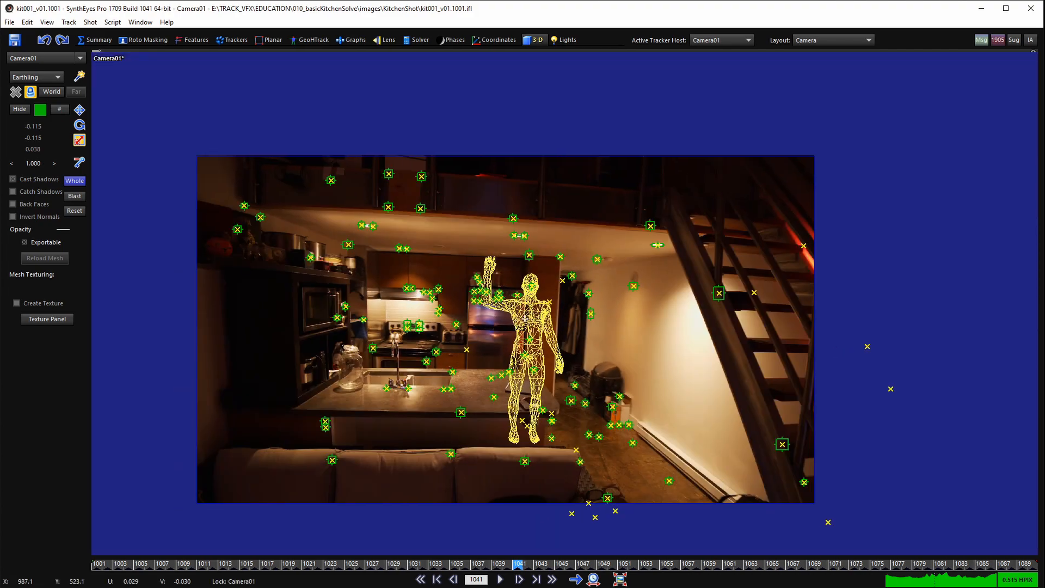
pyautogui.moveTo(535, 321); pyautogui.dragTo(567, 325, button='middle')
pyautogui.scroll(1, 530, 335)
pyautogui.press('space')
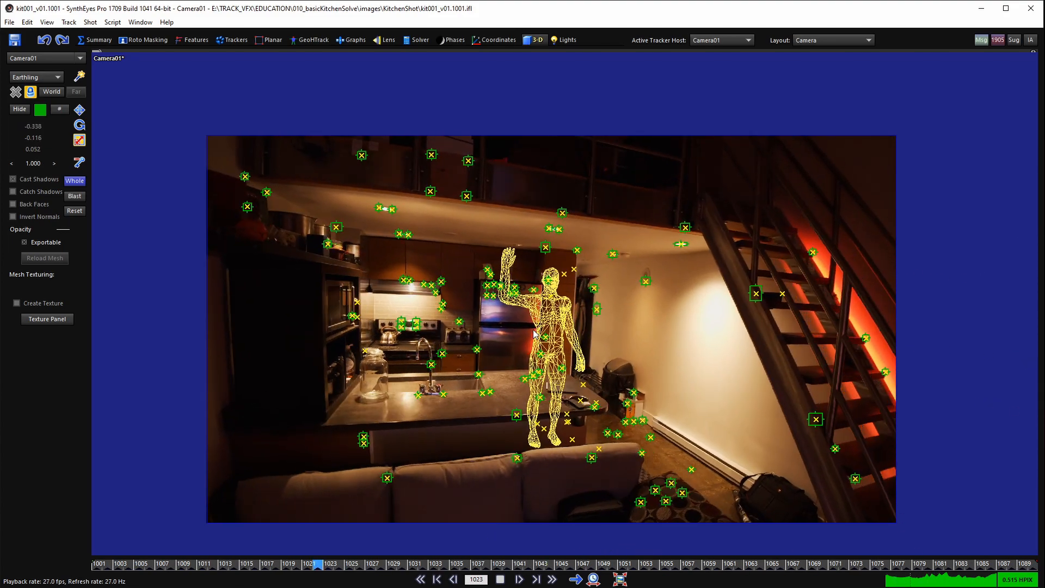
pyautogui.press('q')
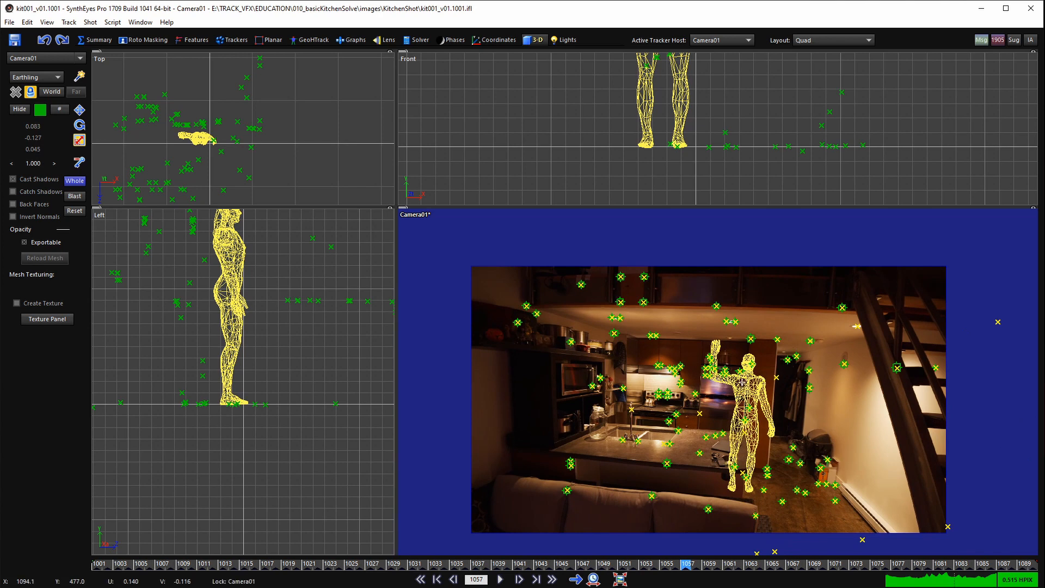
# - Move the whole solve in the Top view to about X 2.3 and Z 256.7 for the camera, placing the Earthling by the kitchen island
pyautogui.scroll(-3, 331, 361)
pyautogui.moveTo(309, 339); pyautogui.dragTo(284, 362, button='middle')
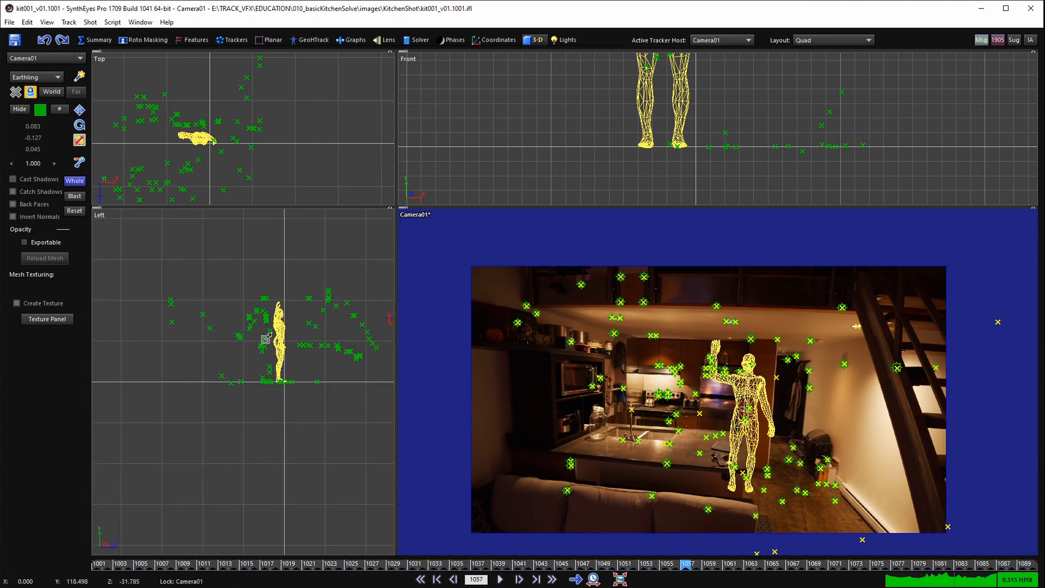
pyautogui.scroll(-3, 209, 132)
pyautogui.moveTo(209, 132); pyautogui.dragTo(209, 99, button='middle')
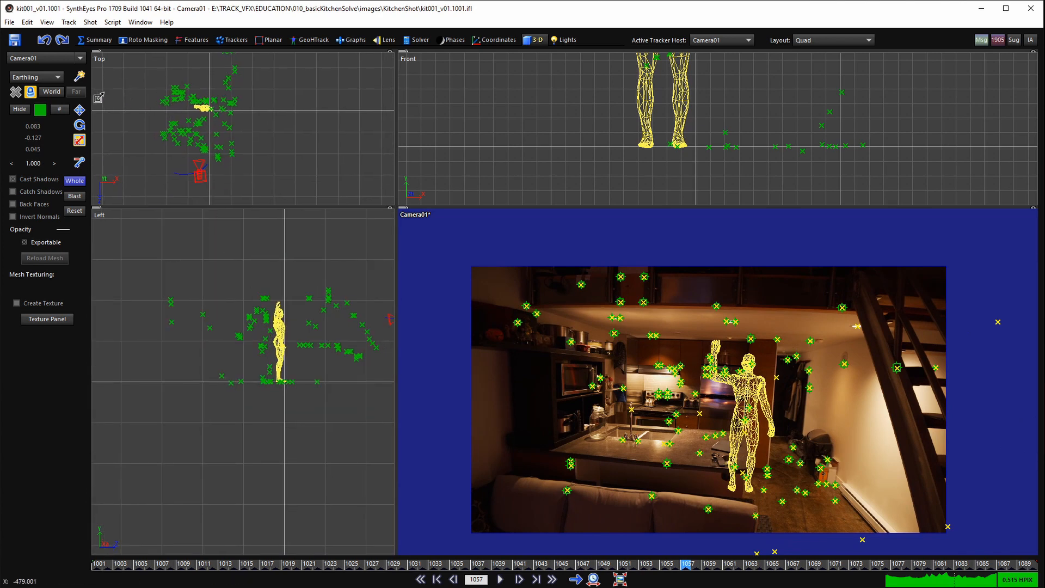
pyautogui.click(80, 110)
pyautogui.scroll(3, 157, 104)
pyautogui.moveTo(214, 101); pyautogui.dragTo(206, 108)
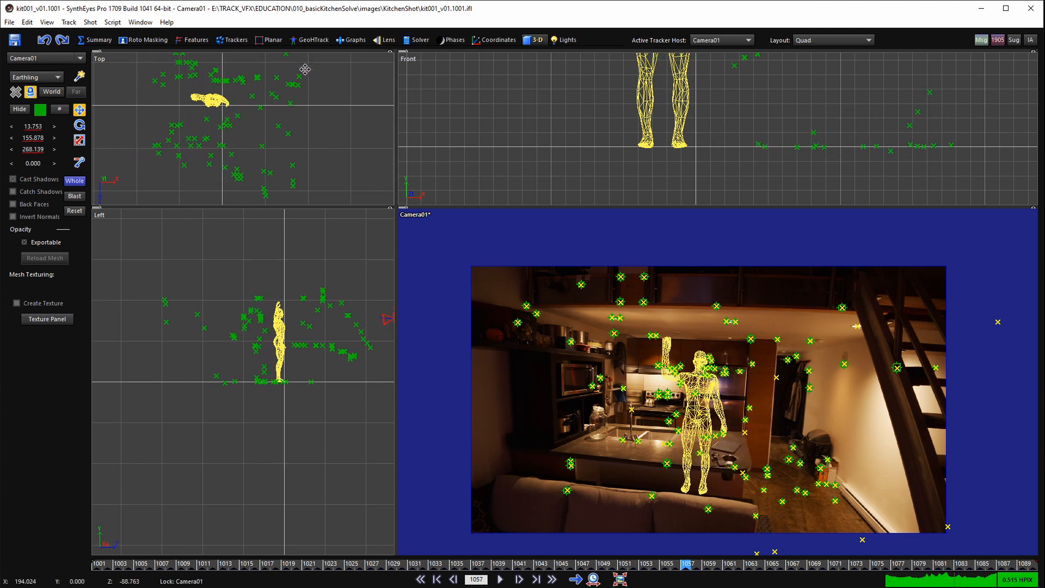
pyautogui.moveTo(276, 106); pyautogui.dragTo(273, 144, button='middle')
pyautogui.moveTo(272, 145); pyautogui.dragTo(287, 113)
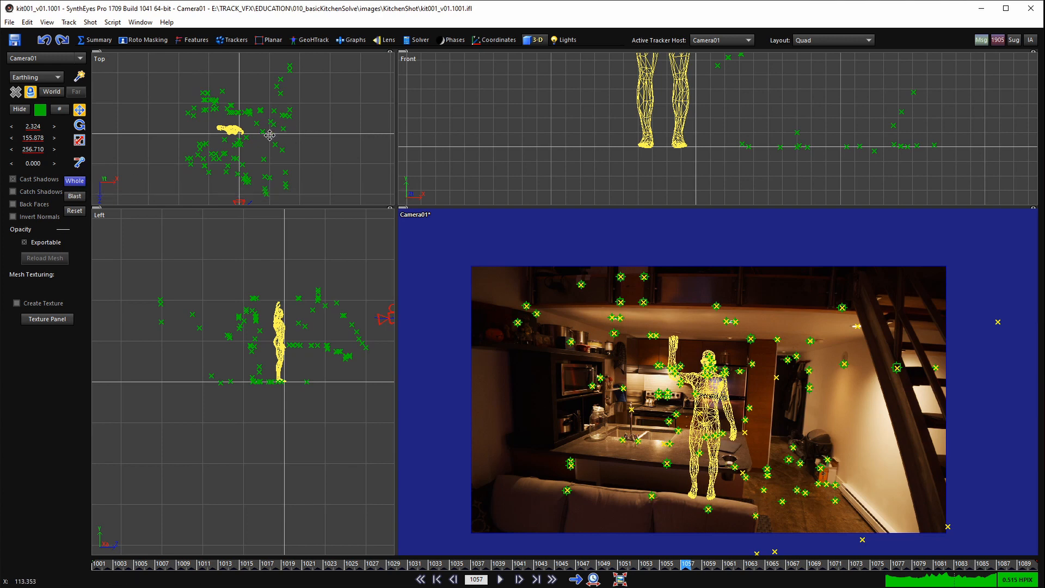
pyautogui.moveTo(230, 139); pyautogui.dragTo(227, 124, button='middle')
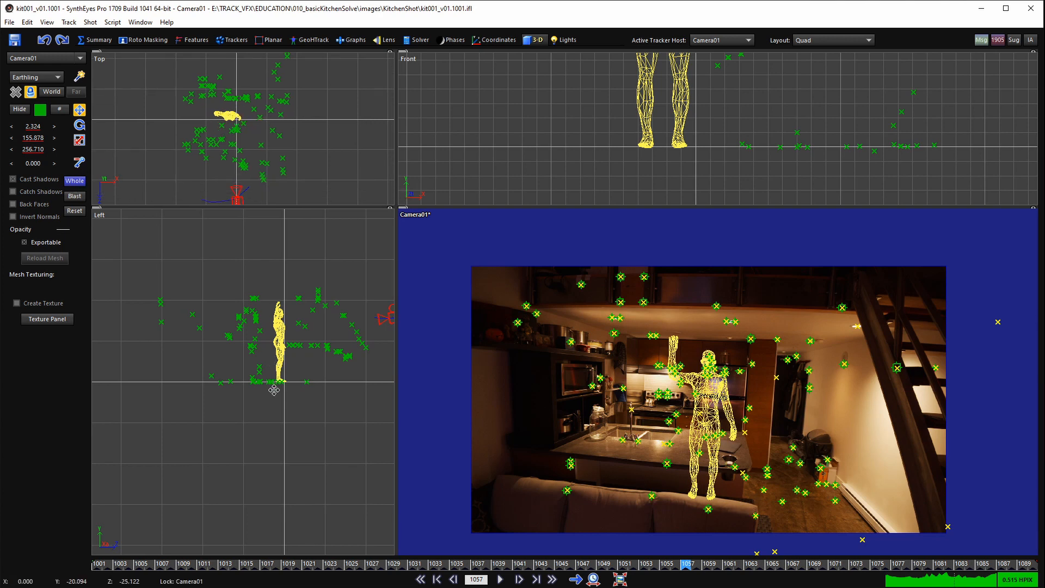
# - Check the Earthling's feet against the floor points in the Left view, turn off Whole and delete the Earthling mesh
pyautogui.scroll(8, 273, 389)
pyautogui.scroll(-3, 262, 356)
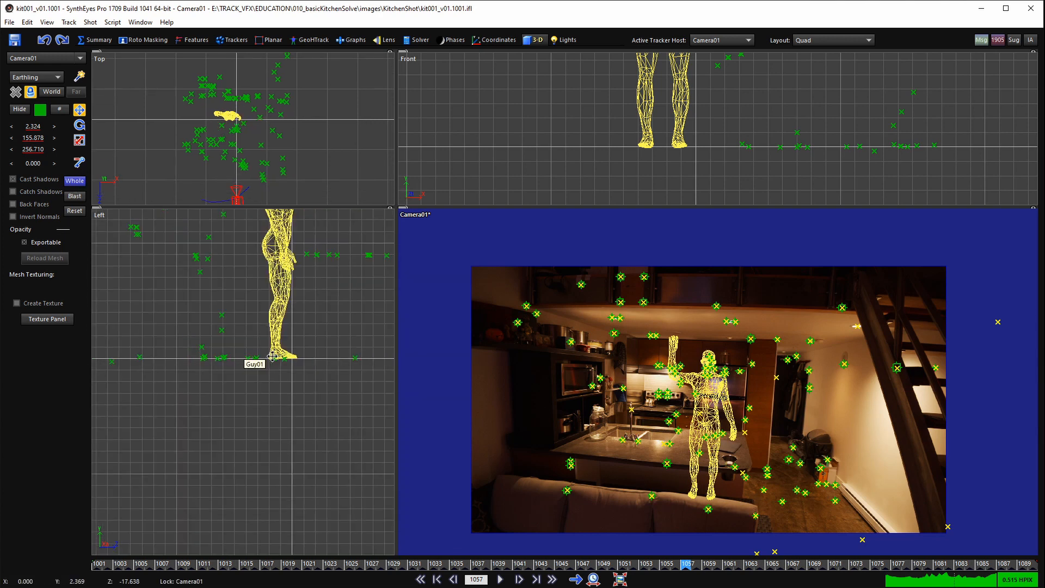
pyautogui.scroll(-2, 272, 356)
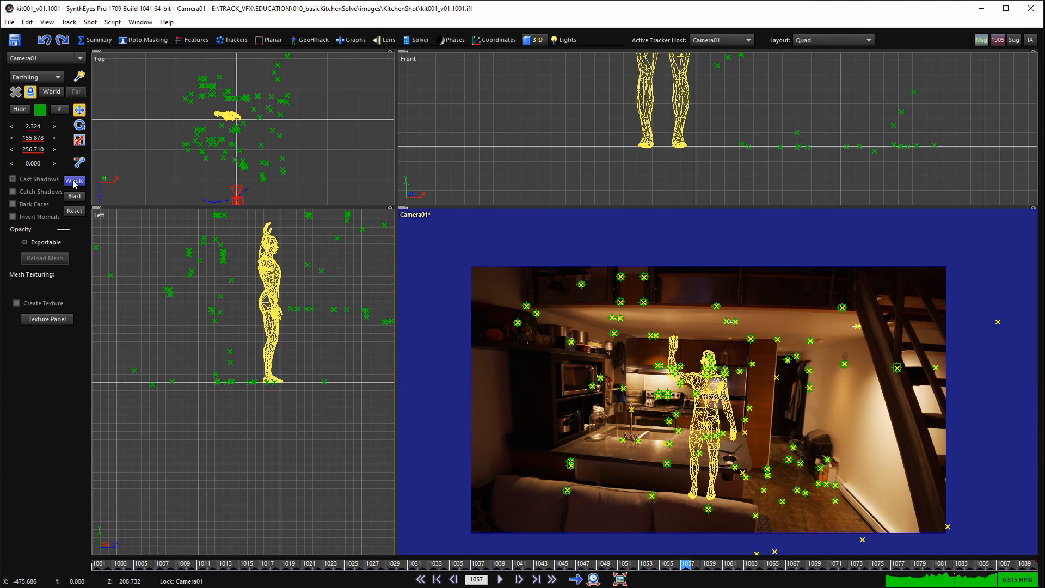
pyautogui.click(223, 116)
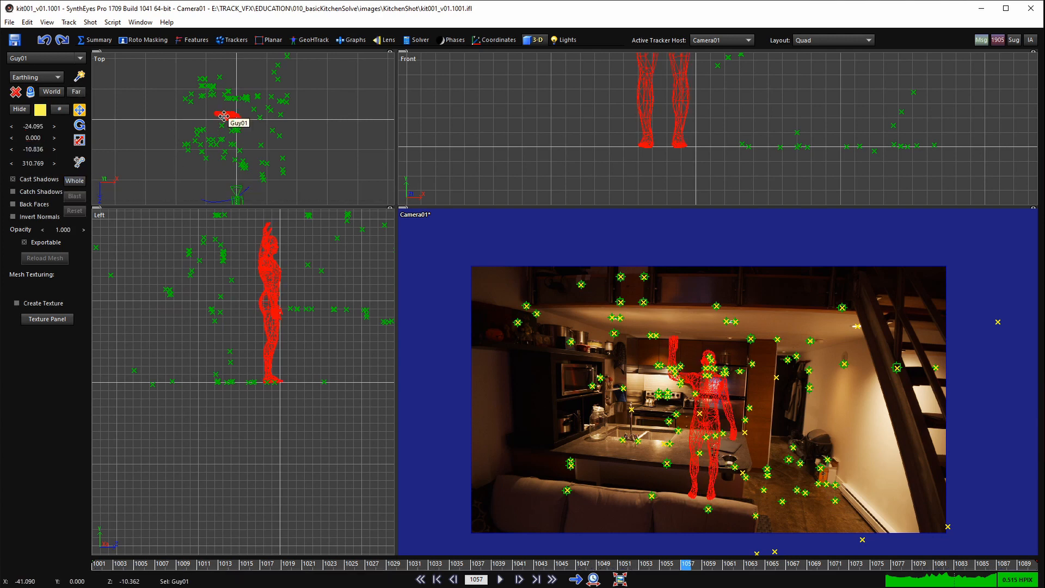
pyautogui.press('Delete')
pyautogui.scroll(-1, 235, 125)
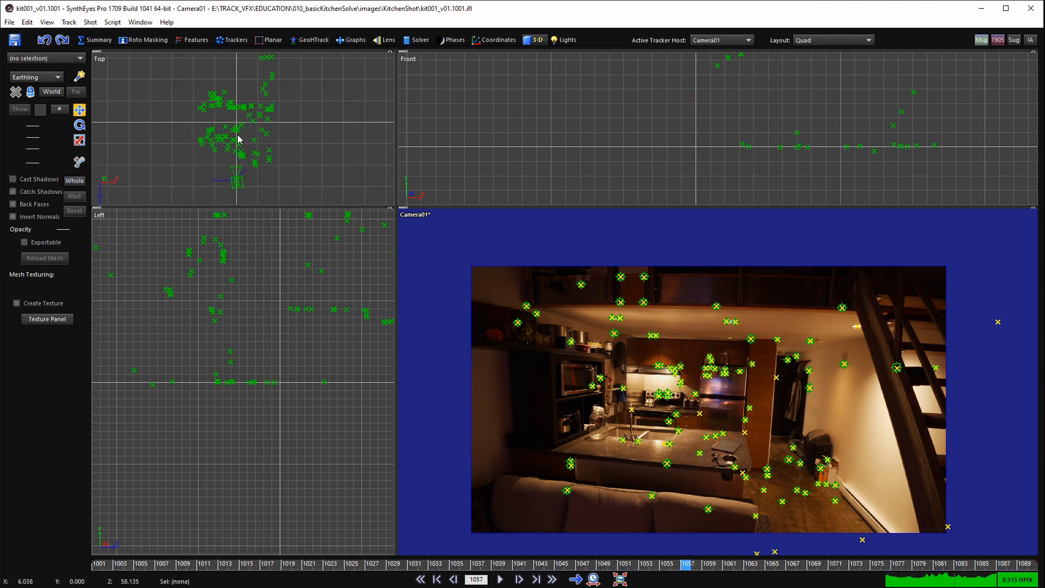
pyautogui.scroll(1, 238, 138)
# - Go to frame 1001 and turn off the L/R, F/B and U/D position locks in the solver's hard and soft lock controls
pyautogui.moveTo(211, 564); pyautogui.dragTo(98, 585)
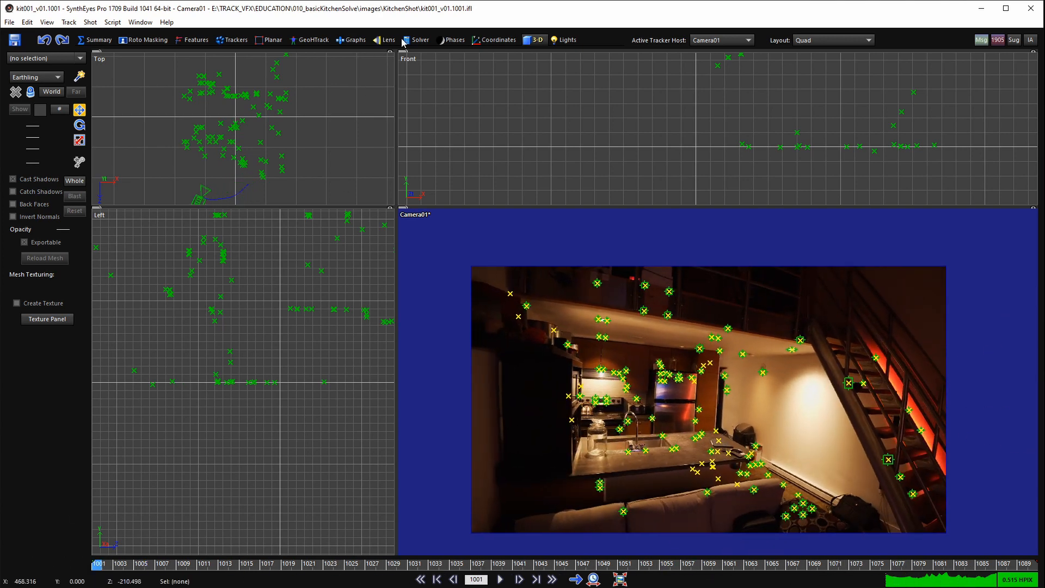
pyautogui.click(416, 40)
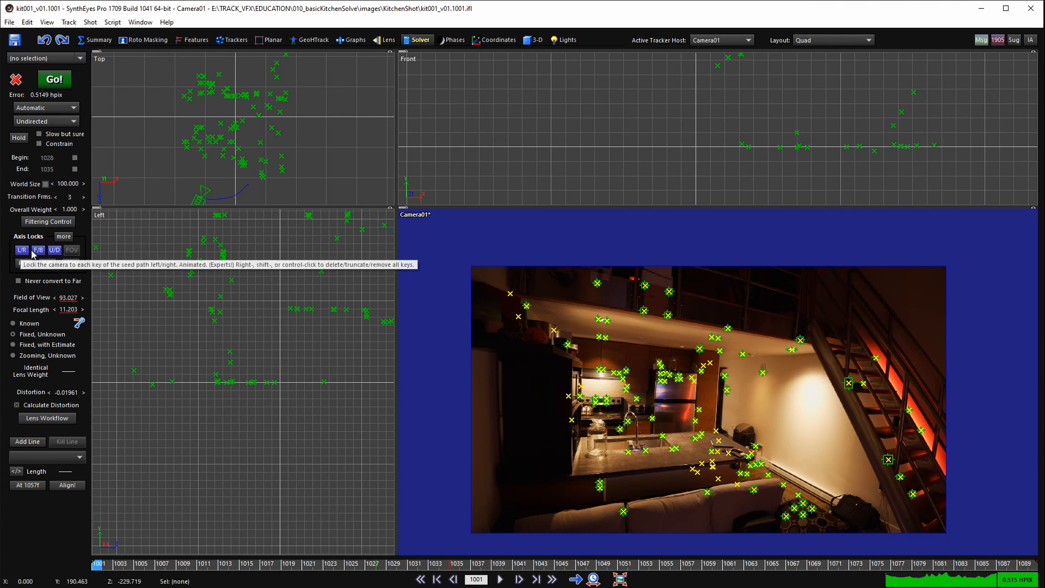
pyautogui.click(63, 236)
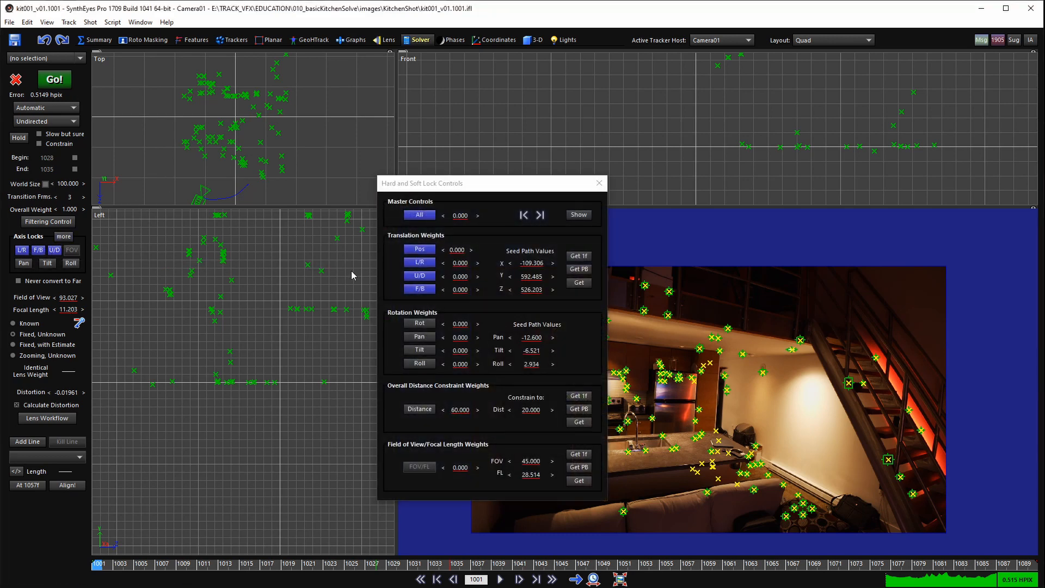
pyautogui.click(413, 250)
pyautogui.click(599, 184)
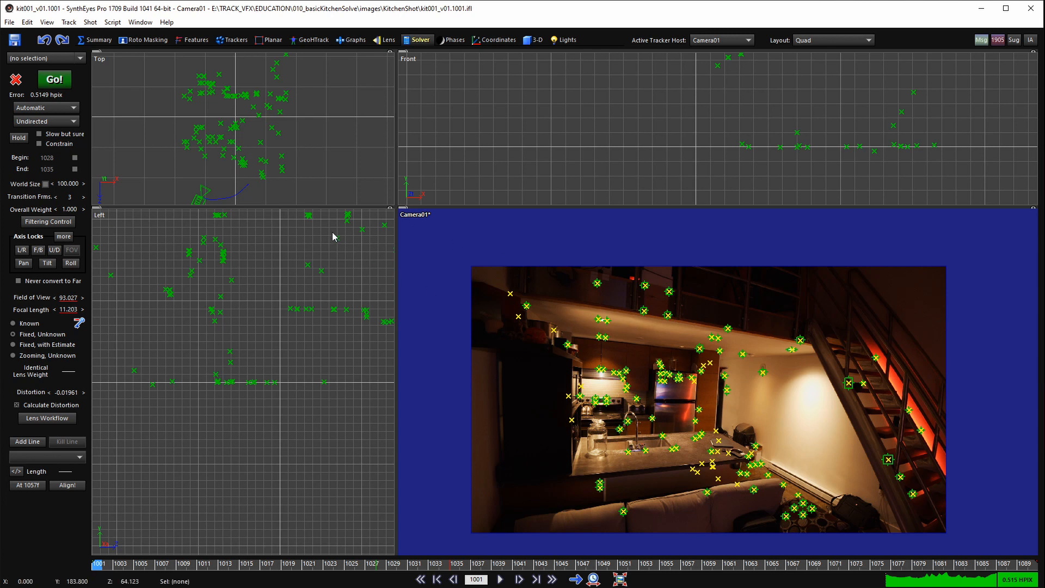
# - Examine the tracker points in the Camera and Top views at frame 1001
pyautogui.scroll(2, 630, 384)
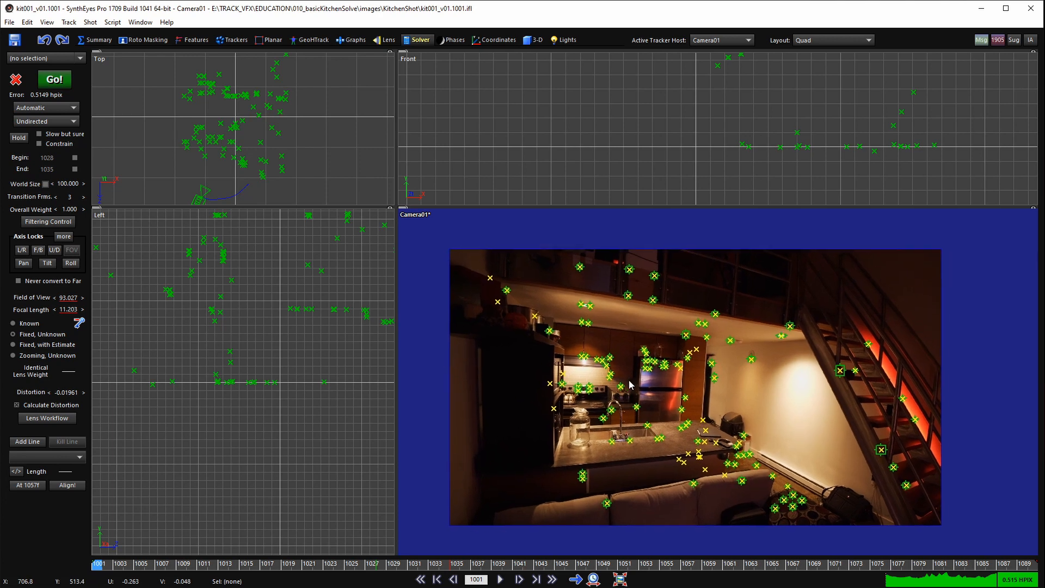
pyautogui.moveTo(629, 381); pyautogui.dragTo(627, 380, button='middle')
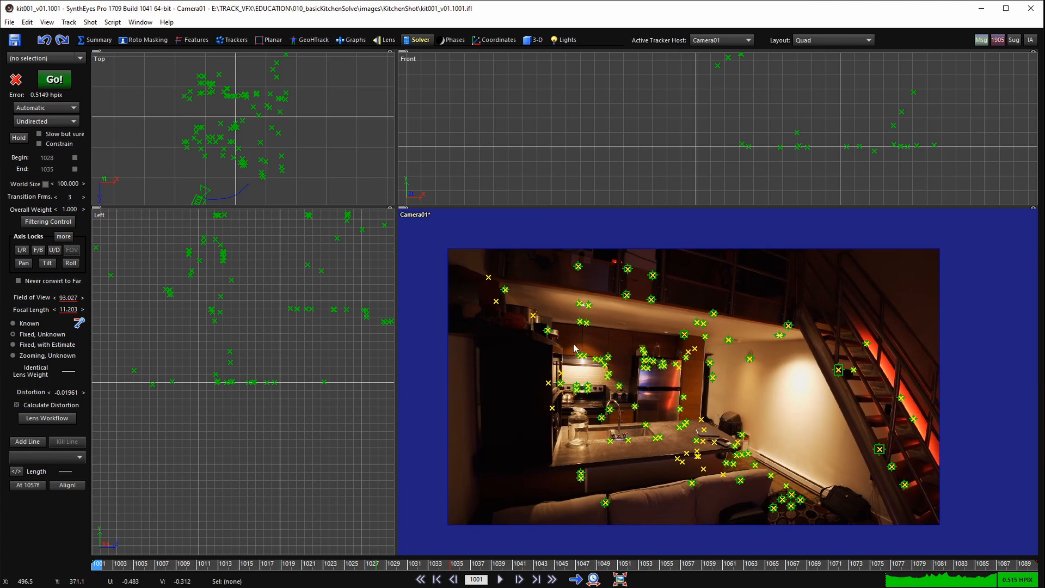
pyautogui.press('`')
pyautogui.press('`')
pyautogui.scroll(-2, 248, 108)
pyautogui.scroll(4, 237, 117)
pyautogui.moveTo(234, 134); pyautogui.dragTo(235, 134, button='middle')
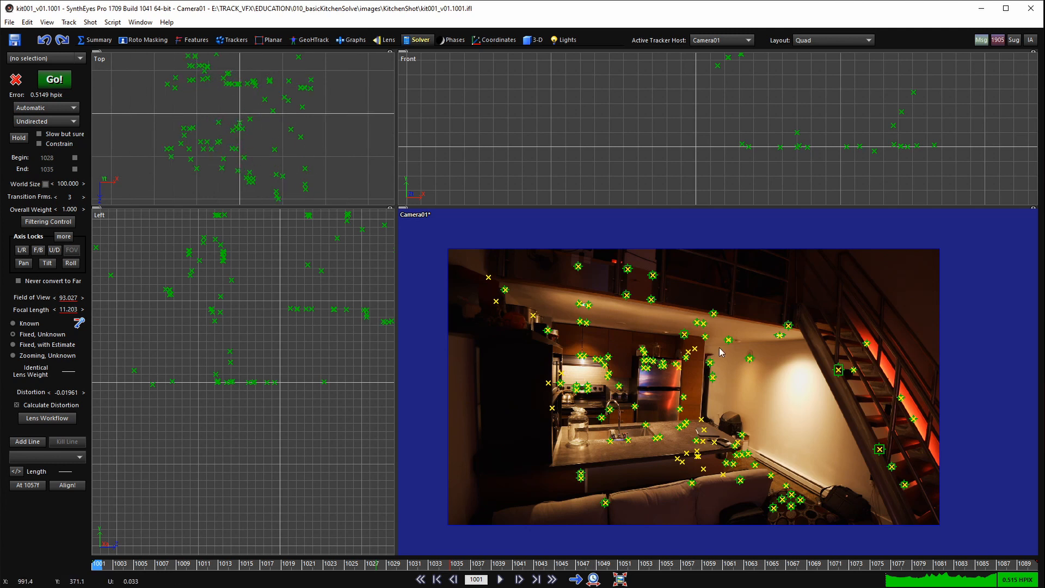
pyautogui.scroll(3, 550, 351)
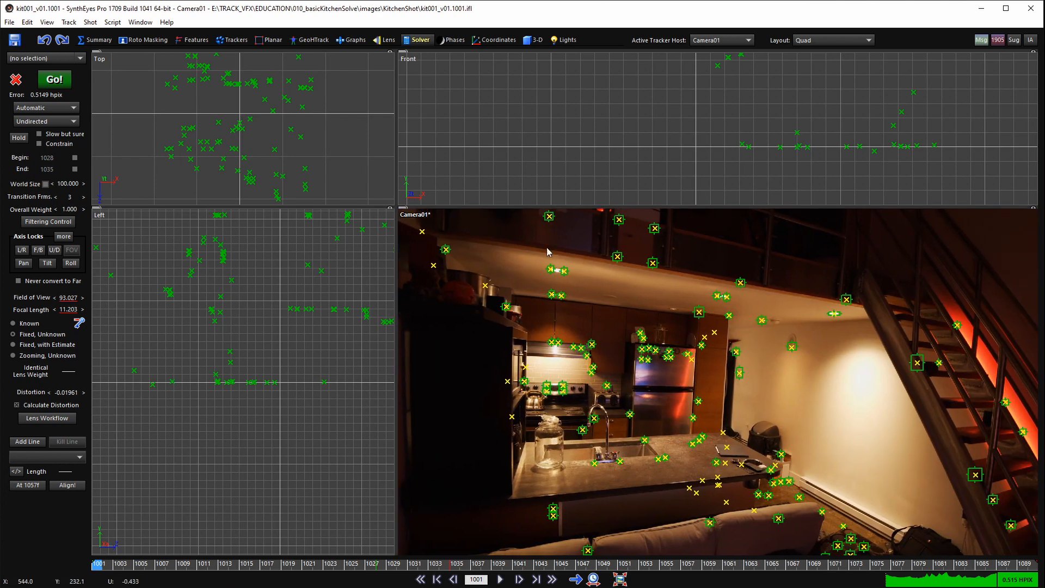
# - Select the nine trackers on the fridge door magnets, set their colour to orange and deselect them
pyautogui.click(233, 40)
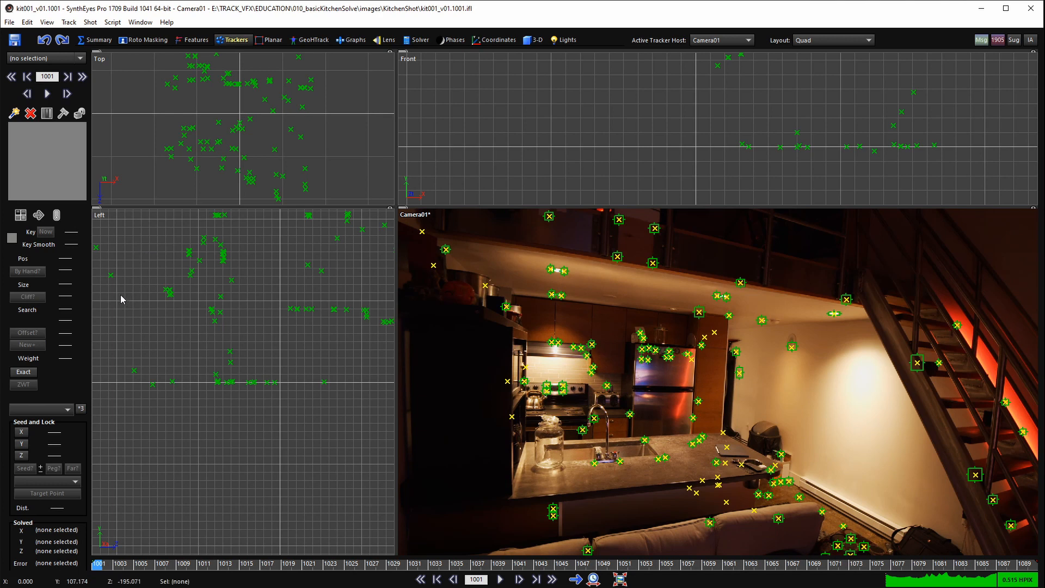
pyautogui.moveTo(637, 379); pyautogui.dragTo(601, 345, button='middle')
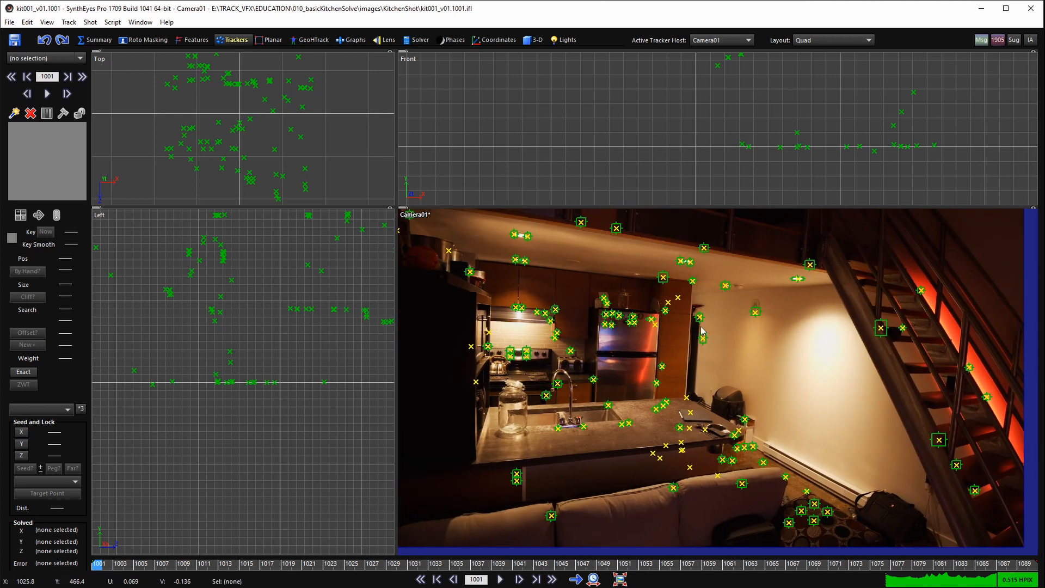
pyautogui.scroll(4, 701, 330)
pyautogui.moveTo(579, 351)
pyautogui.mouseDown()
pyautogui.moveTo(618, 309)
pyautogui.moveTo(689, 320)
pyautogui.moveTo(693, 363)
pyautogui.moveTo(635, 388)
pyautogui.mouseUp()
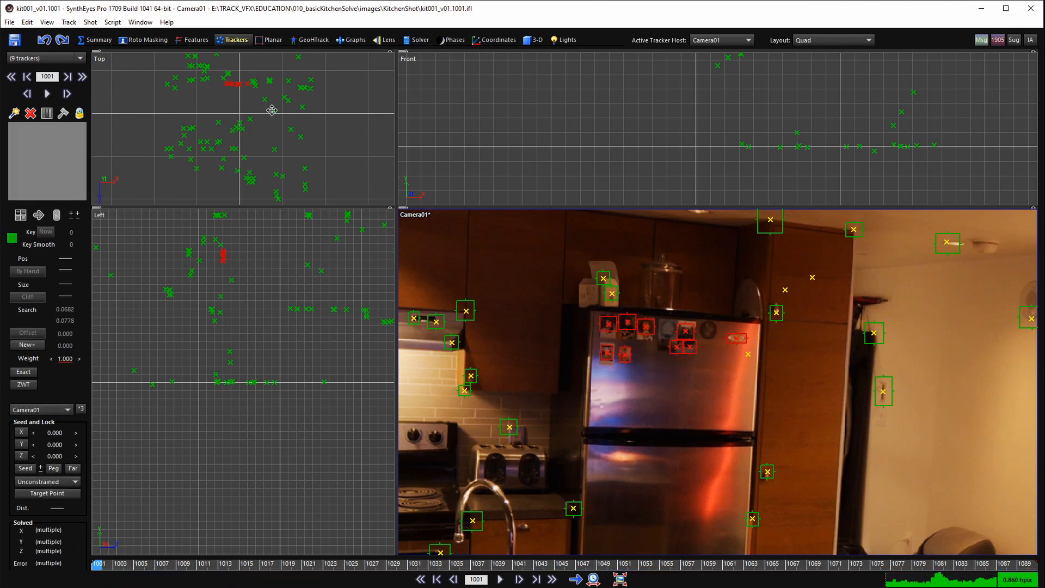
pyautogui.scroll(3, 233, 87)
pyautogui.moveTo(236, 95); pyautogui.dragTo(212, 151, button='middle')
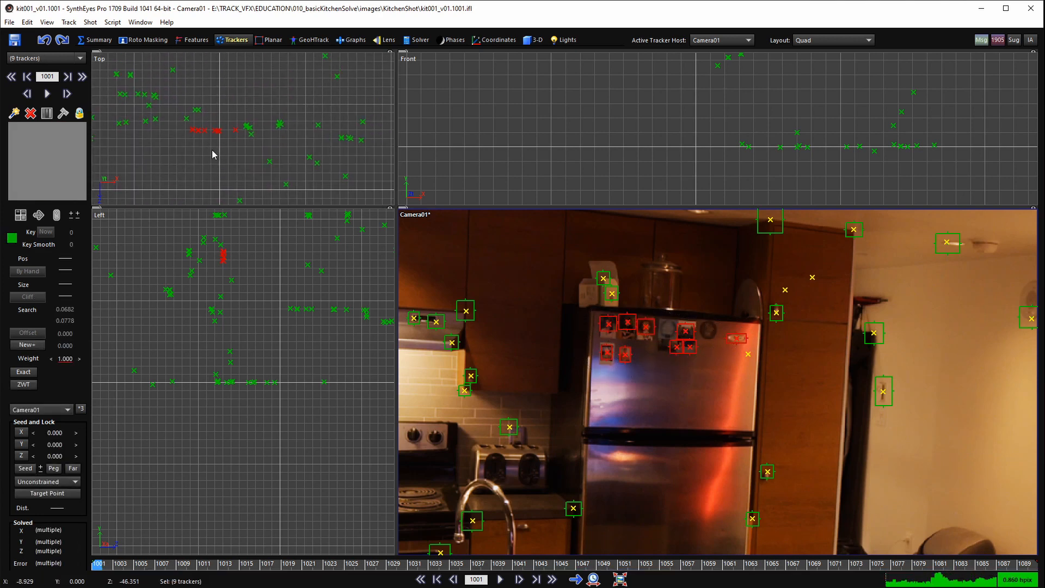
pyautogui.click(11, 238)
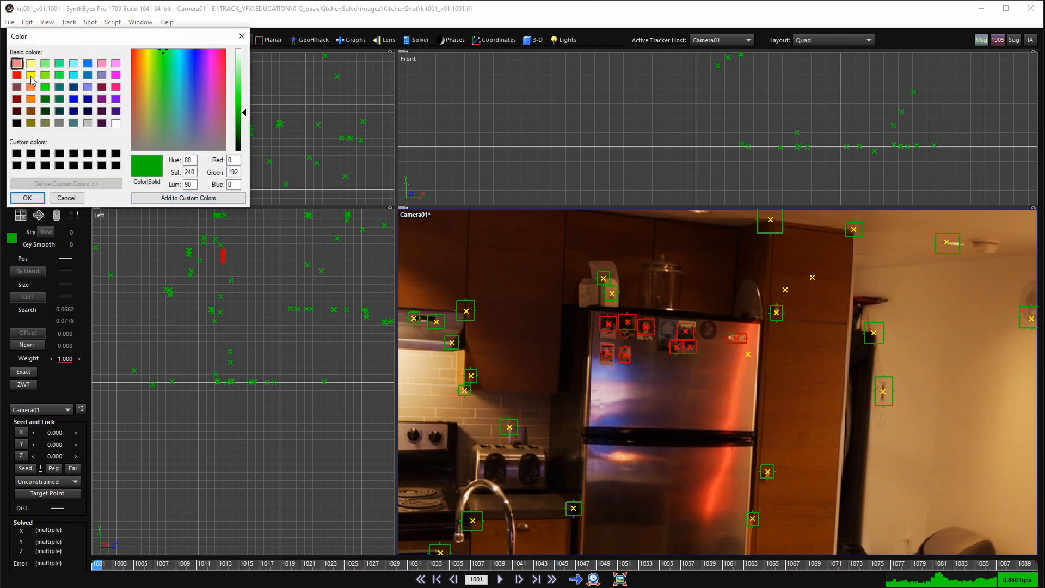
pyautogui.click(31, 99)
pyautogui.click(27, 198)
pyautogui.click(655, 378)
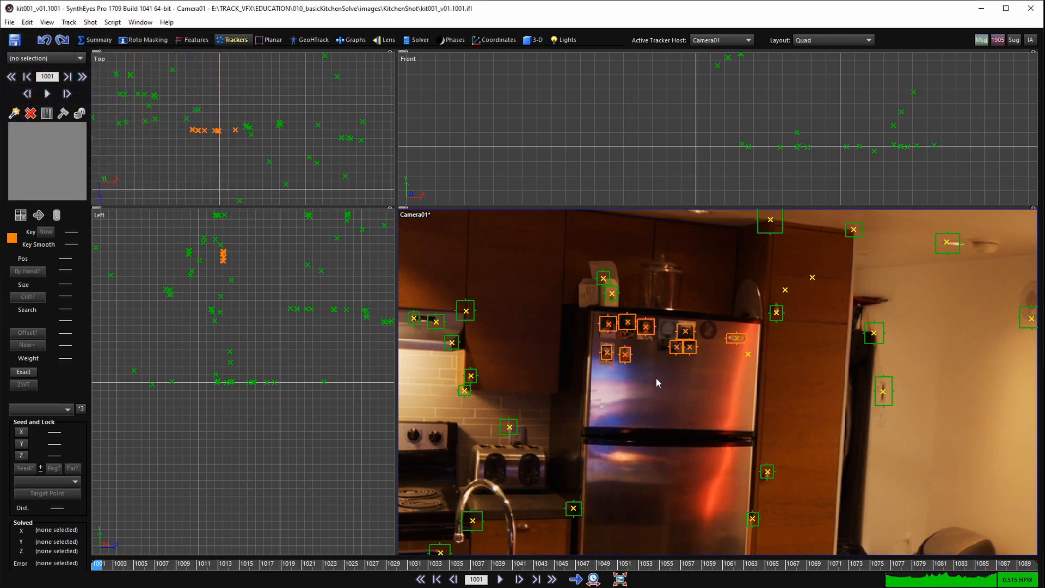
# - Play the shot to frame 1034 and select the 11 trackers on the kitchen island countertop, including those at the faucet base
pyautogui.scroll(-1, 833, 371)
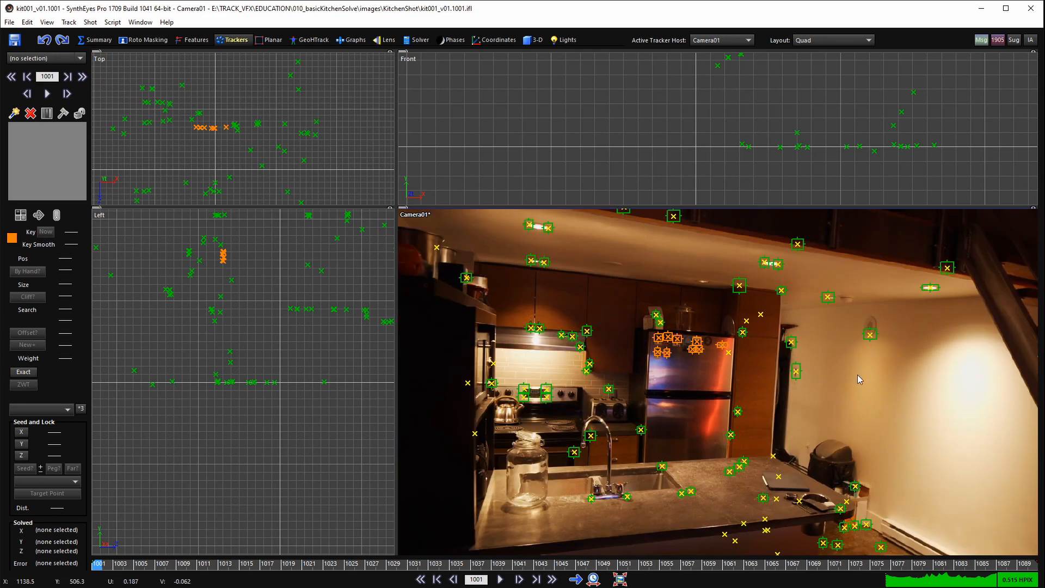
pyautogui.moveTo(857, 374); pyautogui.dragTo(672, 315, button='middle')
pyautogui.scroll(-2, 671, 314)
pyautogui.moveTo(618, 334); pyautogui.dragTo(700, 373, button='middle')
pyautogui.press('space')
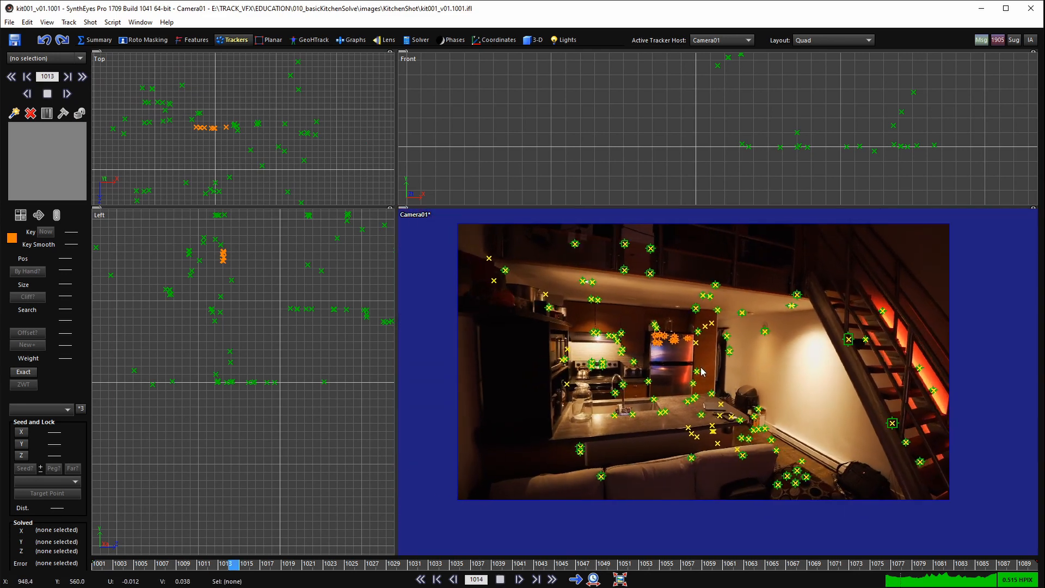
pyautogui.scroll(3, 672, 414)
pyautogui.press('space')
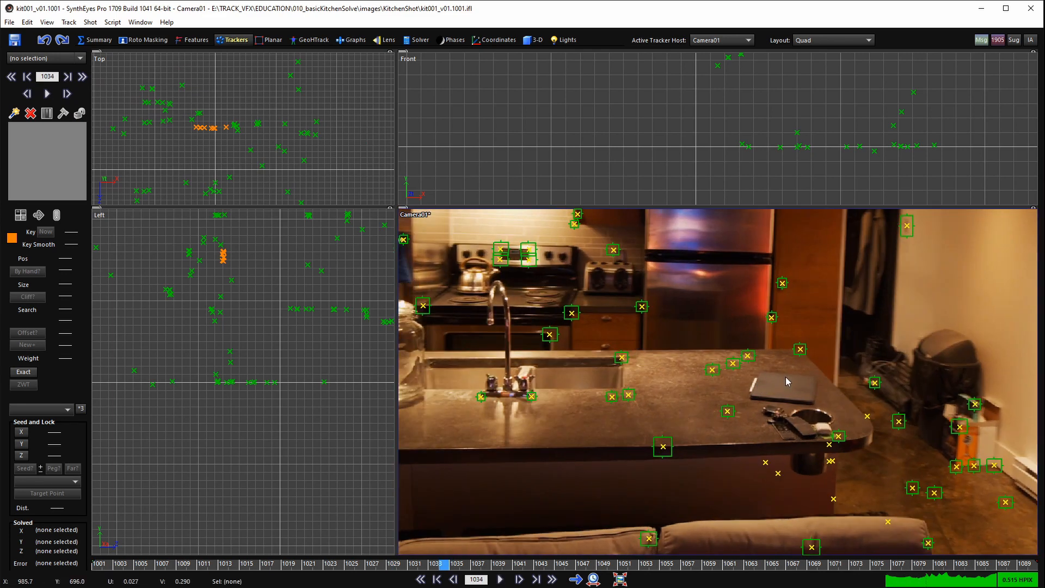
pyautogui.moveTo(786, 376)
pyautogui.mouseDown()
pyautogui.moveTo(753, 330)
pyautogui.moveTo(653, 340)
pyautogui.moveTo(575, 398)
pyautogui.moveTo(586, 420)
pyautogui.moveTo(791, 440)
pyautogui.moveTo(798, 388)
pyautogui.mouseUp()
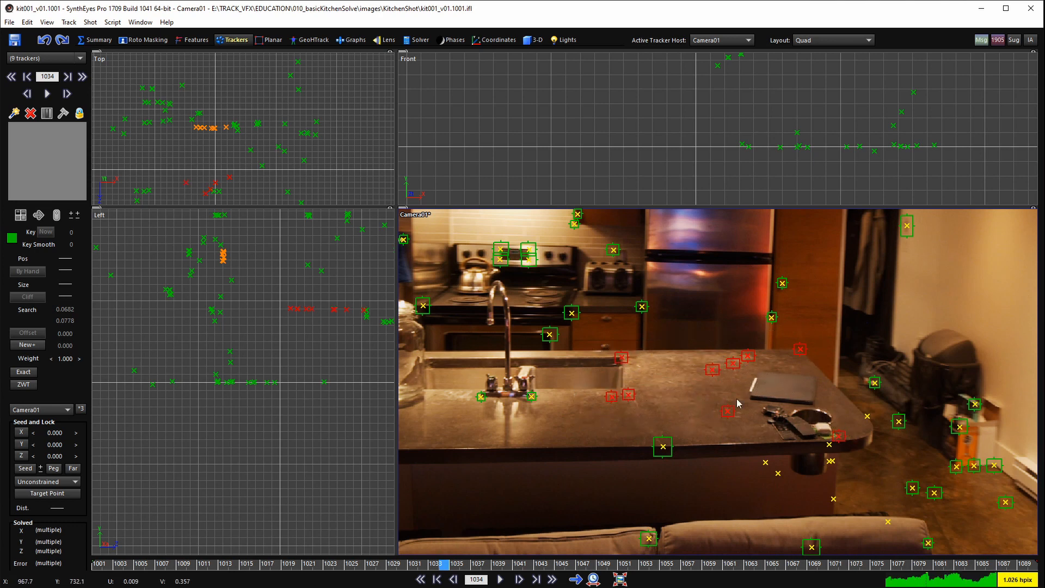
pyautogui.moveTo(581, 390); pyautogui.dragTo(736, 392, button='middle')
pyautogui.scroll(2, 683, 413)
pyautogui.moveTo(727, 414)
pyautogui.mouseDown()
pyautogui.moveTo(632, 372)
pyautogui.moveTo(587, 410)
pyautogui.mouseUp()
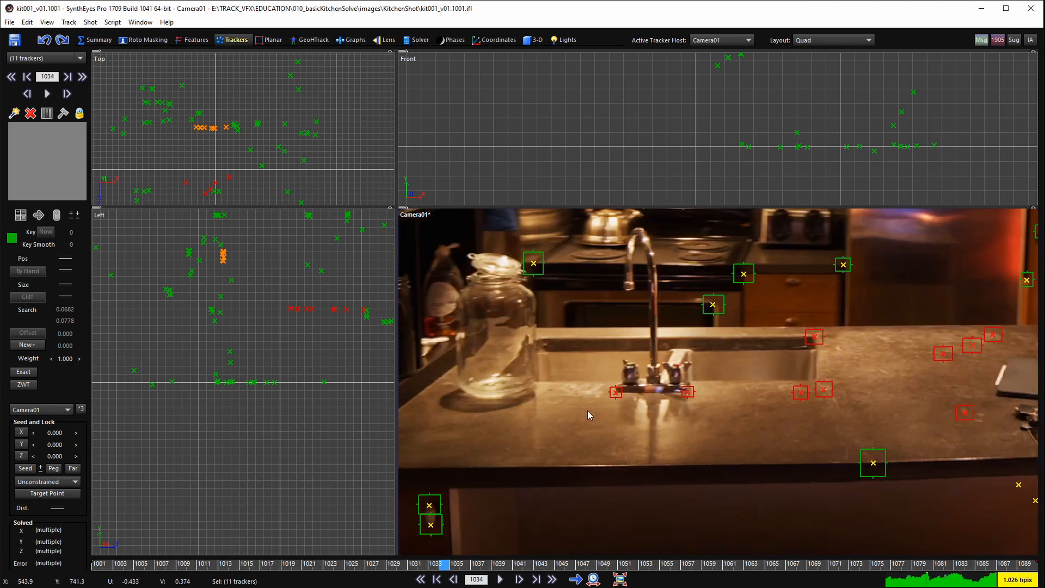
# - Play on to frame 1080 and check in the Left and Top views whether the selected countertop trackers share one level plane
pyautogui.press('space')
pyautogui.scroll(-2, 587, 409)
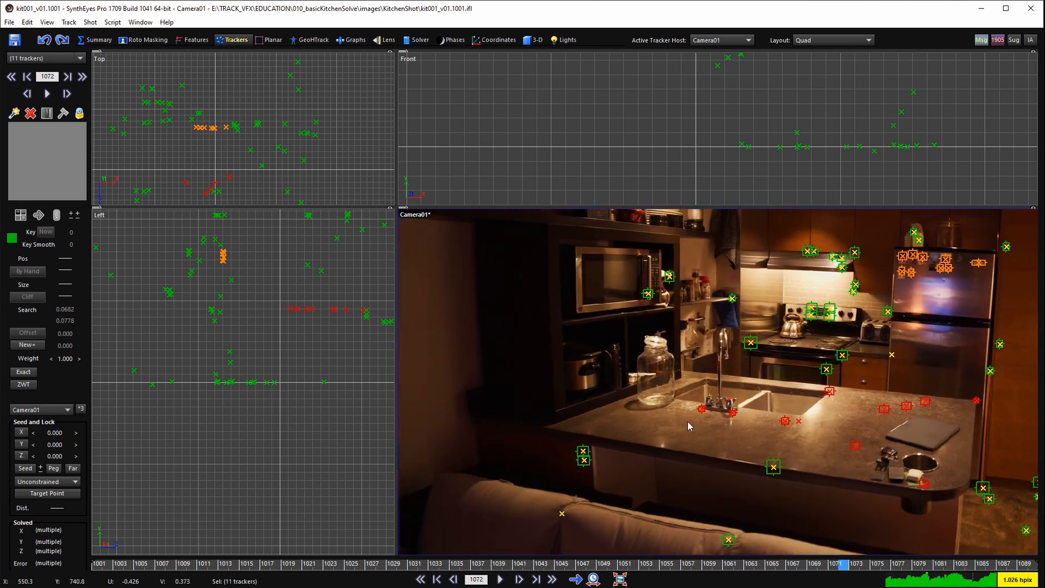
pyautogui.press('space')
pyautogui.moveTo(286, 324); pyautogui.dragTo(219, 373, button='middle')
pyautogui.scroll(-2, 215, 126)
pyautogui.moveTo(214, 126); pyautogui.dragTo(215, 73, button='middle')
pyautogui.scroll(-2, 286, 367)
pyautogui.moveTo(284, 386); pyautogui.dragTo(292, 430, button='middle')
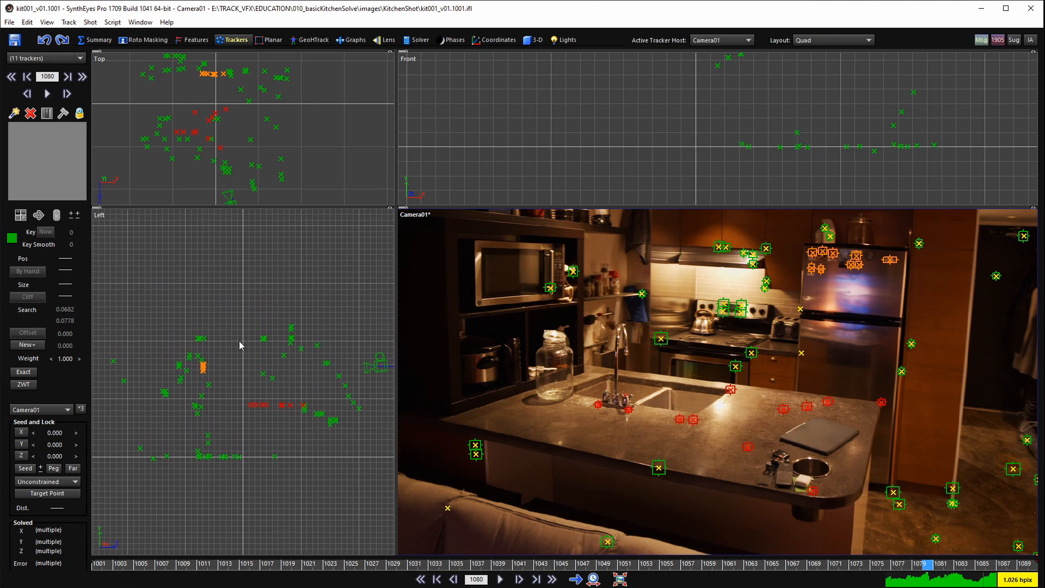
# - Set the colour of the selected countertop trackers to cyan and deselect them
pyautogui.click(12, 238)
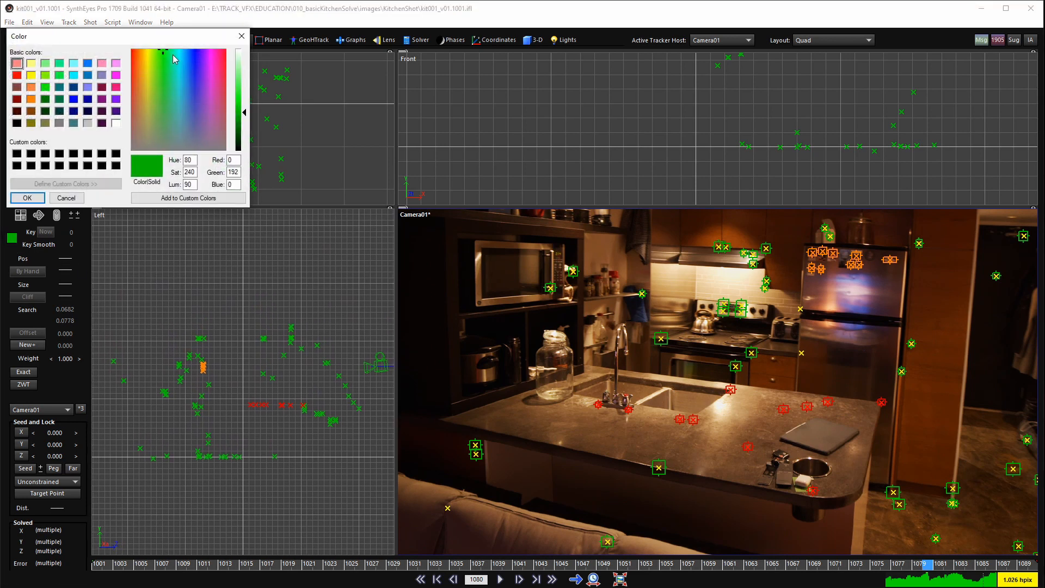
pyautogui.click(73, 75)
pyautogui.click(27, 198)
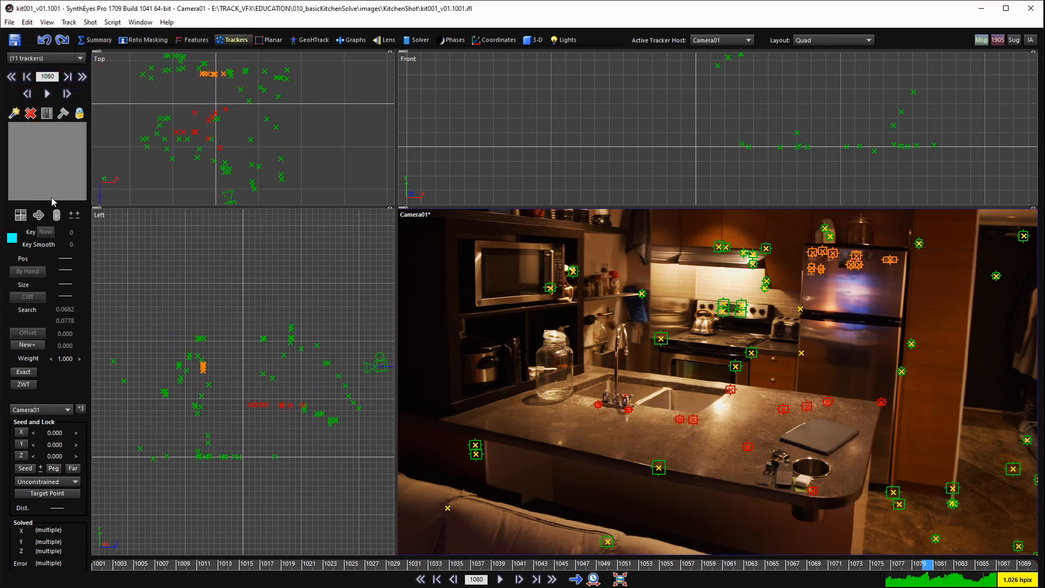
pyautogui.scroll(-4, 674, 360)
pyautogui.click(728, 406)
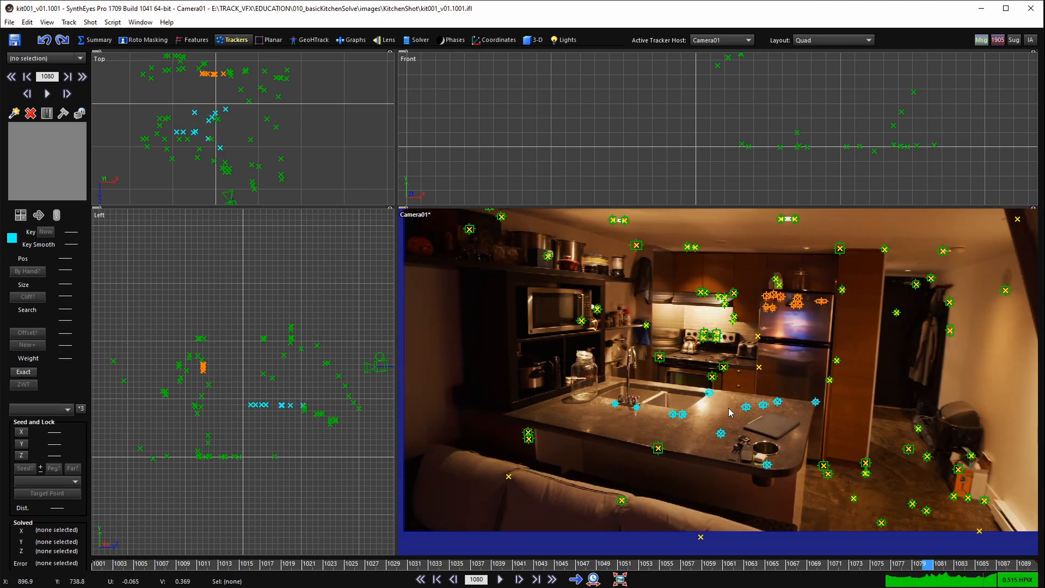
# - Step back to frame 1068 and select the six trackers on the edges of the three ceiling lights above the kitchen
pyautogui.moveTo(727, 406); pyautogui.dragTo(683, 393, button='middle')
pyautogui.moveTo(732, 354); pyautogui.dragTo(736, 375, button='middle')
pyautogui.press('s')
pyautogui.press('s')
pyautogui.press('s')
pyautogui.press('s')
pyautogui.press('s')
pyautogui.press('s')
pyautogui.press('s')
pyautogui.press('s')
pyautogui.press('s')
pyautogui.press('s')
pyautogui.press('s')
pyautogui.press('s')
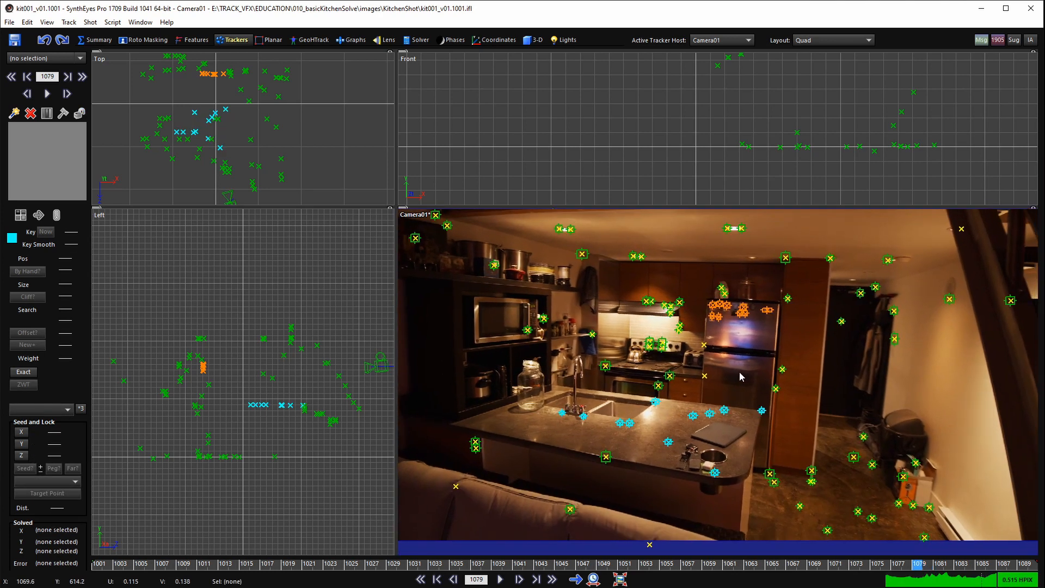
pyautogui.moveTo(603, 254); pyautogui.dragTo(594, 302, button='middle')
pyautogui.scroll(2, 594, 302)
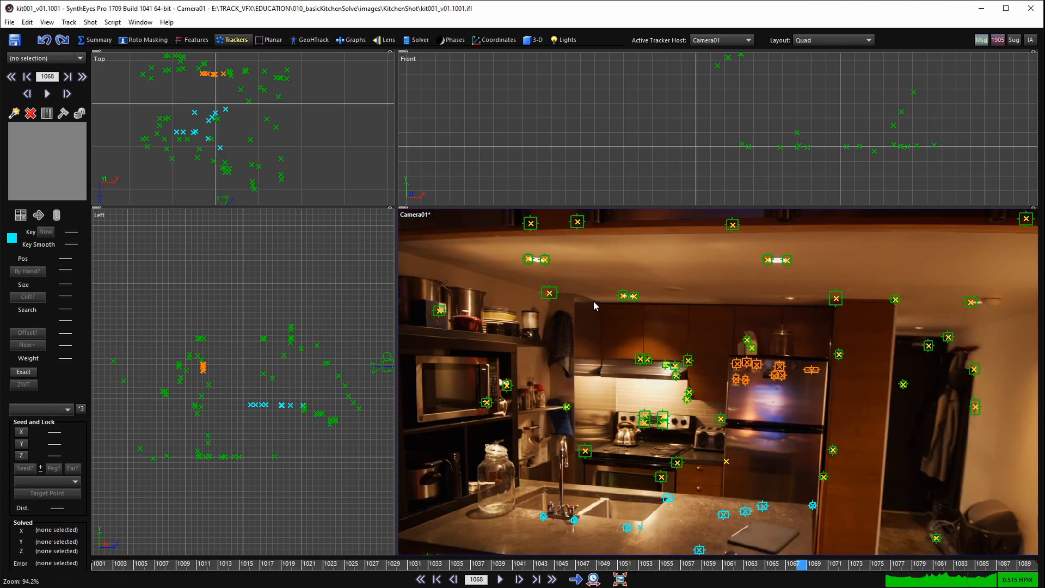
pyautogui.scroll(1, 593, 301)
pyautogui.scroll(2, 522, 289)
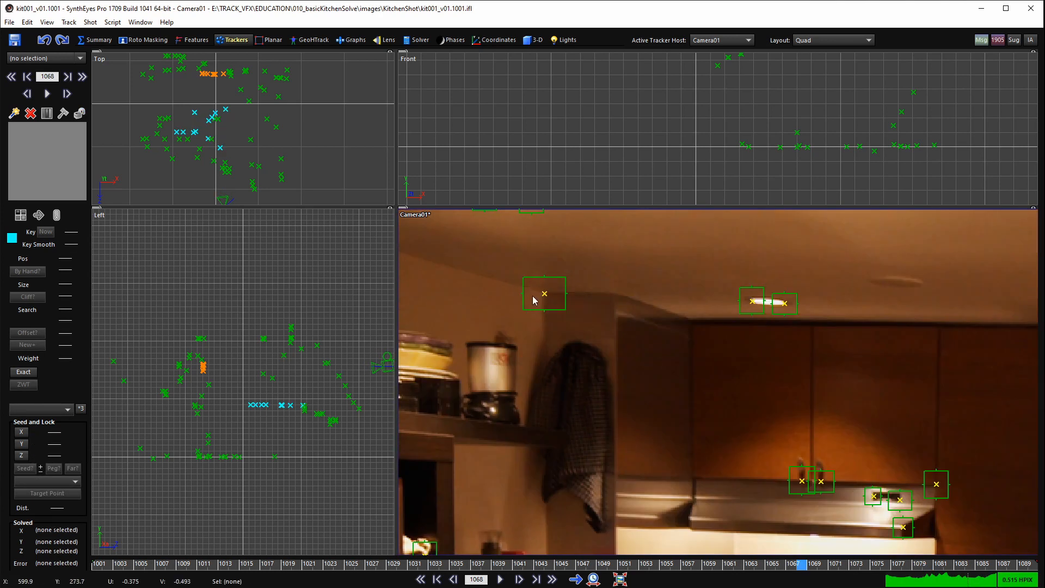
pyautogui.scroll(-1, 537, 301)
pyautogui.scroll(-1, 607, 285)
pyautogui.moveTo(536, 265)
pyautogui.mouseDown()
pyautogui.moveTo(657, 305)
pyautogui.moveTo(848, 278)
pyautogui.moveTo(914, 229)
pyautogui.moveTo(892, 238)
pyautogui.mouseUp()
# - Advance to frame 1079 and add the tracker on the ceiling fixture near the hallway door to the selection
pyautogui.press('space')
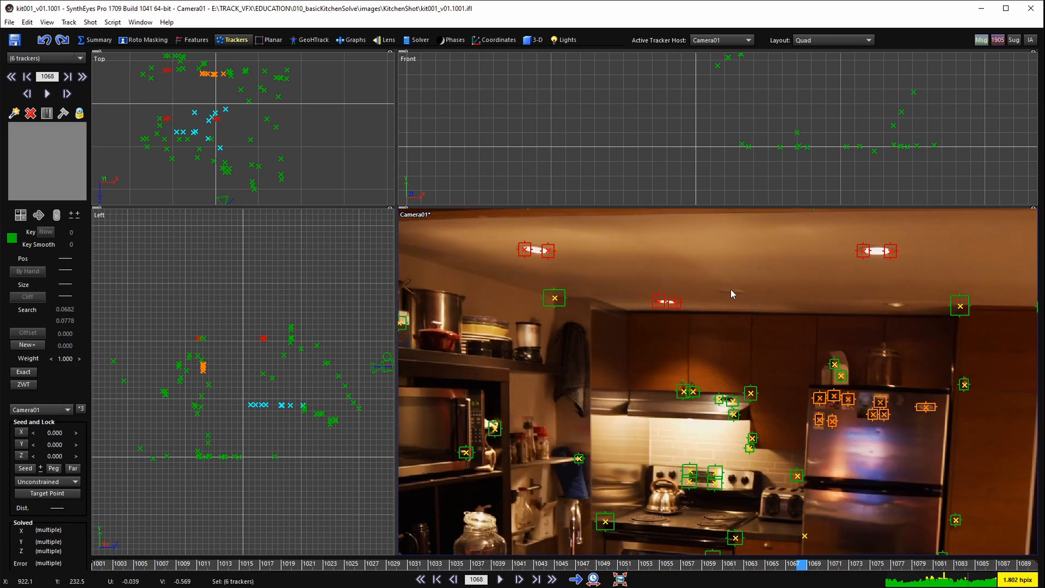
pyautogui.press('space')
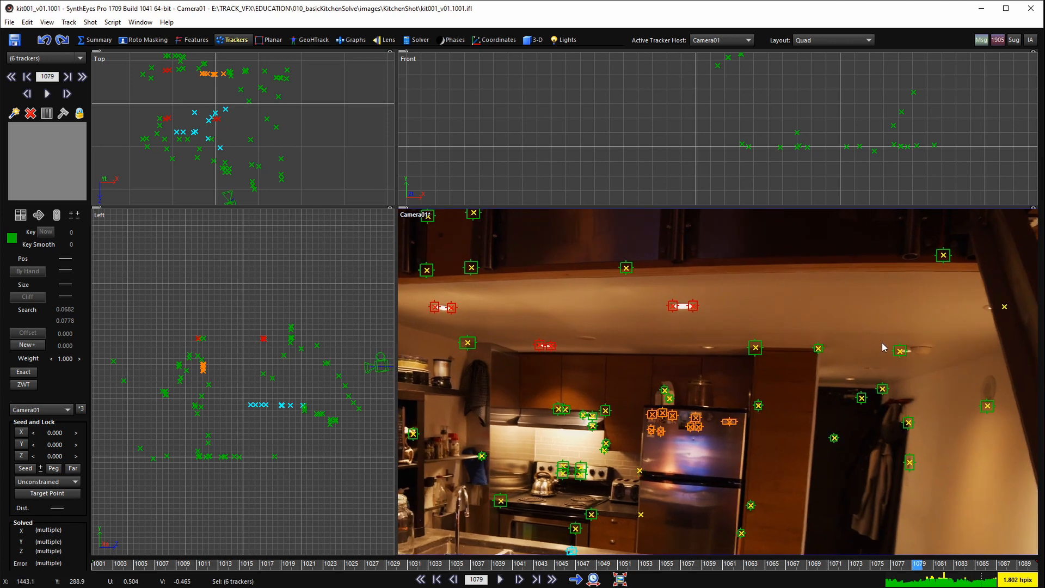
pyautogui.scroll(3, 882, 342)
pyautogui.moveTo(877, 323)
pyautogui.keyDown('shift'); pyautogui.mouseDown()
pyautogui.moveTo(965, 317)
pyautogui.moveTo(947, 318)
pyautogui.mouseUp(); pyautogui.keyUp('shift')
pyautogui.scroll(-2, 890, 355)
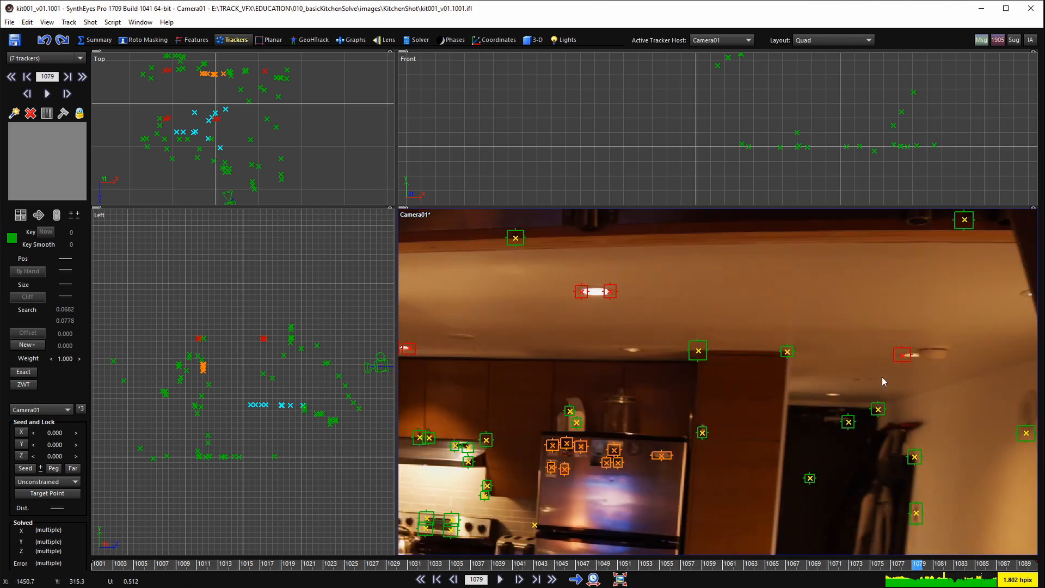
# - Examine up close how the selected trackers sit on the edges of the ceiling lights at frame 1079
pyautogui.moveTo(895, 402); pyautogui.dragTo(807, 344, button='middle')
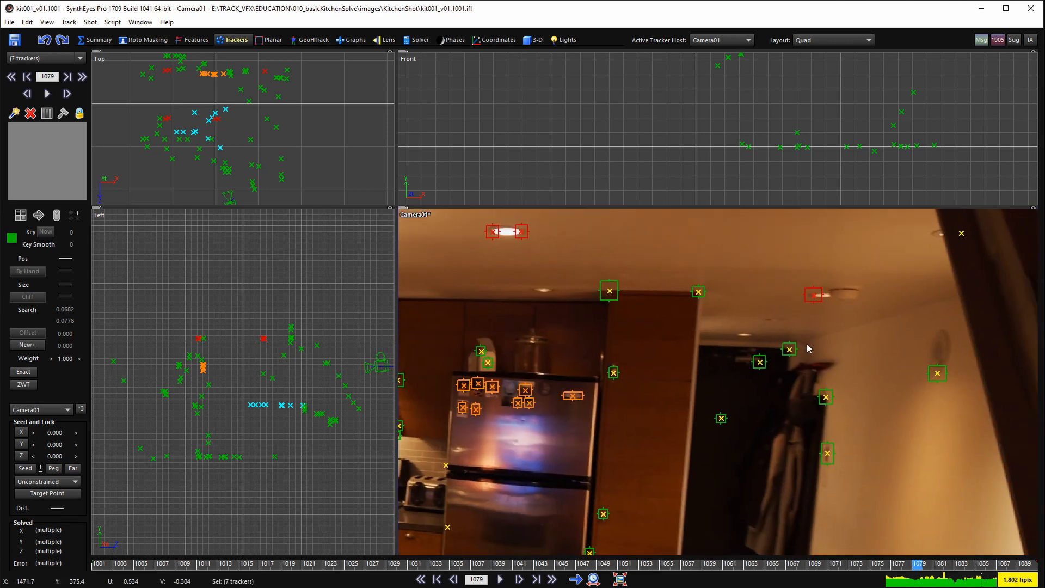
pyautogui.scroll(-2, 806, 343)
pyautogui.moveTo(425, 294); pyautogui.dragTo(604, 332, button='middle')
pyautogui.scroll(5, 523, 311)
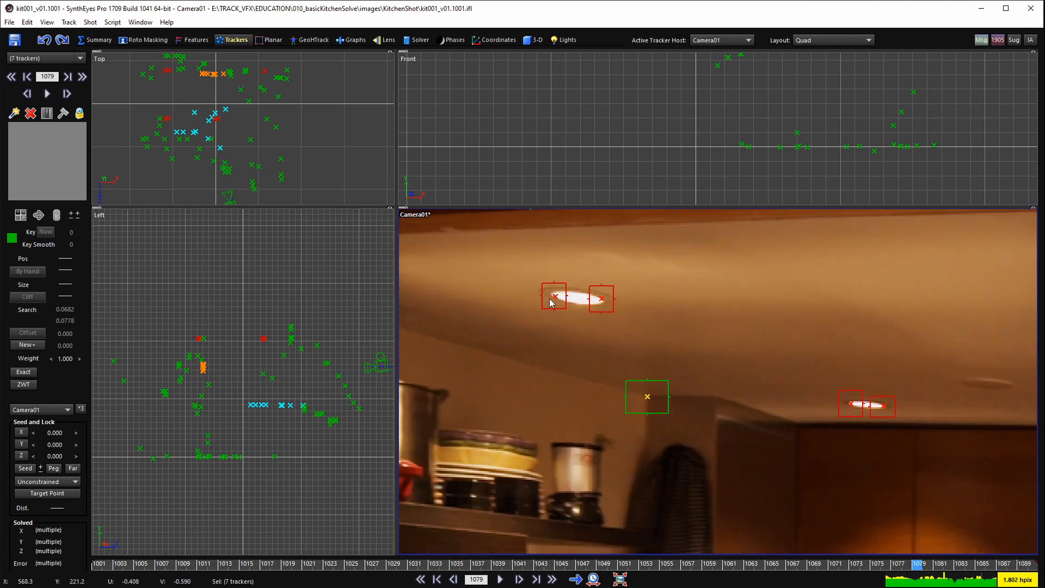
pyautogui.scroll(-5, 551, 310)
pyautogui.scroll(6, 558, 319)
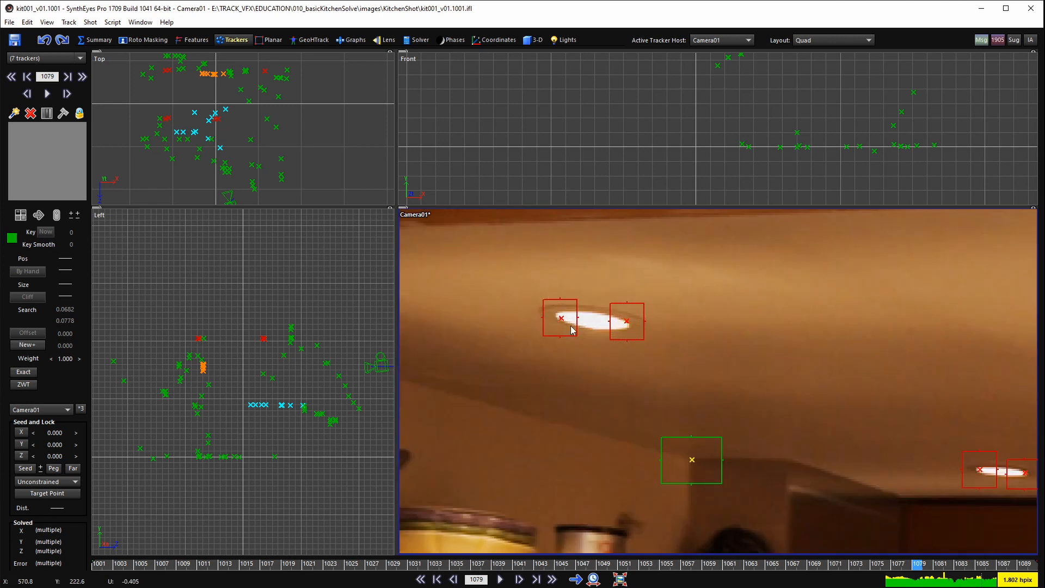
pyautogui.scroll(2, 561, 318)
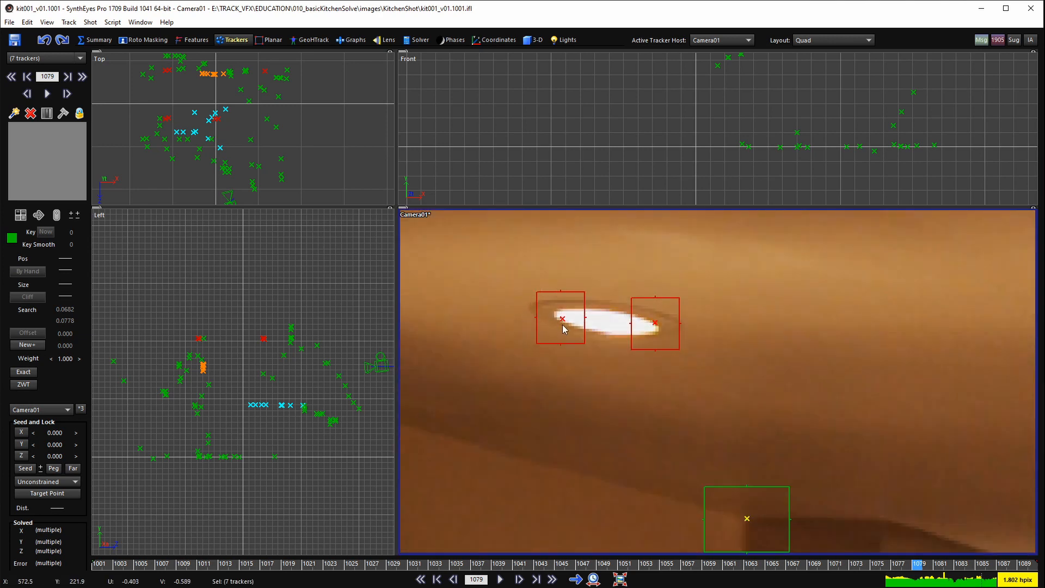
pyautogui.scroll(-4, 564, 326)
pyautogui.scroll(4, 569, 316)
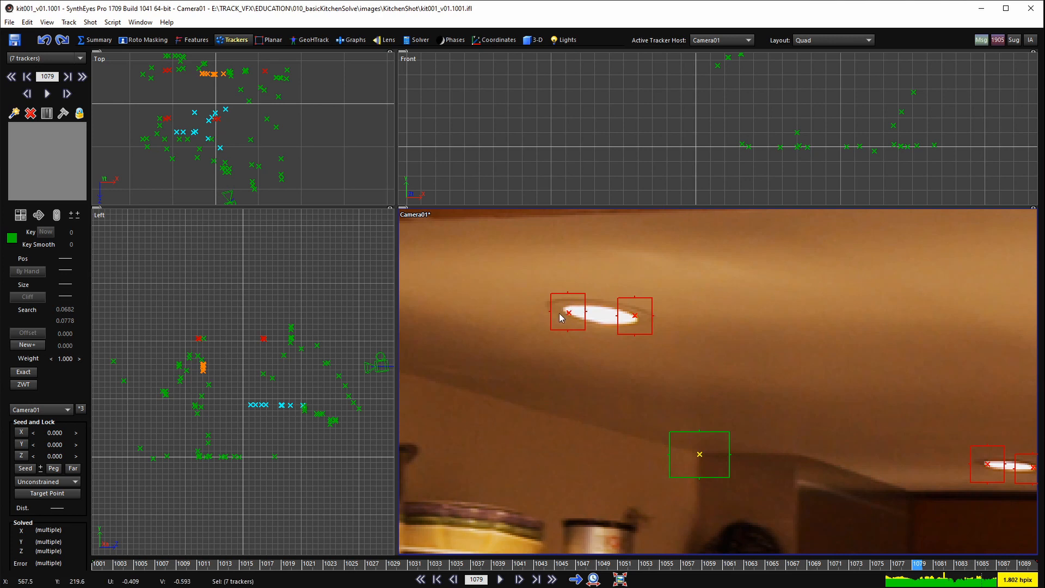
# - Examine the selected ceiling-light trackers at frame 1079 up close and within the whole kitchen frame
pyautogui.scroll(-5, 593, 332)
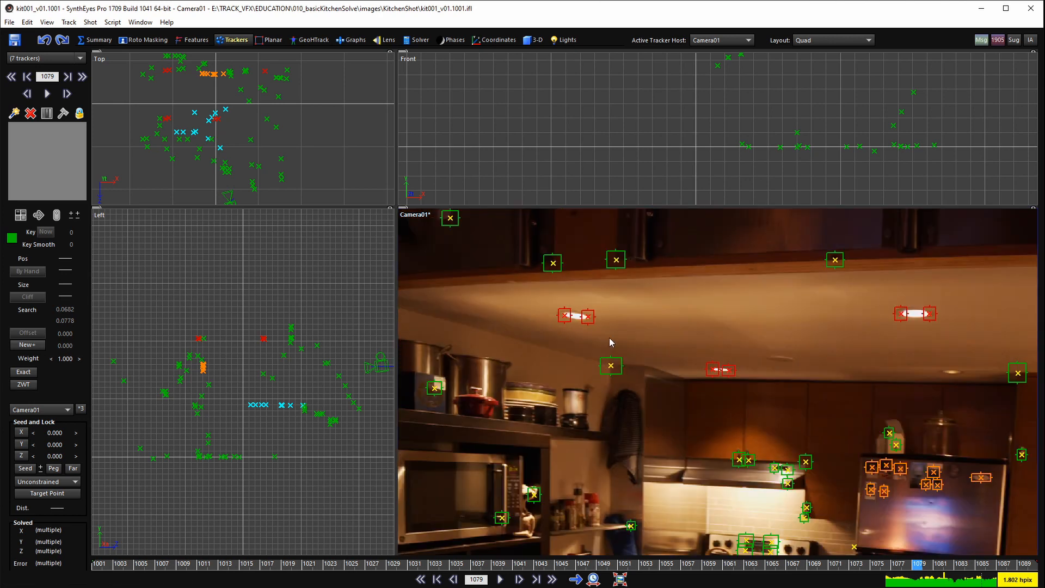
pyautogui.scroll(5, 850, 323)
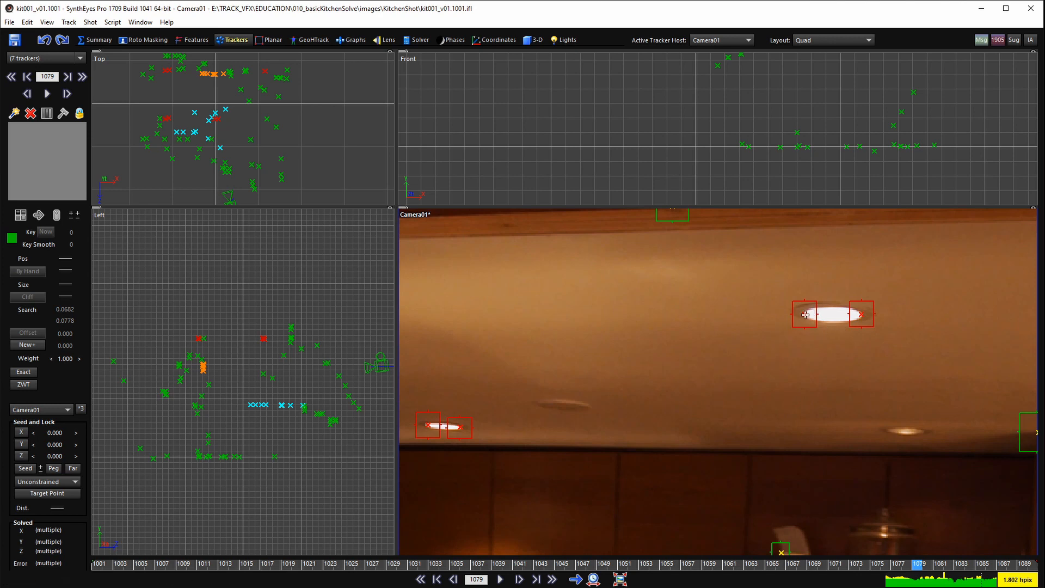
pyautogui.scroll(-3, 756, 329)
pyautogui.scroll(-3, 726, 333)
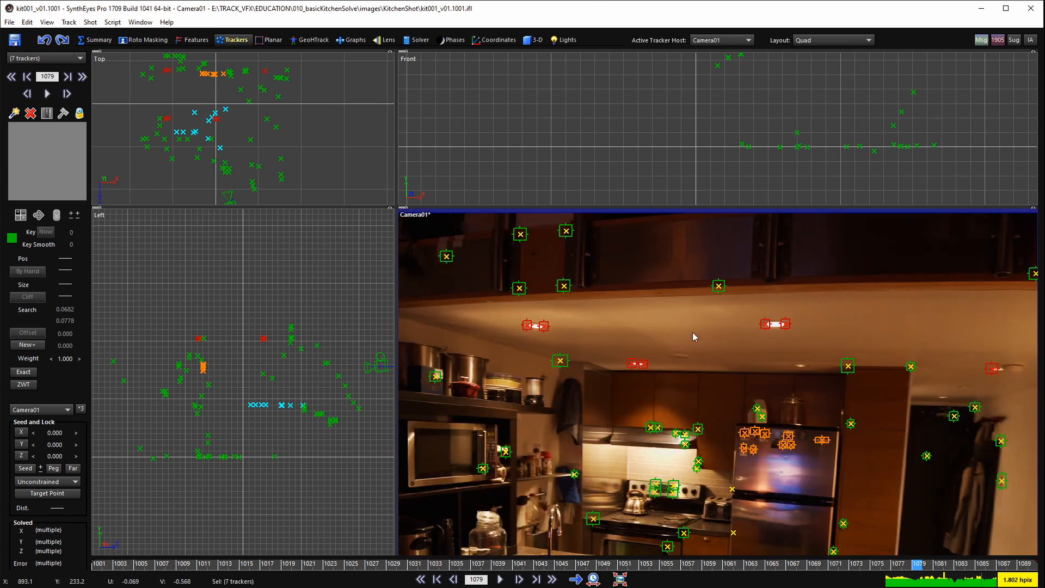
pyautogui.scroll(6, 789, 333)
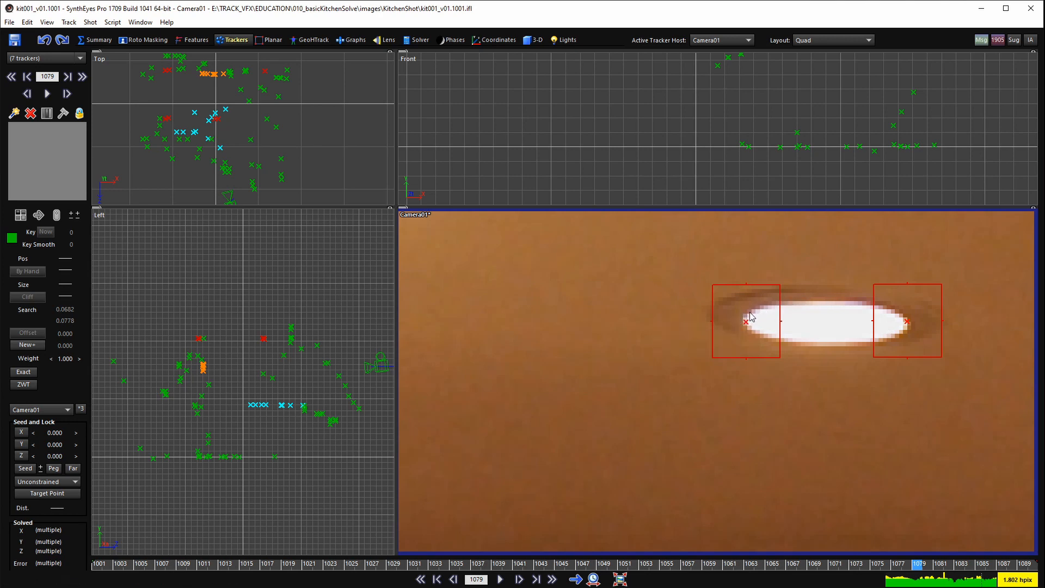
pyautogui.scroll(-8, 701, 313)
pyautogui.moveTo(678, 364); pyautogui.dragTo(684, 313, button='middle')
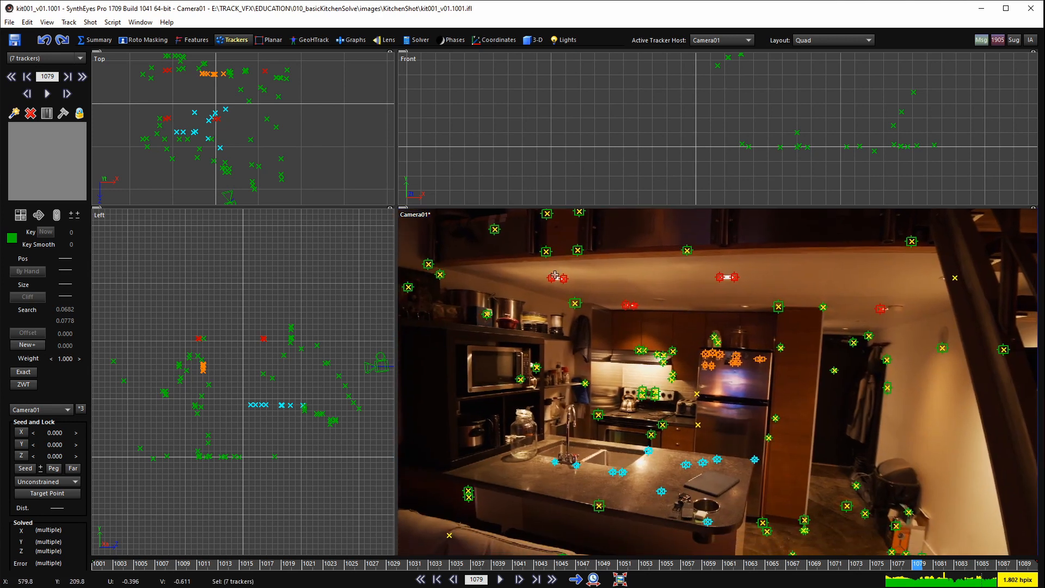
pyautogui.scroll(-2, 653, 301)
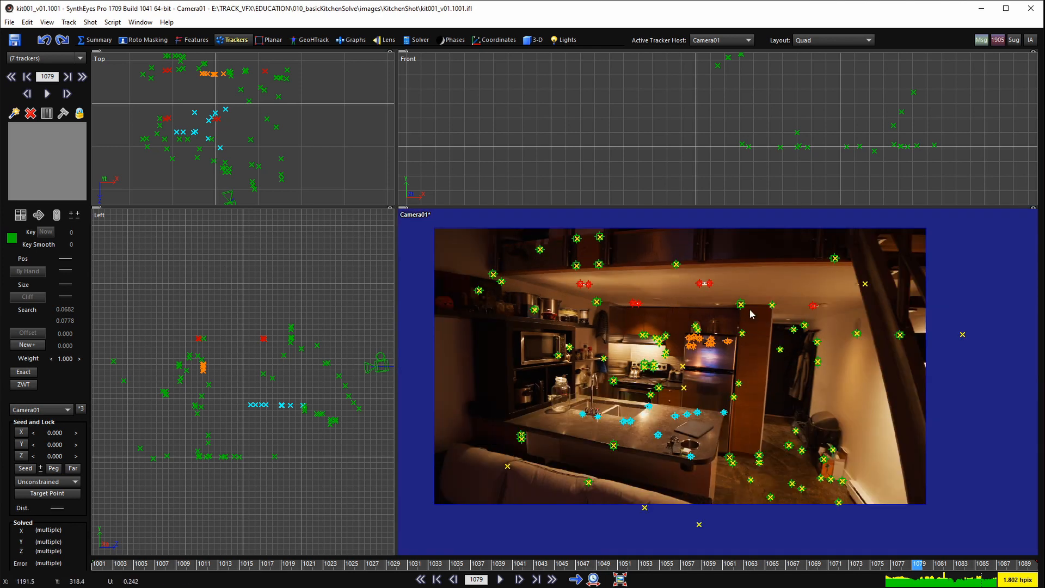
pyautogui.scroll(2, 719, 305)
pyautogui.scroll(-3, 719, 305)
pyautogui.scroll(2, 642, 313)
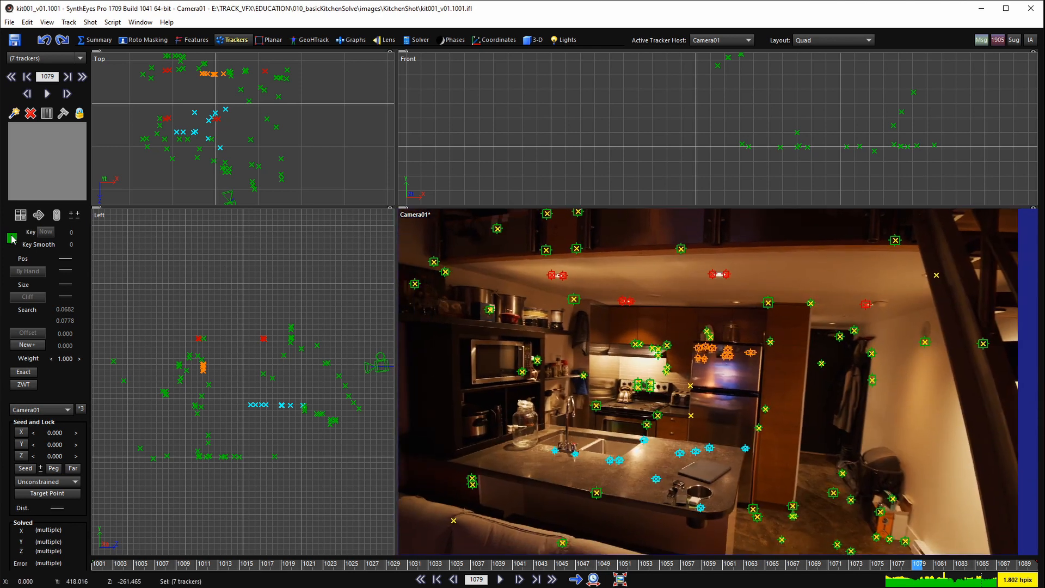
# - Set the colour of the seven selected ceiling trackers to yellow and deselect them
pyautogui.click(12, 238)
pyautogui.click(31, 75)
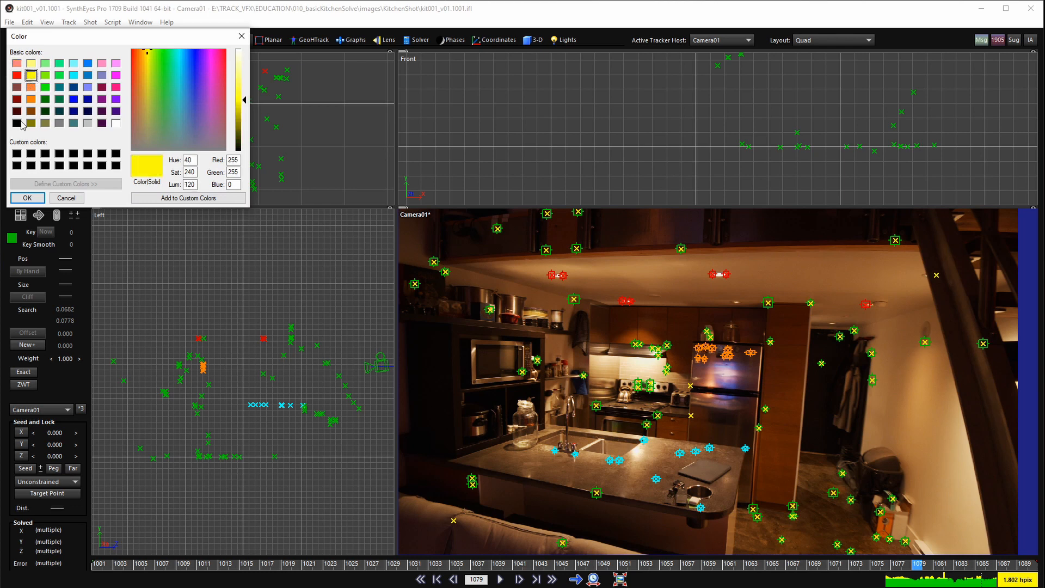
pyautogui.click(27, 198)
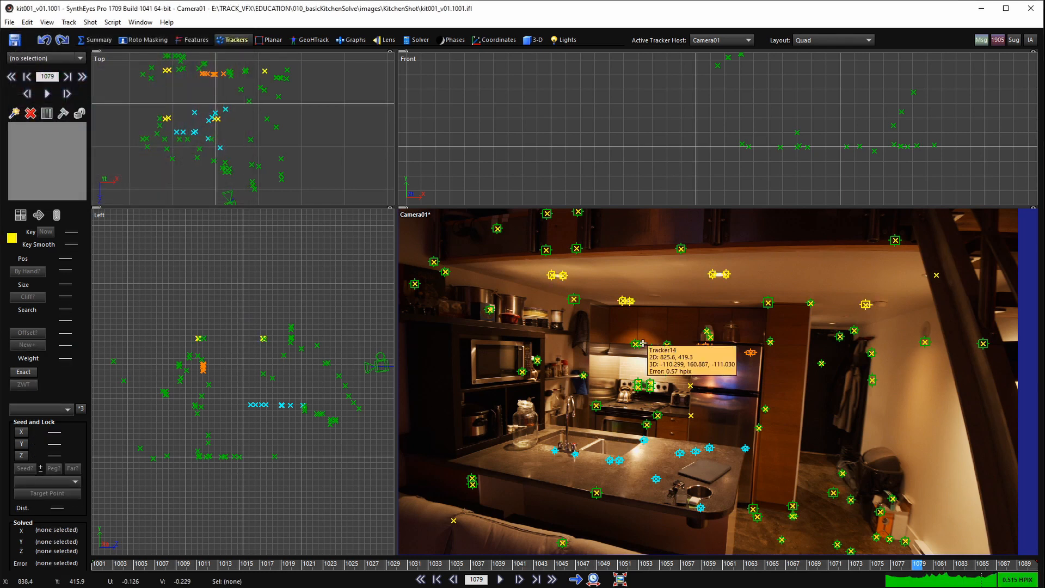
# - Select the three trackers on the white wall beside the hallway: one below the round vent and two next to the hanging coats
pyautogui.scroll(5, 926, 357)
pyautogui.scroll(2, 922, 359)
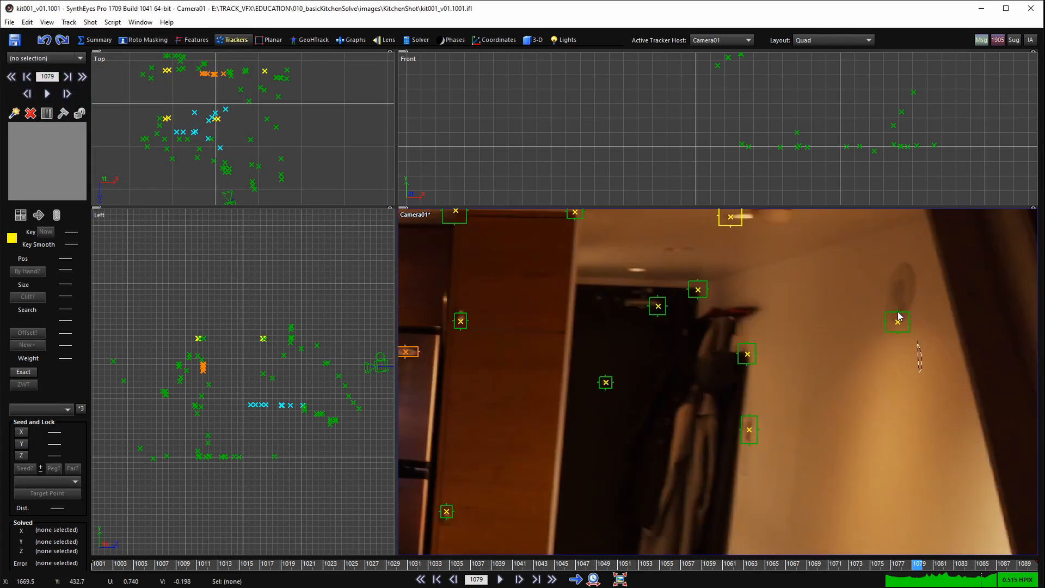
pyautogui.moveTo(922, 359)
pyautogui.mouseDown()
pyautogui.moveTo(729, 332)
pyautogui.moveTo(751, 457)
pyautogui.mouseUp()
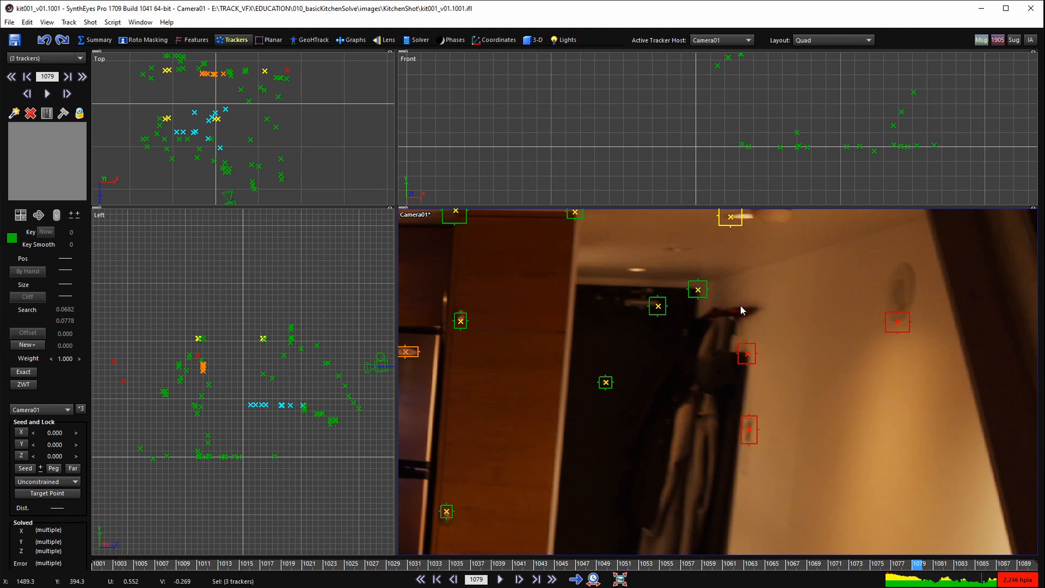
pyautogui.scroll(3, 753, 428)
pyautogui.scroll(-6, 743, 430)
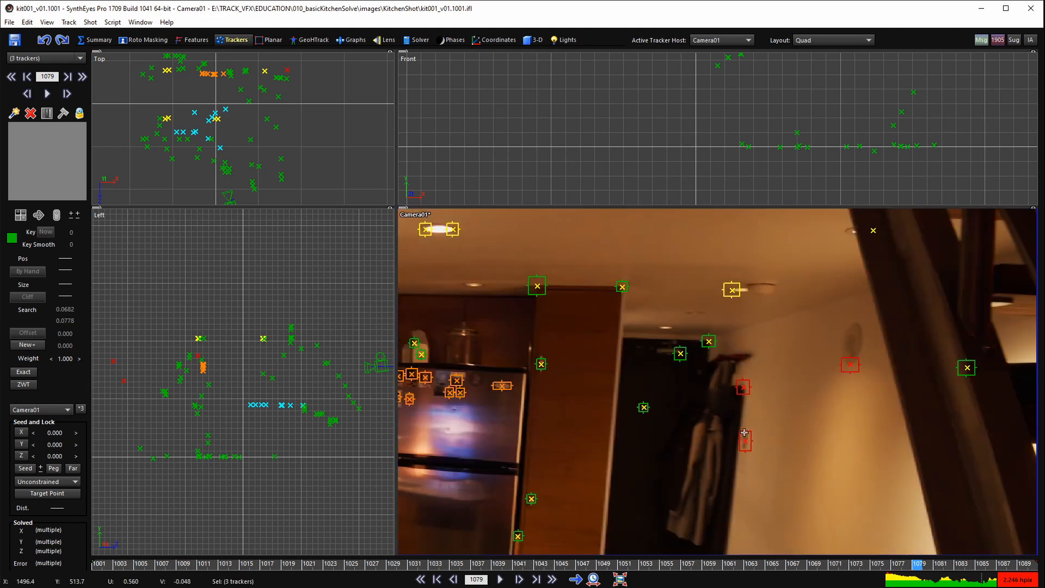
# - Add two trackers on the opposite wall to the selection: the uppermost one above the shelf and the one near the hanging towel
pyautogui.scroll(3, 557, 290)
pyautogui.scroll(2, 603, 309)
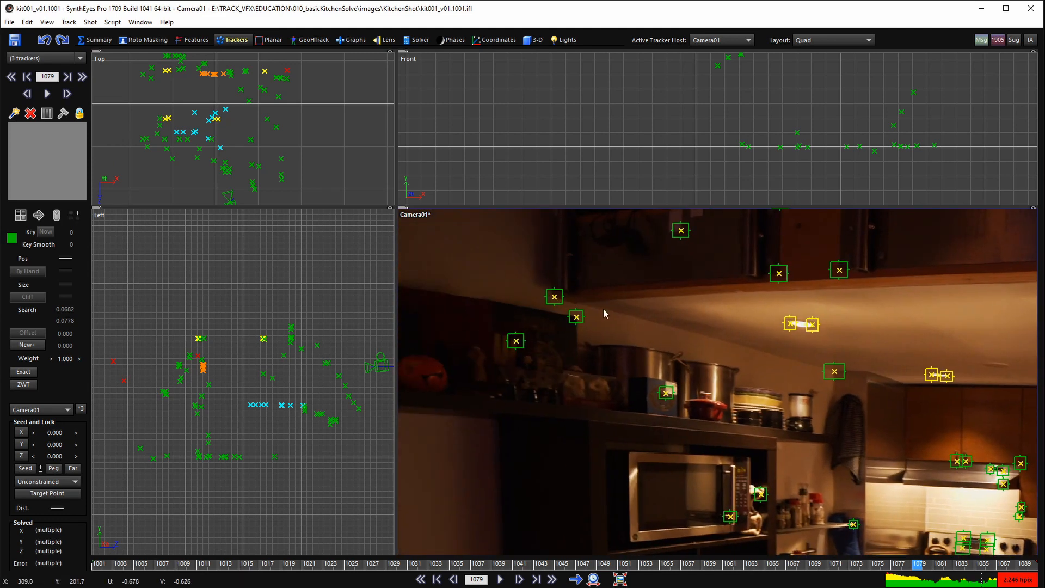
pyautogui.scroll(2, 567, 301)
pyautogui.keyDown('shift'); pyautogui.moveTo(489, 312); pyautogui.dragTo(569, 282); pyautogui.keyUp('shift')
pyautogui.scroll(-5, 593, 290)
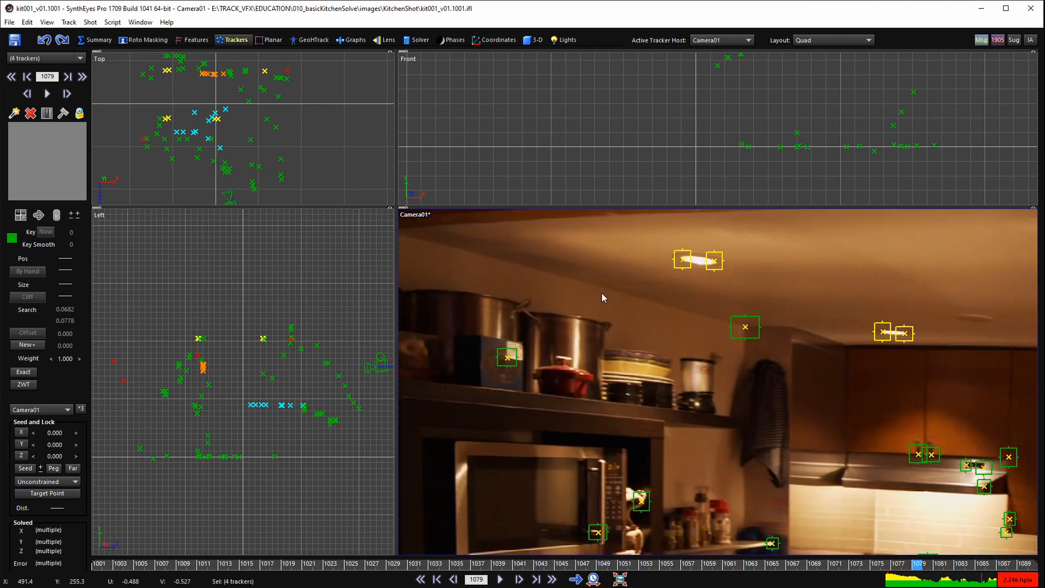
pyautogui.scroll(2, 721, 297)
pyautogui.keyDown('shift'); pyautogui.moveTo(713, 296); pyautogui.dragTo(750, 308); pyautogui.keyUp('shift')
pyautogui.scroll(-5, 750, 308)
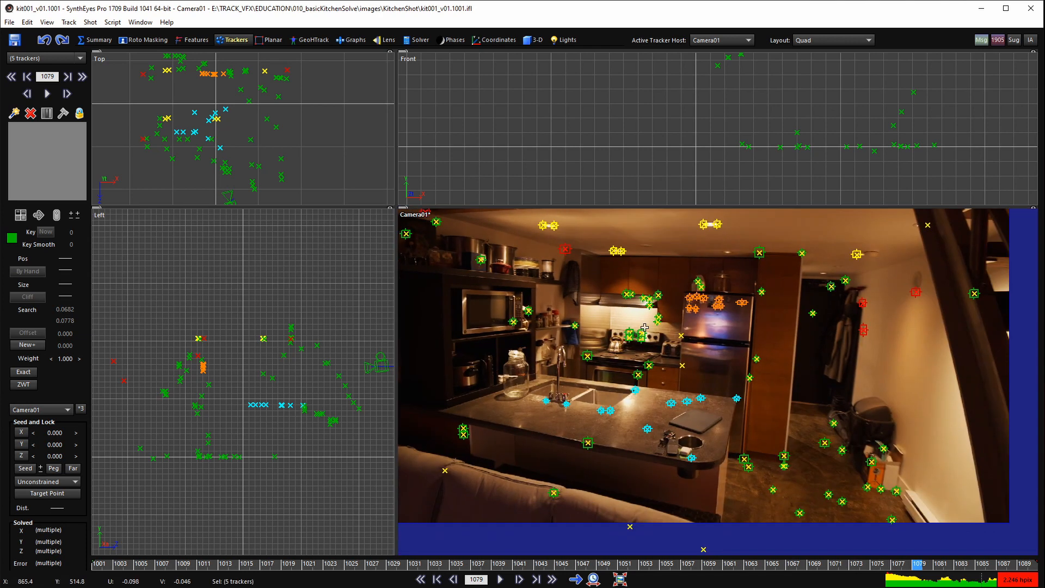
pyautogui.scroll(-1, 679, 366)
pyautogui.moveTo(679, 366); pyautogui.dragTo(722, 402, button='middle')
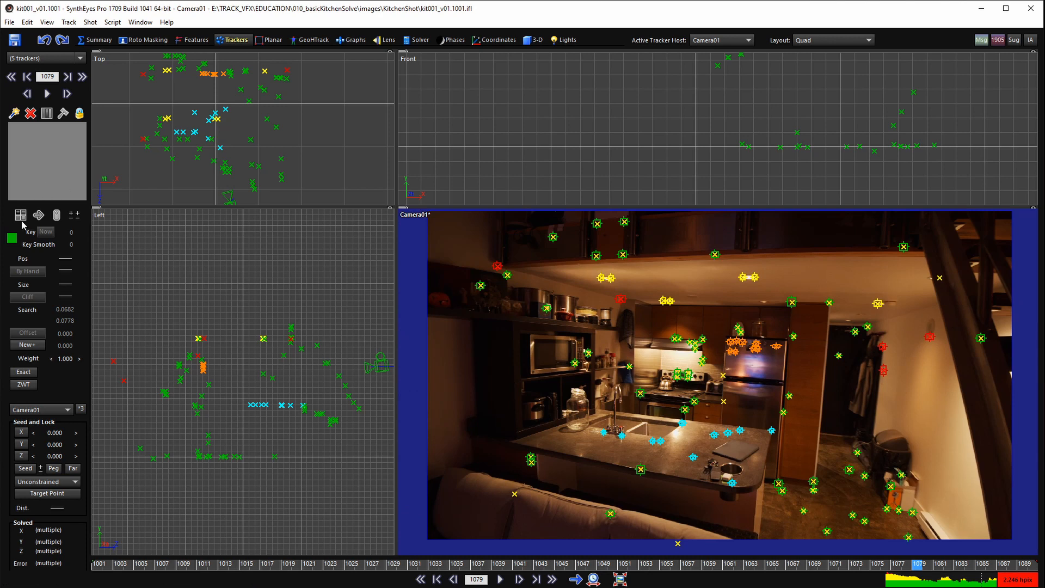
# - Set the colour of the five selected wall trackers to pink and deselect them
pyautogui.click(13, 239)
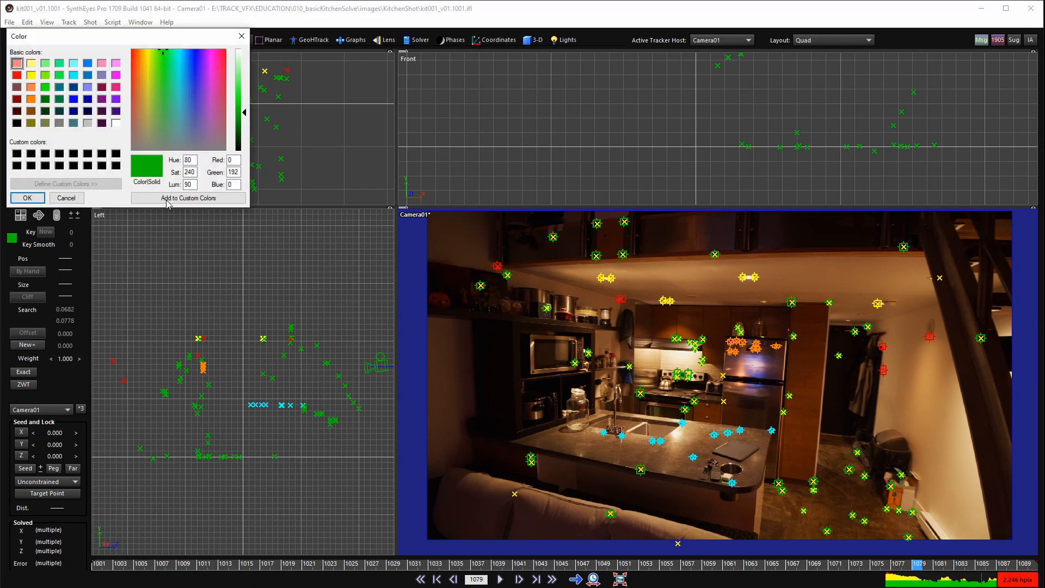
pyautogui.click(116, 87)
pyautogui.click(38, 199)
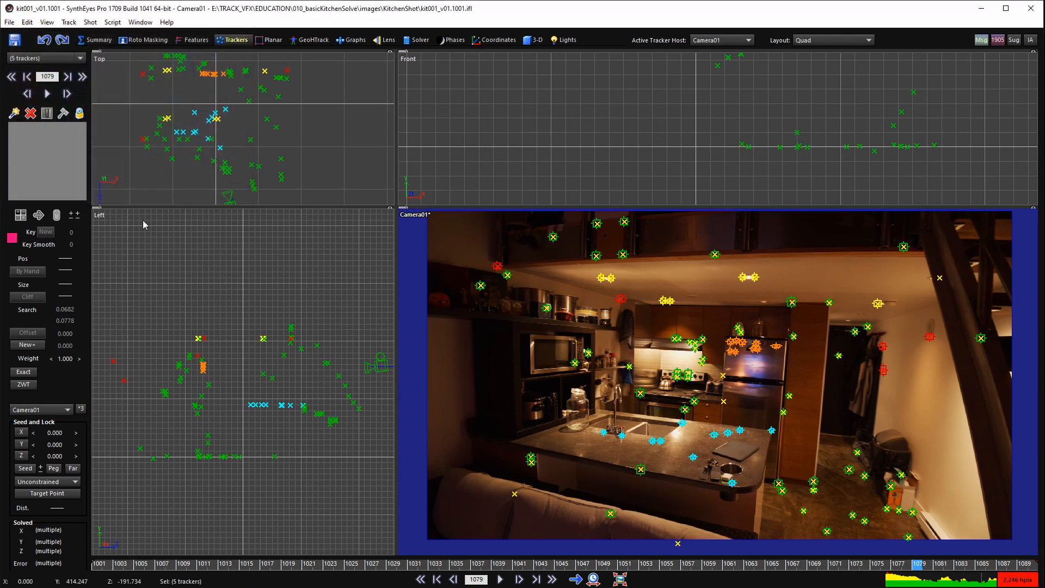
pyautogui.click(382, 164)
# - Enlarge the Top, Front and Left views and examine how the colour-coded trackers line up in each of them
pyautogui.scroll(-3, 321, 150)
pyautogui.moveTo(297, 135); pyautogui.dragTo(276, 133, button='middle')
pyautogui.scroll(3, 273, 160)
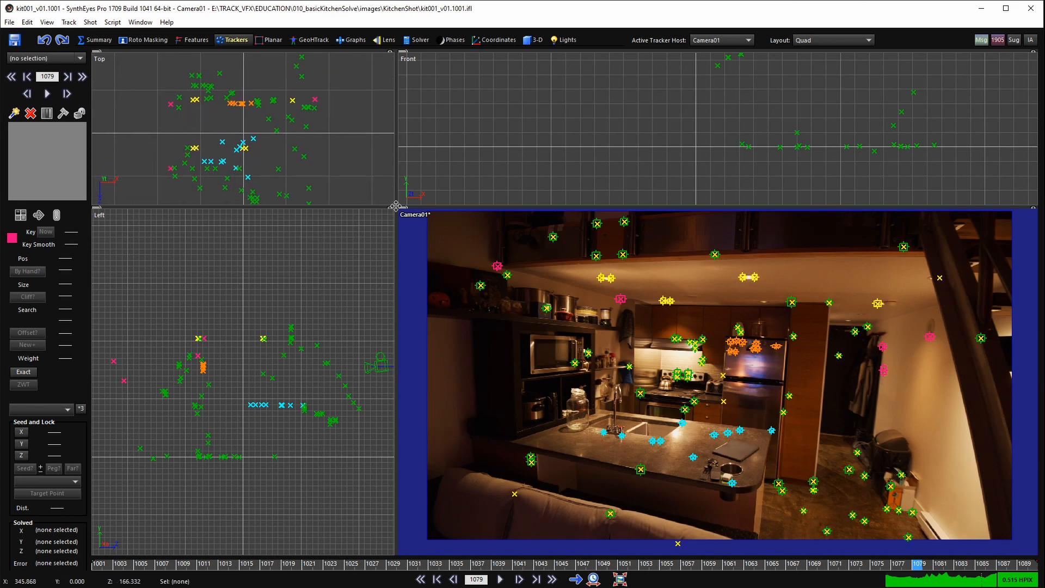
pyautogui.moveTo(395, 206); pyautogui.dragTo(569, 317)
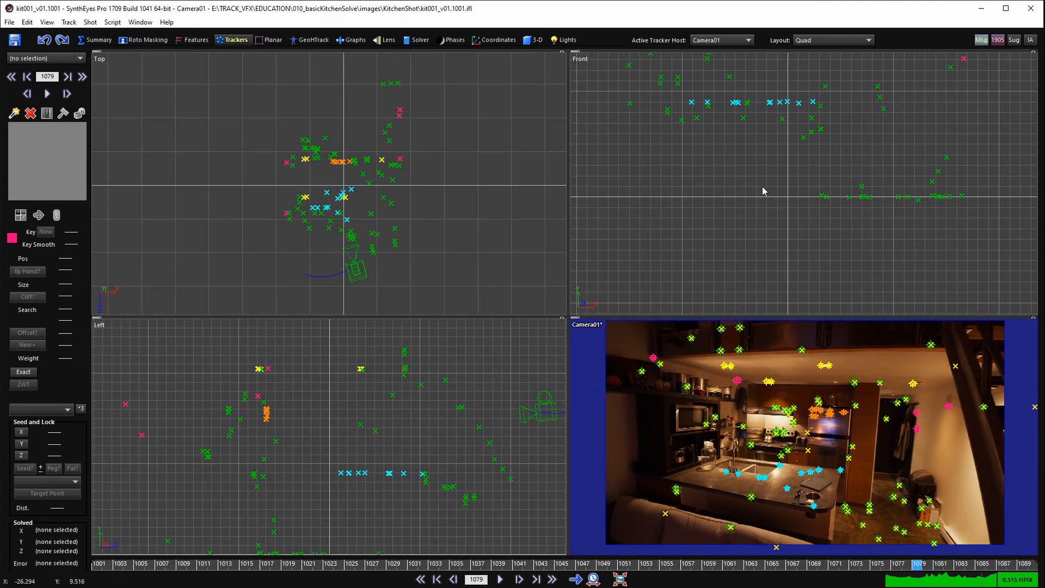
pyautogui.scroll(-2, 790, 195)
pyautogui.moveTo(788, 124); pyautogui.dragTo(801, 170, button='middle')
pyautogui.scroll(1, 786, 150)
pyautogui.scroll(-1, 239, 410)
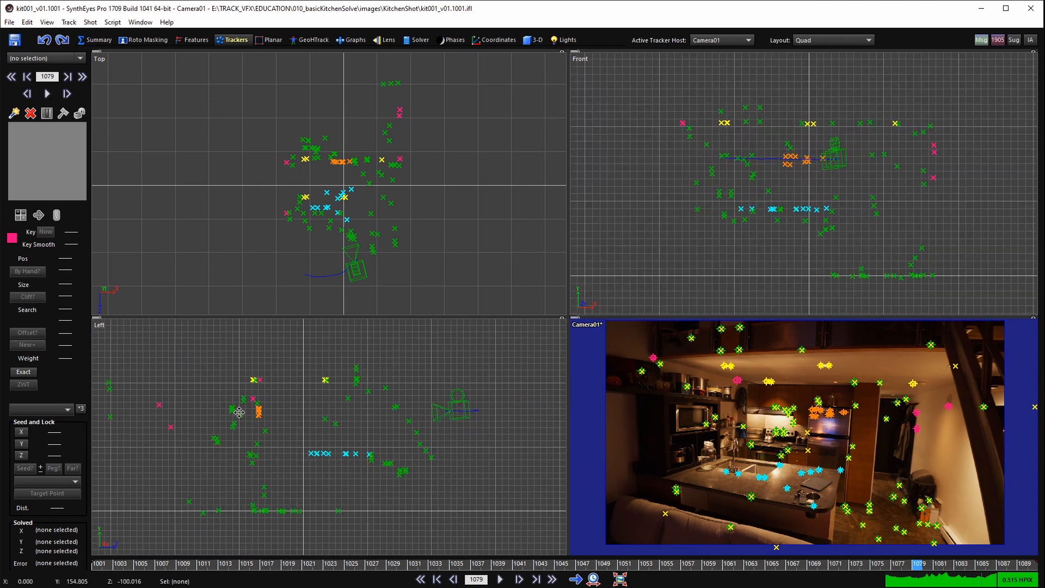
pyautogui.scroll(-1, 240, 413)
pyautogui.moveTo(245, 413); pyautogui.dragTo(397, 443, button='middle')
pyautogui.scroll(1, 398, 444)
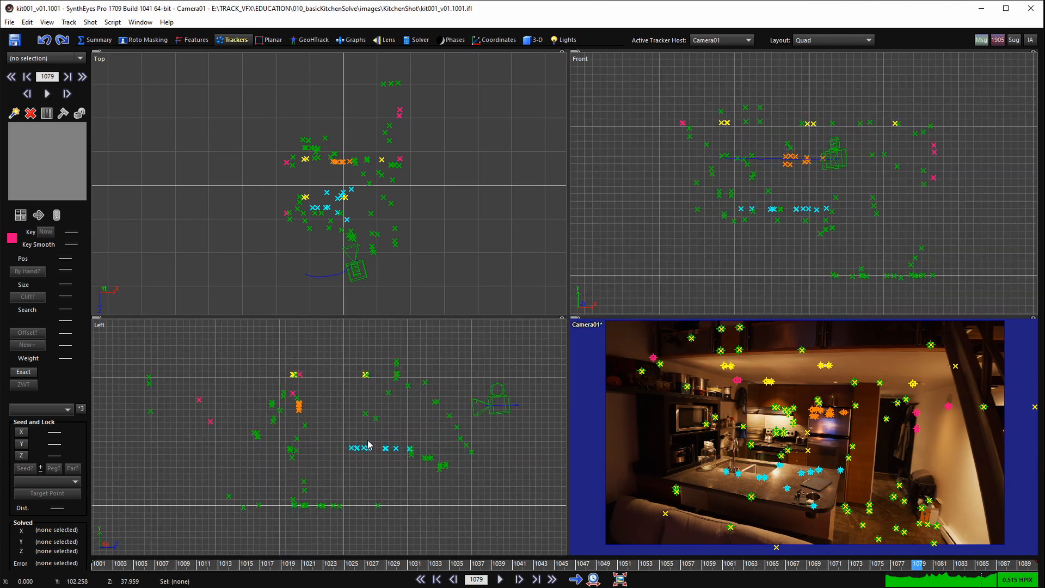
pyautogui.moveTo(380, 175); pyautogui.dragTo(361, 179, button='middle')
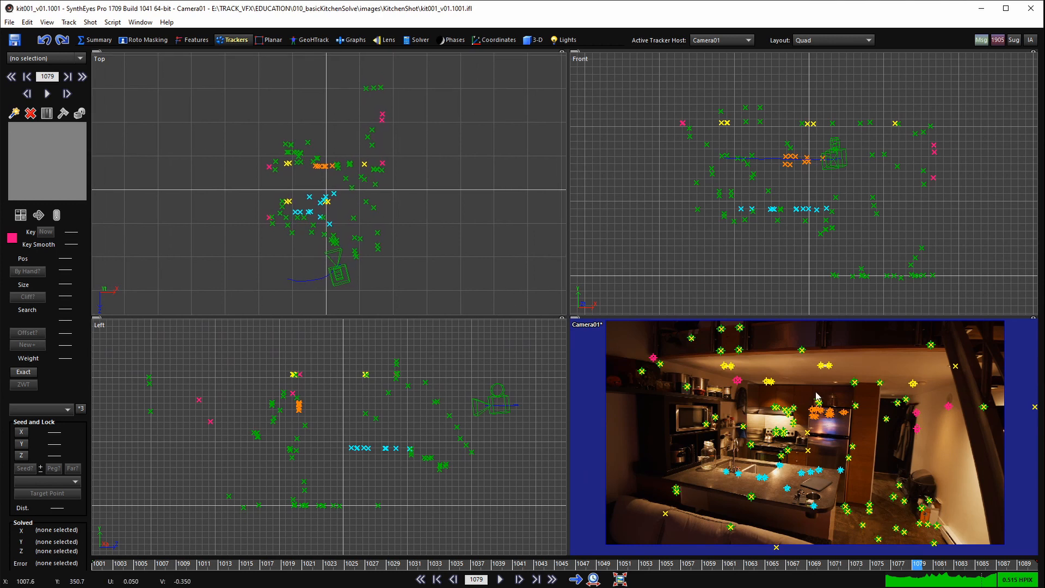
pyautogui.moveTo(776, 360); pyautogui.dragTo(740, 346, button='middle')
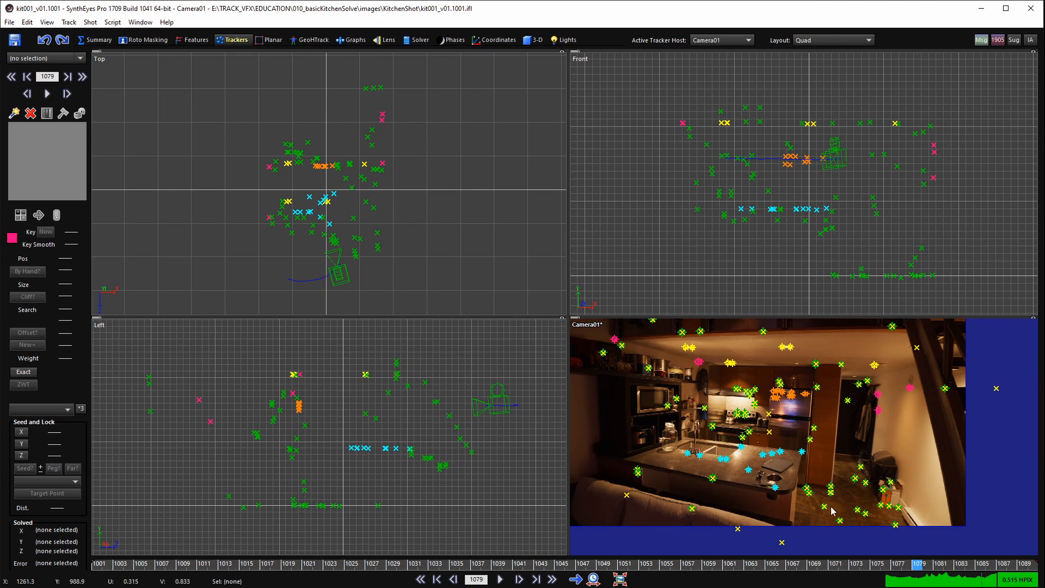
pyautogui.moveTo(830, 353); pyautogui.dragTo(830, 372, button='middle')
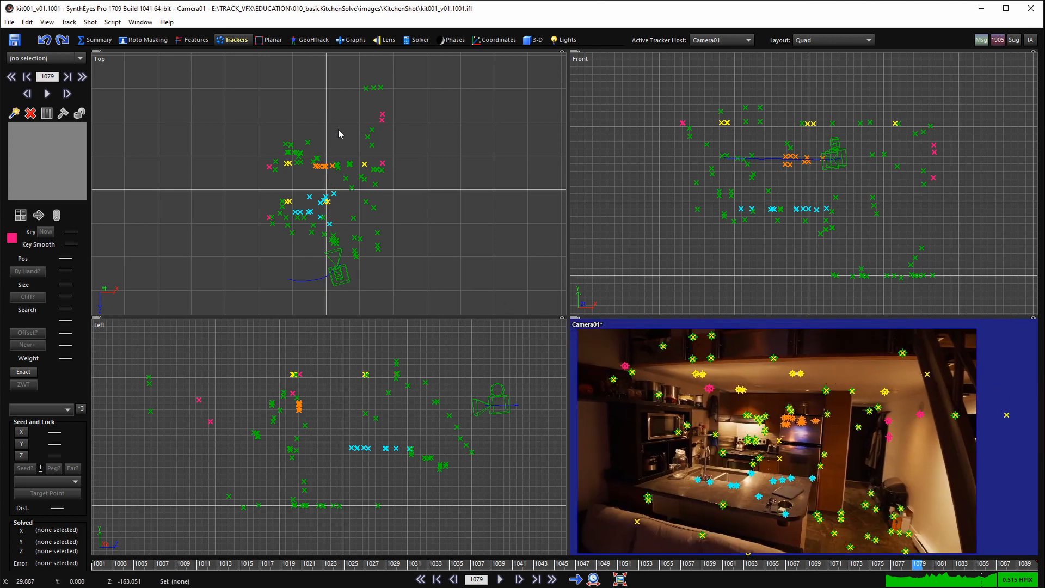
# - Create a floor plane in the Top view spanning the whole tracker cloud, about 333 by 541 units
pyautogui.click(532, 40)
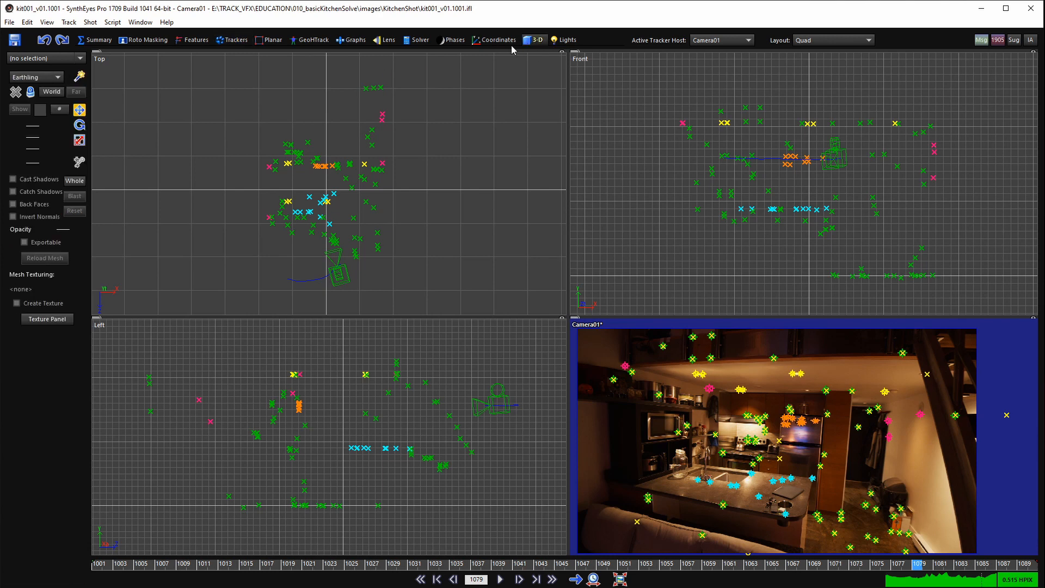
pyautogui.click(49, 76)
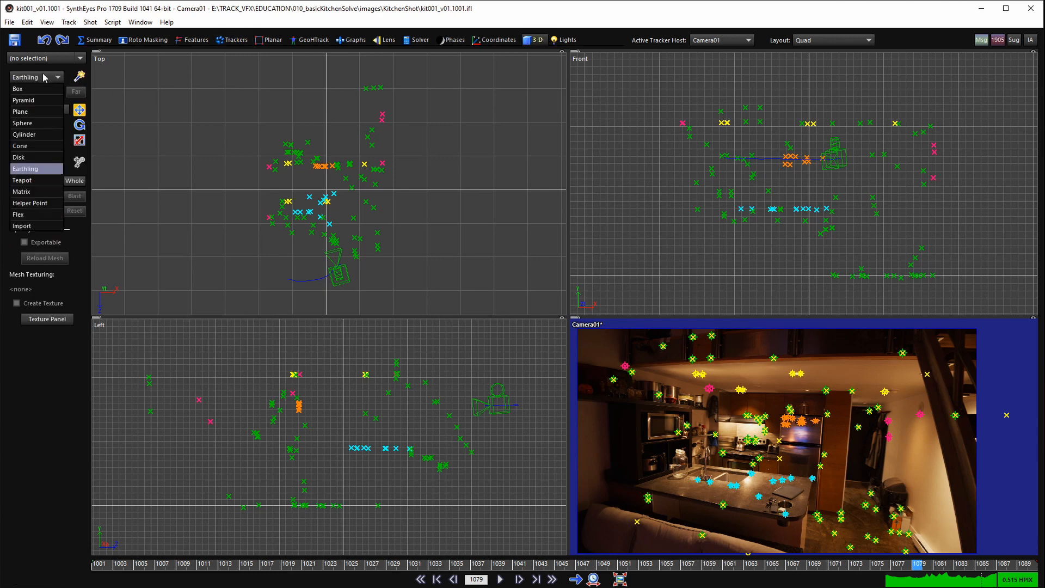
pyautogui.click(38, 113)
pyautogui.moveTo(340, 139); pyautogui.dragTo(345, 113, button='right')
pyautogui.moveTo(346, 113); pyautogui.dragTo(361, 139, button='middle')
pyautogui.moveTo(401, 123); pyautogui.dragTo(407, 86, button='right')
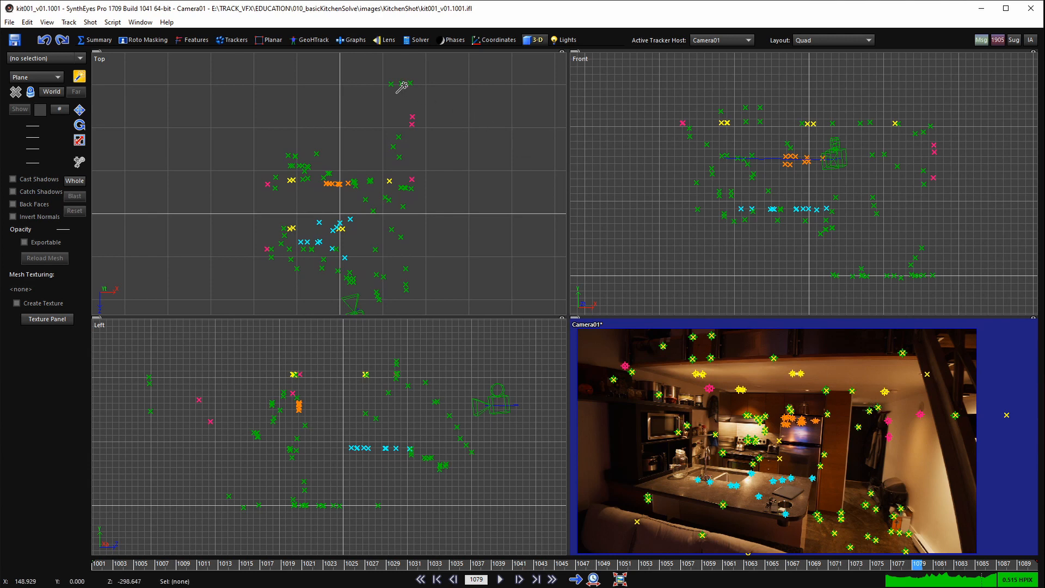
pyautogui.moveTo(411, 83); pyautogui.dragTo(268, 315)
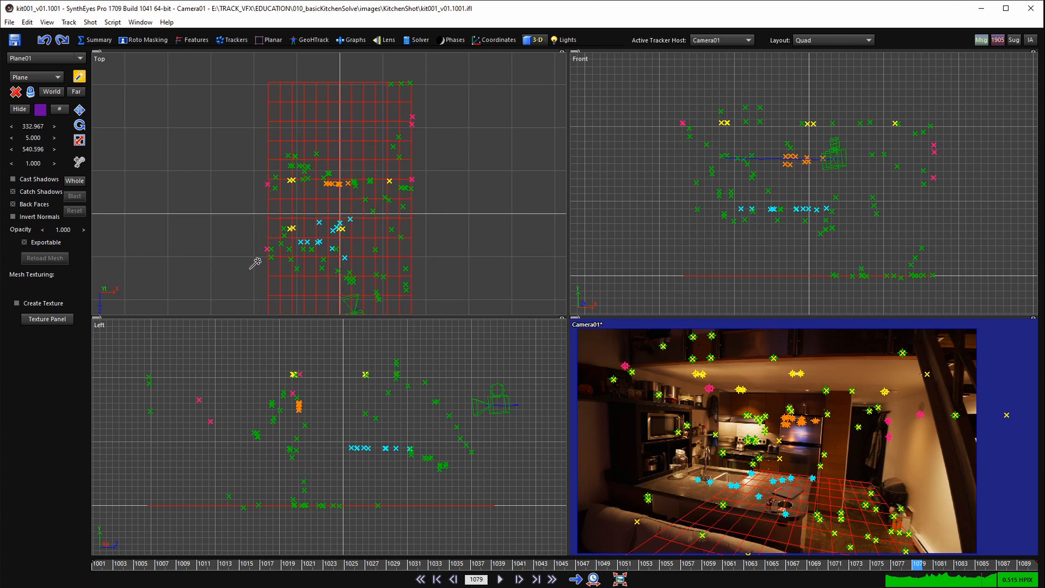
# - Examine in the Top view how the floor plane's edges align with the pink wall trackers, with the Move tool active
pyautogui.scroll(4, 414, 95)
pyautogui.scroll(-2, 392, 190)
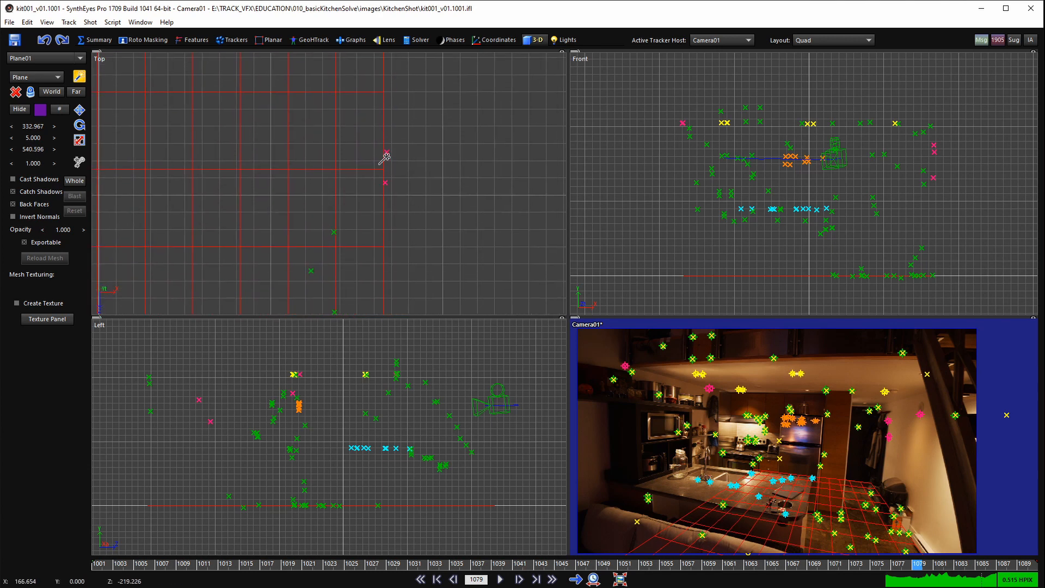
pyautogui.scroll(2, 388, 157)
pyautogui.click(80, 109)
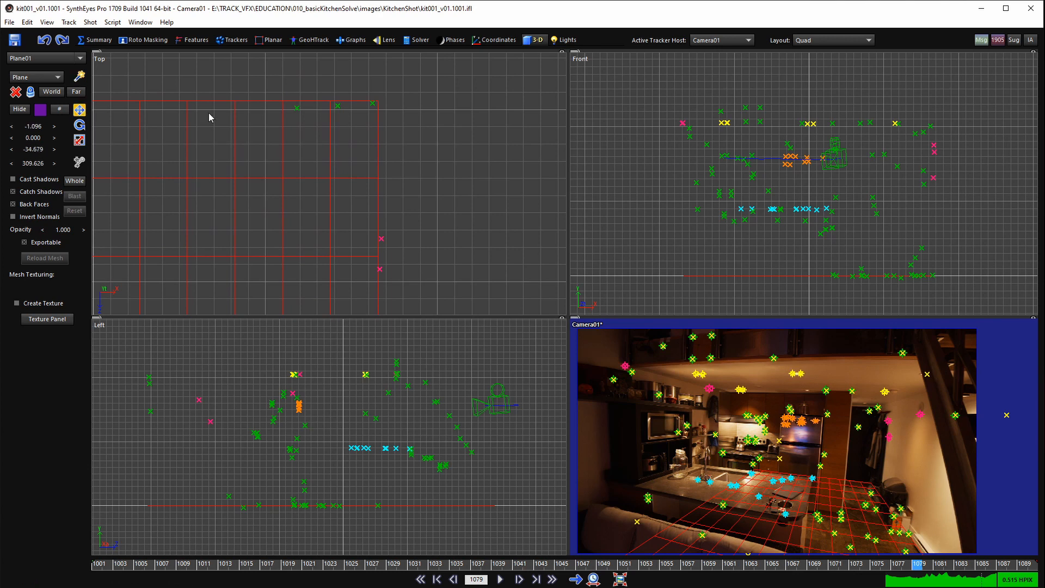
pyautogui.scroll(-3, 378, 112)
pyautogui.scroll(4, 340, 147)
pyautogui.scroll(-2, 283, 198)
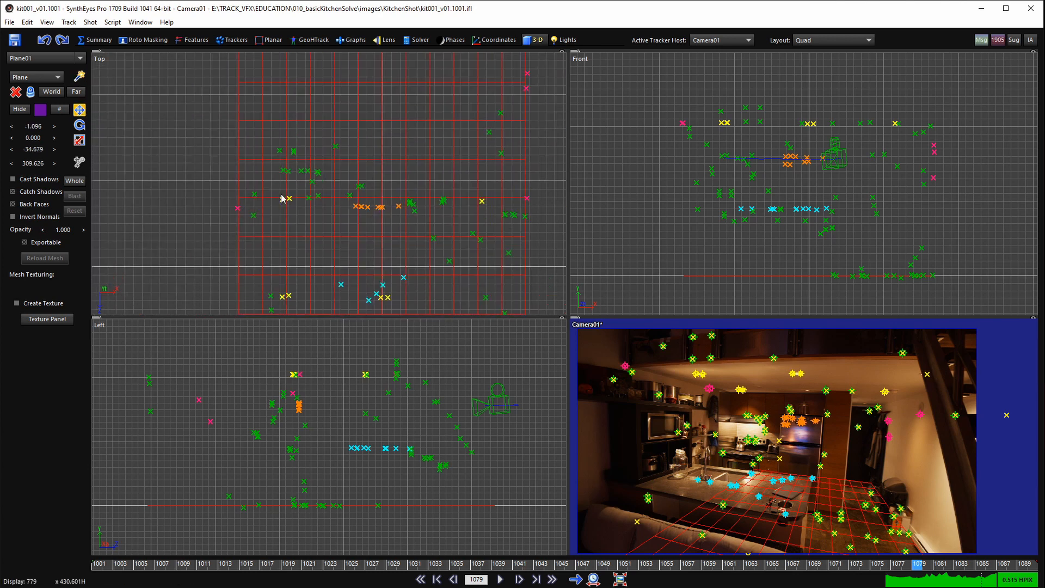
pyautogui.moveTo(283, 198); pyautogui.dragTo(320, 279, button='middle')
pyautogui.moveTo(314, 188); pyautogui.dragTo(292, 193, button='middle')
pyautogui.scroll(1, 296, 230)
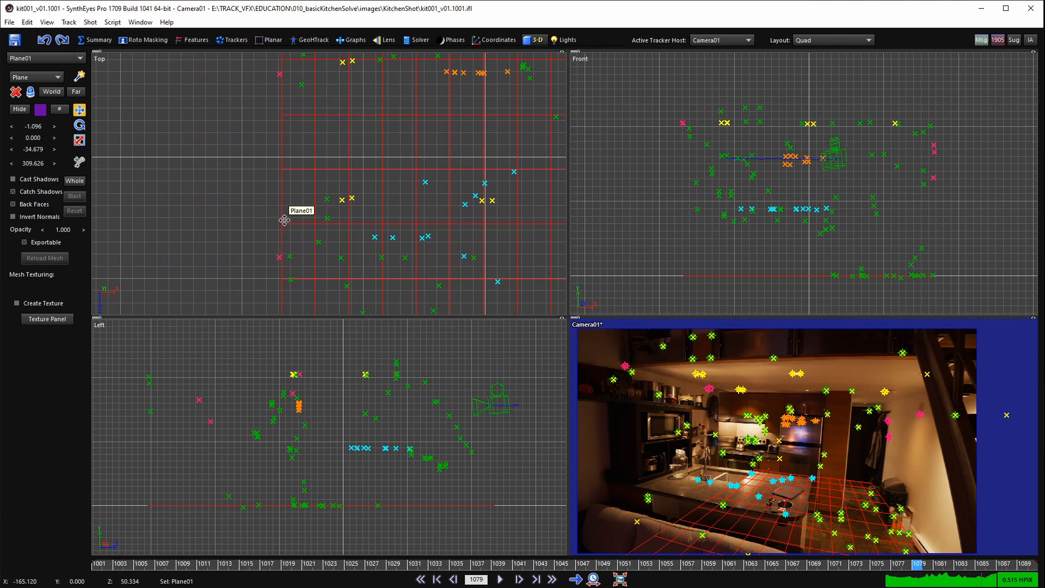
pyautogui.moveTo(391, 209); pyautogui.dragTo(153, 338, button='middle')
pyautogui.scroll(-1, 443, 186)
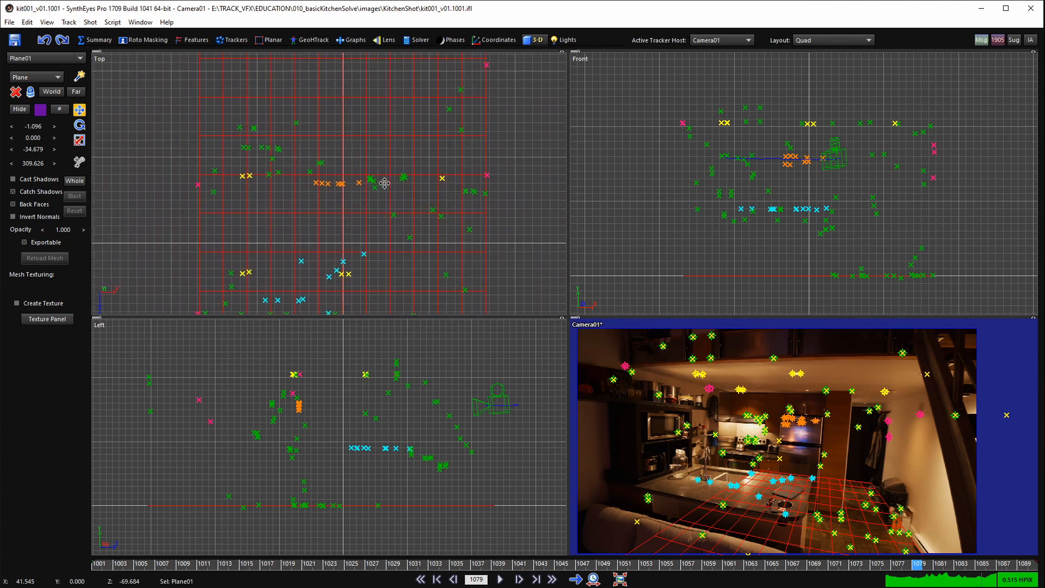
# - Scale the floor plane up uniformly to about 337 by 548 units
pyautogui.moveTo(337, 272); pyautogui.dragTo(376, 223, button='middle')
pyautogui.click(80, 141)
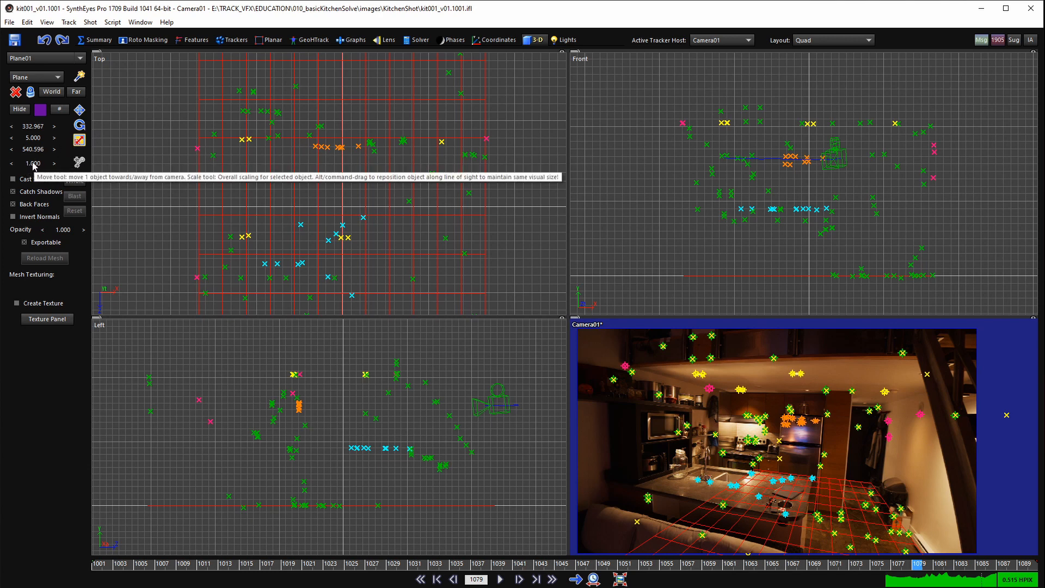
pyautogui.moveTo(33, 166)
pyautogui.mouseDown()
pyautogui.moveTo(51, 167)
pyautogui.moveTo(22, 167)
pyautogui.moveTo(32, 166)
pyautogui.mouseUp()
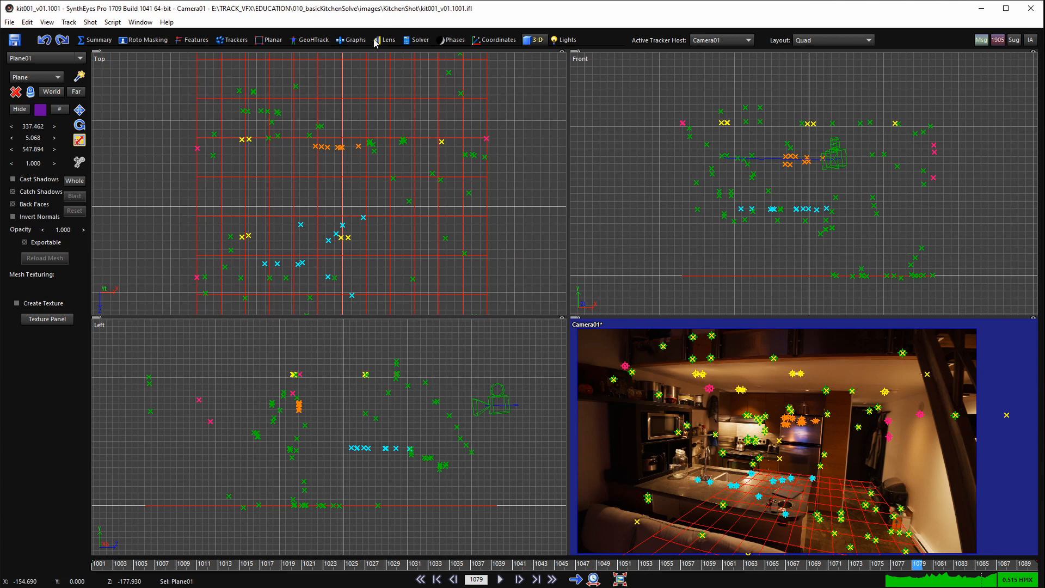
# - Move the floor plane in the Top view to about X -1.8, Z -28.2, aligning its far edge with the green trackers
pyautogui.scroll(6, 434, 162)
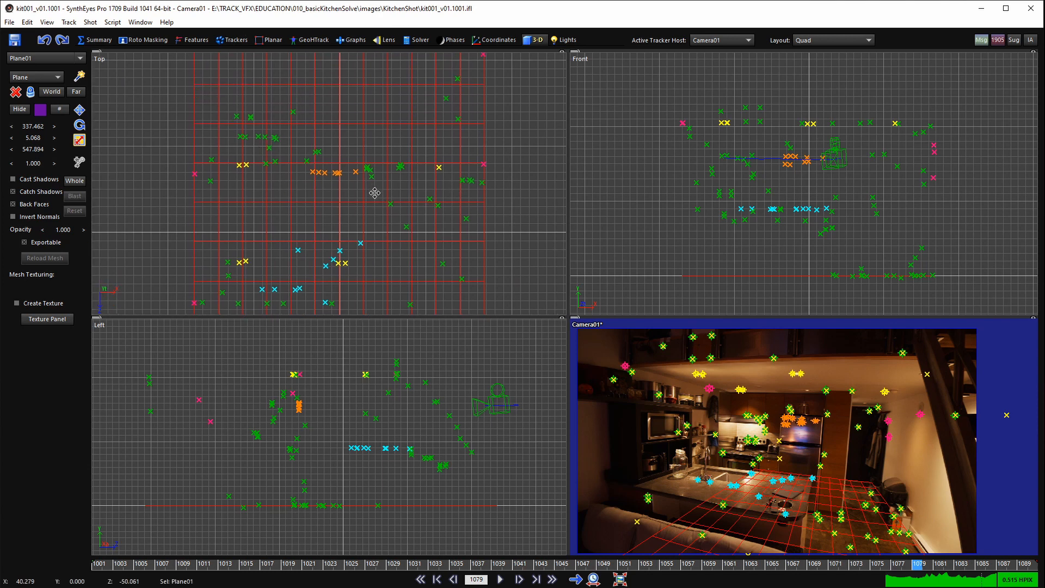
pyautogui.scroll(-5, 448, 131)
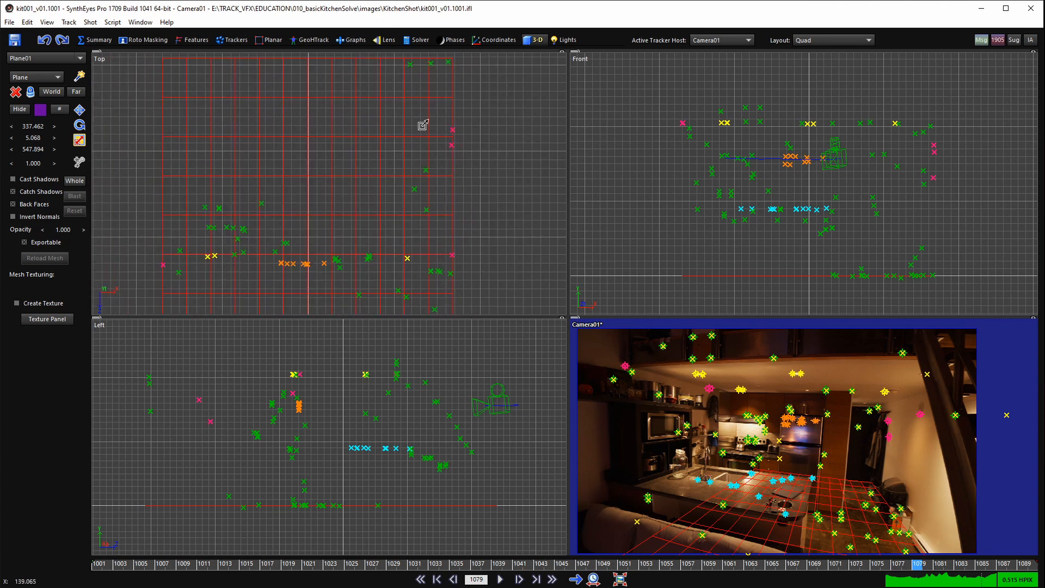
pyautogui.click(80, 109)
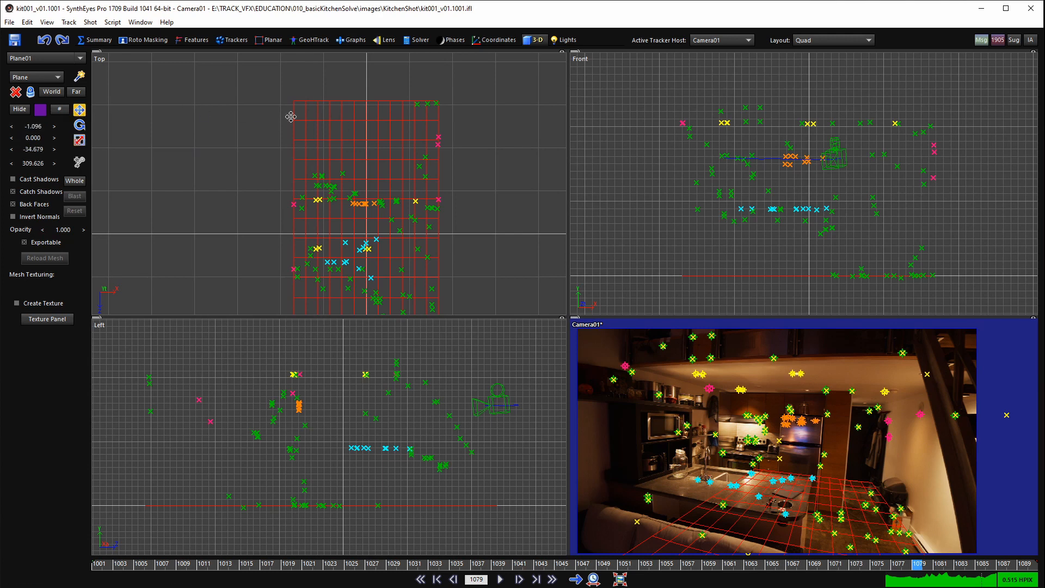
pyautogui.scroll(3, 394, 107)
pyautogui.moveTo(496, 129); pyautogui.dragTo(288, 162, button='middle')
pyautogui.scroll(2, 303, 164)
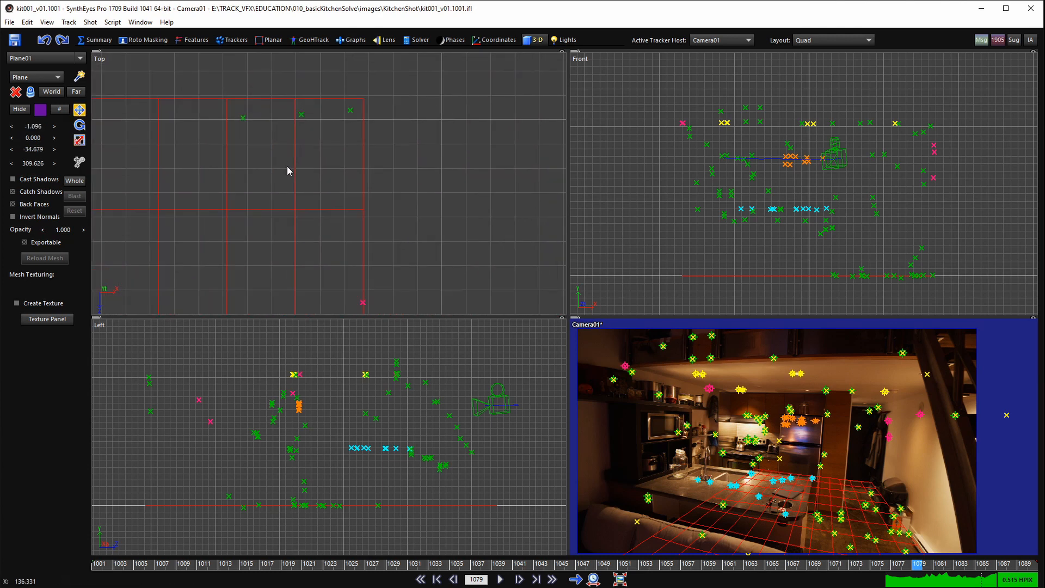
pyautogui.moveTo(294, 176); pyautogui.dragTo(291, 191)
pyautogui.scroll(-4, 309, 113)
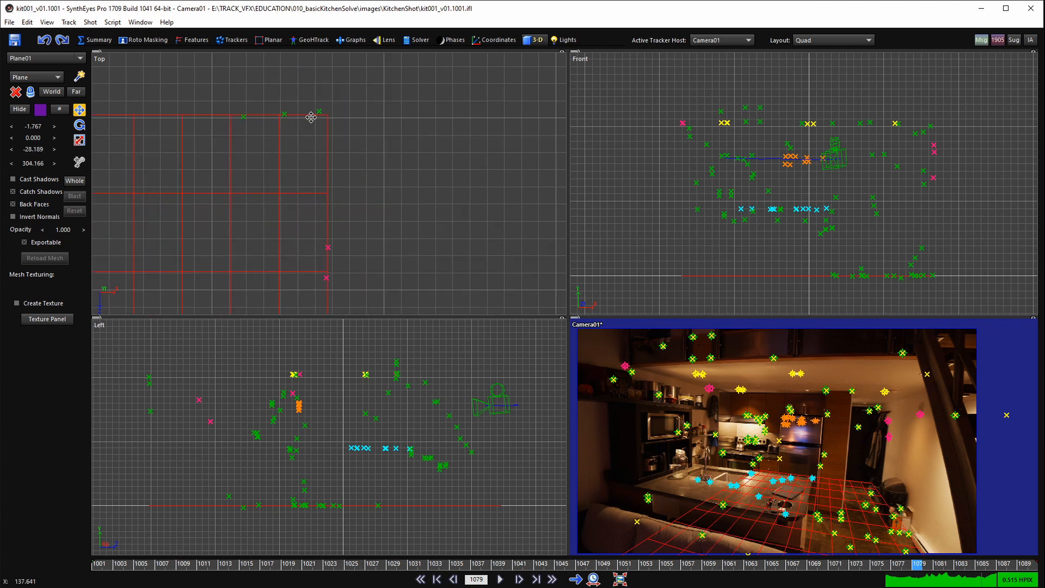
# - Examine how the floor plane fits the tracker cloud in the Top view and the kitchen footage during playback in the Camera view
pyautogui.scroll(-2, 306, 127)
pyautogui.scroll(-2, 299, 156)
pyautogui.moveTo(300, 156); pyautogui.dragTo(357, 81, button='middle')
pyautogui.scroll(-2, 229, 168)
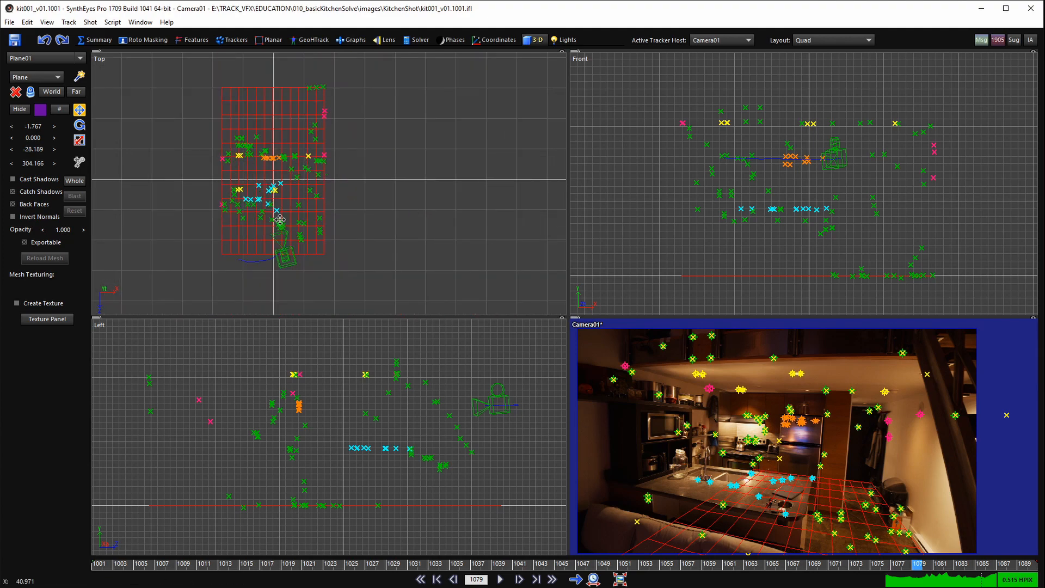
pyautogui.moveTo(762, 407); pyautogui.dragTo(735, 369, button='middle')
pyautogui.press('c')
pyautogui.press('space')
pyautogui.moveTo(581, 379); pyautogui.dragTo(630, 430, button='middle')
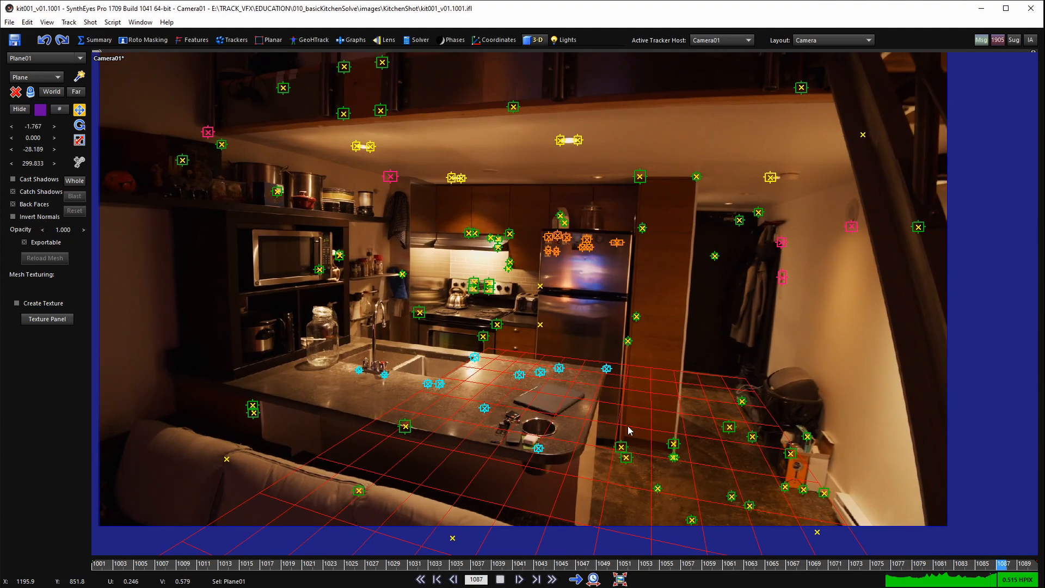
pyautogui.scroll(-1, 605, 439)
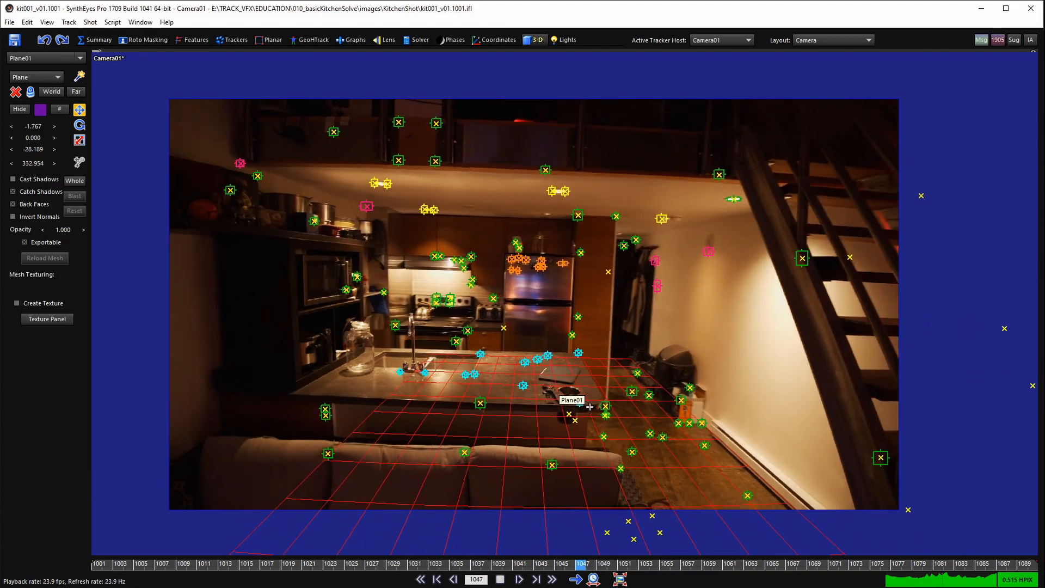
pyautogui.scroll(1, 590, 407)
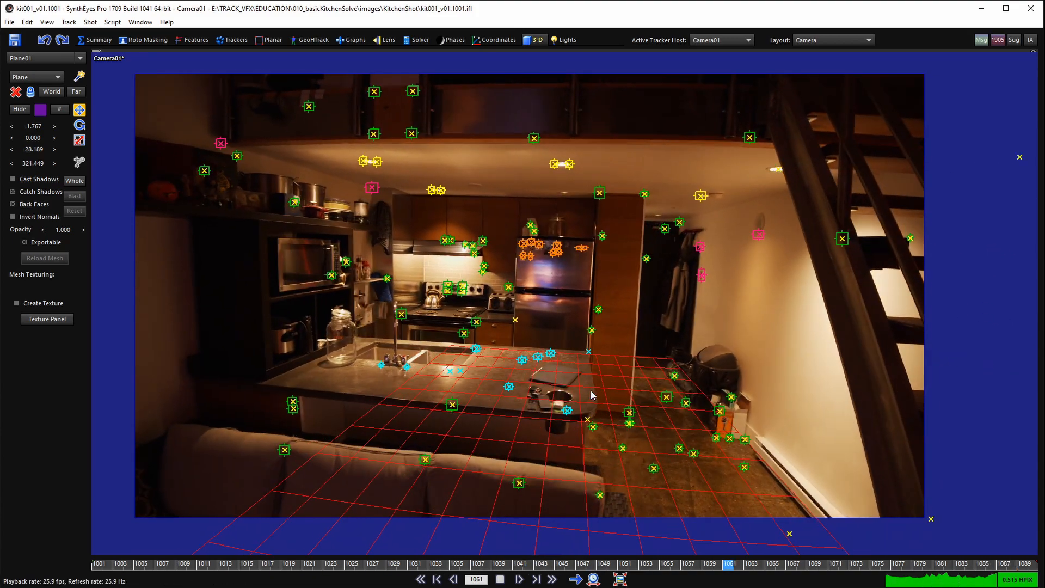
pyautogui.press('space')
pyautogui.press('q')
pyautogui.scroll(4, 279, 196)
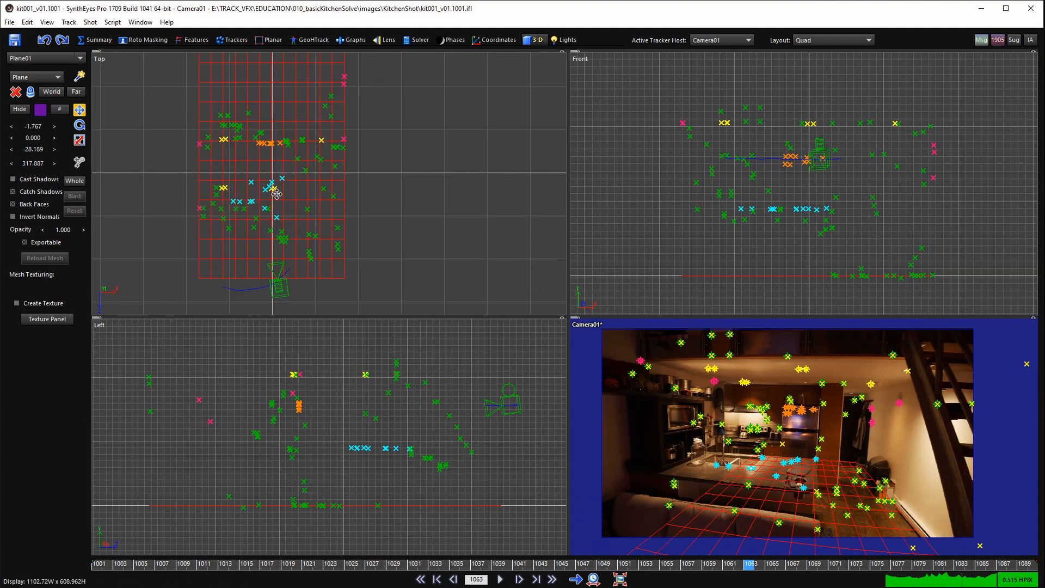
pyautogui.press('q')
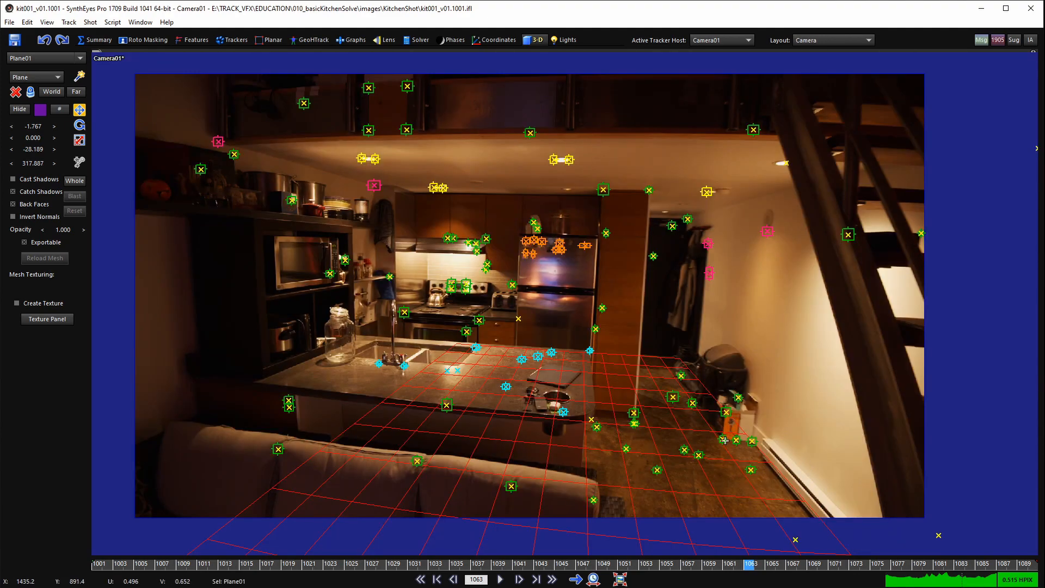
# - Select the thirteen trackers on the kitchen floor beside the counter in the Camera view and check them over the neighbouring frames
pyautogui.scroll(3, 678, 401)
pyautogui.moveTo(761, 462)
pyautogui.mouseDown()
pyautogui.moveTo(784, 381)
pyautogui.moveTo(653, 348)
pyautogui.moveTo(634, 294)
pyautogui.moveTo(508, 306)
pyautogui.moveTo(509, 334)
pyautogui.moveTo(430, 338)
pyautogui.moveTo(460, 455)
pyautogui.moveTo(491, 384)
pyautogui.mouseUp()
pyautogui.press('space')
pyautogui.press('space')
pyautogui.scroll(-3, 458, 376)
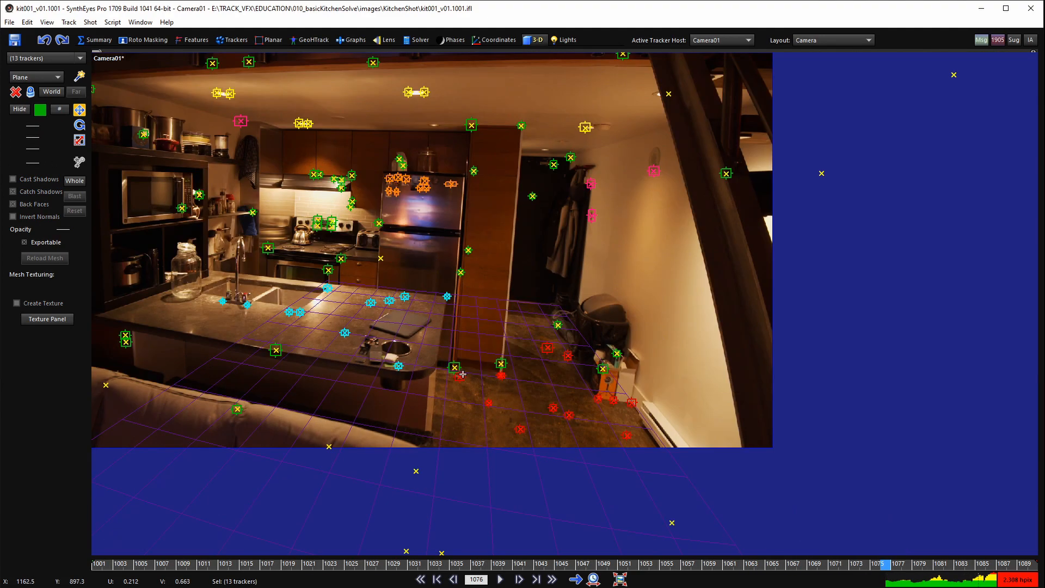
pyautogui.moveTo(469, 392); pyautogui.dragTo(600, 396, button='middle')
pyautogui.press('space')
pyautogui.press('space')
pyautogui.press('s')
pyautogui.press('s')
pyautogui.press('s')
pyautogui.press('s')
pyautogui.press('s')
pyautogui.press('s')
pyautogui.press('s')
pyautogui.press('s')
pyautogui.press('s')
pyautogui.press('s')
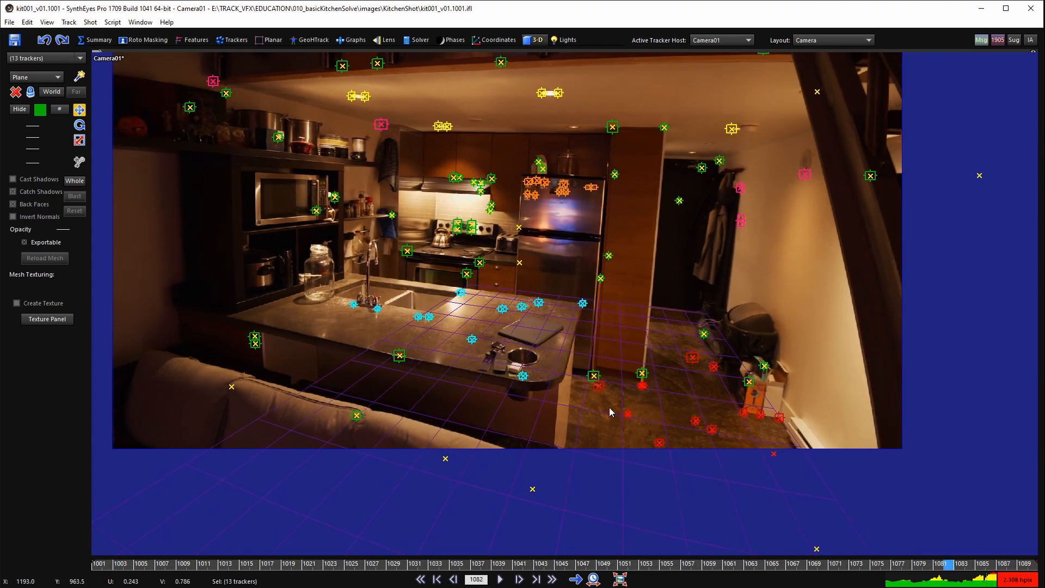
# - Add the floor tracker near the baseboard at frame 1033 to the selection, colour all the selected trackers white and deselect them
pyautogui.moveTo(825, 568); pyautogui.dragTo(434, 561)
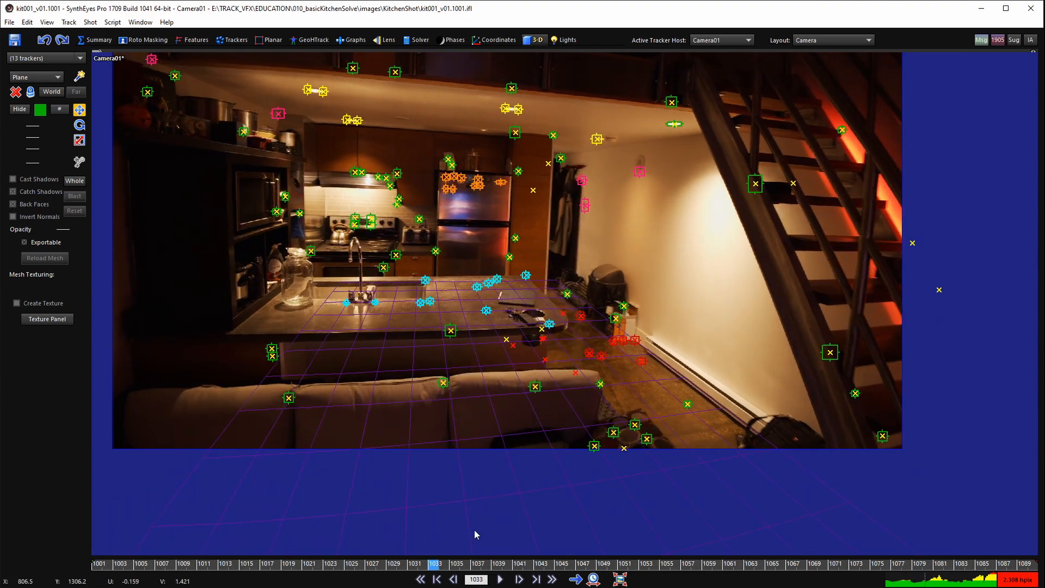
pyautogui.click(40, 110)
pyautogui.click(116, 123)
pyautogui.click(42, 197)
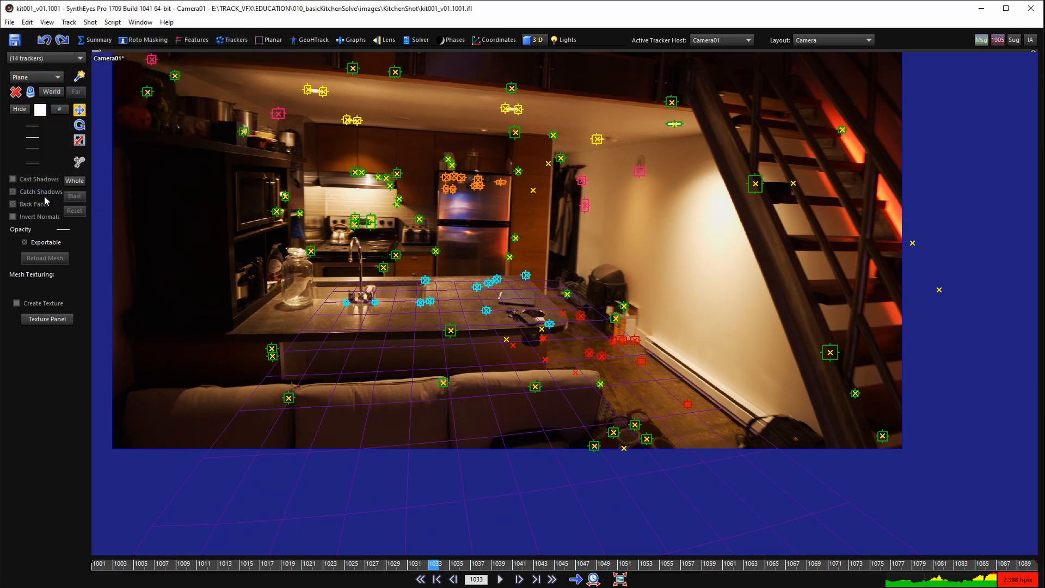
pyautogui.click(723, 327)
# - Examine in the Top and Left views how the white floor trackers line up with the floor plane
pyautogui.moveTo(509, 214); pyautogui.dragTo(542, 279, button='middle')
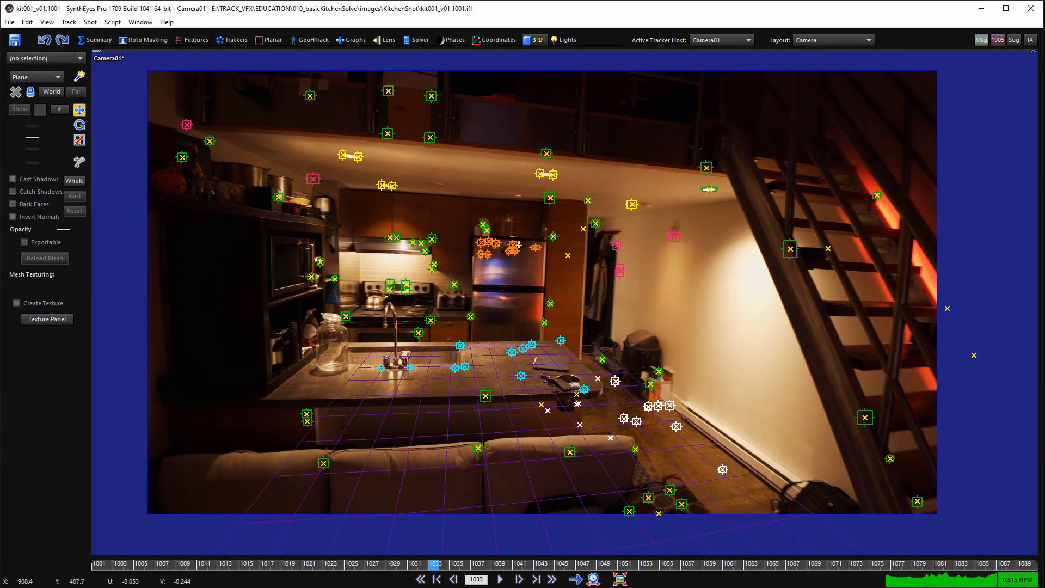
pyautogui.press('q')
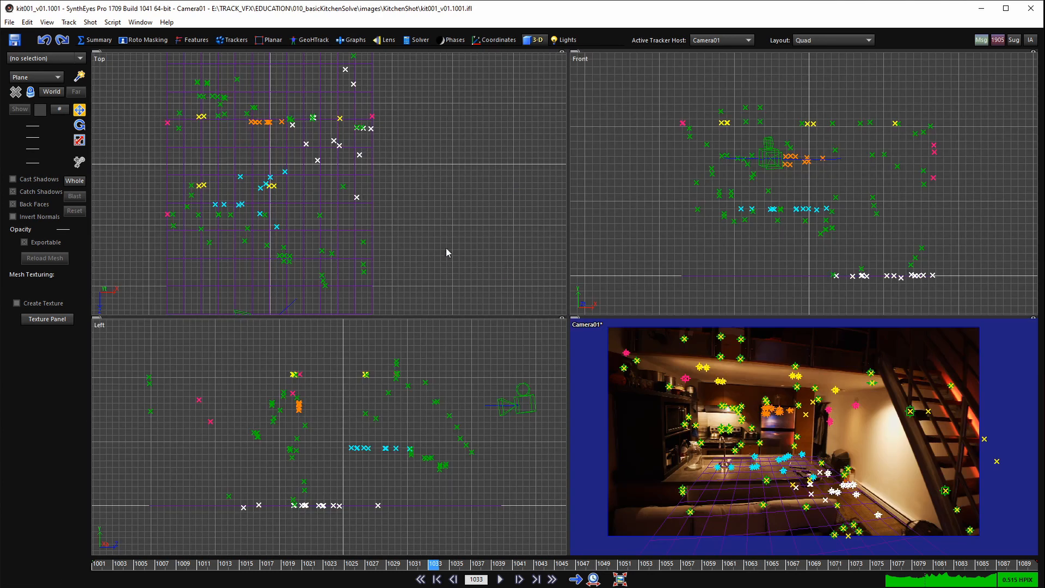
pyautogui.press('space')
pyautogui.press('space')
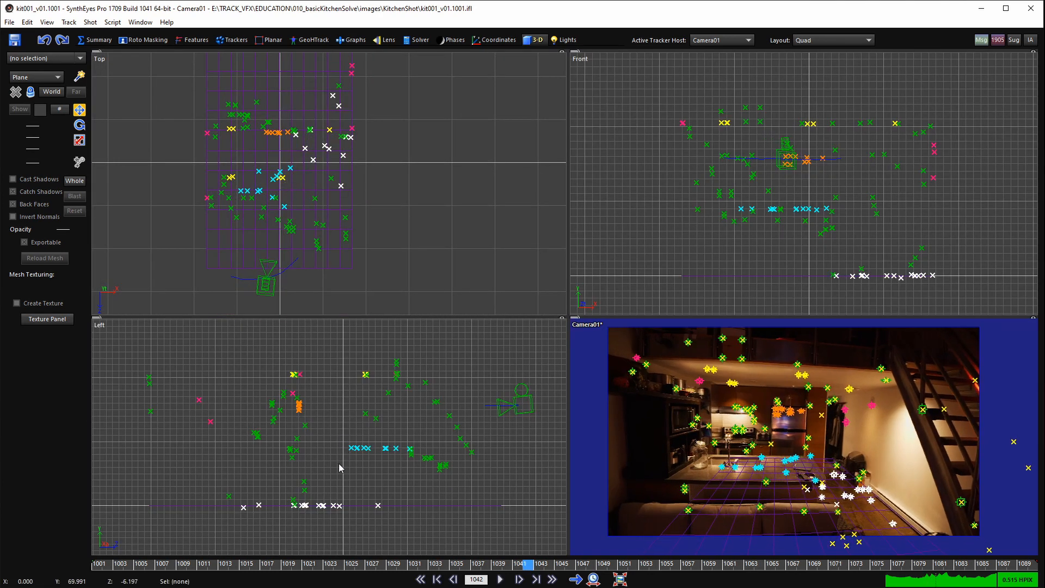
pyautogui.scroll(2, 320, 504)
pyautogui.scroll(-2, 319, 502)
pyautogui.scroll(3, 254, 507)
pyautogui.moveTo(254, 507); pyautogui.dragTo(223, 437, button='middle')
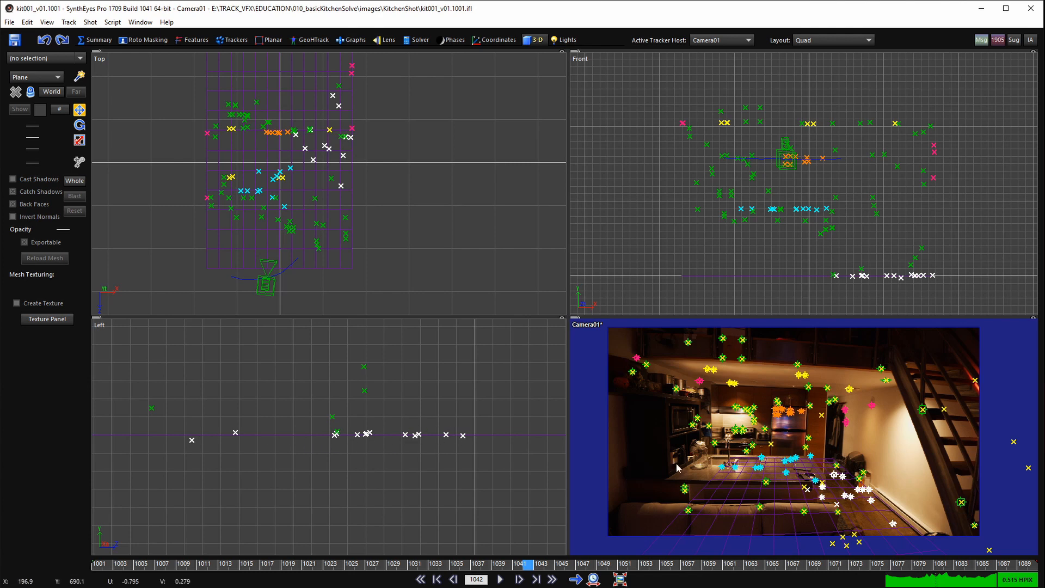
pyautogui.scroll(-2, 392, 433)
pyautogui.moveTo(474, 444); pyautogui.dragTo(294, 446, button='middle')
pyautogui.scroll(3, 319, 441)
pyautogui.moveTo(319, 441); pyautogui.dragTo(366, 473, button='middle')
pyautogui.scroll(-3, 401, 439)
pyautogui.scroll(-2, 409, 441)
pyautogui.scroll(1, 365, 454)
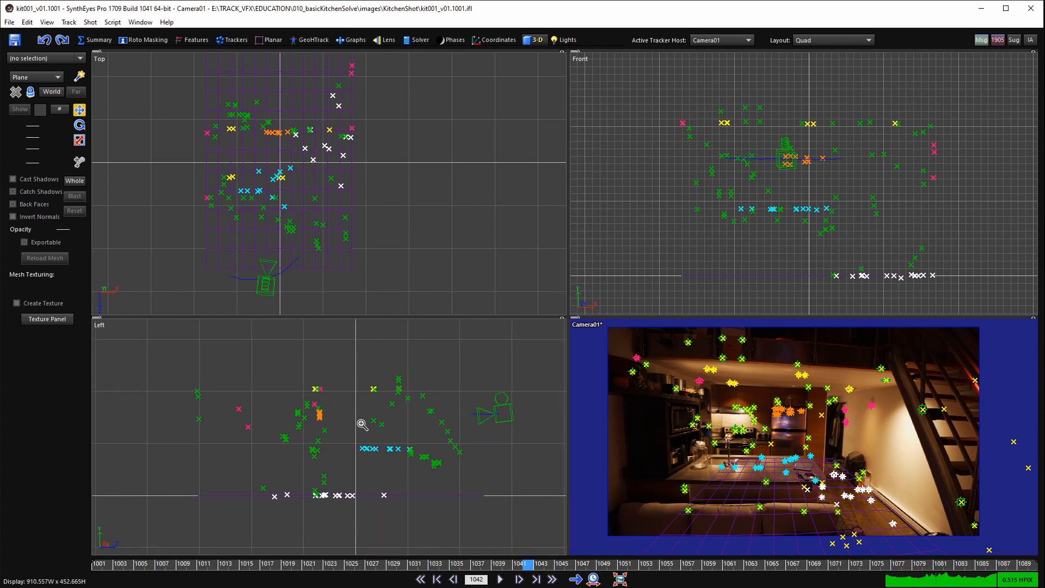
pyautogui.scroll(1, 381, 425)
# - Set the colour of the tracker on the countertop's front edge to red in the Camera view and deselect it
pyautogui.press('p')
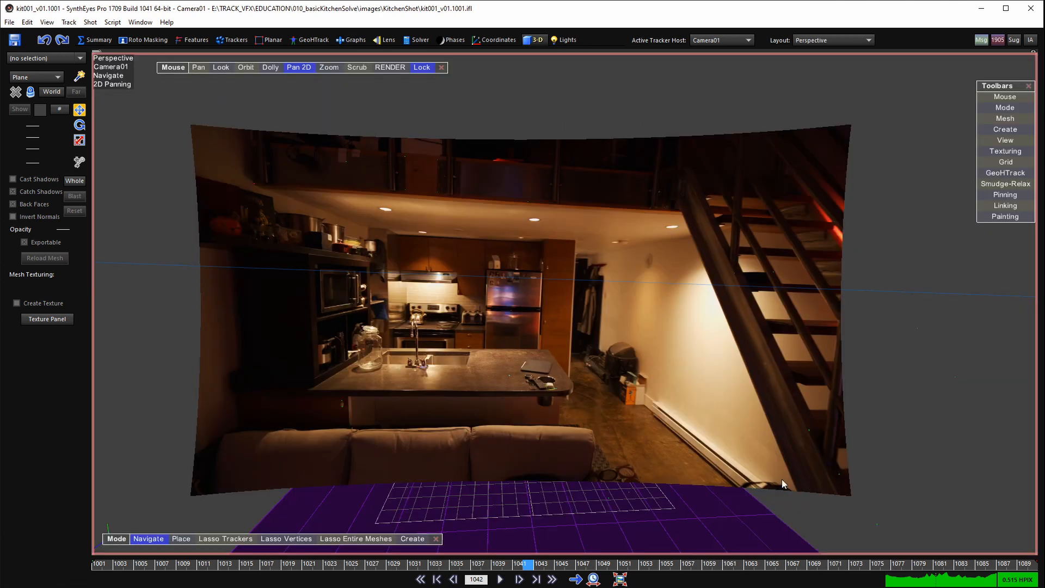
pyautogui.press('c')
pyautogui.scroll(2, 457, 413)
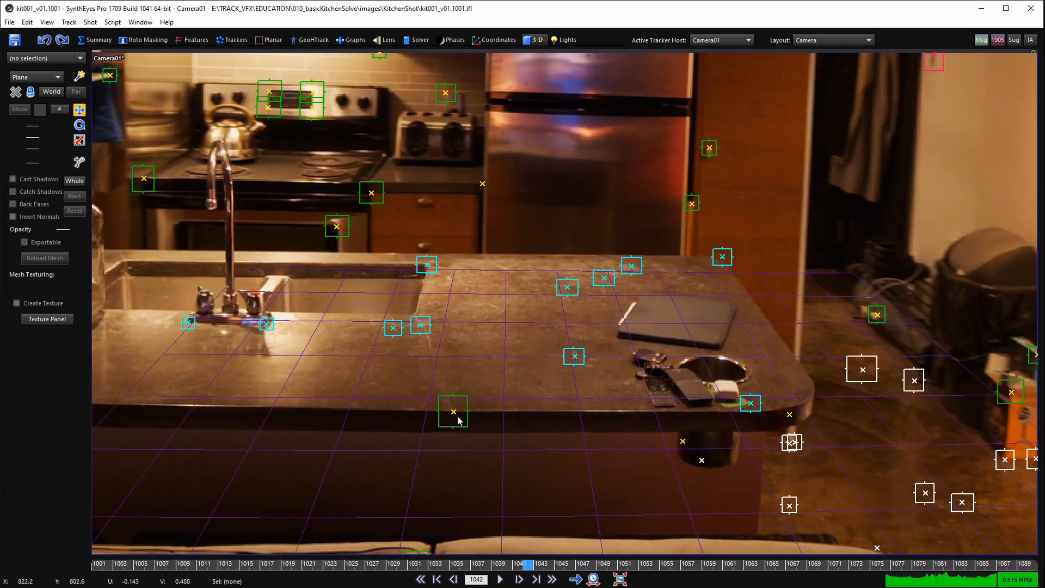
pyautogui.click(455, 412)
pyautogui.moveTo(403, 406); pyautogui.dragTo(490, 409, button='middle')
pyautogui.scroll(-2, 543, 412)
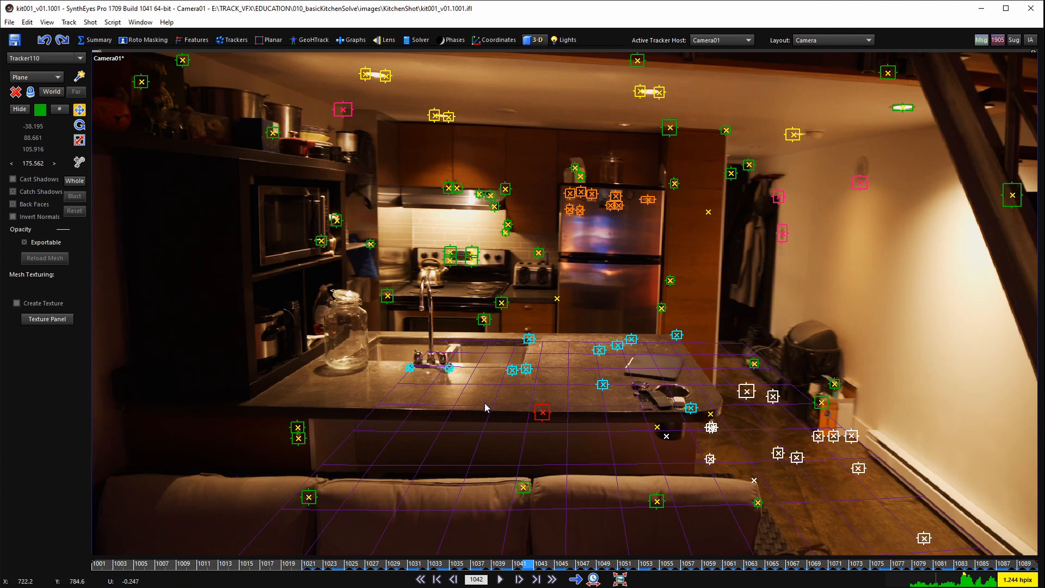
pyautogui.click(40, 110)
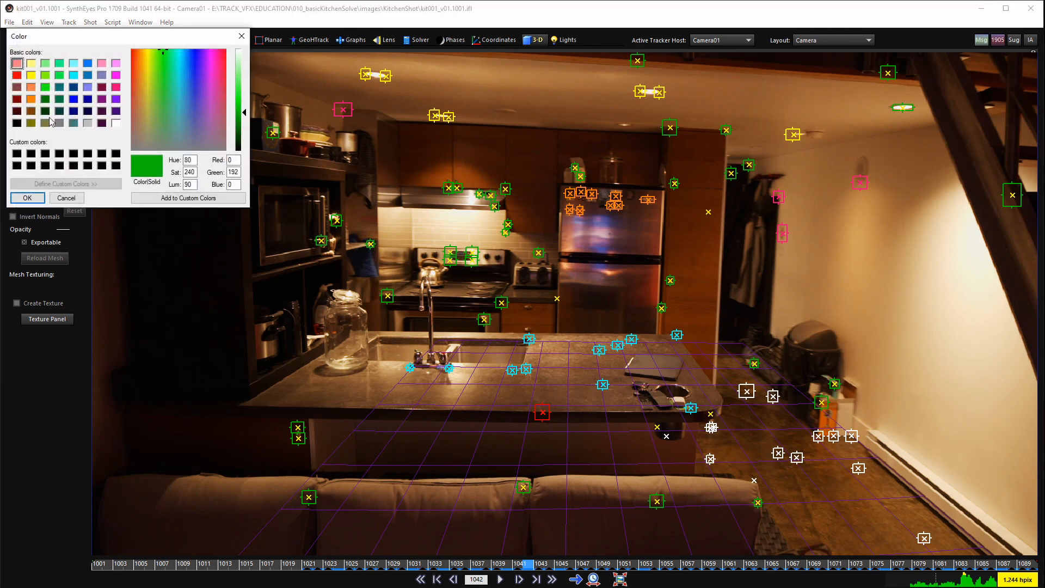
pyautogui.click(17, 75)
pyautogui.click(26, 198)
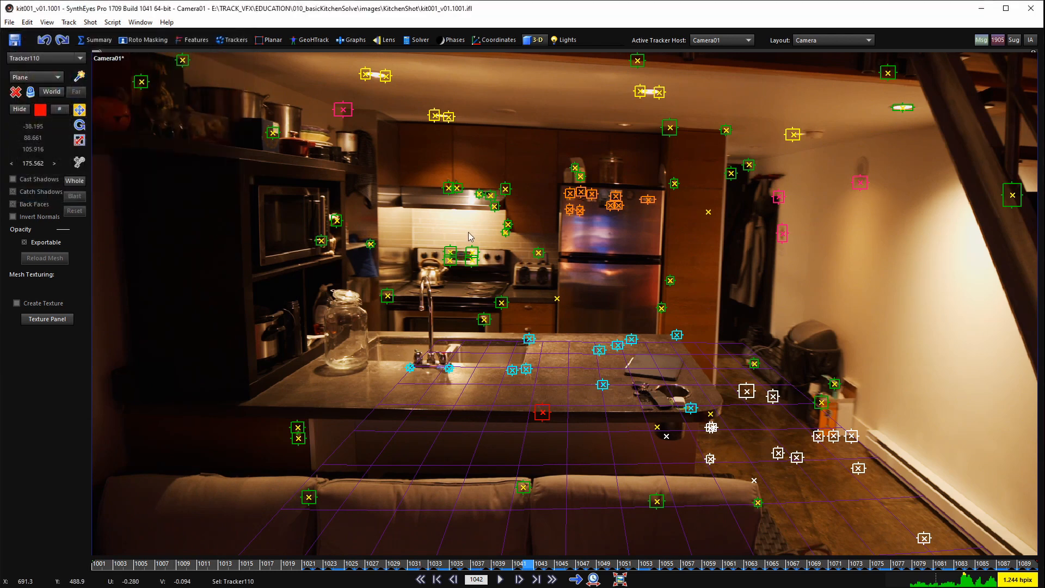
pyautogui.click(666, 353)
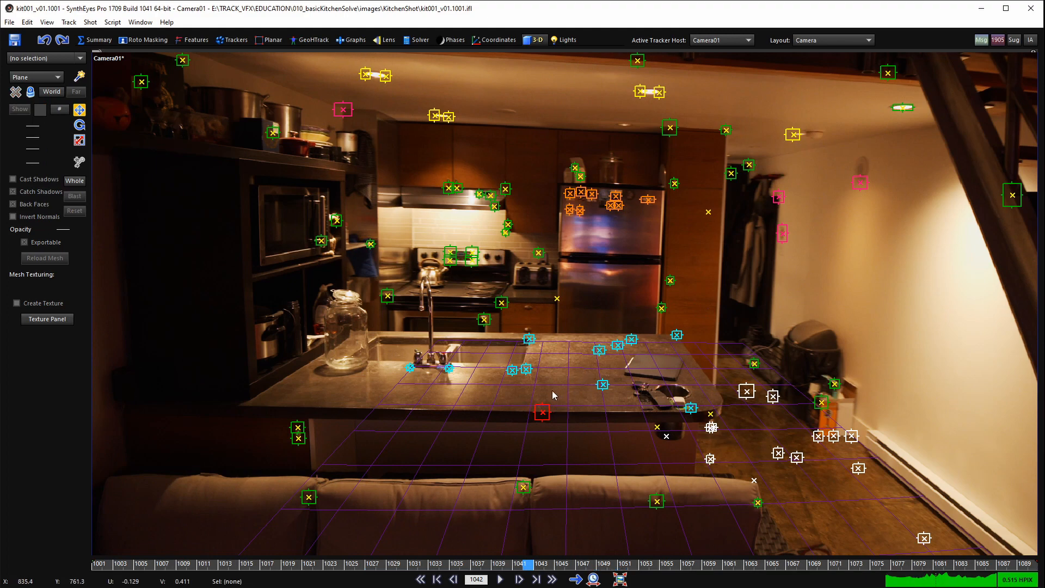
# - Select the floor plane in the Top view and set its segment counts to 6 by 10
pyautogui.press('q')
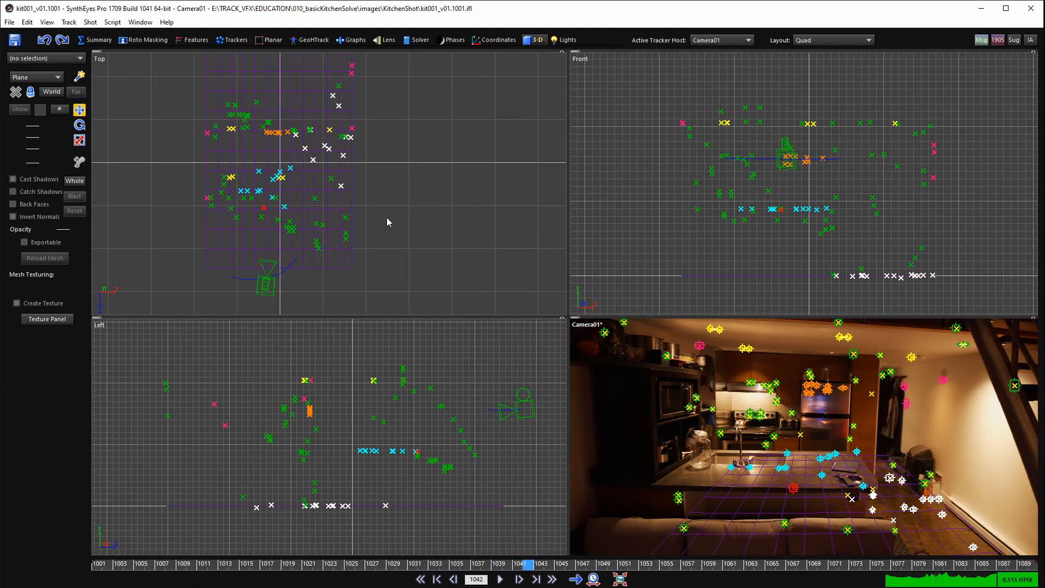
pyautogui.scroll(5, 282, 195)
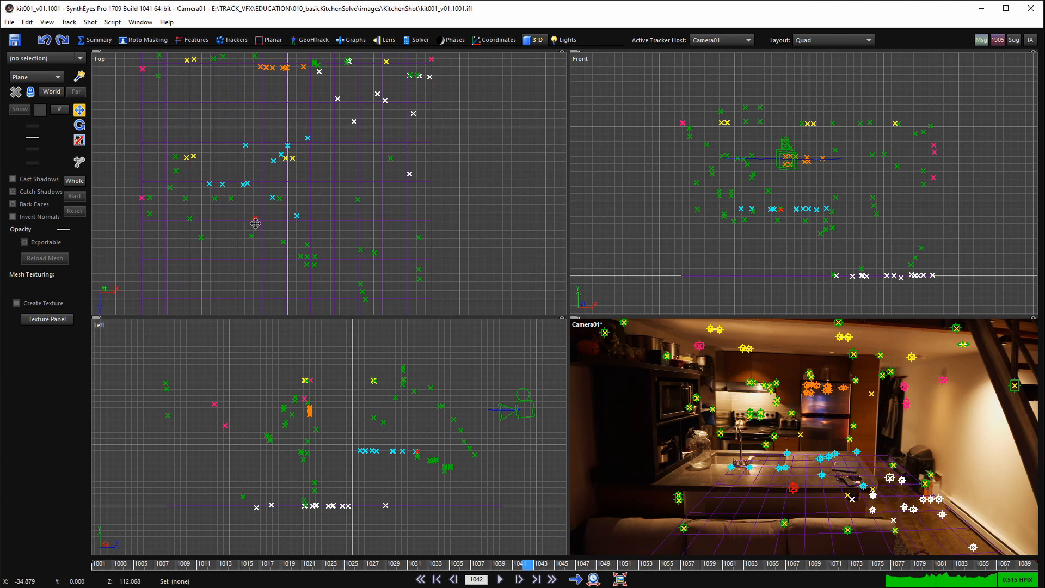
pyautogui.scroll(-3, 255, 223)
pyautogui.scroll(-4, 373, 206)
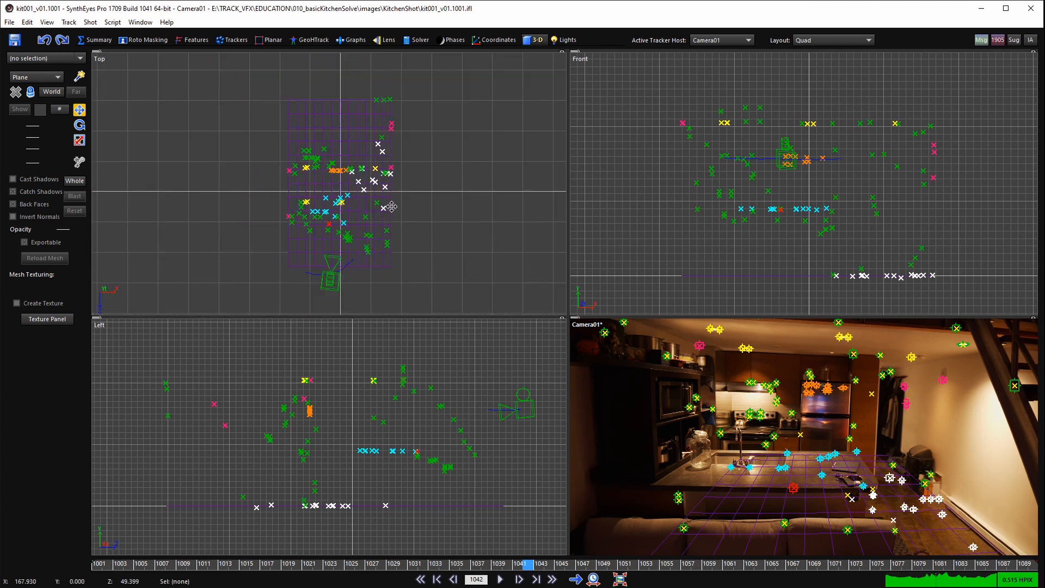
pyautogui.click(373, 204)
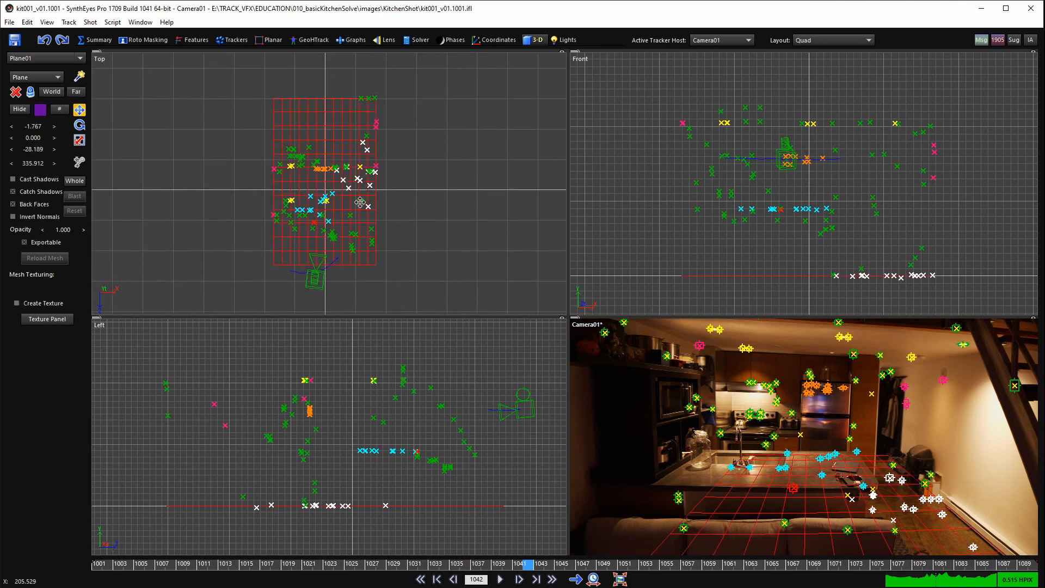
pyautogui.scroll(3, 342, 162)
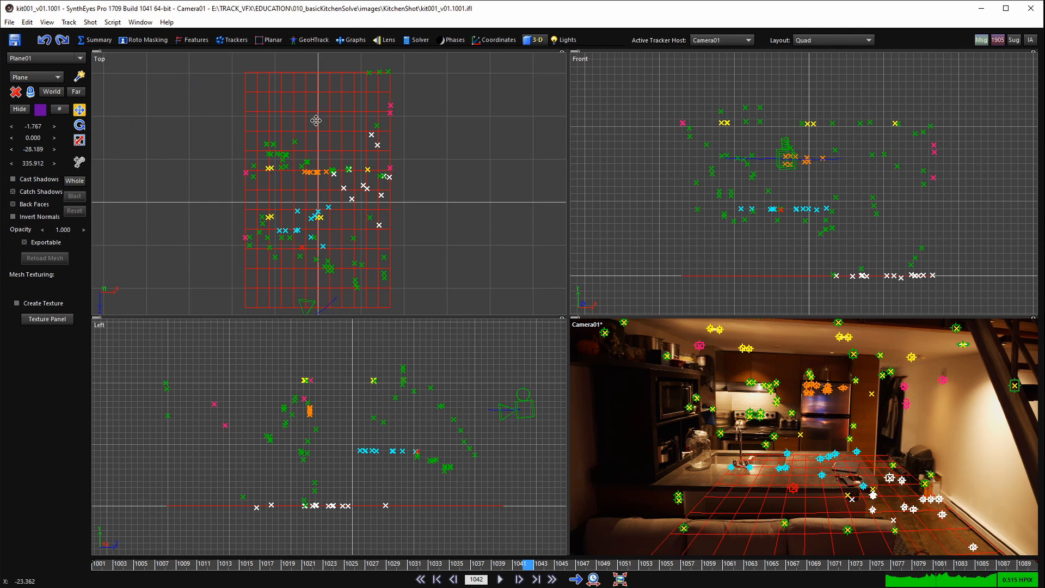
pyautogui.click(63, 110)
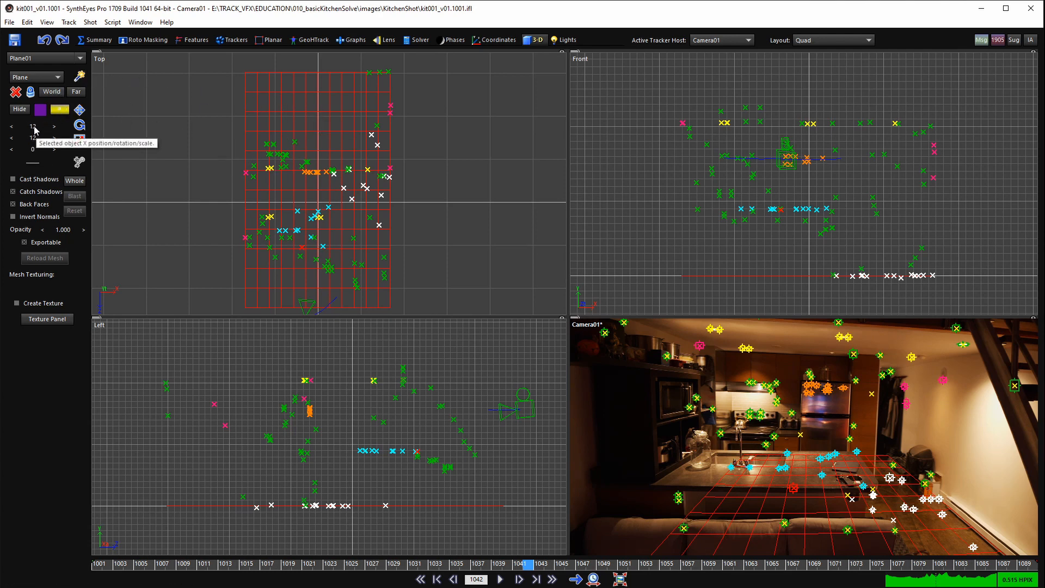
pyautogui.moveTo(34, 127)
pyautogui.mouseDown()
pyautogui.moveTo(15, 127)
pyautogui.moveTo(27, 139)
pyautogui.mouseUp()
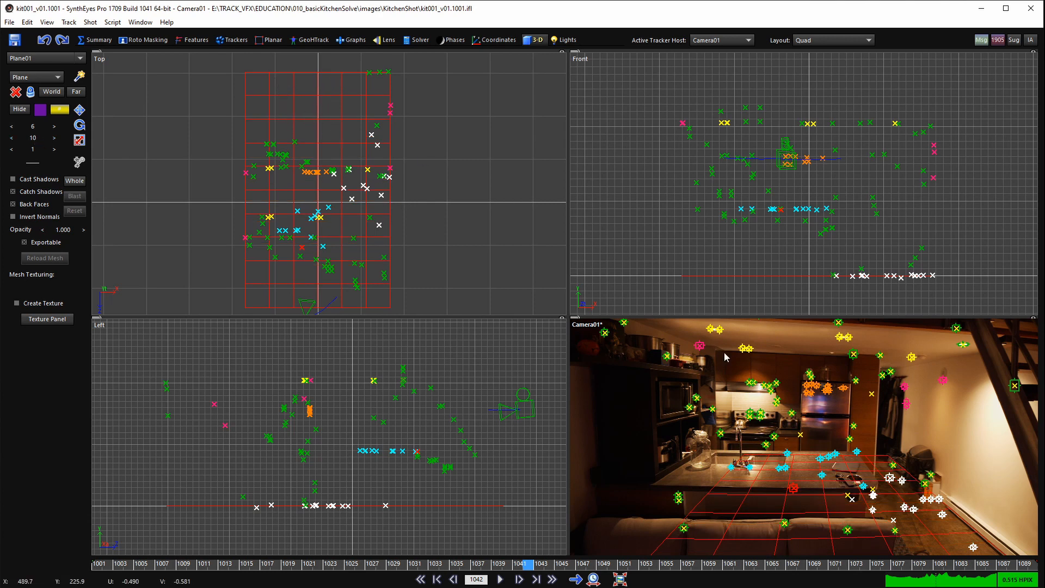
# - Examine in the enlarged Camera view how the floor plane's grid sits on the kitchen floor while playing the shot
pyautogui.press('c')
pyautogui.moveTo(769, 445); pyautogui.dragTo(755, 380, button='middle')
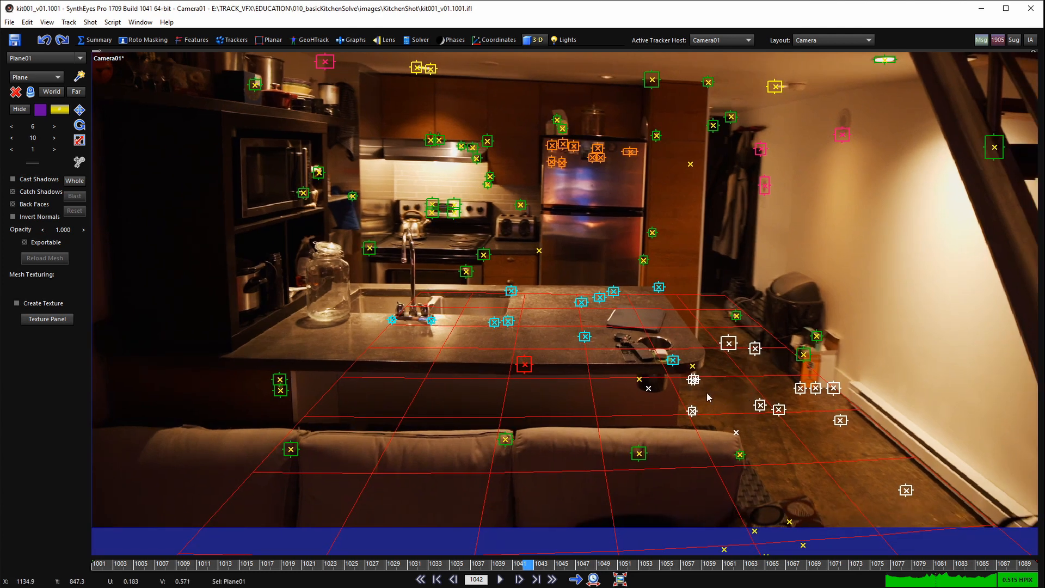
pyautogui.moveTo(733, 389); pyautogui.dragTo(714, 413, button='middle')
pyautogui.scroll(-1, 704, 371)
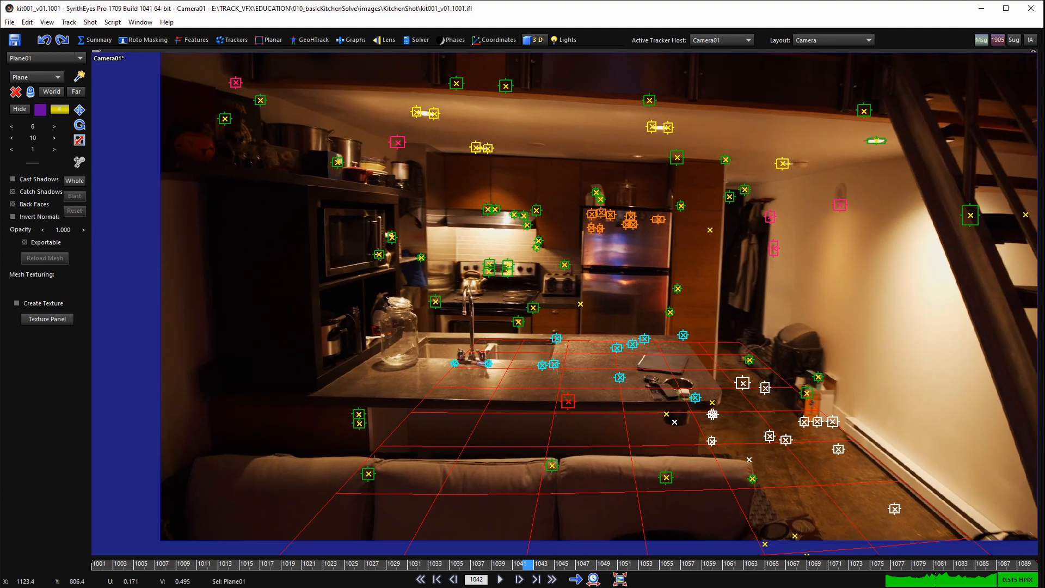
pyautogui.press('space')
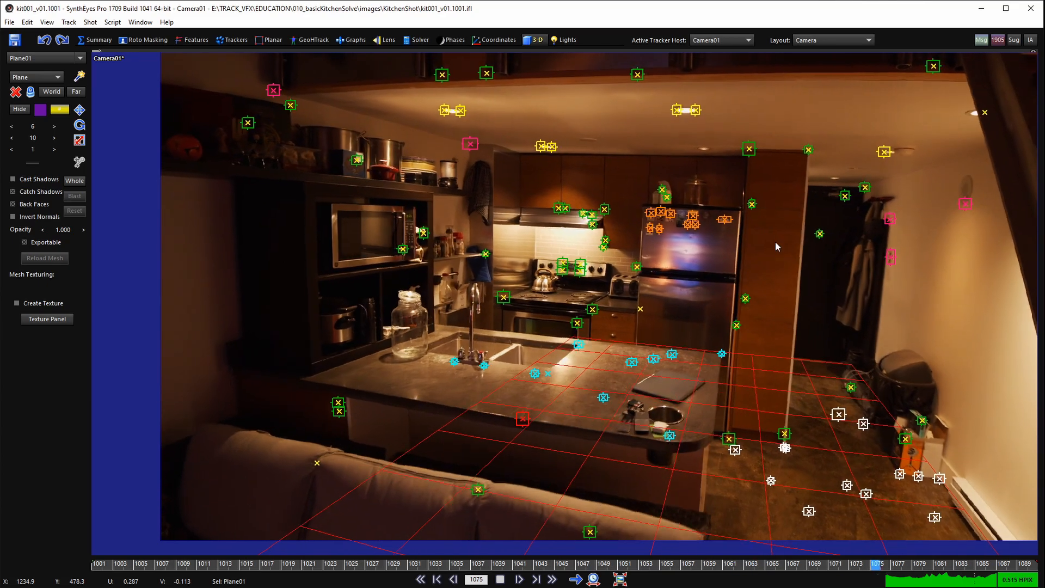
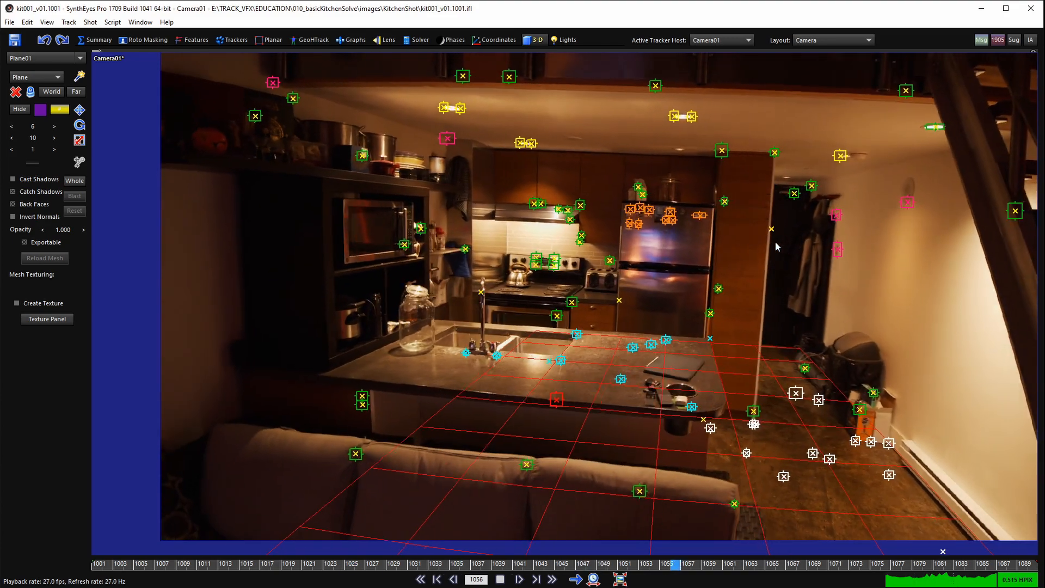
pyautogui.press('space')
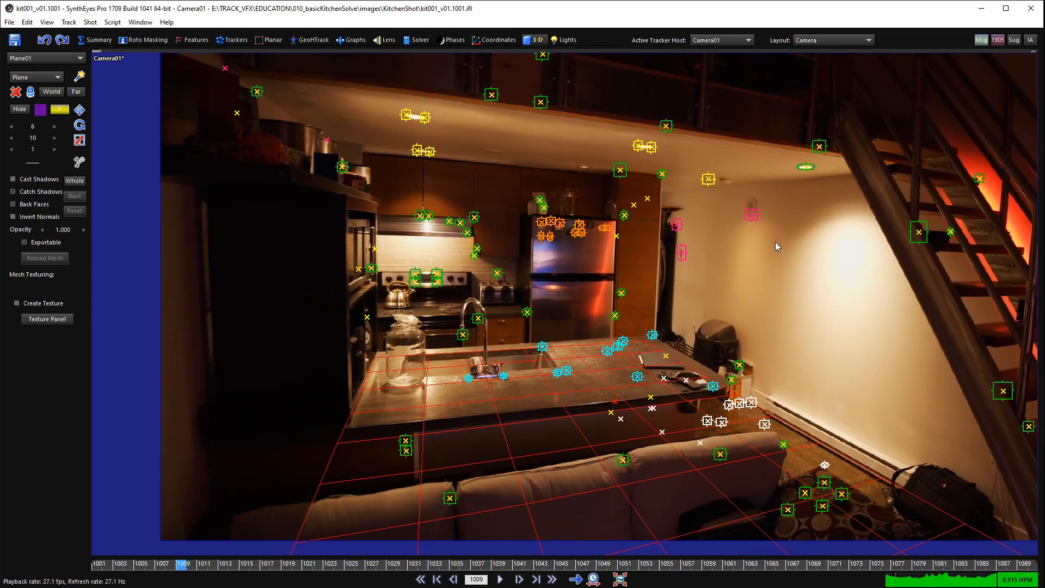
pyautogui.moveTo(557, 564); pyautogui.dragTo(498, 556)
pyautogui.scroll(-2, 704, 384)
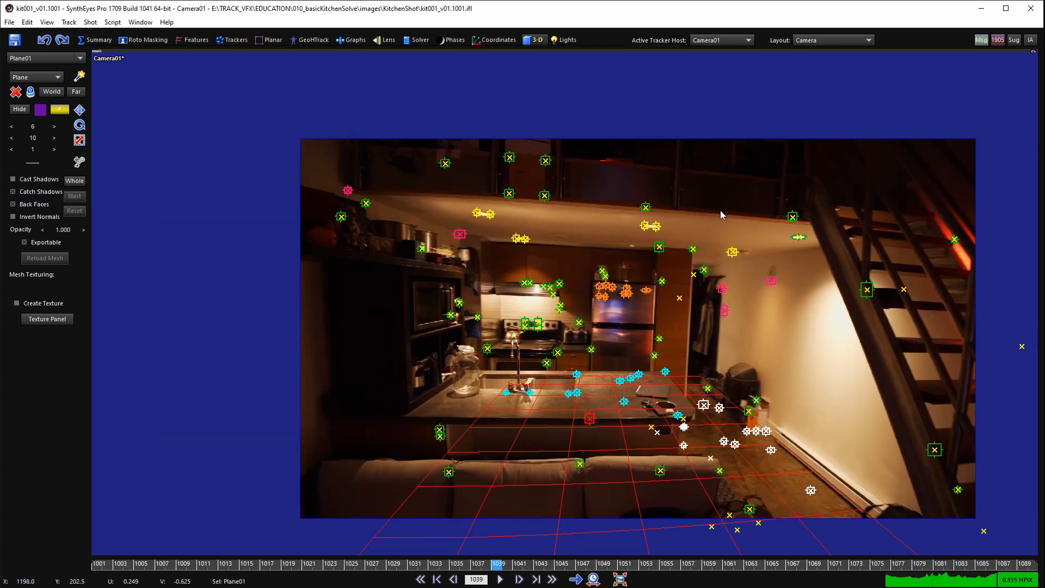
# - Return to the Quad layout and frame the whole floor plane and its trackers in the Top and Front views
pyautogui.press('F2')
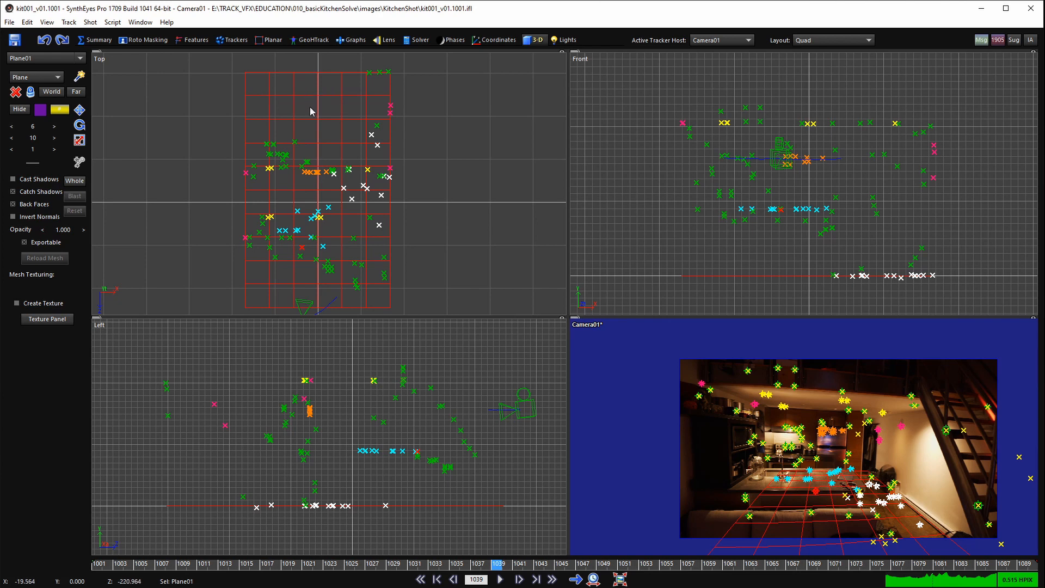
pyautogui.scroll(-2, 310, 107)
pyautogui.scroll(-2, 864, 222)
pyautogui.moveTo(862, 218); pyautogui.dragTo(810, 219, button='middle')
pyautogui.scroll(2, 811, 219)
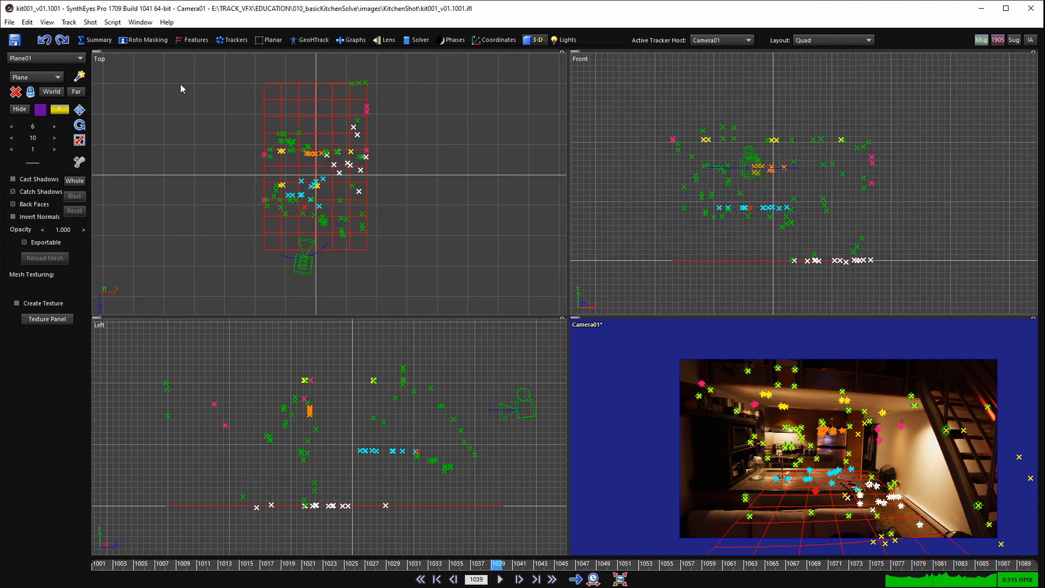
pyautogui.click(115, 25)
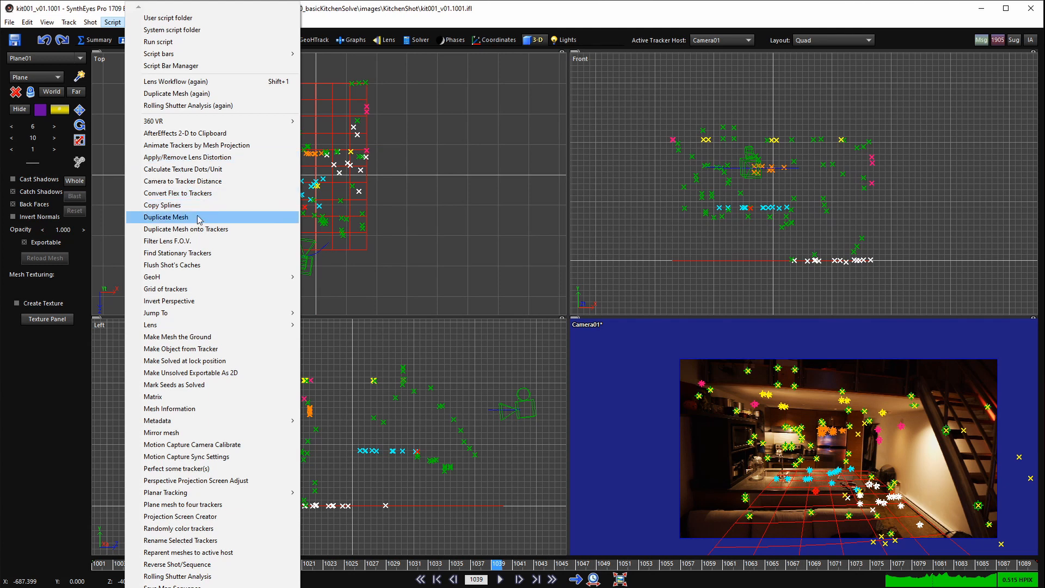
pyautogui.click(116, 24)
pyautogui.click(116, 24)
pyautogui.click(116, 23)
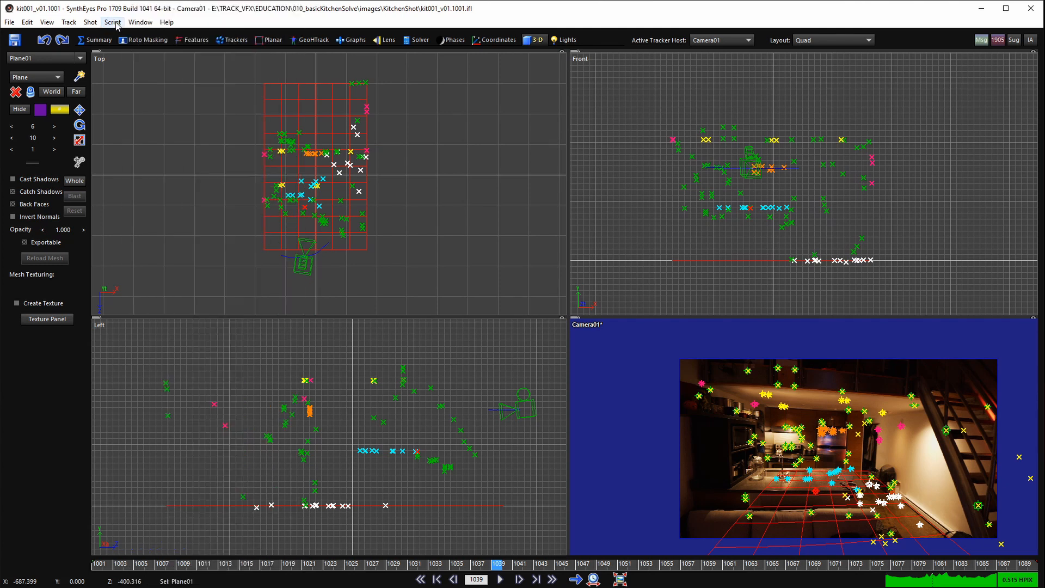
pyautogui.click(116, 24)
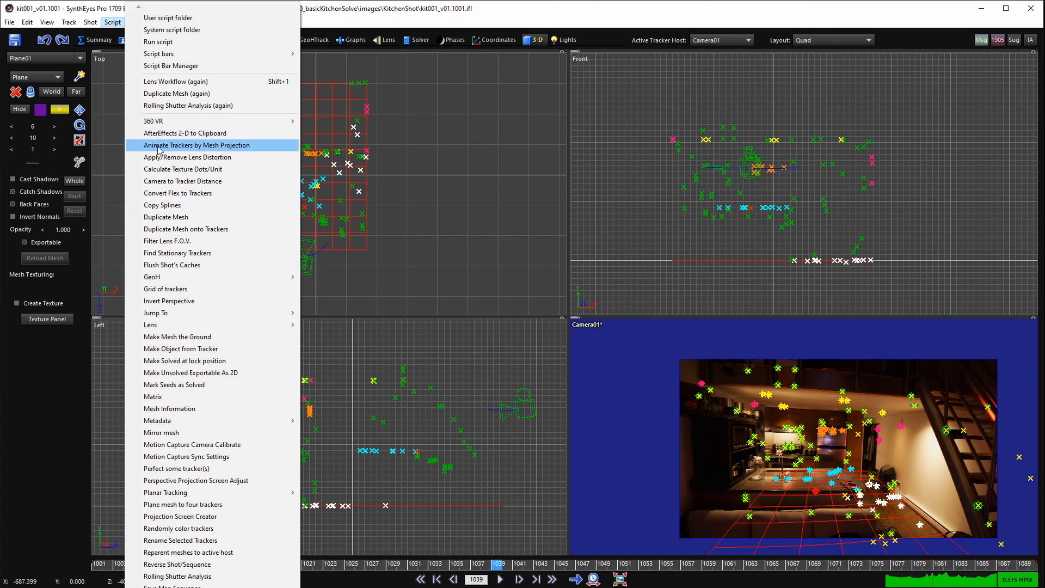
pyautogui.click(113, 21)
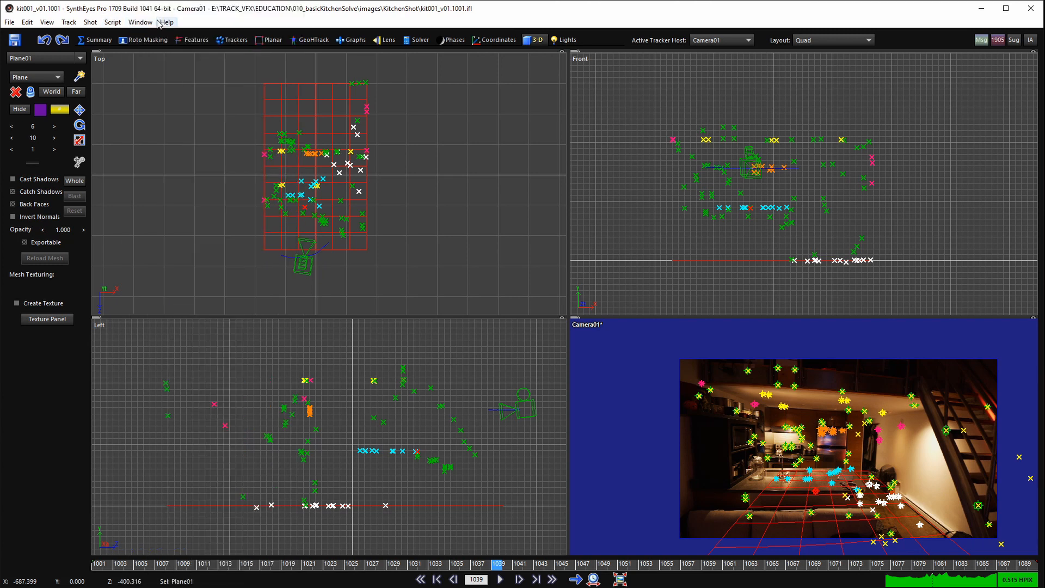
pyautogui.click(167, 22)
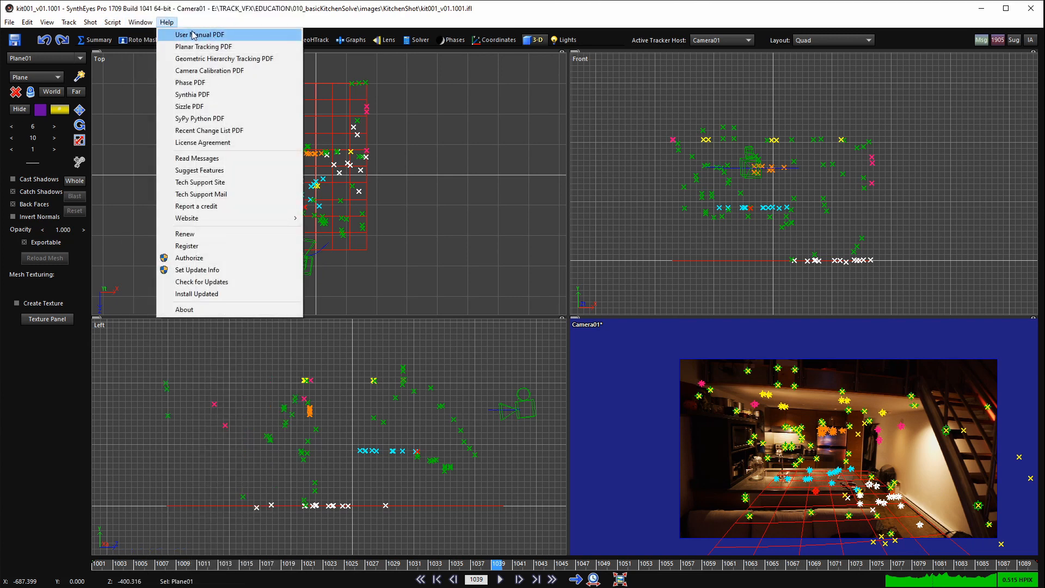
pyautogui.moveTo(113, 22)
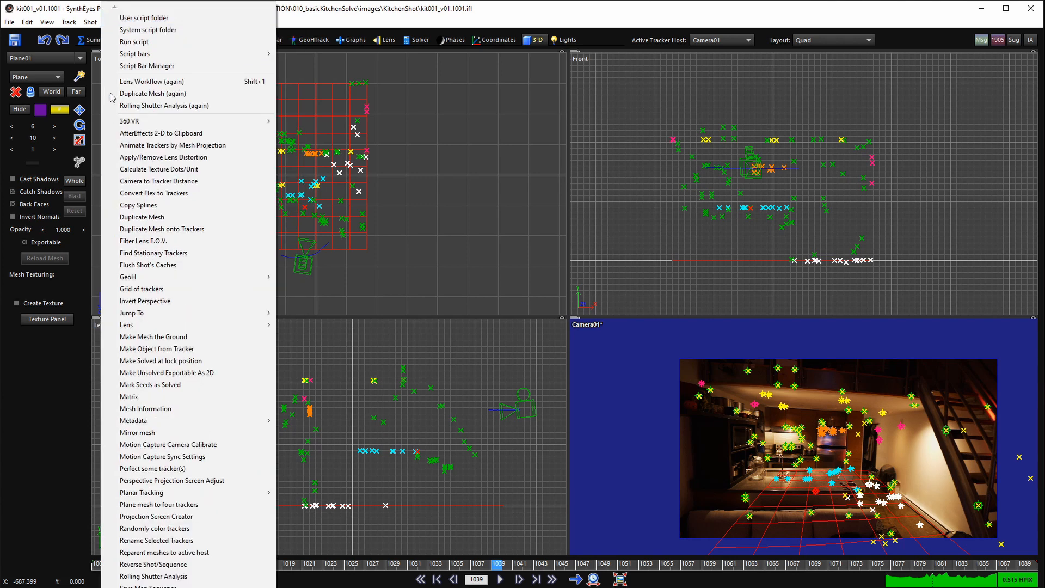
pyautogui.click(74, 20)
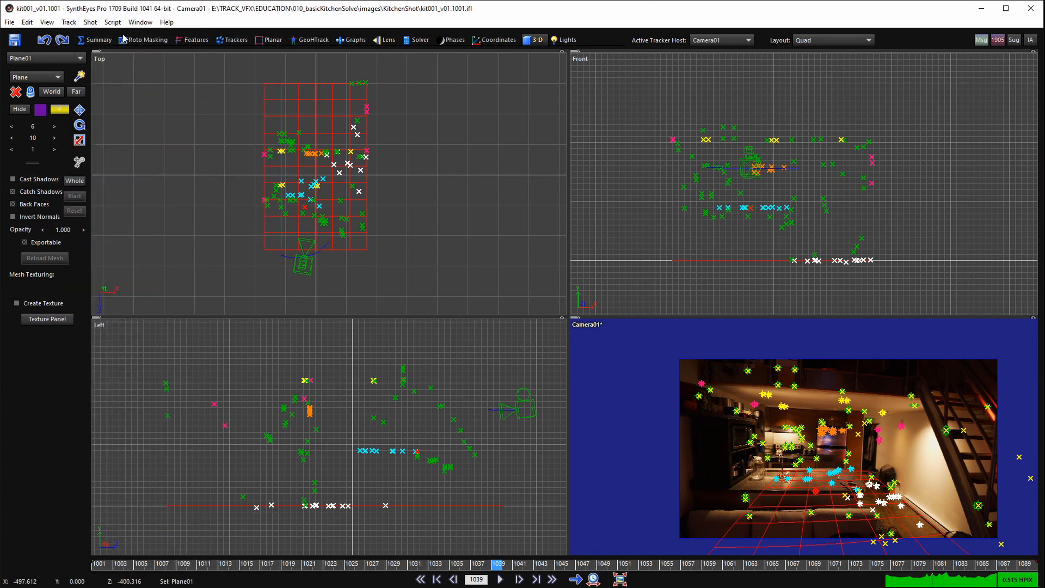
pyautogui.click(69, 22)
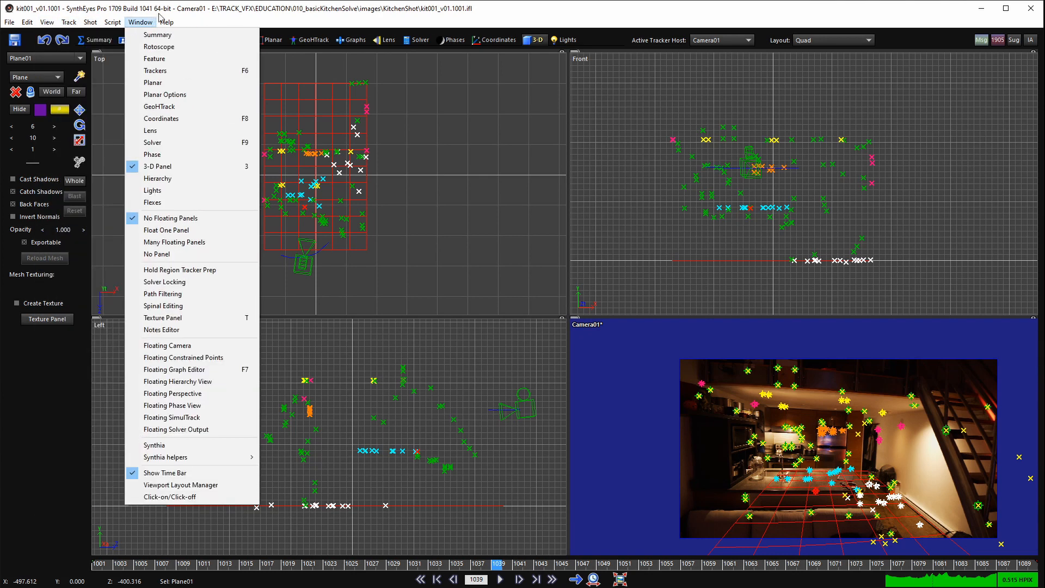
pyautogui.moveTo(167, 22)
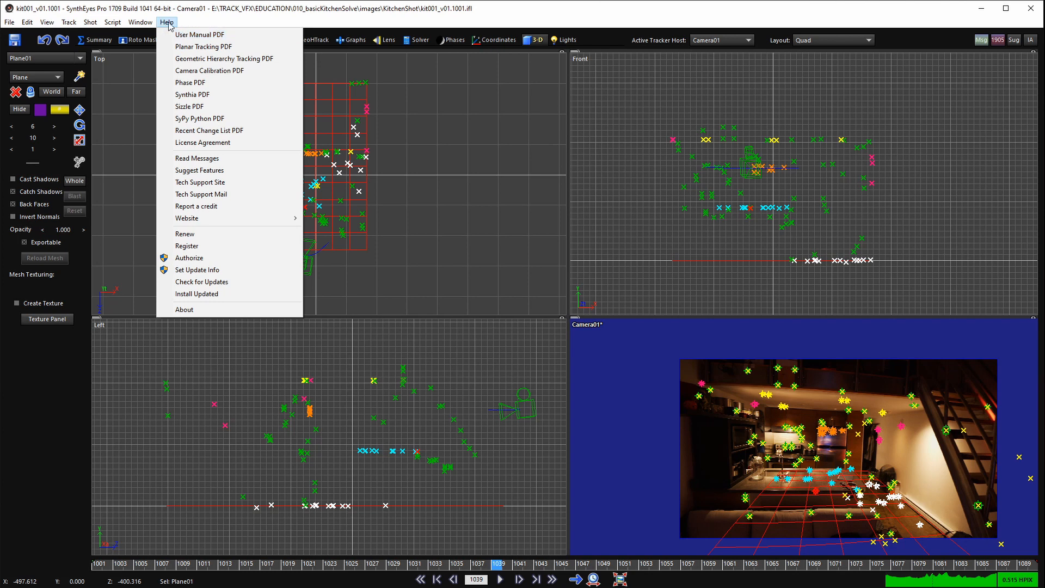
pyautogui.click(169, 25)
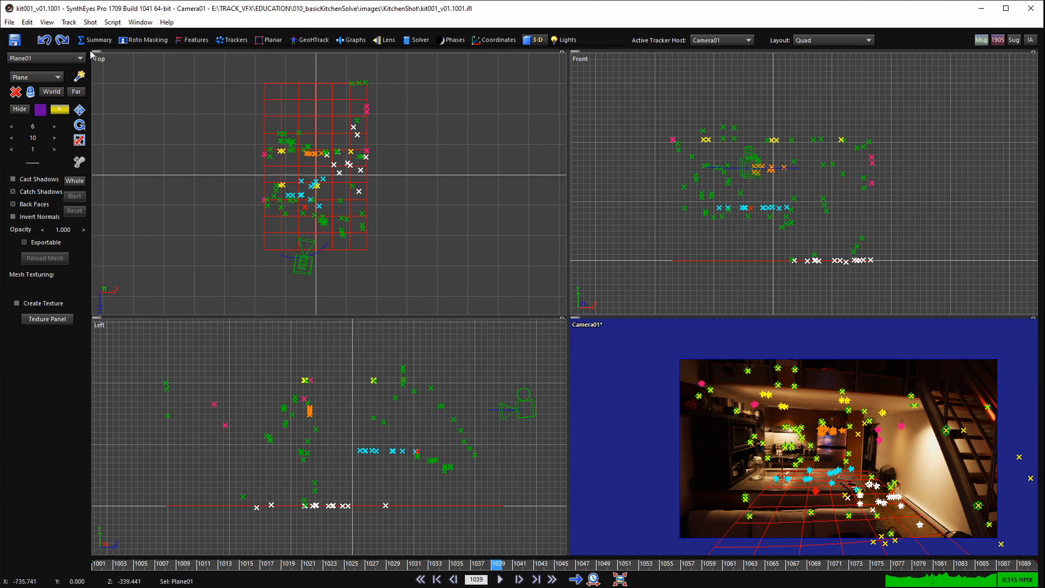
# - Duplicate the floor plane as one copy named Plane01Copy with zero offsets and activate the Move tool
pyautogui.click(113, 22)
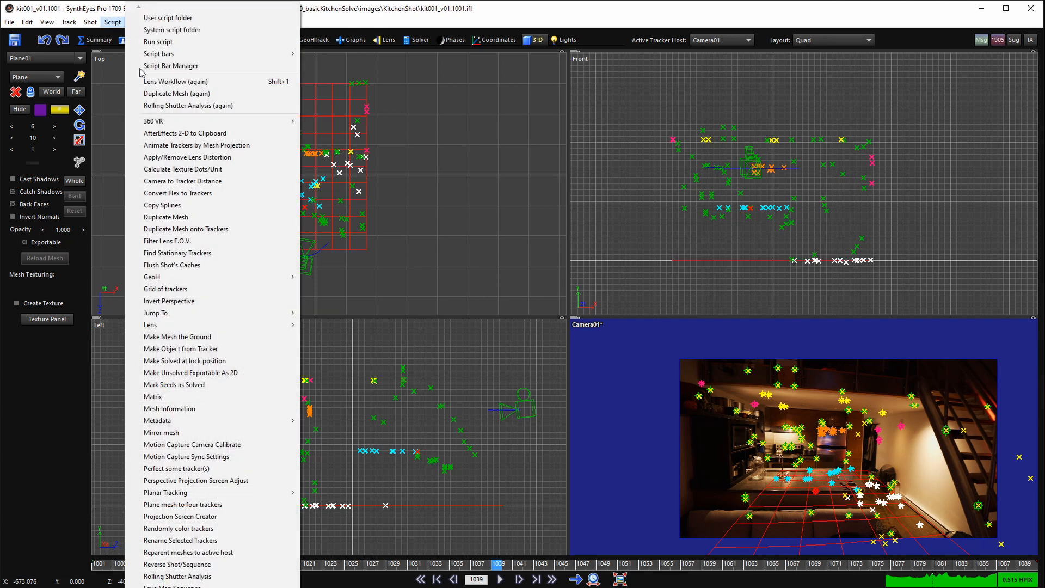
pyautogui.click(186, 218)
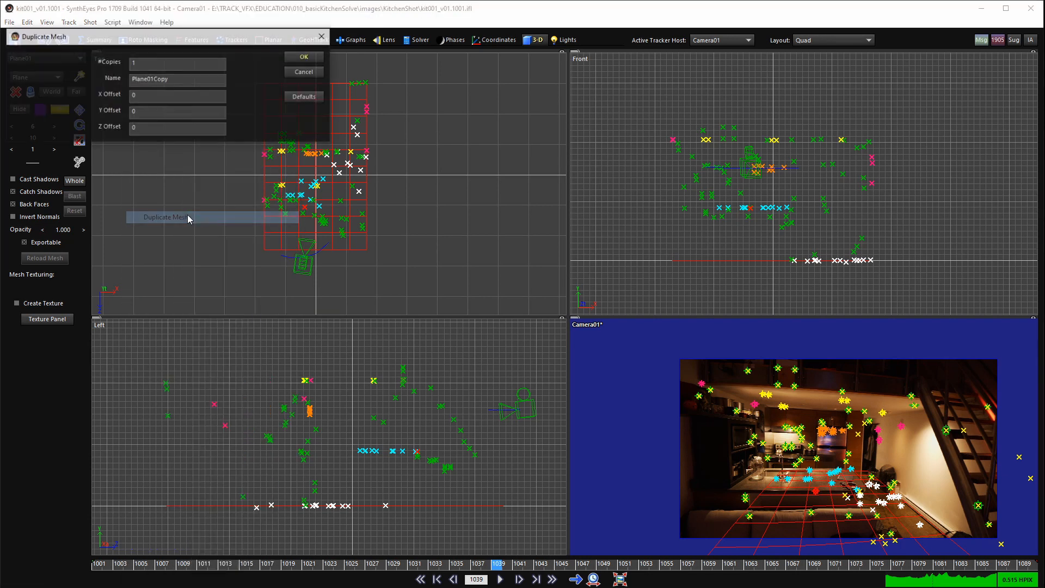
pyautogui.click(306, 57)
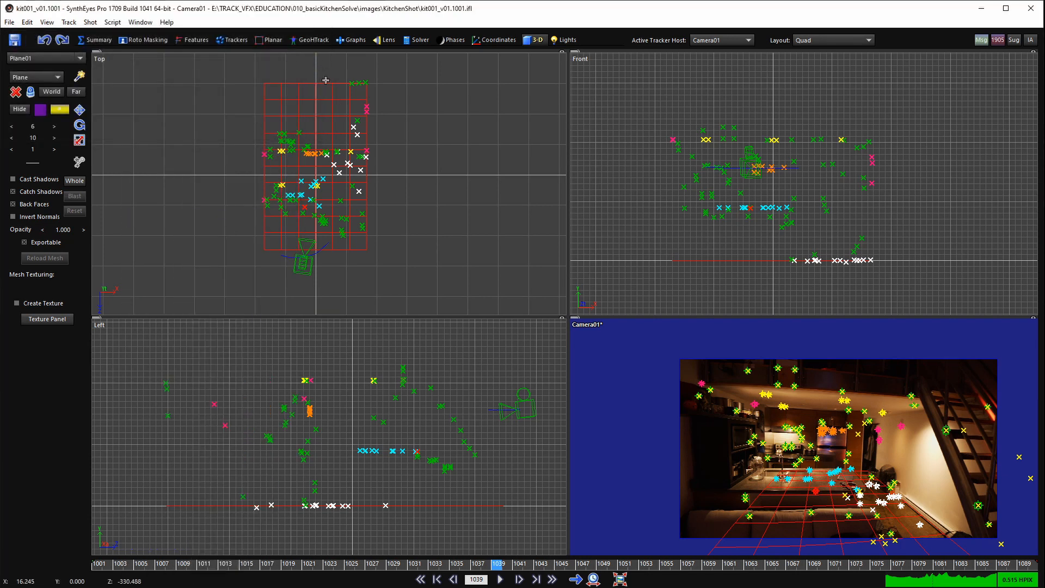
pyautogui.moveTo(742, 244); pyautogui.dragTo(739, 252, button='middle')
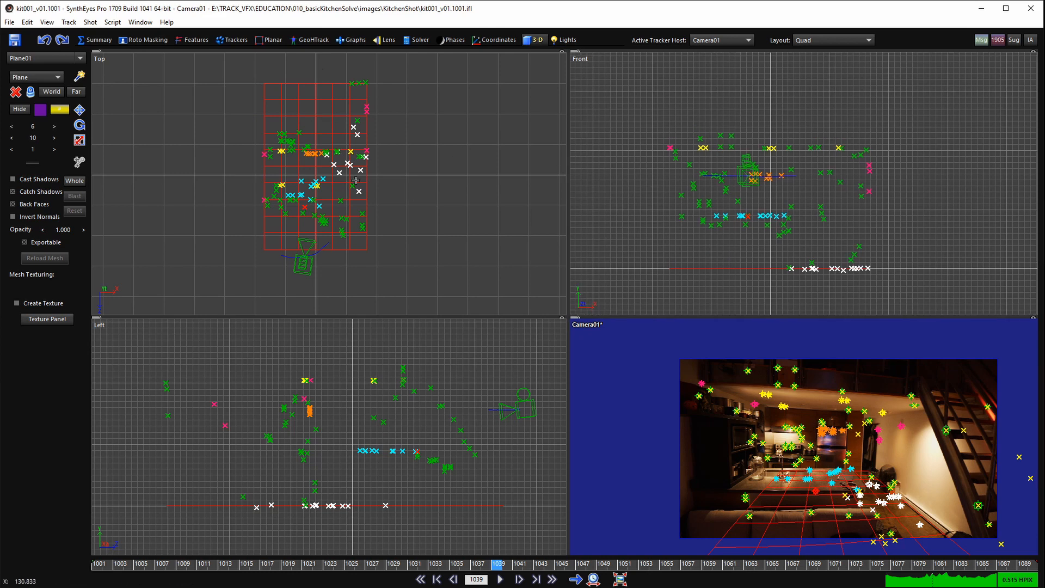
pyautogui.click(79, 110)
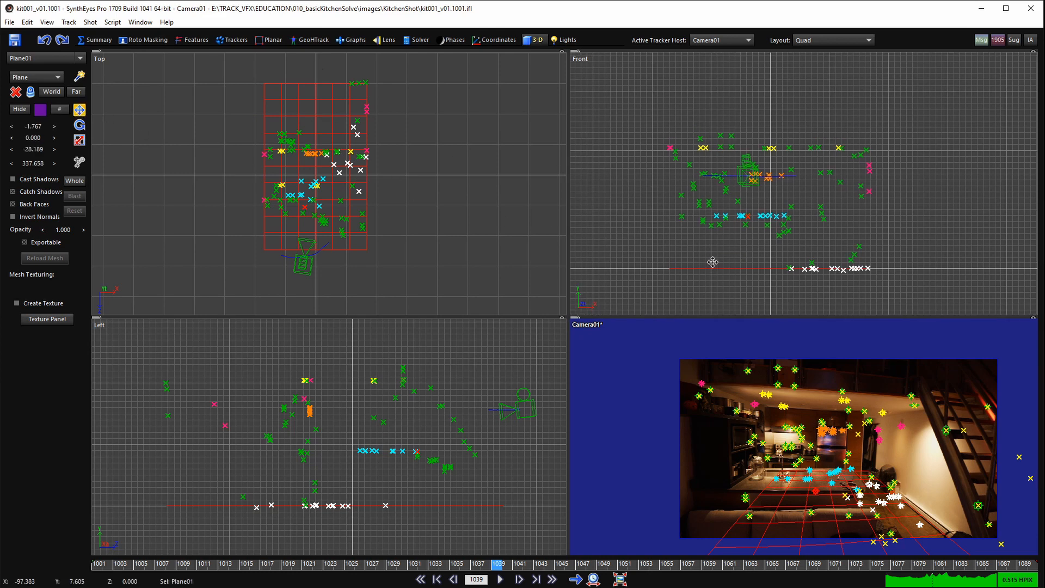
# - Try to raise the selected plane freehand toward the ceiling trackers in the Front view, undoing each move
pyautogui.moveTo(713, 261); pyautogui.dragTo(716, 196)
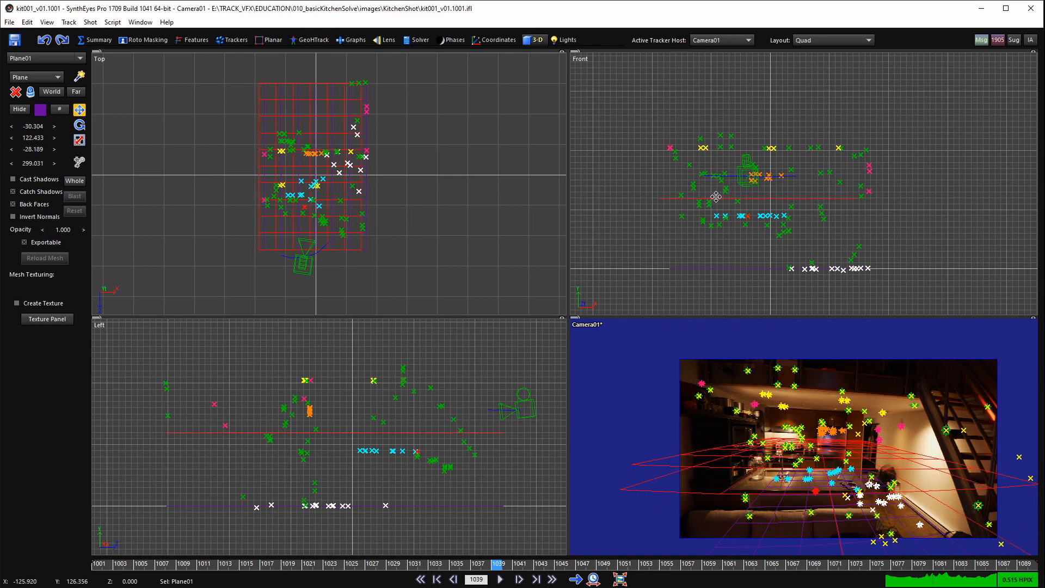
pyautogui.hotkey('ctrl', 'z')
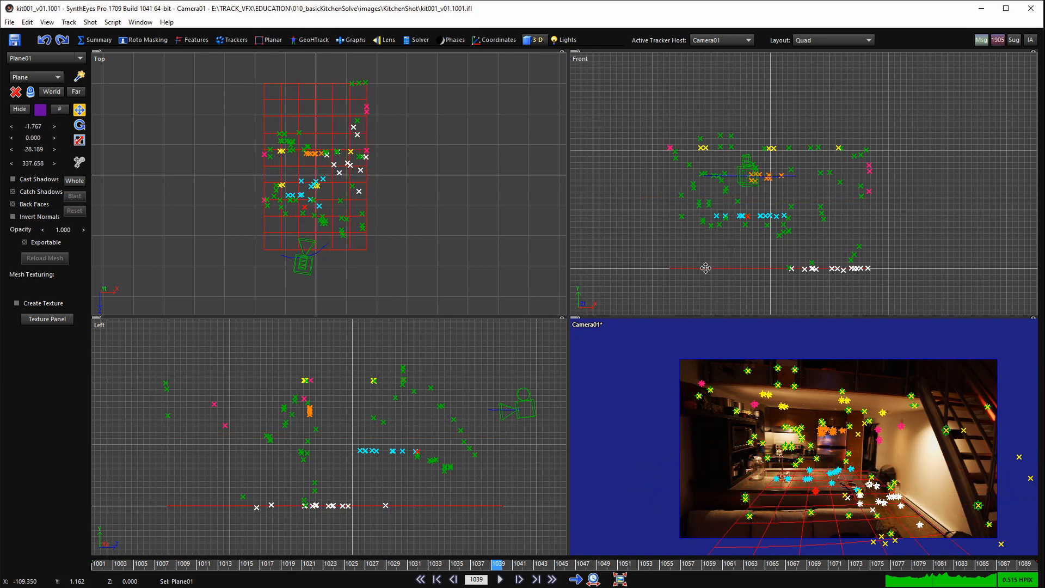
pyautogui.moveTo(705, 268); pyautogui.dragTo(673, 201)
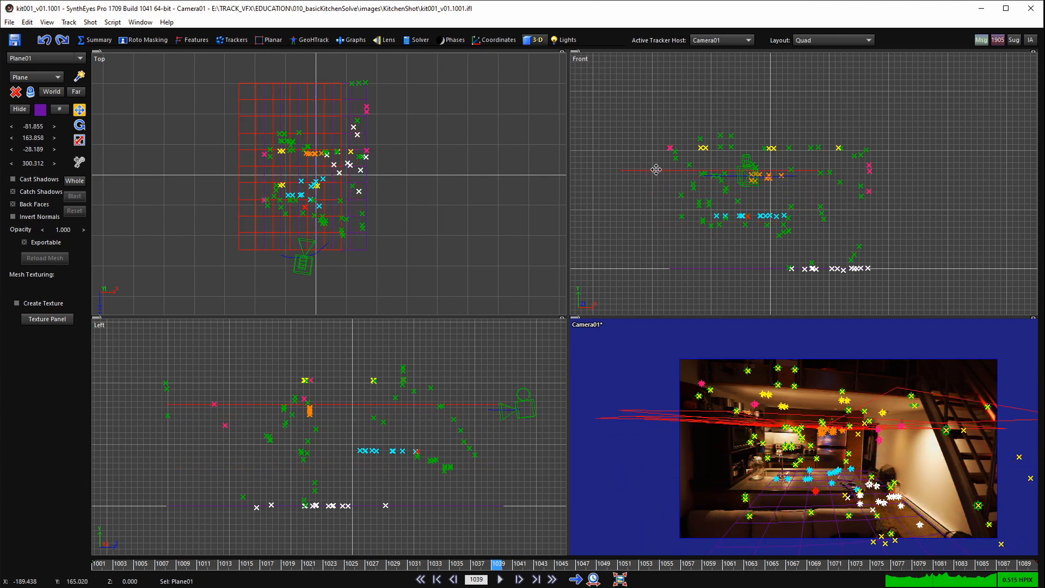
pyautogui.hotkey('ctrl', 'z')
pyautogui.moveTo(694, 260); pyautogui.dragTo(648, 187)
pyautogui.hotkey('ctrl', 'z')
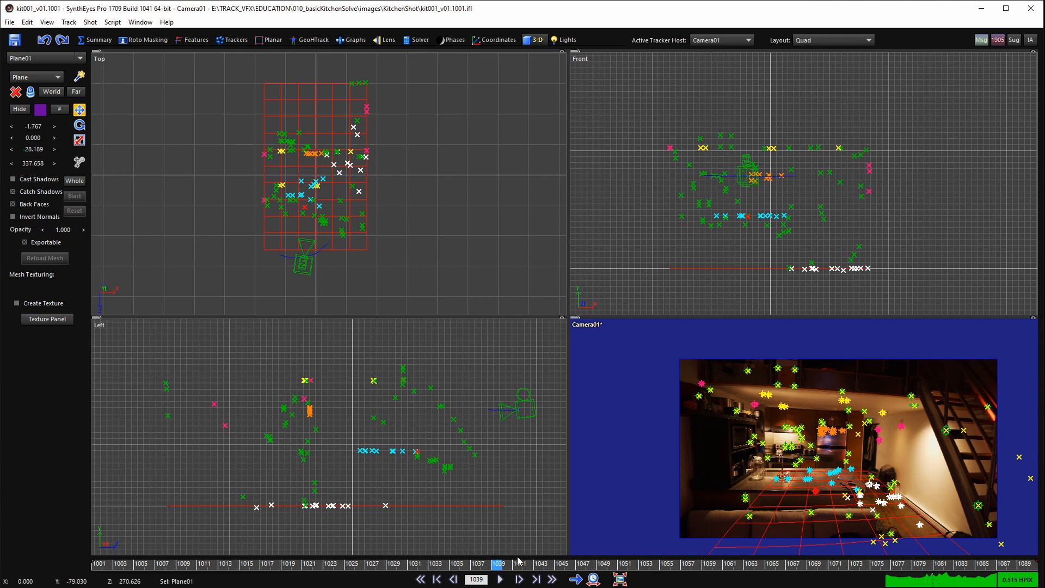
pyautogui.moveTo(511, 567); pyautogui.dragTo(698, 560)
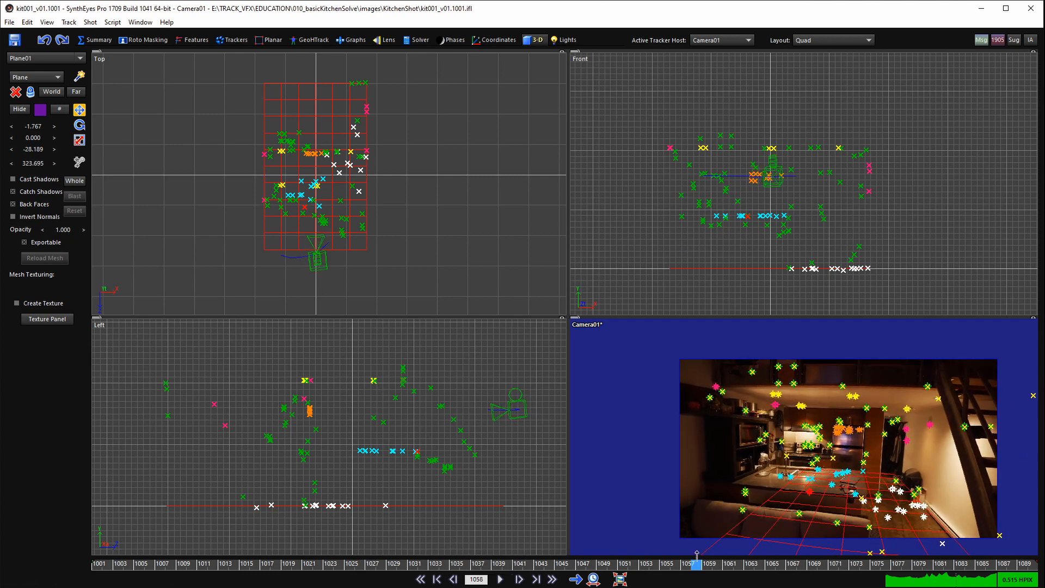
pyautogui.rightClick(699, 560)
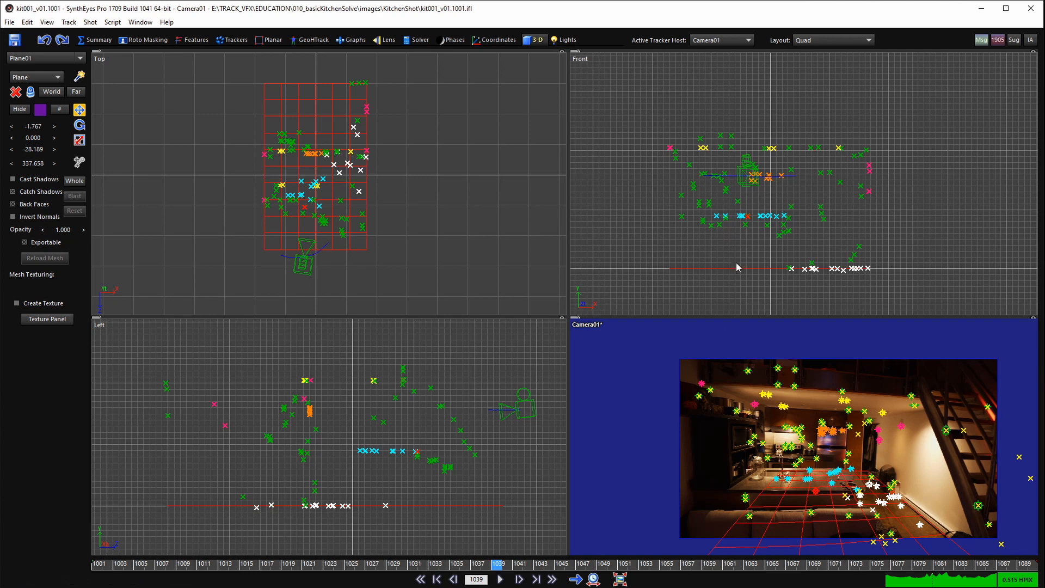
pyautogui.moveTo(738, 267); pyautogui.dragTo(766, 123)
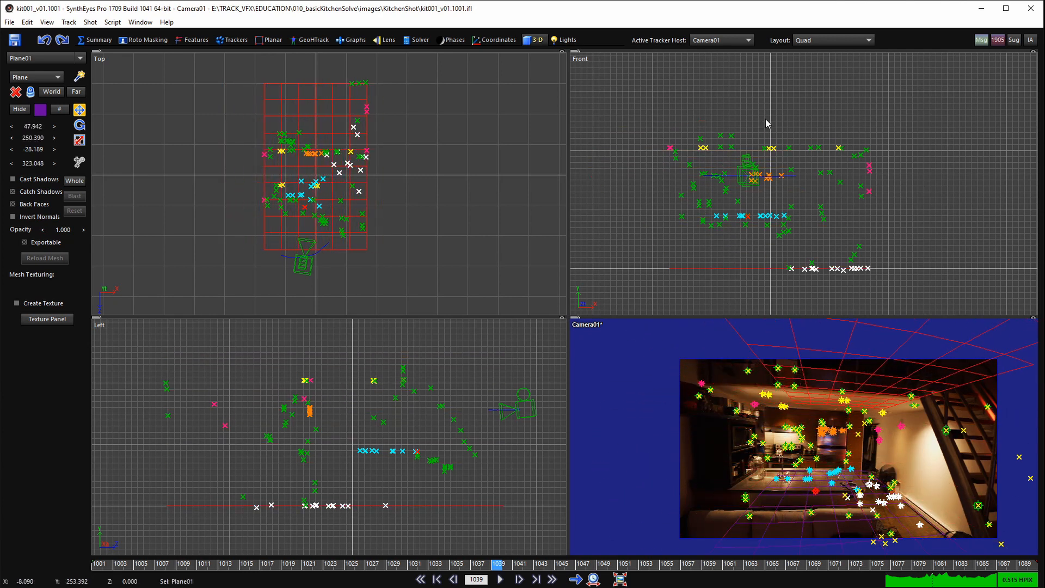
pyautogui.hotkey('ctrl', 'z')
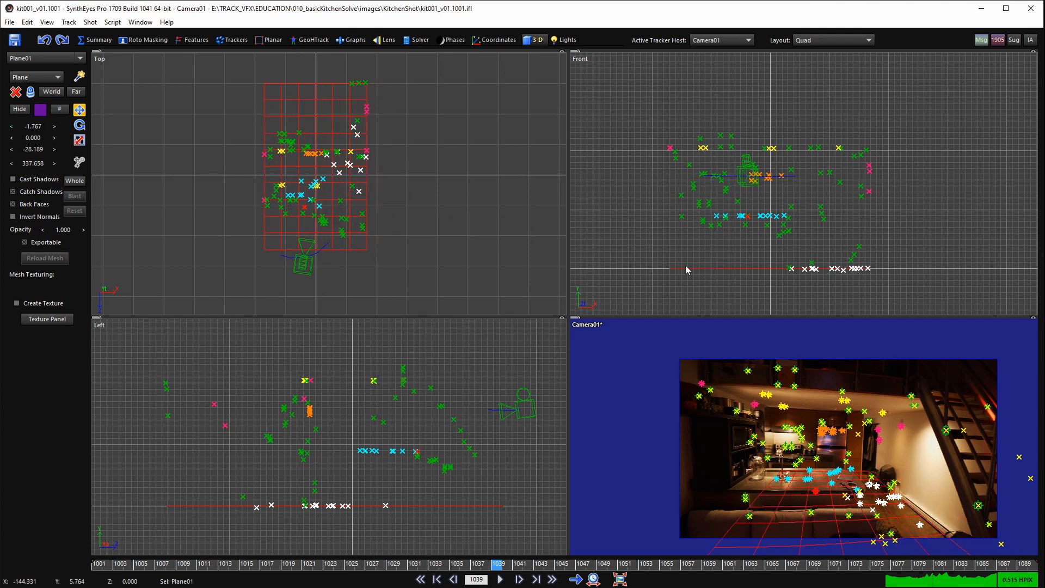
# - Go to frame 1047, try a short freehand lift of the plane in the Front view and undo it
pyautogui.moveTo(566, 566); pyautogui.dragTo(777, 564)
pyautogui.click(775, 561)
pyautogui.moveTo(502, 566); pyautogui.dragTo(581, 526)
pyautogui.moveTo(706, 268); pyautogui.dragTo(690, 226)
pyautogui.hotkey('ctrl', 'z')
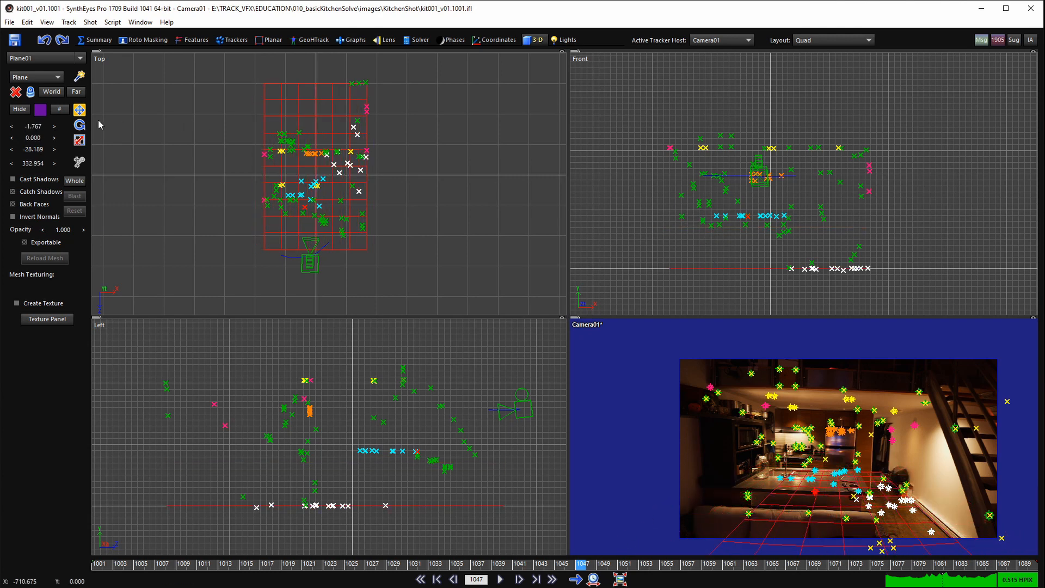
# - Raise the selected floor-plane duplicate to the yellow ceiling trackers by increasing its Y position to 204.825
pyautogui.moveTo(33, 141); pyautogui.dragTo(66, 140)
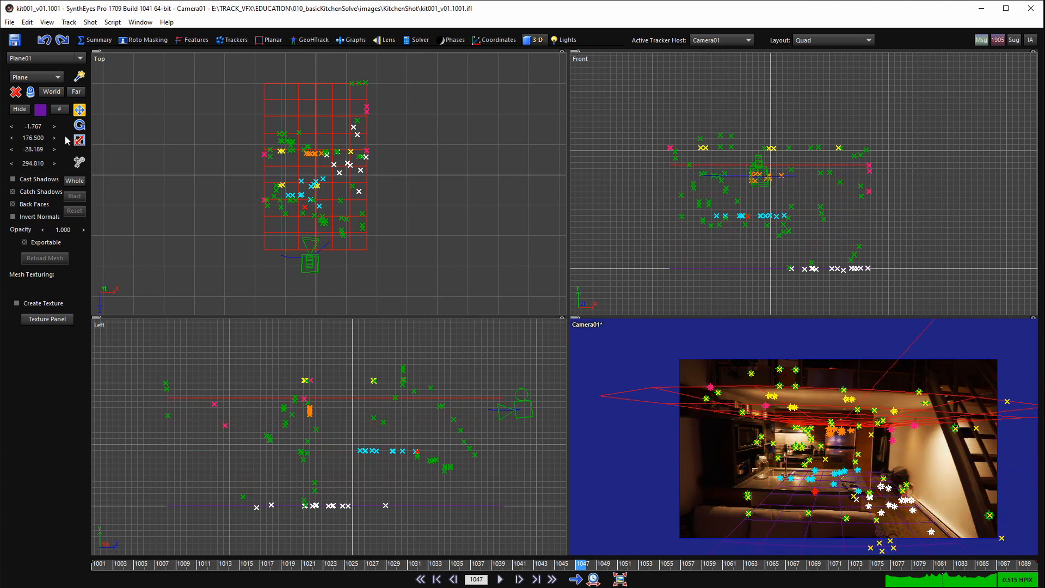
pyautogui.scroll(3, 820, 442)
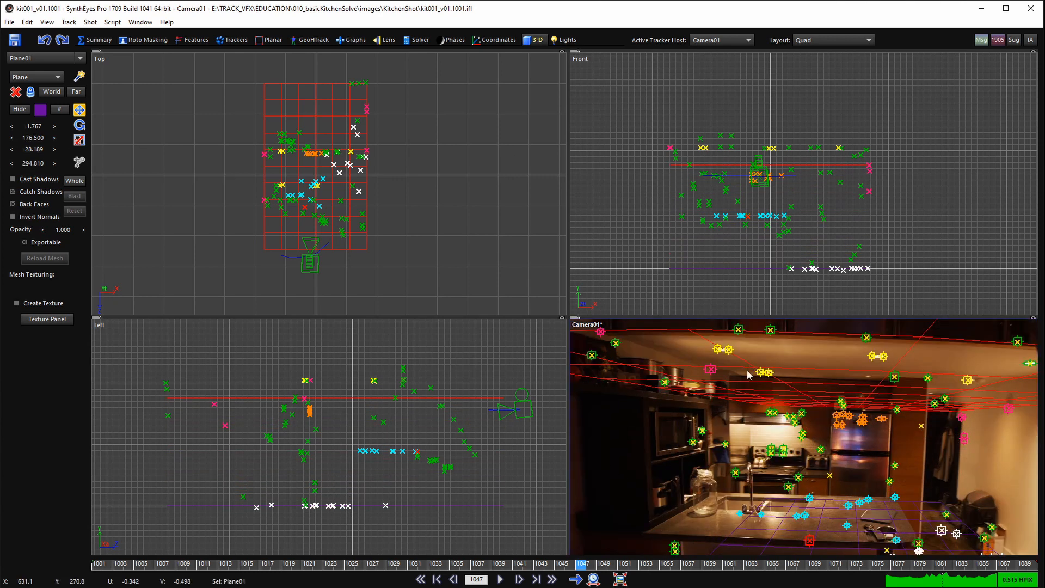
pyautogui.moveTo(748, 375); pyautogui.dragTo(749, 402, button='middle')
pyautogui.scroll(3, 744, 161)
pyautogui.moveTo(726, 166); pyautogui.dragTo(744, 213, button='middle')
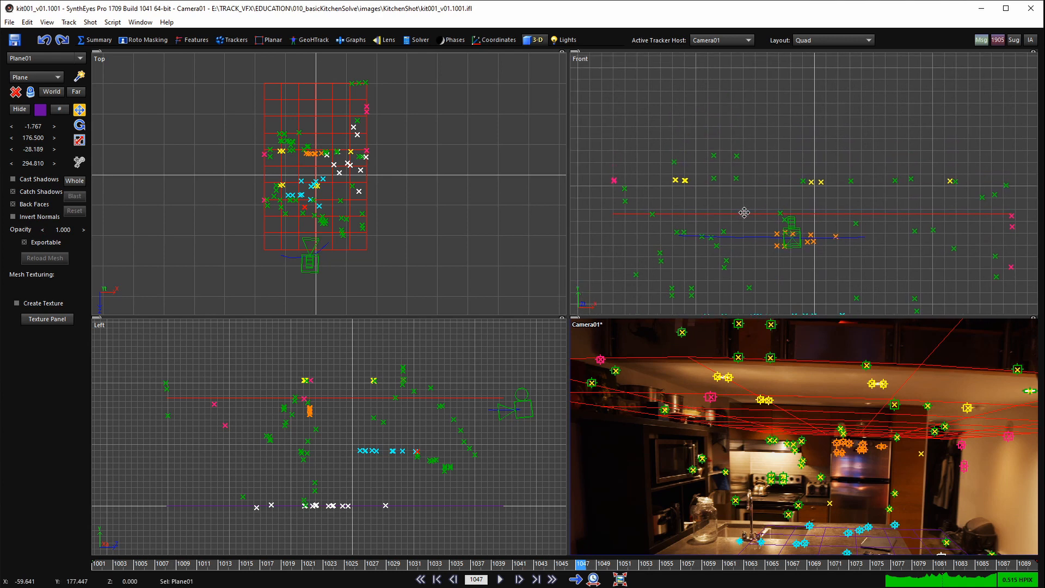
pyautogui.scroll(2, 741, 212)
pyautogui.moveTo(31, 139); pyautogui.dragTo(51, 139)
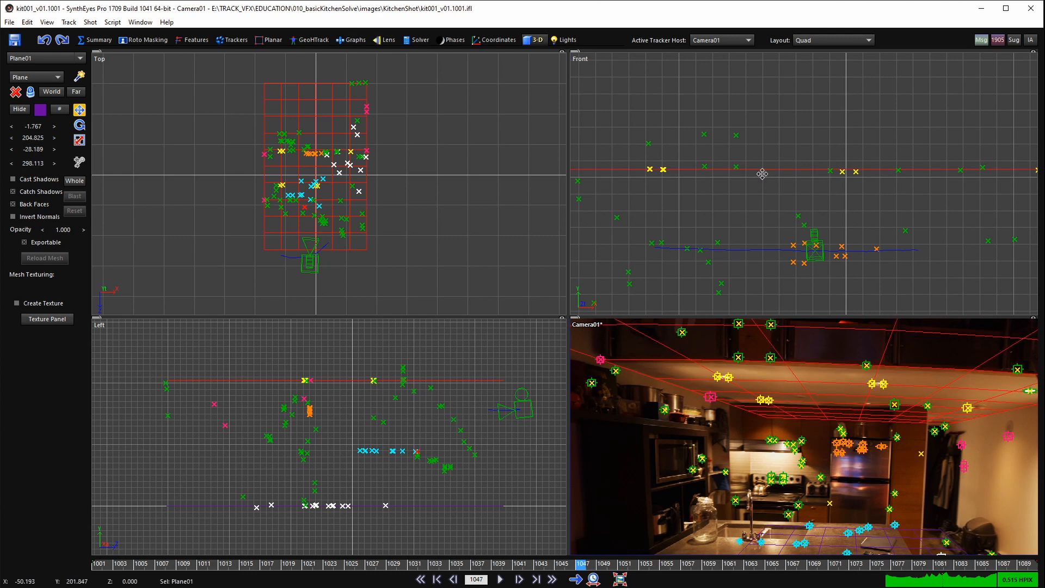
# - Fine-tune the raised plane's Y position to 205.350 while comparing it with the ceiling trackers in the Front view
pyautogui.scroll(-2, 762, 174)
pyautogui.scroll(1, 915, 168)
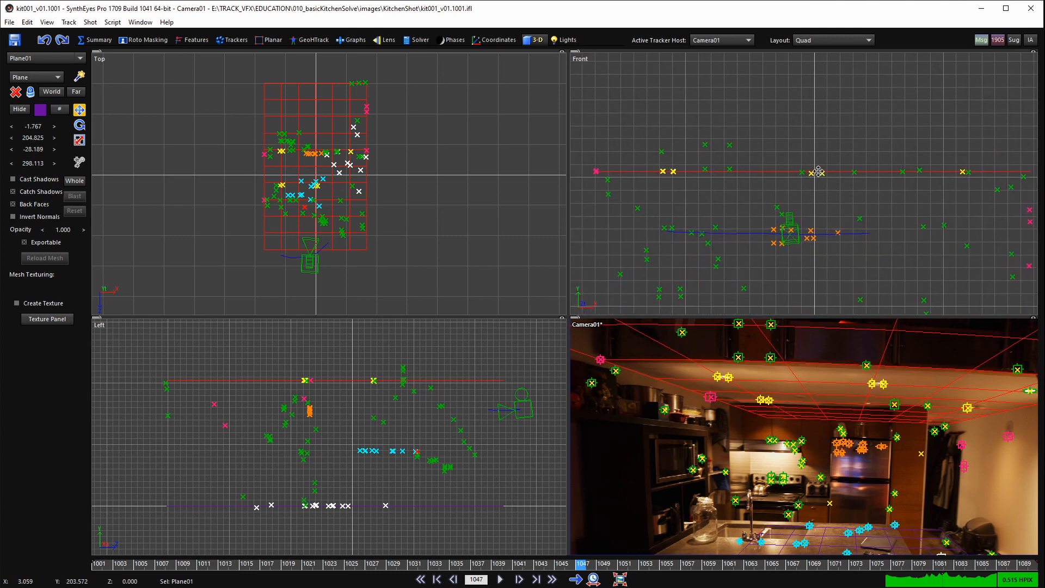
pyautogui.moveTo(821, 175); pyautogui.dragTo(776, 189, button='middle')
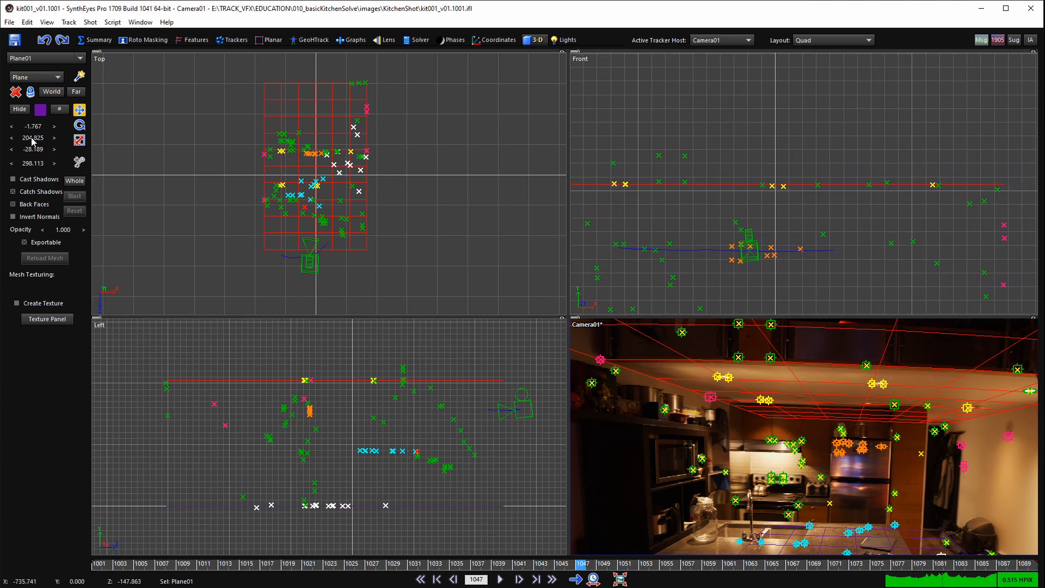
pyautogui.moveTo(32, 140); pyautogui.dragTo(35, 140)
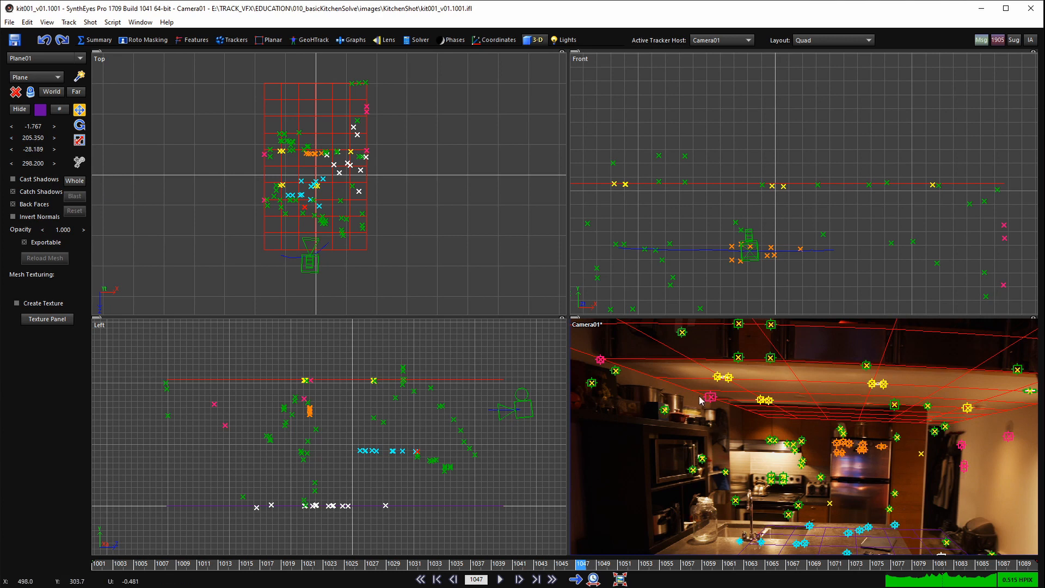
# - Select the green tracker on the ceiling edge just above the middle pair of yellow light trackers in the camera view
pyautogui.scroll(3, 799, 343)
pyautogui.moveTo(945, 427); pyautogui.dragTo(757, 411, button='middle')
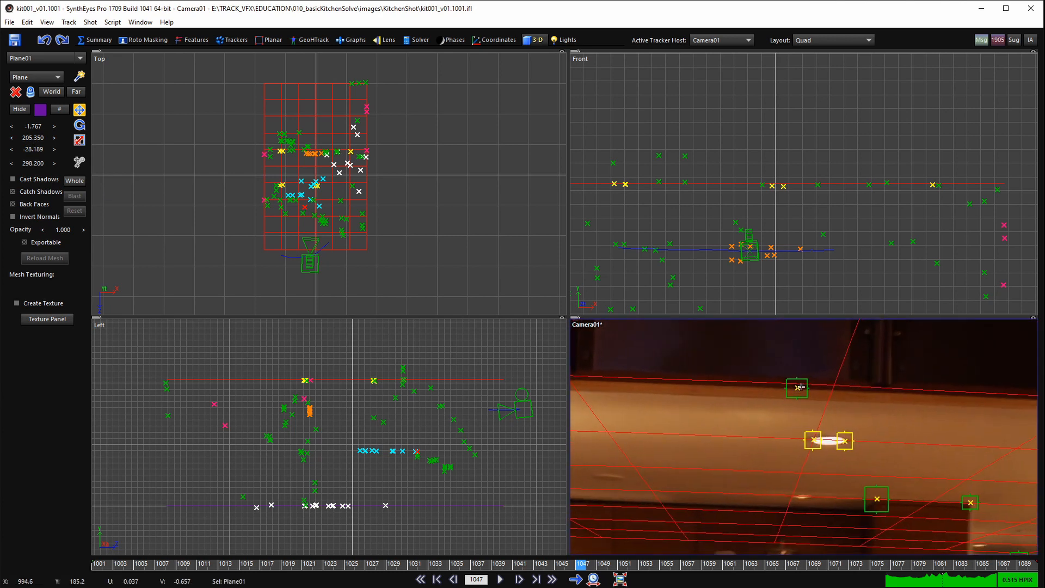
pyautogui.scroll(-3, 800, 387)
pyautogui.scroll(2, 940, 403)
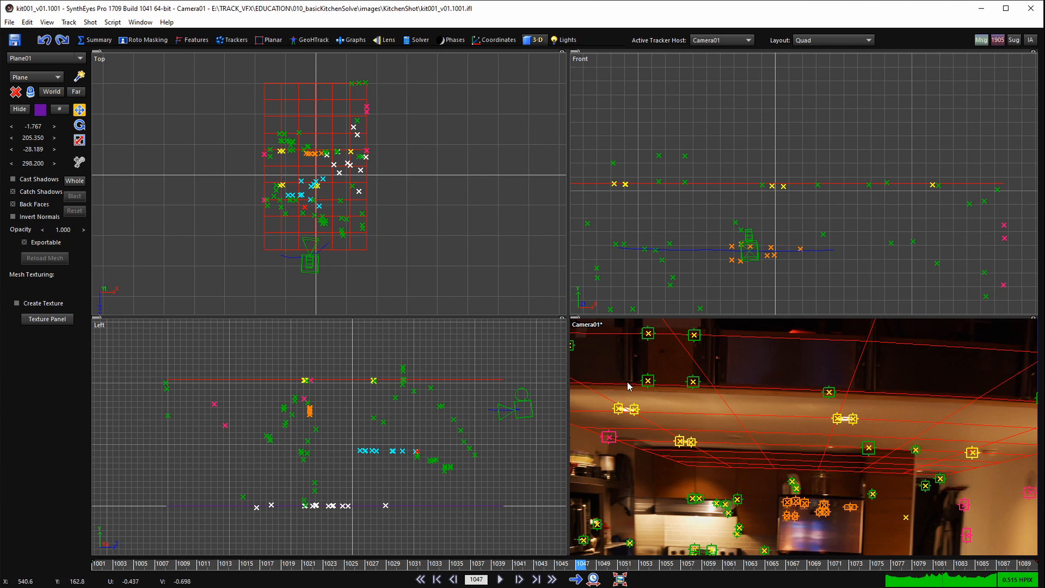
pyautogui.scroll(1, 792, 389)
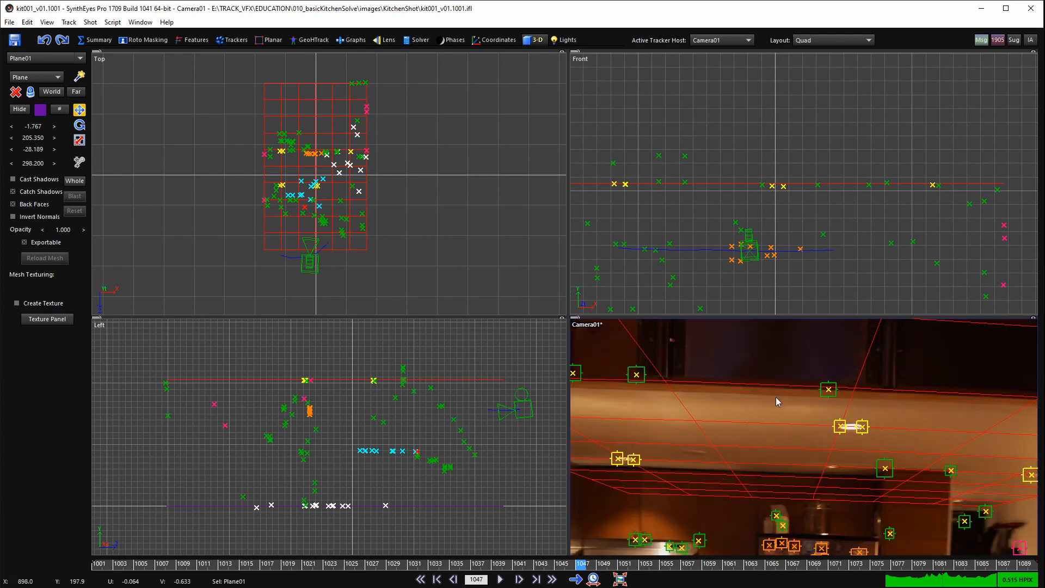
pyautogui.scroll(1, 835, 393)
pyautogui.click(823, 388)
# - Try recolouring the selected ceiling-edge tracker bright green through its tracker settings
pyautogui.scroll(-1, 825, 392)
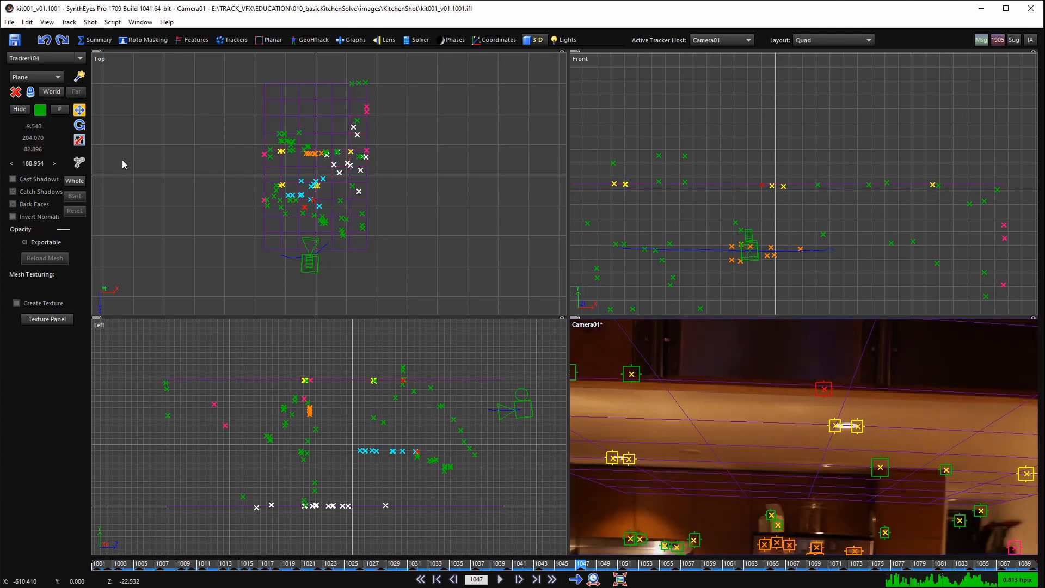
pyautogui.click(39, 110)
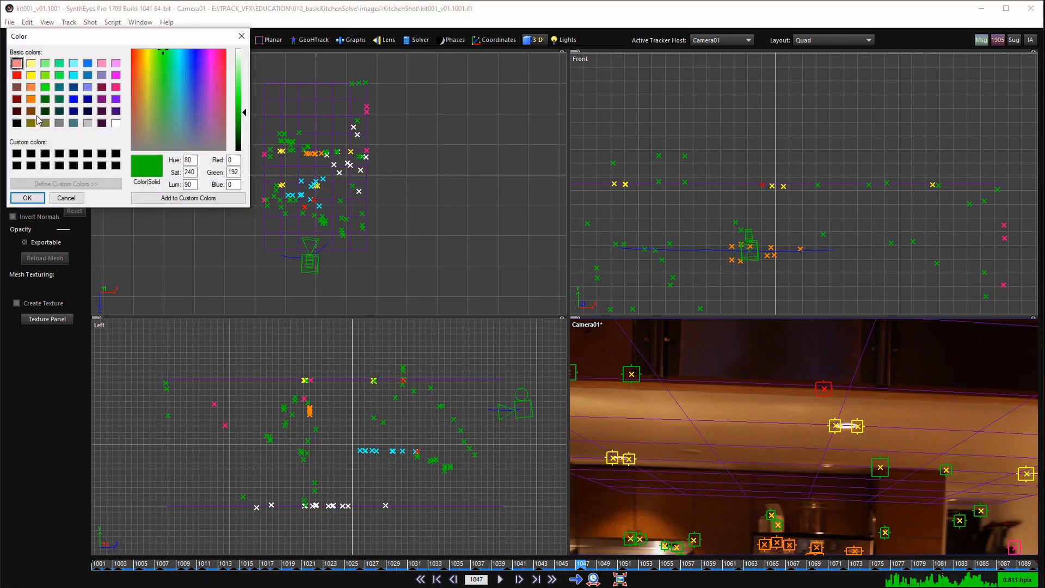
pyautogui.click(65, 198)
pyautogui.click(225, 42)
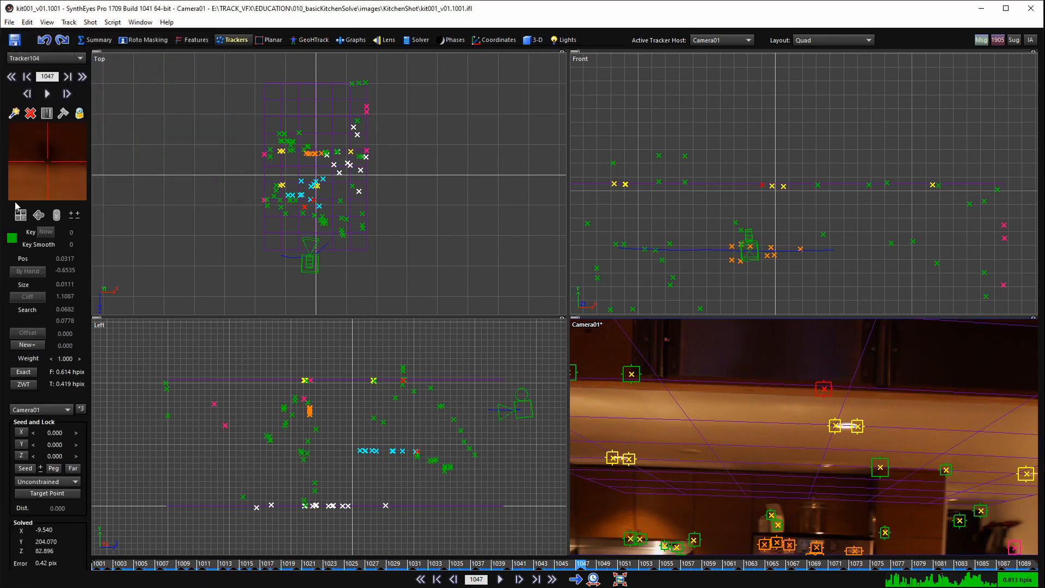
pyautogui.click(11, 239)
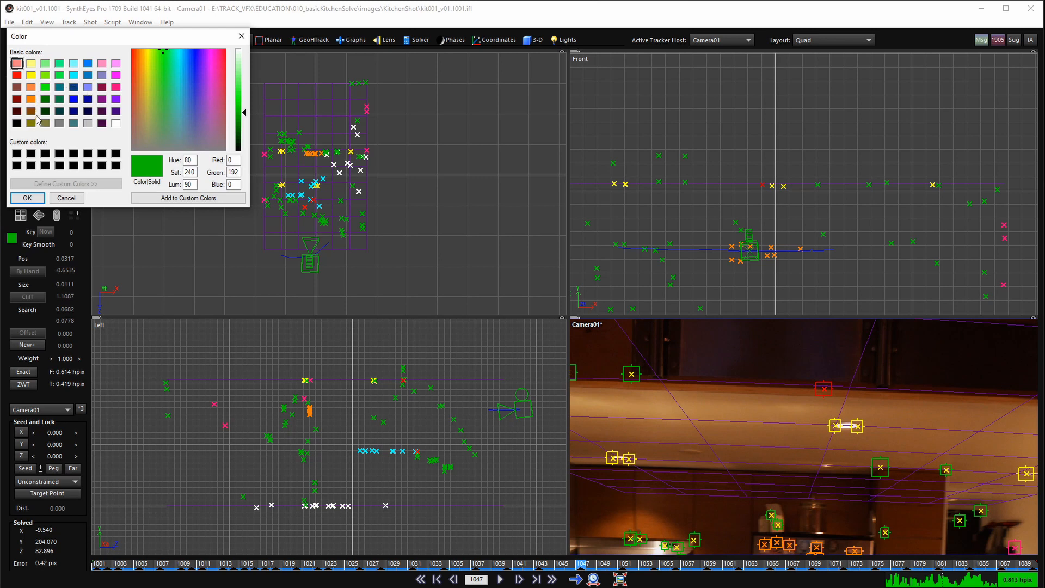
pyautogui.click(46, 88)
pyautogui.click(25, 199)
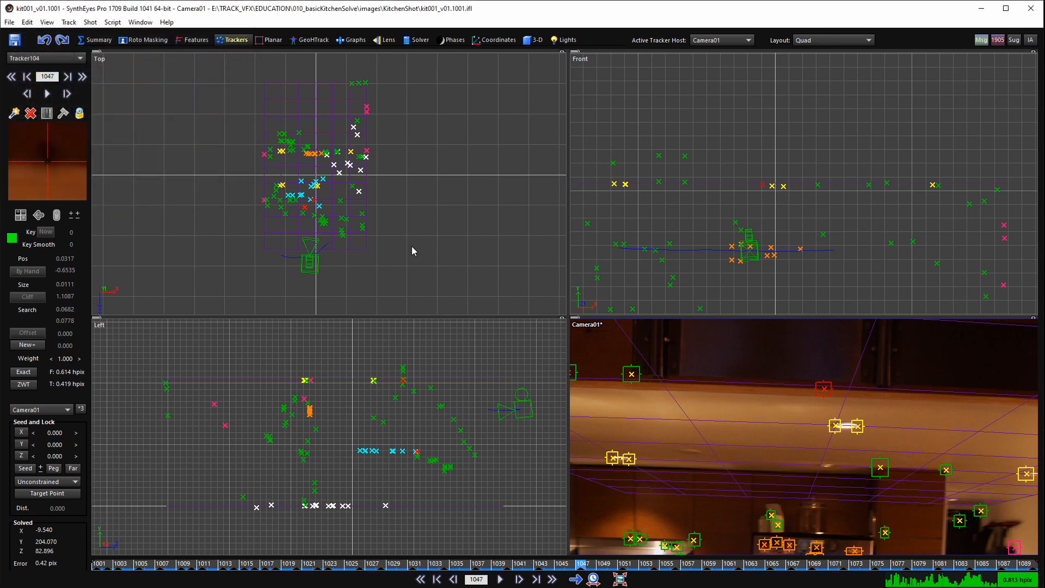
# - Reselect the ceiling-edge tracker in the Top view and recolour it hot pink with RGB 255, 0, 128
pyautogui.click(798, 402)
pyautogui.scroll(8, 320, 198)
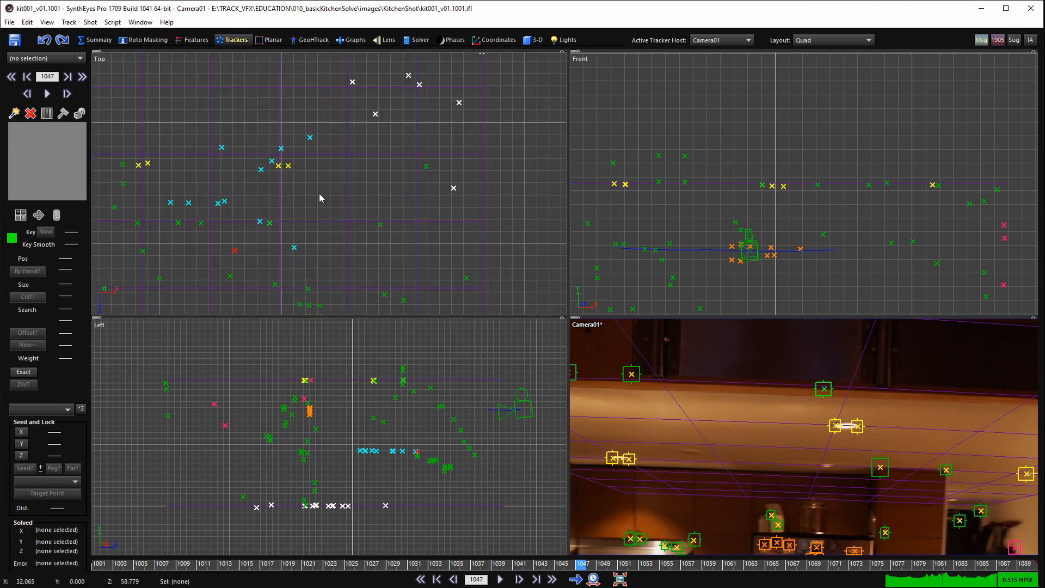
pyautogui.scroll(3, 264, 219)
pyautogui.click(267, 217)
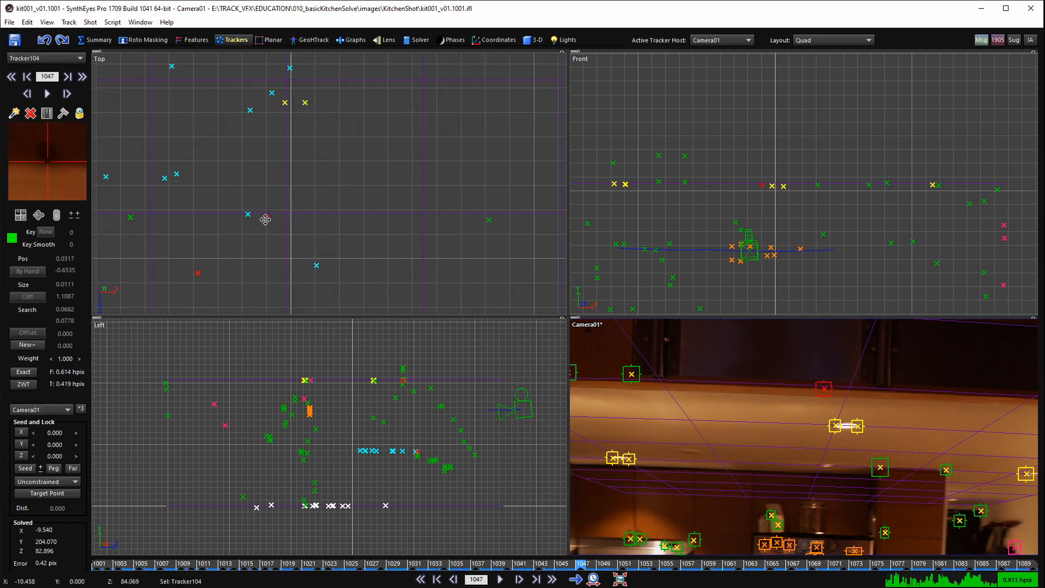
pyautogui.click(12, 238)
pyautogui.click(116, 87)
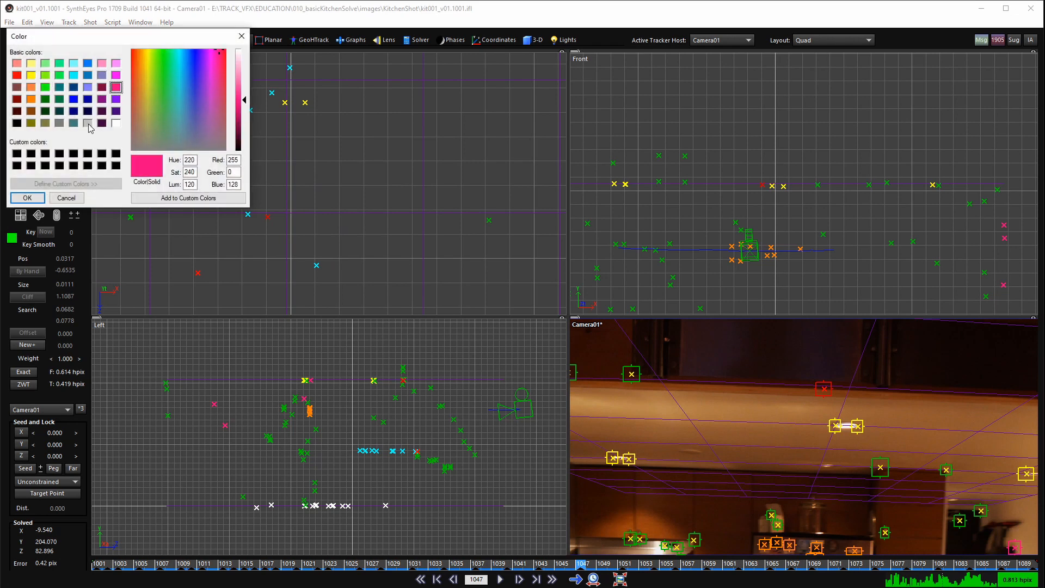
pyautogui.click(28, 198)
# - Reselect the raised plane and lower it in the Front view onto the pink ceiling-edge tracker, to about Y 204.1
pyautogui.scroll(-5, 289, 191)
pyautogui.click(294, 201)
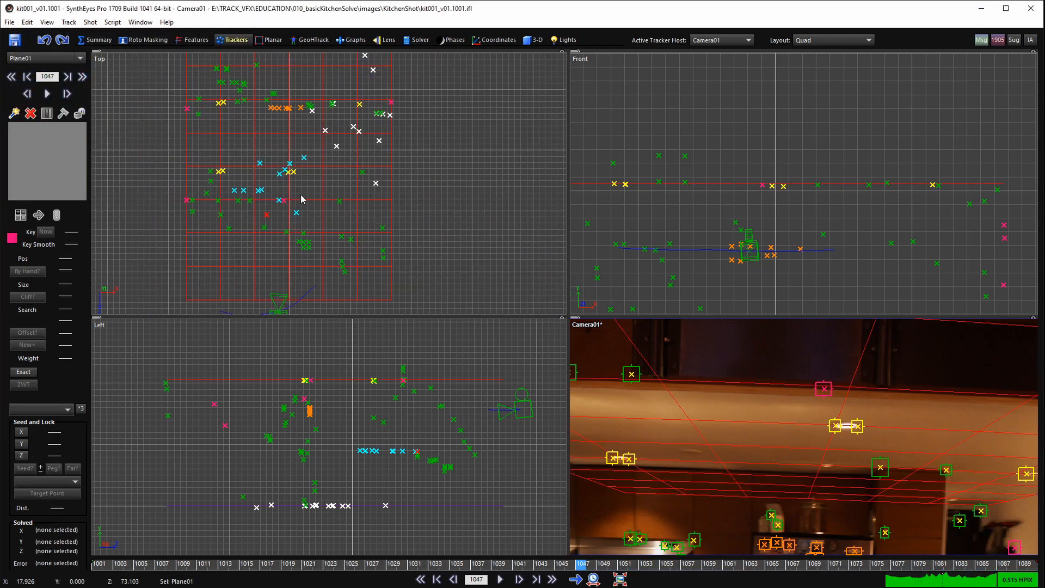
pyautogui.scroll(3, 293, 198)
pyautogui.scroll(-3, 259, 210)
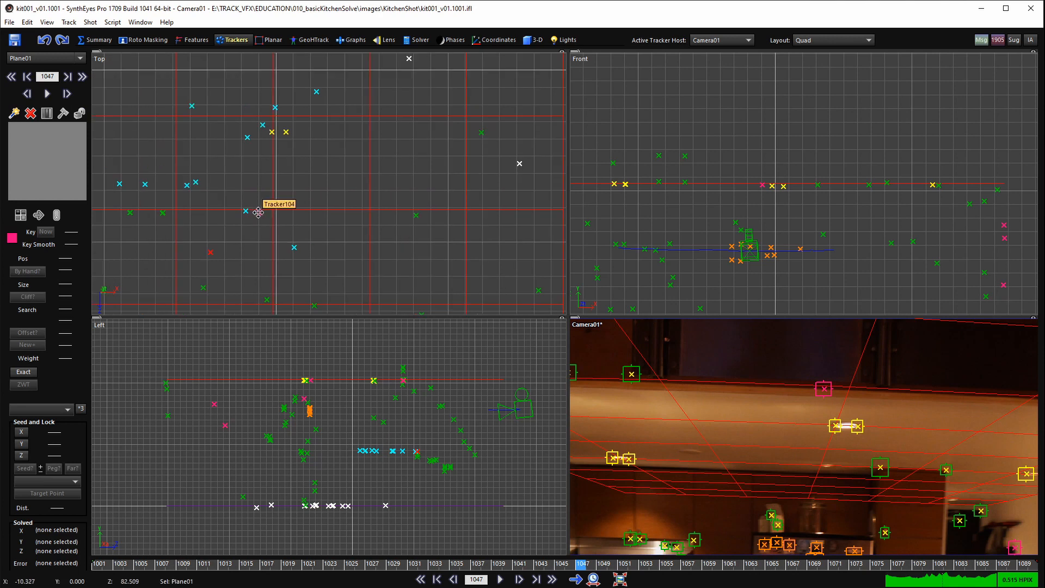
pyautogui.scroll(4, 244, 211)
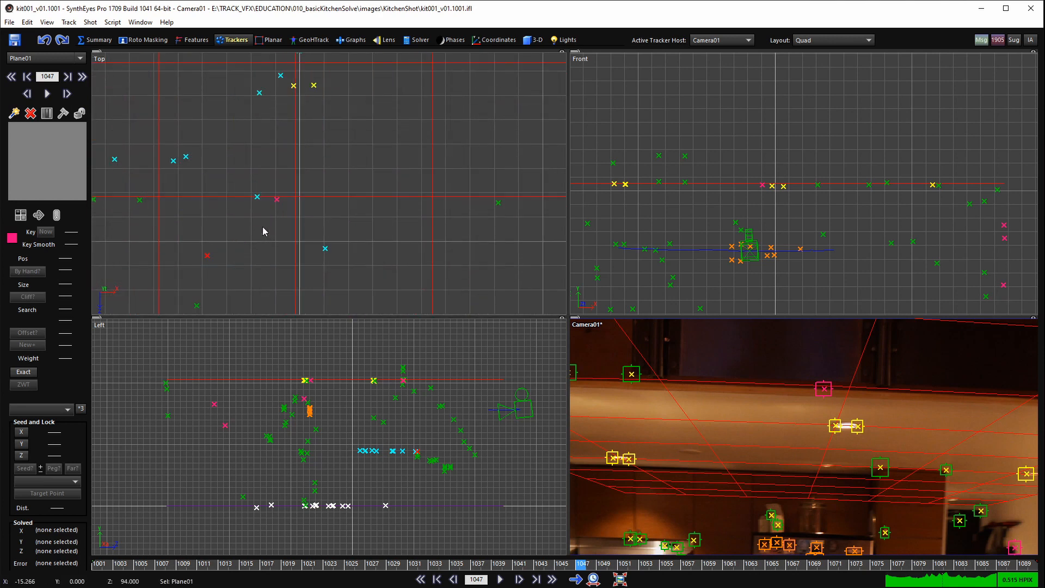
pyautogui.scroll(3, 749, 179)
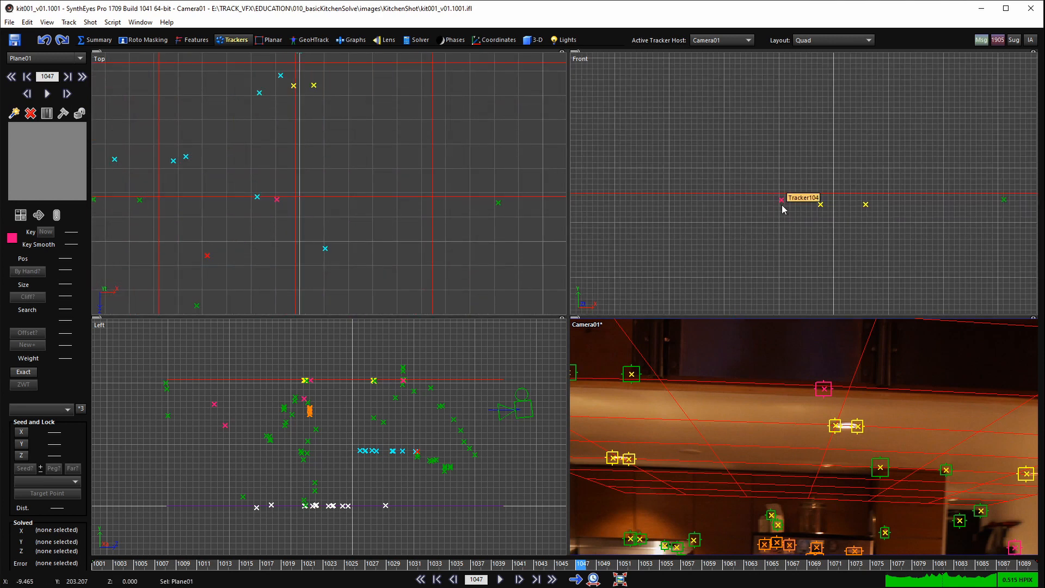
pyautogui.scroll(4, 784, 203)
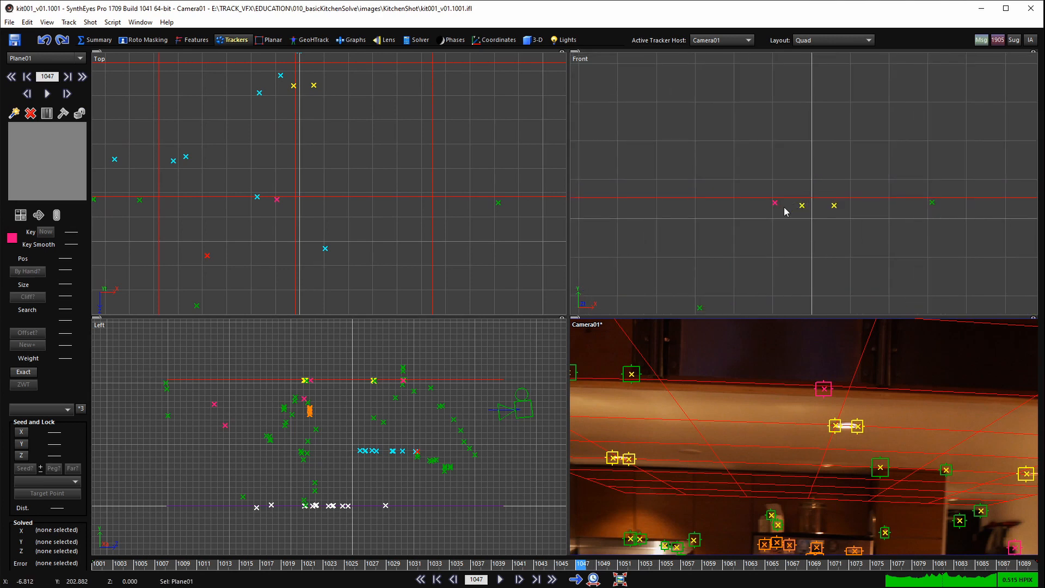
pyautogui.click(530, 41)
pyautogui.scroll(1, 824, 196)
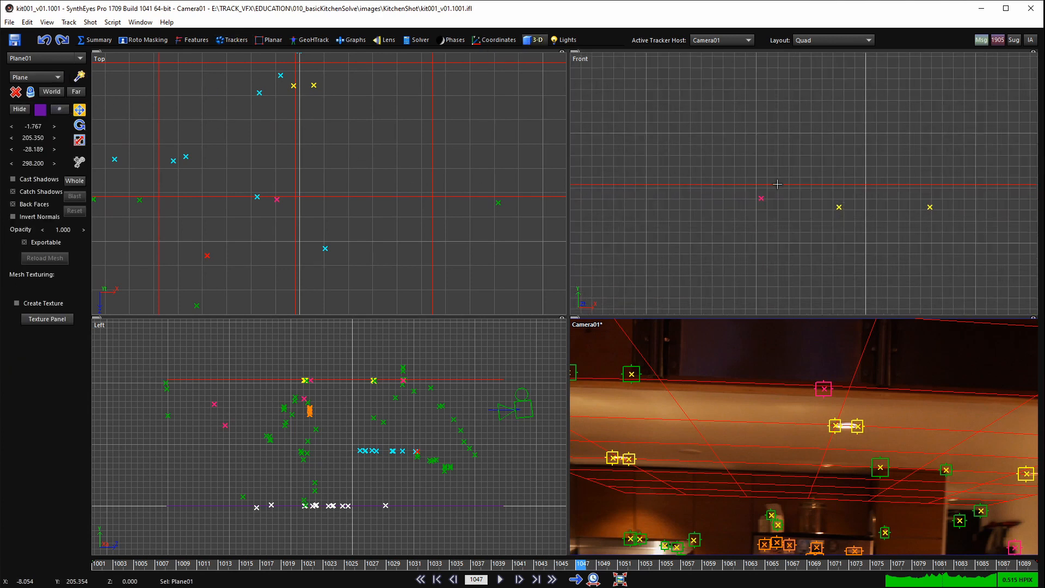
pyautogui.moveTo(777, 184); pyautogui.dragTo(778, 198)
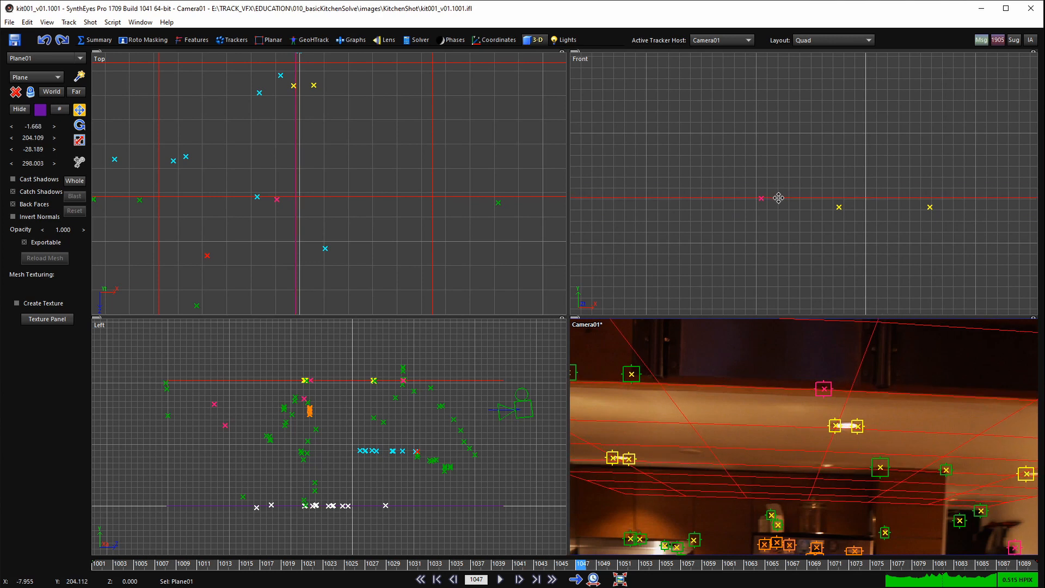
# - Compare the lowered plane with the ceiling trackers in the Front, camera and Top views
pyautogui.scroll(-5, 780, 197)
pyautogui.scroll(-2, 858, 399)
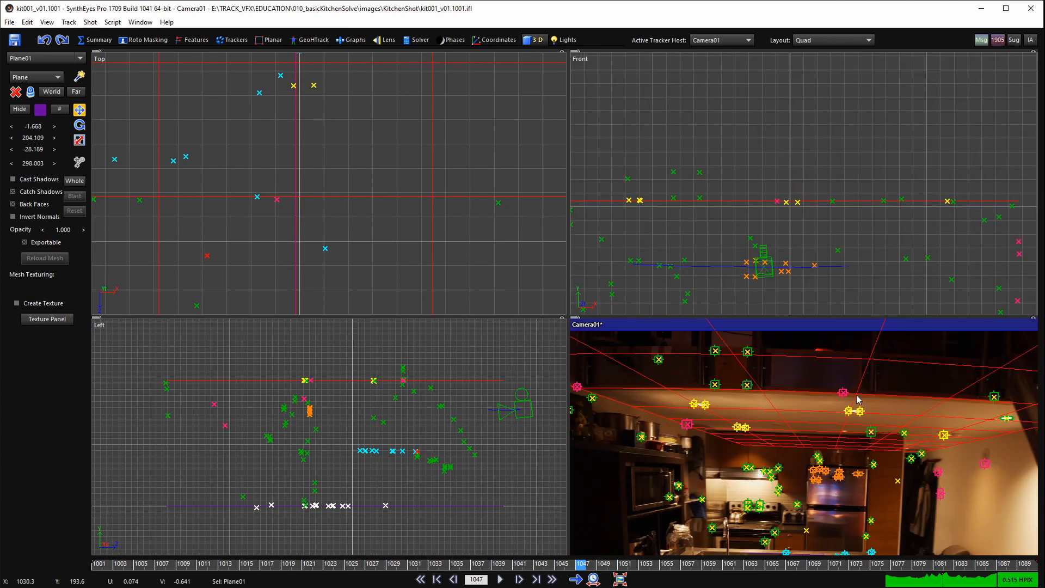
pyautogui.scroll(-1, 842, 399)
pyautogui.scroll(3, 844, 397)
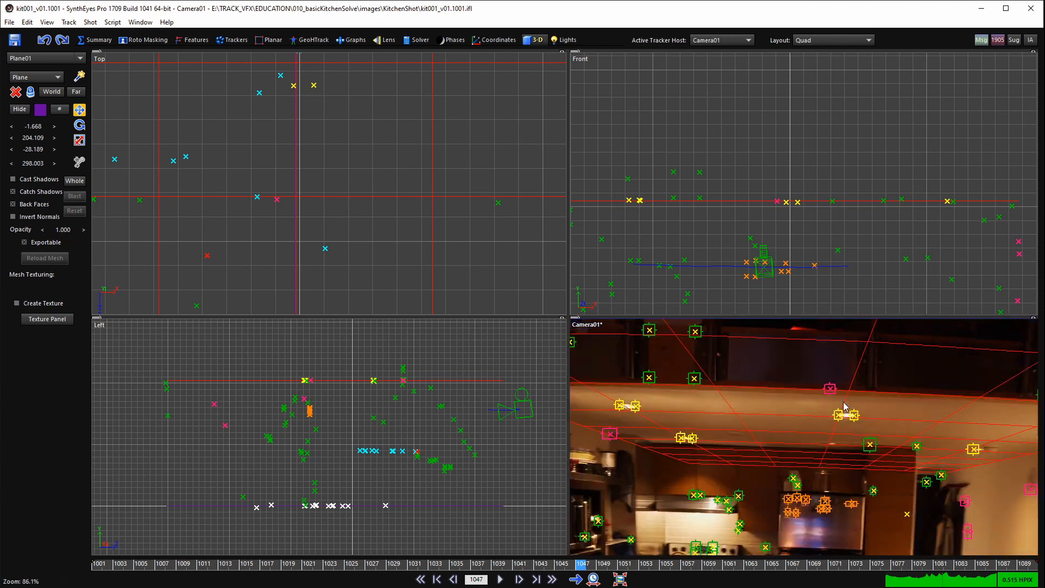
pyautogui.scroll(-2, 846, 396)
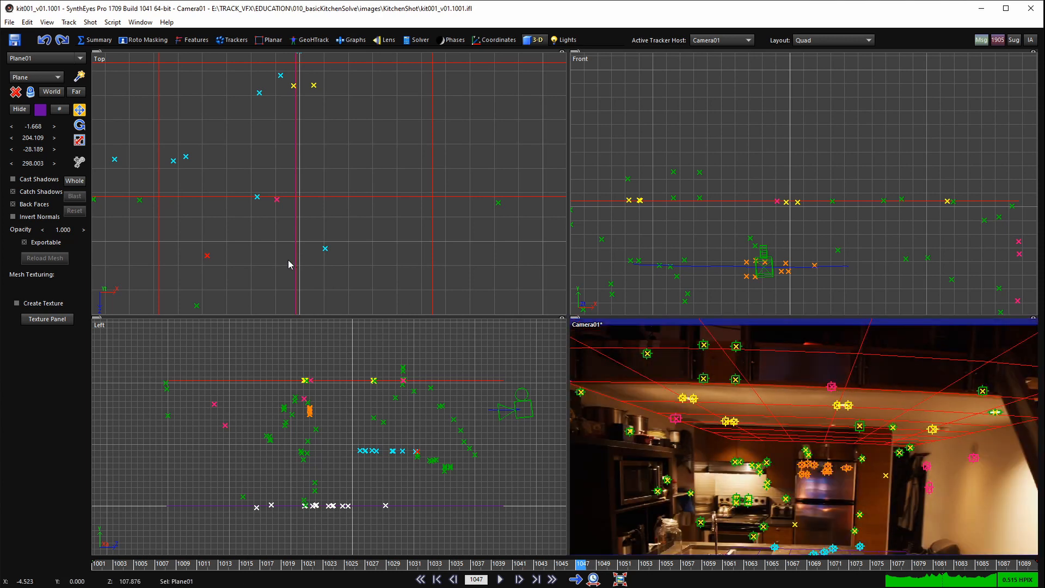
pyautogui.scroll(-2, 285, 226)
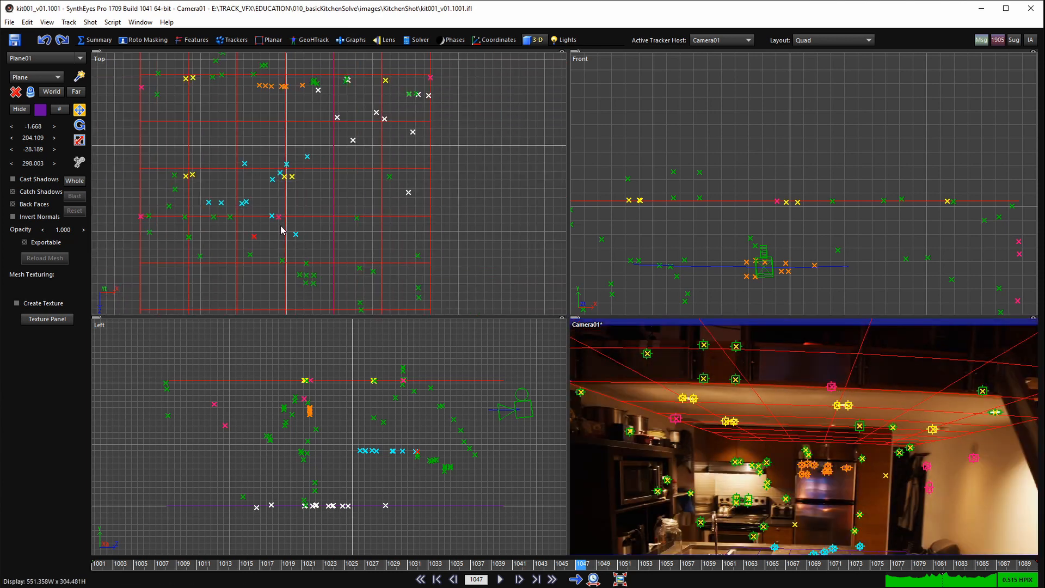
pyautogui.scroll(2, 277, 226)
pyautogui.scroll(-4, 295, 212)
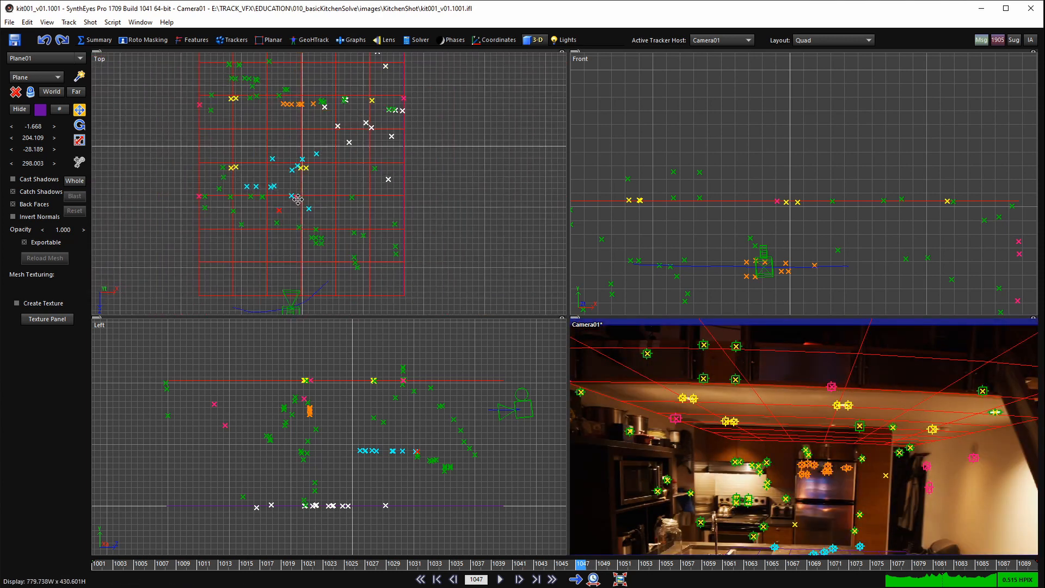
pyautogui.scroll(5, 310, 110)
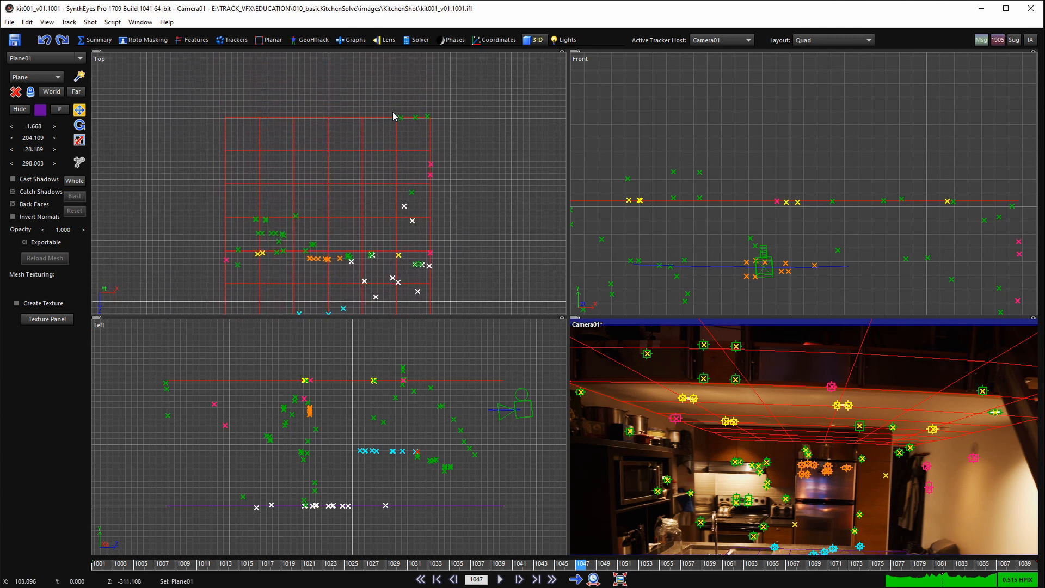
pyautogui.scroll(-3, 411, 119)
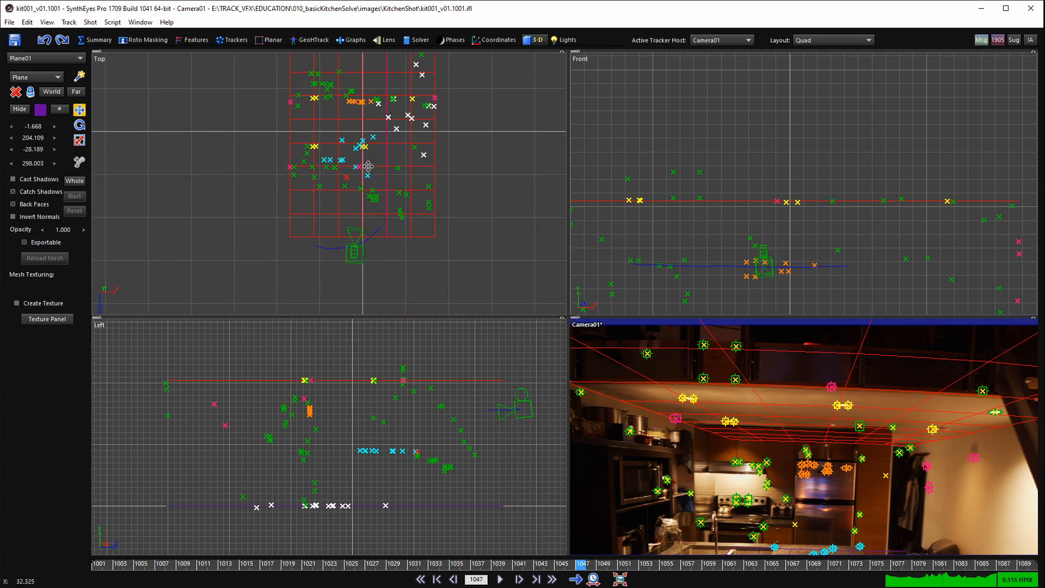
# - Shift the plane in the Top view so its nearest grid line meets the pink tracker, to about Z -26.9
pyautogui.scroll(6, 368, 166)
pyautogui.scroll(3, 357, 204)
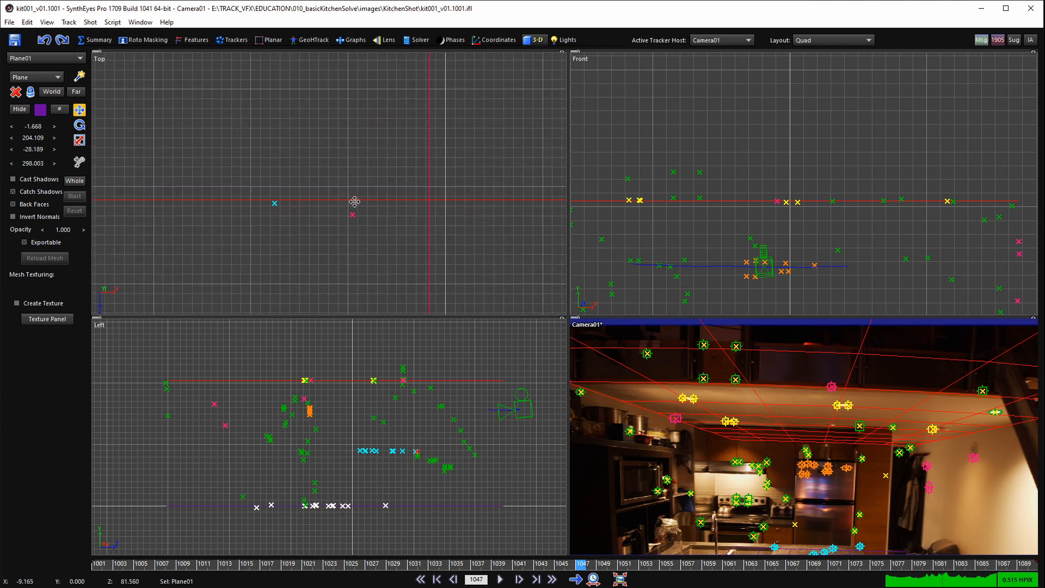
pyautogui.scroll(3, 362, 217)
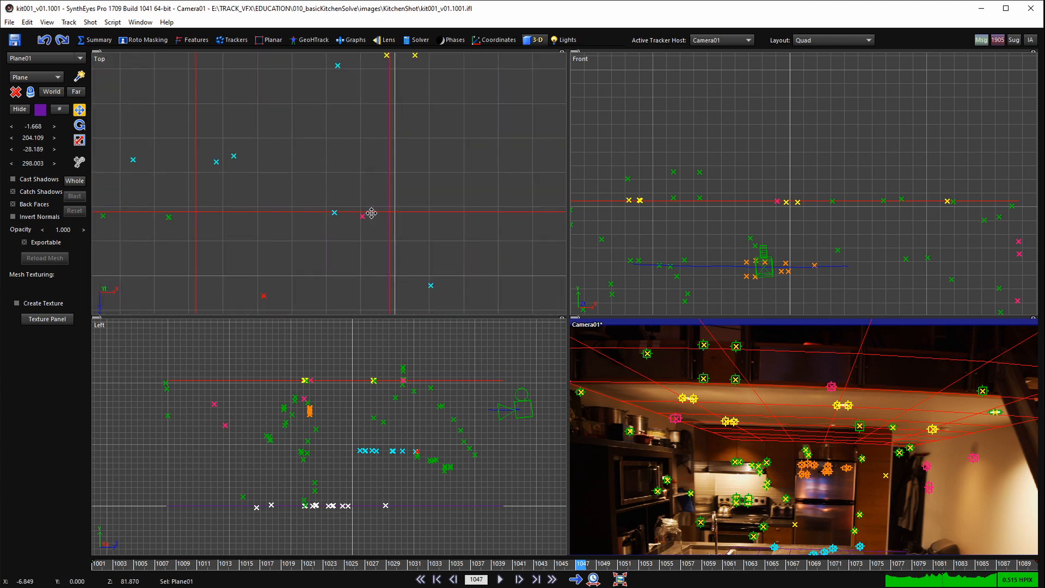
pyautogui.moveTo(350, 213); pyautogui.dragTo(350, 232)
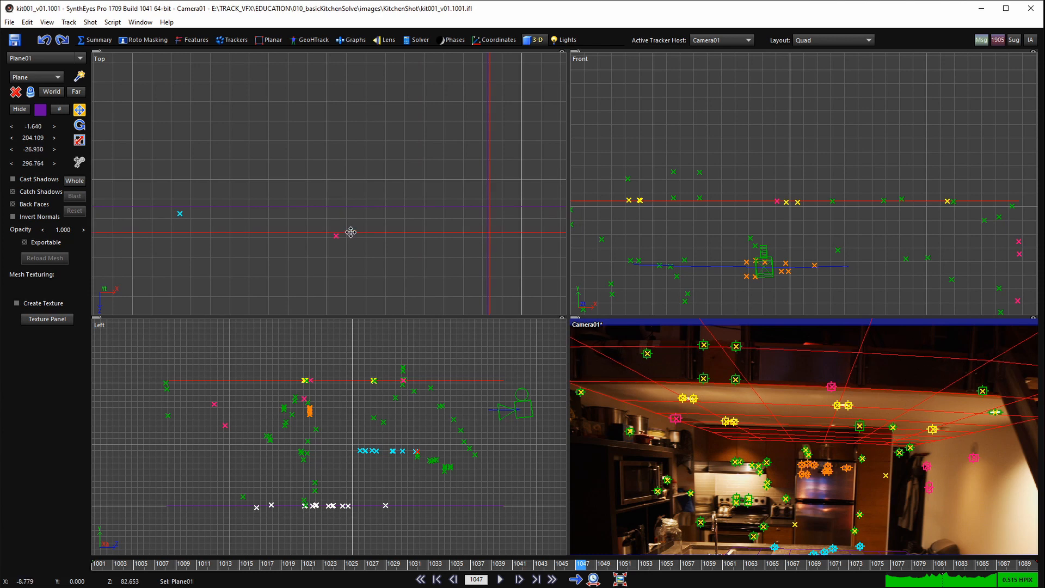
# - Play the shot in the full camera view and compare the raised plane with the ceiling edge and its trackers
pyautogui.scroll(-2, 347, 234)
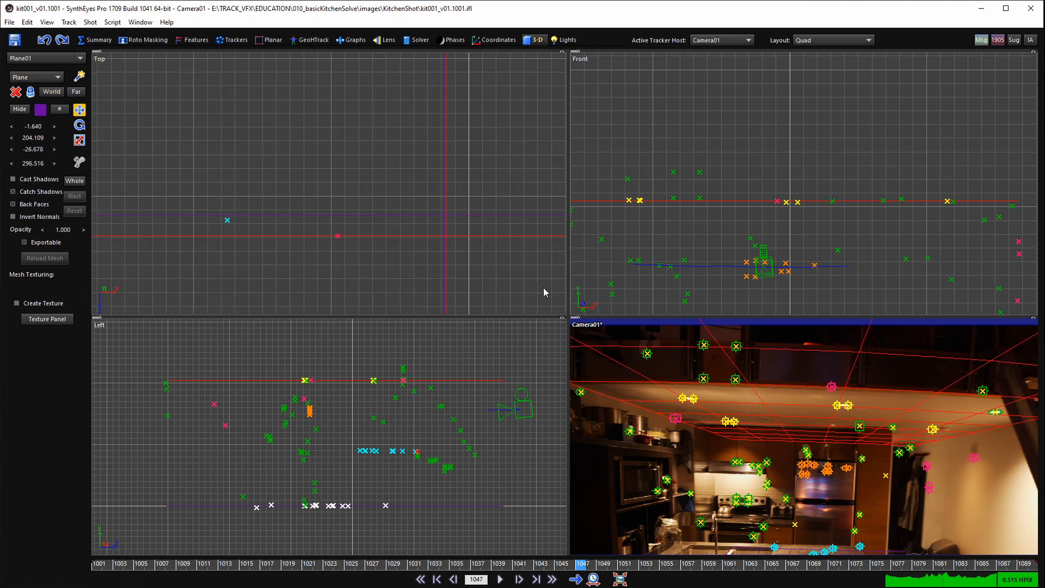
pyautogui.scroll(-3, 739, 336)
pyautogui.press('5')
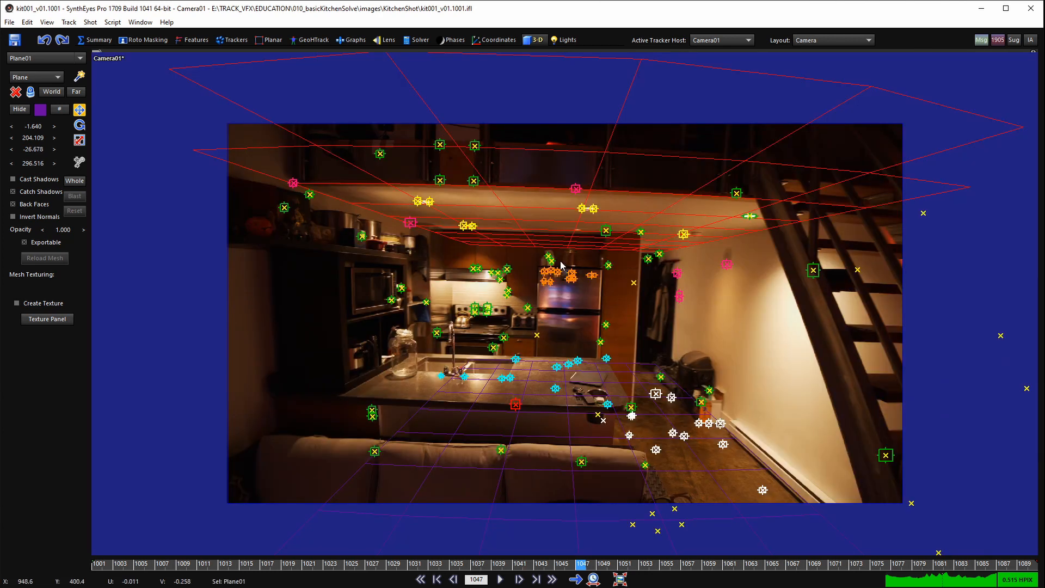
pyautogui.press('space')
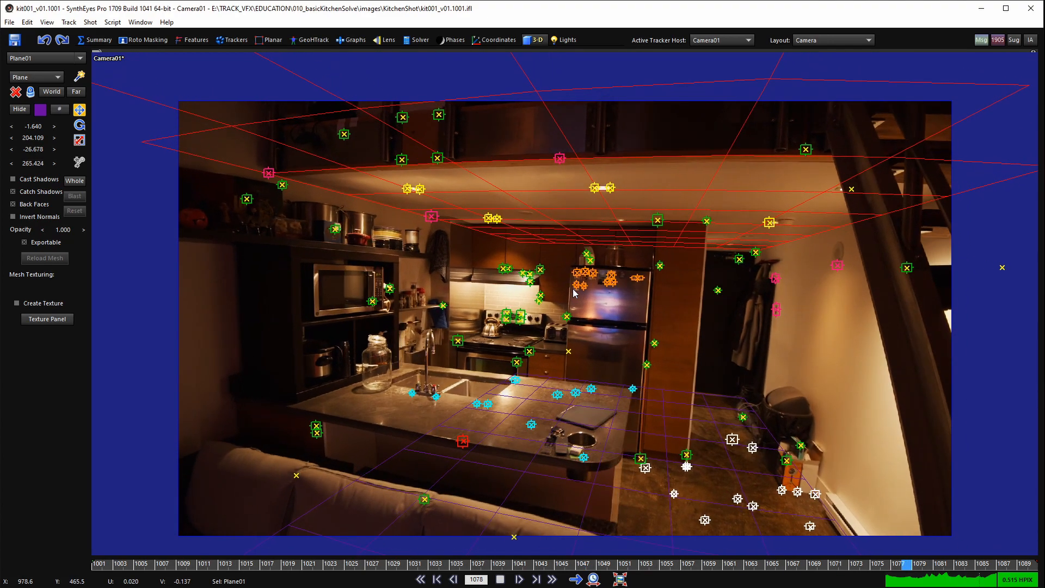
pyautogui.press('space')
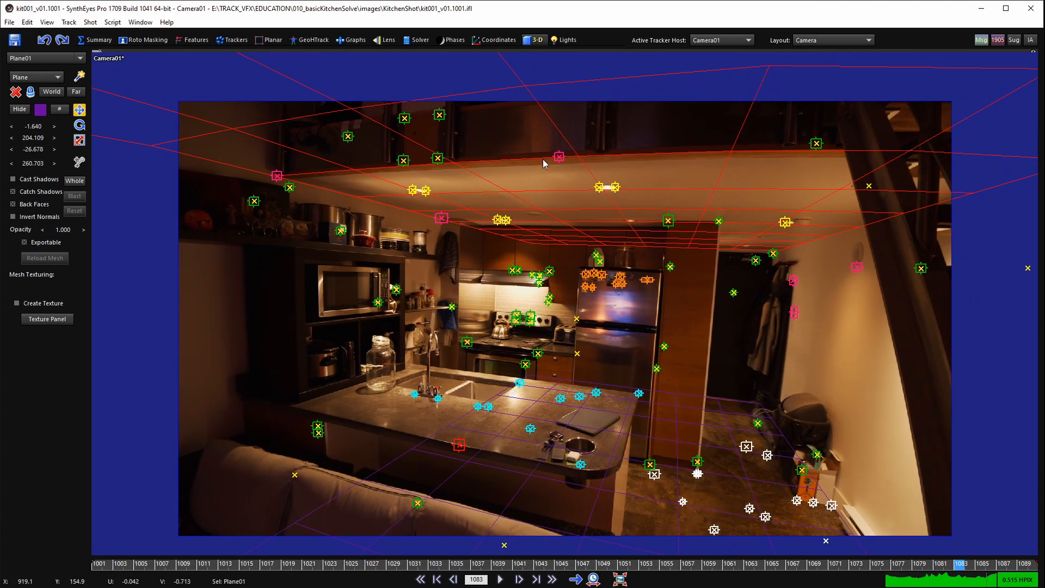
pyautogui.press('space')
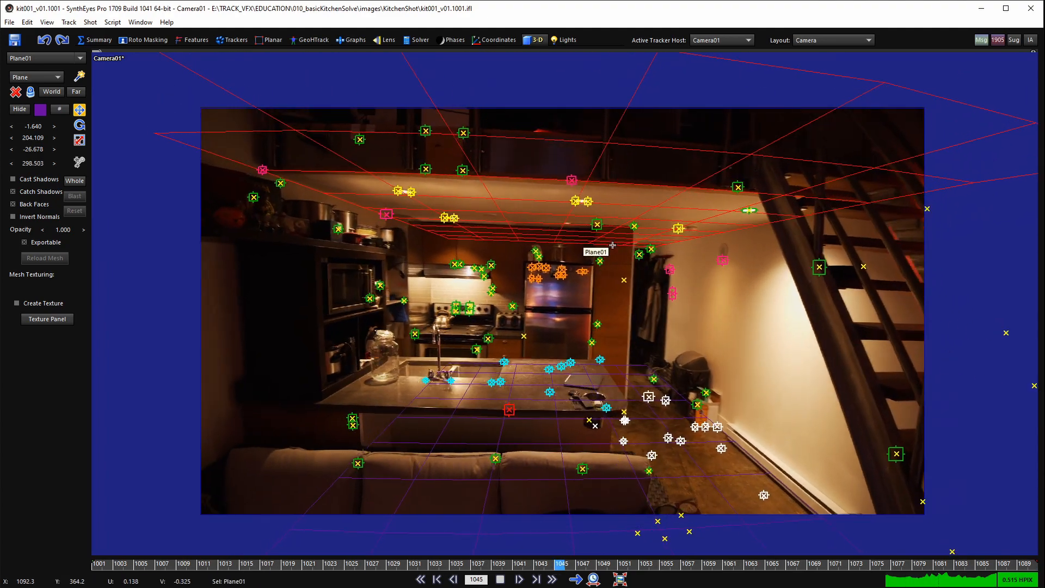
pyautogui.press('space')
pyautogui.scroll(-2, 607, 121)
pyautogui.moveTo(574, 180); pyautogui.dragTo(554, 198, button='middle')
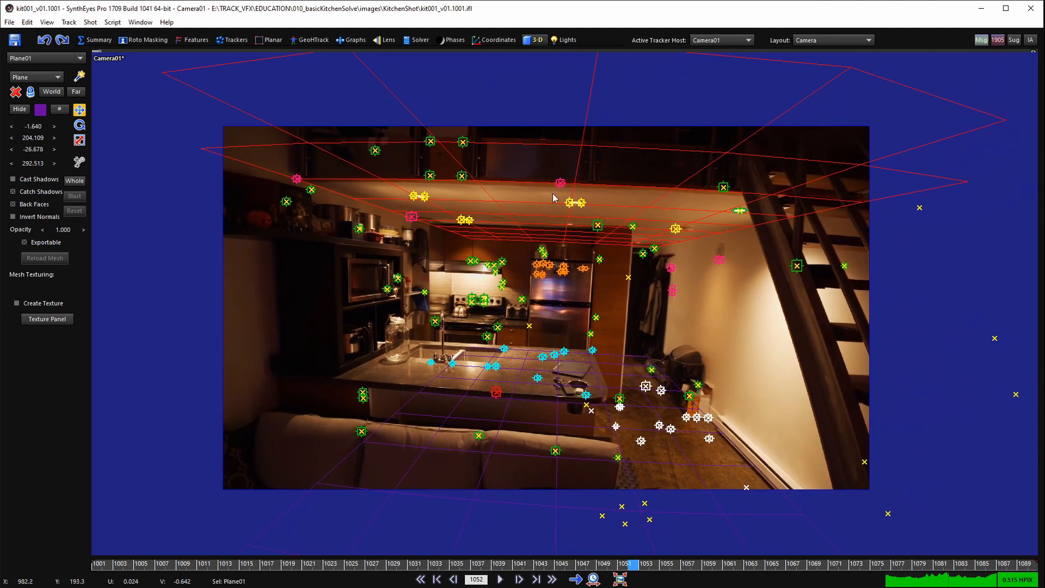
# - Show the scene in the Perspective view and set the solver's World Size to 794
pyautogui.press('8')
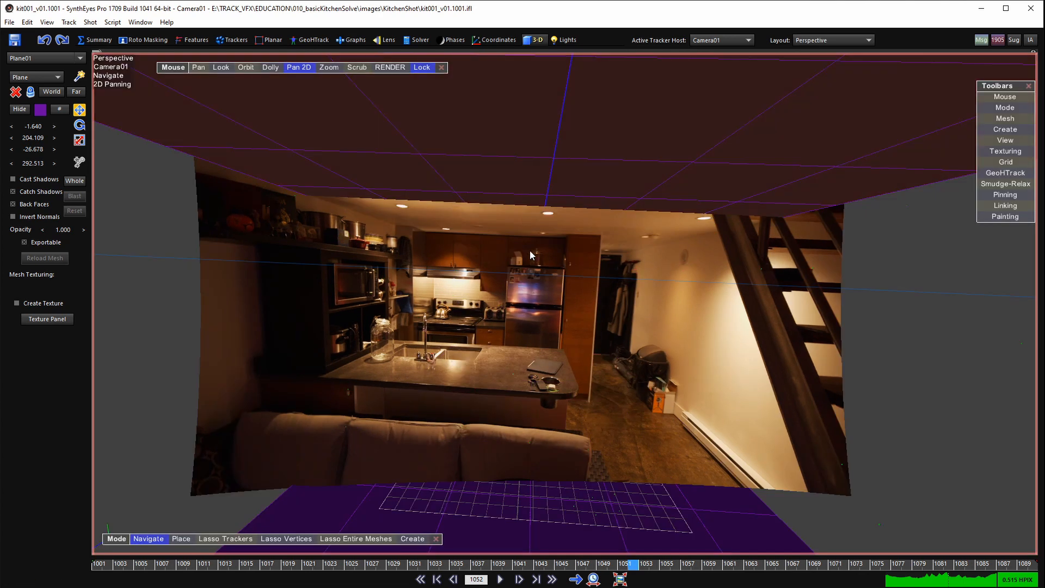
pyautogui.scroll(3, 520, 308)
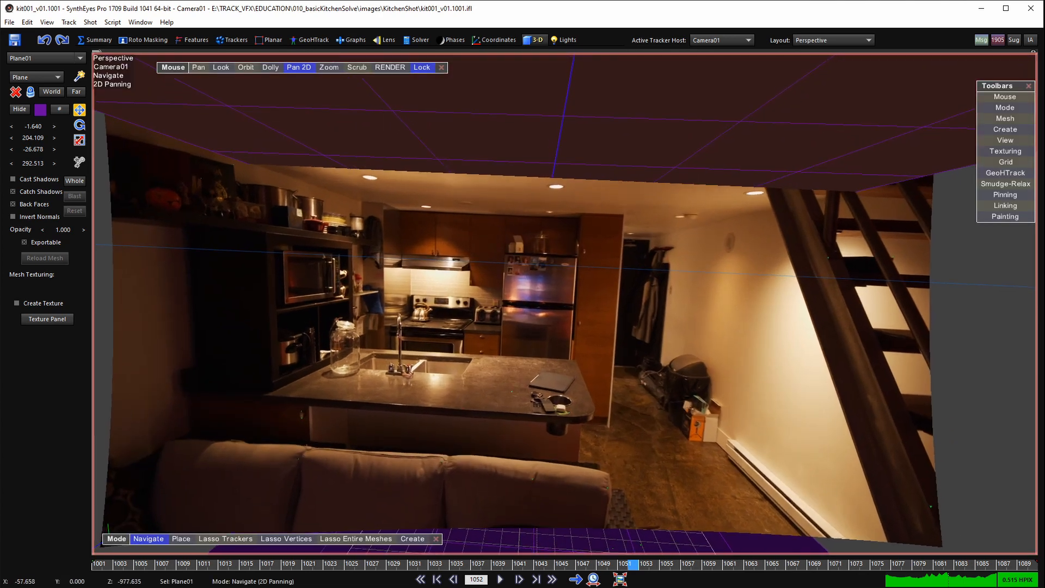
pyautogui.moveTo(256, 482); pyautogui.dragTo(358, 423, button='middle')
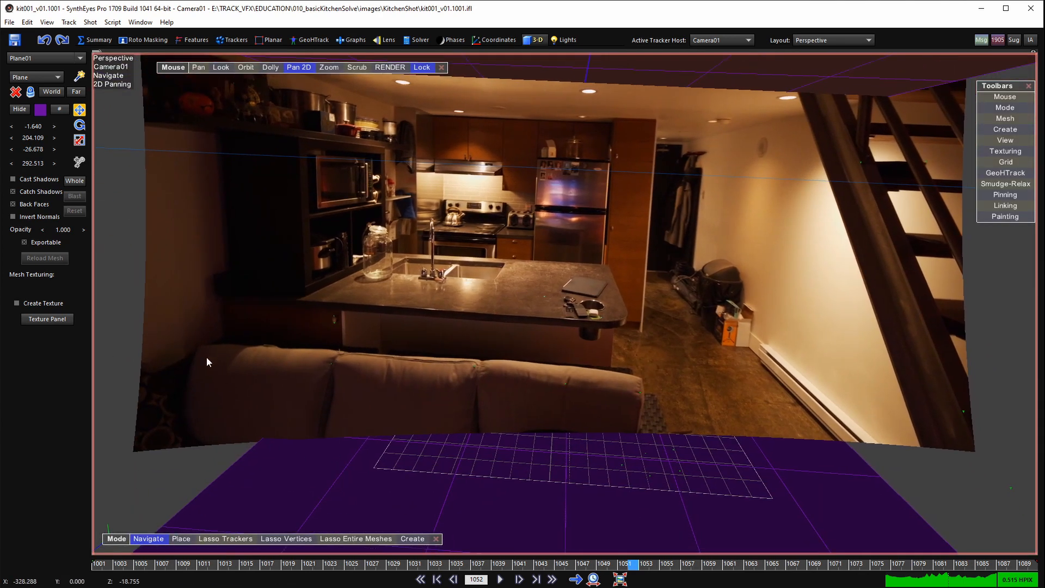
pyautogui.scroll(-4, 523, 461)
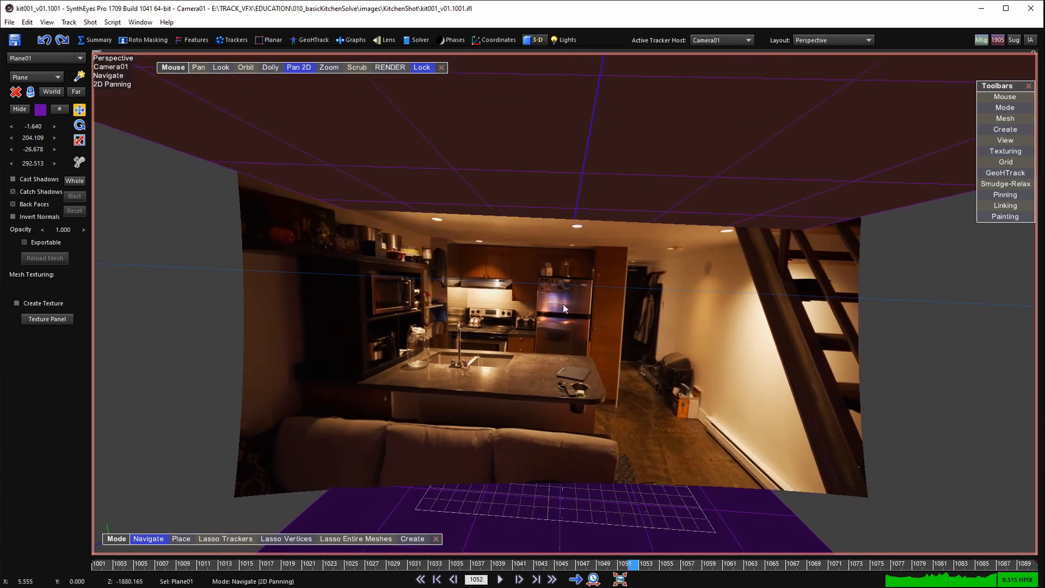
pyautogui.click(408, 41)
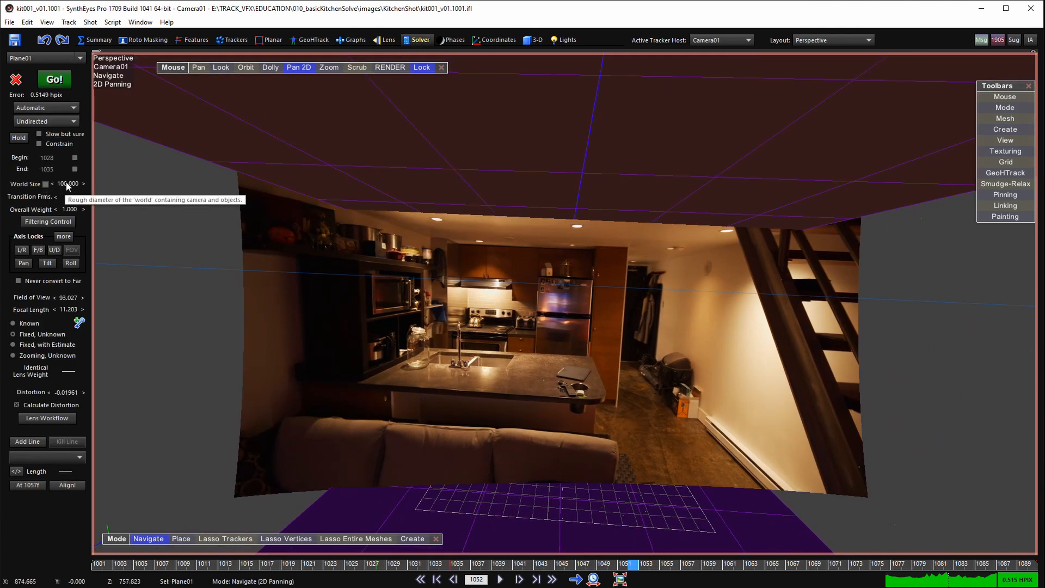
pyautogui.moveTo(67, 183); pyautogui.dragTo(325, 183)
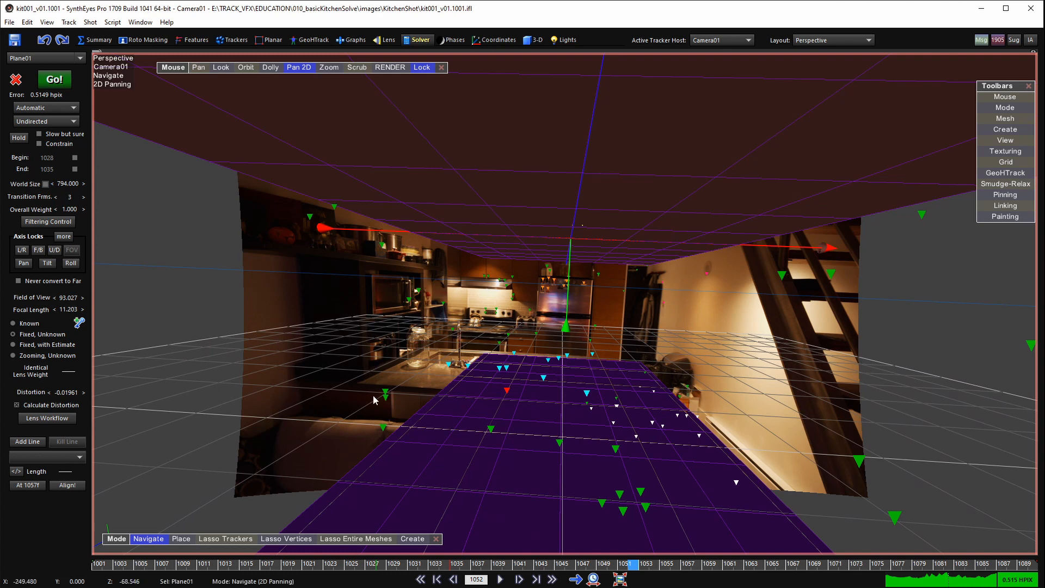
# - Display the floor and ceiling planes as wireframes, hide the ground grid, and go to frame 1036
pyautogui.scroll(2, 683, 412)
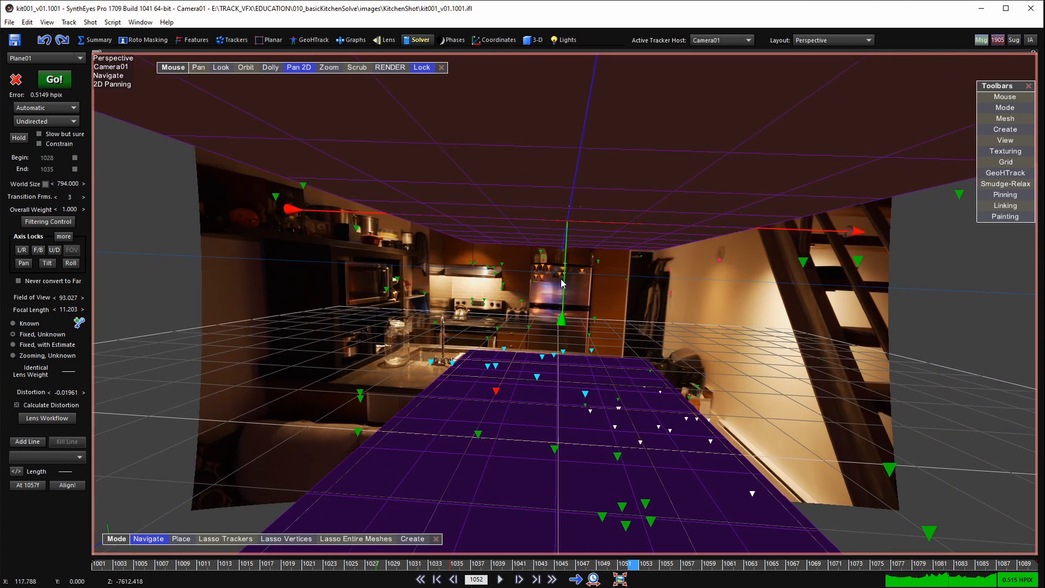
pyautogui.moveTo(519, 254); pyautogui.dragTo(748, 170)
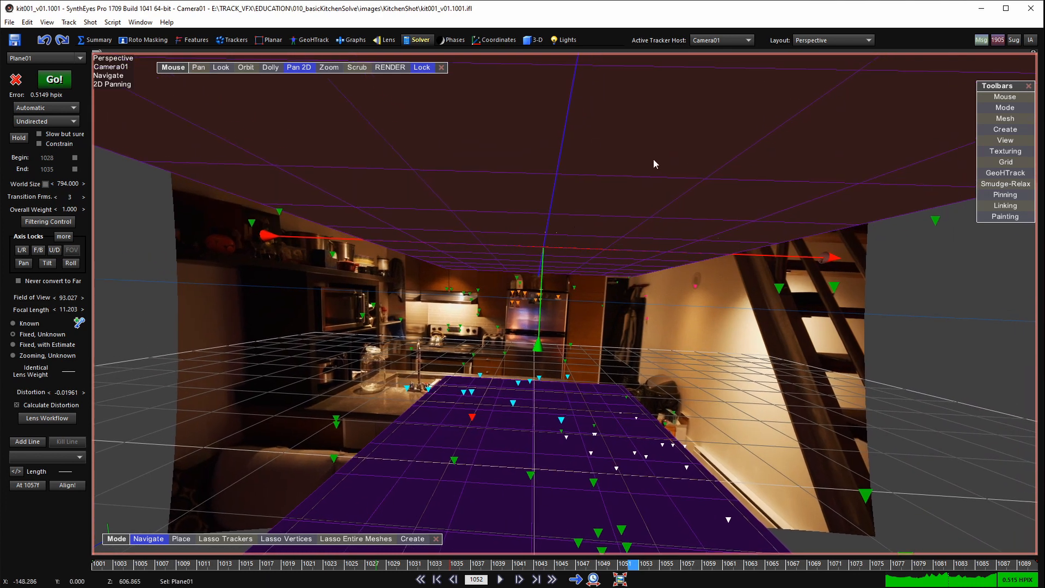
pyautogui.scroll(-3, 653, 159)
pyautogui.scroll(3, 584, 202)
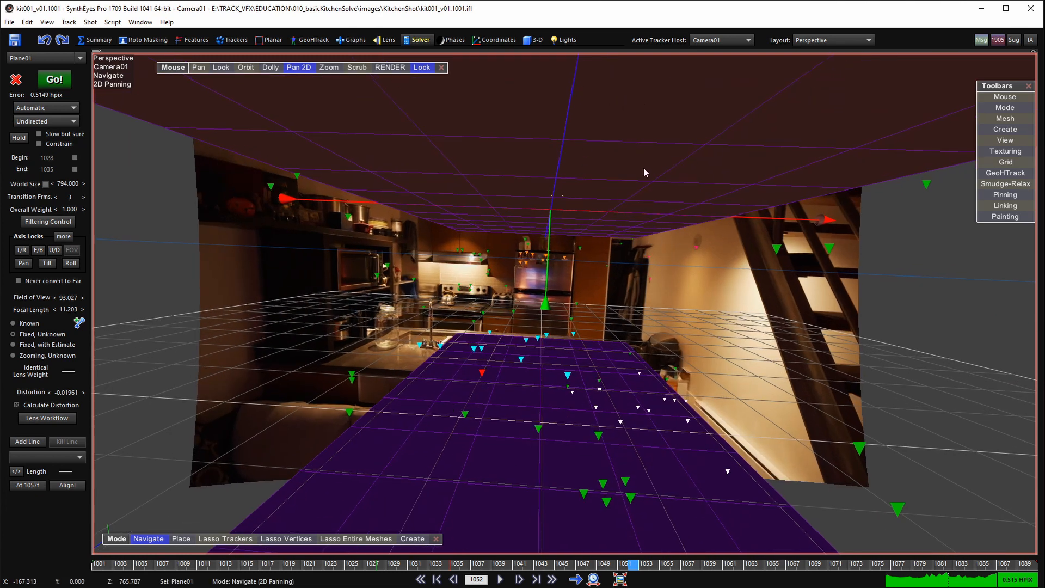
pyautogui.press('Delete')
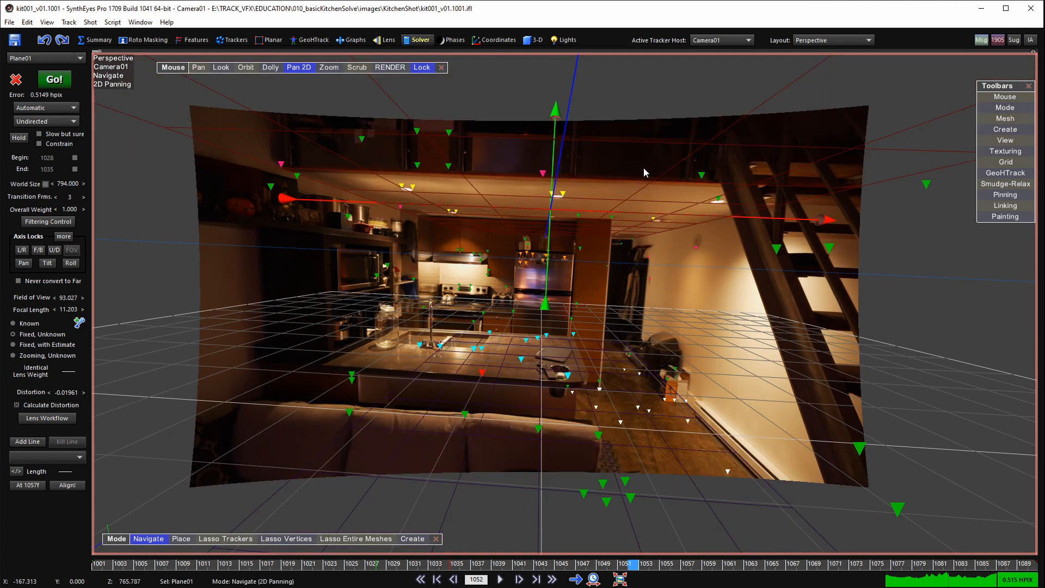
pyautogui.scroll(1, 545, 326)
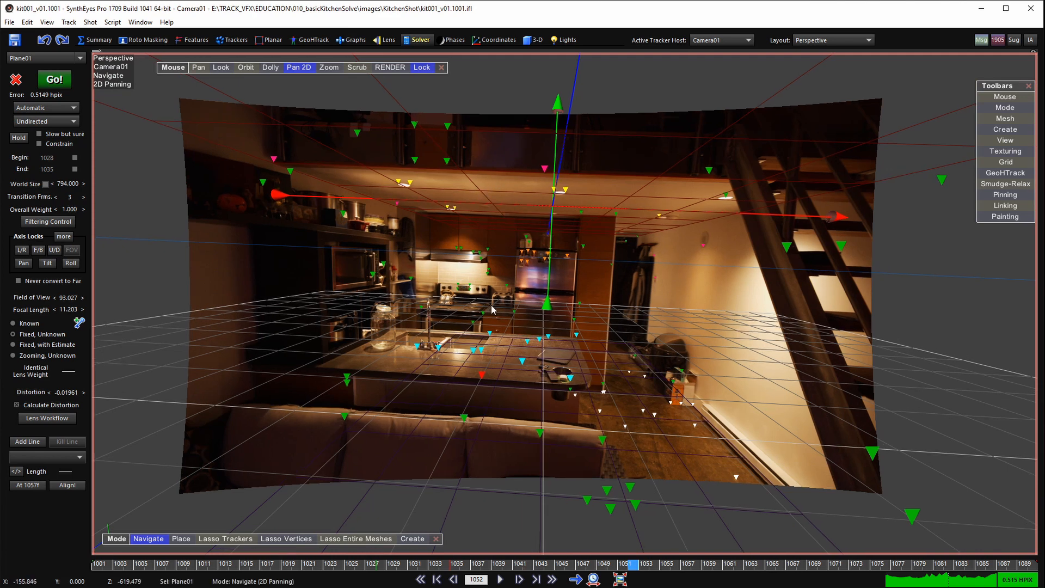
pyautogui.scroll(1, 651, 344)
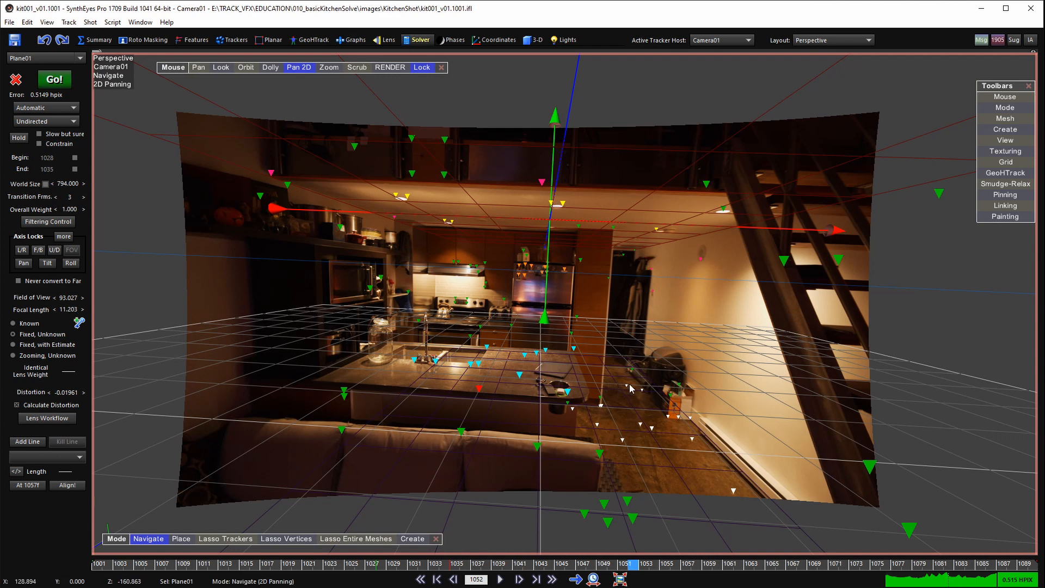
pyautogui.press('g')
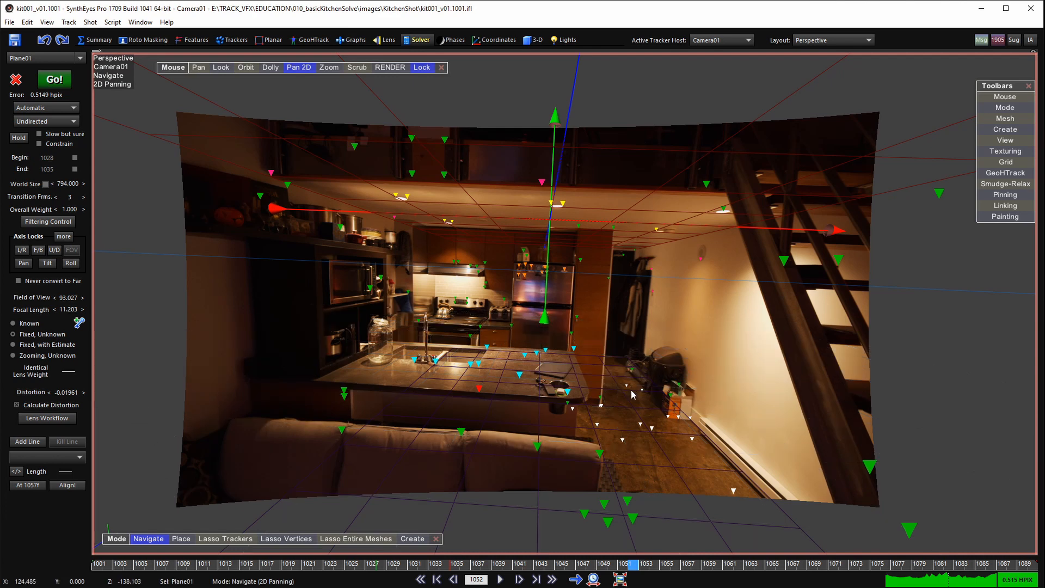
pyautogui.scroll(3, 465, 322)
pyautogui.moveTo(465, 322); pyautogui.dragTo(455, 317, button='middle')
pyautogui.scroll(-2, 455, 317)
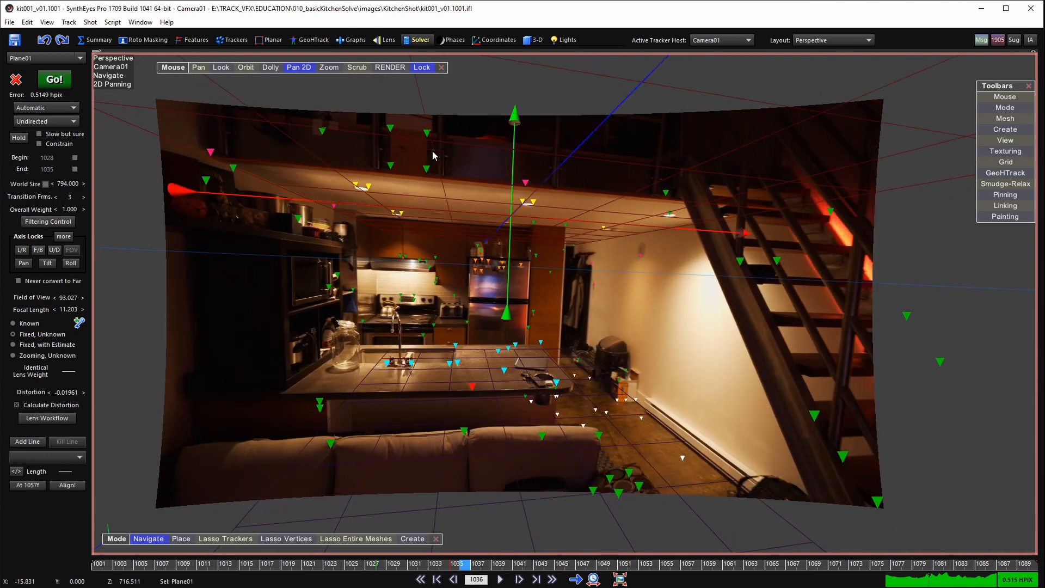
pyautogui.scroll(-3, 411, 178)
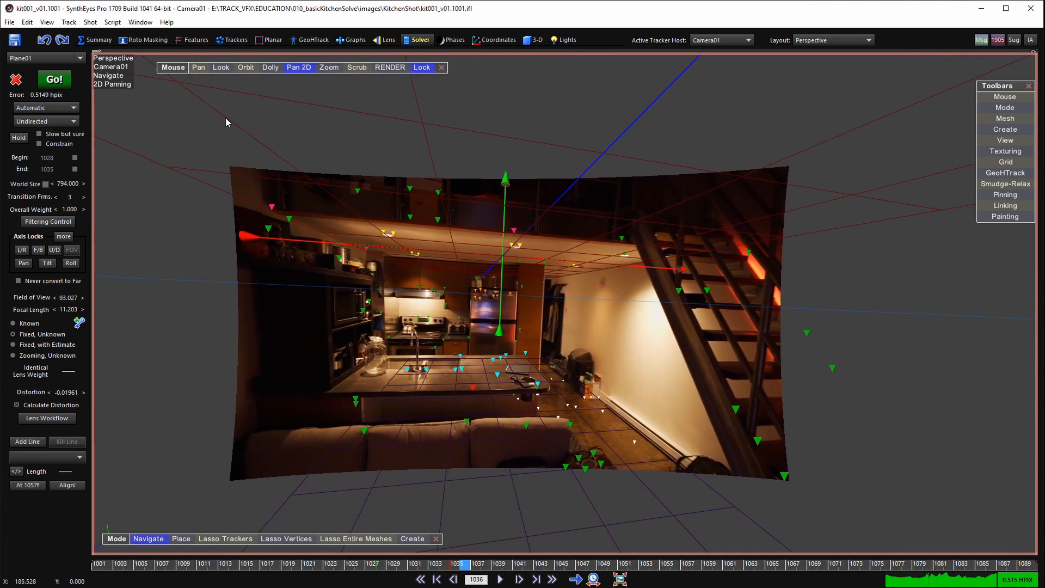
# - Move the Toolbars palette inward and display the Mesh toolbar in the Perspective view
pyautogui.moveTo(1002, 86); pyautogui.dragTo(888, 99)
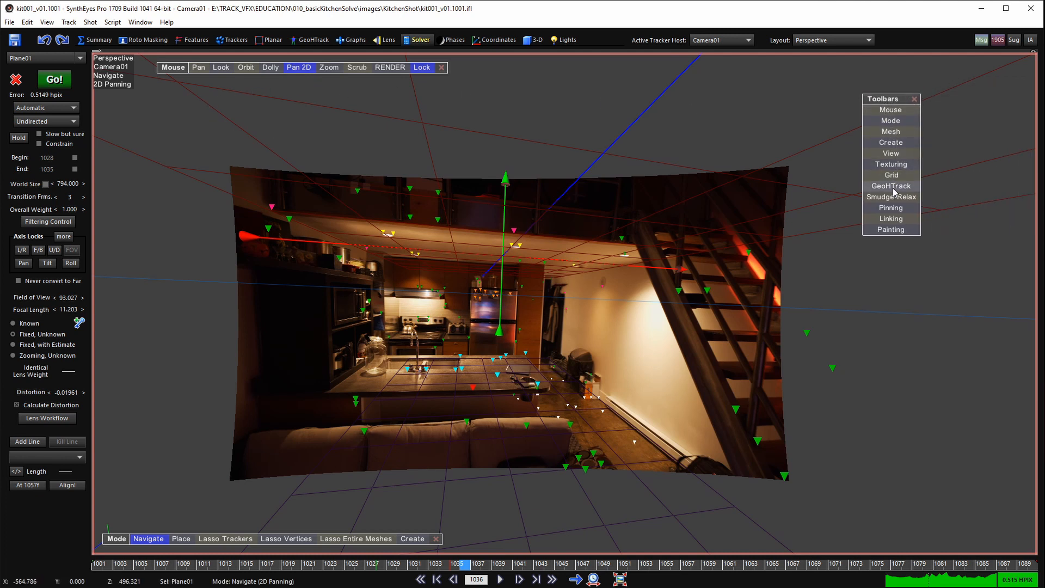
pyautogui.click(891, 131)
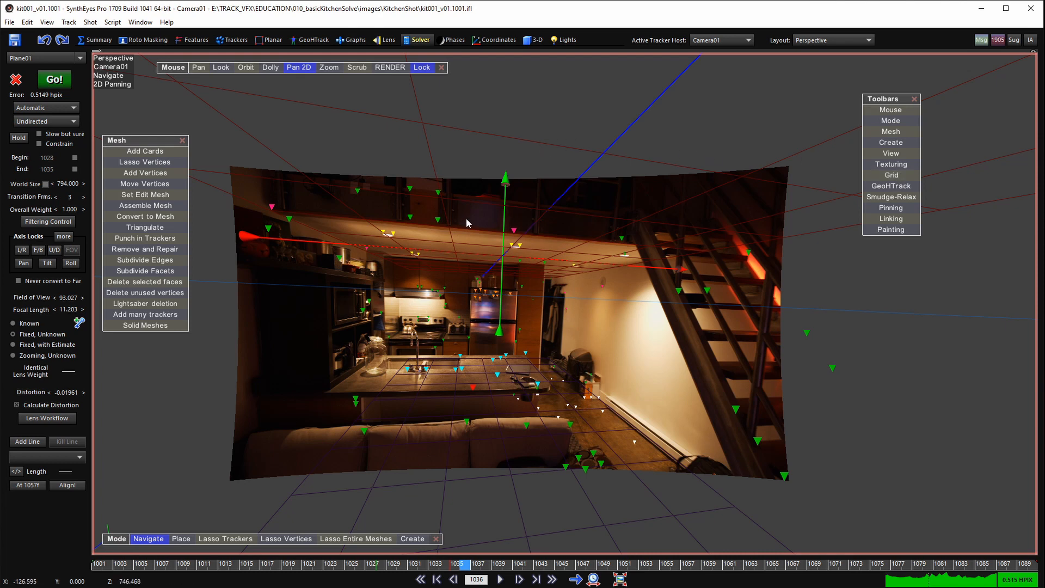
pyautogui.click(183, 140)
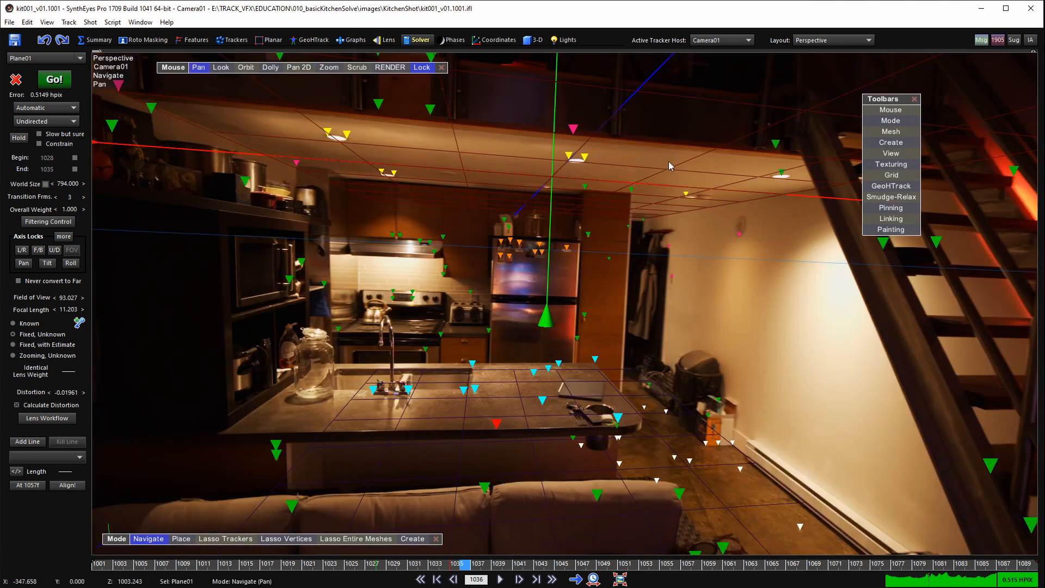
pyautogui.scroll(-5, 592, 234)
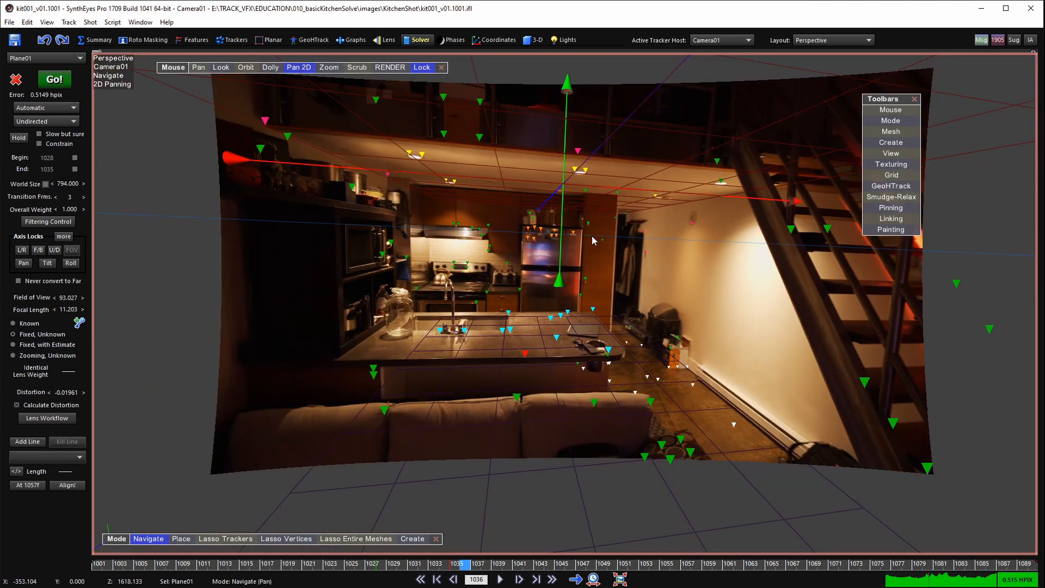
pyautogui.rightClick(676, 212)
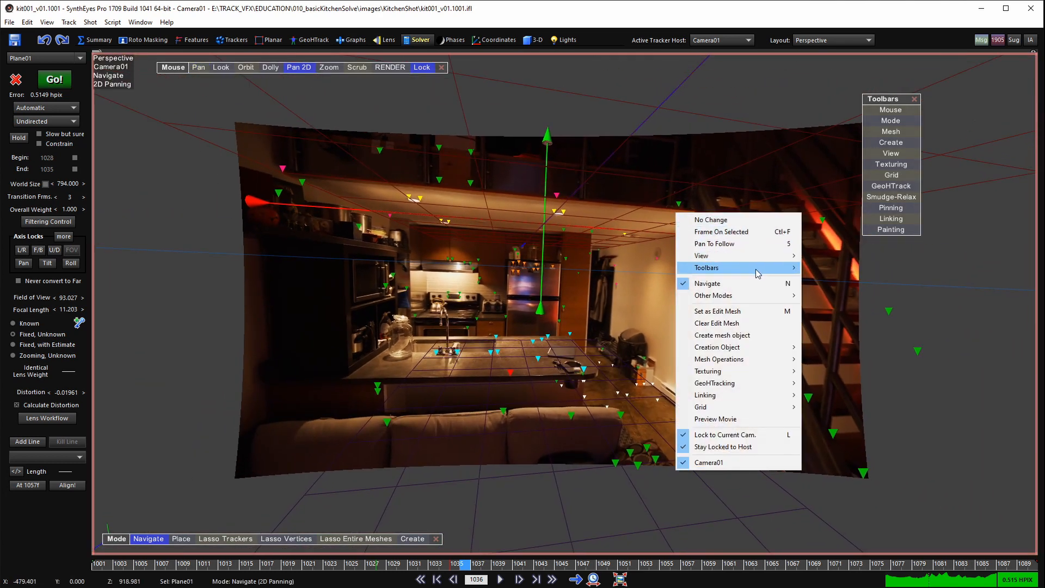
pyautogui.moveTo(760, 273)
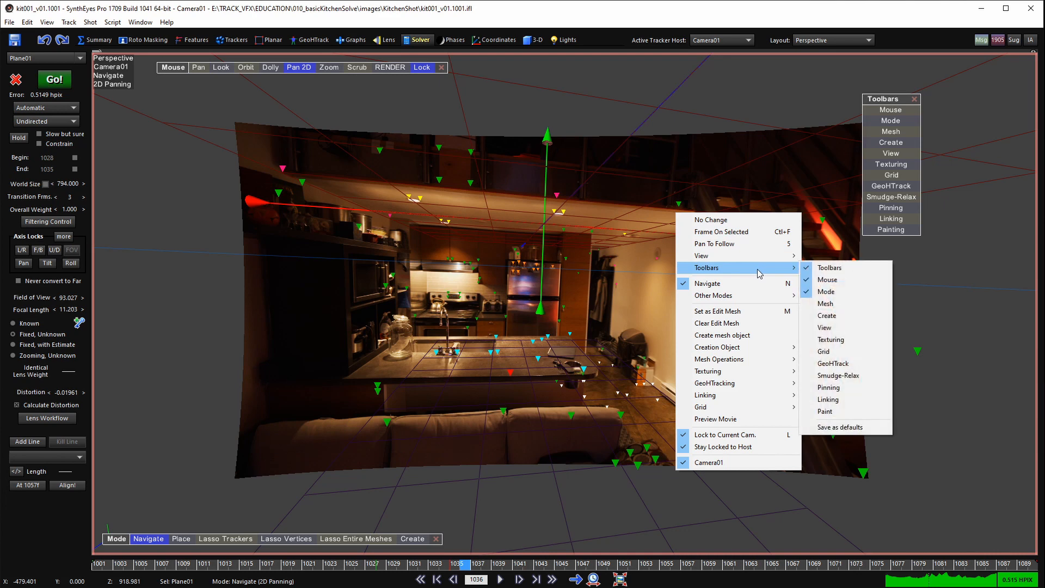
pyautogui.click(836, 306)
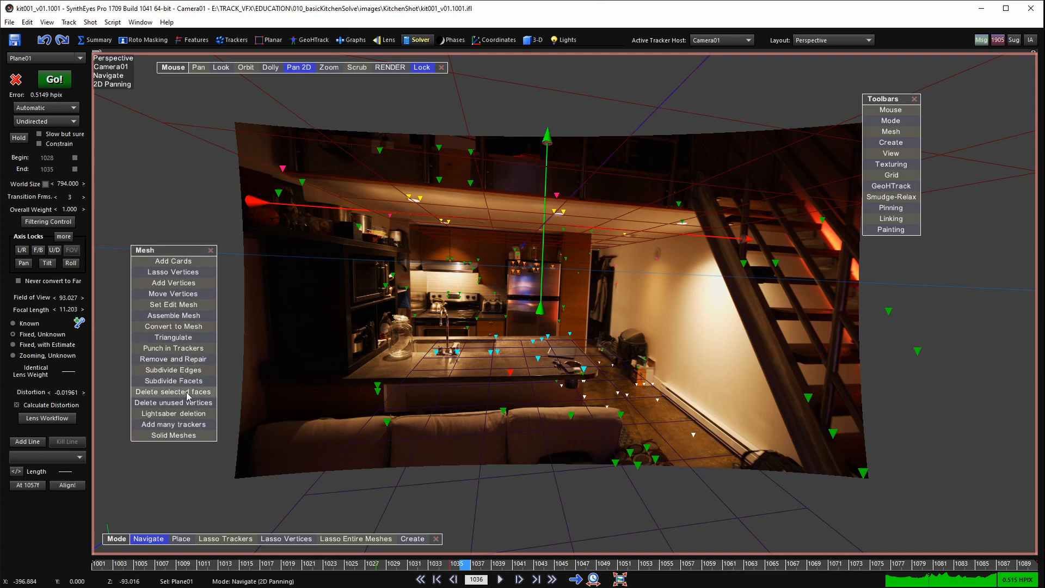
# - Cut away the ceiling plane's section in front of the ceiling edge by lassoing it with Lightsaber deletion
pyautogui.click(183, 415)
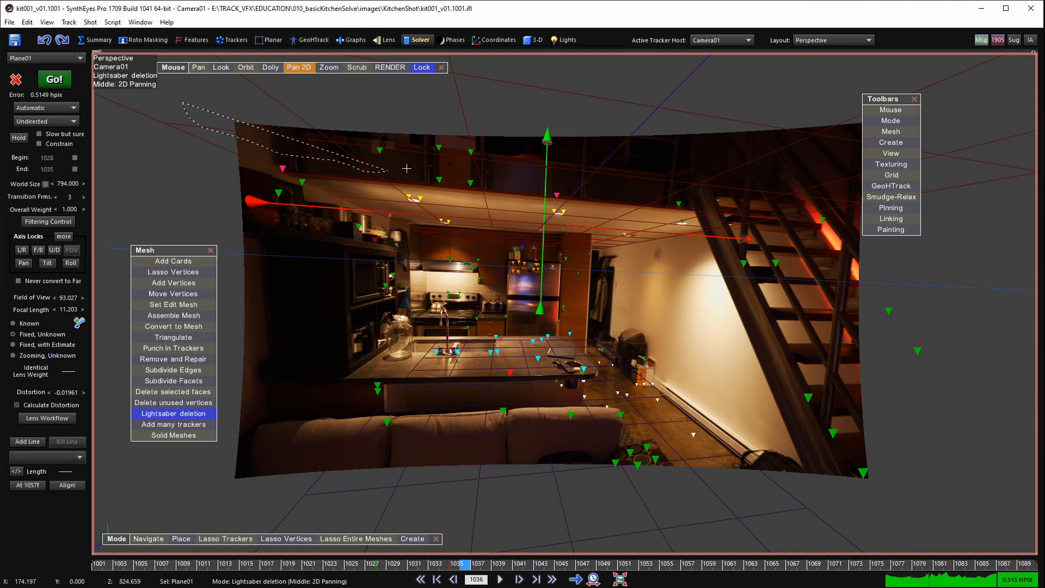
pyautogui.moveTo(406, 168)
pyautogui.mouseDown()
pyautogui.moveTo(564, 136)
pyautogui.moveTo(584, 108)
pyautogui.mouseUp()
pyautogui.scroll(-5, 547, 176)
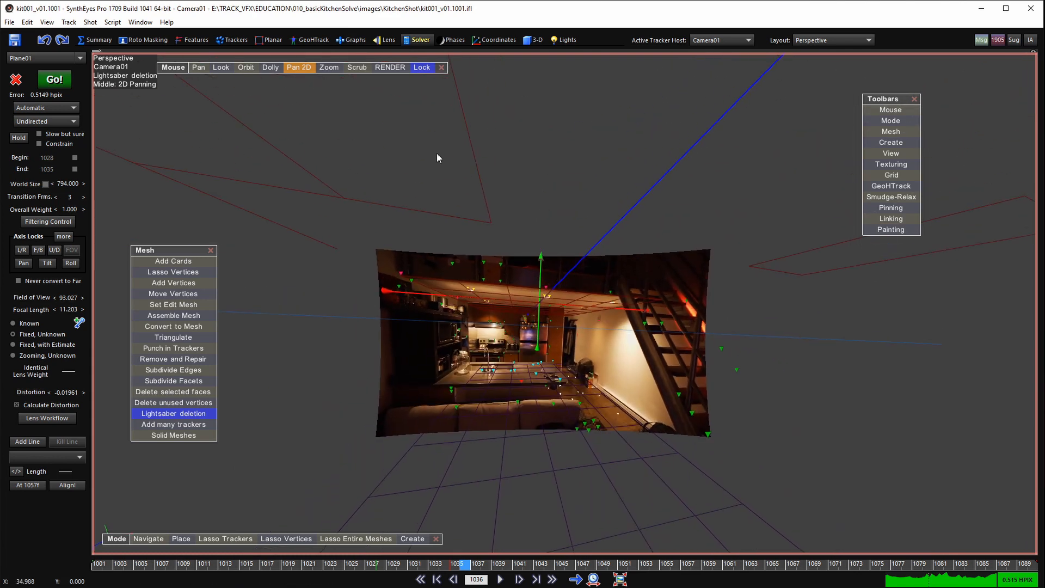
pyautogui.scroll(5, 479, 280)
pyautogui.scroll(-1, 424, 235)
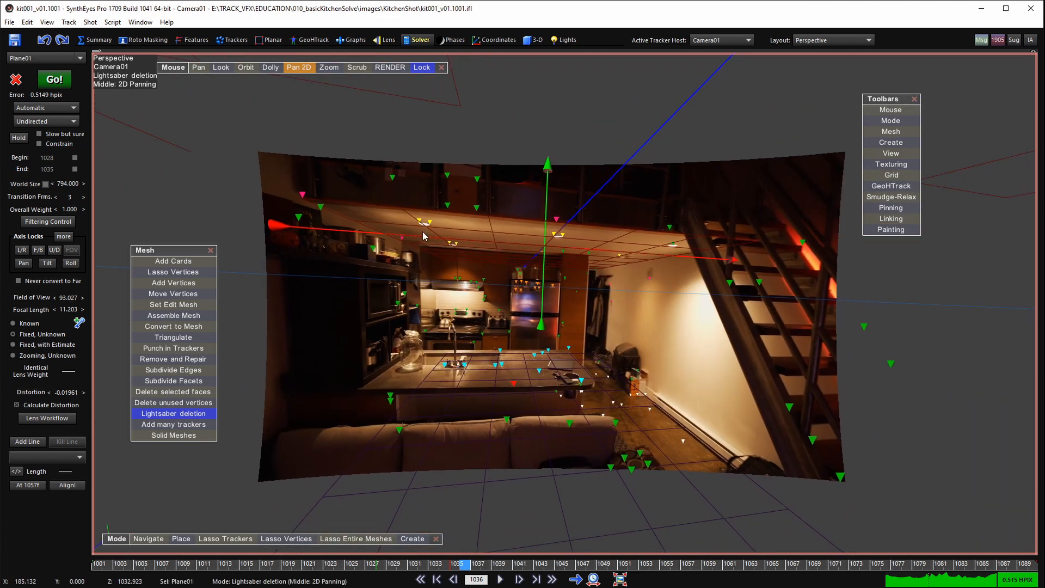
# - Set the Perspective view's mouse mode to Orbit for viewing the trimmed ceiling plane
pyautogui.click(245, 67)
pyautogui.scroll(4, 251, 69)
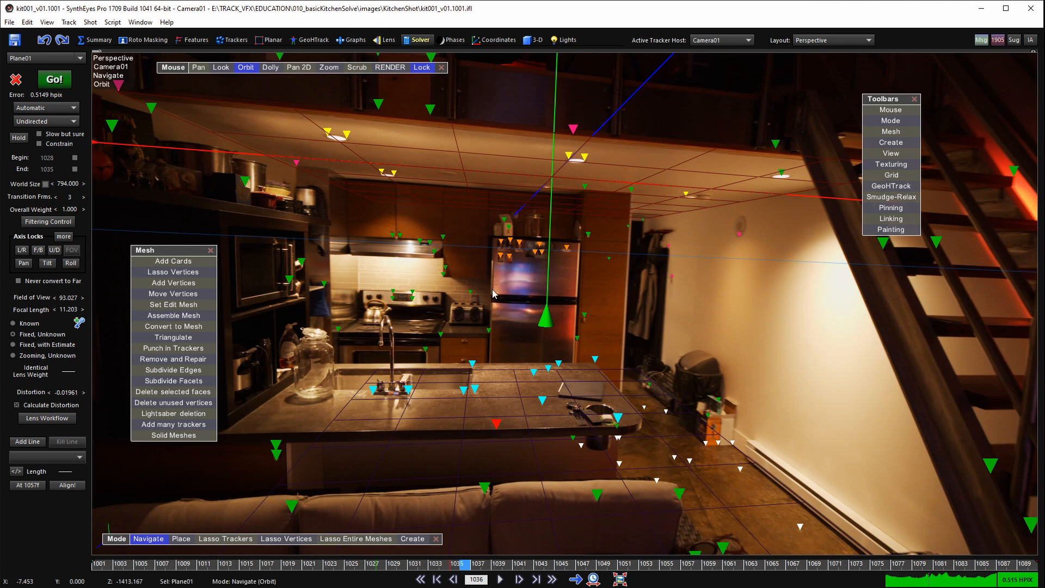
# - Examine the solved trackers, ceiling mesh and camera from several angles in the perspective view
pyautogui.keyDown('alt'); pyautogui.moveTo(497, 277); pyautogui.dragTo(675, 316); pyautogui.keyUp('alt')
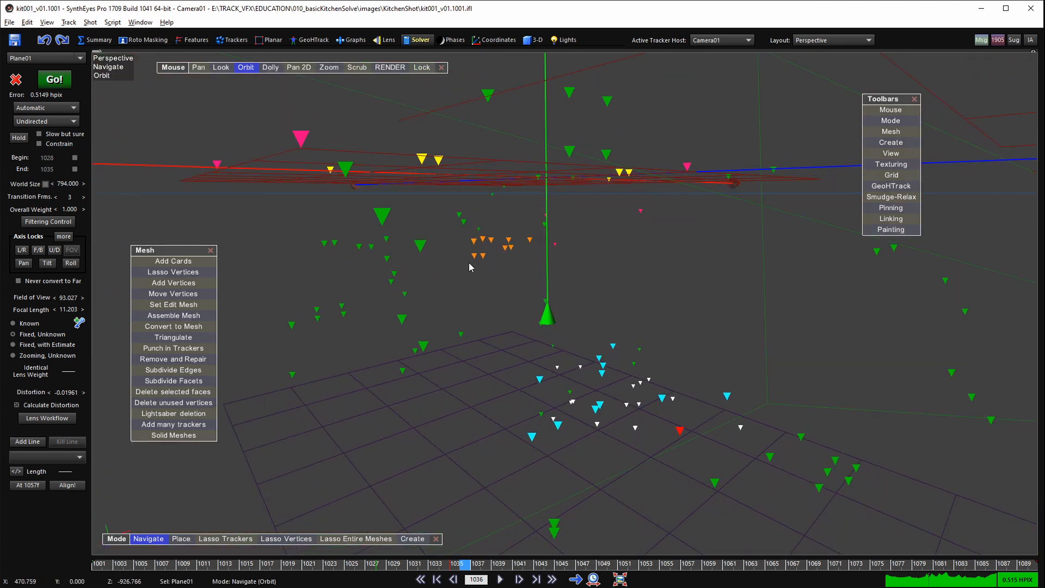
pyautogui.keyDown('alt'); pyautogui.moveTo(468, 263); pyautogui.dragTo(457, 344, button='right'); pyautogui.keyUp('alt')
pyautogui.keyDown('alt'); pyautogui.moveTo(458, 344); pyautogui.dragTo(464, 312); pyautogui.keyUp('alt')
pyautogui.keyDown('alt'); pyautogui.moveTo(432, 302); pyautogui.dragTo(528, 251, button='right'); pyautogui.keyUp('alt')
pyautogui.keyDown('alt'); pyautogui.moveTo(528, 250); pyautogui.dragTo(595, 276); pyautogui.keyUp('alt')
pyautogui.keyDown('alt'); pyautogui.moveTo(476, 288); pyautogui.dragTo(475, 288, button='middle'); pyautogui.keyUp('alt')
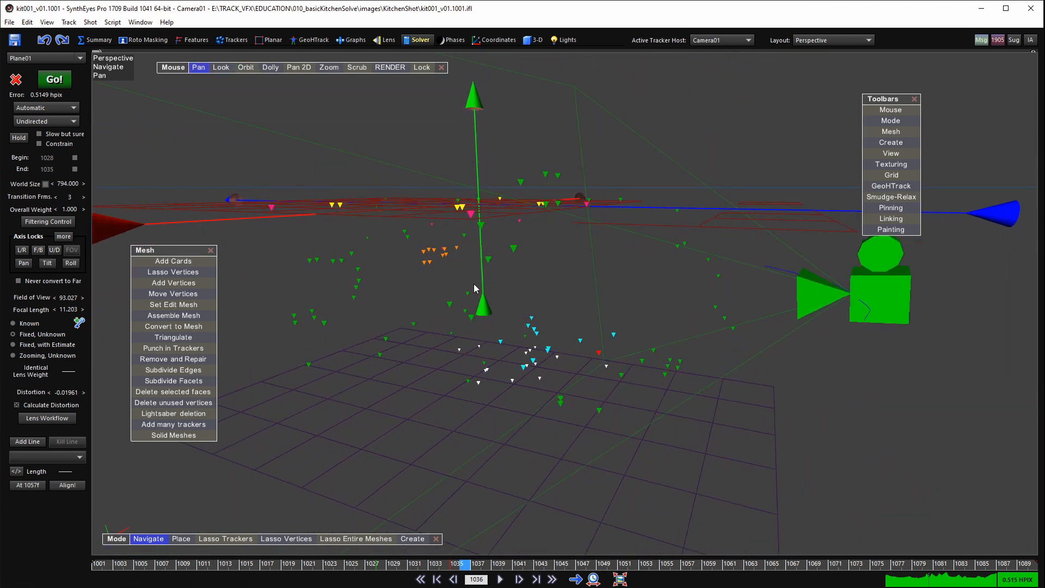
# - Review the Perspective page of the preferences, including the Maya-style navigation options, and accept the dialog
pyautogui.click(27, 21)
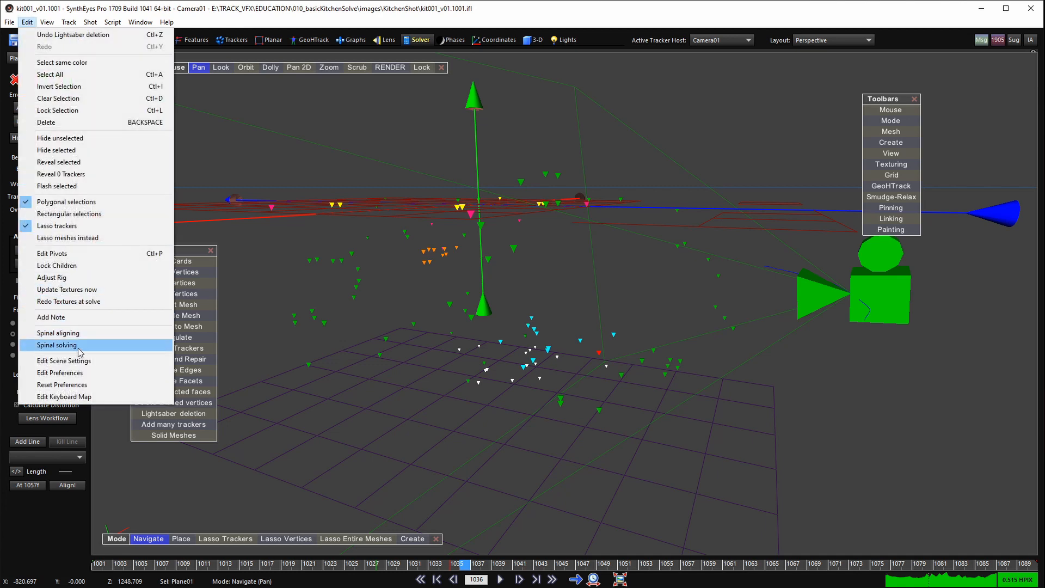
pyautogui.click(60, 373)
pyautogui.click(395, 223)
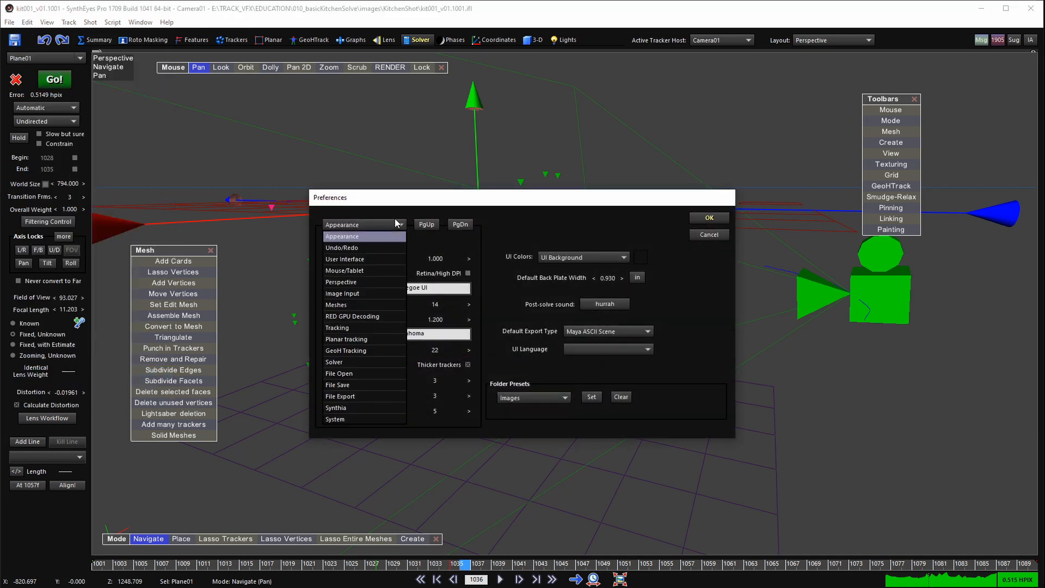
pyautogui.click(356, 279)
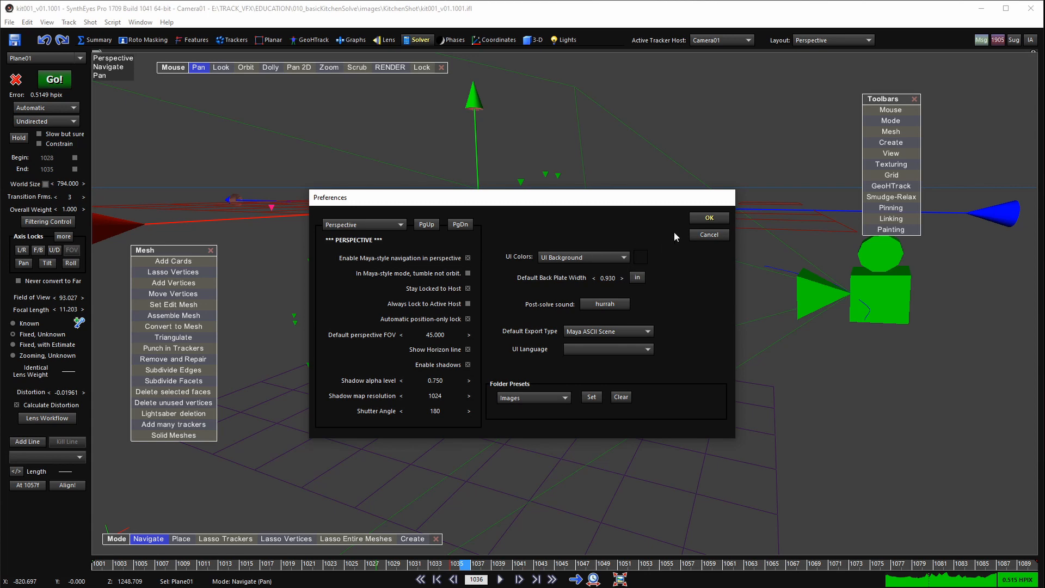
pyautogui.click(708, 219)
# - Delete the leftover faces detached from the ceiling plane with Lightsaber deletion and check the mesh from other angles
pyautogui.keyDown('alt'); pyautogui.moveTo(525, 236); pyautogui.dragTo(589, 214); pyautogui.keyUp('alt')
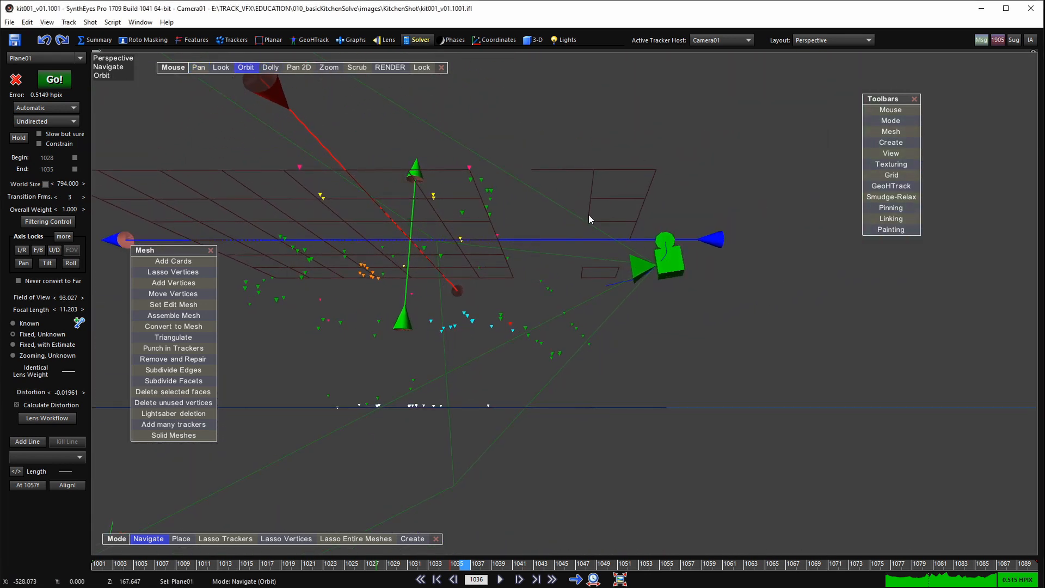
pyautogui.click(174, 413)
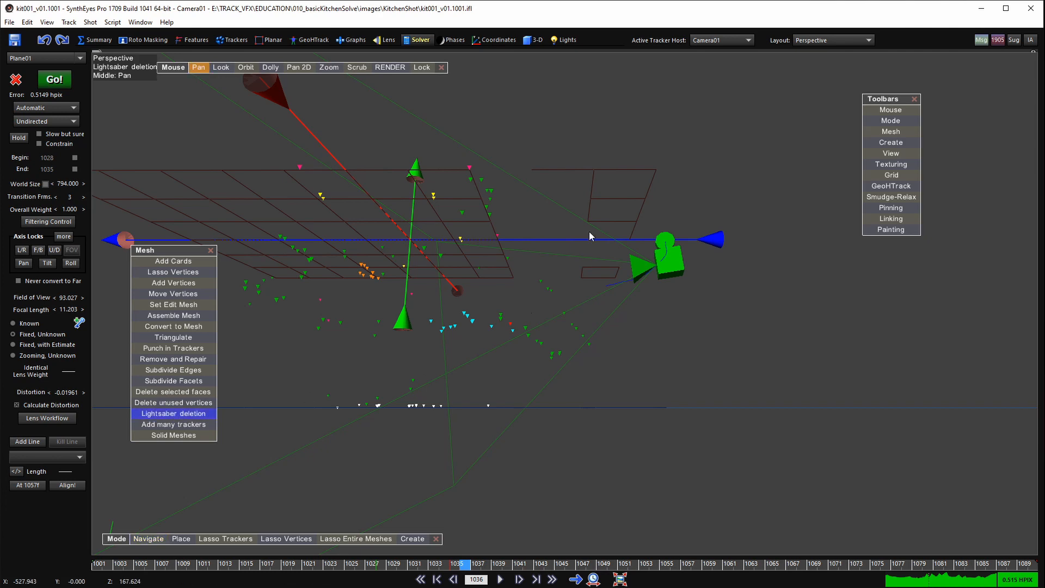
pyautogui.moveTo(540, 125)
pyautogui.mouseDown()
pyautogui.moveTo(561, 260)
pyautogui.moveTo(728, 110)
pyautogui.moveTo(716, 106)
pyautogui.mouseUp()
pyautogui.moveTo(492, 190)
pyautogui.keyDown('alt'); pyautogui.mouseDown()
pyautogui.moveTo(184, 357)
pyautogui.moveTo(522, 228)
pyautogui.mouseUp(); pyautogui.keyUp('alt')
pyautogui.keyDown('alt'); pyautogui.moveTo(523, 229); pyautogui.dragTo(694, 179, button='middle'); pyautogui.keyUp('alt')
pyautogui.keyDown('alt'); pyautogui.moveTo(694, 179); pyautogui.dragTo(523, 256); pyautogui.keyUp('alt')
# - Play the shot through the camera view to check how the ceiling mesh sticks to the footage
pyautogui.press('5')
pyautogui.scroll(3, 501, 291)
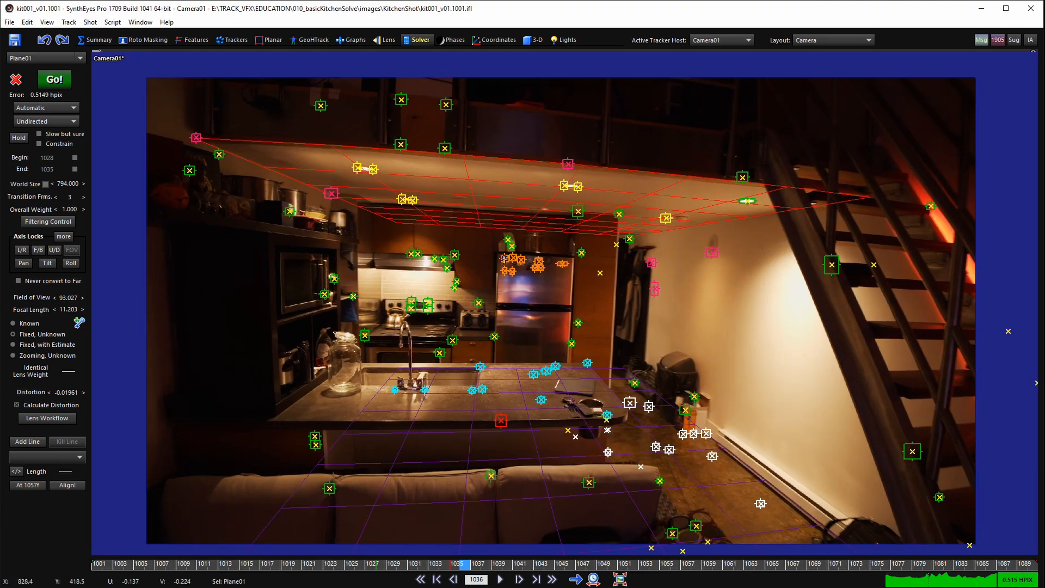
pyautogui.moveTo(500, 291); pyautogui.dragTo(522, 279, button='middle')
pyautogui.press('space')
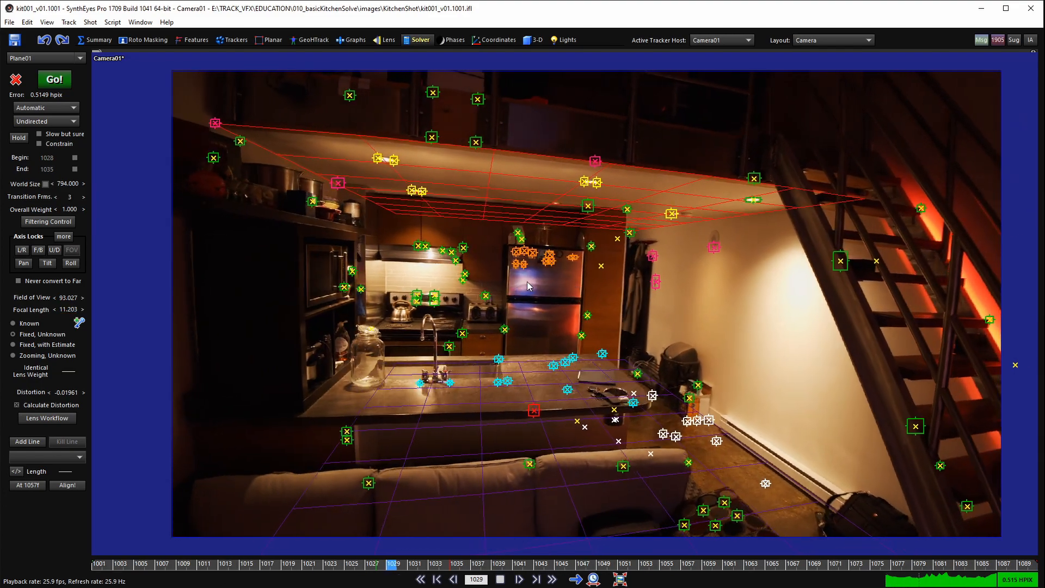
pyautogui.press('space')
pyautogui.scroll(-1, 711, 295)
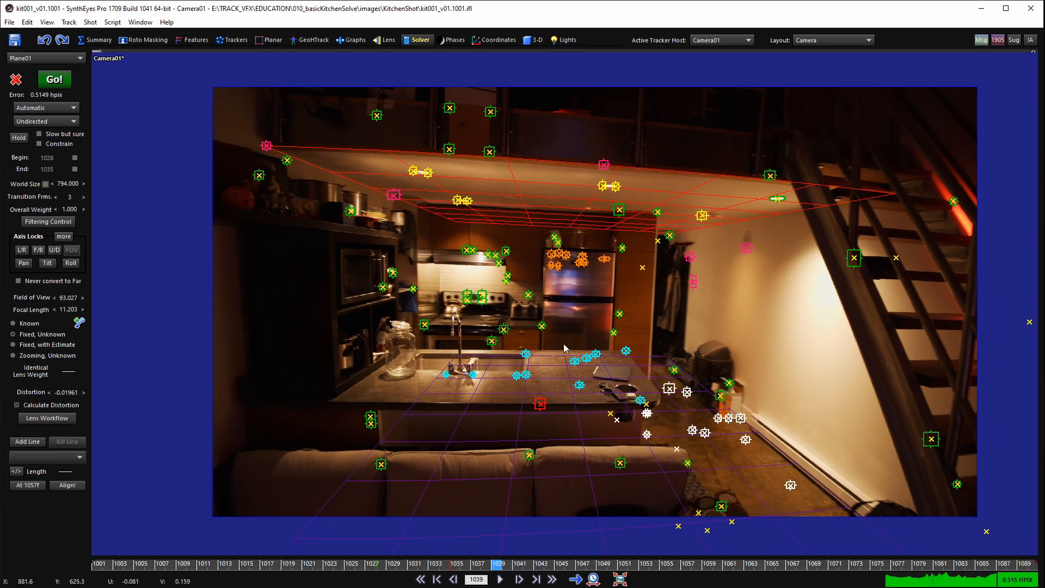
# - In the quad layout, draw a vertical wall plane about 384 by 202 in the Left view, spanning from ceiling to floor
pyautogui.press('q')
pyautogui.scroll(8, 387, 237)
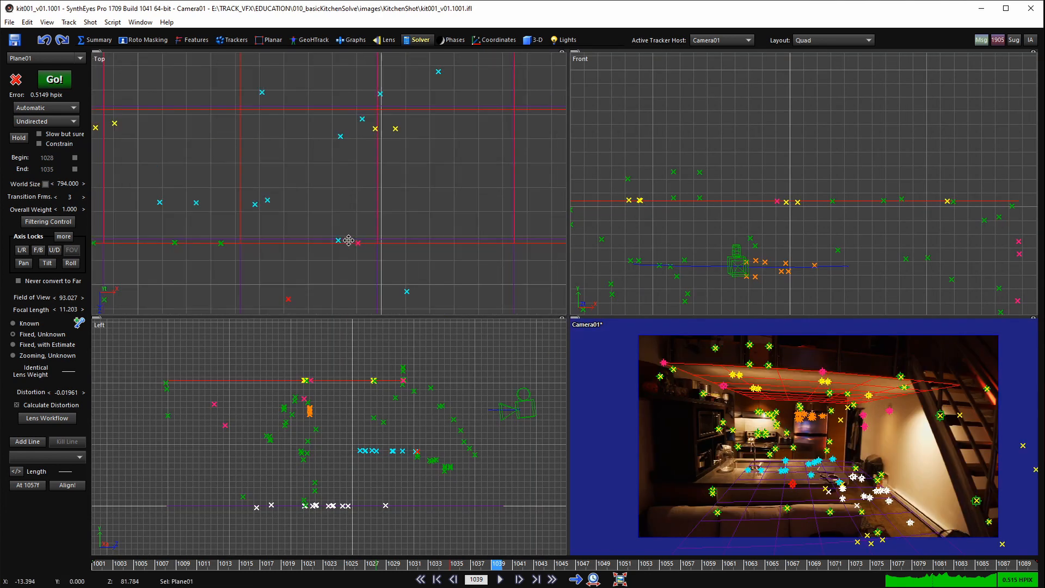
pyautogui.moveTo(349, 187); pyautogui.dragTo(342, 178, button='middle')
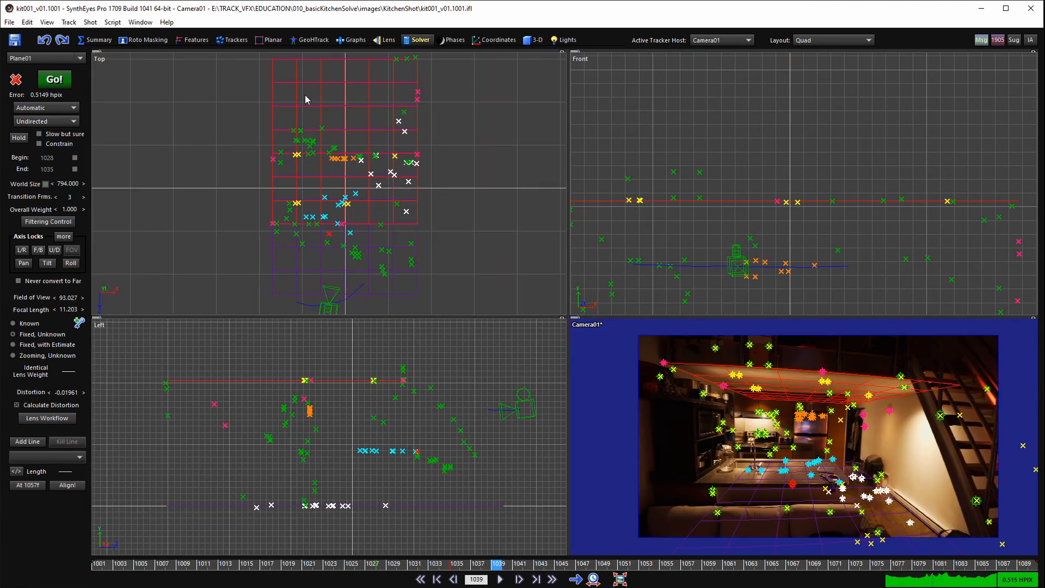
pyautogui.click(528, 39)
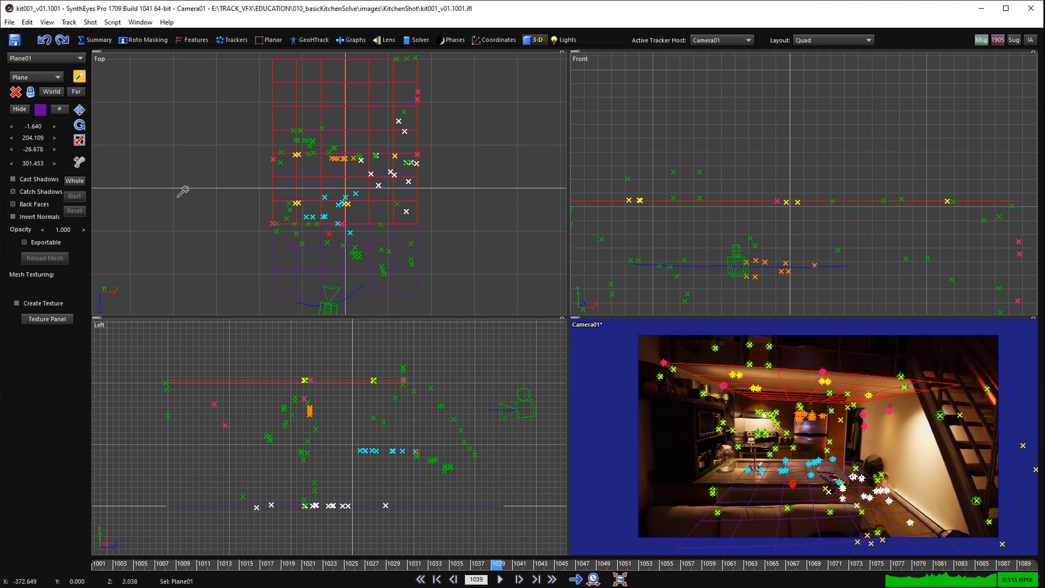
pyautogui.scroll(-3, 324, 419)
pyautogui.scroll(3, 294, 446)
pyautogui.moveTo(387, 449); pyautogui.dragTo(399, 430, button='middle')
pyautogui.scroll(2, 348, 405)
pyautogui.moveTo(349, 406); pyautogui.dragTo(303, 393, button='middle')
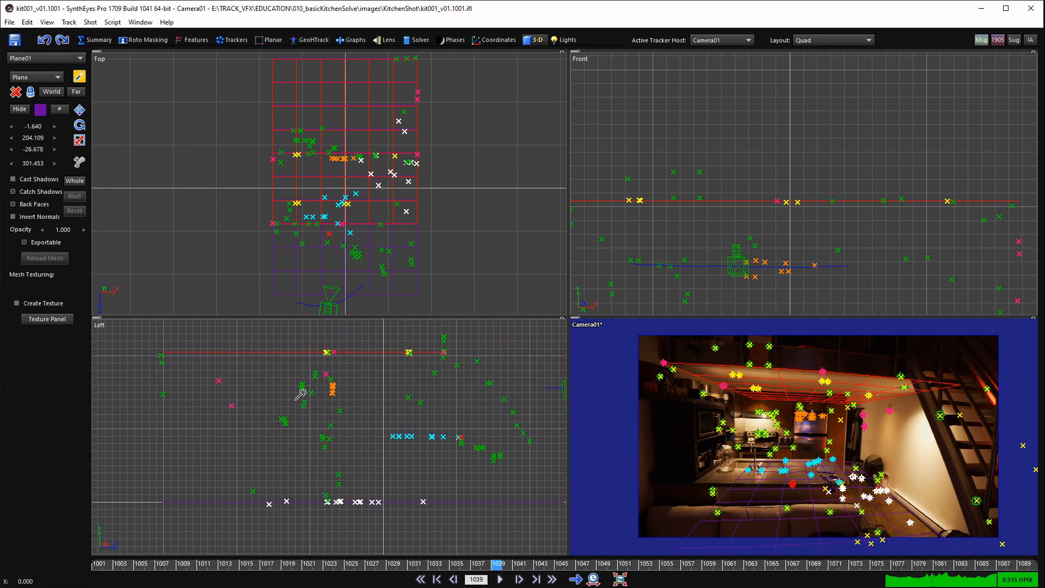
pyautogui.moveTo(161, 353); pyautogui.dragTo(437, 494)
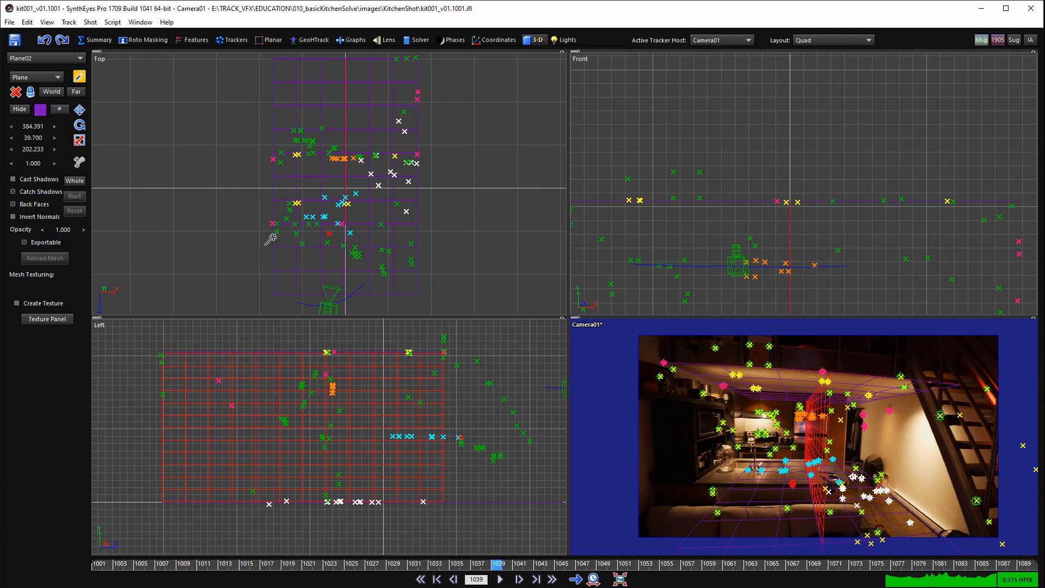
# - Move the new wall plane in the Top view onto the pink trackers of the room's left wall, at about X -170.3
pyautogui.scroll(-2, 315, 210)
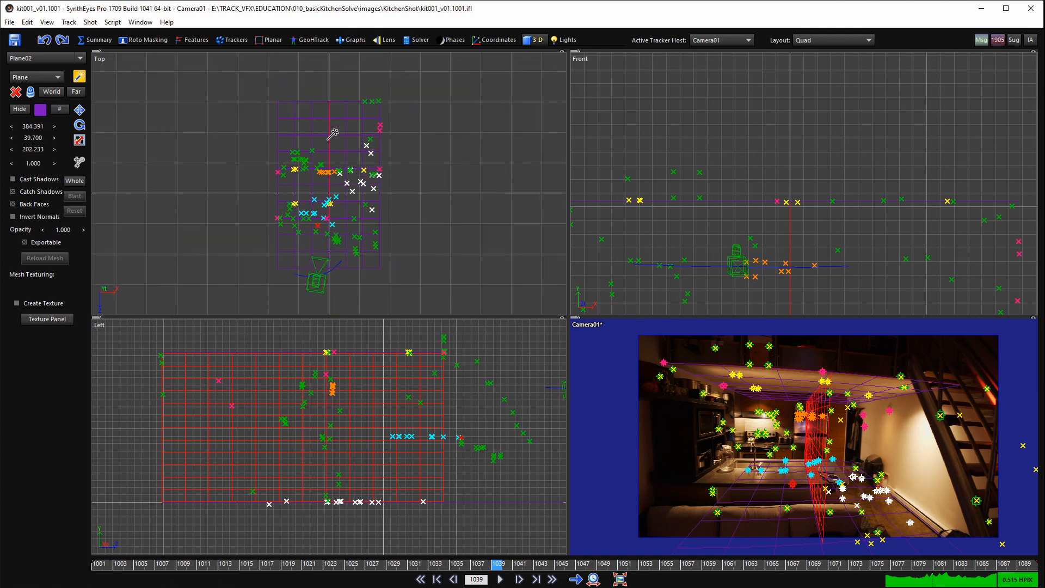
pyautogui.scroll(1, 355, 204)
pyautogui.scroll(3, 348, 199)
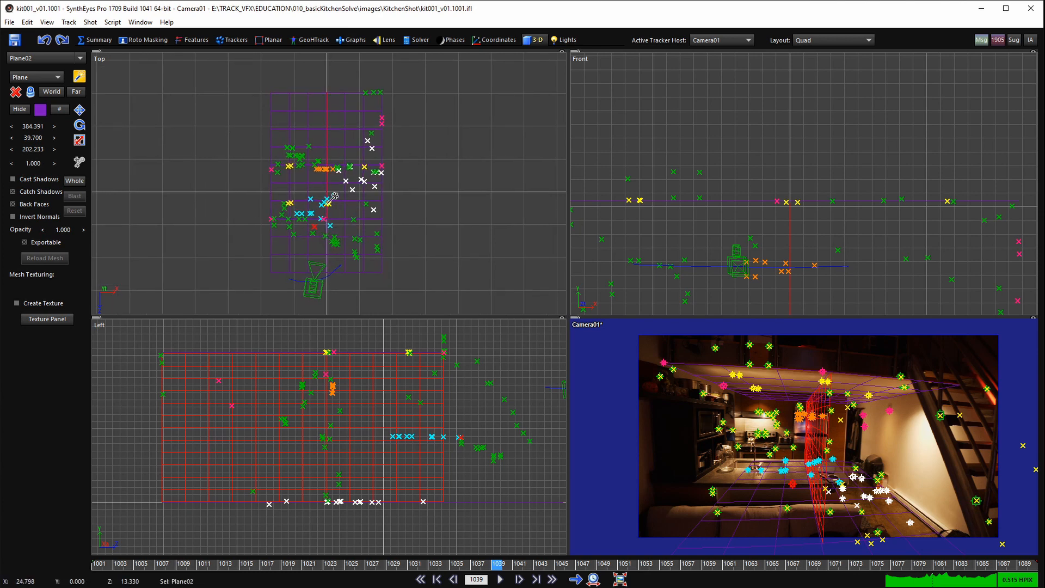
pyautogui.moveTo(325, 187); pyautogui.dragTo(313, 188, button='middle')
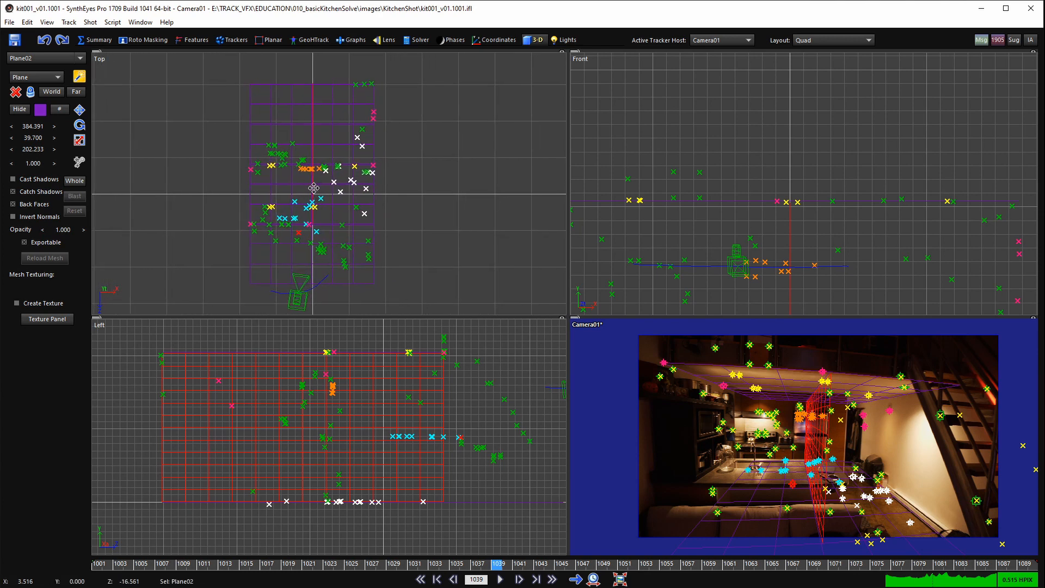
pyautogui.scroll(1, 315, 193)
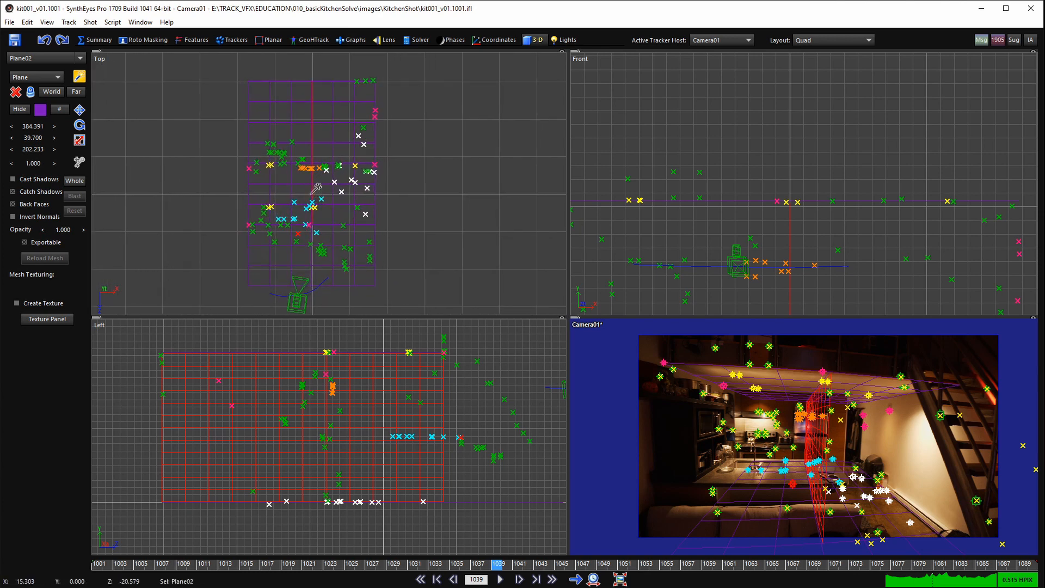
pyautogui.click(79, 77)
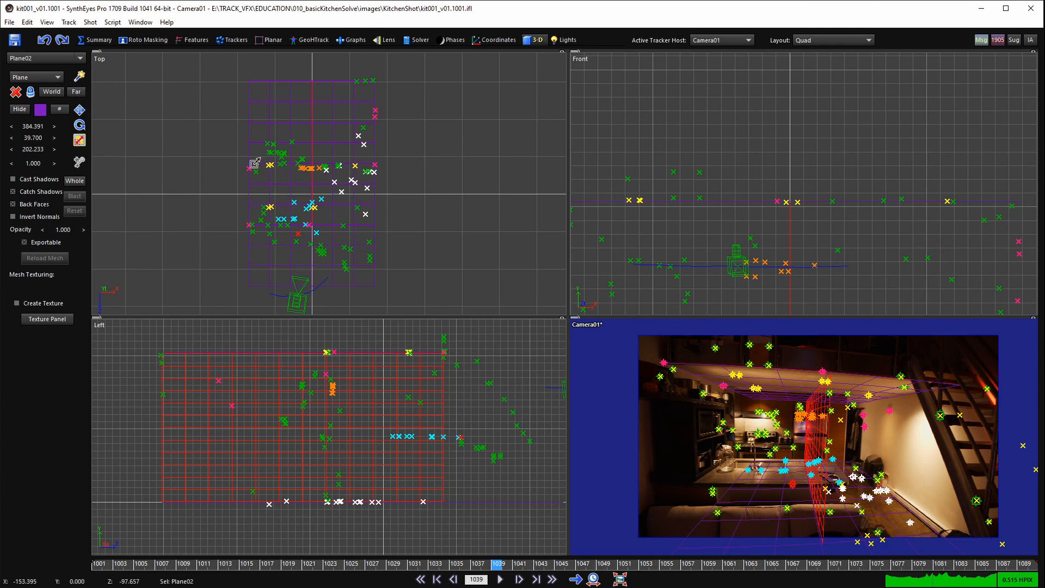
pyautogui.click(79, 110)
pyautogui.moveTo(313, 137); pyautogui.dragTo(244, 164)
pyautogui.scroll(5, 249, 144)
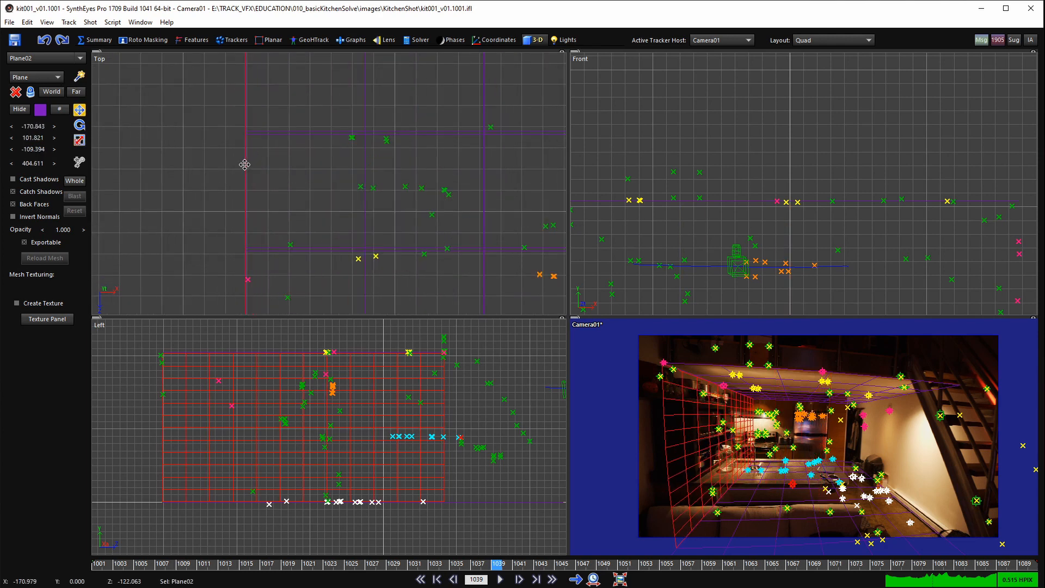
pyautogui.scroll(-5, 246, 165)
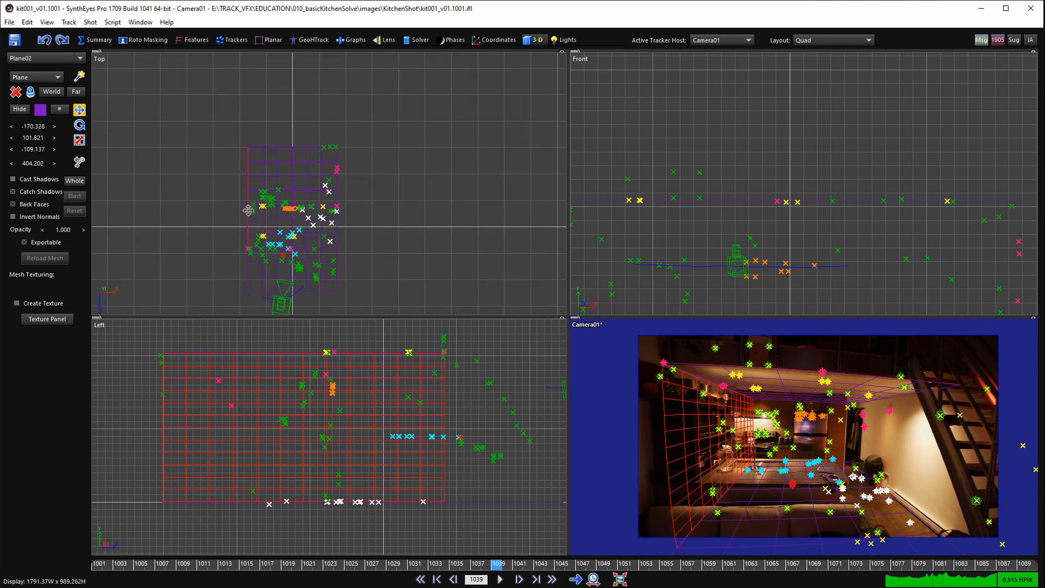
pyautogui.moveTo(231, 183); pyautogui.dragTo(218, 172, button='middle')
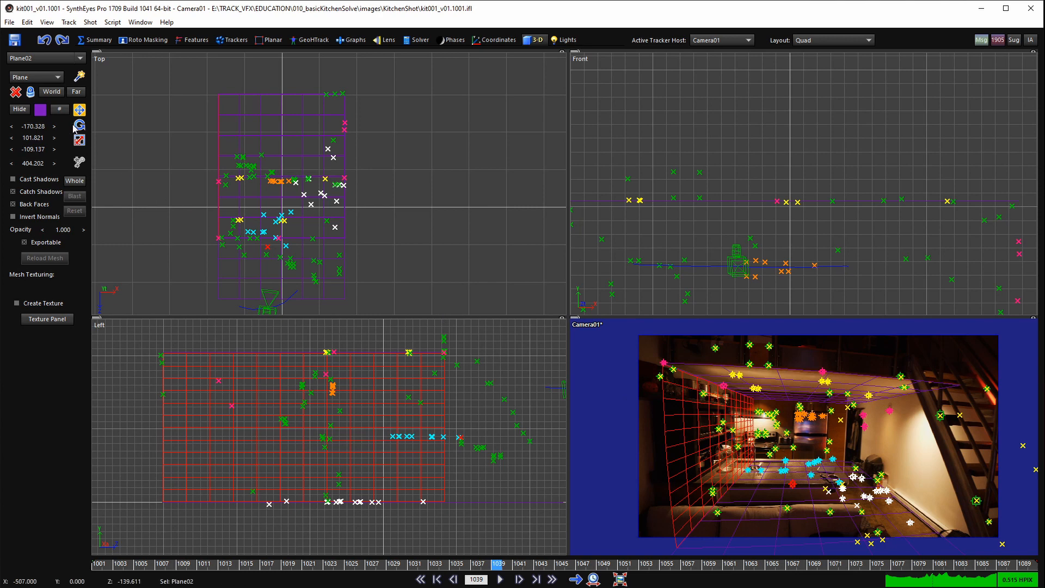
# - Scale the wall plane lengthwise to about 521
pyautogui.click(80, 140)
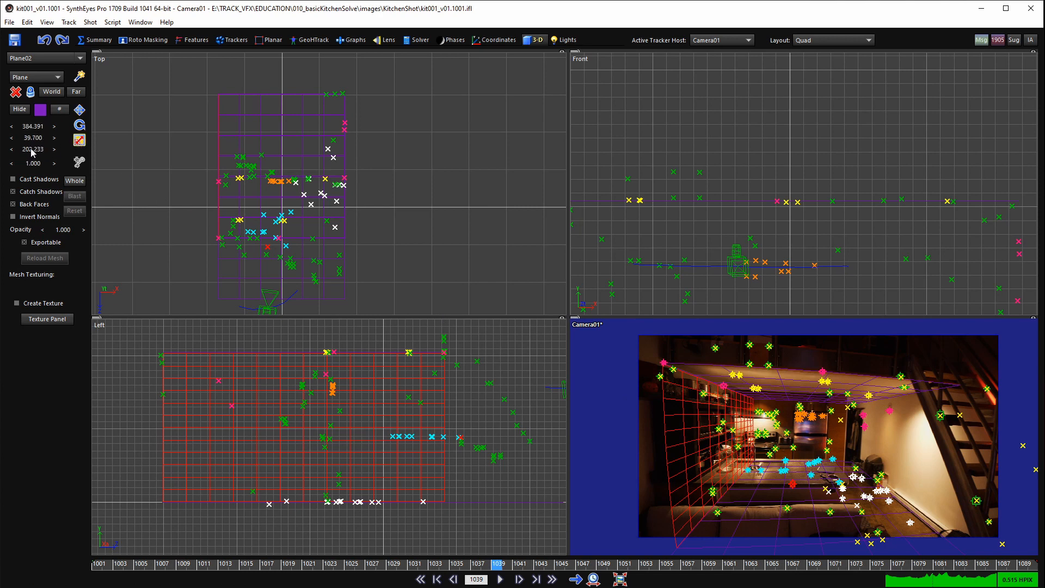
pyautogui.moveTo(734, 168); pyautogui.dragTo(51, 186)
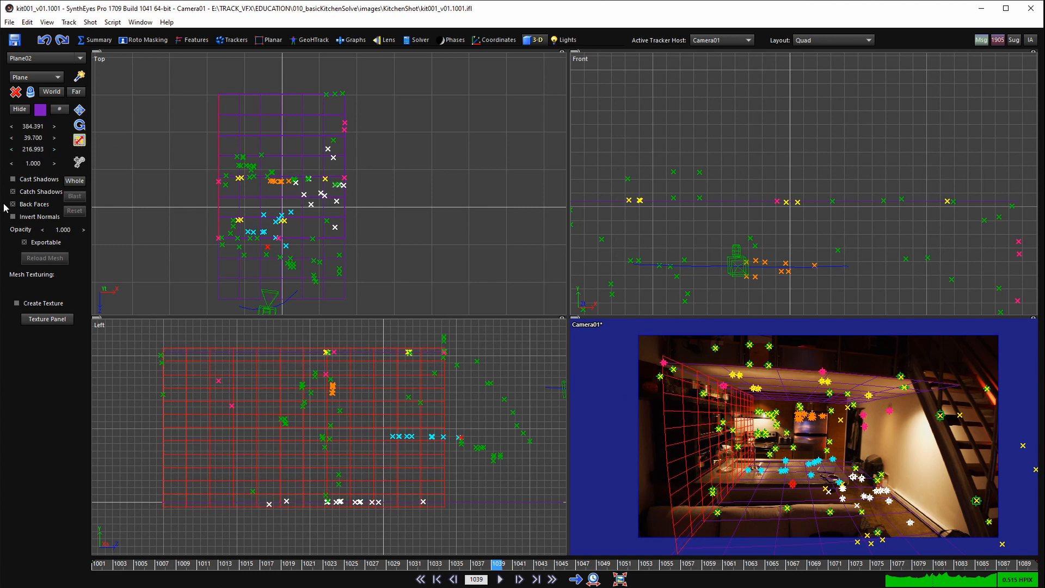
pyautogui.hotkey('ctrl', 'z')
pyautogui.moveTo(29, 141); pyautogui.dragTo(442, 167)
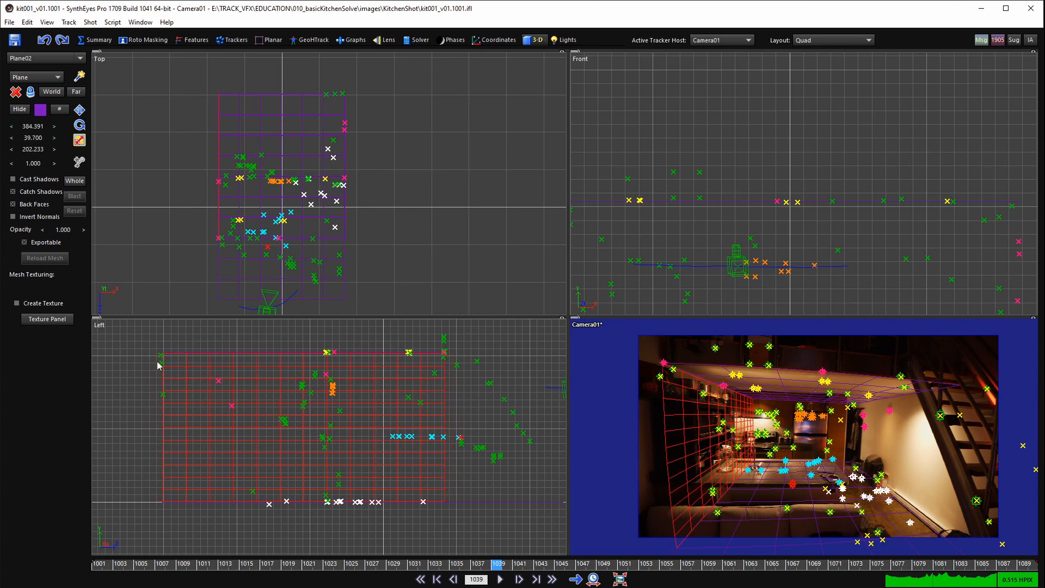
pyautogui.moveTo(31, 129); pyautogui.dragTo(3, 129)
pyautogui.moveTo(431, 147); pyautogui.dragTo(548, 223)
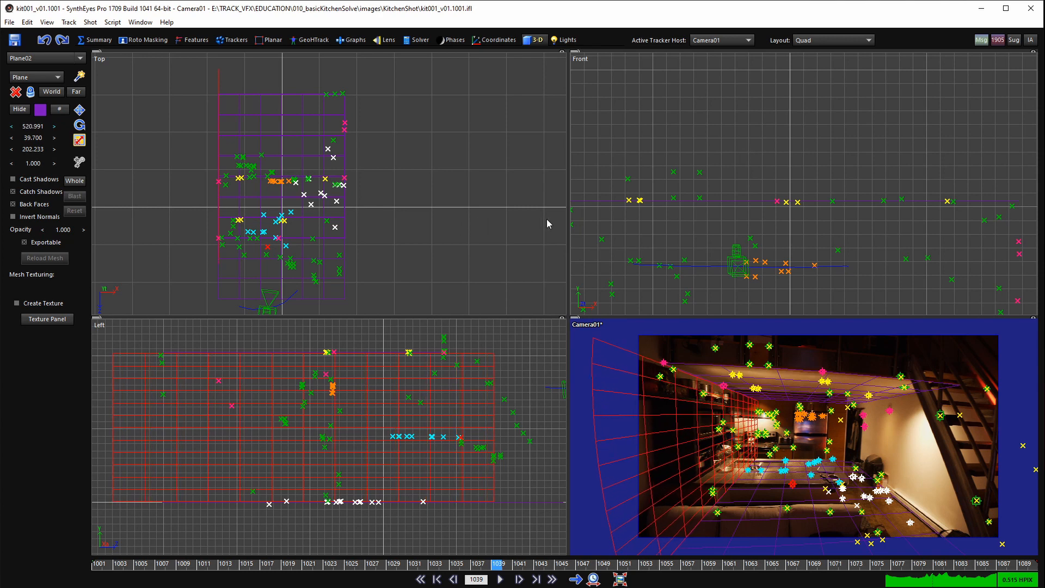
# - Move the wall plane in the Left view so its far edge meets the back end of the floor plane, at about Y 101.4, Z -41.1
pyautogui.click(79, 110)
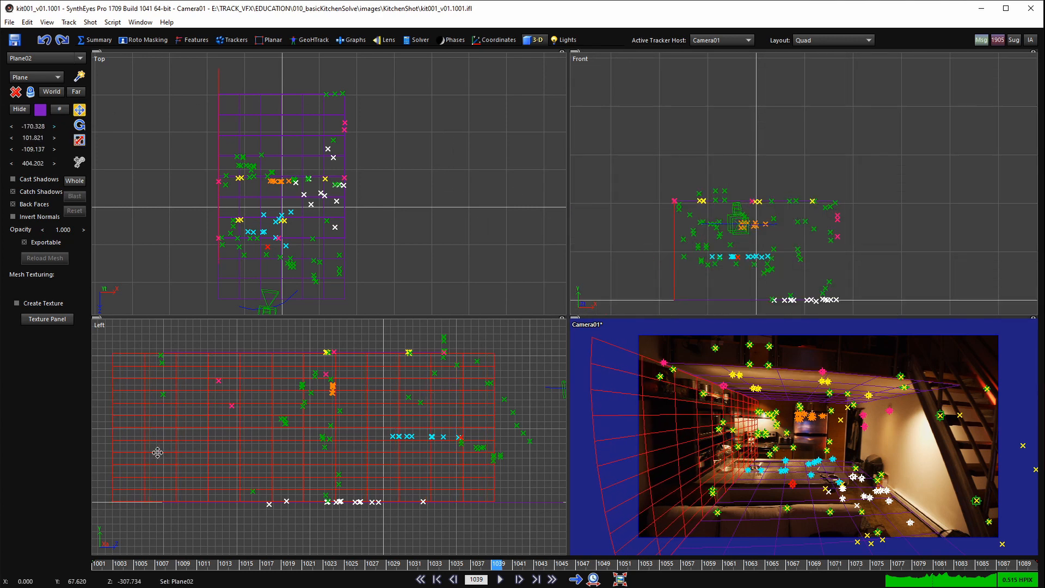
pyautogui.scroll(-1, 159, 449)
pyautogui.scroll(1, 137, 443)
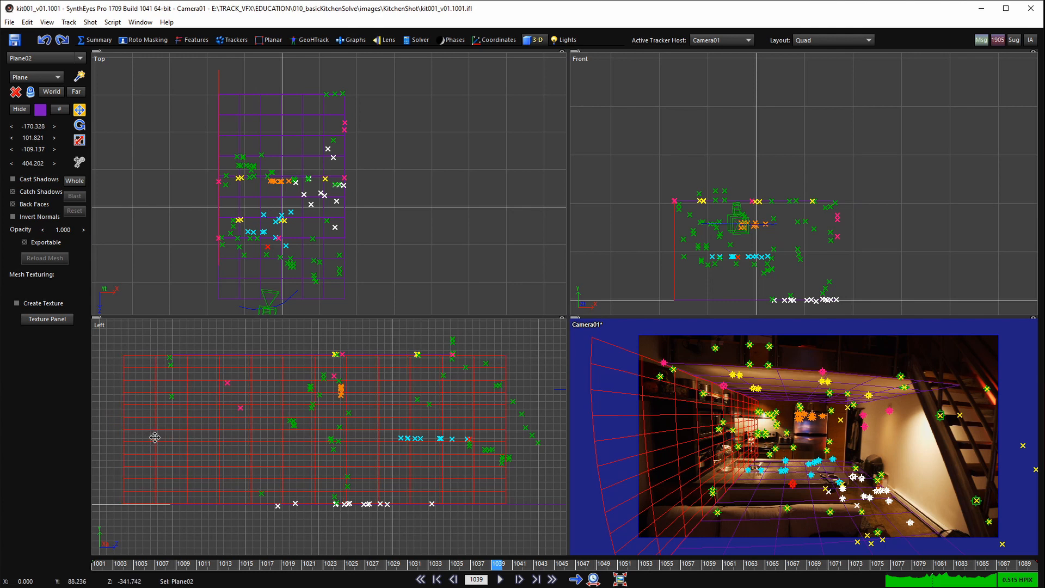
pyautogui.moveTo(154, 438); pyautogui.dragTo(199, 434)
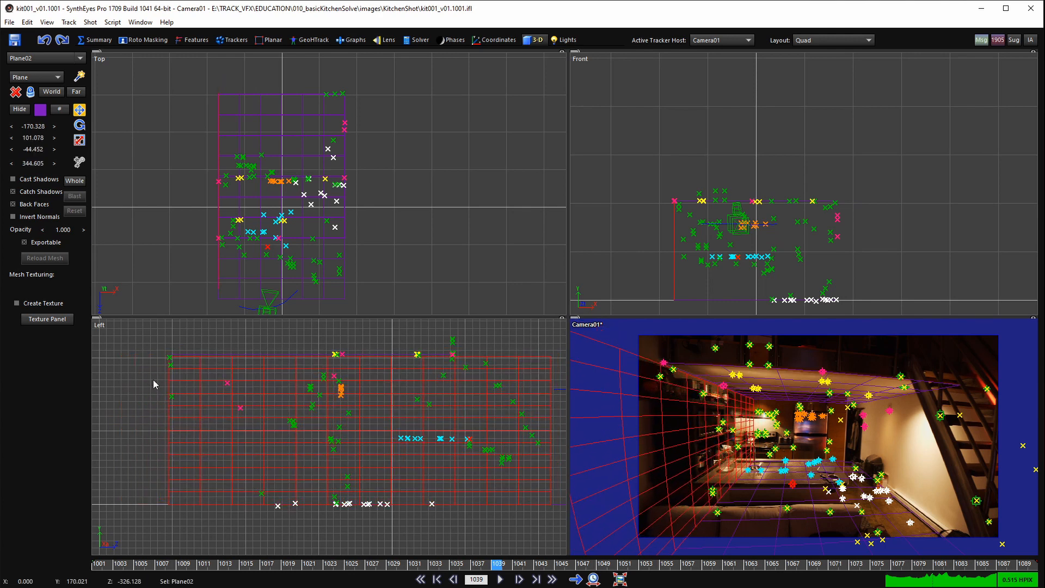
pyautogui.scroll(5, 153, 383)
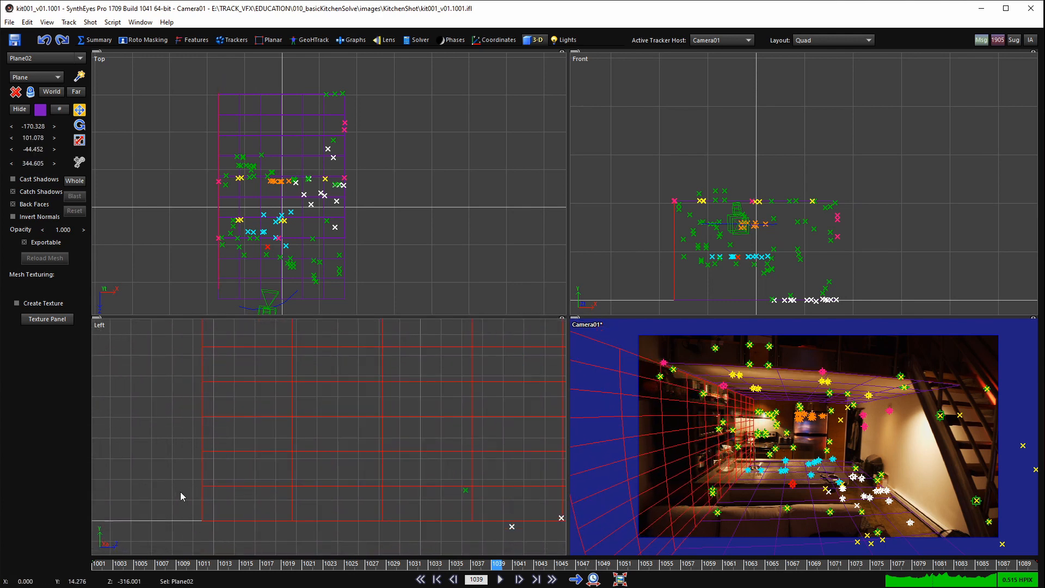
pyautogui.scroll(2, 180, 492)
pyautogui.moveTo(213, 518); pyautogui.dragTo(219, 514)
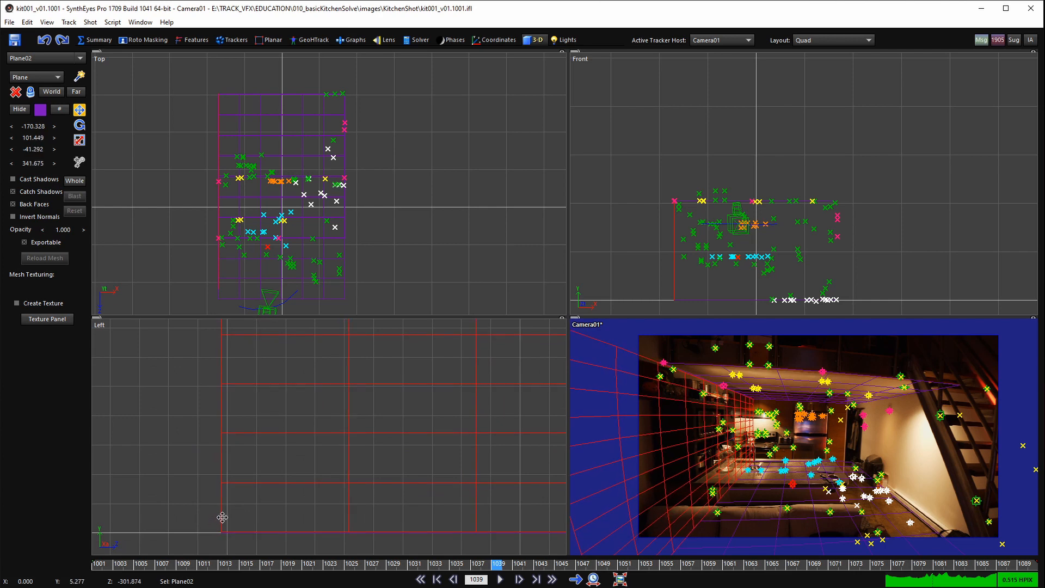
pyautogui.scroll(-4, 218, 502)
pyautogui.scroll(-5, 218, 502)
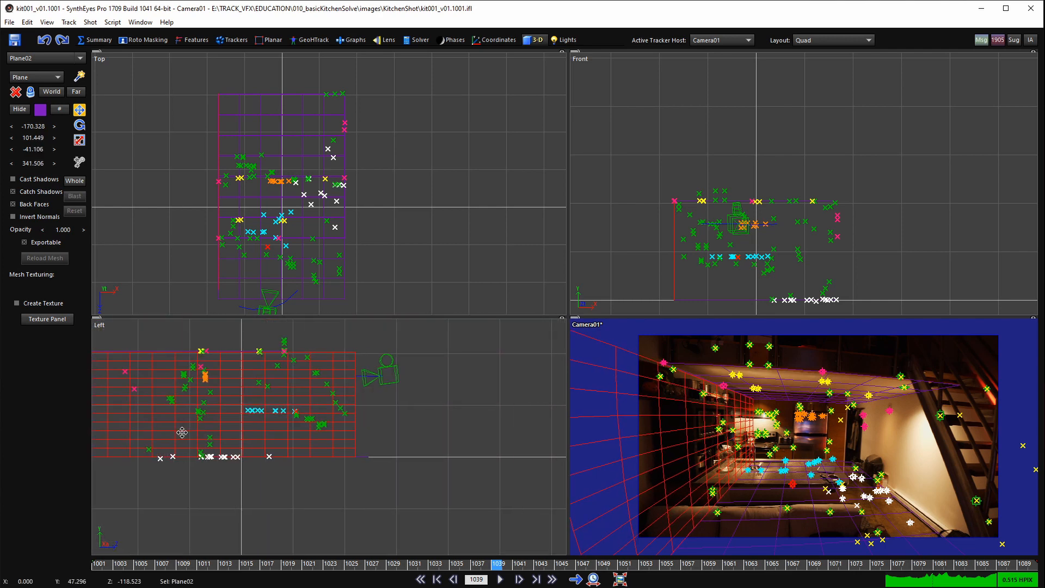
# - Set the wall plane's second segment count to 5 and its third segment value to 1
pyautogui.click(54, 111)
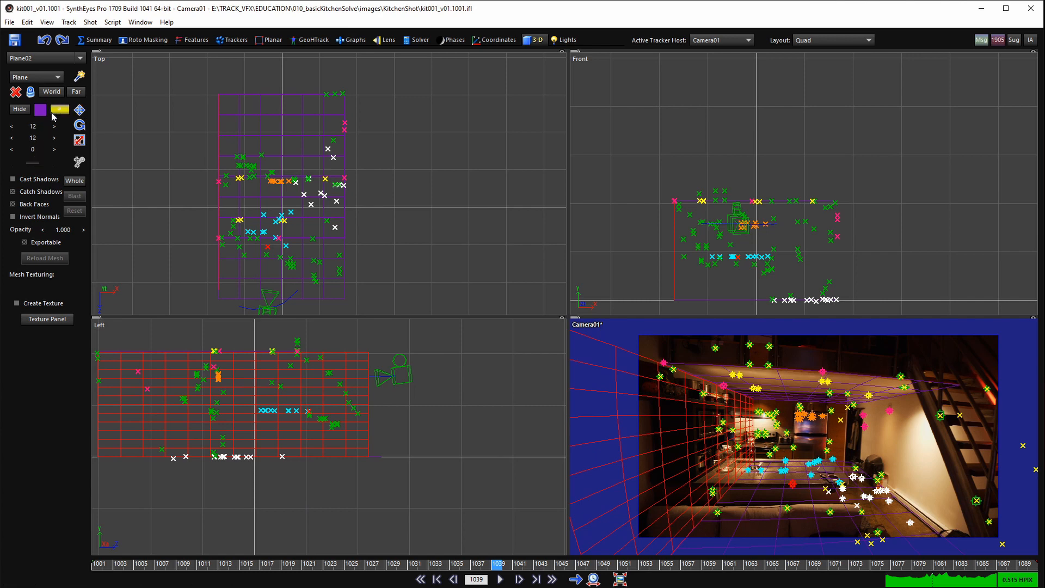
pyautogui.moveTo(31, 131); pyautogui.dragTo(25, 153)
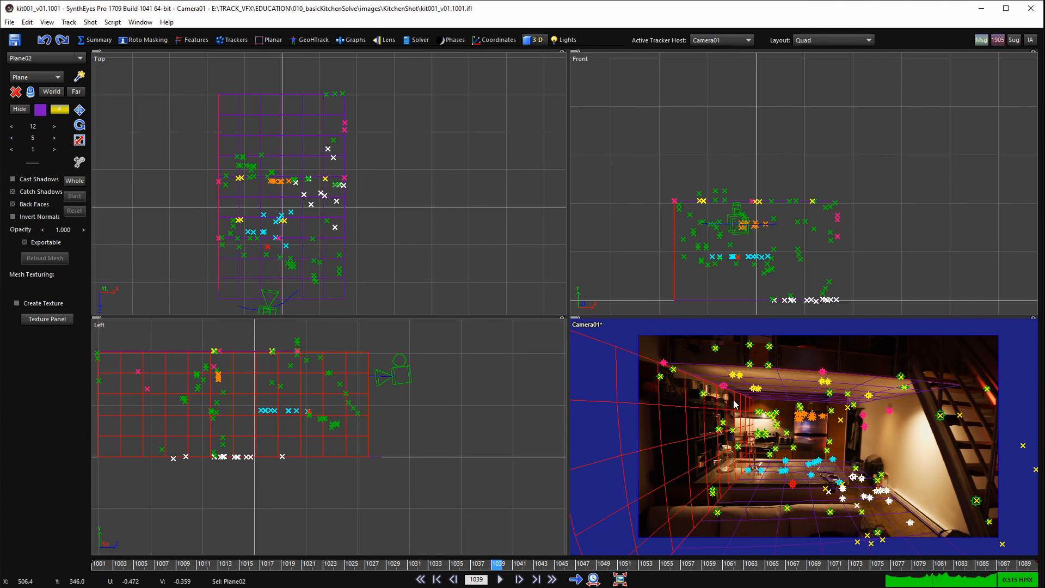
# - Check the left wall plane against the playing shot, and duplicate it once with zero offsets
pyautogui.scroll(-2, 299, 399)
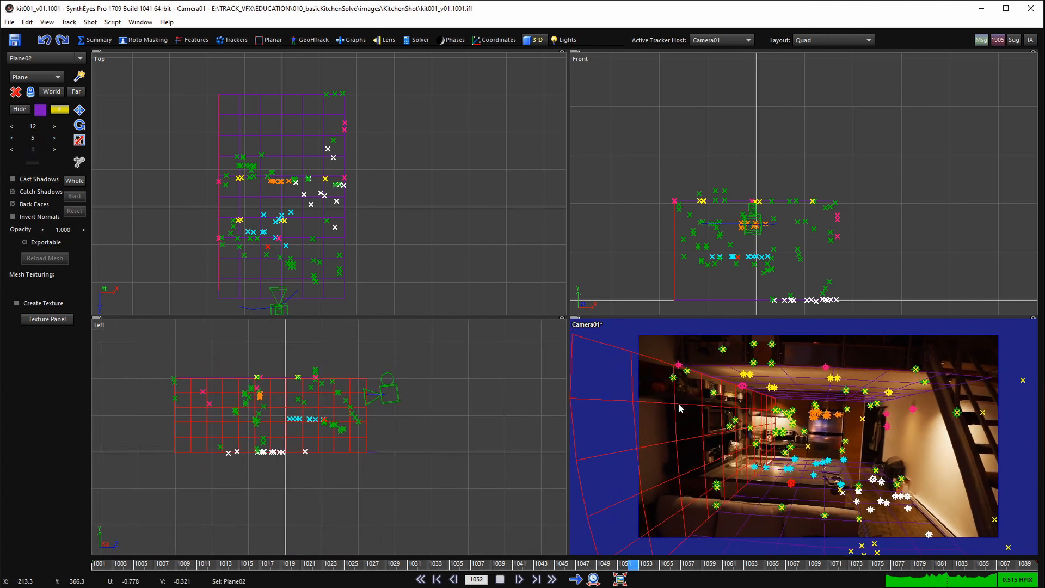
pyautogui.press('space')
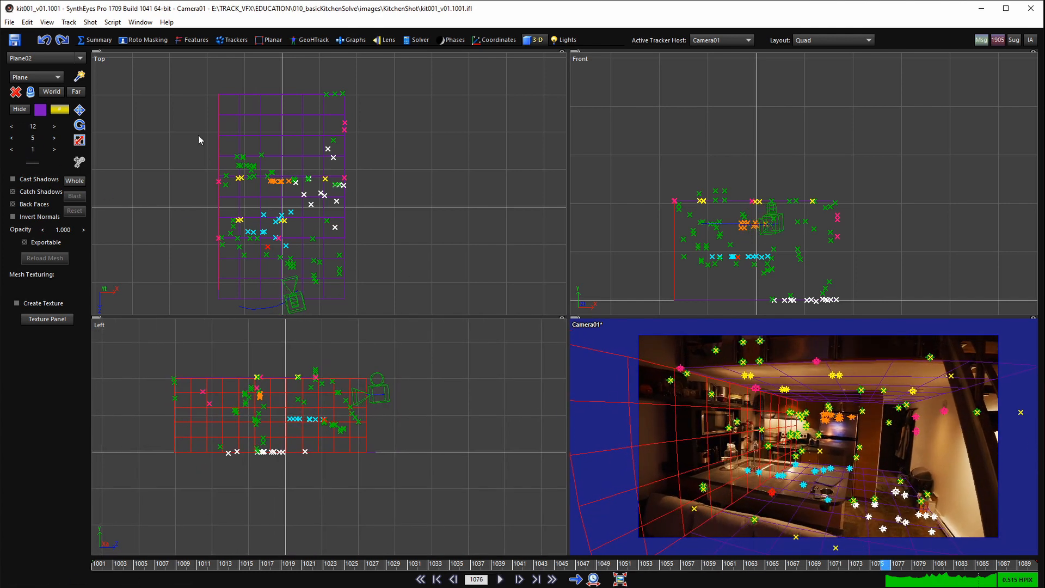
pyautogui.click(113, 21)
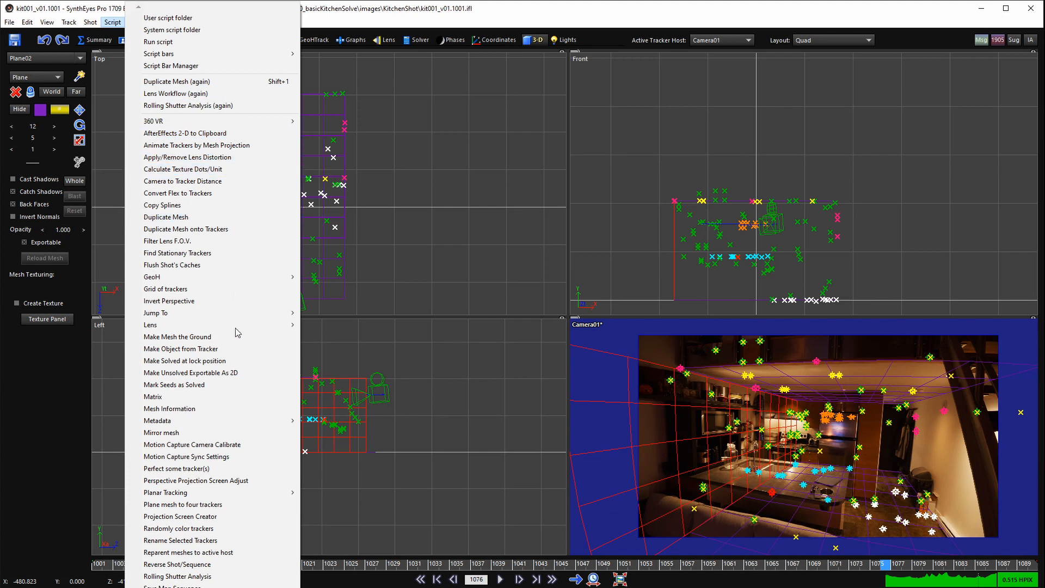
pyautogui.click(283, 89)
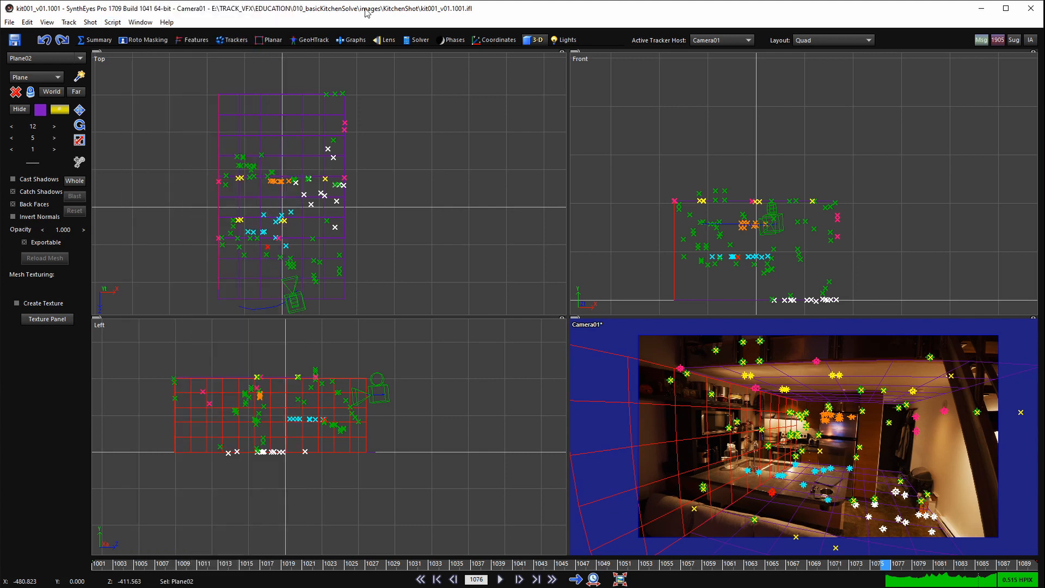
pyautogui.scroll(2, 222, 203)
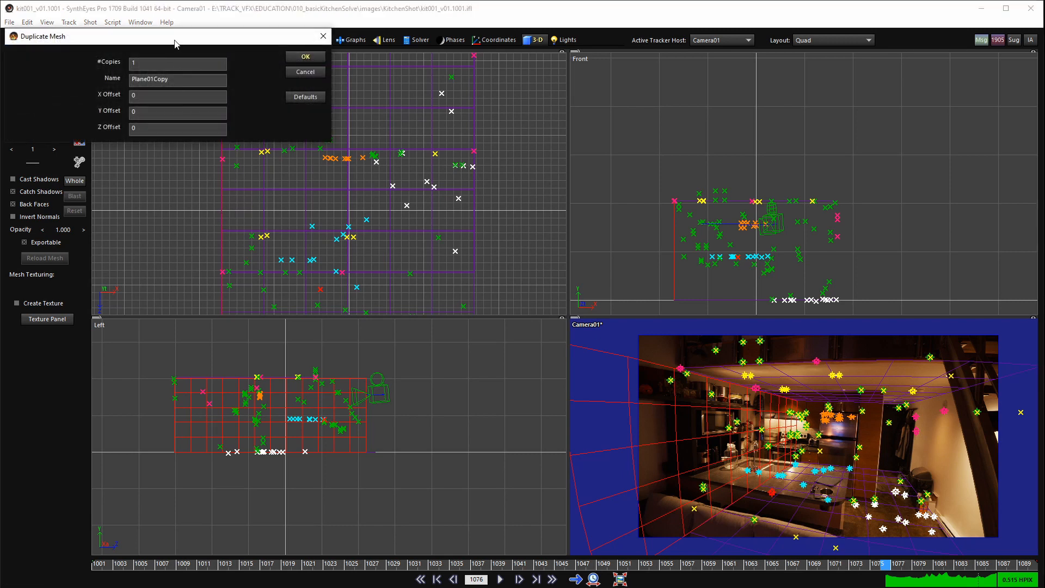
pyautogui.click(306, 57)
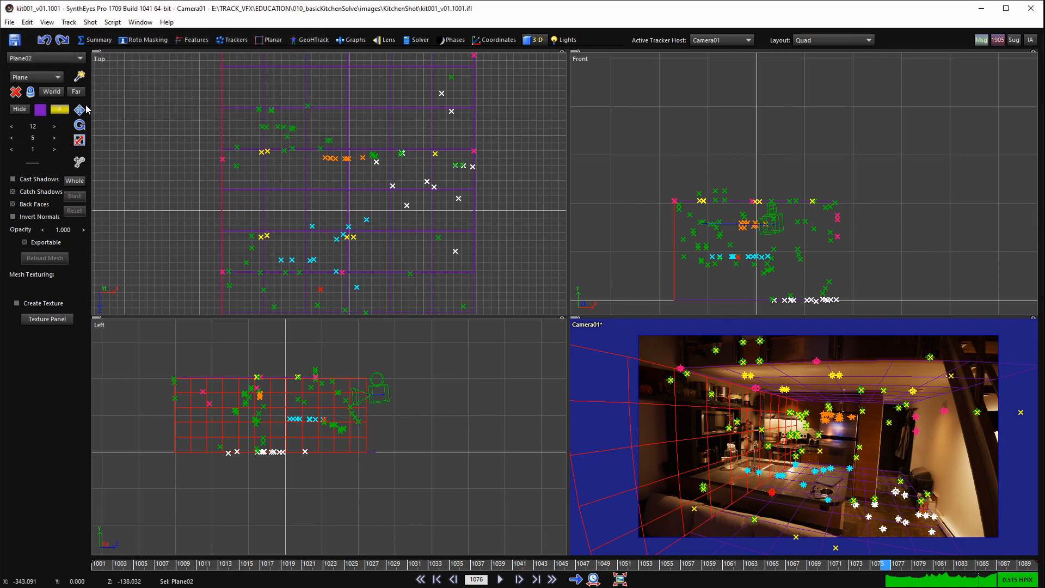
# - Move one of the two coincident wall planes in the Top view across to the room's right wall, at about X 167.7
pyautogui.moveTo(222, 188); pyautogui.dragTo(359, 200)
pyautogui.scroll(5, 353, 105)
pyautogui.moveTo(354, 96); pyautogui.dragTo(360, 180, button='middle')
pyautogui.moveTo(361, 180); pyautogui.dragTo(347, 159)
pyautogui.scroll(-5, 346, 159)
pyautogui.scroll(-2, 335, 178)
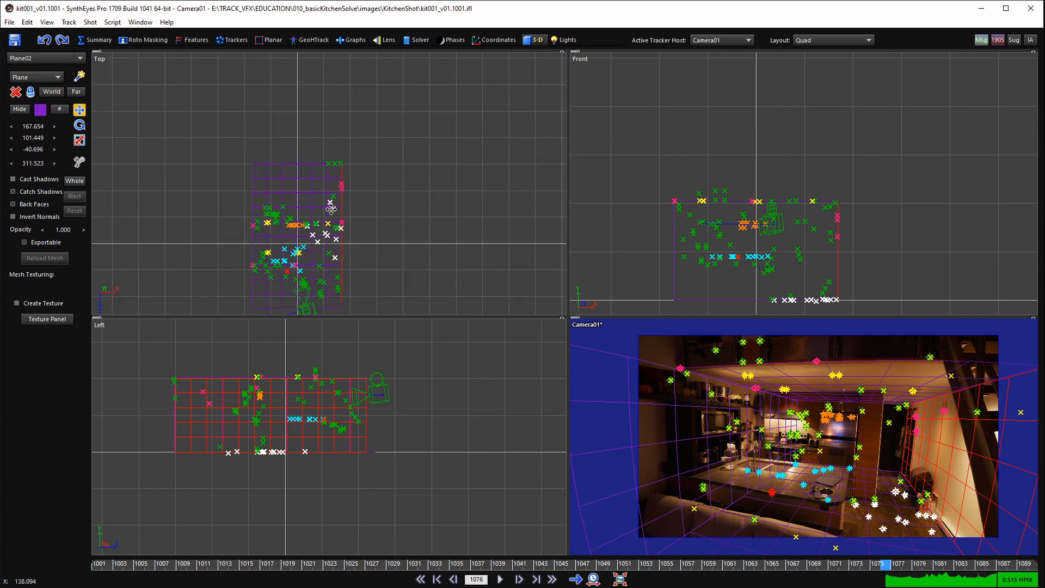
pyautogui.moveTo(329, 204); pyautogui.dragTo(327, 155, button='middle')
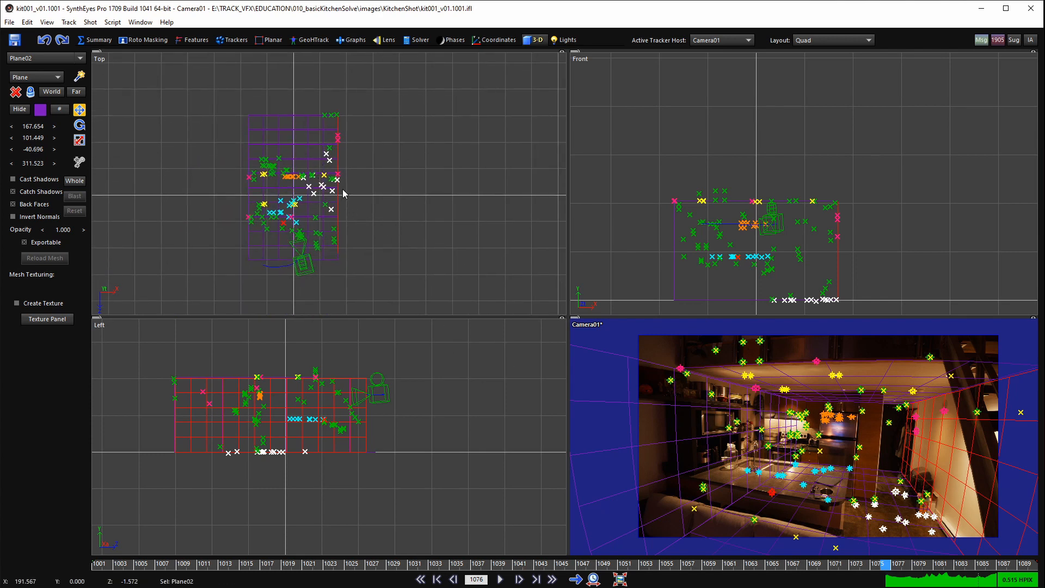
# - Fine-tune the right wall plane onto the pink trackers at about X 167.1, Z -40.3, and check it against the playing shot in a full Camera view
pyautogui.scroll(3, 342, 189)
pyautogui.scroll(3, 332, 233)
pyautogui.scroll(2, 314, 206)
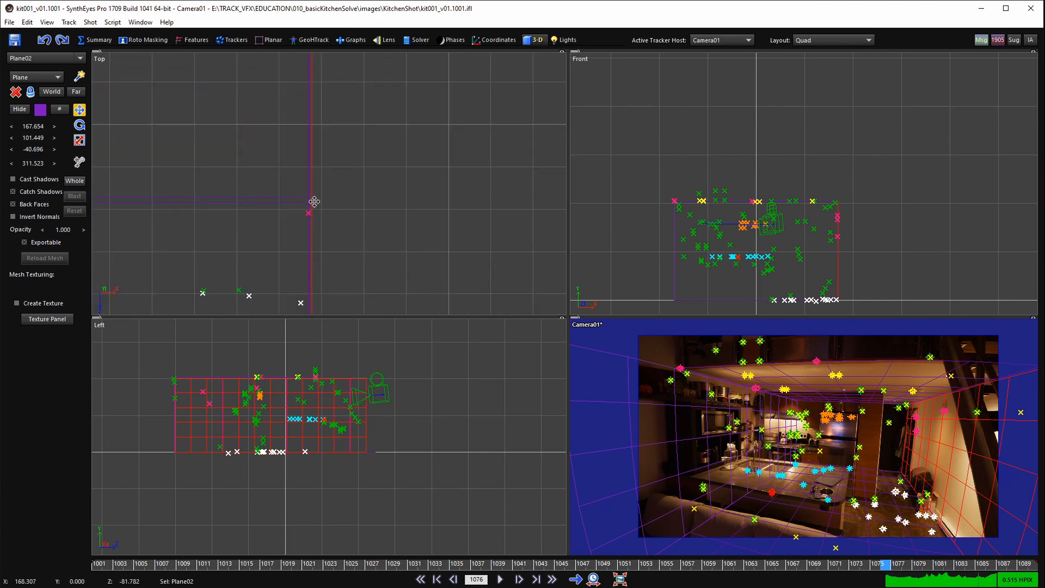
pyautogui.scroll(-2, 311, 203)
pyautogui.scroll(-2, 349, 288)
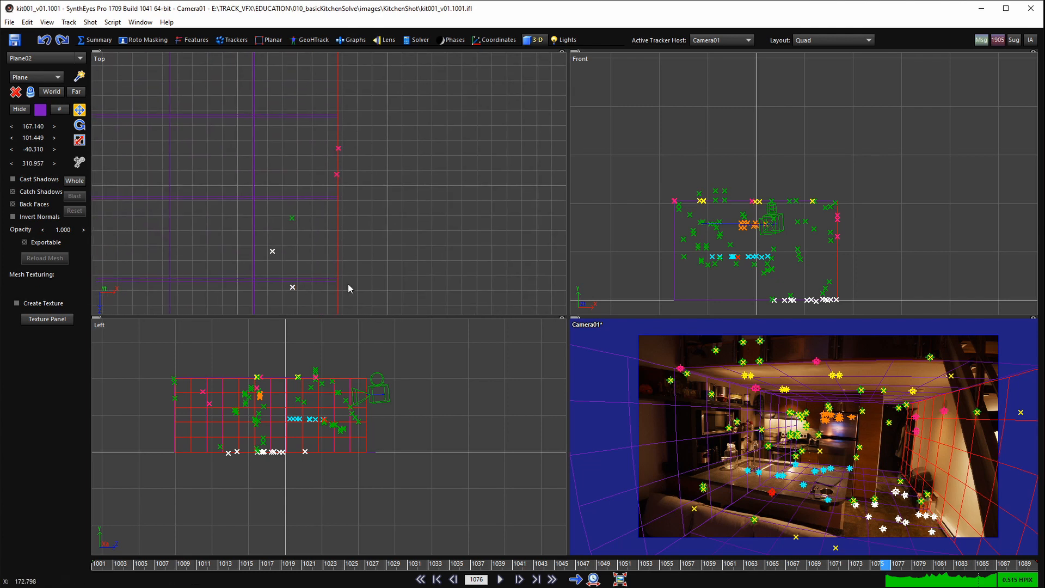
pyautogui.scroll(-4, 347, 170)
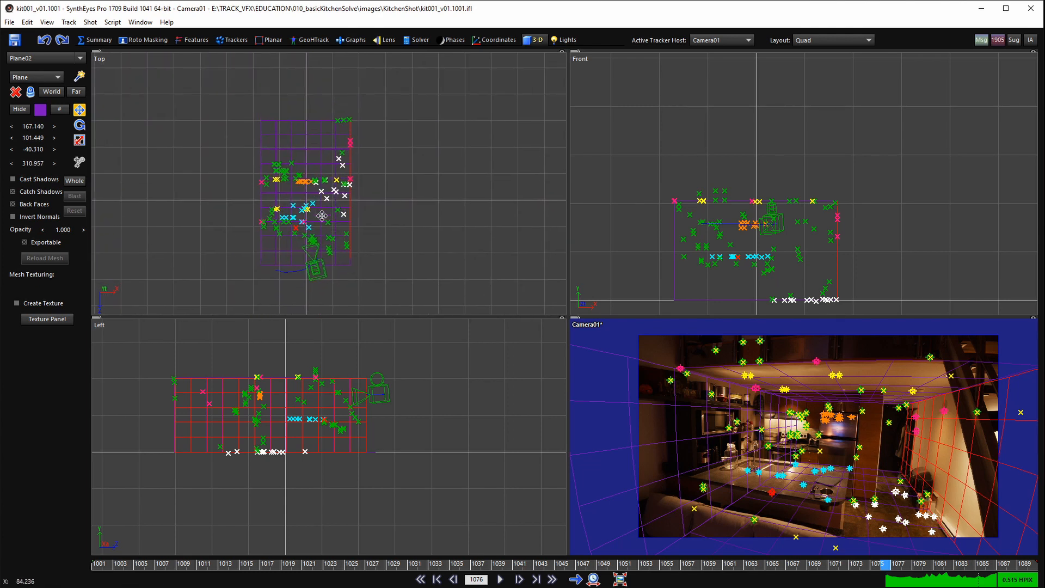
pyautogui.press('7')
pyautogui.press('space')
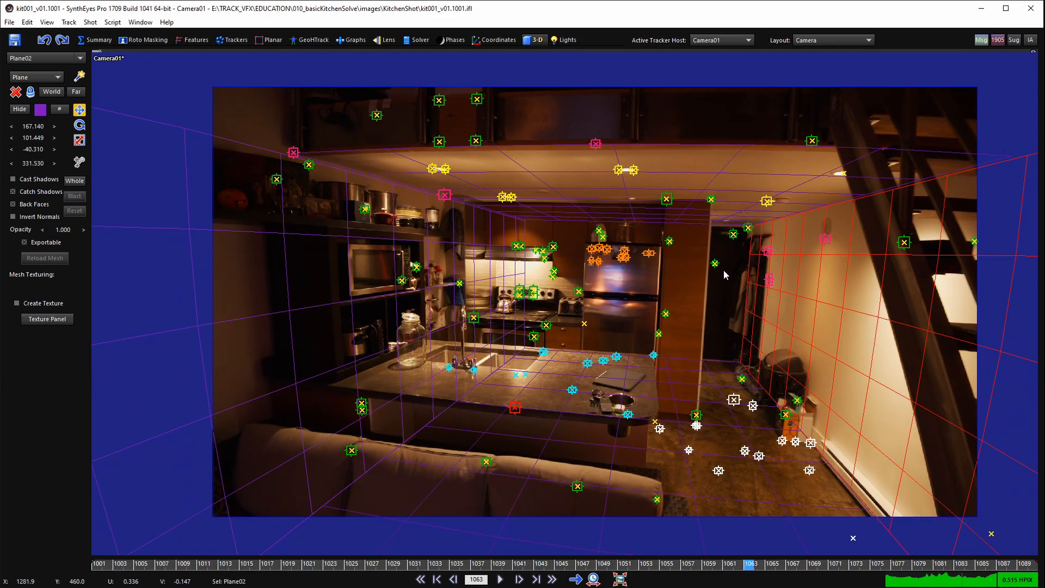
pyautogui.press('space')
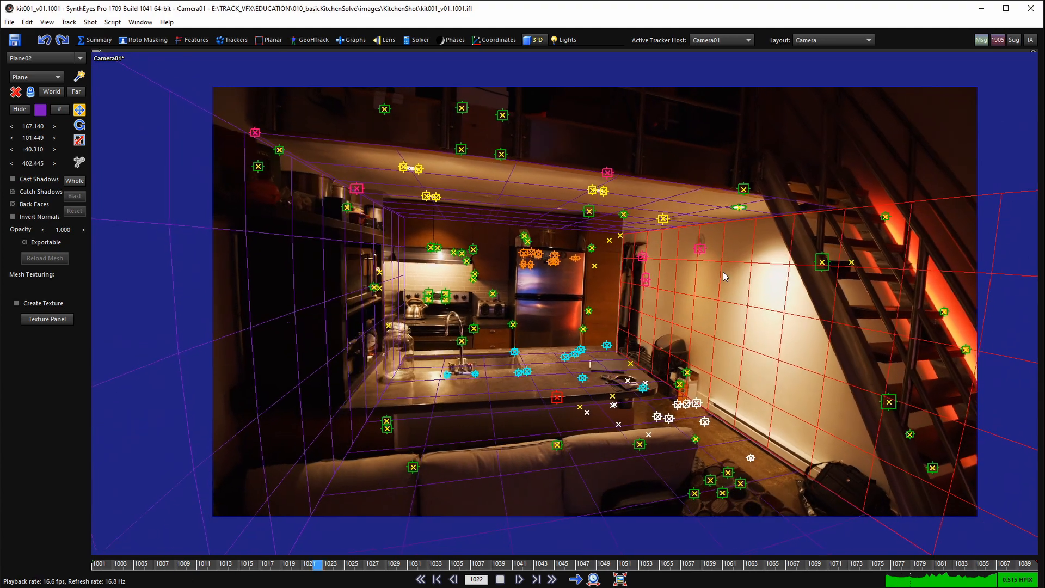
pyautogui.press('space')
pyautogui.press('7')
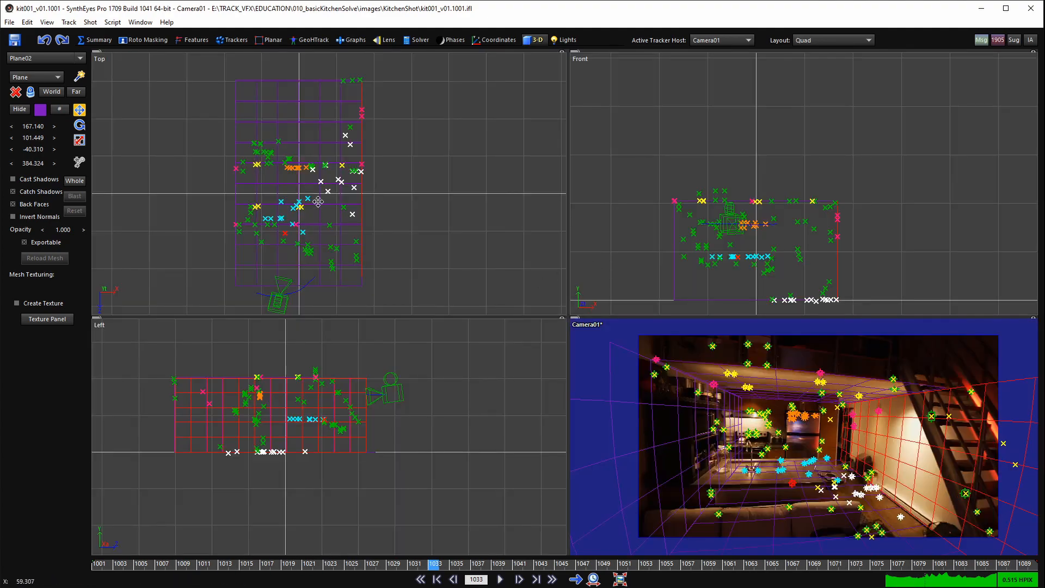
# - Activate plane creation and frame the orange fridge trackers closely in the Front and Camera views
pyautogui.scroll(8, 279, 210)
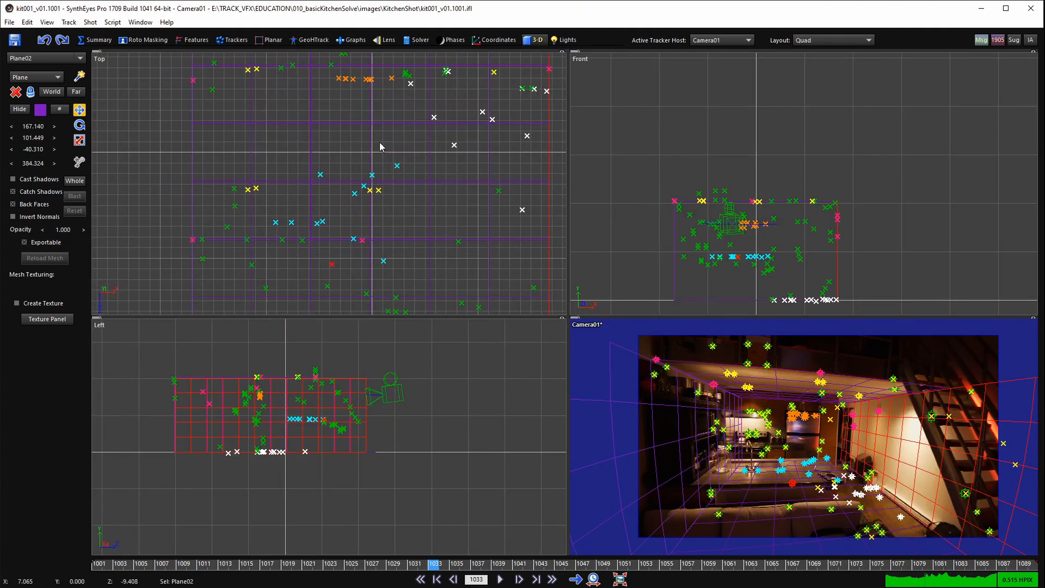
pyautogui.click(79, 77)
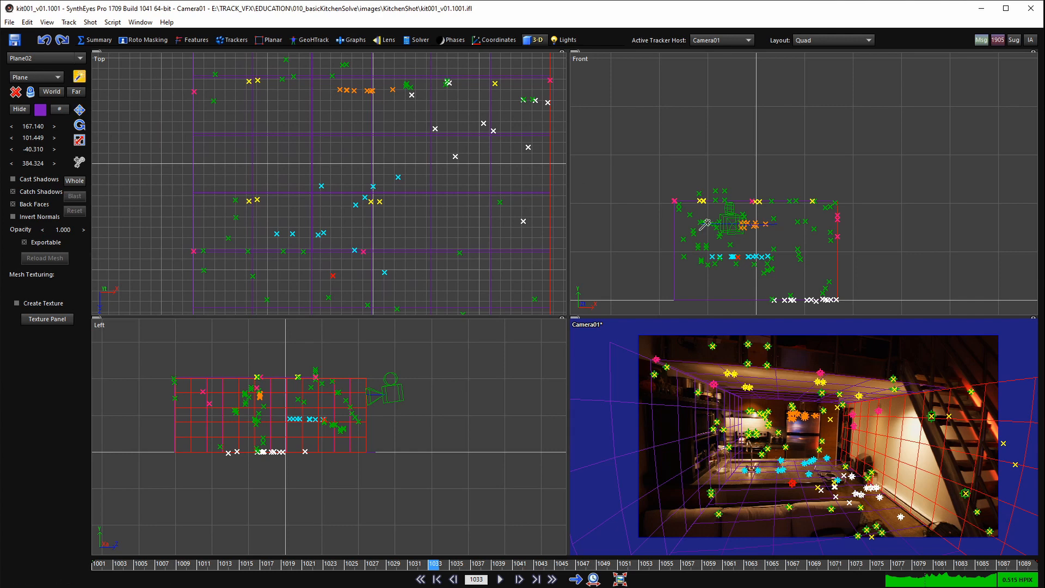
pyautogui.scroll(5, 770, 207)
pyautogui.scroll(5, 744, 144)
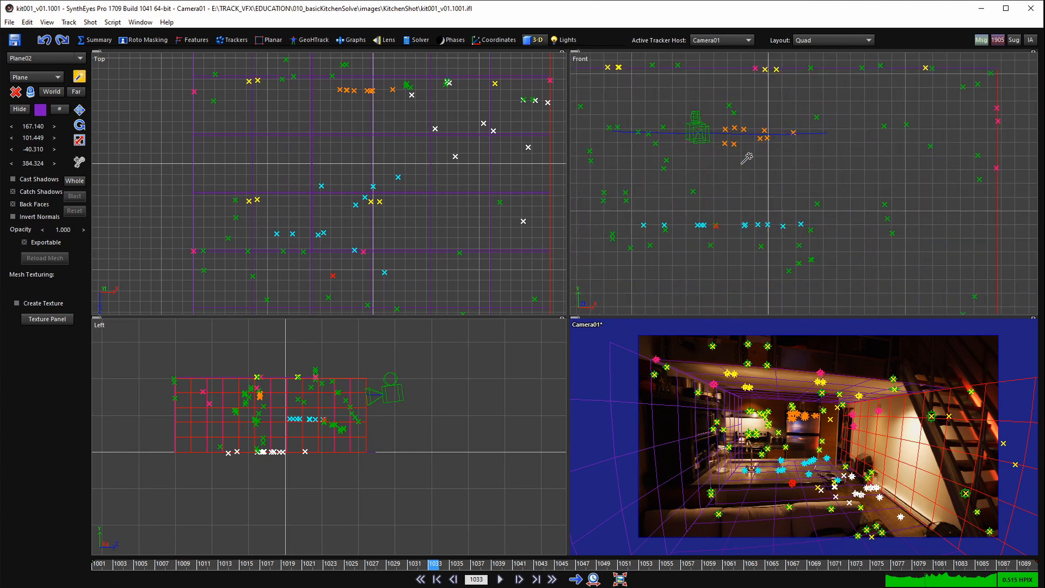
pyautogui.scroll(3, 783, 334)
pyautogui.scroll(4, 772, 385)
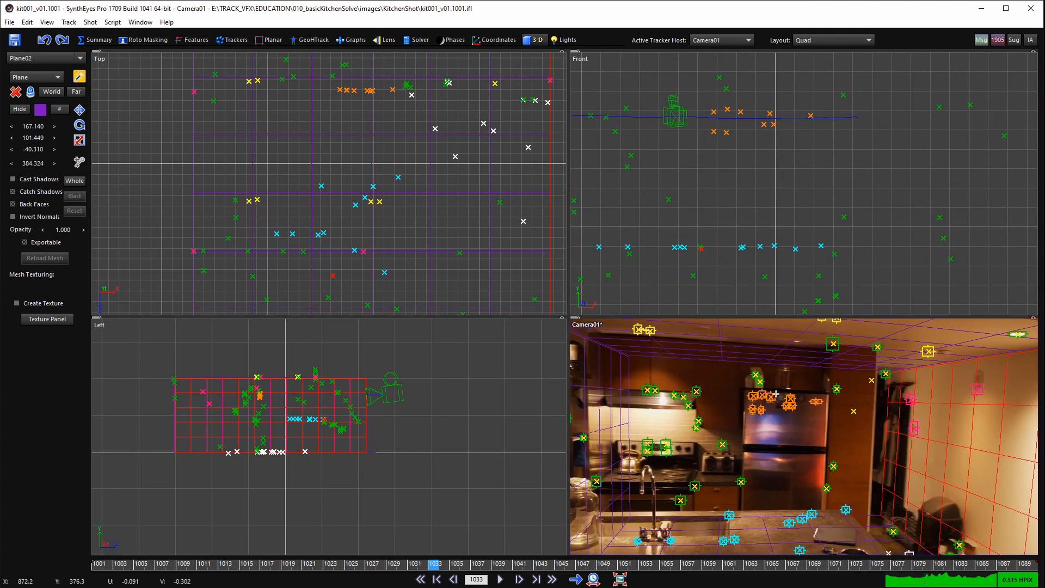
pyautogui.moveTo(772, 385); pyautogui.dragTo(779, 392, button='middle')
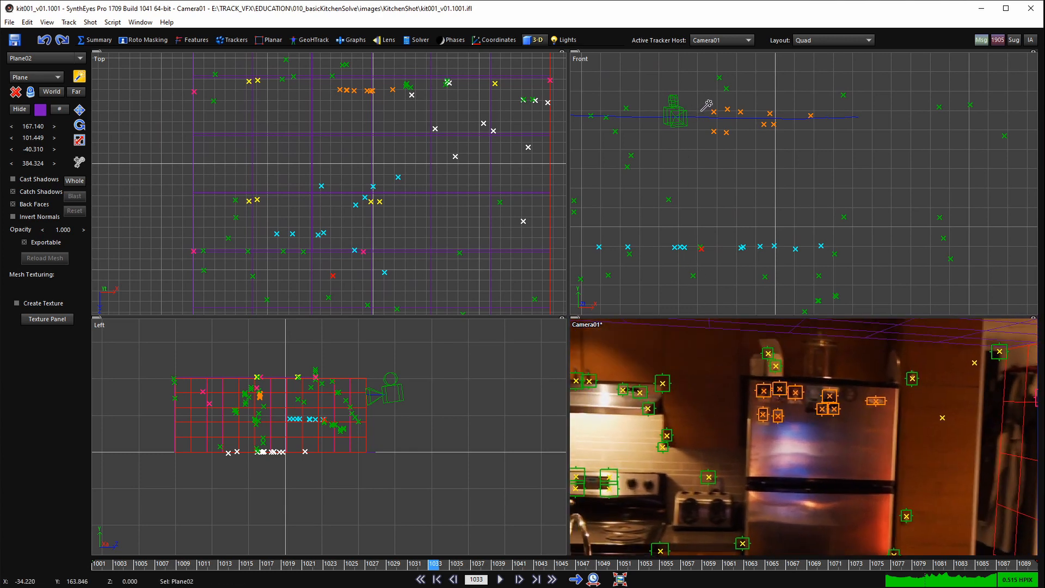
pyautogui.moveTo(709, 104); pyautogui.dragTo(827, 387)
pyautogui.scroll(-4, 762, 199)
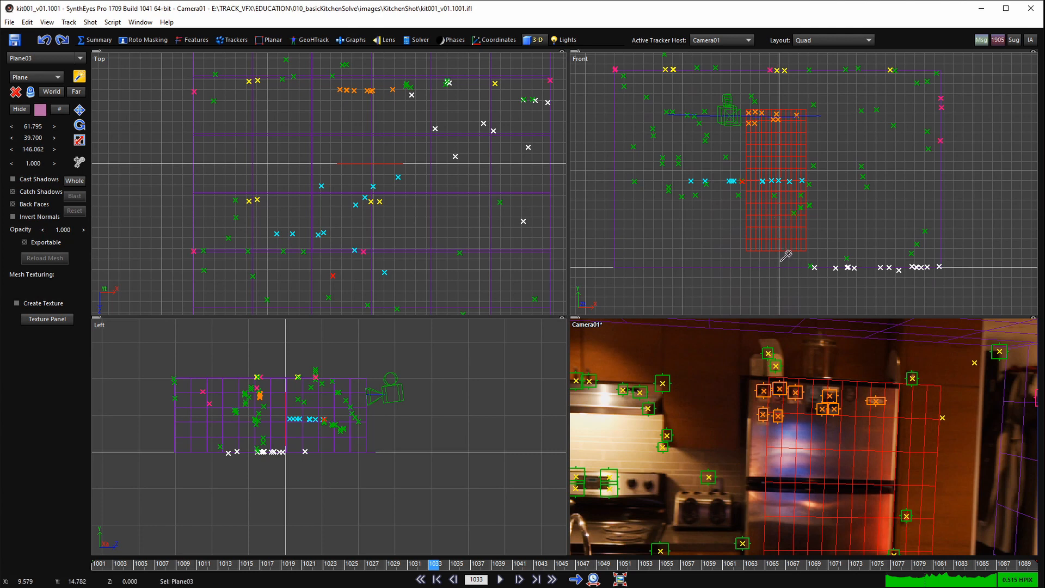
pyautogui.scroll(3, 769, 222)
pyautogui.moveTo(769, 222); pyautogui.dragTo(776, 230, button='middle')
pyautogui.hotkey('ctrl', 'z')
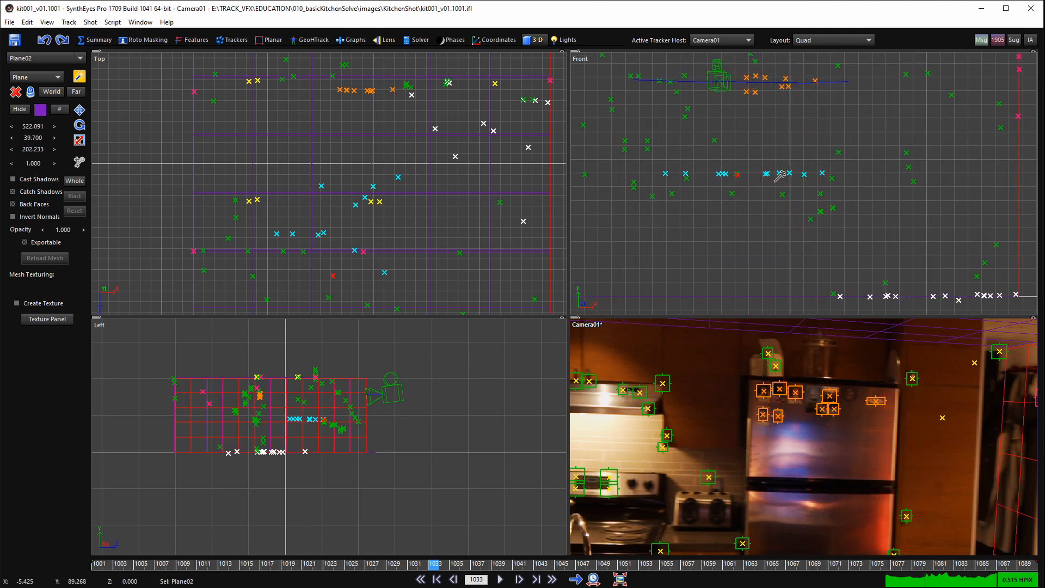
# - Draw a plane about 65.5 by 162 in the Front view, from above the orange fridge trackers down to near floor level
pyautogui.moveTo(775, 182); pyautogui.dragTo(777, 183, button='middle')
pyautogui.scroll(-5, 777, 436)
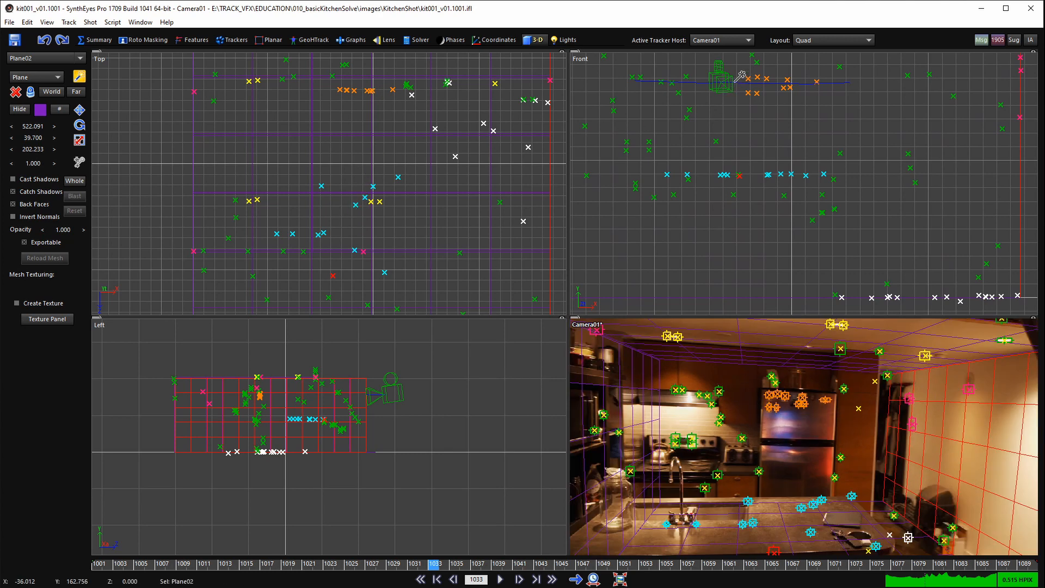
pyautogui.moveTo(741, 72); pyautogui.dragTo(830, 292)
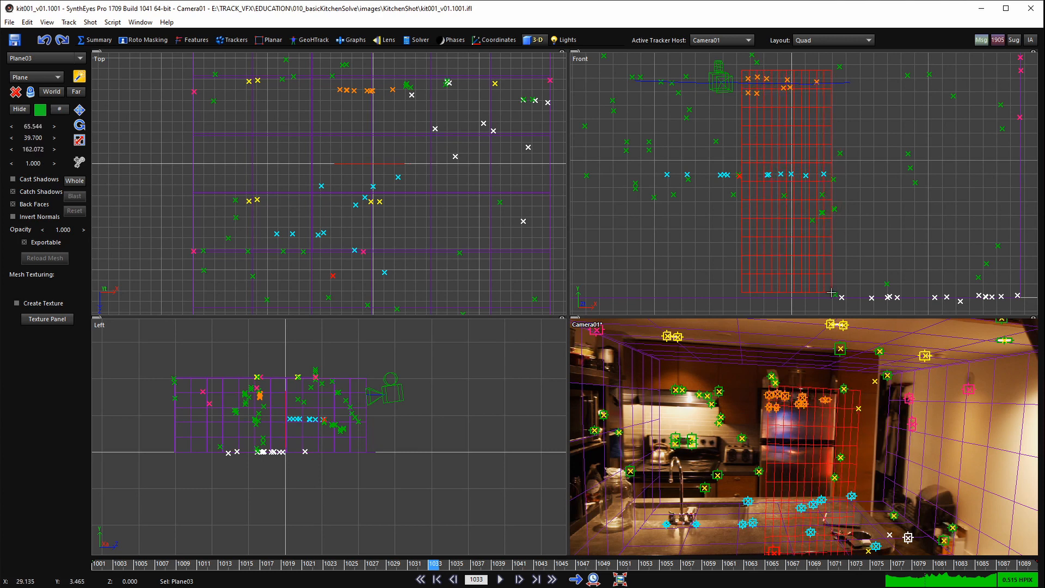
# - Move the fridge plane onto the orange trackers at about X -5.6, Z -69.4, and set its segment counts to 4 and 9
pyautogui.click(80, 109)
pyautogui.moveTo(364, 163); pyautogui.dragTo(370, 230, button='middle')
pyautogui.moveTo(371, 231); pyautogui.dragTo(363, 148)
pyautogui.scroll(6, 370, 162)
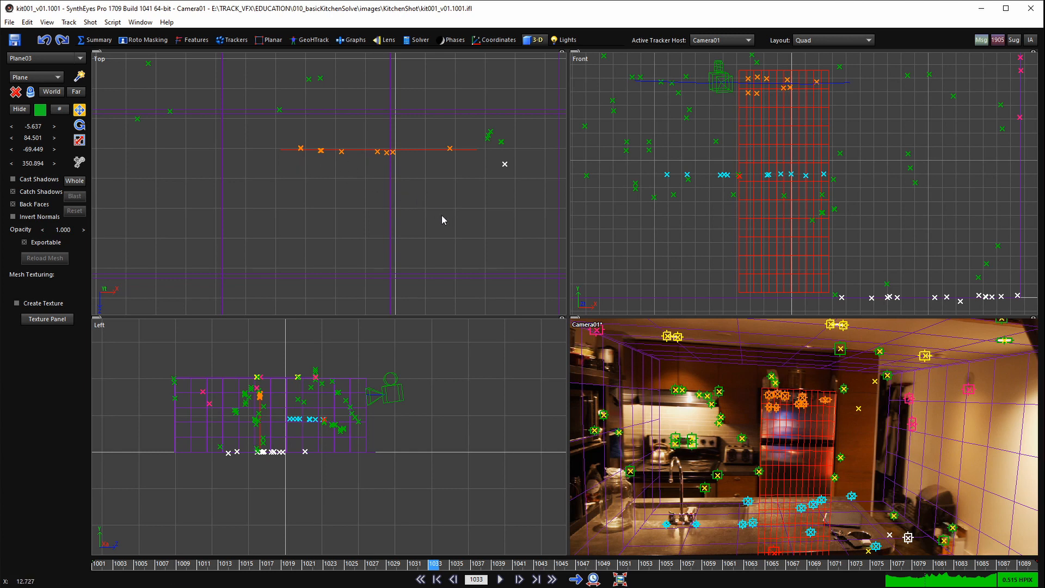
pyautogui.click(60, 109)
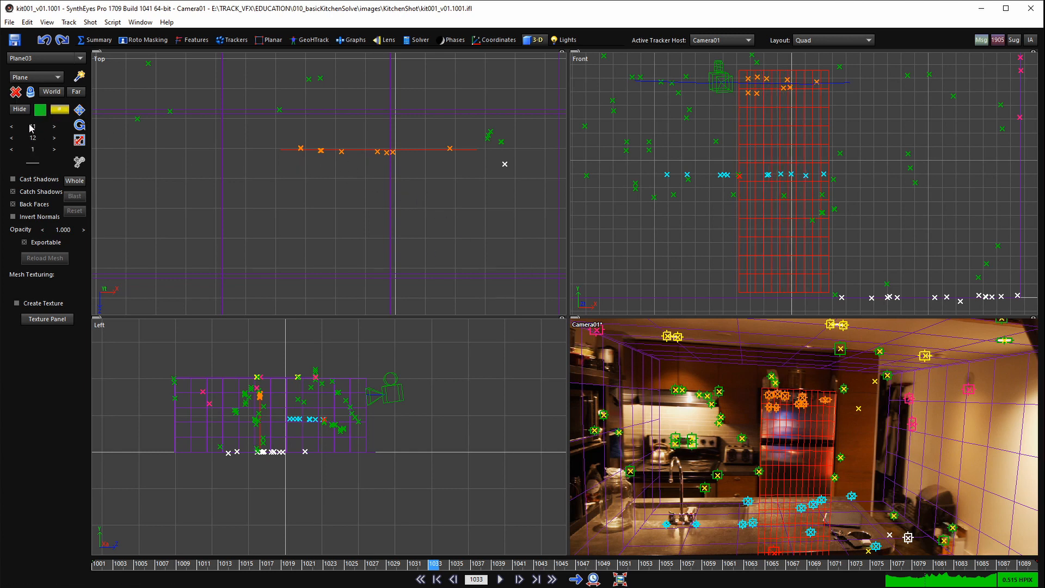
pyautogui.moveTo(30, 125)
pyautogui.mouseDown()
pyautogui.moveTo(21, 129)
pyautogui.moveTo(31, 139)
pyautogui.mouseUp()
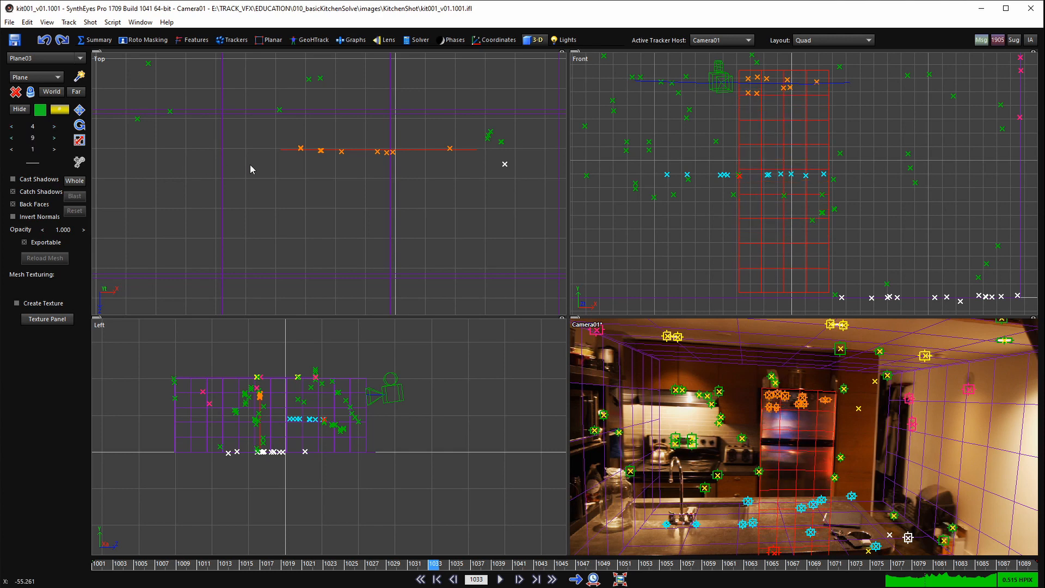
# - Play the shot in a full Camera view and examine how the fridge, wall and ceiling planes follow the footage
pyautogui.press('7')
pyautogui.scroll(-3, 480, 282)
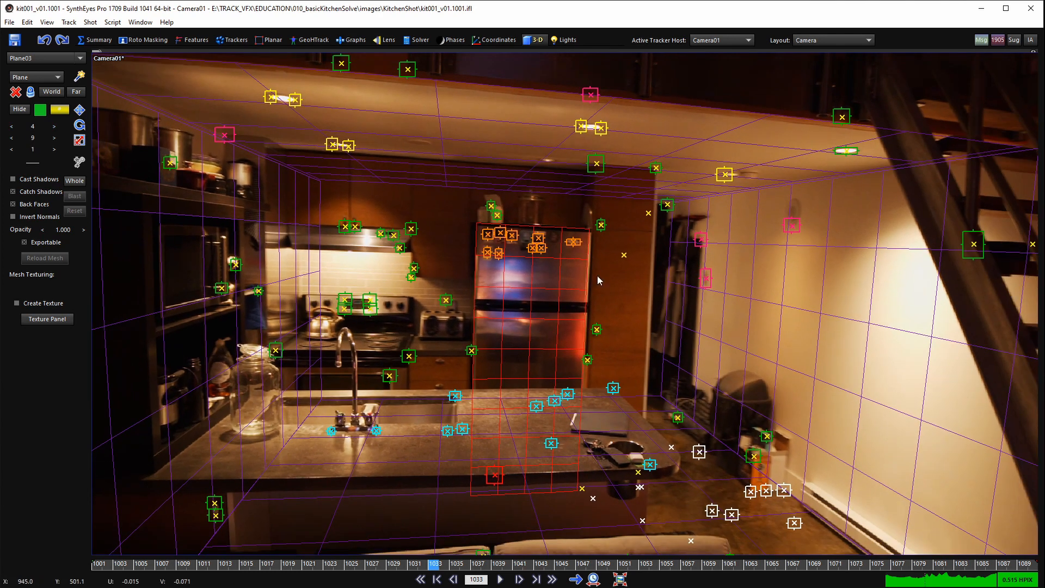
pyautogui.moveTo(750, 272); pyautogui.dragTo(724, 336, button='right')
pyautogui.moveTo(690, 314); pyautogui.dragTo(614, 319, button='middle')
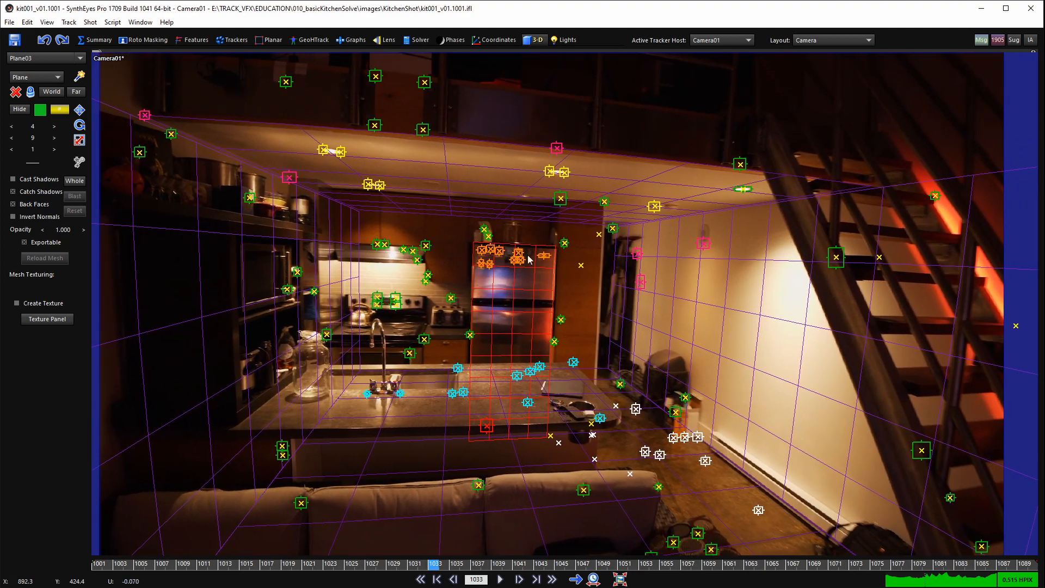
pyautogui.scroll(-1, 648, 358)
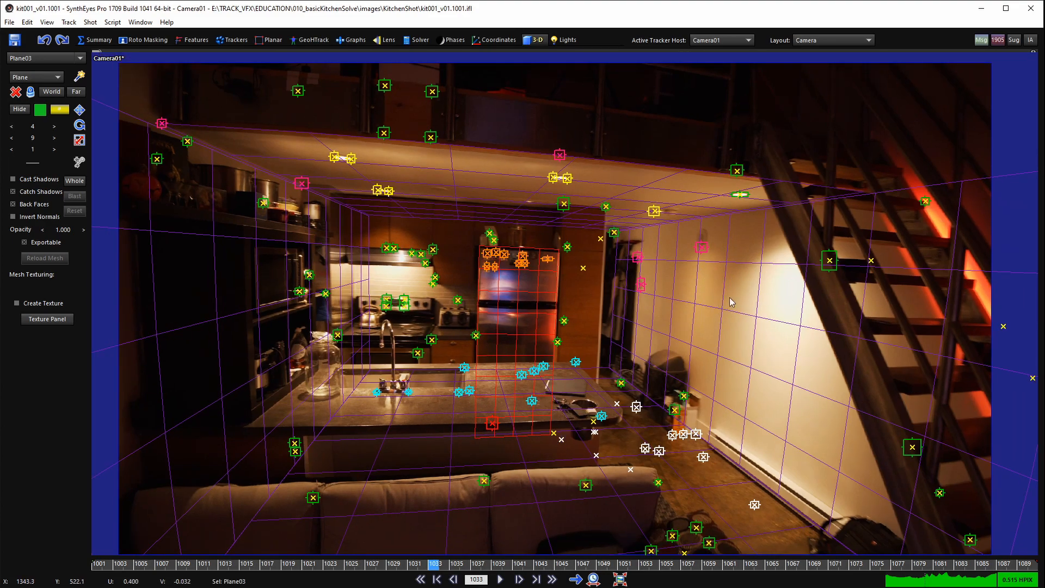
pyautogui.press('space')
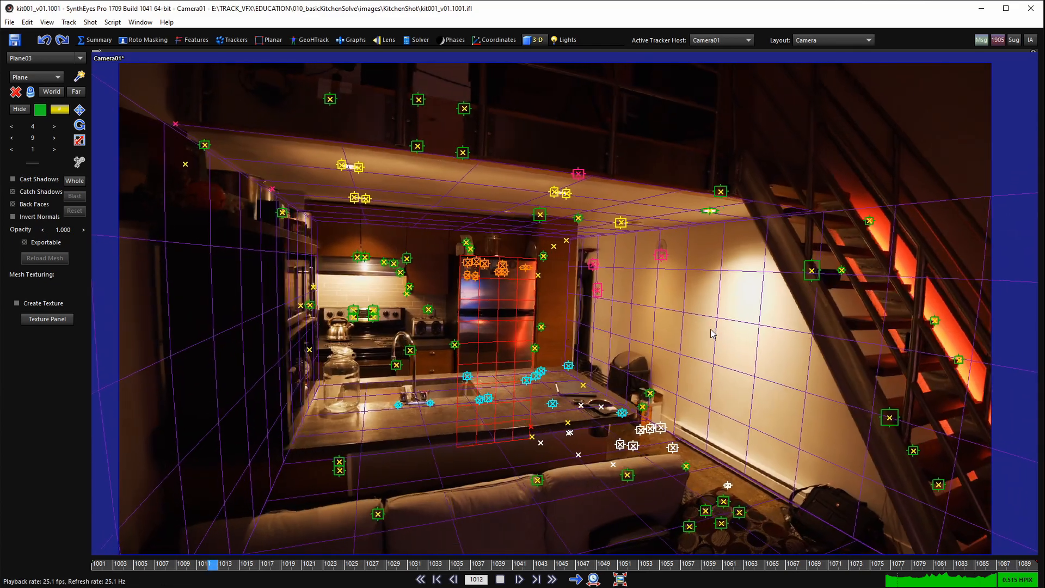
pyautogui.press('space')
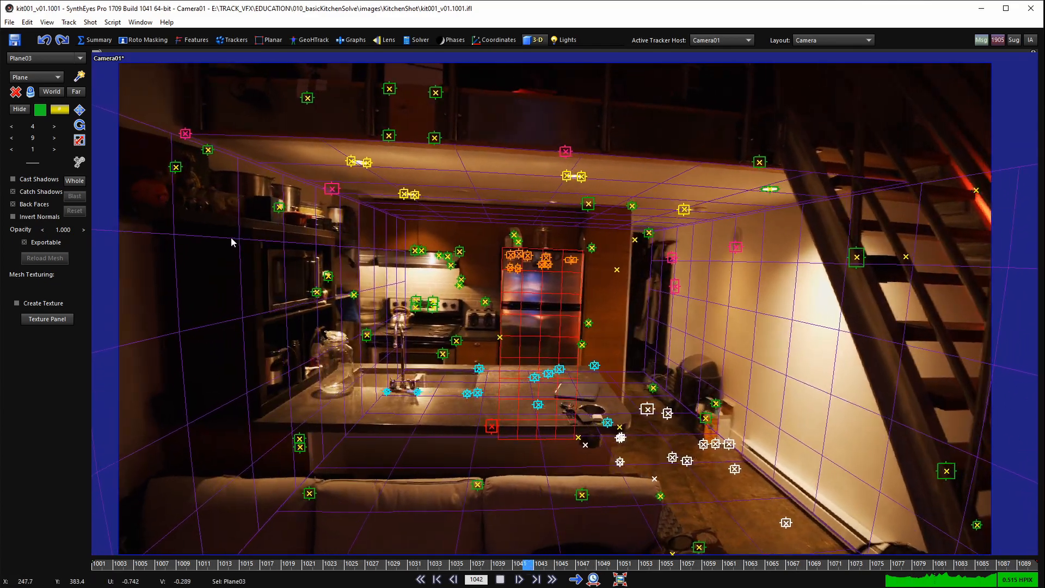
pyautogui.press('space')
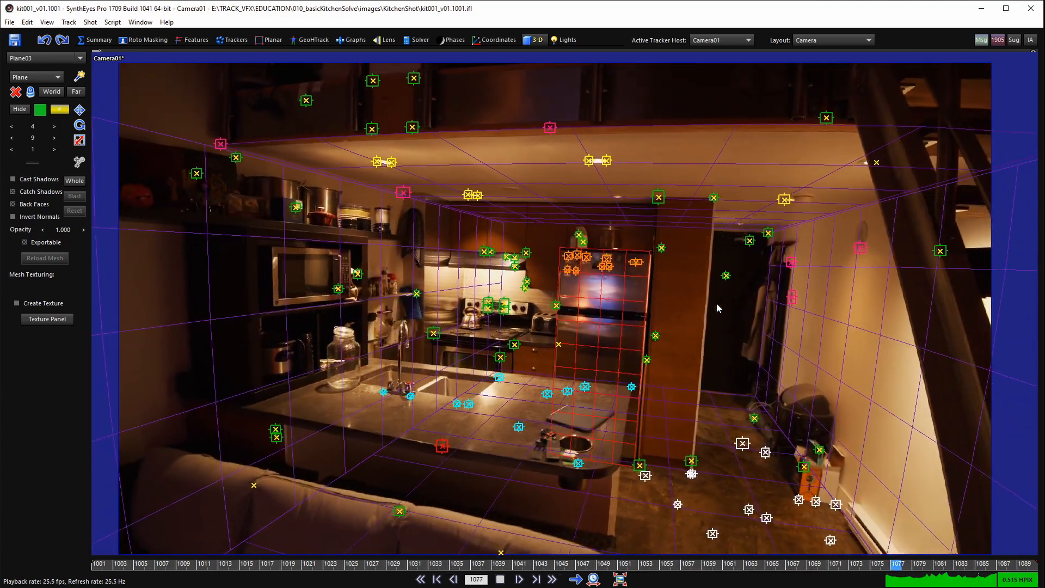
pyautogui.press('space')
pyautogui.press('space')
pyautogui.press('space')
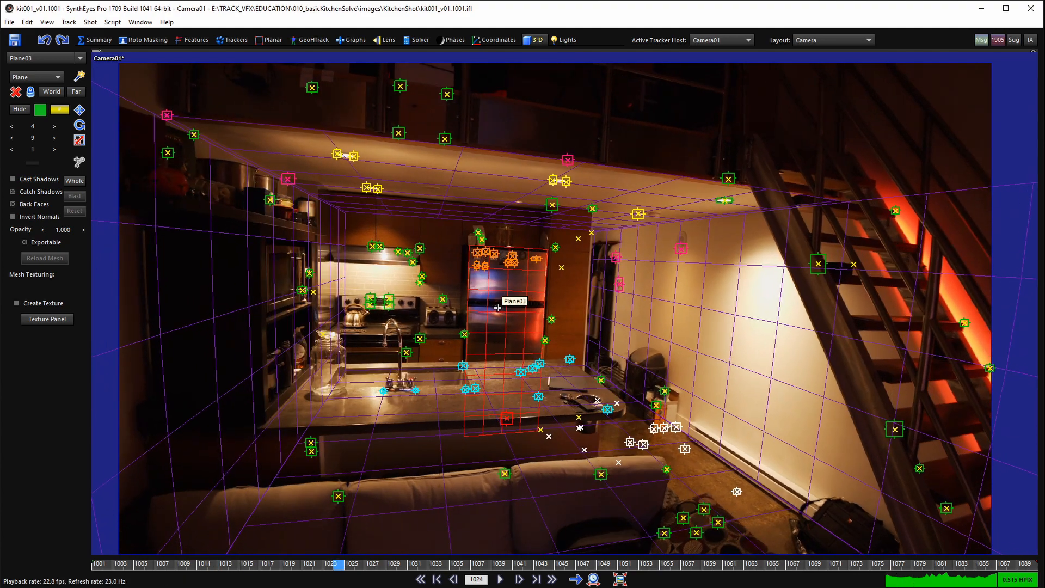
pyautogui.press('7')
# - Draw a plane about 194 by 93 over the cyan countertop trackers in the Top view and set its segment counts to 6 and 4
pyautogui.scroll(-3, 354, 190)
pyautogui.scroll(-4, 354, 190)
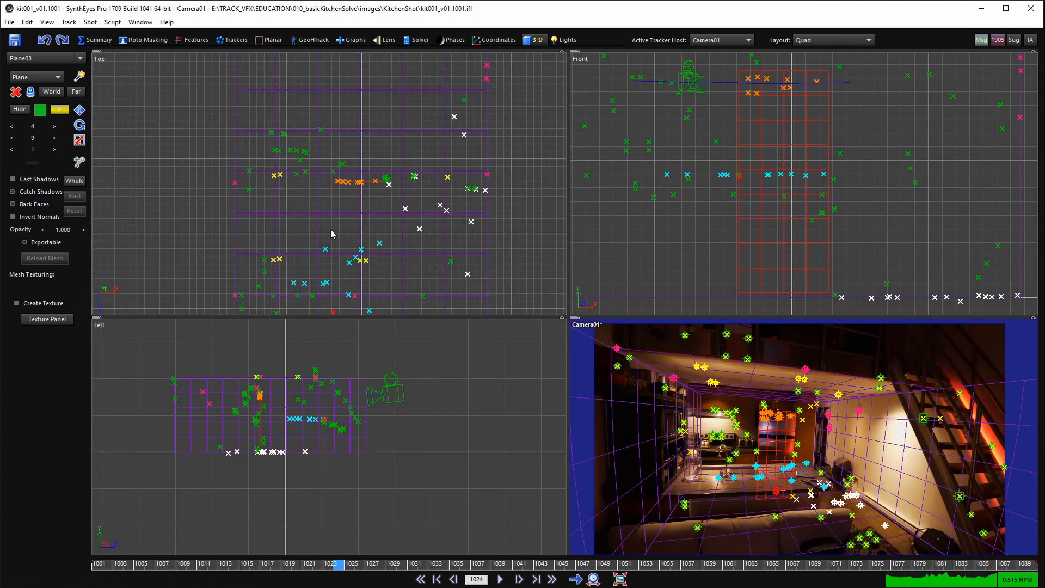
pyautogui.moveTo(314, 243); pyautogui.dragTo(301, 175, button='middle')
pyautogui.click(79, 77)
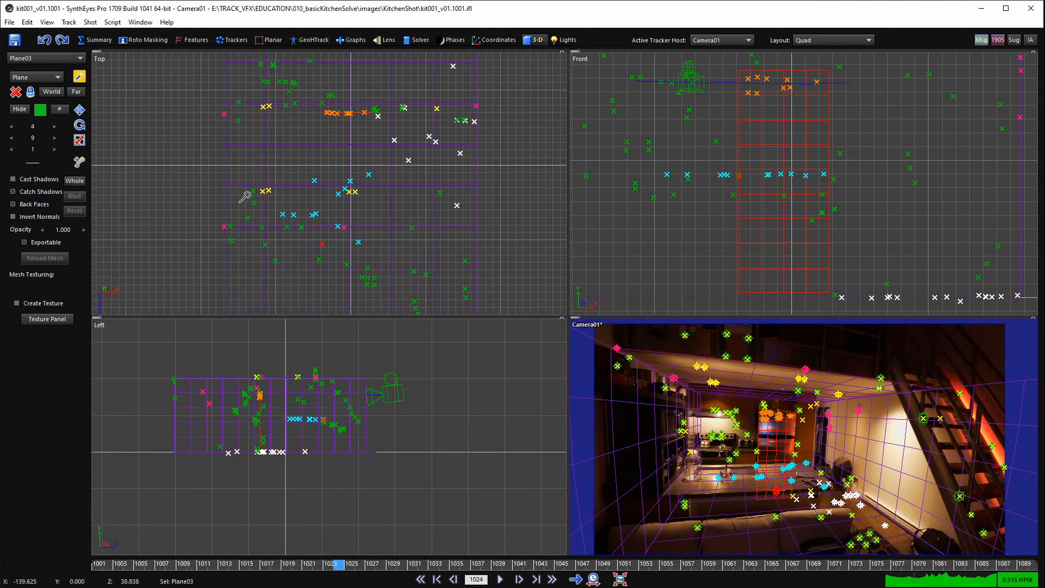
pyautogui.scroll(4, 272, 199)
pyautogui.moveTo(312, 194); pyautogui.dragTo(324, 168, button='middle')
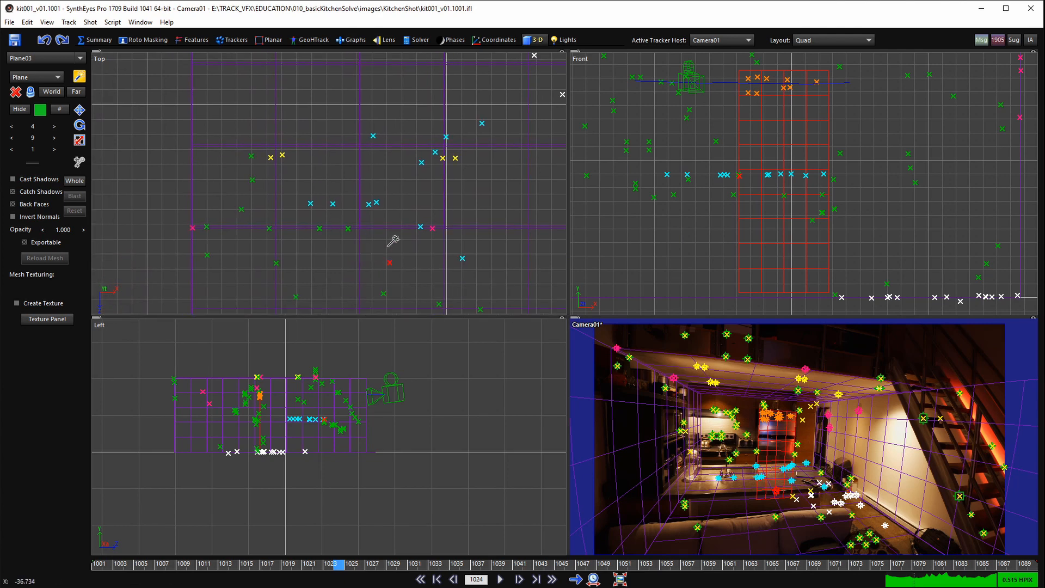
pyautogui.moveTo(399, 208); pyautogui.dragTo(335, 225, button='middle')
pyautogui.scroll(6, 826, 484)
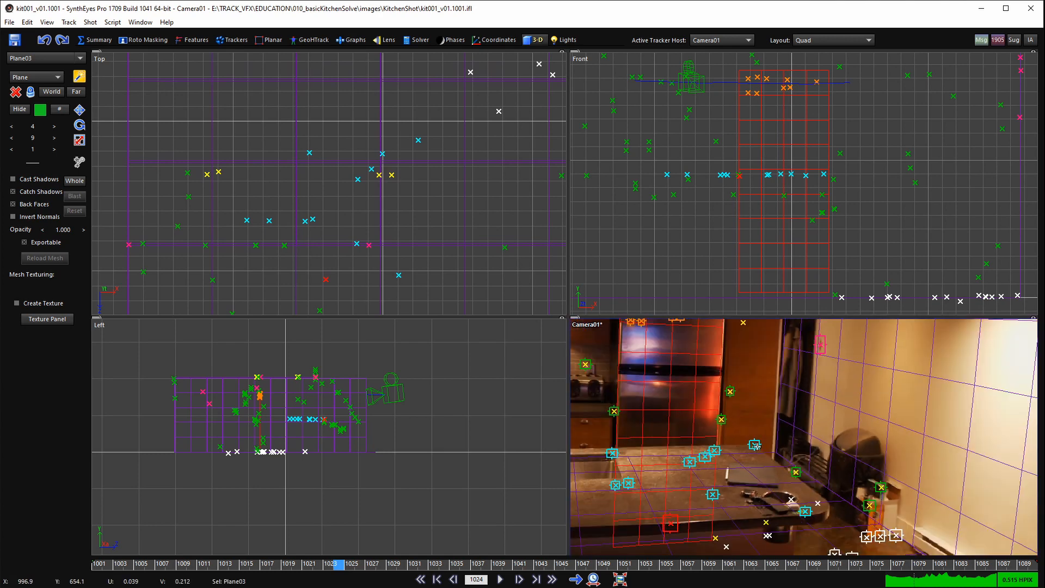
pyautogui.scroll(-4, 756, 445)
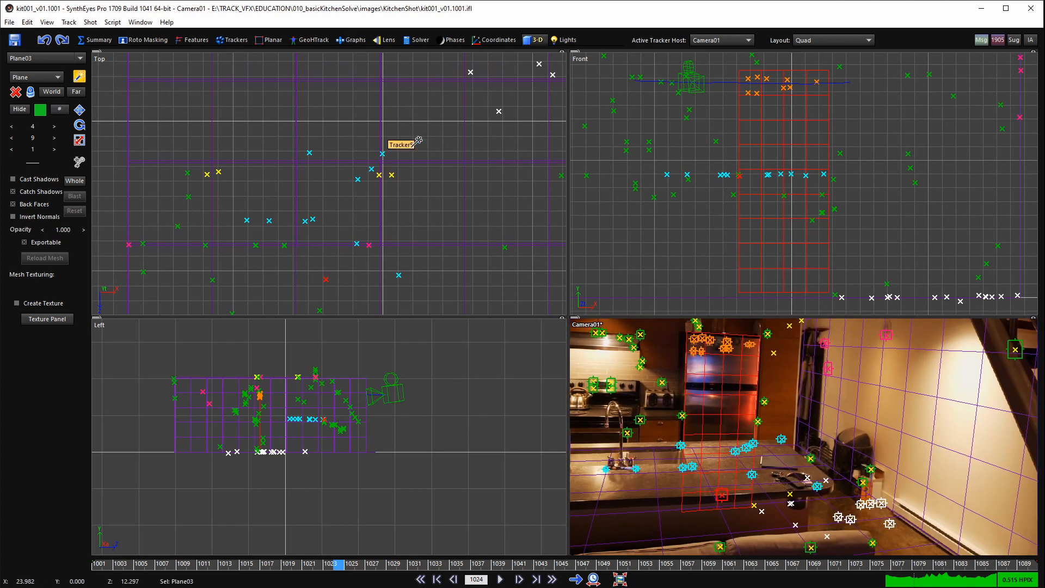
pyautogui.moveTo(418, 141); pyautogui.dragTo(117, 237)
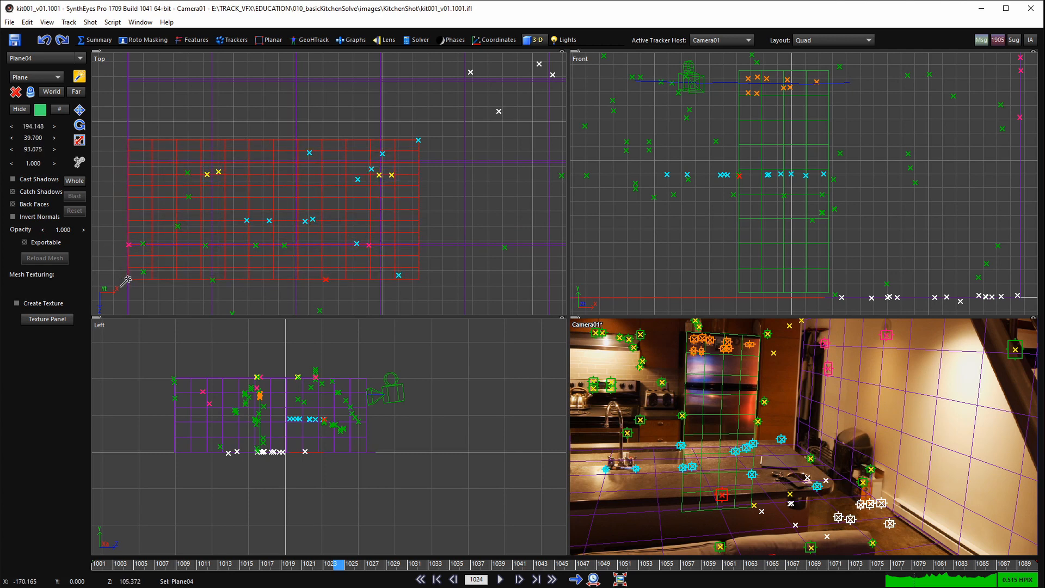
pyautogui.click(59, 109)
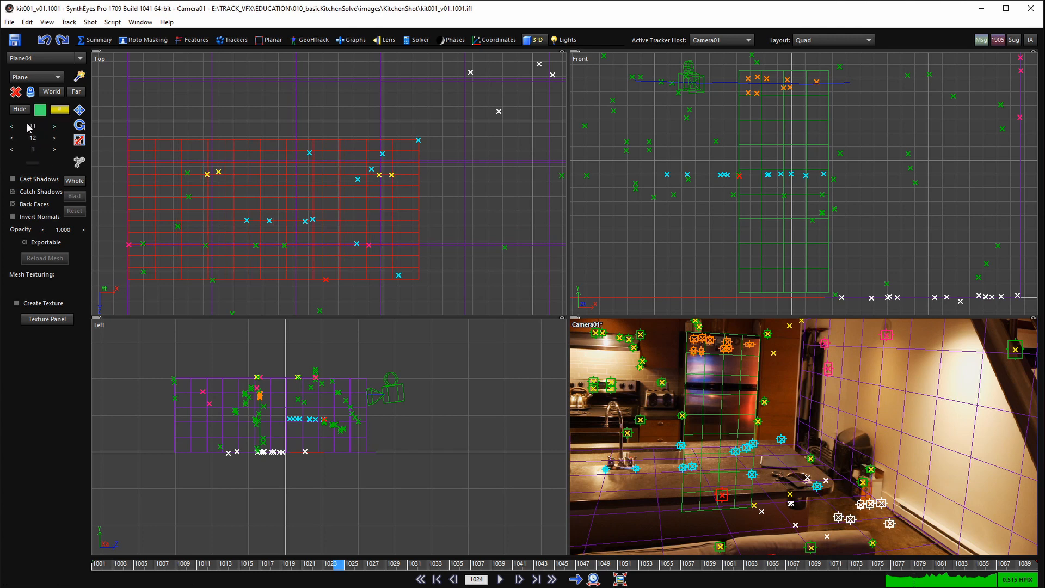
pyautogui.moveTo(27, 134); pyautogui.dragTo(21, 141)
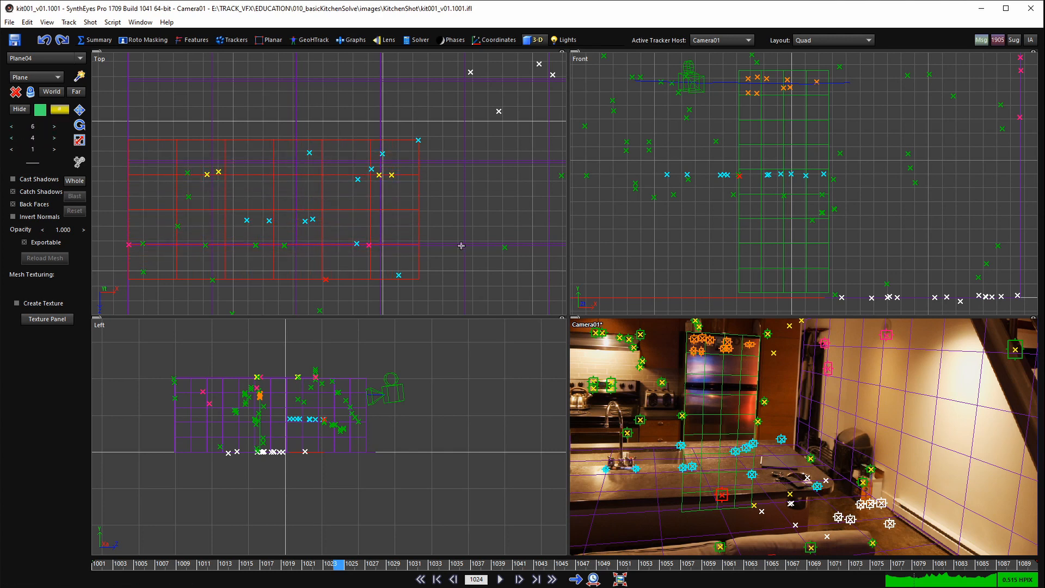
# - Raise the countertop plane from the floor to the cyan trackers' height, at about Y 91.3
pyautogui.press('1')
pyautogui.scroll(-3, 487, 356)
pyautogui.moveTo(400, 360); pyautogui.dragTo(472, 226, button='middle')
pyautogui.press('7')
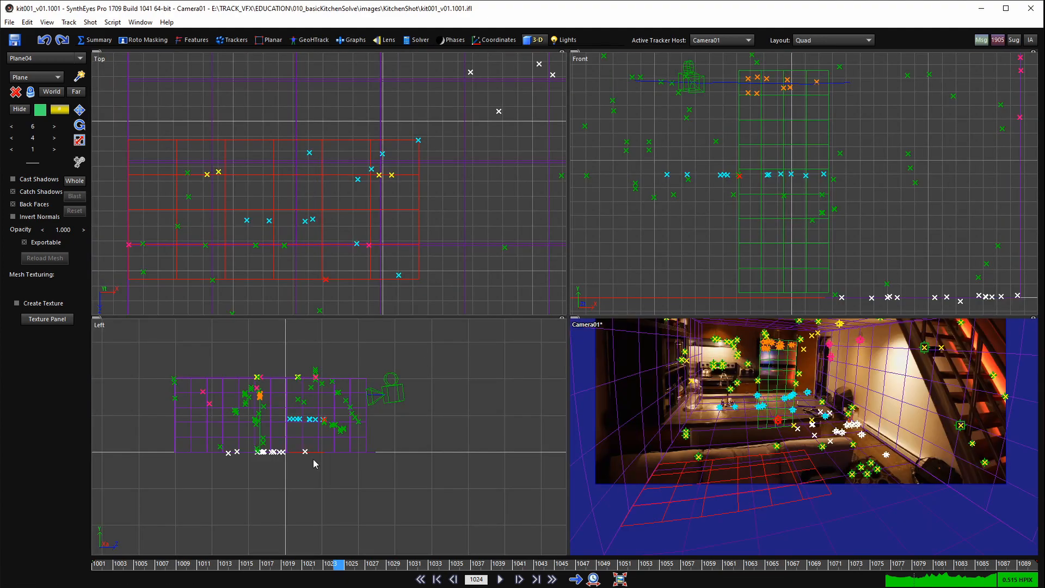
pyautogui.scroll(6, 313, 463)
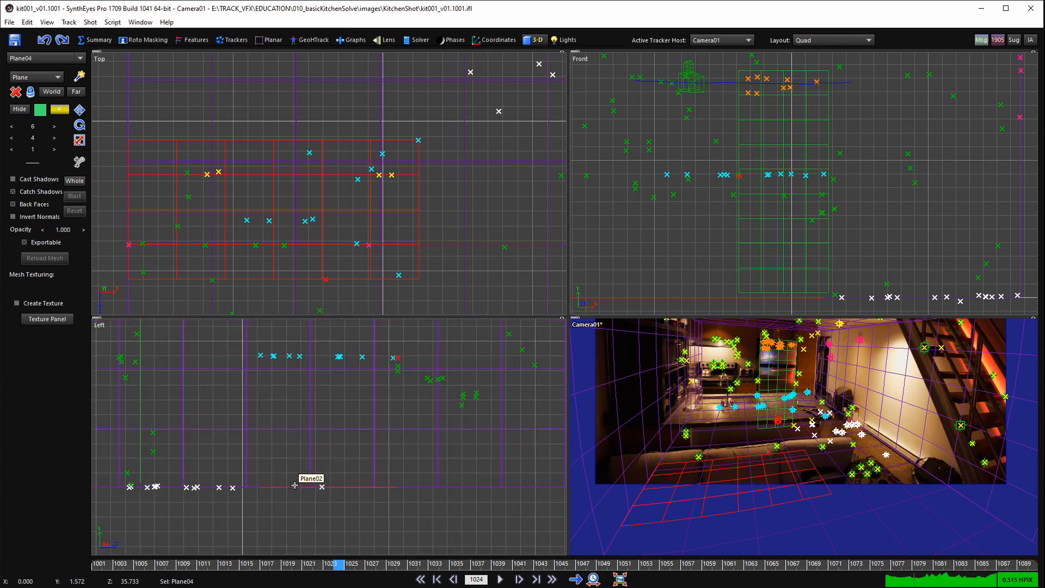
pyautogui.moveTo(295, 484); pyautogui.dragTo(298, 498, button='middle')
pyautogui.click(79, 110)
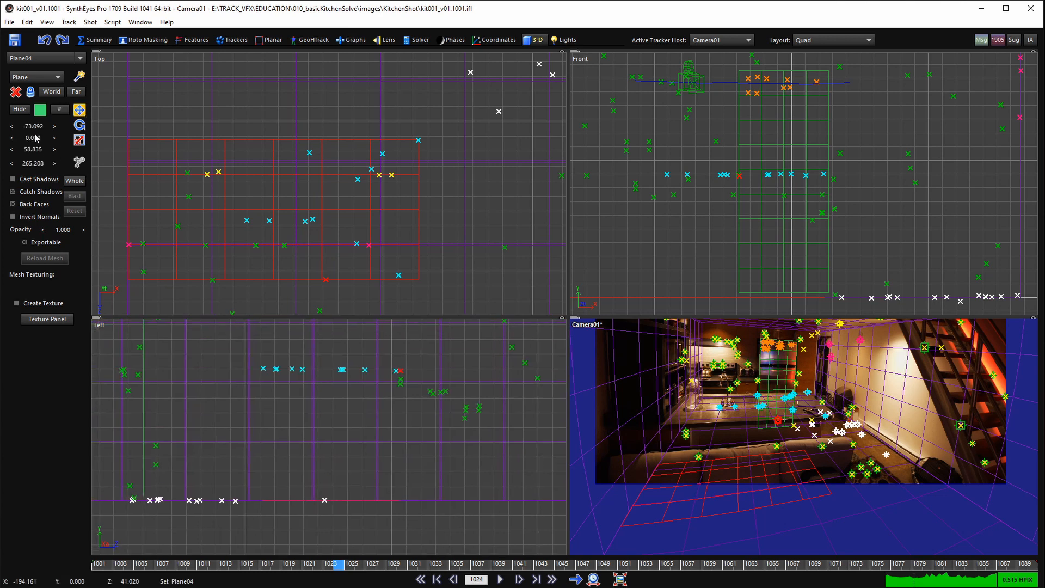
pyautogui.moveTo(35, 137); pyautogui.dragTo(87, 144)
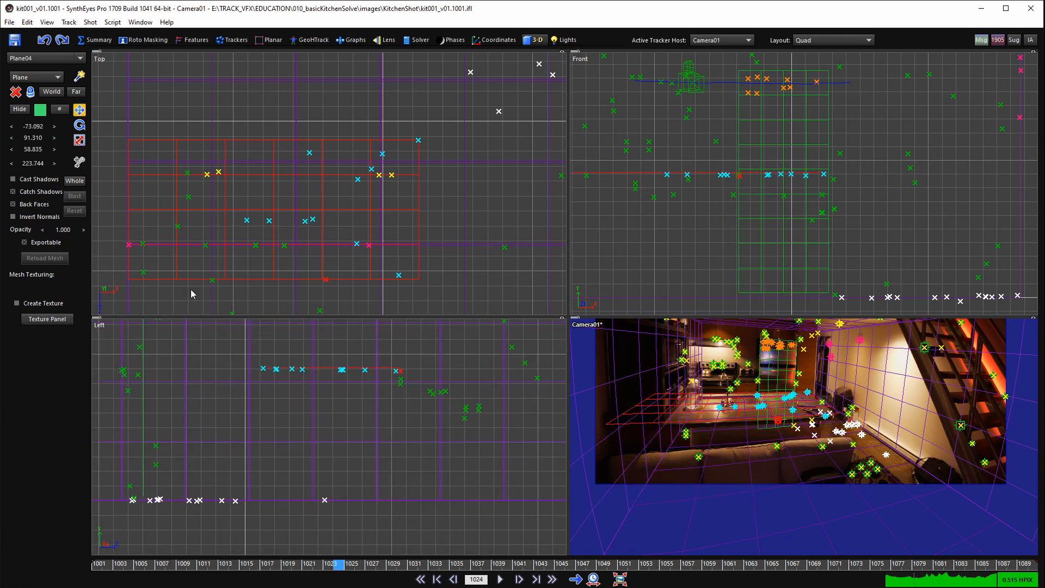
# - Fine-tune the countertop plane's position against the cyan trackers to about X -73.3, Y 90.2, Z 58.8
pyautogui.scroll(5, 349, 381)
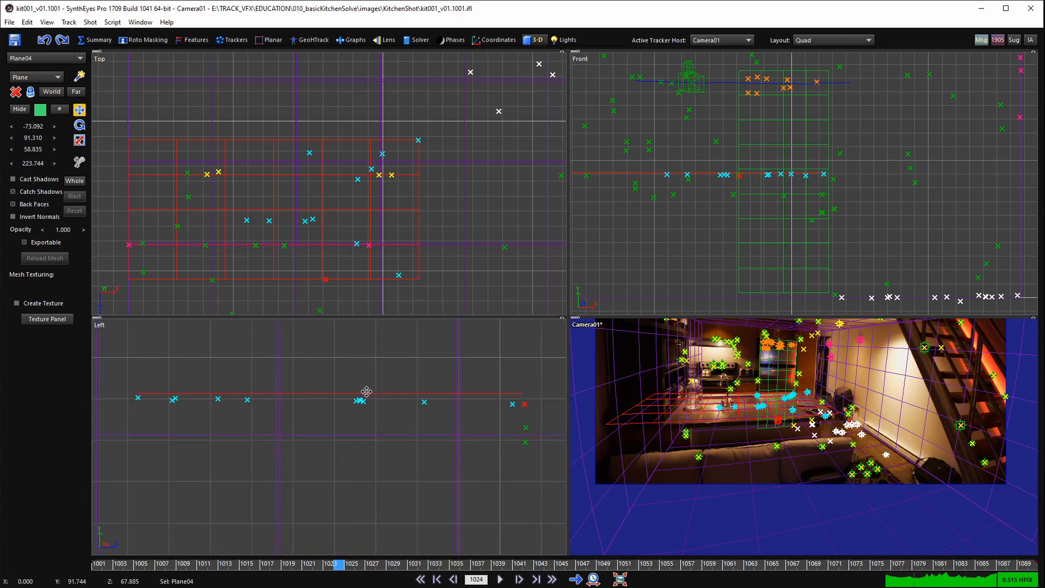
pyautogui.scroll(-2, 366, 392)
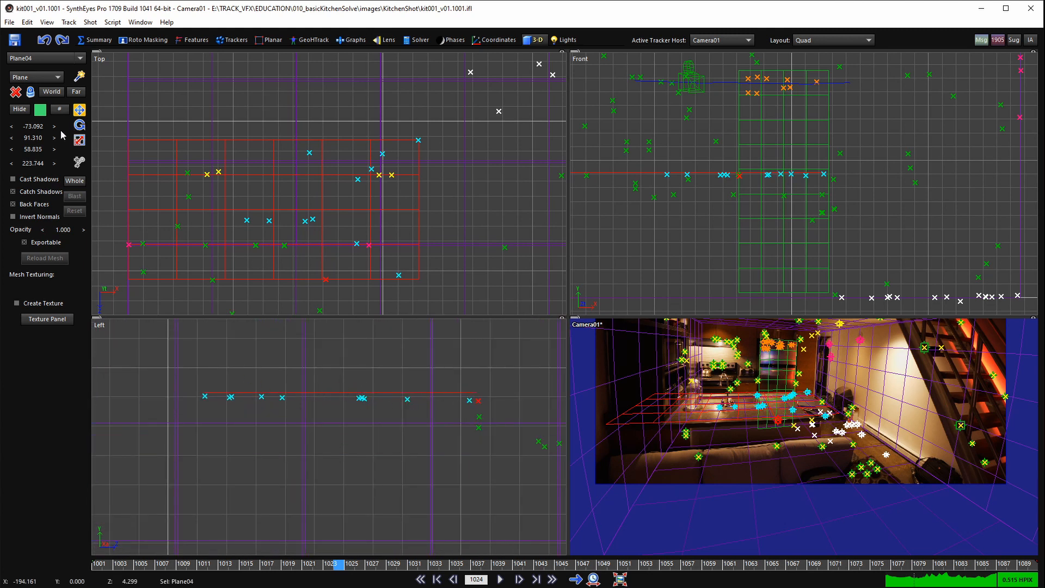
pyautogui.moveTo(39, 137); pyautogui.dragTo(1026, 151)
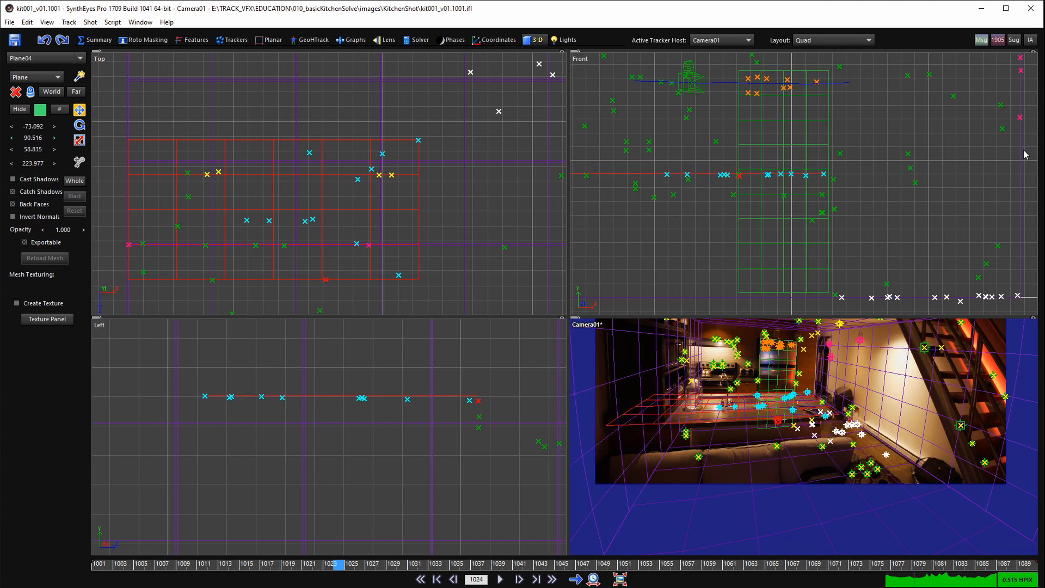
pyautogui.scroll(3, 256, 377)
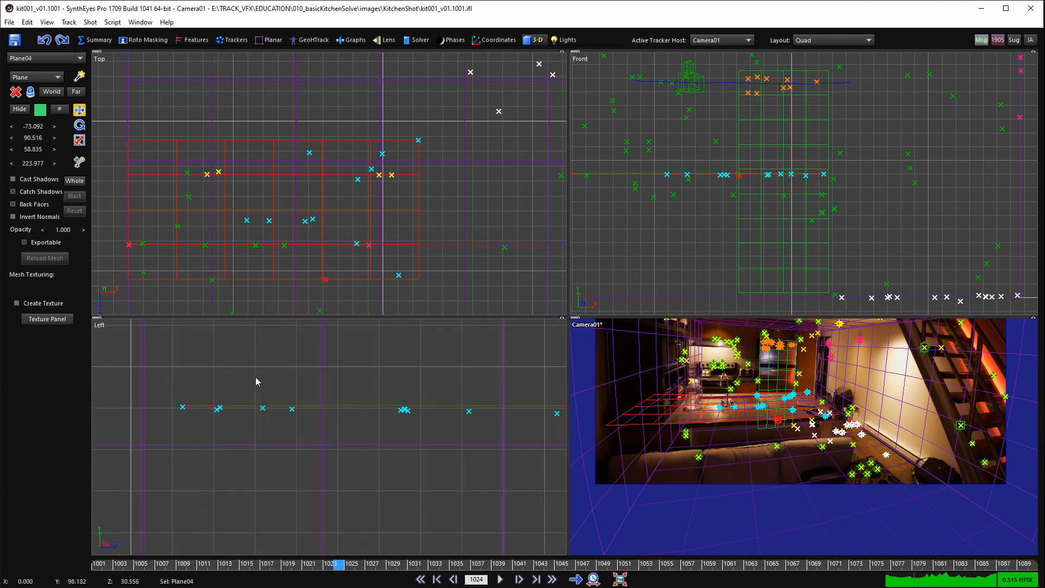
pyautogui.moveTo(233, 416); pyautogui.dragTo(233, 419)
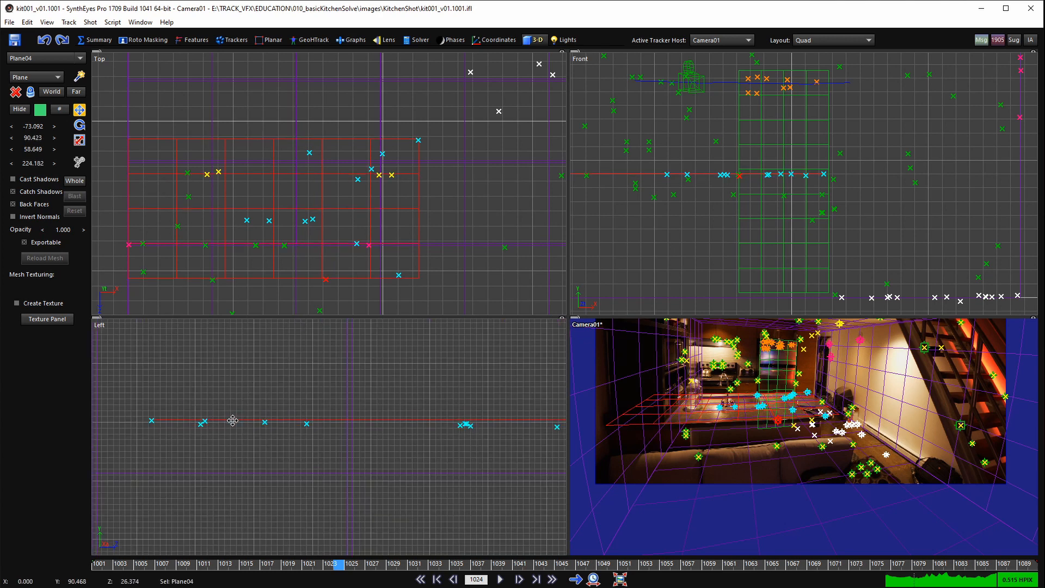
pyautogui.scroll(5, 421, 140)
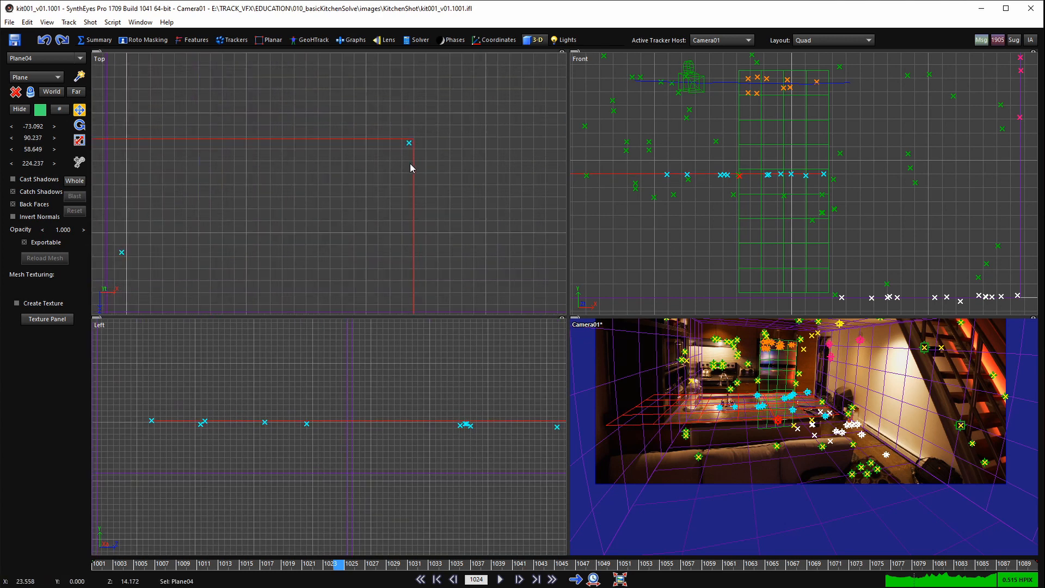
pyautogui.scroll(-5, 409, 166)
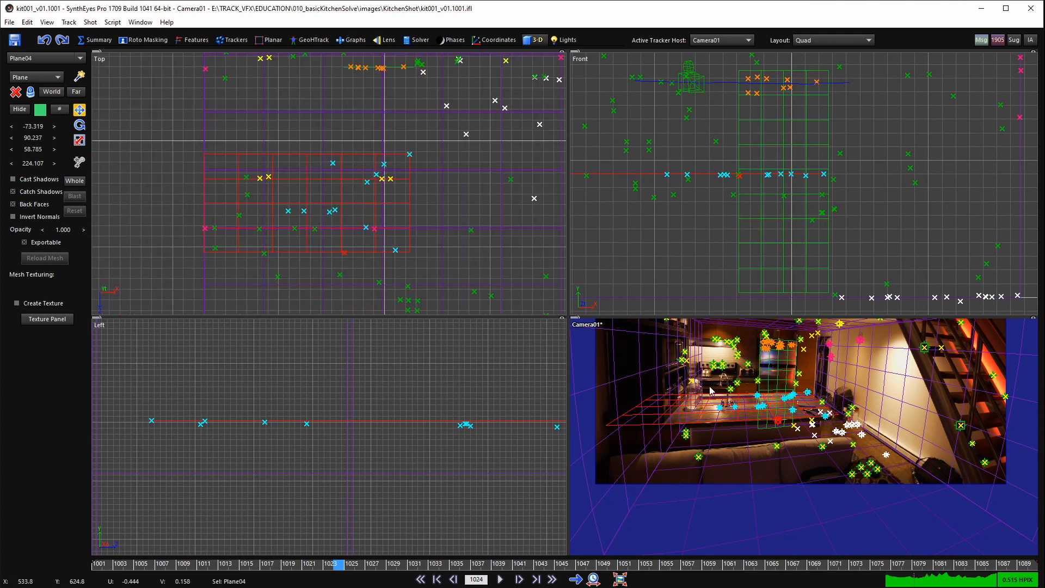
# - Play the shot in a full Camera view and examine how the countertop plane fits the counter's corner near the trash bin
pyautogui.press('c')
pyautogui.moveTo(585, 307); pyautogui.dragTo(581, 440, button='middle')
pyautogui.scroll(-3, 553, 422)
pyautogui.press('space')
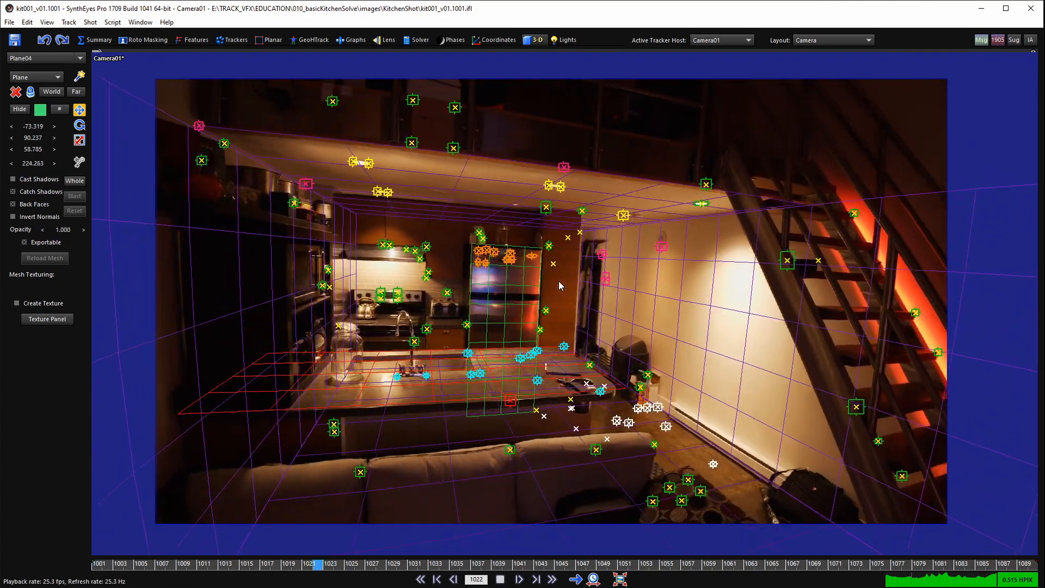
pyautogui.press('space')
pyautogui.scroll(4, 609, 387)
pyautogui.keyDown('shift'); pyautogui.scroll(8, 609, 387); pyautogui.keyUp('shift')
pyautogui.scroll(7, 614, 359)
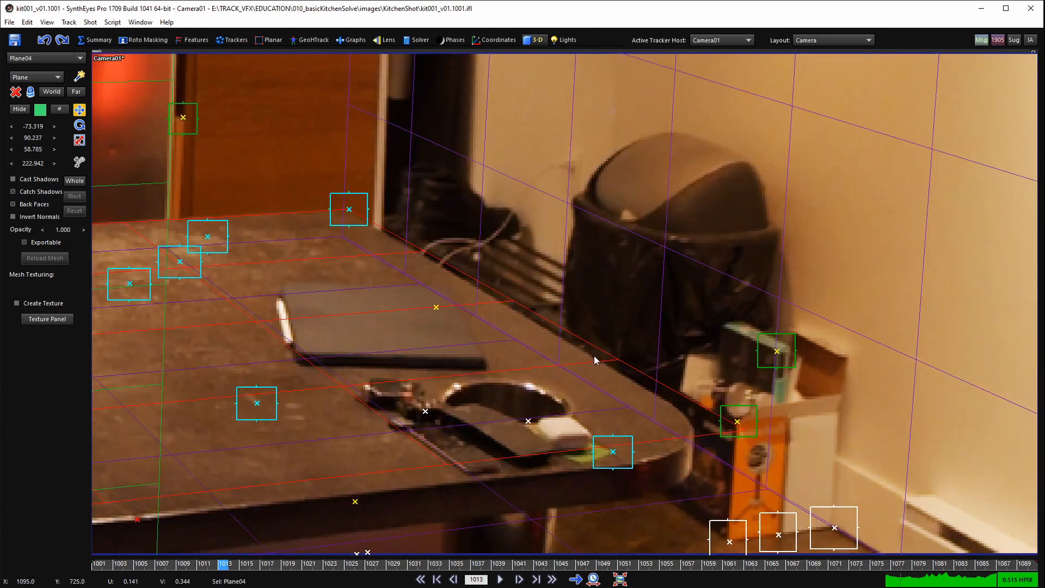
# - Examine the countertop plane's alignment with the cyan trackers closely in the Left and Front views
pyautogui.press('Home')
pyautogui.press('q')
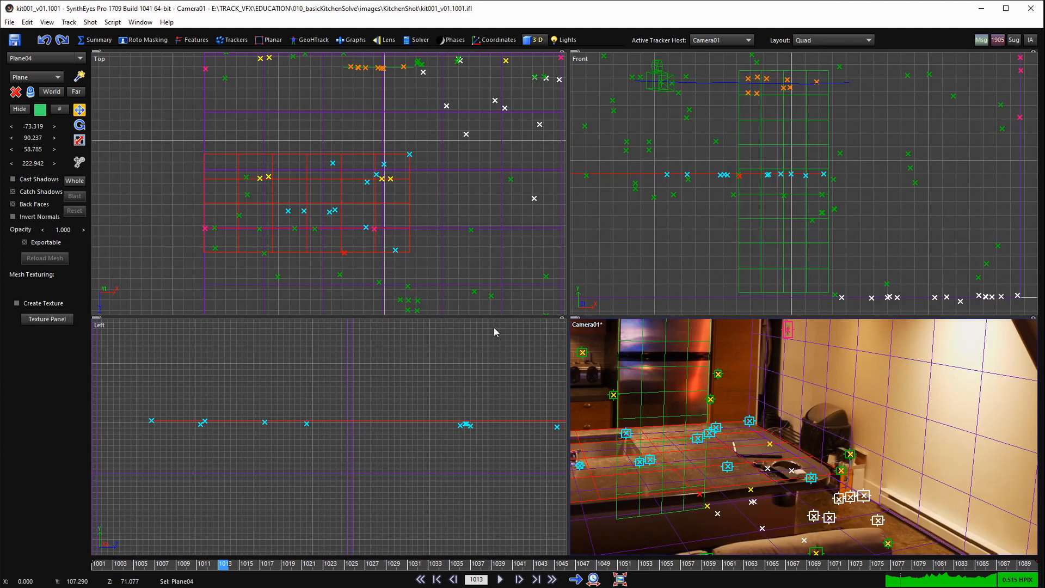
pyautogui.scroll(5, 429, 443)
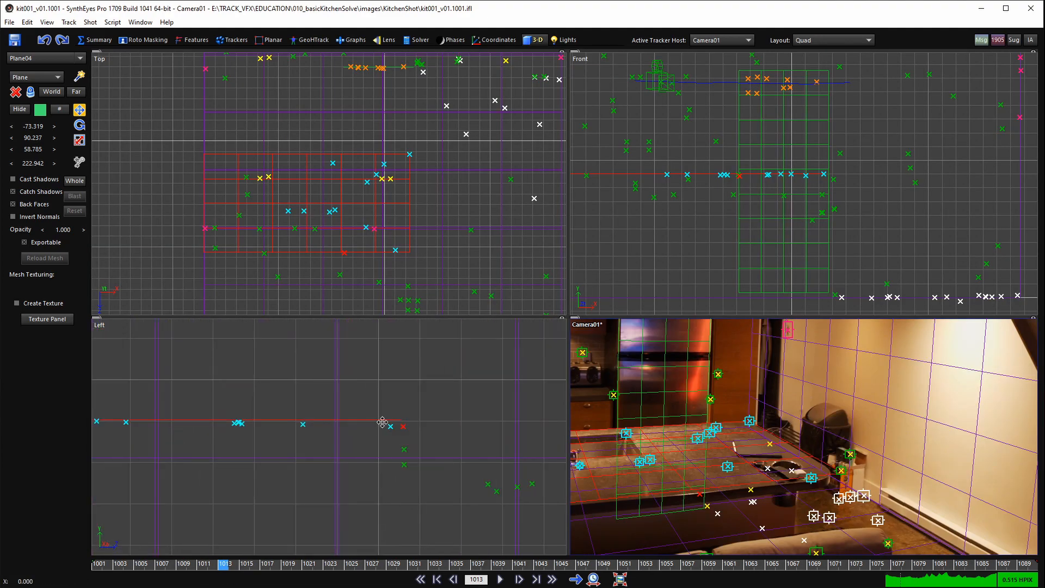
pyautogui.scroll(-8, 380, 430)
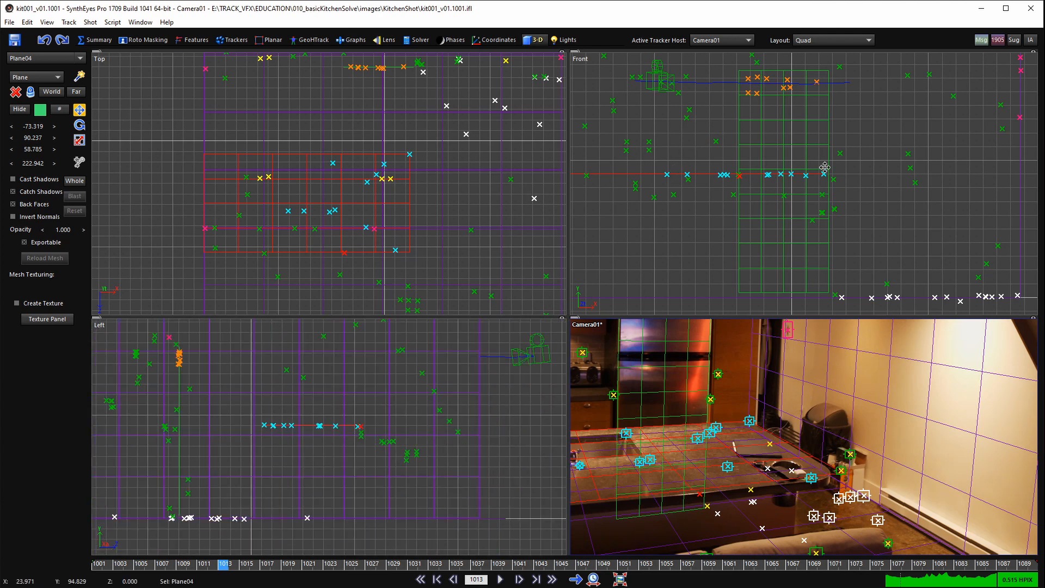
pyautogui.scroll(10, 824, 168)
pyautogui.scroll(-5, 833, 169)
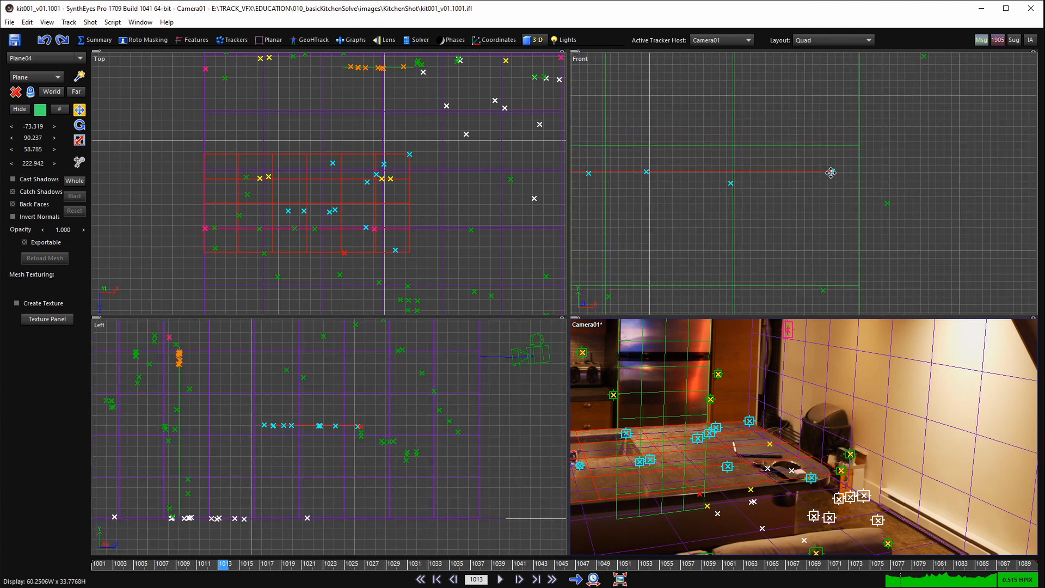
pyautogui.scroll(5, 691, 179)
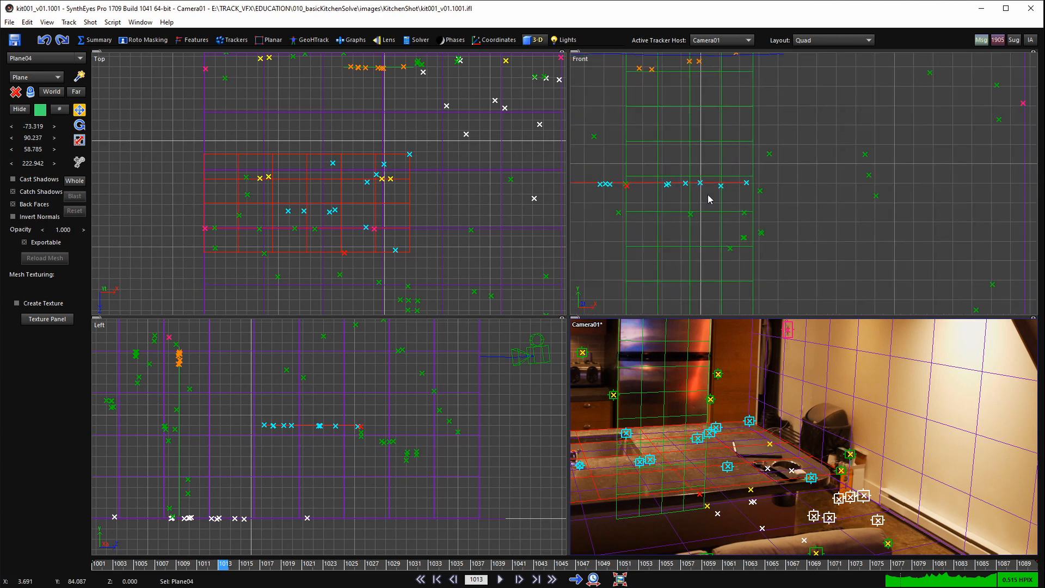
pyautogui.scroll(-3, 675, 174)
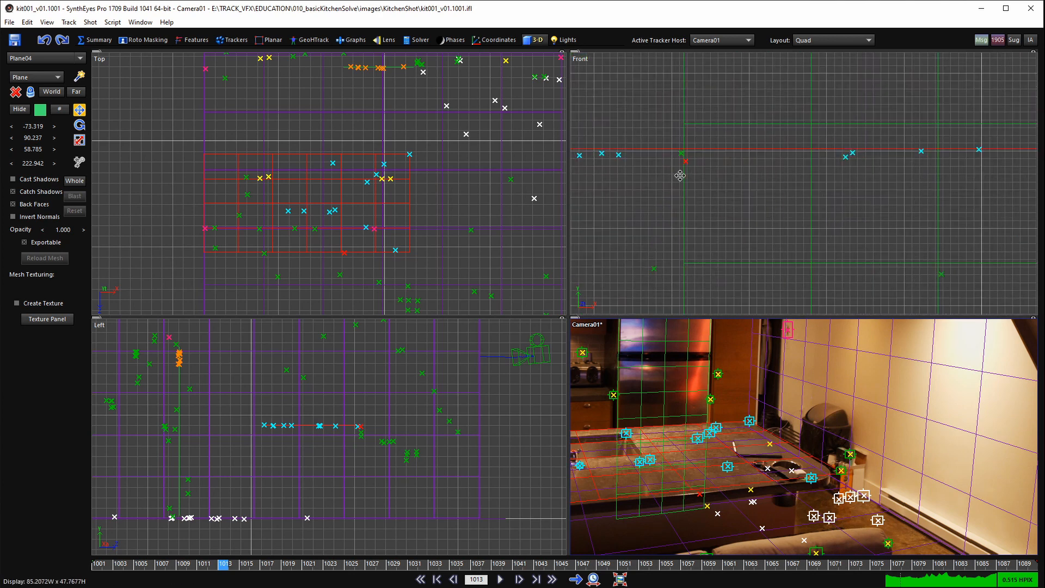
pyautogui.scroll(5, 312, 422)
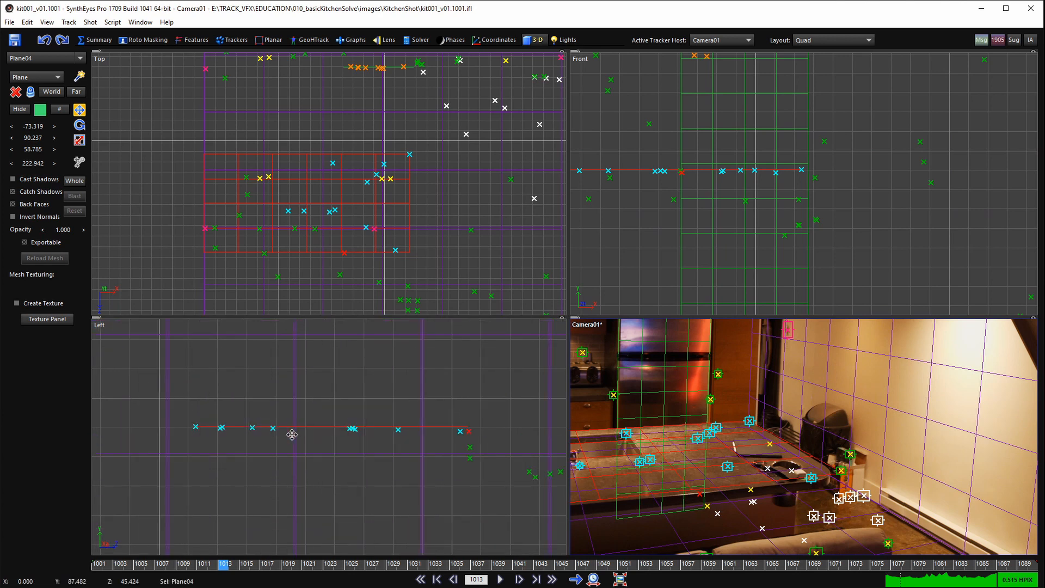
# - Lock the selection to the countertop plane and tilt it about 0.94 degrees in the Left view to follow the cyan trackers
pyautogui.click(78, 127)
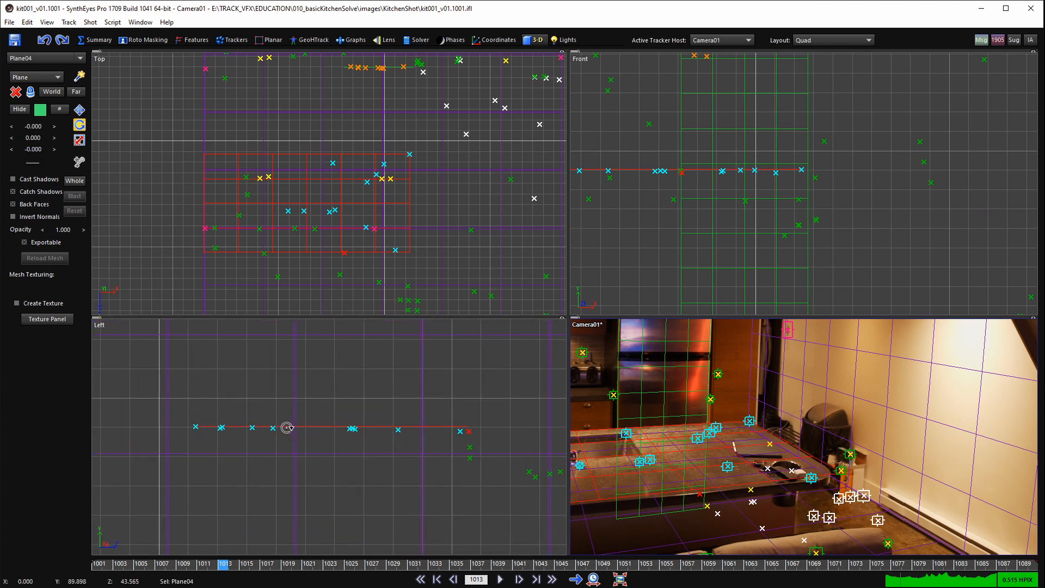
pyautogui.moveTo(287, 428); pyautogui.dragTo(282, 441)
pyautogui.hotkey('ctrl', 'z')
pyautogui.click(30, 91)
pyautogui.moveTo(233, 426); pyautogui.dragTo(204, 430)
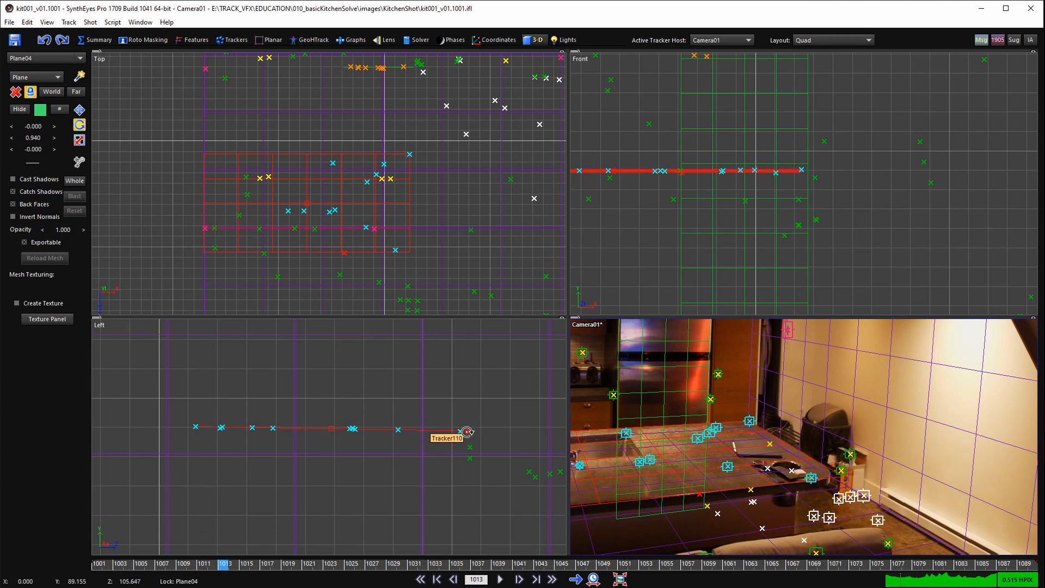
# - Compare the tilted countertop plane with the counter's edge in a full Camera view, and play the shot to check how it follows
pyautogui.press('1')
pyautogui.scroll(3, 581, 348)
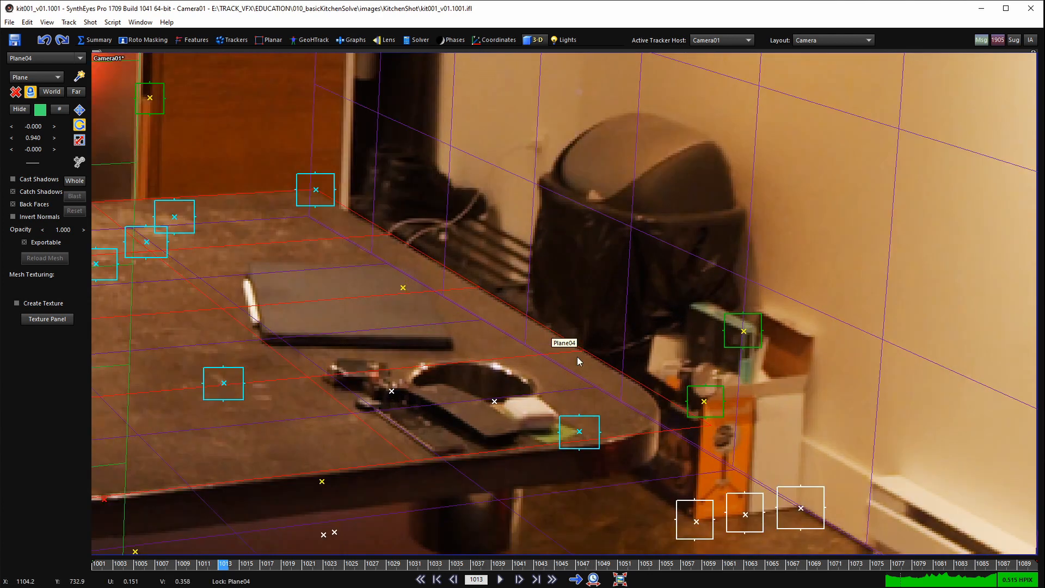
pyautogui.scroll(-2, 572, 343)
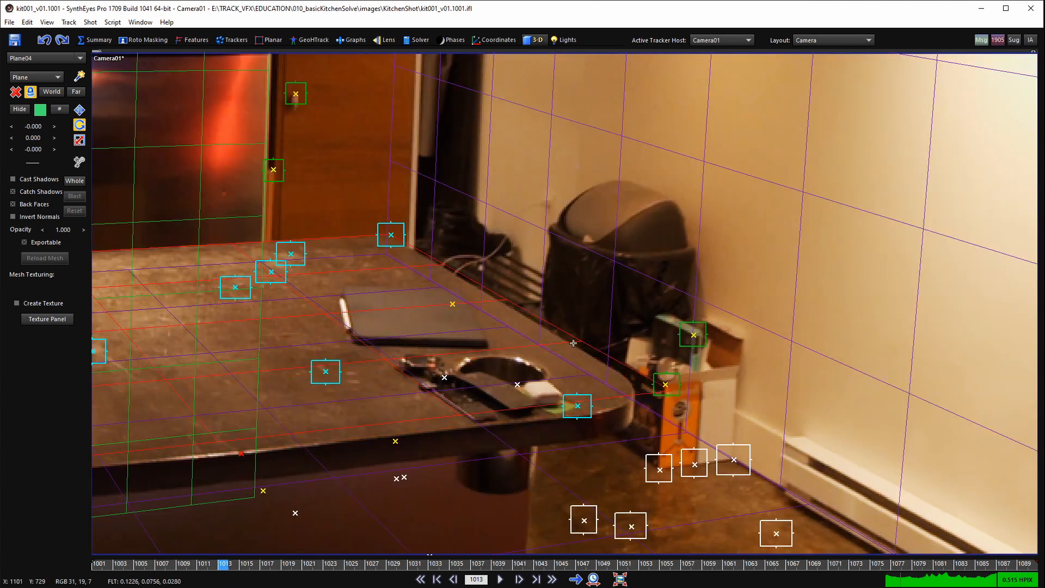
pyautogui.moveTo(579, 350)
pyautogui.mouseDown()
pyautogui.moveTo(587, 363)
pyautogui.moveTo(590, 354)
pyautogui.mouseUp()
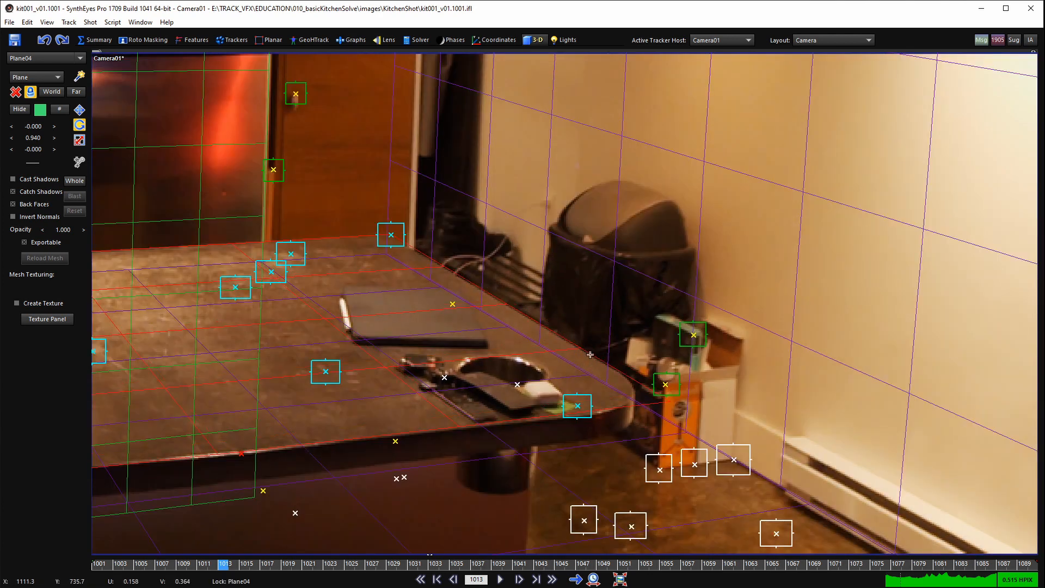
pyautogui.scroll(-3, 590, 354)
pyautogui.press('space')
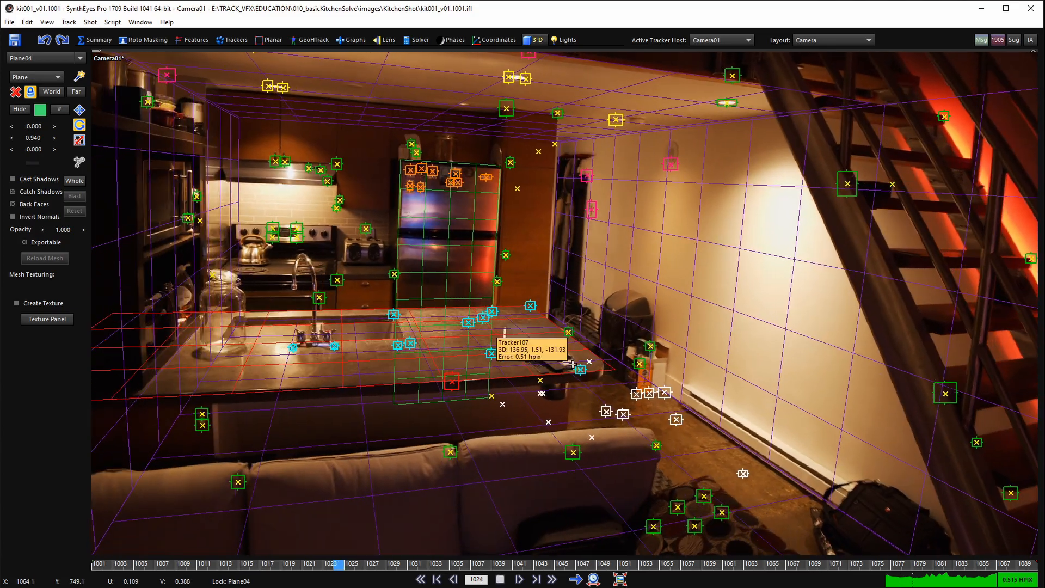
pyautogui.scroll(-2, 666, 422)
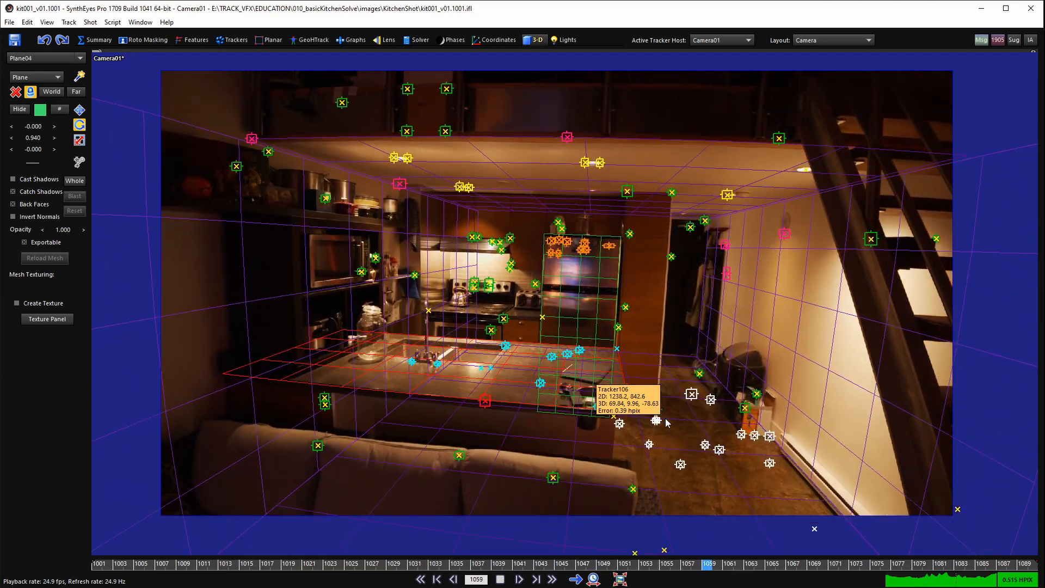
# - Play the shot in the Camera view and examine how the countertop plane follows the counter around the sink
pyautogui.press('space')
pyautogui.moveTo(633, 349); pyautogui.dragTo(594, 370, button='middle')
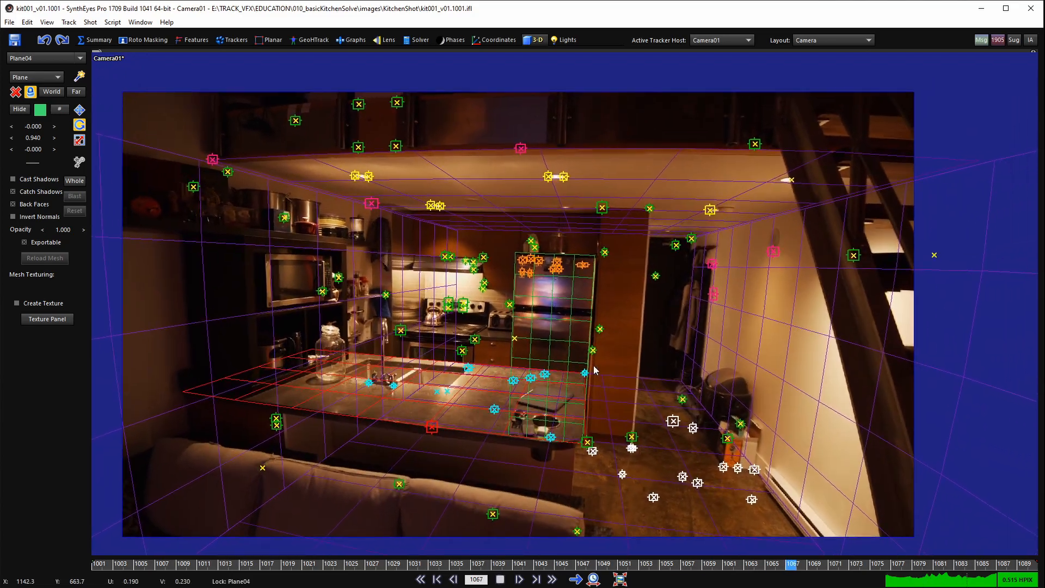
pyautogui.press('space')
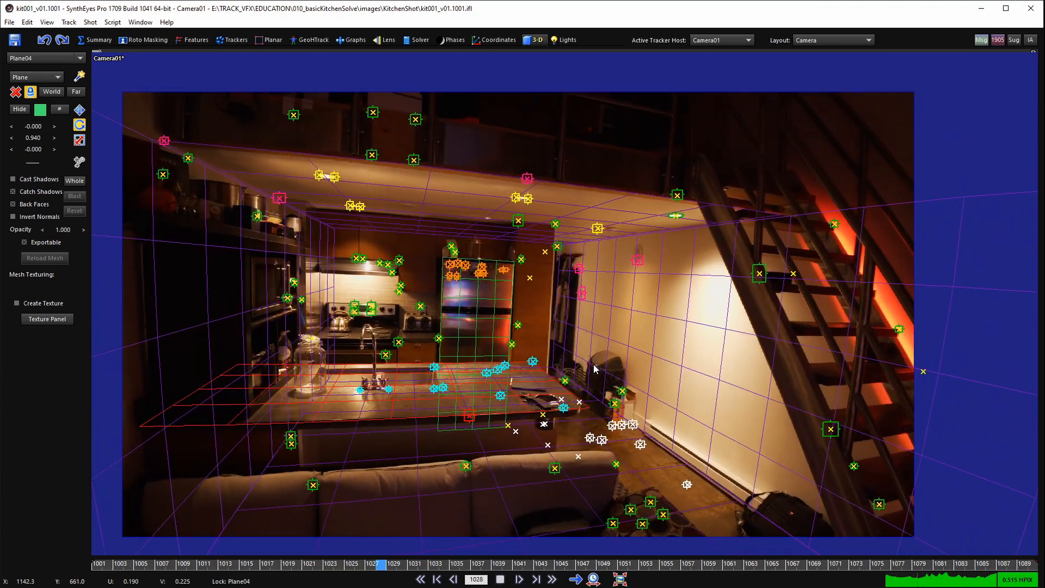
pyautogui.press('space')
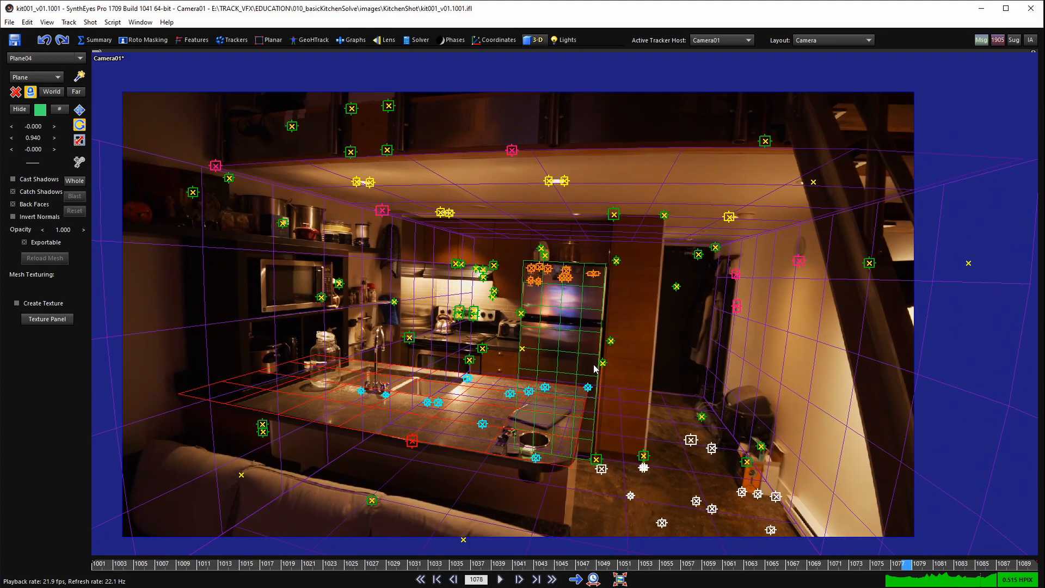
pyautogui.scroll(5, 429, 383)
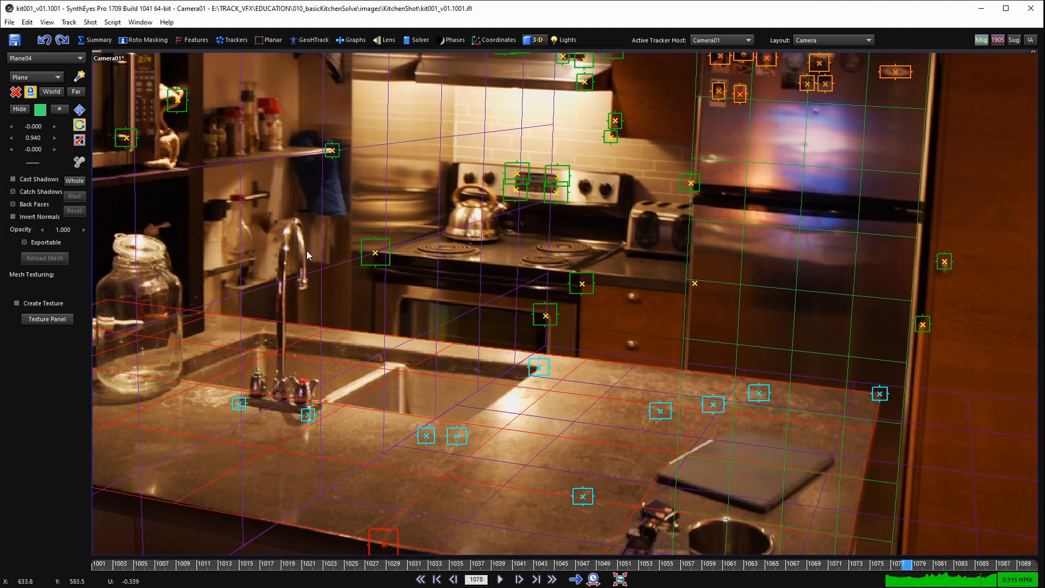
pyautogui.scroll(-5, 327, 323)
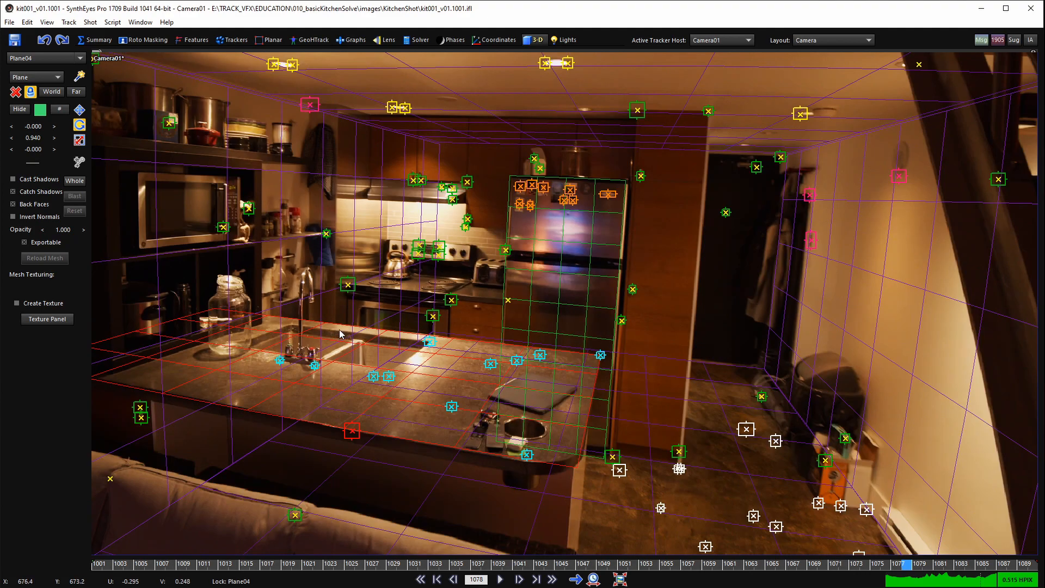
# - Play the full shot repeatedly to check how all planes stick to the kitchen surfaces, and return to frame 1001
pyautogui.moveTo(378, 337); pyautogui.dragTo(444, 368, button='middle')
pyautogui.press('space')
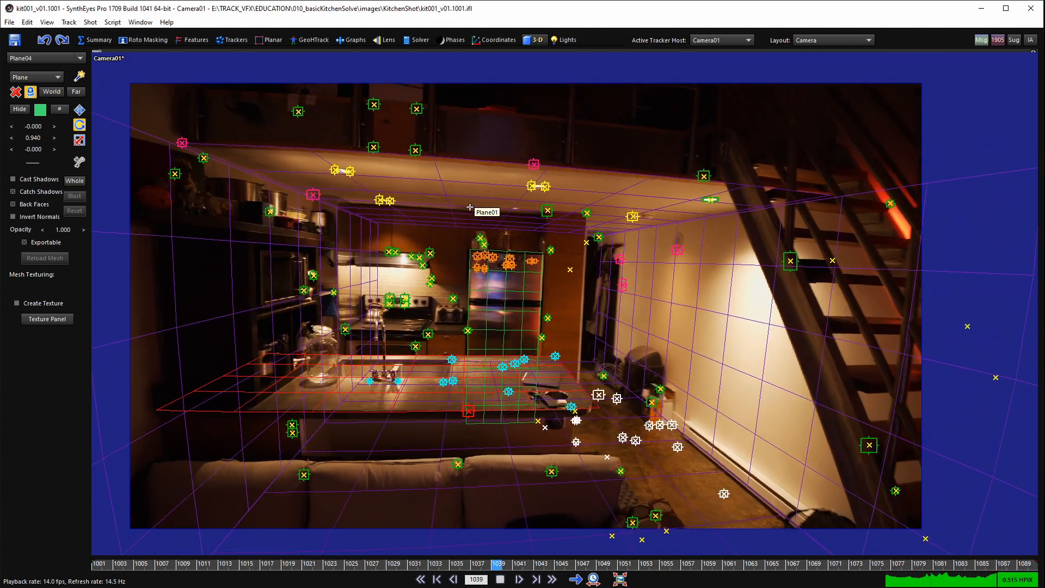
pyautogui.press('space')
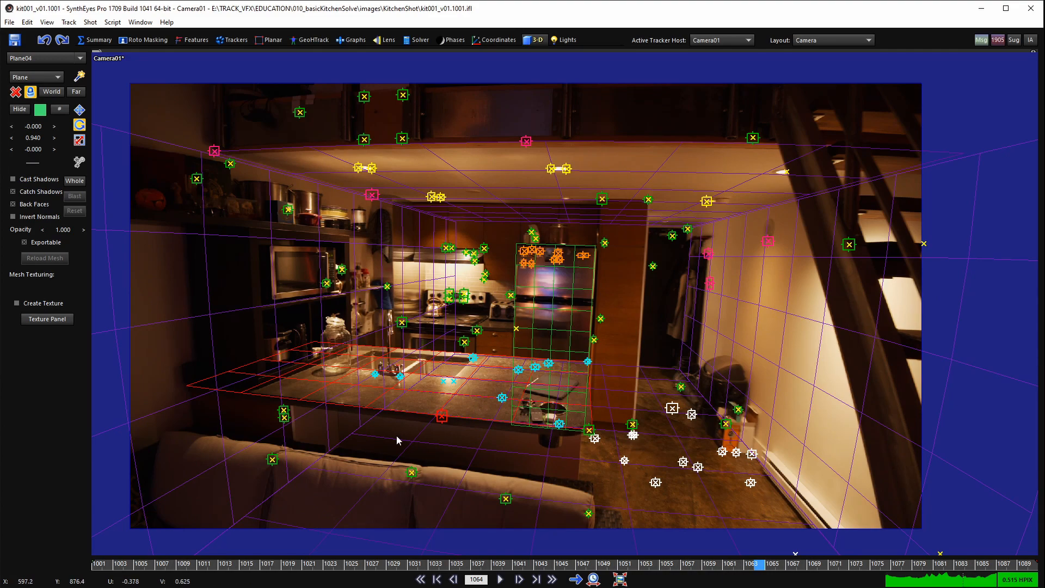
pyautogui.press('space')
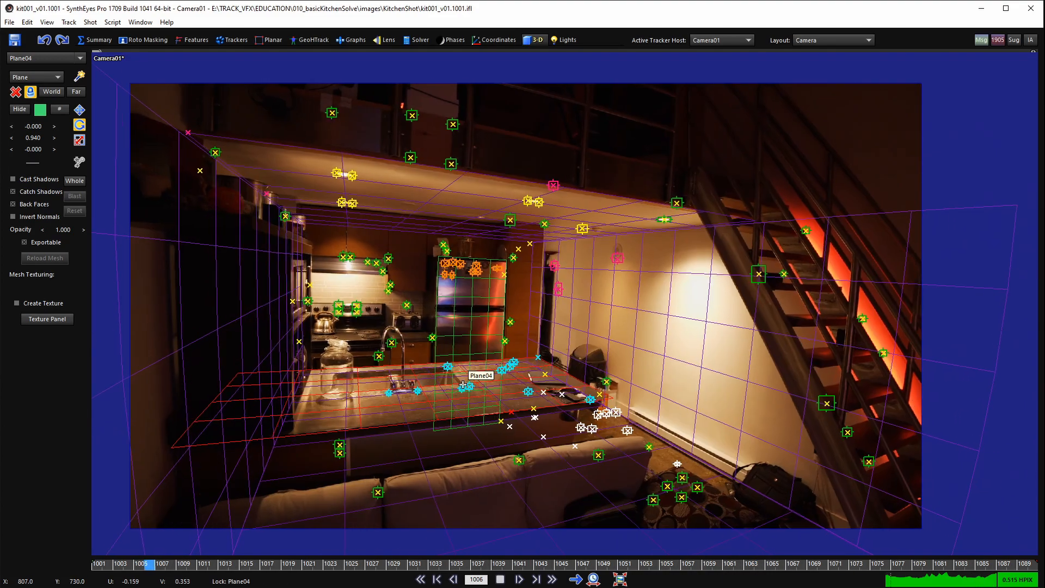
pyautogui.press('space')
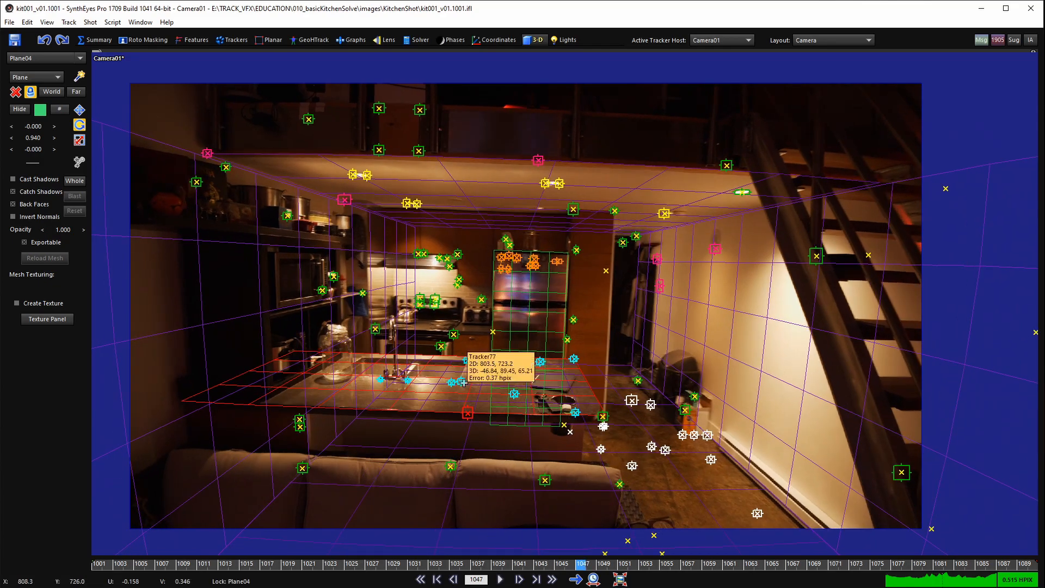
pyautogui.hotkey('shift', 'a')
pyautogui.press('space')
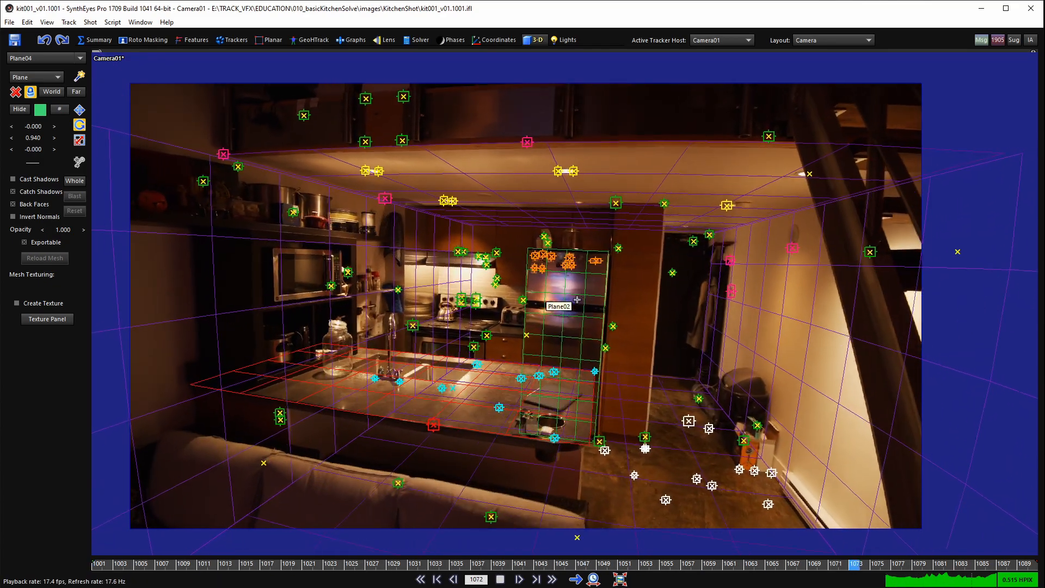
pyautogui.press('space')
pyautogui.hotkey('shift', 'a')
pyautogui.moveTo(524, 319); pyautogui.dragTo(530, 320, button='middle')
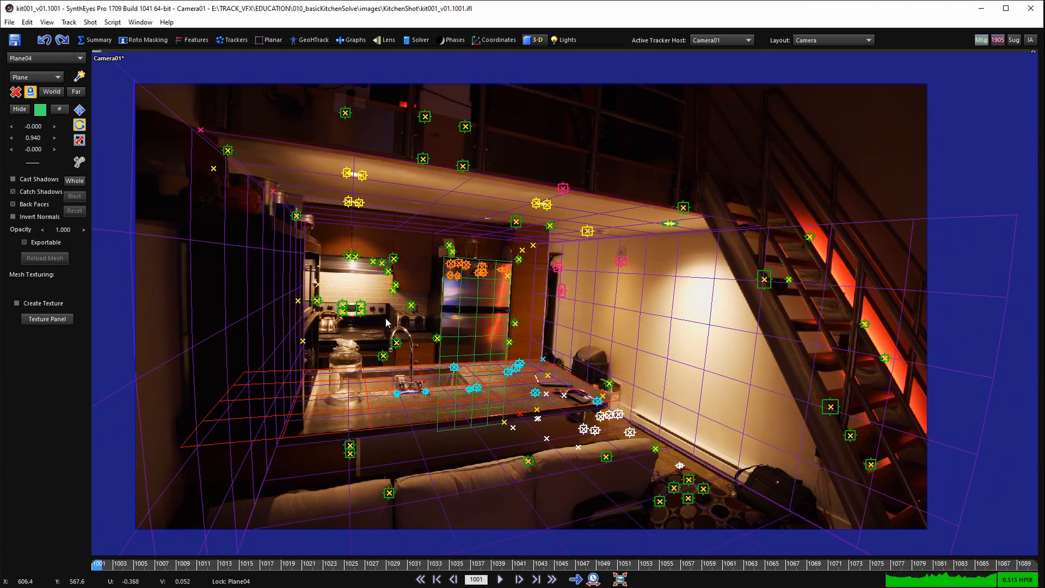
# - Switch to the Solver room and play the shot up to frame 1050 to check the solve against the footage
pyautogui.click(407, 39)
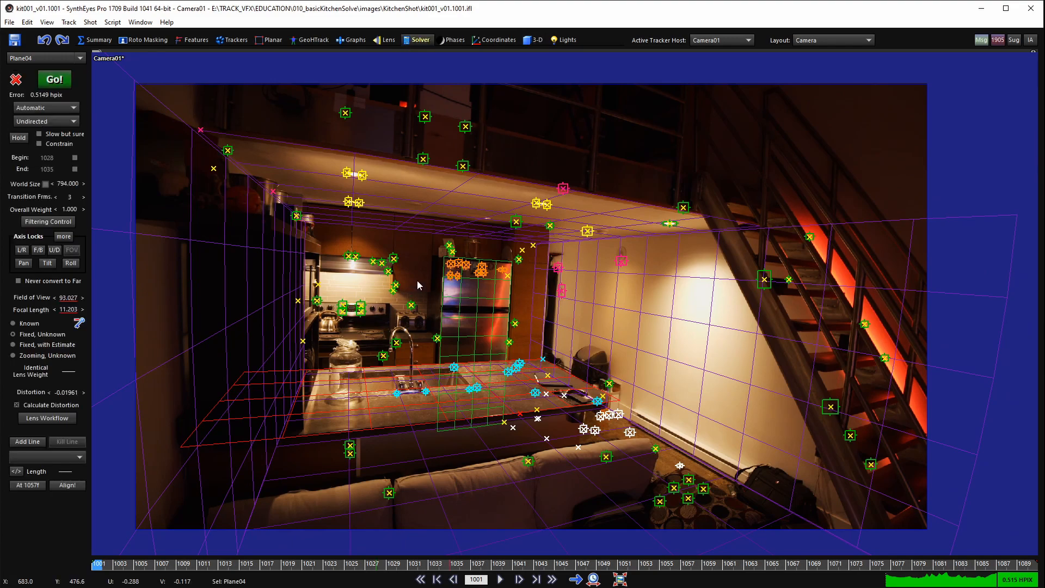
pyautogui.moveTo(417, 280); pyautogui.dragTo(419, 295, button='right')
pyautogui.moveTo(419, 295); pyautogui.dragTo(438, 303, button='middle')
pyautogui.press('space')
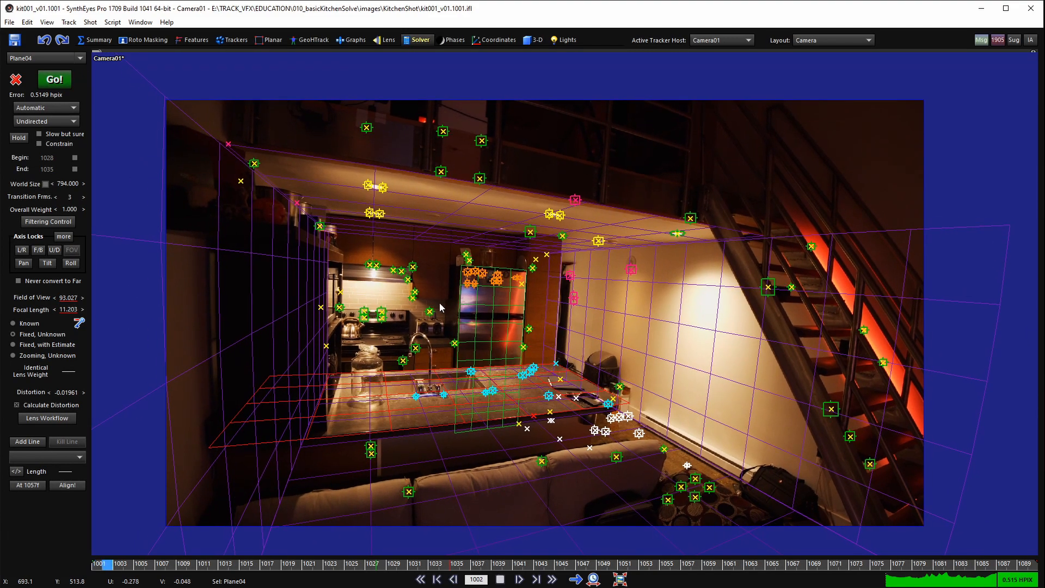
pyautogui.press('space')
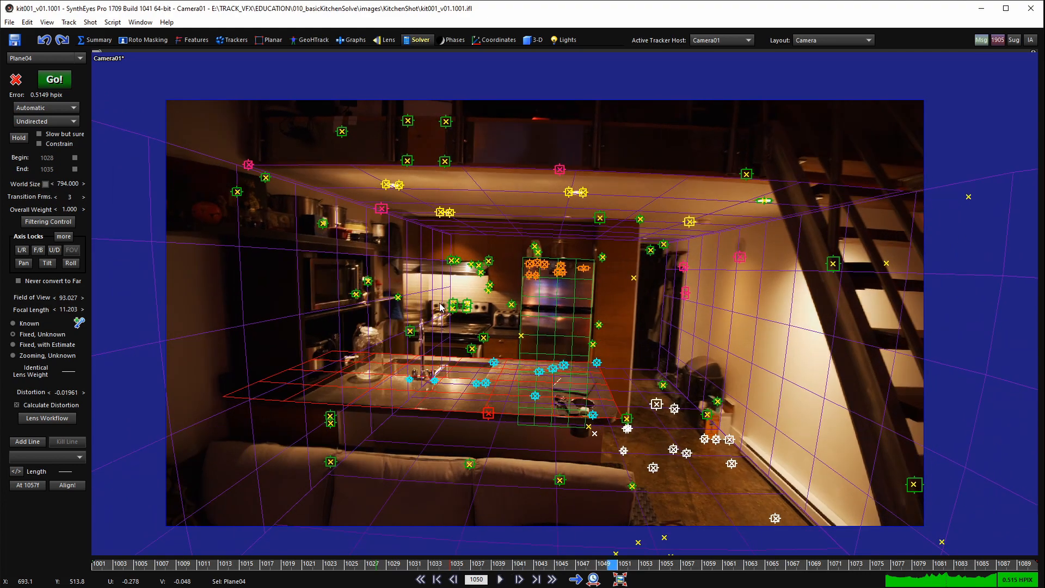
# - Show the Quad layout and examine the trackers, planes and camera path from above in the Top view
pyautogui.press('7')
pyautogui.scroll(-4, 359, 211)
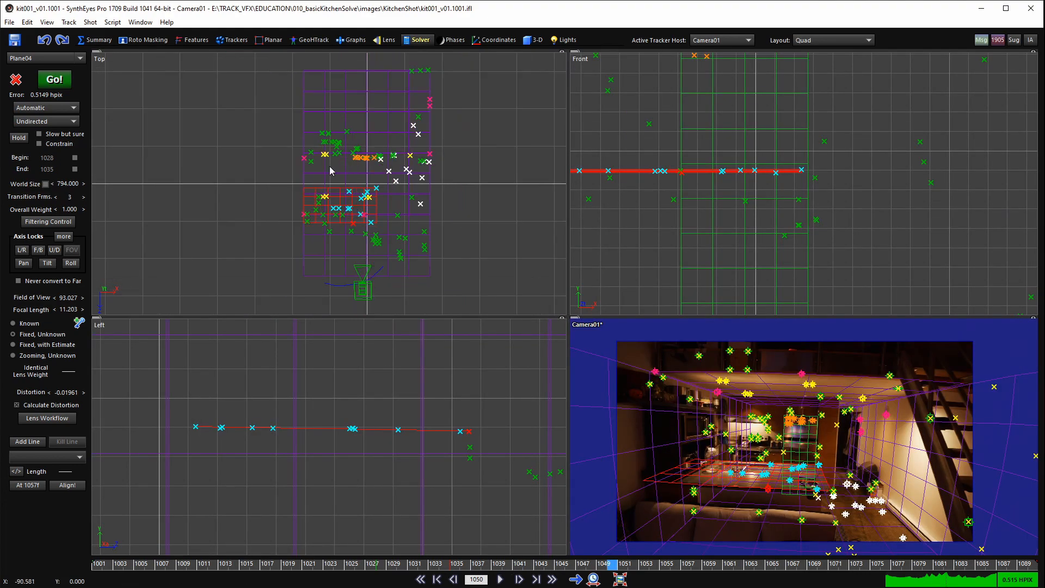
pyautogui.scroll(2, 389, 159)
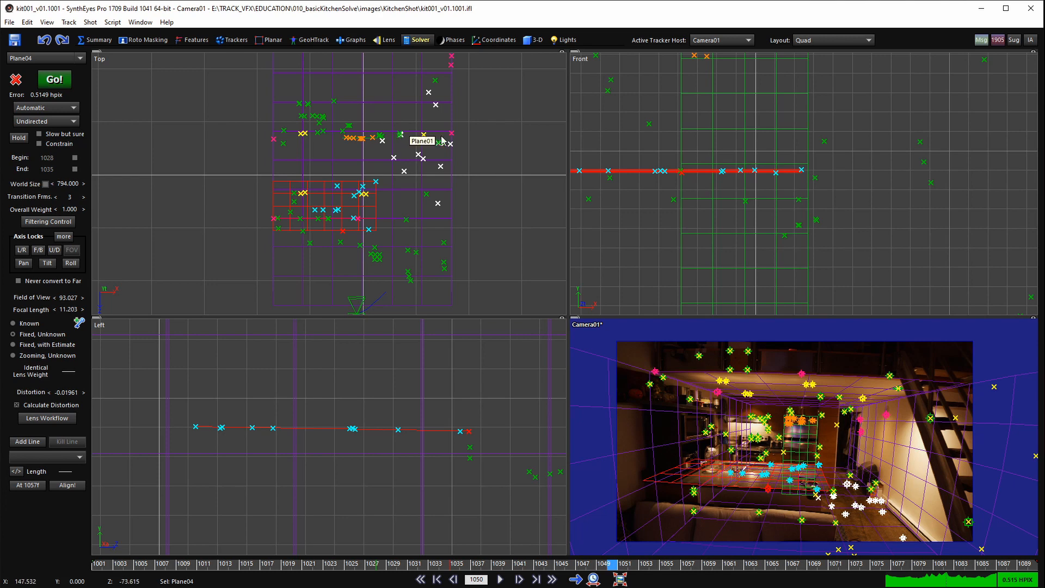
pyautogui.scroll(-3, 436, 141)
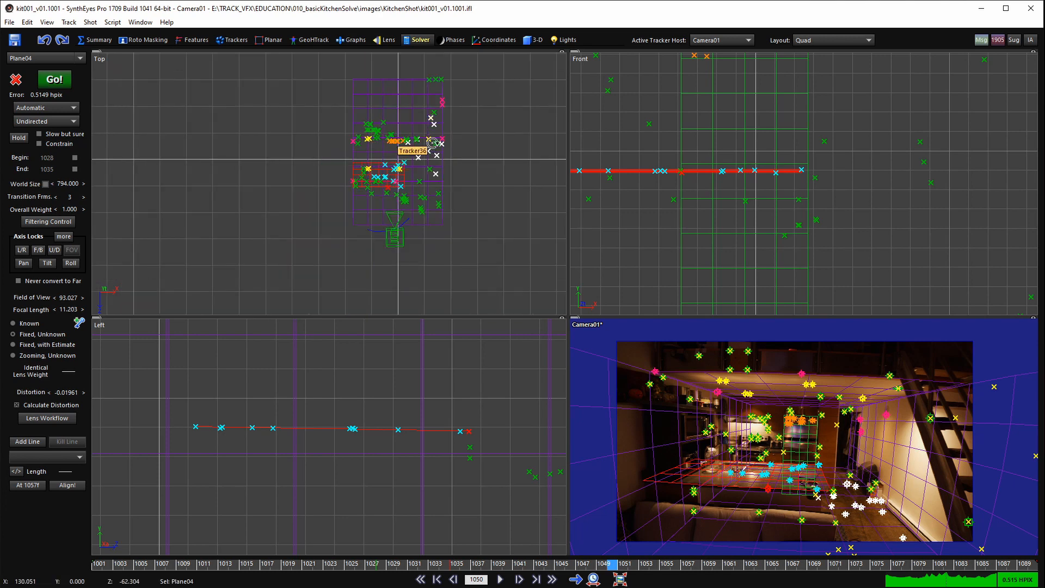
pyautogui.scroll(5, 432, 142)
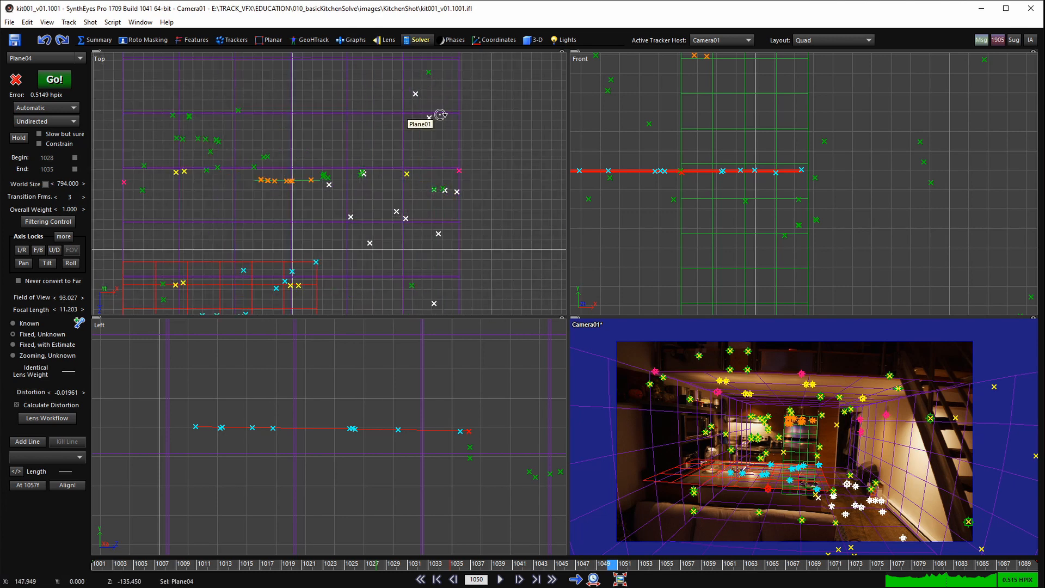
pyautogui.scroll(-5, 435, 151)
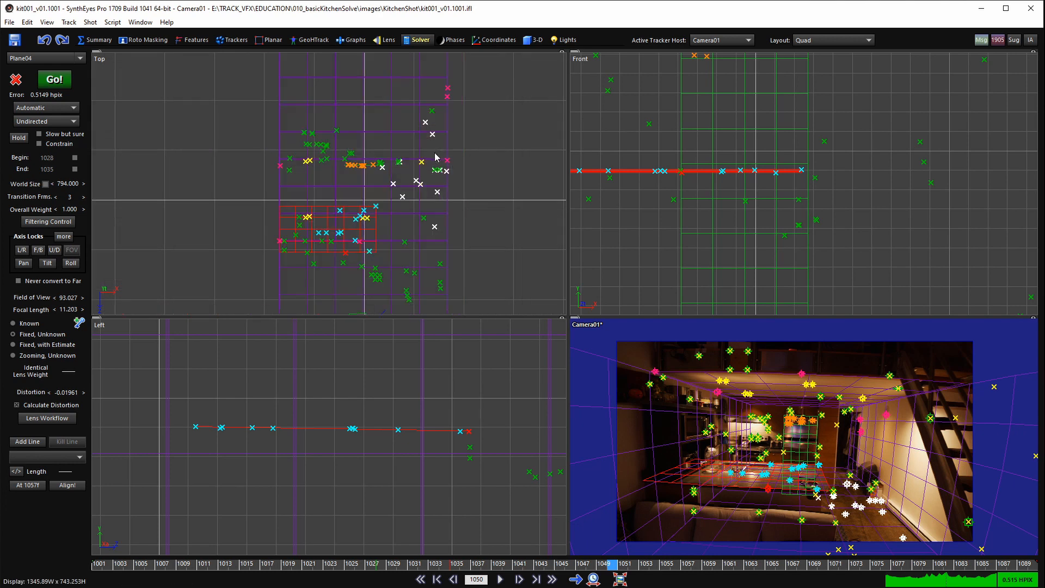
pyautogui.moveTo(425, 162); pyautogui.dragTo(396, 191, button='middle')
pyautogui.scroll(8, 360, 245)
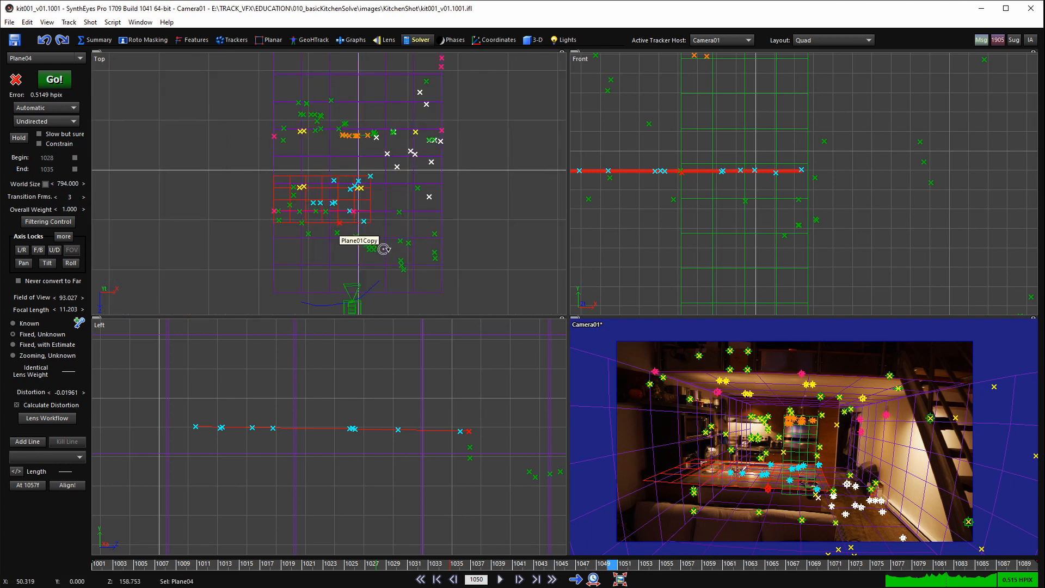
pyautogui.scroll(2, 310, 267)
pyautogui.moveTo(311, 268); pyautogui.dragTo(360, 242, button='middle')
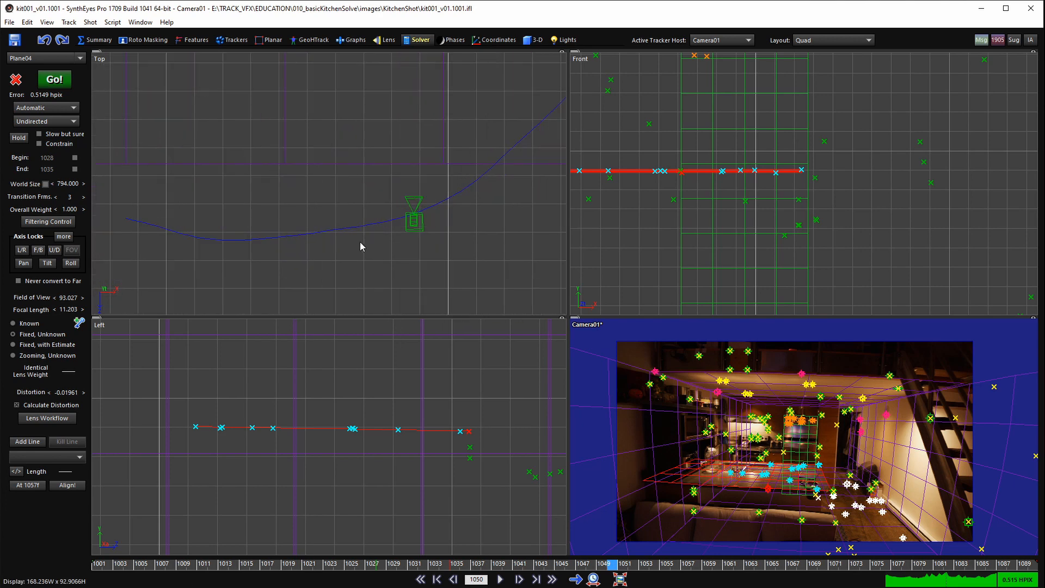
pyautogui.scroll(-8, 517, 160)
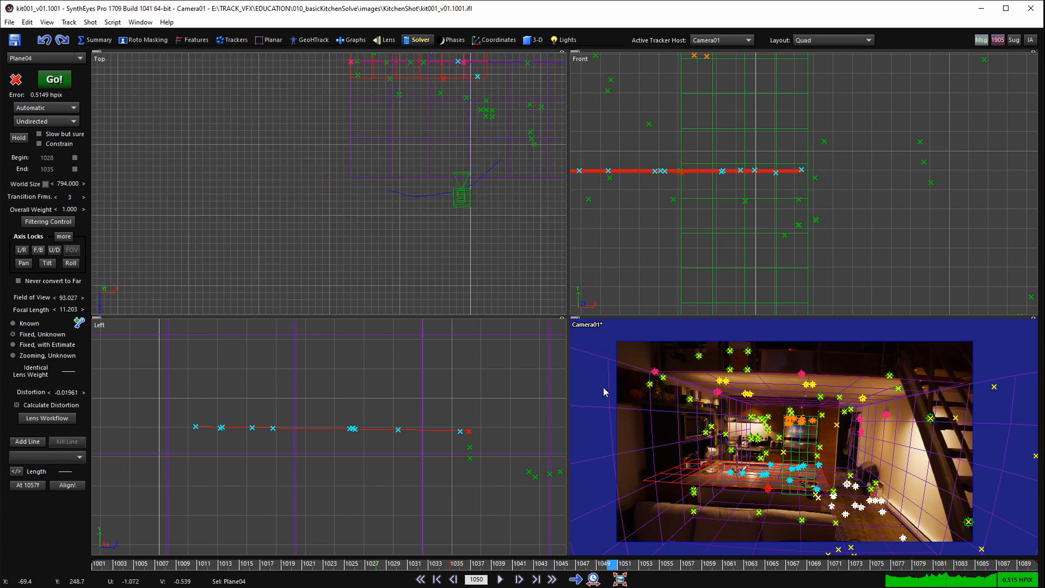
# - Select all trackers in a full Camera view to review the overall solve, clear the selection, and return to frame 1001
pyautogui.press('c')
pyautogui.press('space')
pyautogui.press('space')
pyautogui.hotkey('ctrl', 'a')
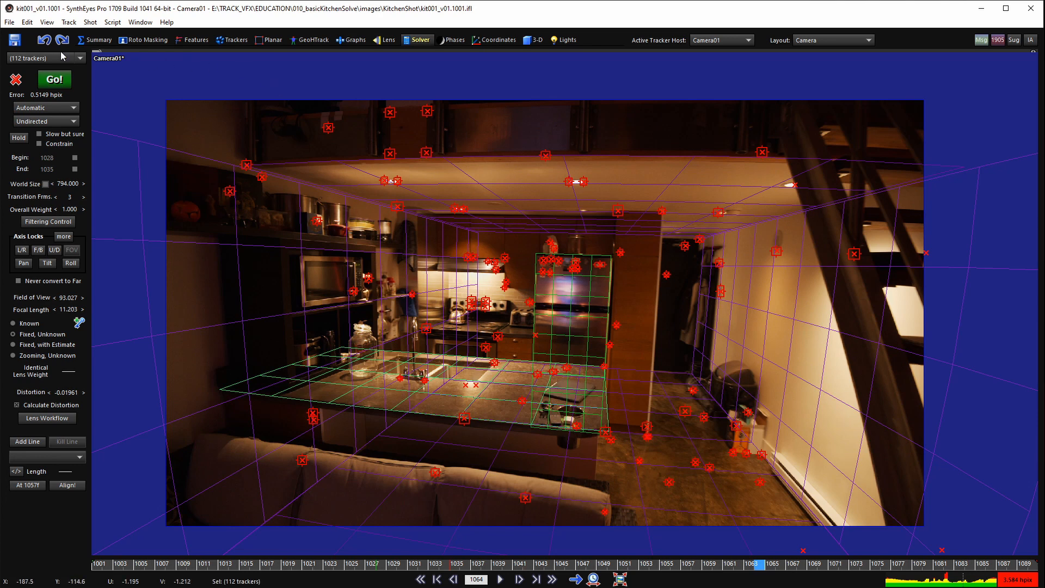
pyautogui.click(305, 151)
pyautogui.moveTo(294, 564); pyautogui.dragTo(98, 544)
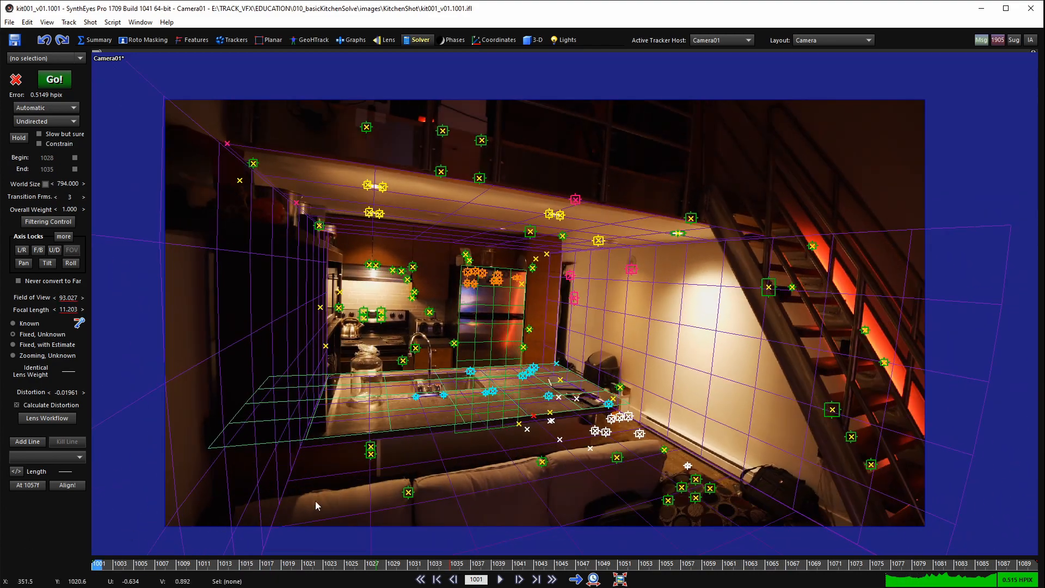
# - Examine the trackers on the patterned rug beside the sofa closely, selecting four of them and clearing the selection
pyautogui.scroll(1, 601, 464)
pyautogui.moveTo(601, 464); pyautogui.dragTo(599, 437, button='middle')
pyautogui.scroll(-1, 612, 458)
pyautogui.scroll(1, 612, 455)
pyautogui.scroll(5, 679, 480)
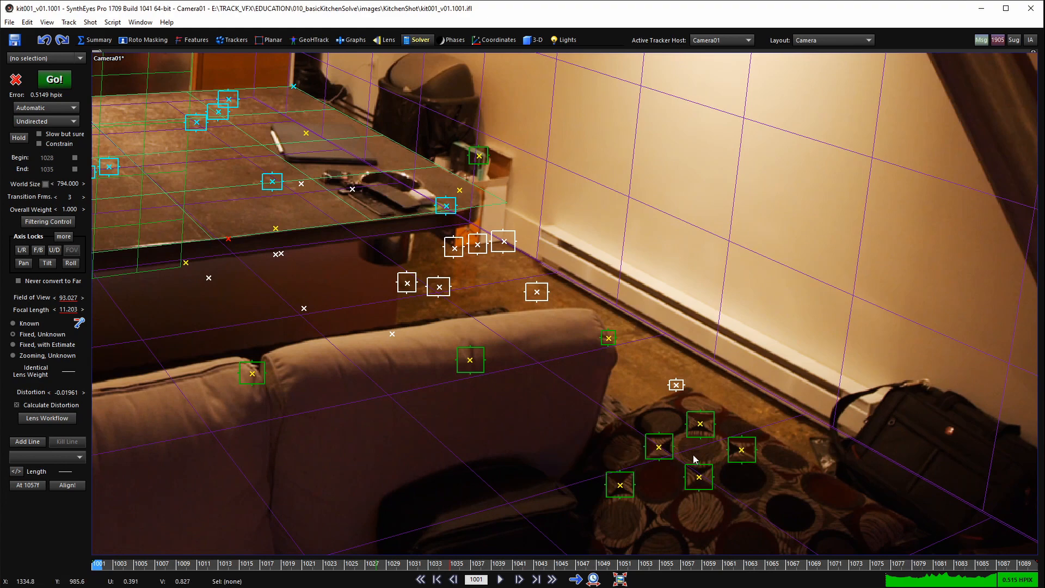
pyautogui.moveTo(694, 463); pyautogui.dragTo(626, 428, button='middle')
pyautogui.scroll(2, 626, 427)
pyautogui.moveTo(518, 385)
pyautogui.mouseDown()
pyautogui.moveTo(746, 420)
pyautogui.moveTo(664, 382)
pyautogui.mouseUp()
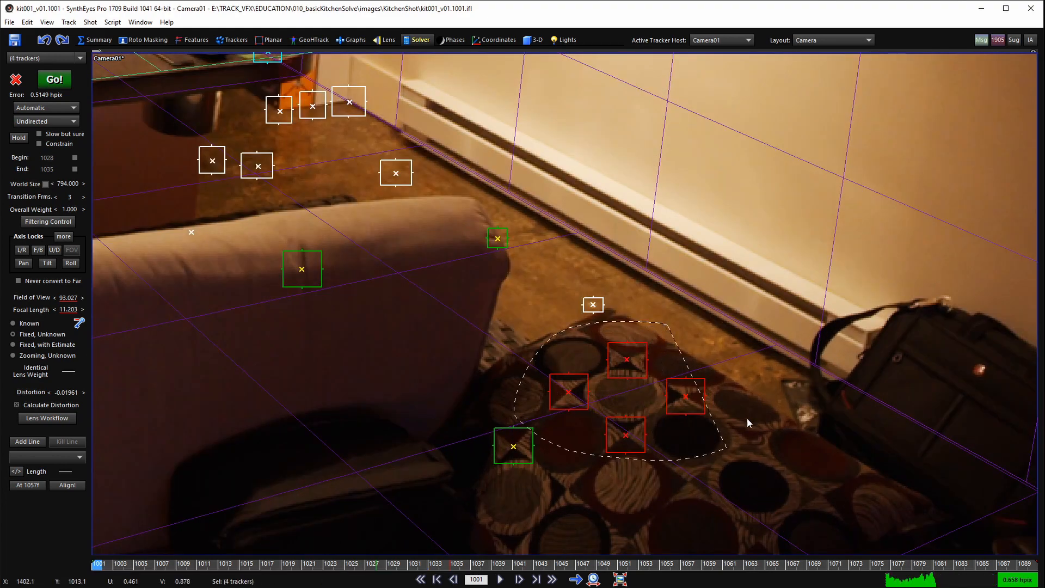
pyautogui.scroll(-3, 619, 401)
pyautogui.click(654, 418)
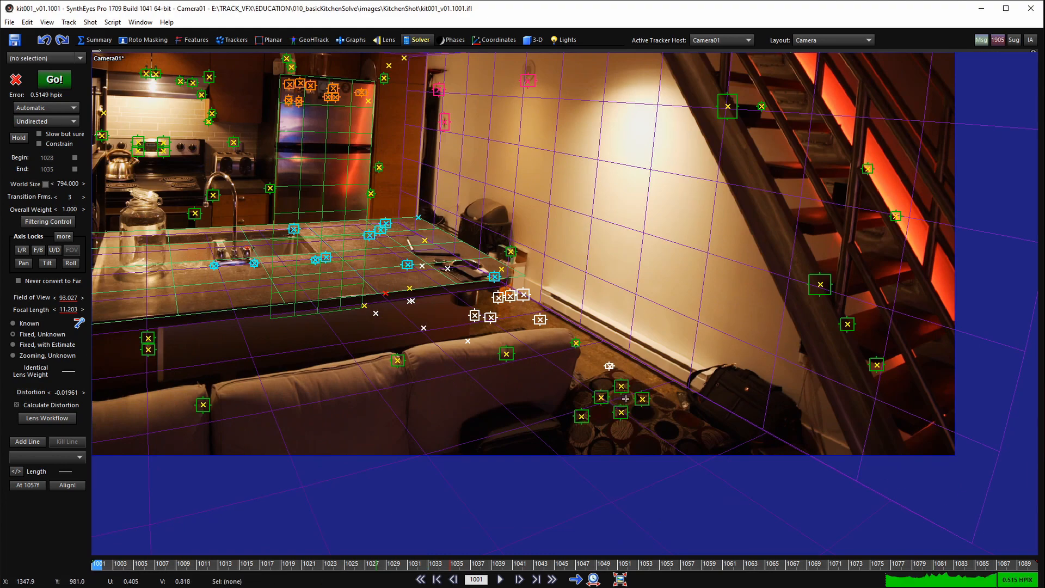
pyautogui.scroll(5, 637, 398)
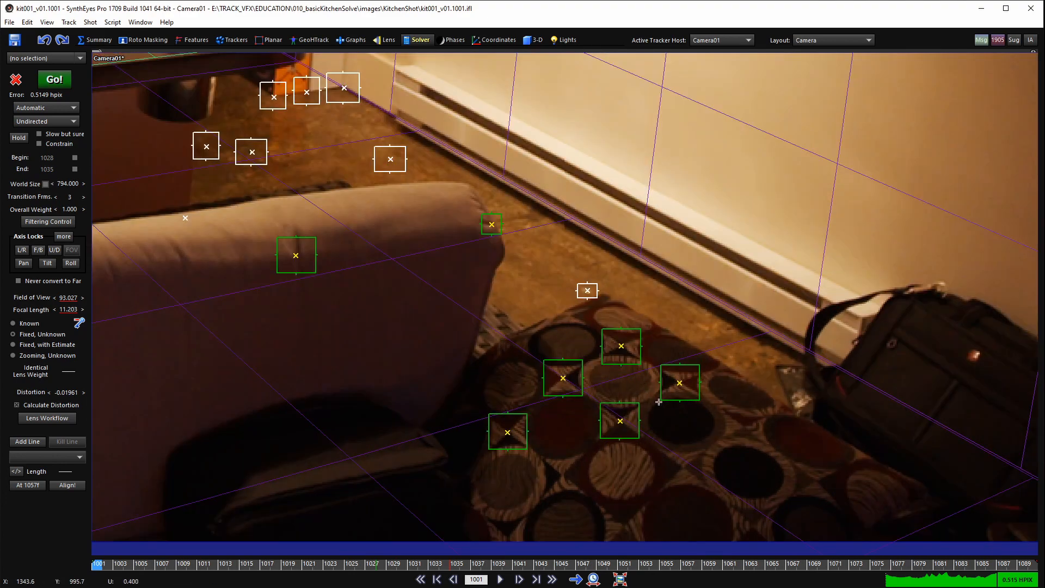
pyautogui.scroll(-6, 613, 398)
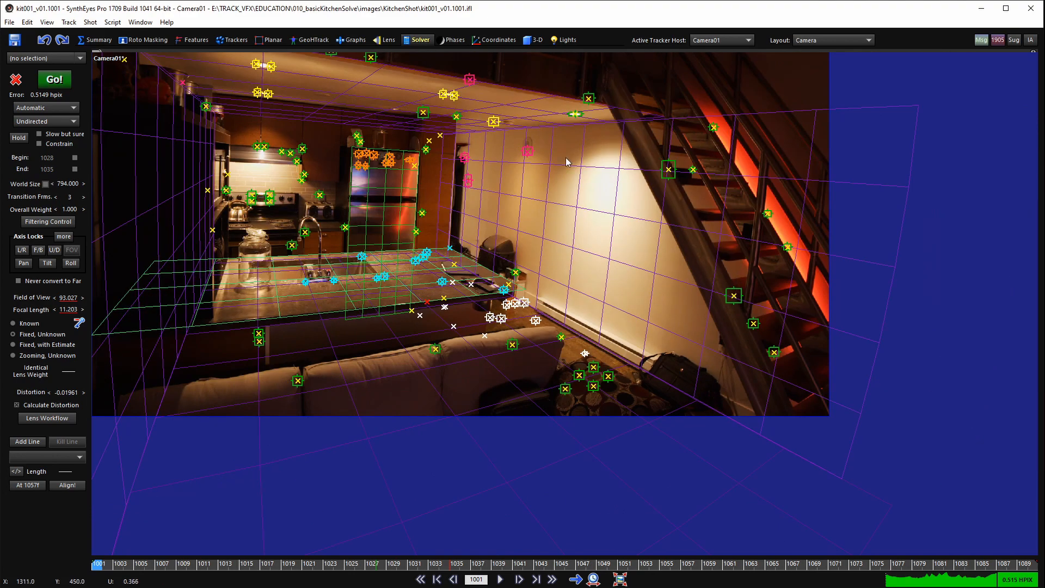
# - Frame the whole image in the Camera view and play the shot from frame 1001, stopping at frame 1070
pyautogui.moveTo(312, 137); pyautogui.dragTo(419, 241, button='middle')
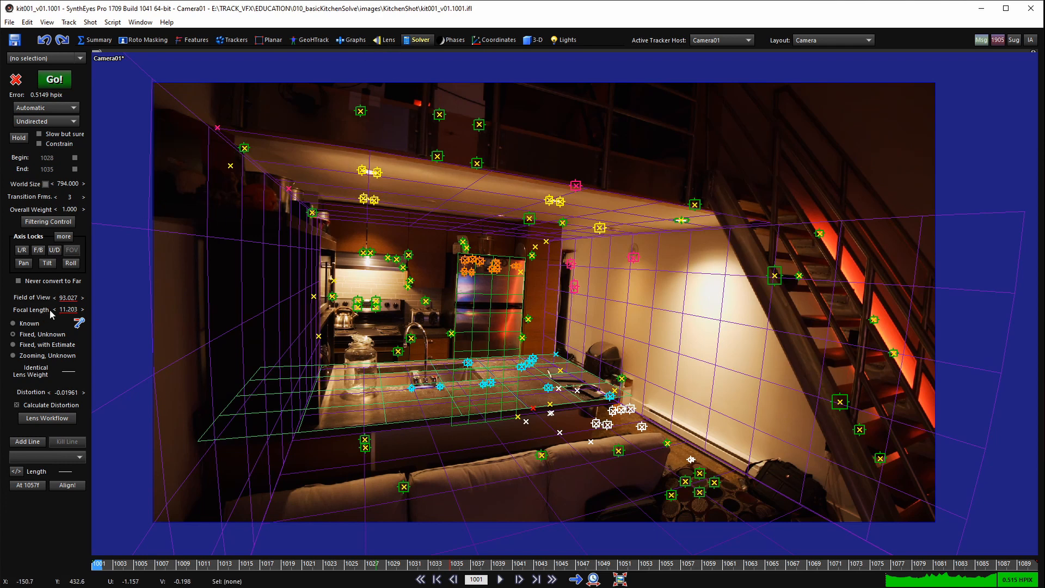
pyautogui.moveTo(404, 337)
pyautogui.mouseDown(button='middle')
pyautogui.moveTo(386, 351)
pyautogui.moveTo(404, 347)
pyautogui.mouseUp(button='middle')
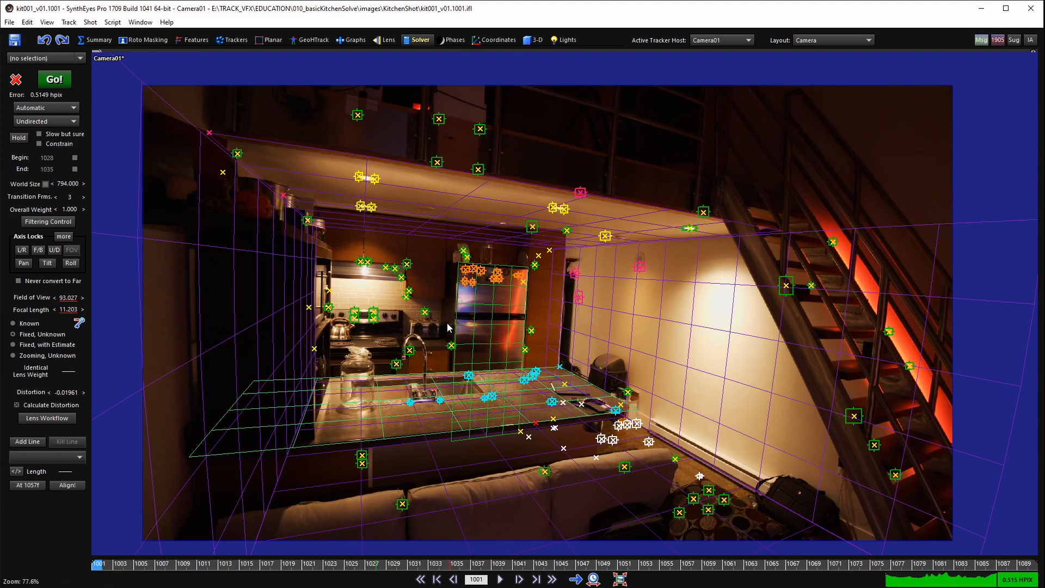
pyautogui.scroll(1, 397, 298)
pyautogui.press('space')
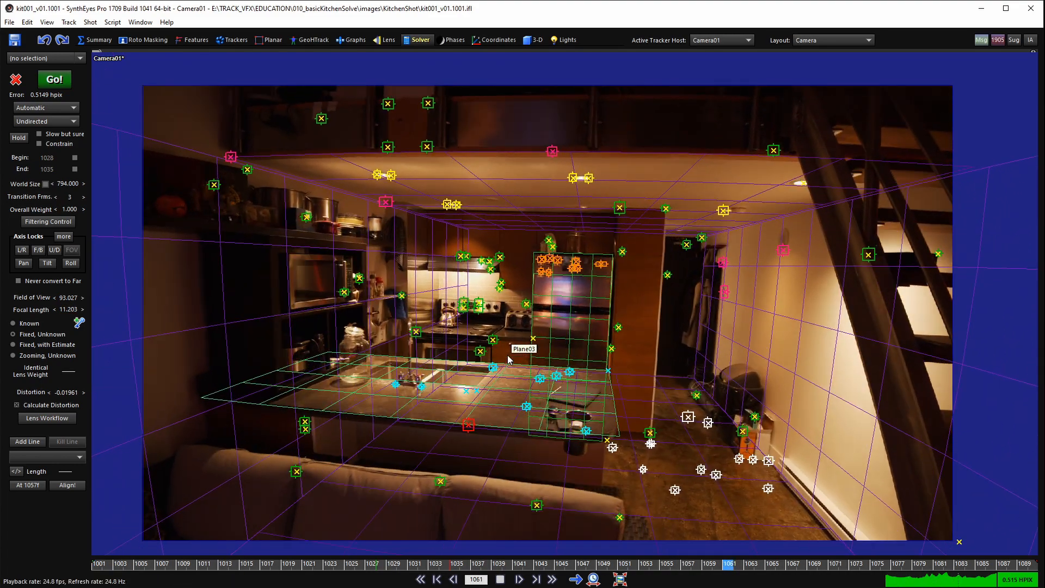
pyautogui.press('space')
pyautogui.moveTo(486, 307)
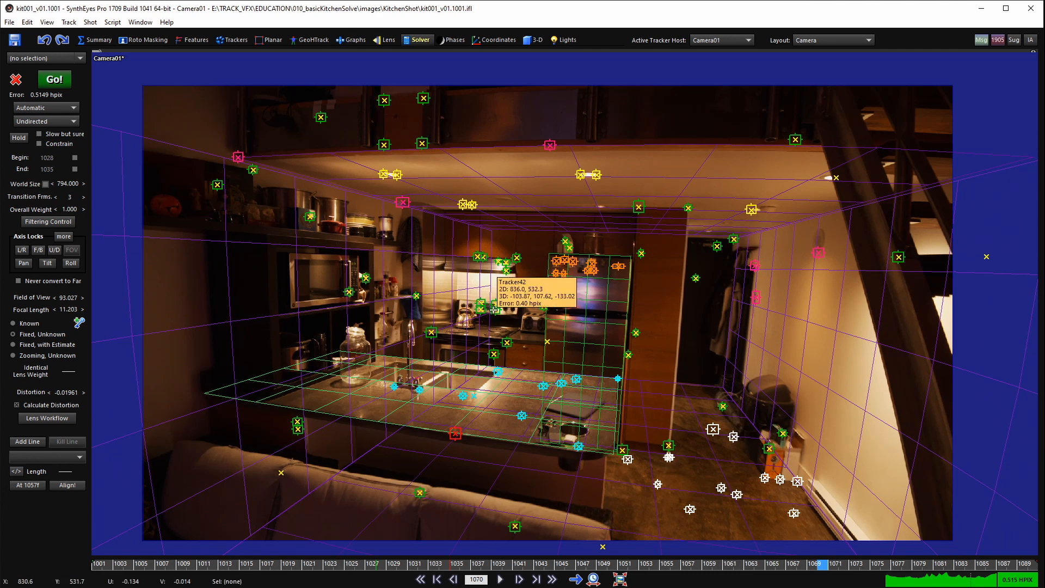
# - Return to the Quad layout and examine the countertop plane and room layout in the Top view at frame 1070
pyautogui.press('2')
pyautogui.scroll(-3, 476, 275)
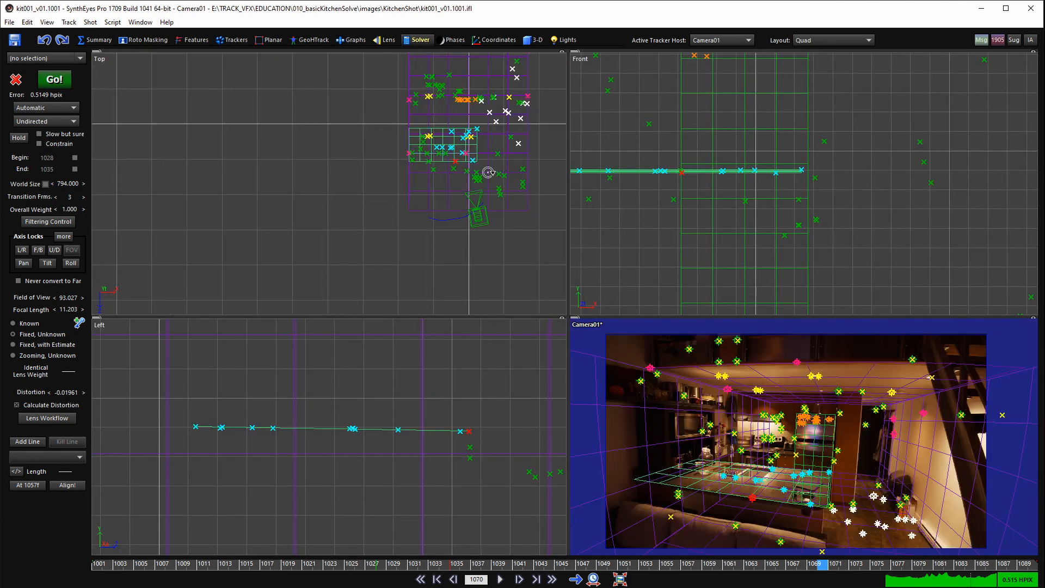
pyautogui.moveTo(488, 171); pyautogui.dragTo(447, 218, button='middle')
pyautogui.scroll(2, 449, 207)
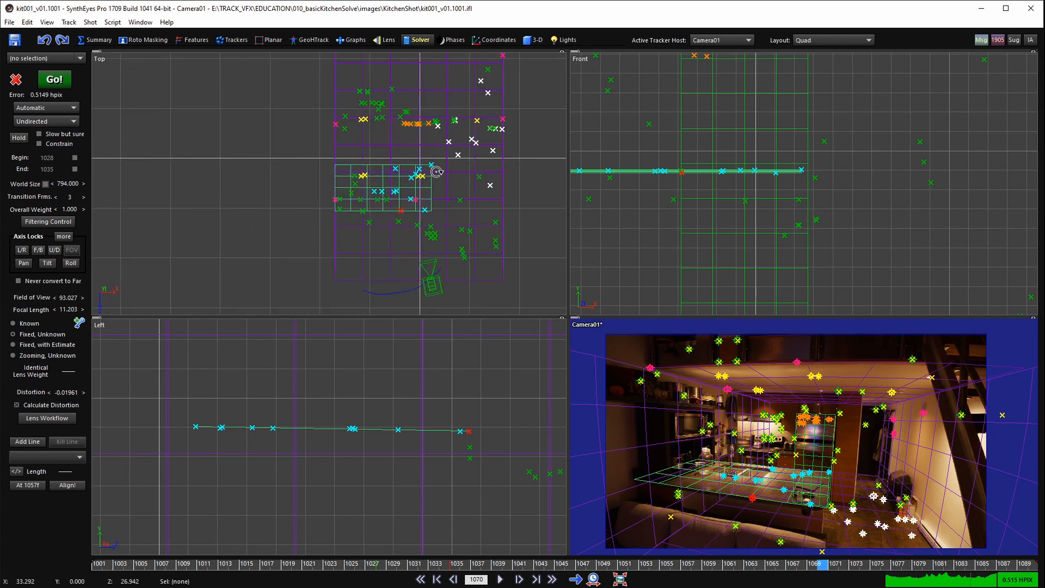
# - Examine the solved camera path against the room geometry and countertop plane in the Top view
pyautogui.moveTo(434, 171); pyautogui.dragTo(407, 163, button='middle')
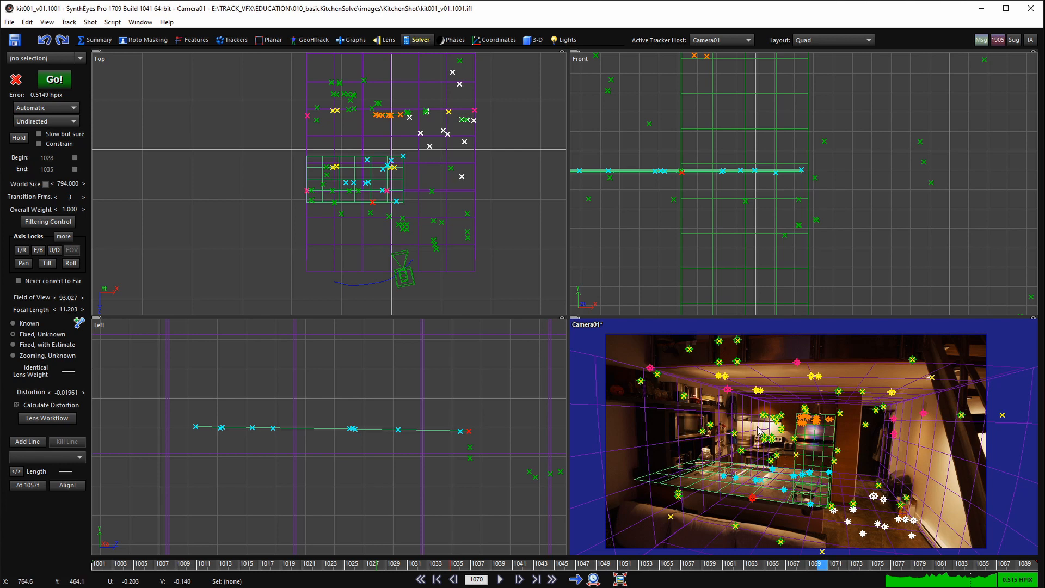
pyautogui.scroll(4, 395, 278)
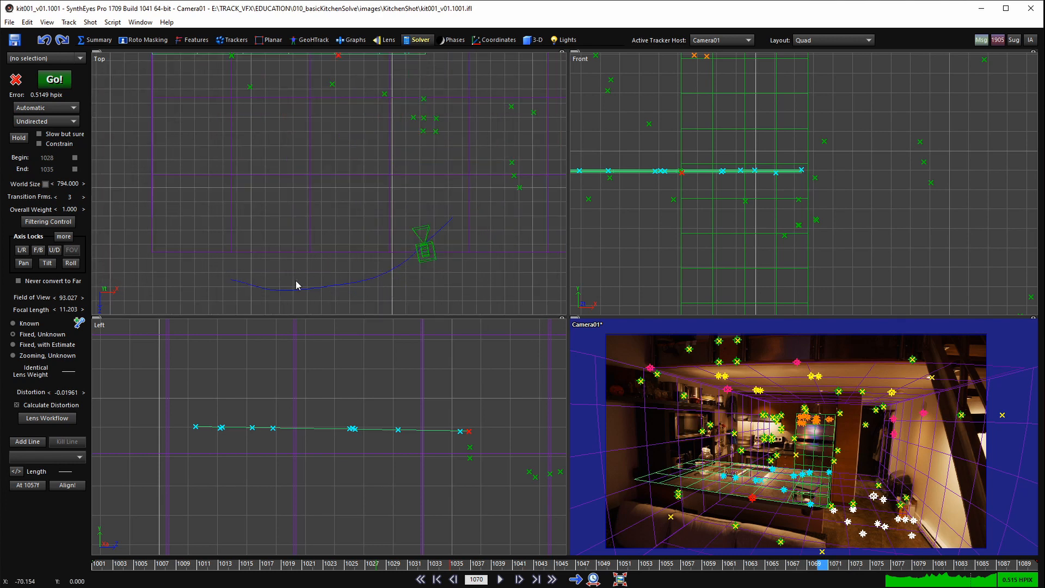
pyautogui.scroll(-3, 379, 275)
pyautogui.scroll(-2, 379, 223)
pyautogui.moveTo(377, 218); pyautogui.dragTo(354, 273, button='middle')
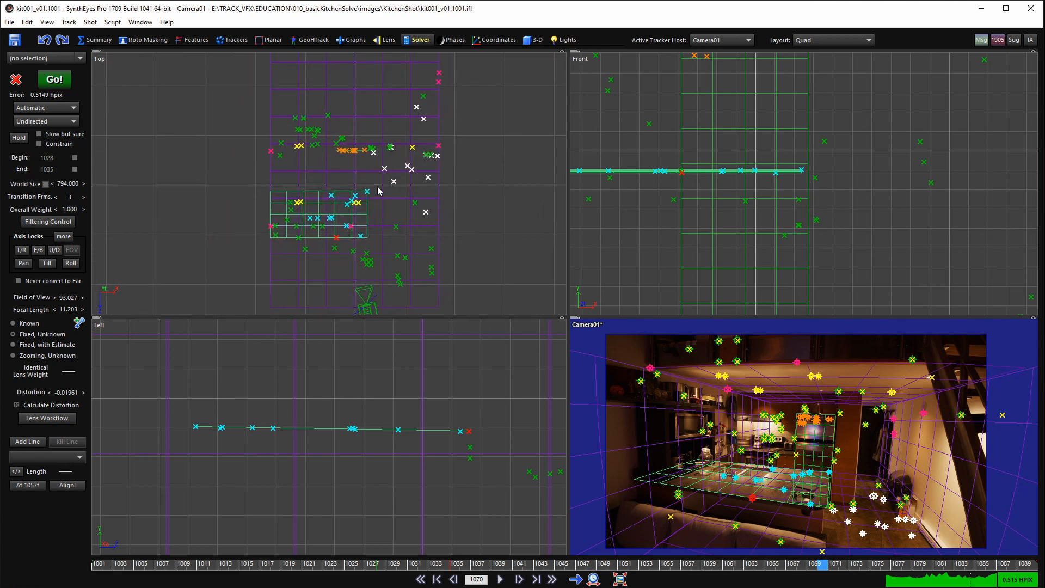
# - Play the shot, switch to the full Camera view, and continue playing and pausing it, stopping at frame 1064
pyautogui.press('space')
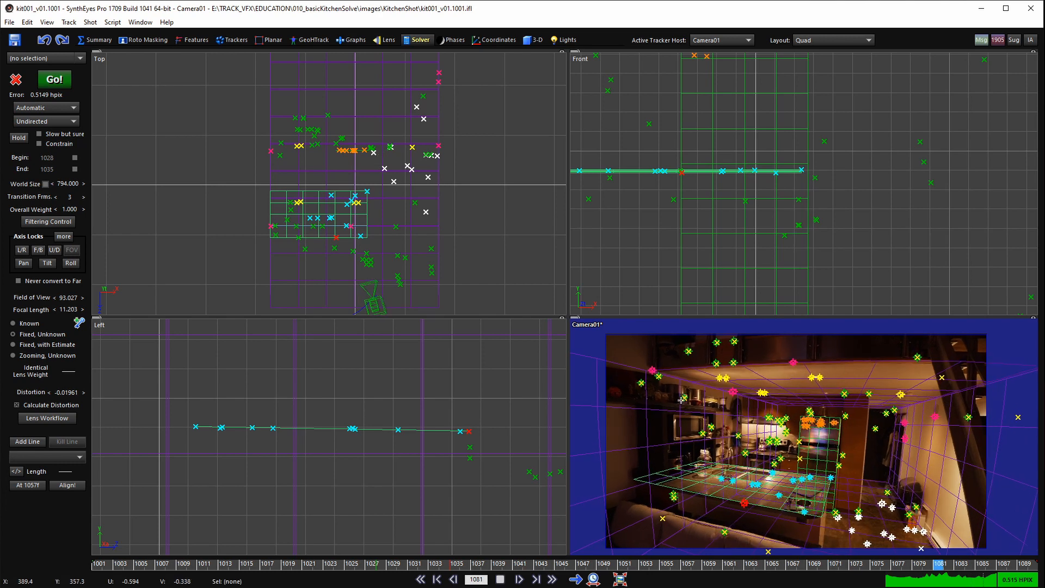
pyautogui.press('5')
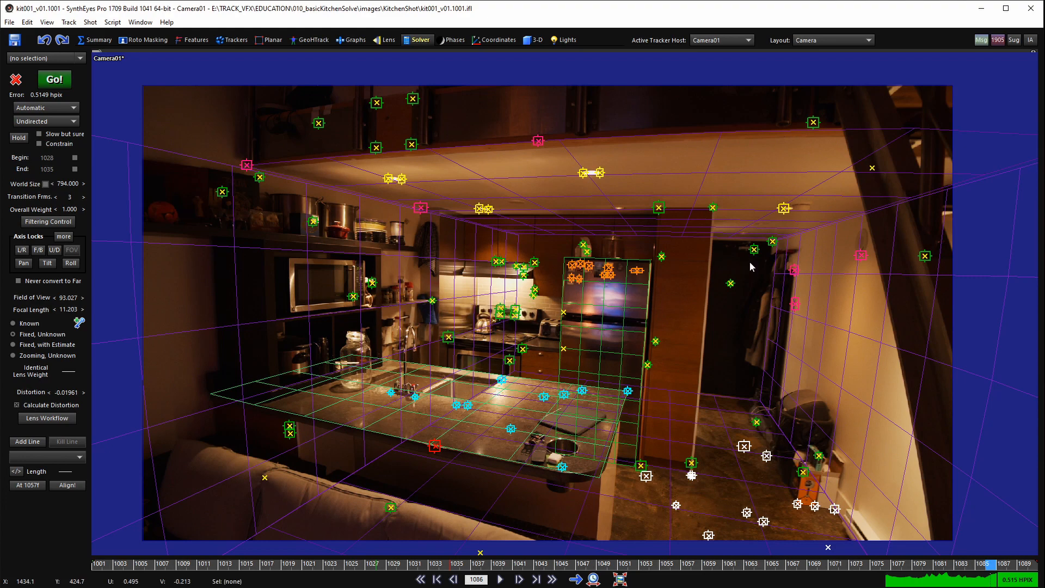
pyautogui.press('space')
pyautogui.press('space')
pyautogui.press('space')
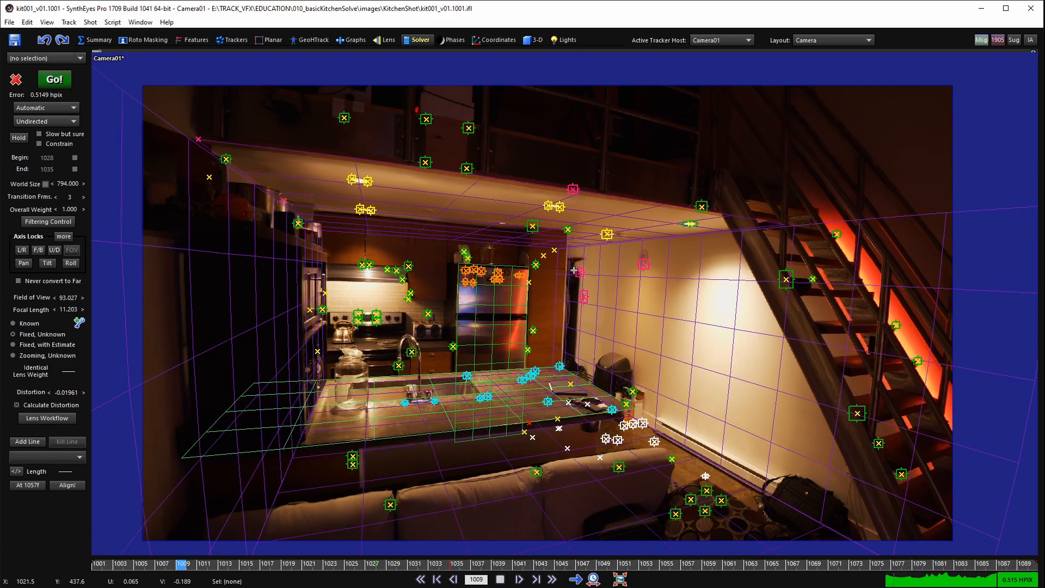
pyautogui.press('space')
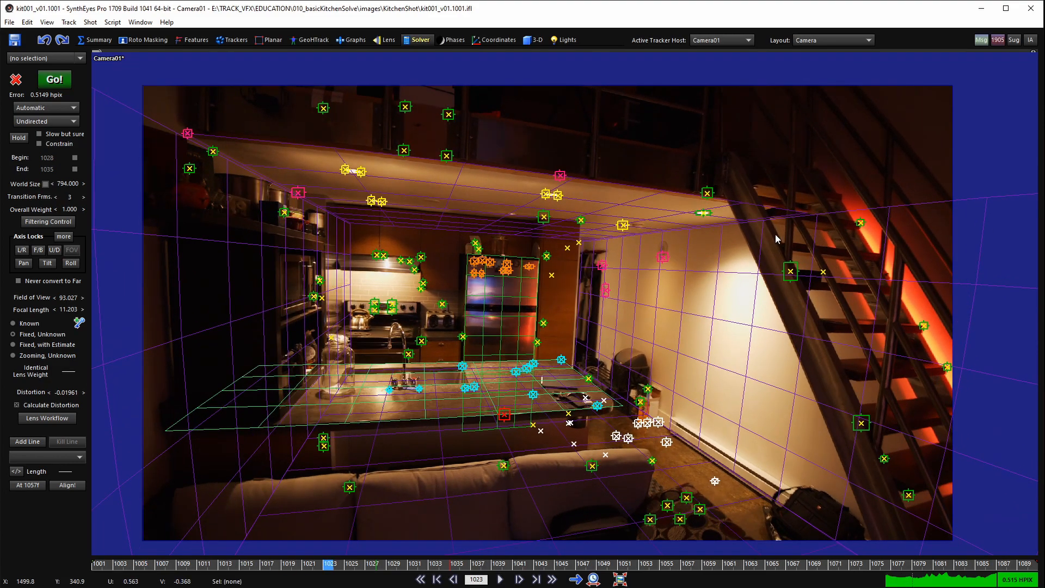
pyautogui.press('space')
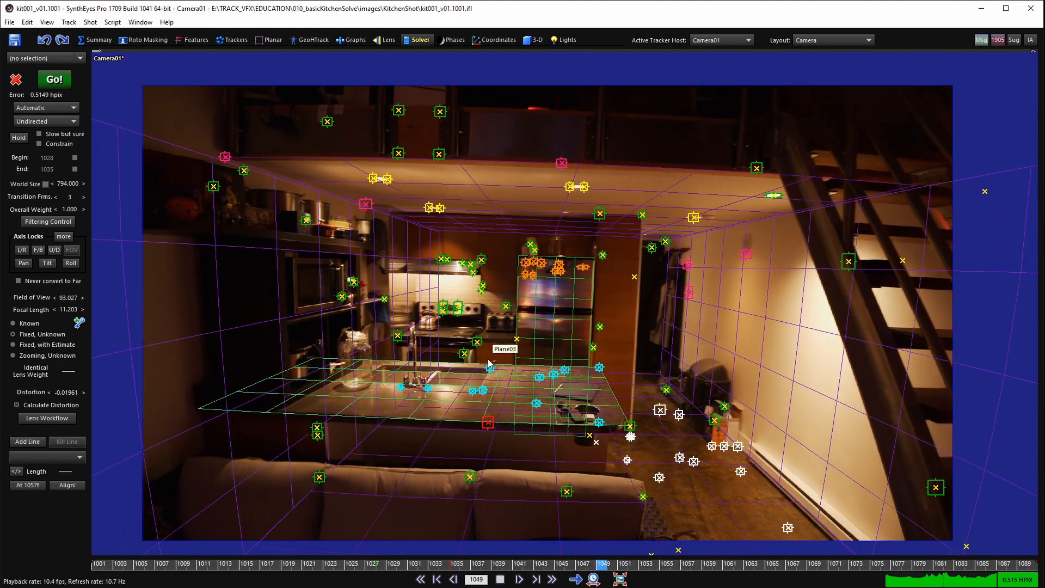
pyautogui.press('space')
# - Examine how the countertop, refrigerator and room planes line up with the footage in the Camera view at frame 1064
pyautogui.scroll(3, 511, 384)
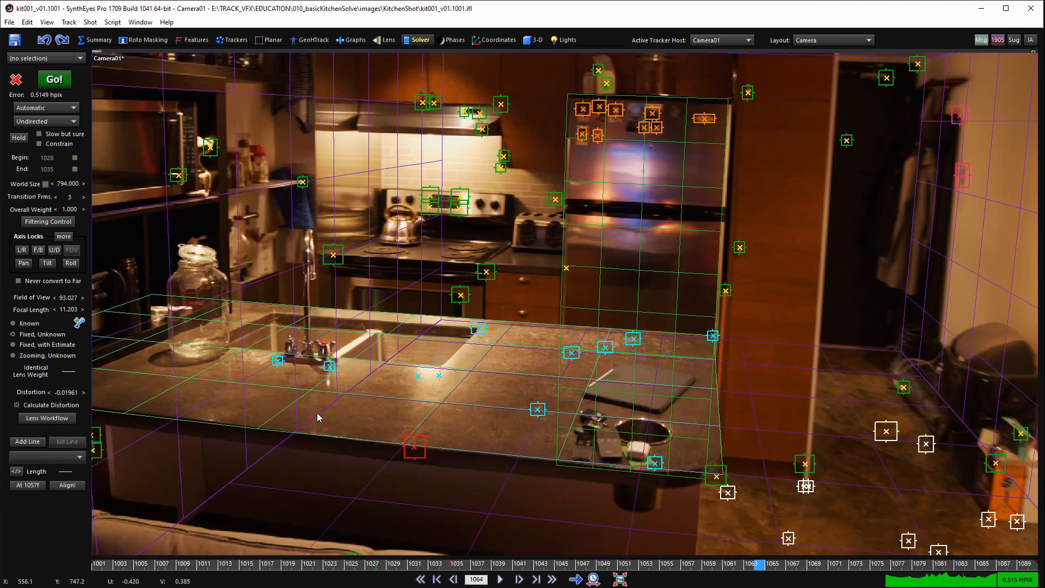
pyautogui.scroll(-5, 450, 371)
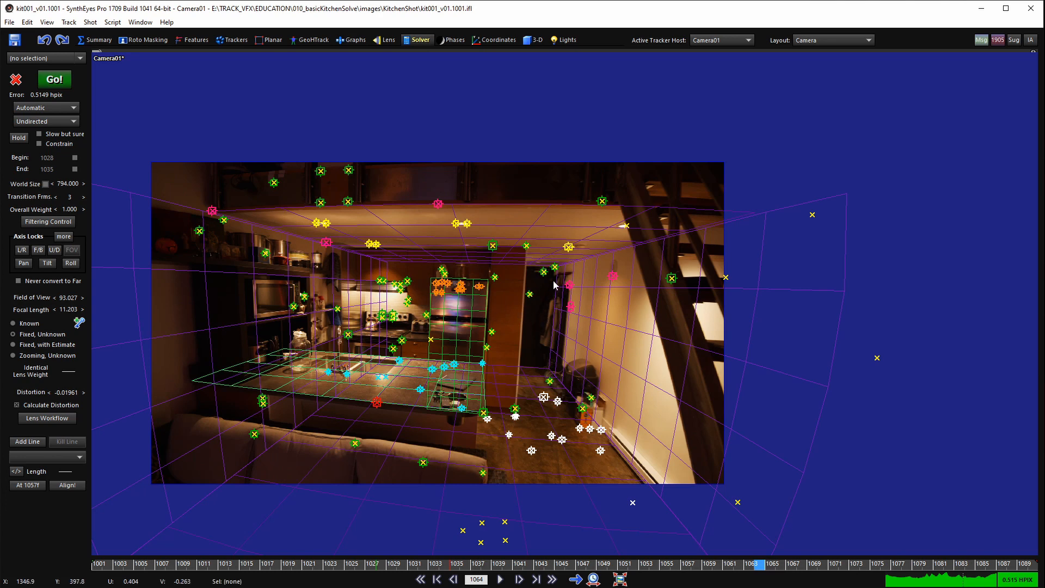
pyautogui.scroll(4, 546, 270)
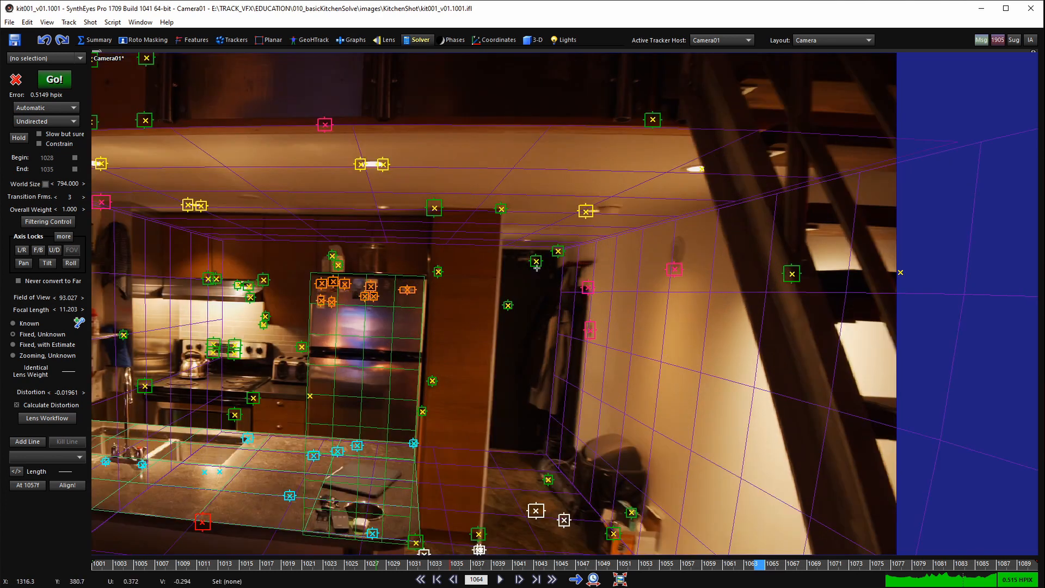
pyautogui.scroll(-4, 536, 267)
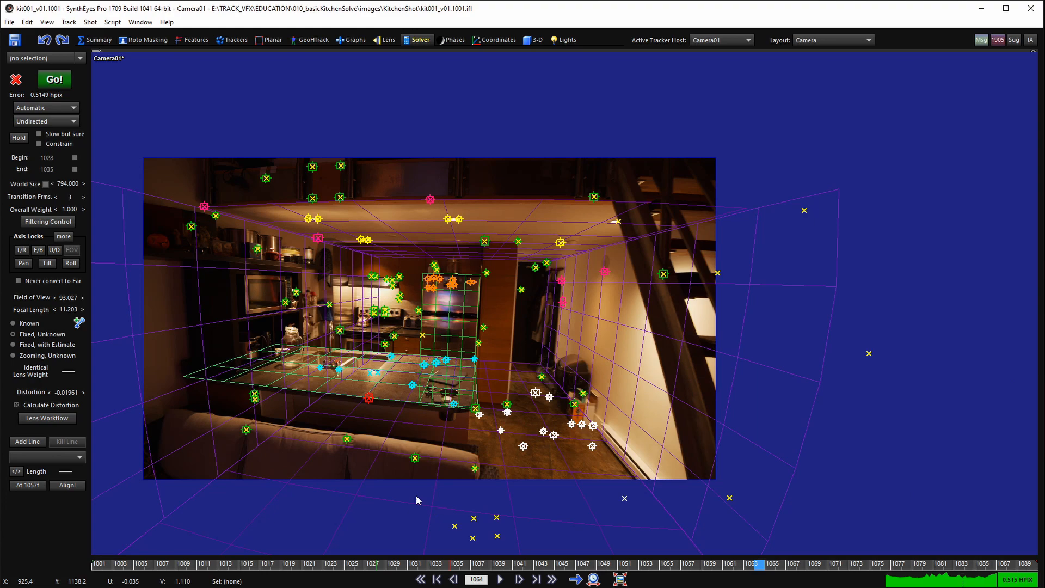
pyautogui.scroll(3, 416, 496)
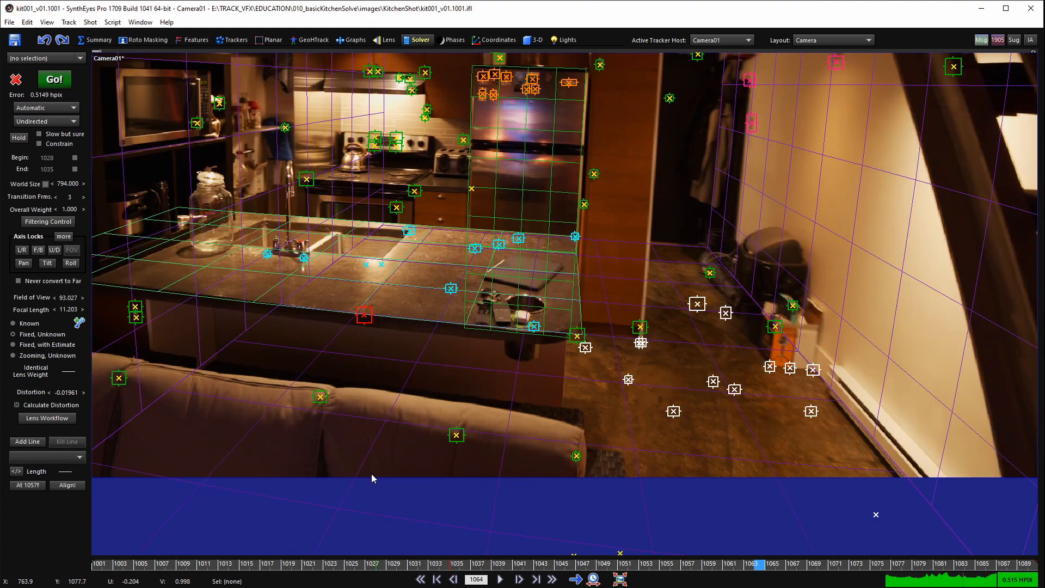
pyautogui.scroll(3, 359, 348)
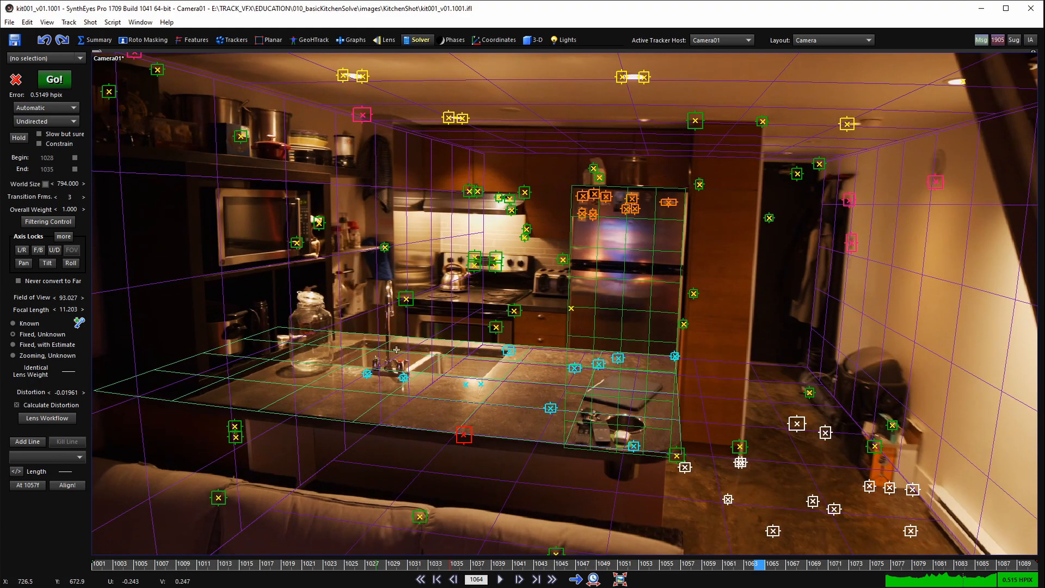
pyautogui.scroll(-2, 694, 228)
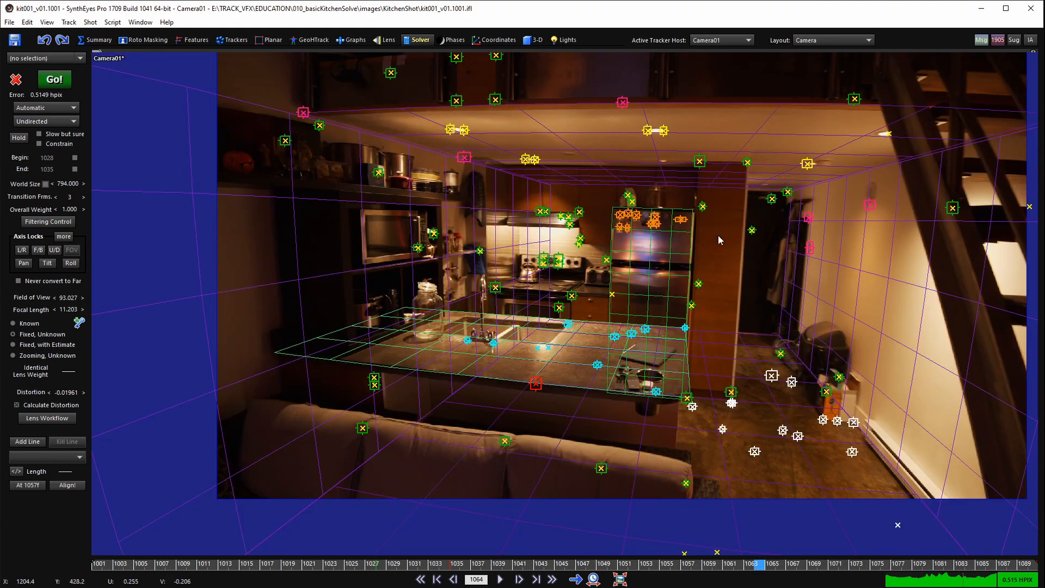
pyautogui.moveTo(680, 353); pyautogui.dragTo(537, 392, button='middle')
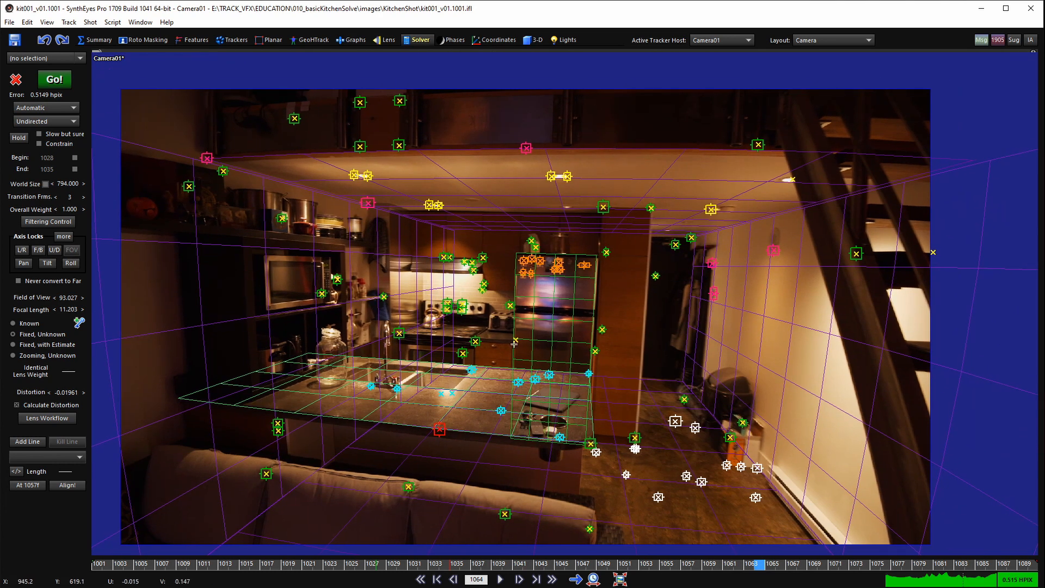
pyautogui.moveTo(482, 289); pyautogui.dragTo(509, 283, button='middle')
pyautogui.scroll(-1, 500, 274)
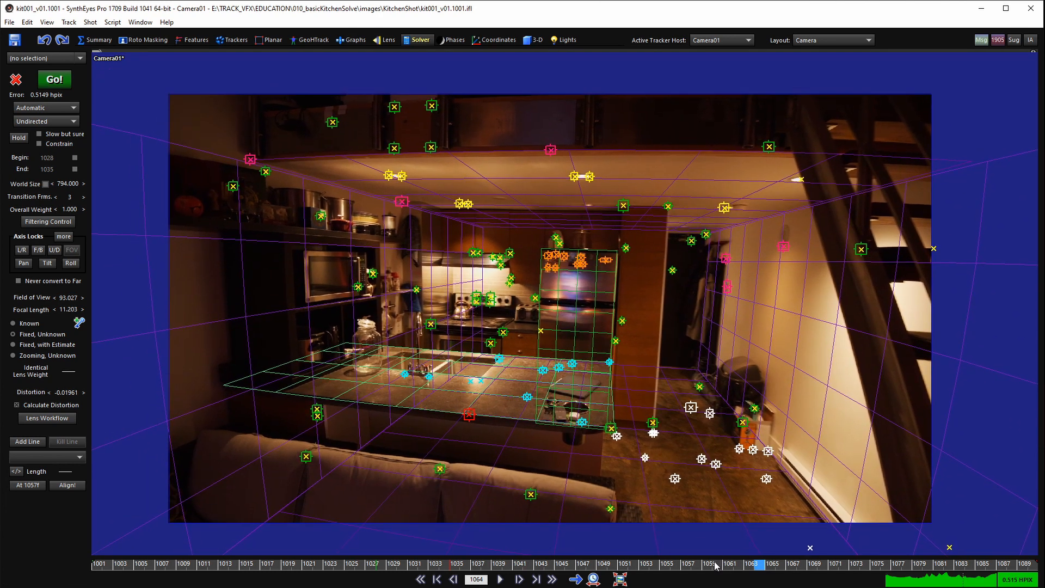
# - Scrub the shot around frame 1049 to check the planes against the footage, and return to frame 1001
pyautogui.moveTo(716, 564); pyautogui.dragTo(590, 460)
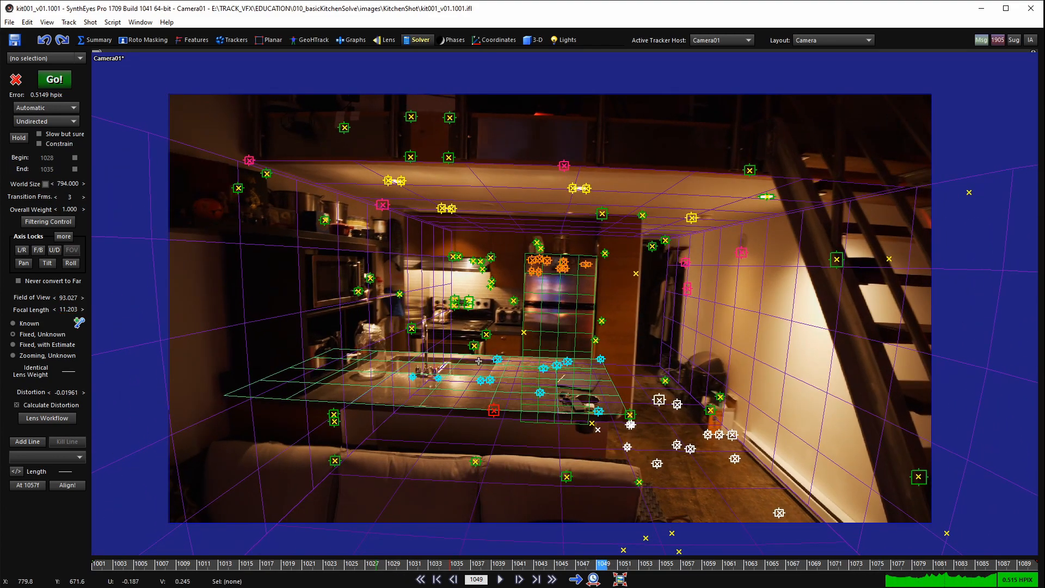
pyautogui.moveTo(497, 384); pyautogui.dragTo(497, 389, button='middle')
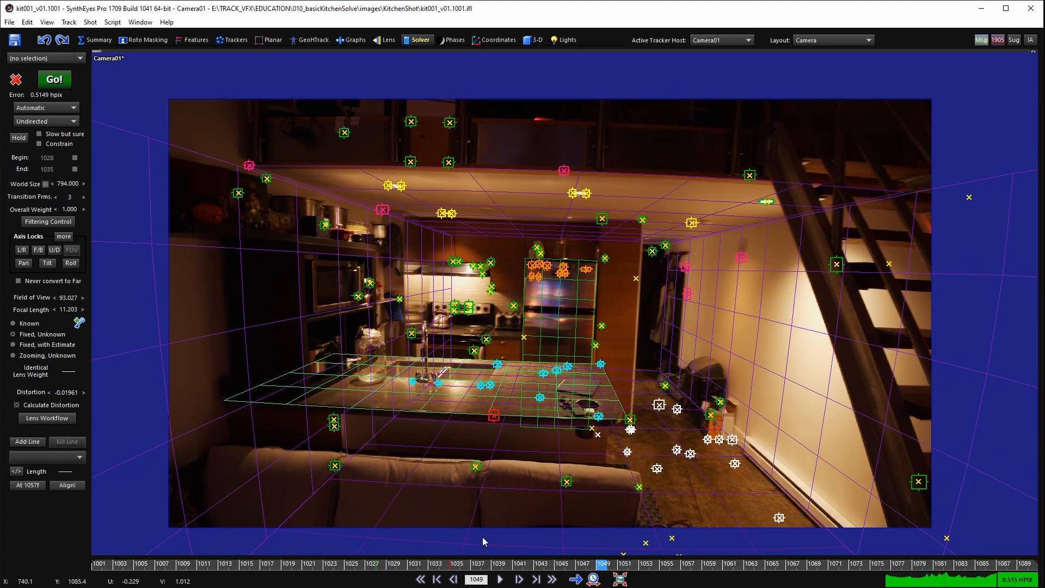
pyautogui.moveTo(541, 562); pyautogui.dragTo(582, 526)
pyautogui.press('Home')
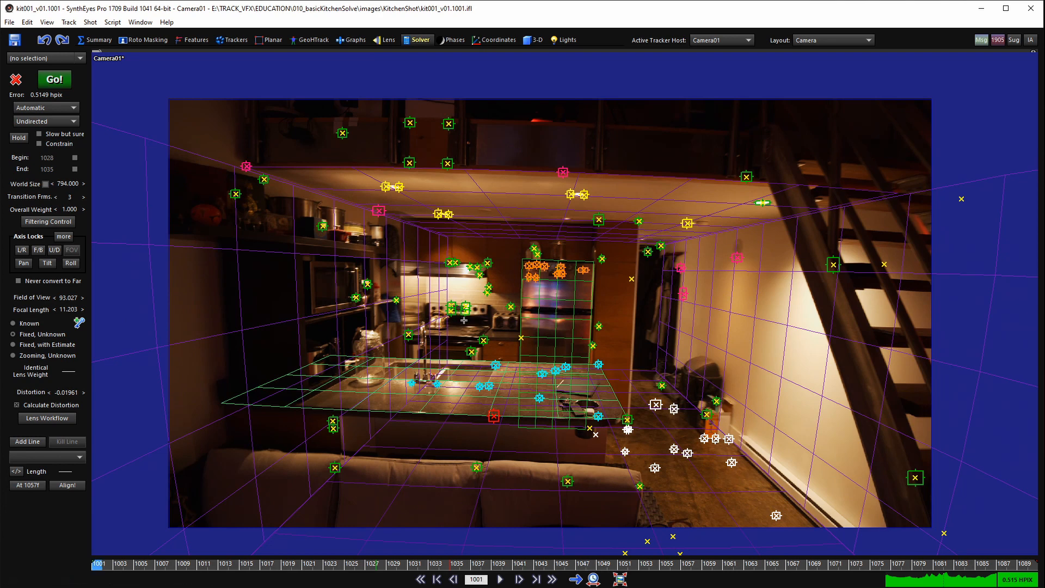
# - Return to the Quad layout and examine the camera path in the Top and Left views at frame 1001
pyautogui.press('q')
pyautogui.scroll(5, 360, 178)
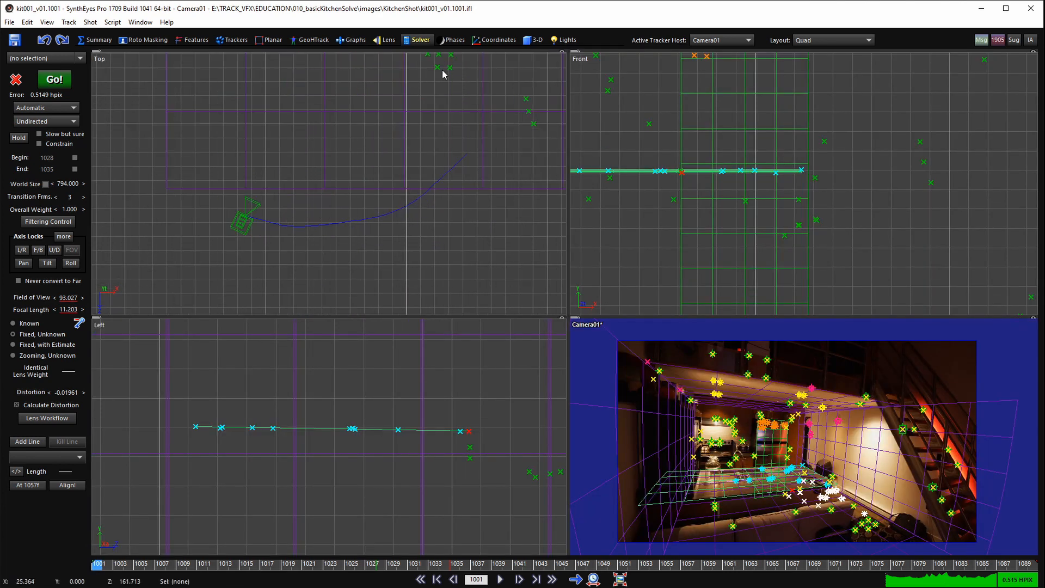
pyautogui.scroll(-6, 432, 410)
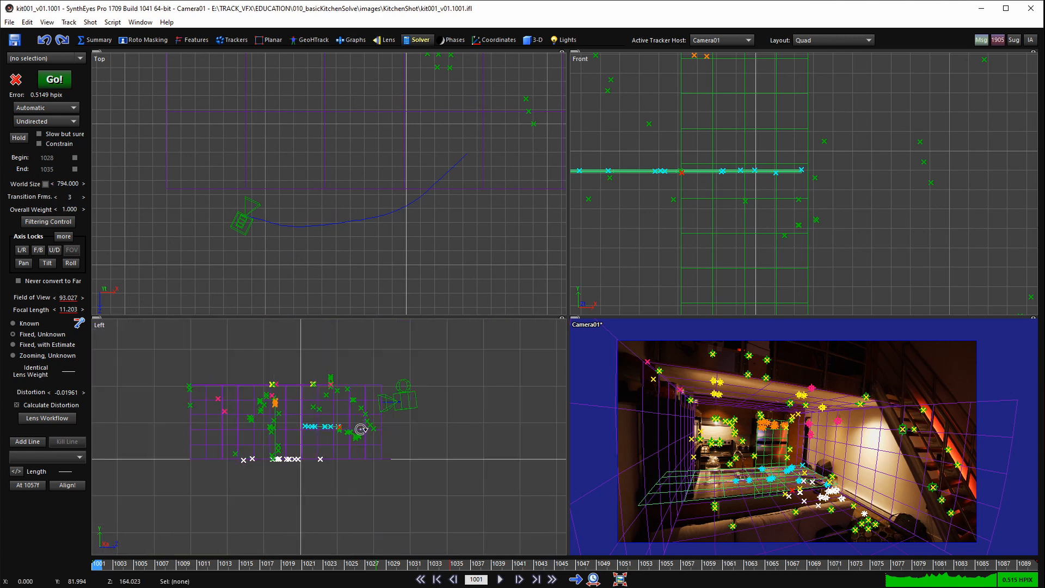
pyautogui.scroll(5, 396, 430)
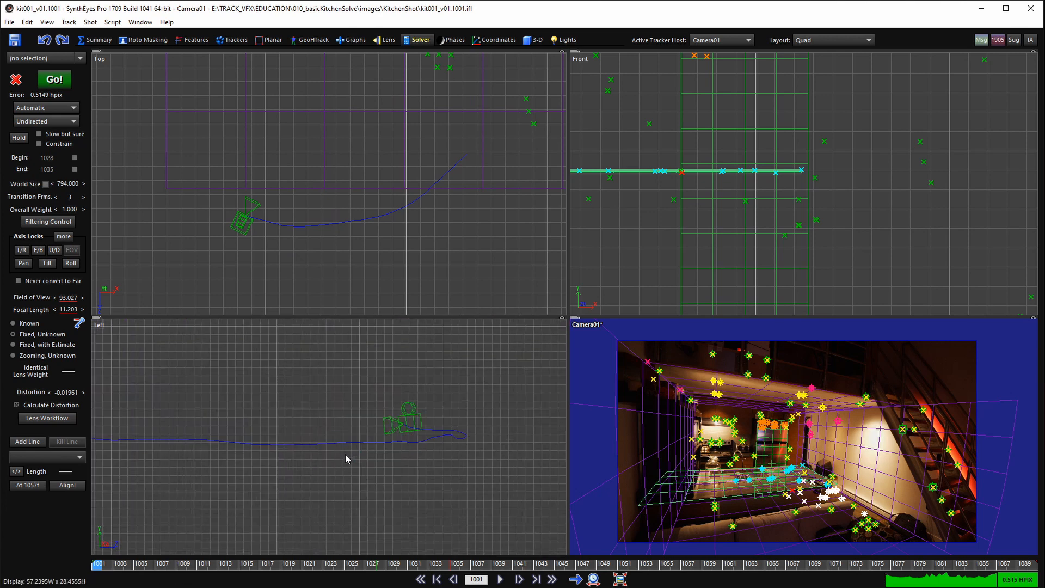
pyautogui.moveTo(383, 387); pyautogui.dragTo(402, 390, button='middle')
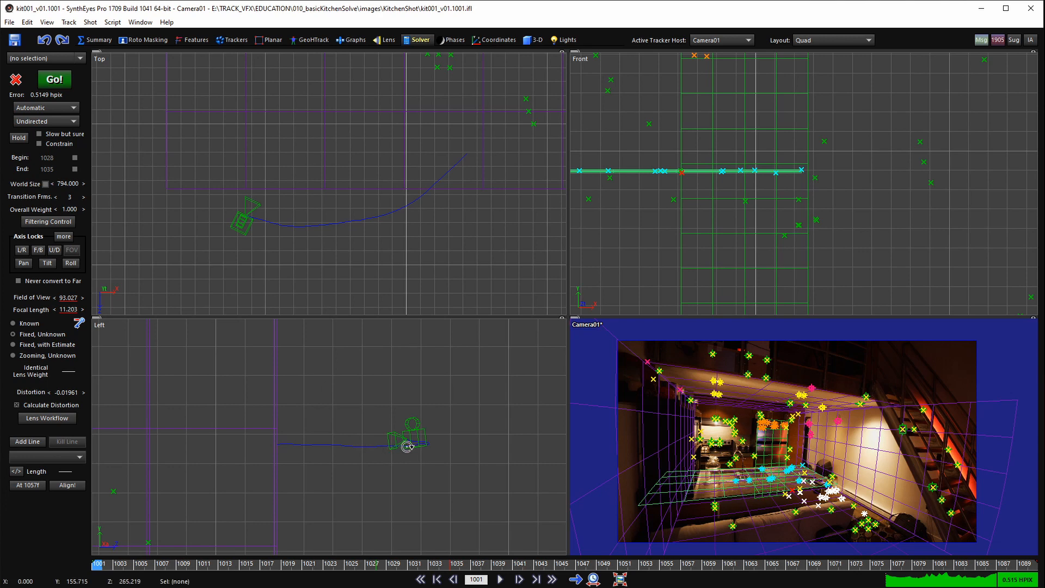
pyautogui.scroll(2, 407, 443)
pyautogui.moveTo(404, 434); pyautogui.dragTo(415, 406, button='middle')
pyautogui.scroll(-8, 404, 423)
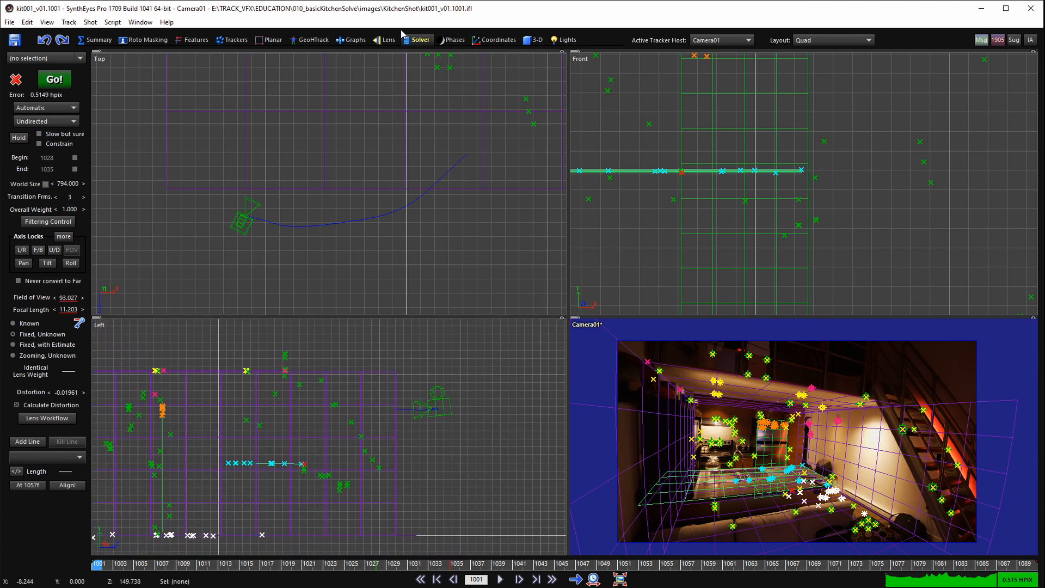
# - Switch the solution technique to Refine and back to Automatic
pyautogui.click(64, 109)
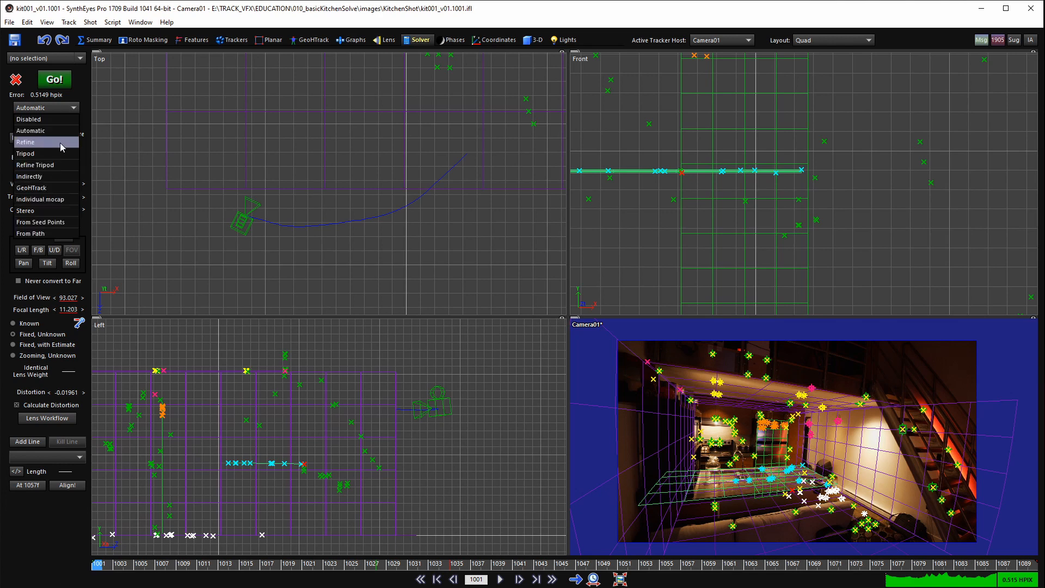
pyautogui.click(60, 143)
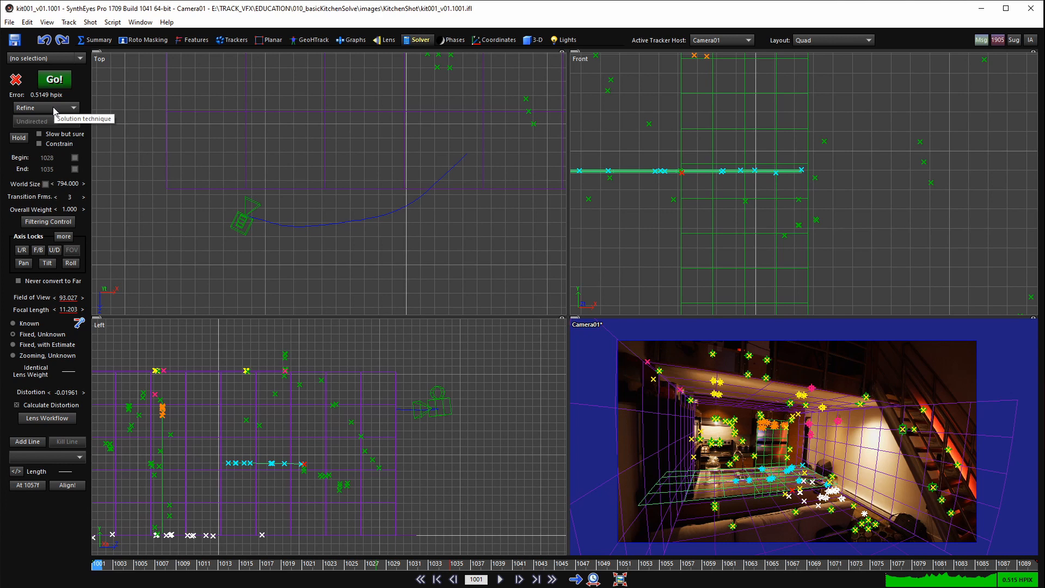
pyautogui.click(54, 109)
pyautogui.click(51, 123)
# - Scrub and play the shot from frame 1001 to check the camera's movement in the Top view, stopping at frame 1066
pyautogui.scroll(-2, 249, 229)
pyautogui.scroll(-1, 323, 233)
pyautogui.scroll(1, 176, 178)
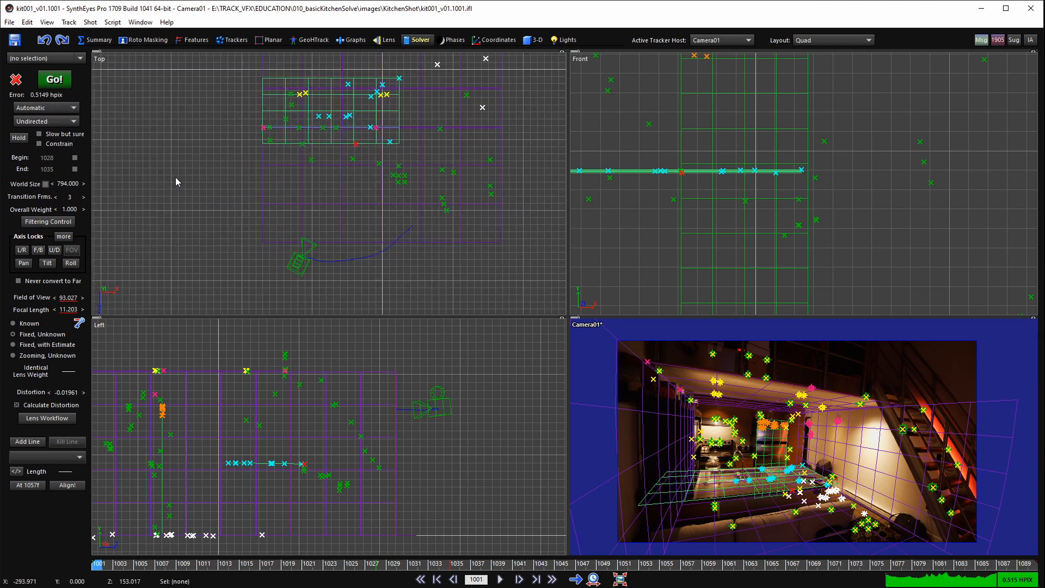
pyautogui.scroll(1, 176, 177)
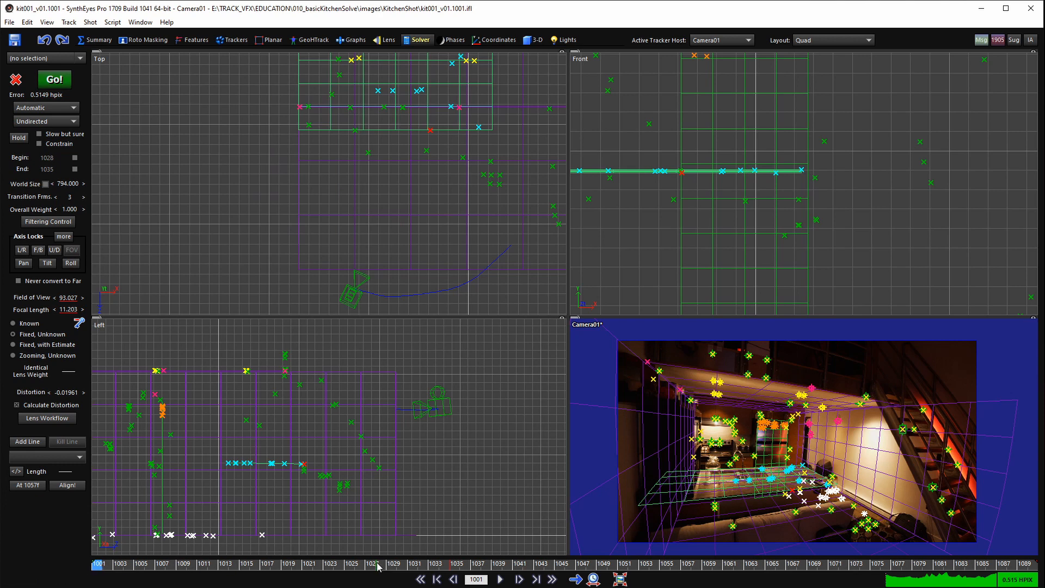
pyautogui.moveTo(379, 567); pyautogui.dragTo(451, 565)
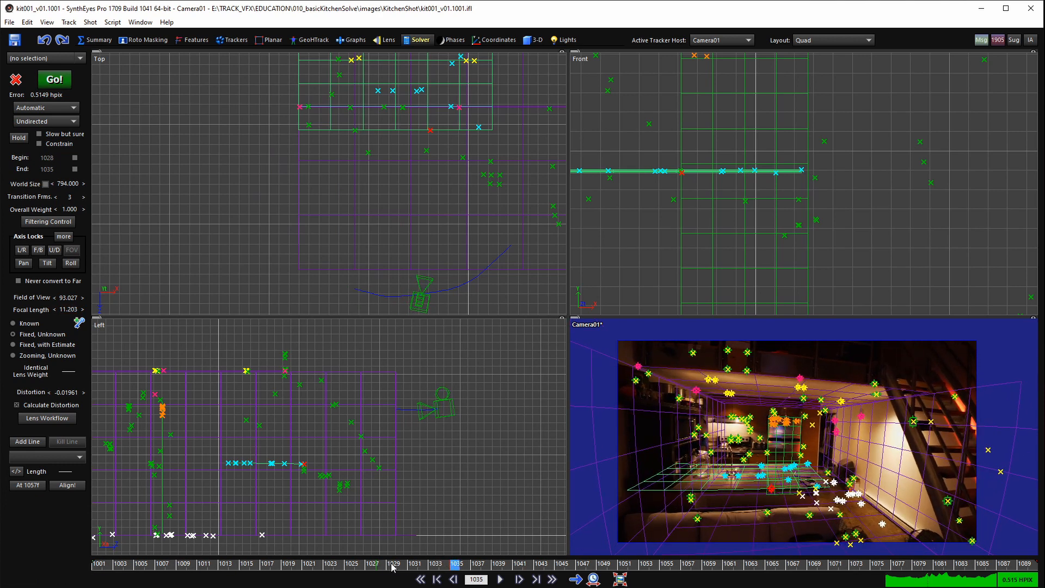
pyautogui.moveTo(383, 567)
pyautogui.mouseDown()
pyautogui.moveTo(451, 566)
pyautogui.moveTo(380, 567)
pyautogui.moveTo(451, 554)
pyautogui.moveTo(383, 567)
pyautogui.moveTo(464, 563)
pyautogui.moveTo(373, 568)
pyautogui.moveTo(454, 560)
pyautogui.moveTo(397, 569)
pyautogui.mouseUp()
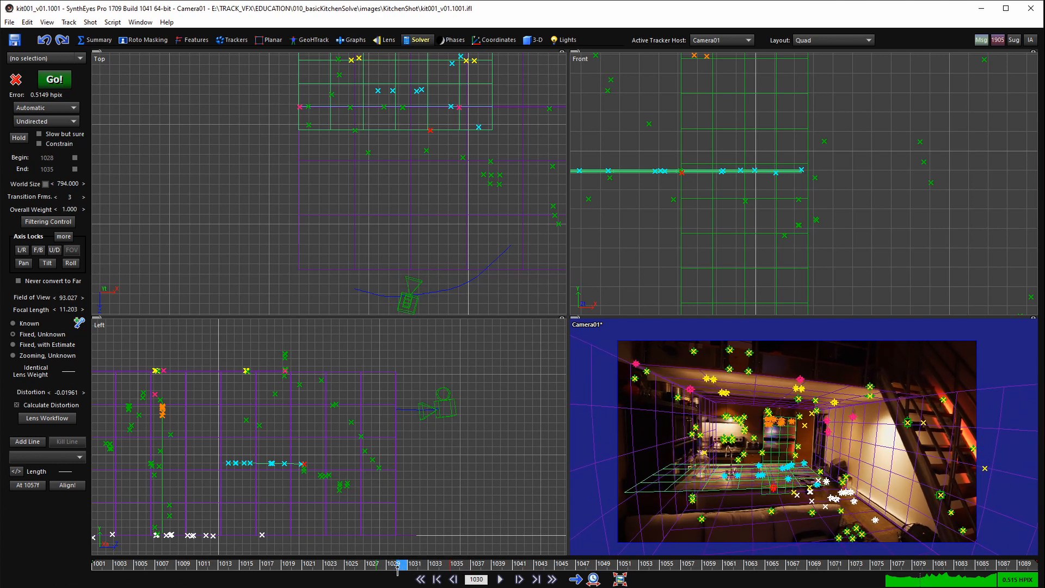
pyautogui.press('space')
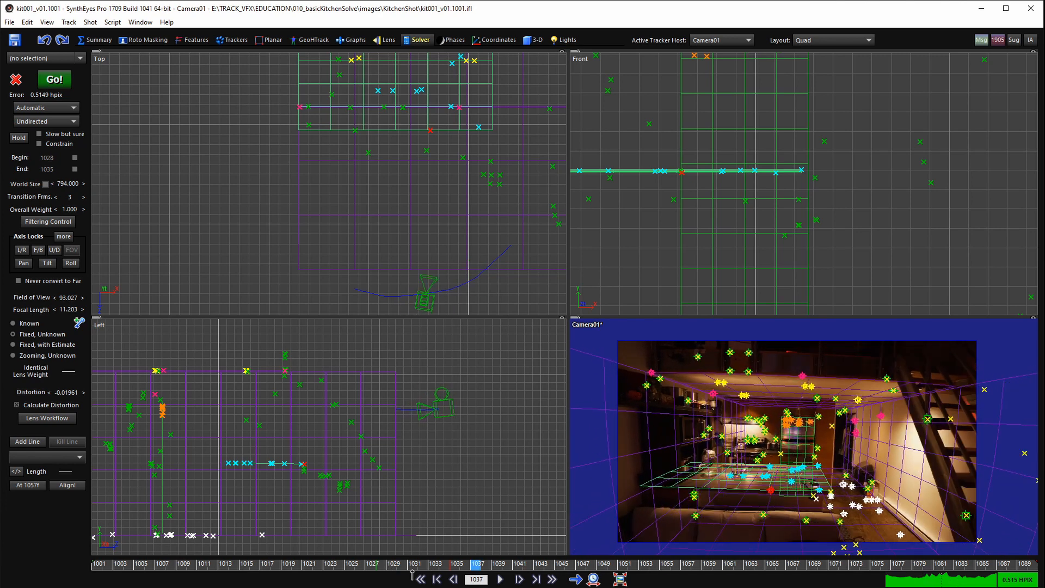
pyautogui.moveTo(337, 566); pyautogui.dragTo(788, 560)
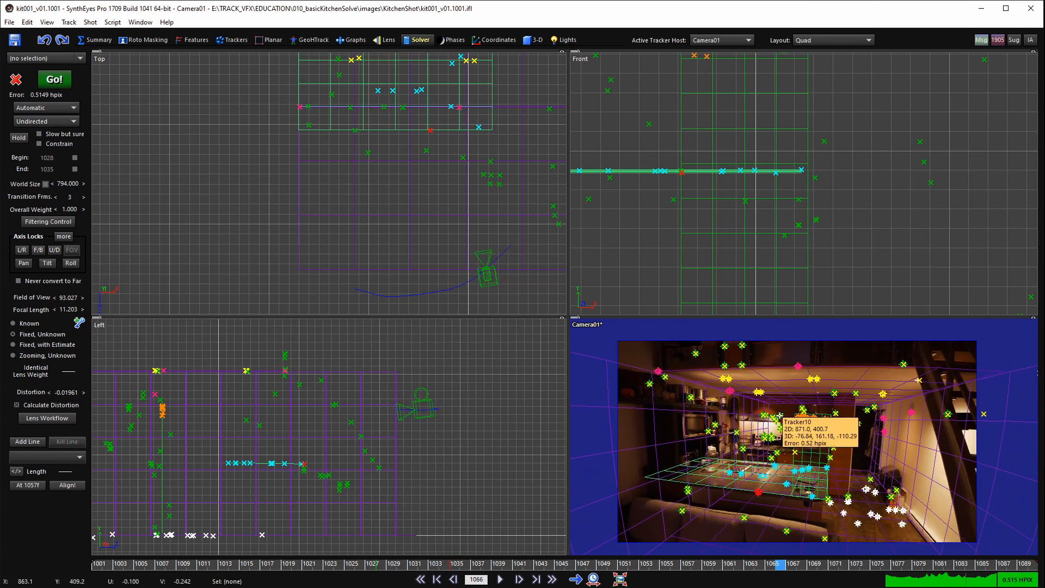
# - Review the full room layout of planes, trackers and camera in the Left and Top views at frame 1066
pyautogui.scroll(-2, 330, 324)
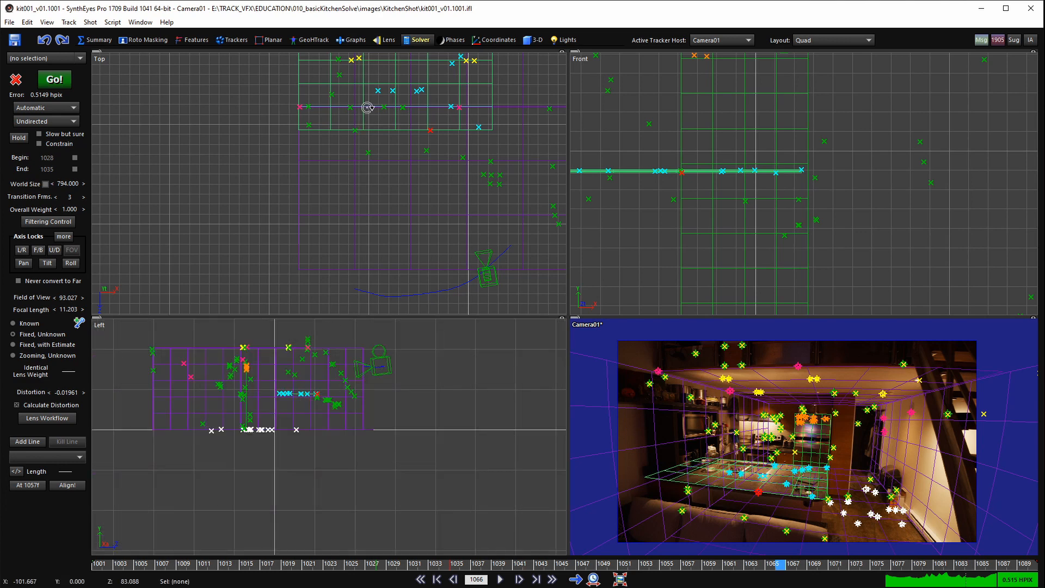
pyautogui.scroll(-1, 361, 148)
pyautogui.moveTo(360, 148); pyautogui.dragTo(311, 244, button='middle')
pyautogui.scroll(-2, 337, 97)
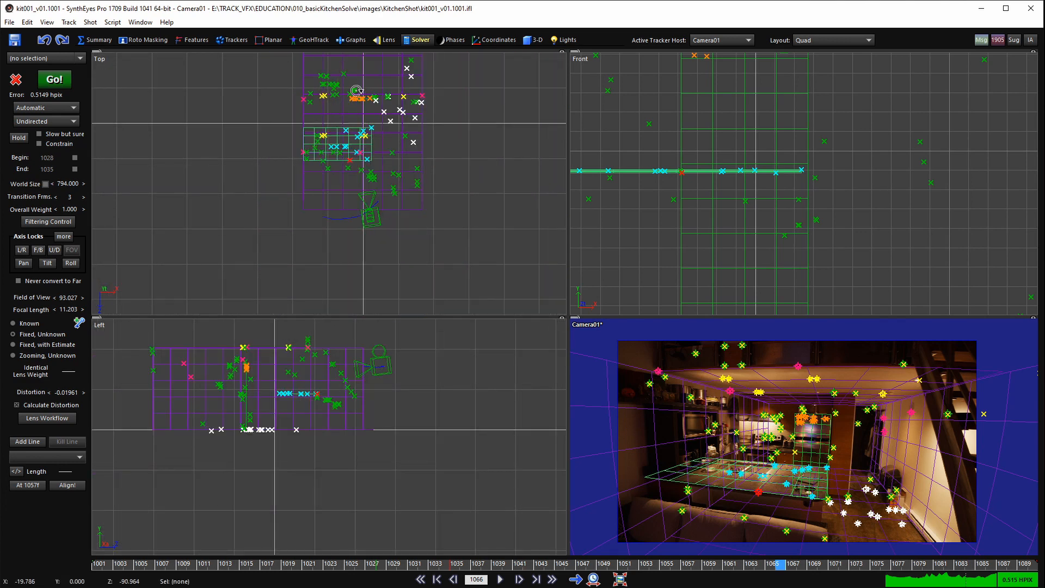
# - Scrub the shot back to frame 1038 while following the camera's movement along its path in the Top view
pyautogui.scroll(2, 373, 114)
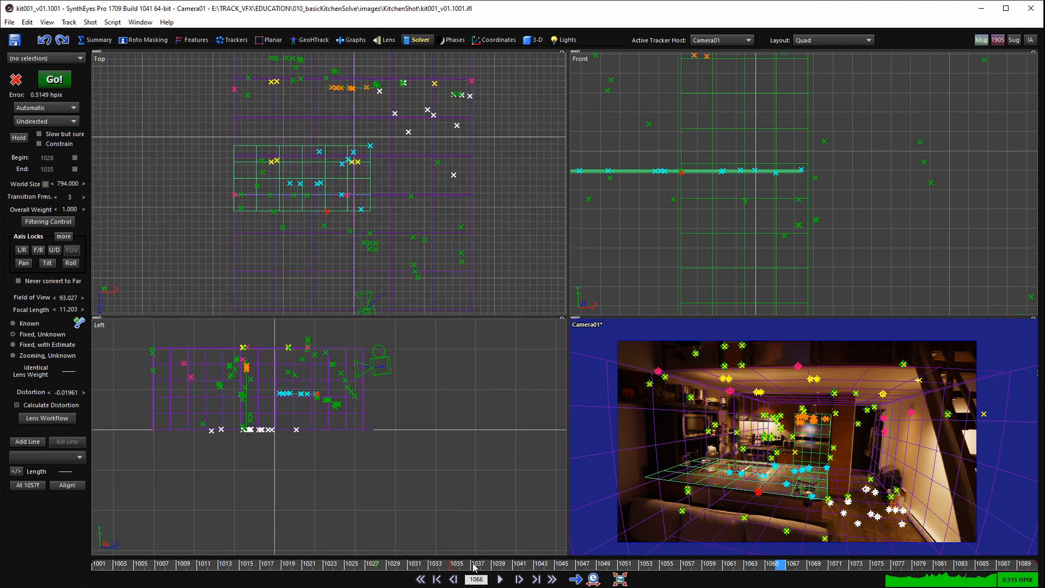
pyautogui.moveTo(473, 568); pyautogui.dragTo(749, 565)
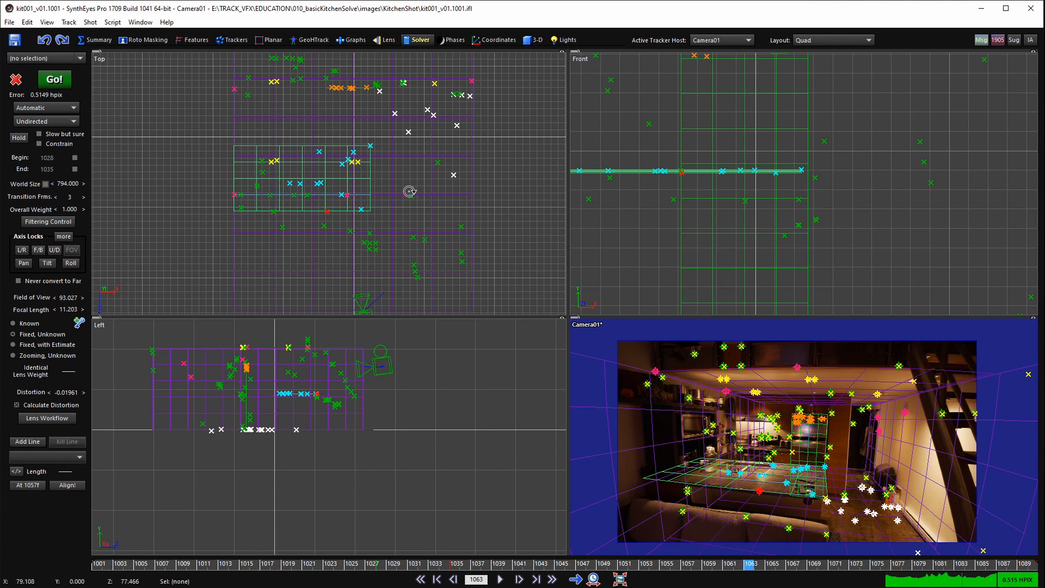
pyautogui.moveTo(400, 195); pyautogui.dragTo(392, 227, button='middle')
pyautogui.scroll(-2, 359, 206)
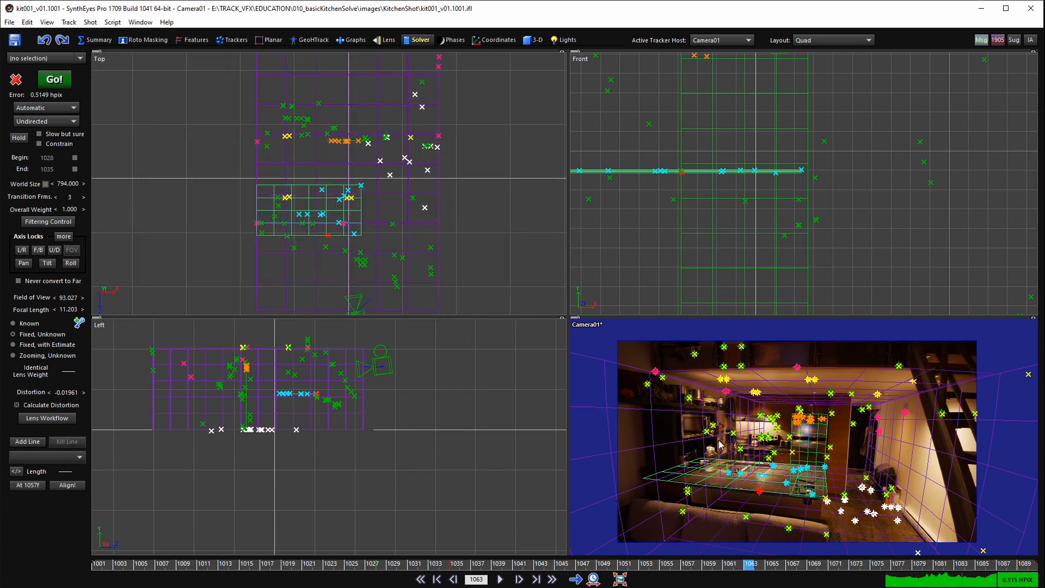
pyautogui.moveTo(737, 565)
pyautogui.mouseDown()
pyautogui.moveTo(614, 564)
pyautogui.moveTo(823, 564)
pyautogui.moveTo(726, 564)
pyautogui.mouseUp()
pyautogui.moveTo(723, 522); pyautogui.dragTo(486, 509)
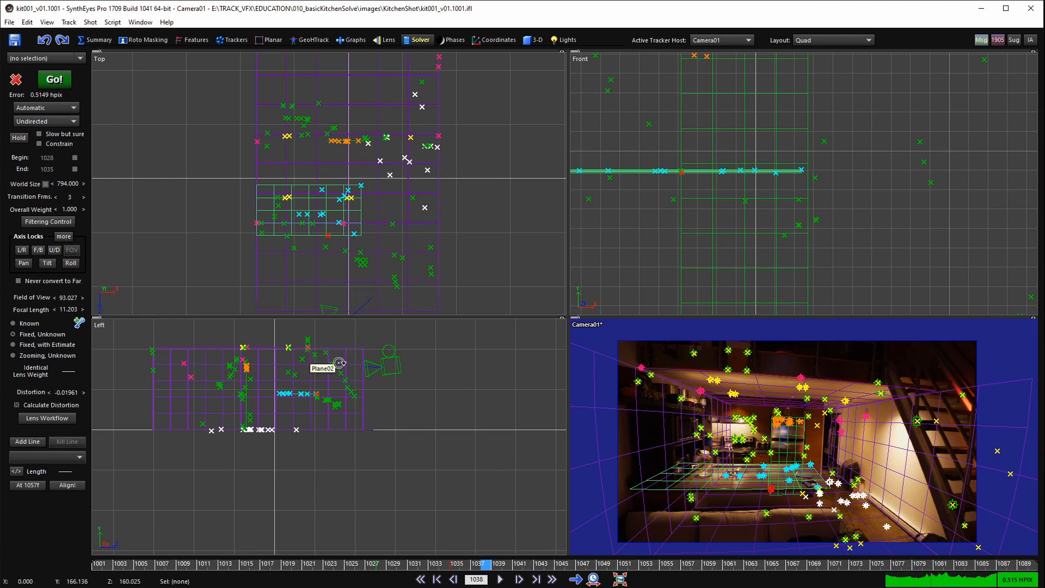
# - Set the camera's solution technique to Refine
pyautogui.click(48, 108)
pyautogui.click(47, 142)
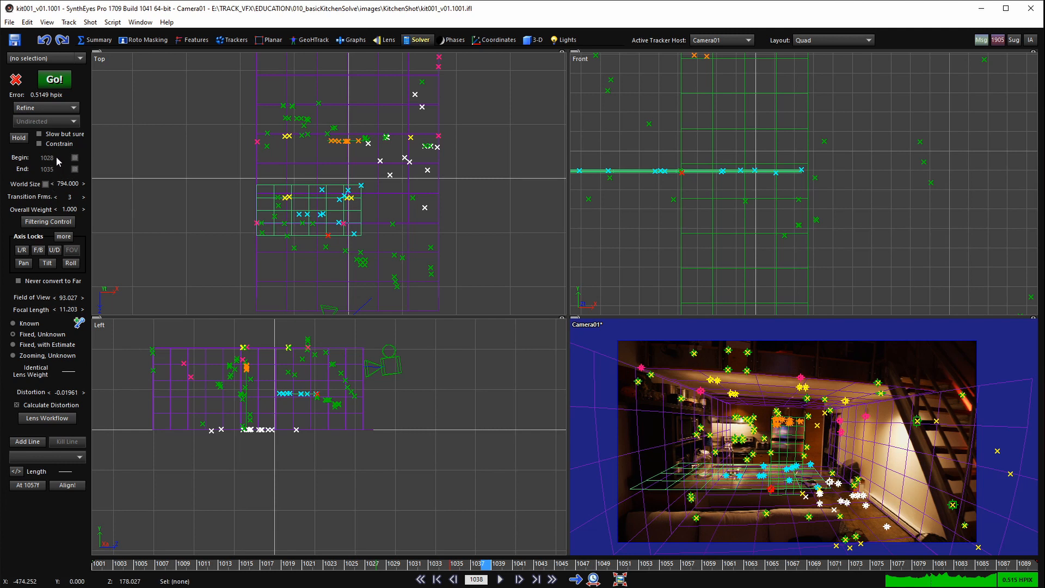
pyautogui.scroll(-2, 357, 150)
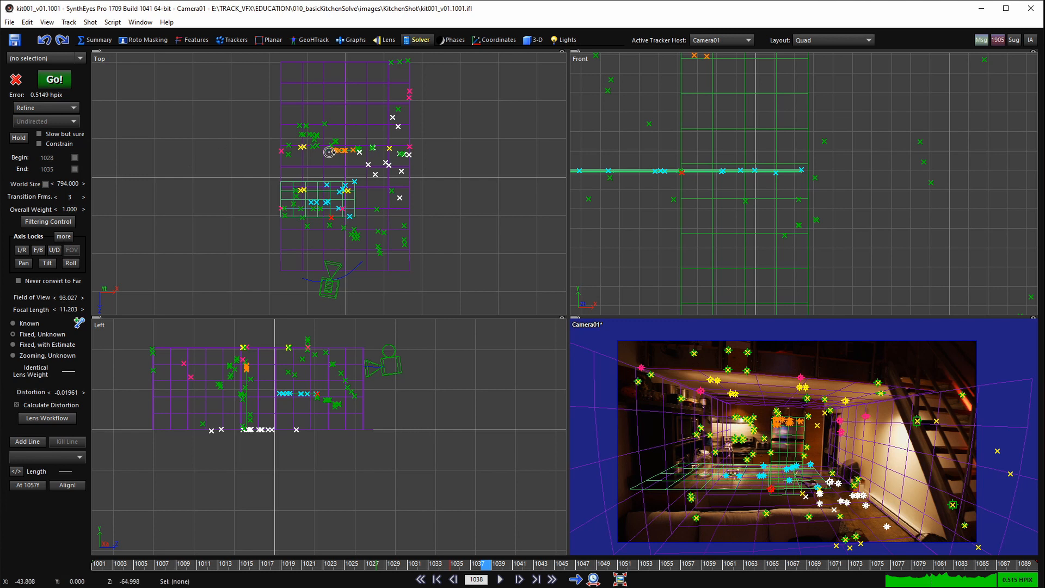
pyautogui.click(49, 107)
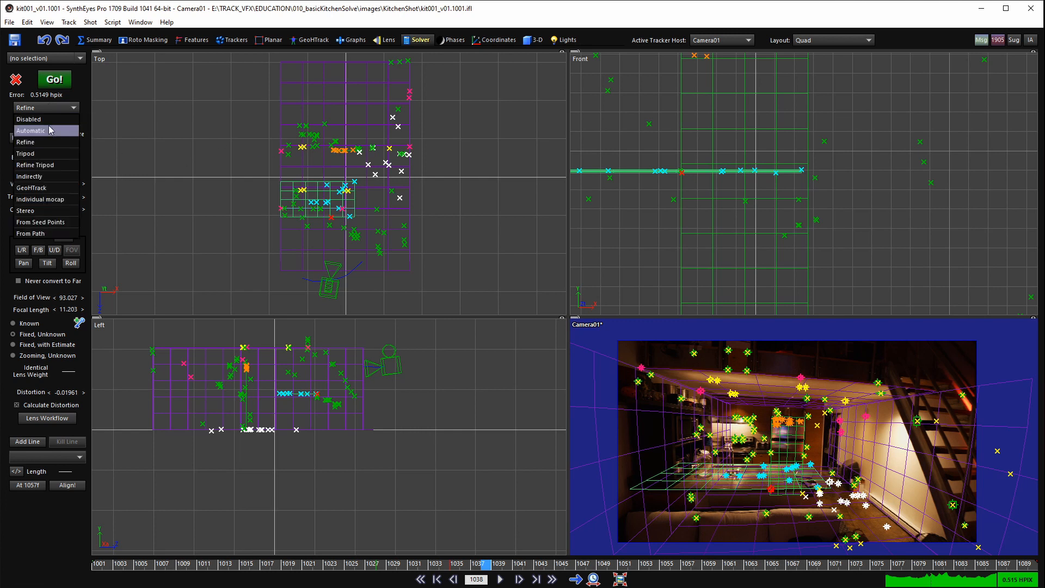
pyautogui.click(57, 107)
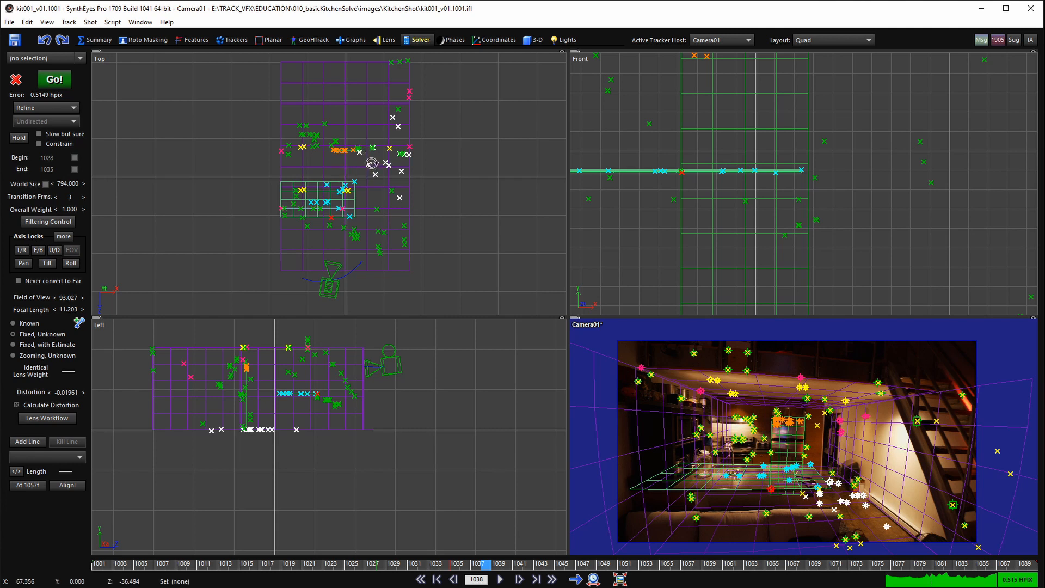
pyautogui.click(61, 107)
pyautogui.click(53, 142)
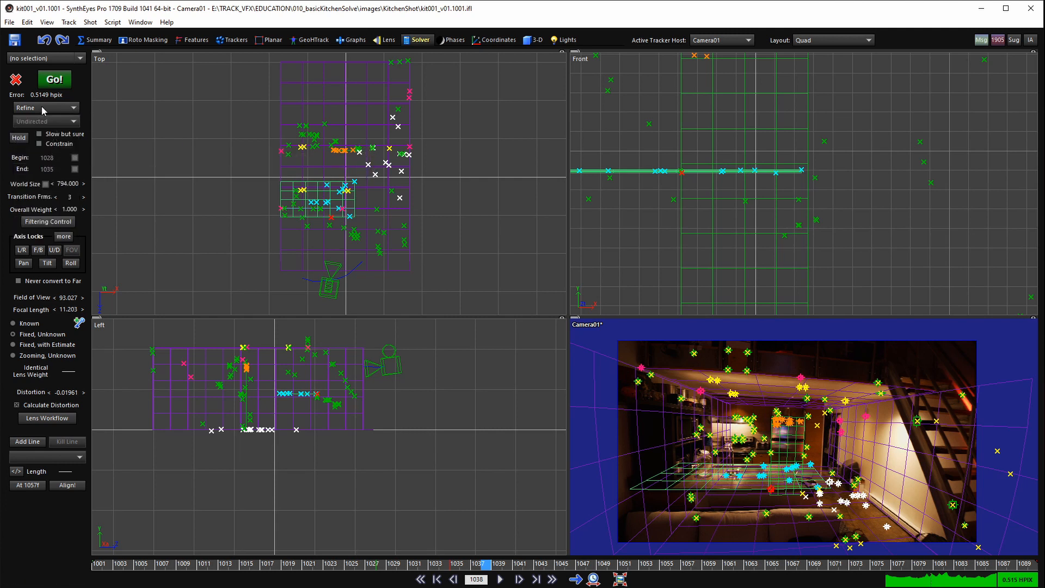
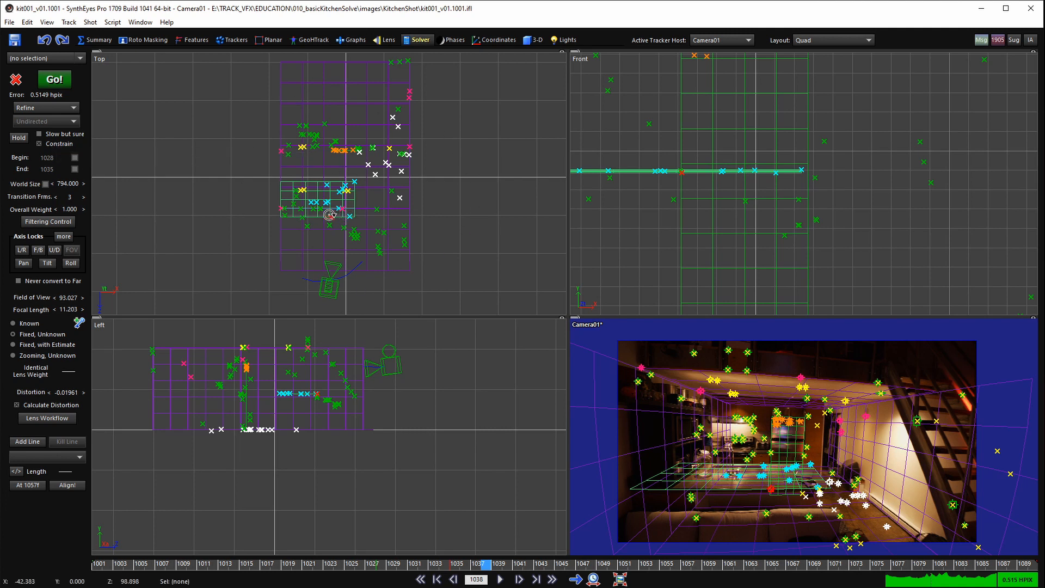
# - Open the path filtering controls and examine the camera path's smoothness close up in the Left view
pyautogui.click(48, 221)
pyautogui.scroll(5, 365, 374)
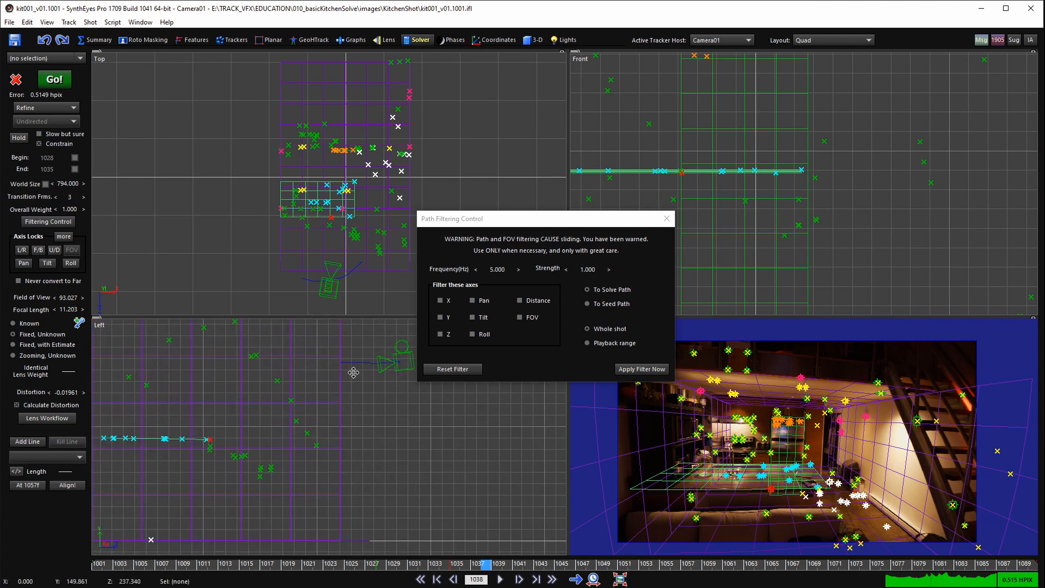
pyautogui.moveTo(393, 347); pyautogui.dragTo(324, 374, button='middle')
pyautogui.scroll(5, 356, 377)
pyautogui.scroll(2, 362, 398)
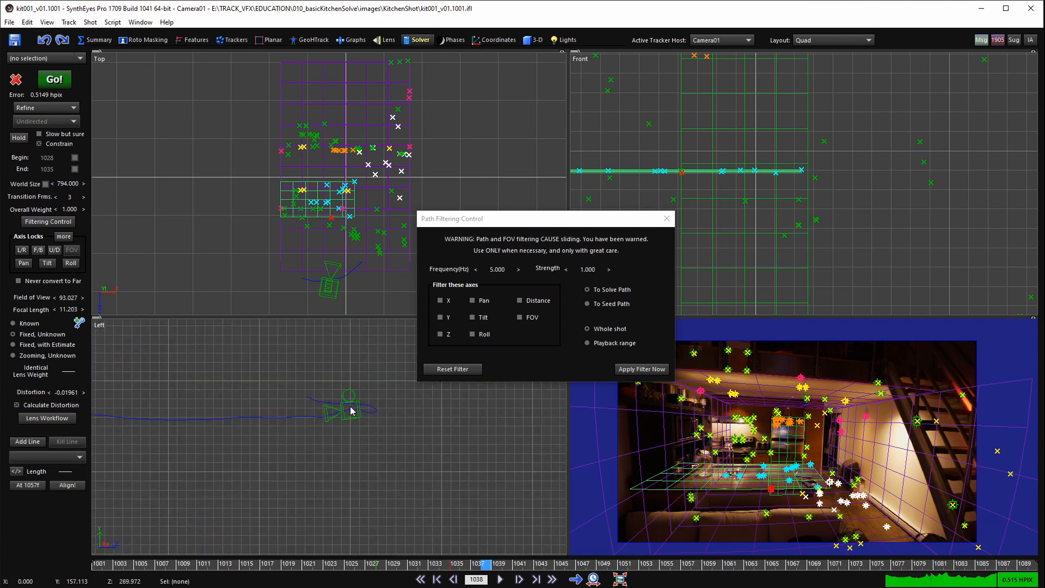
pyautogui.scroll(-3, 350, 411)
pyautogui.moveTo(350, 411); pyautogui.dragTo(371, 438, button='middle')
pyautogui.scroll(-3, 366, 424)
pyautogui.scroll(3, 371, 438)
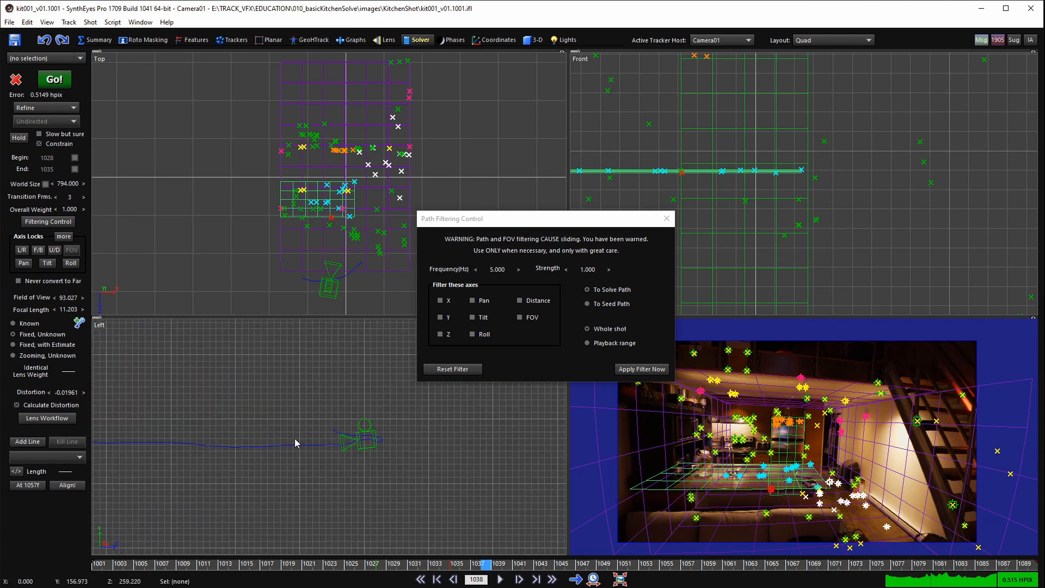
# - Enable path filtering on the X, Y and Z axes with a strength of 0.5 and apply it to the solve path
pyautogui.click(441, 301)
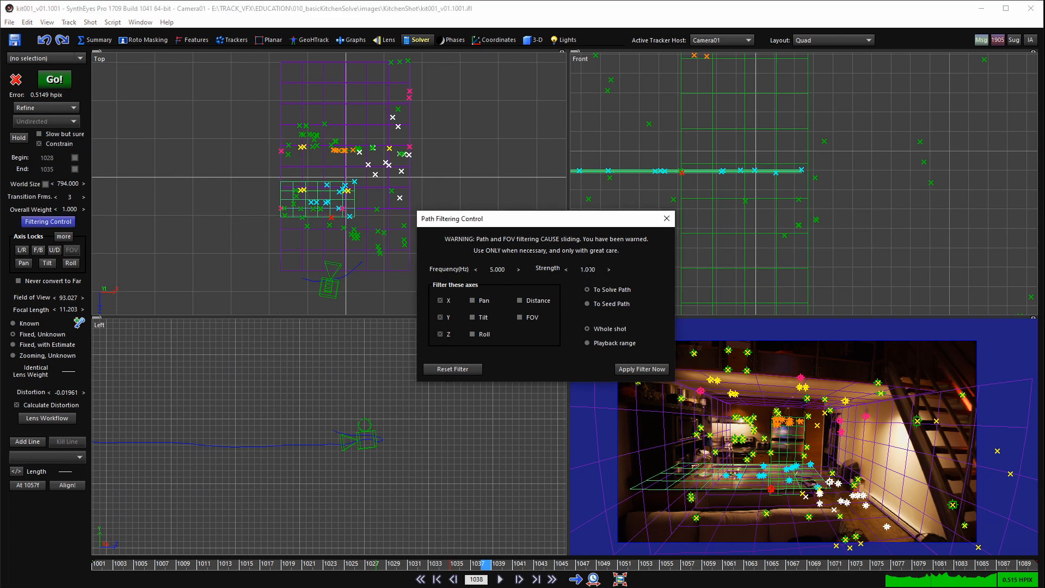
pyautogui.click(589, 268)
pyautogui.write('.5')
pyautogui.press('Return')
pyautogui.click(625, 370)
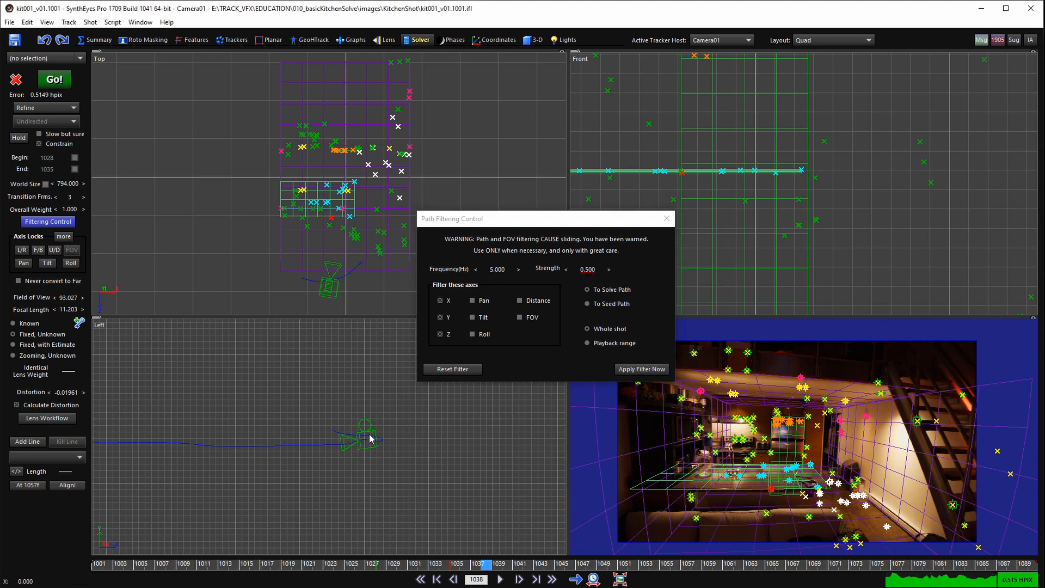
# - Reset the path filter, restore X, Y and Z filtering at strength 0.5 and apply it to the whole shot
pyautogui.scroll(-8, 365, 447)
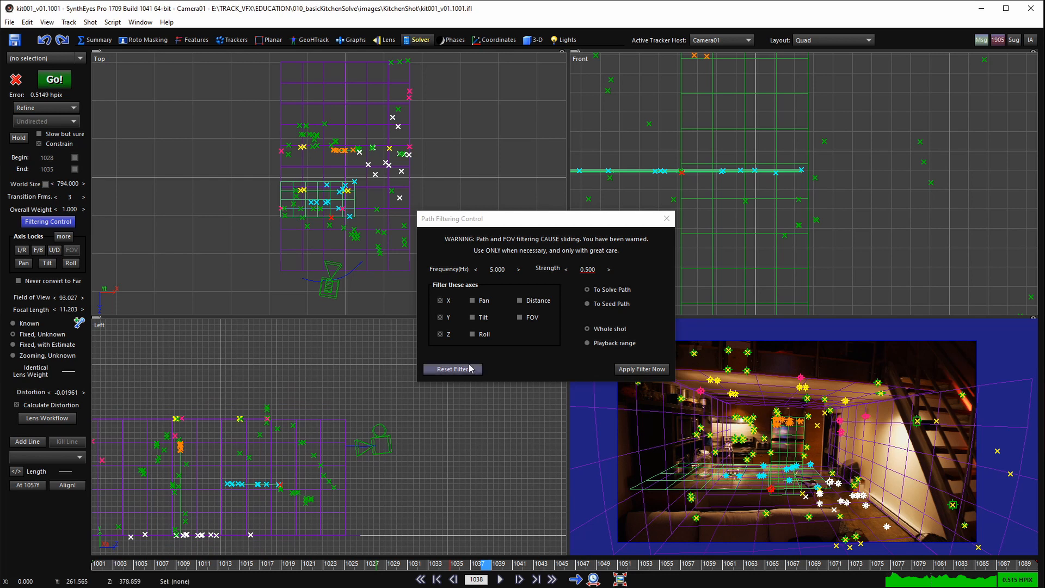
pyautogui.moveTo(502, 227); pyautogui.dragTo(429, 274)
pyautogui.click(389, 420)
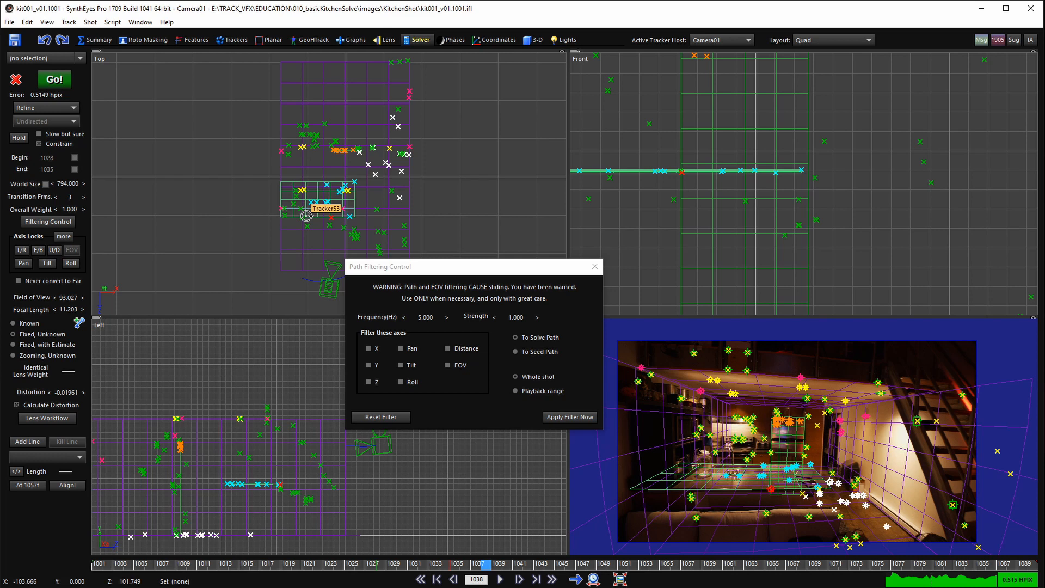
pyautogui.moveTo(416, 267); pyautogui.dragTo(515, 256)
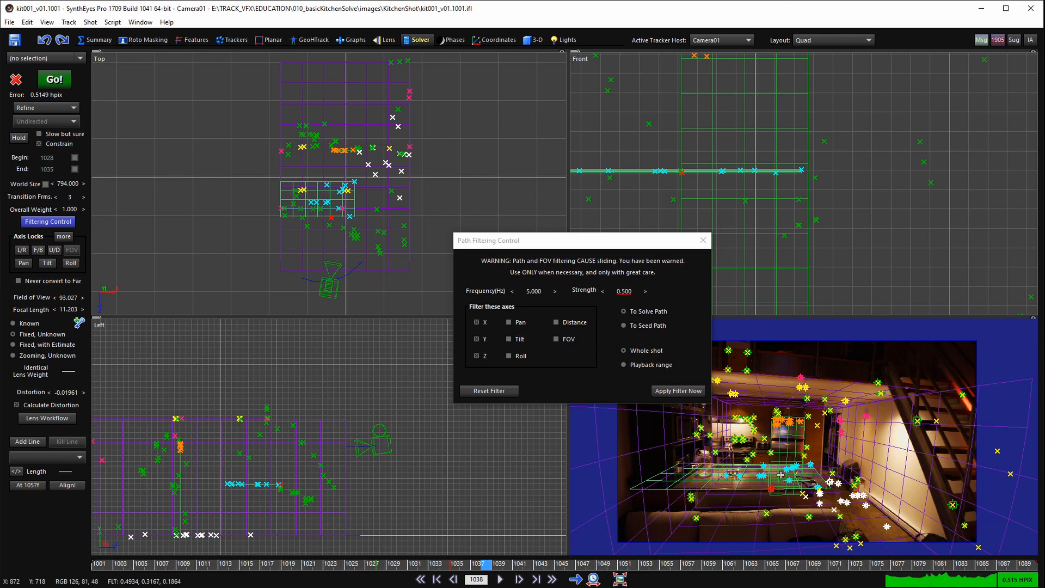
pyautogui.click(677, 392)
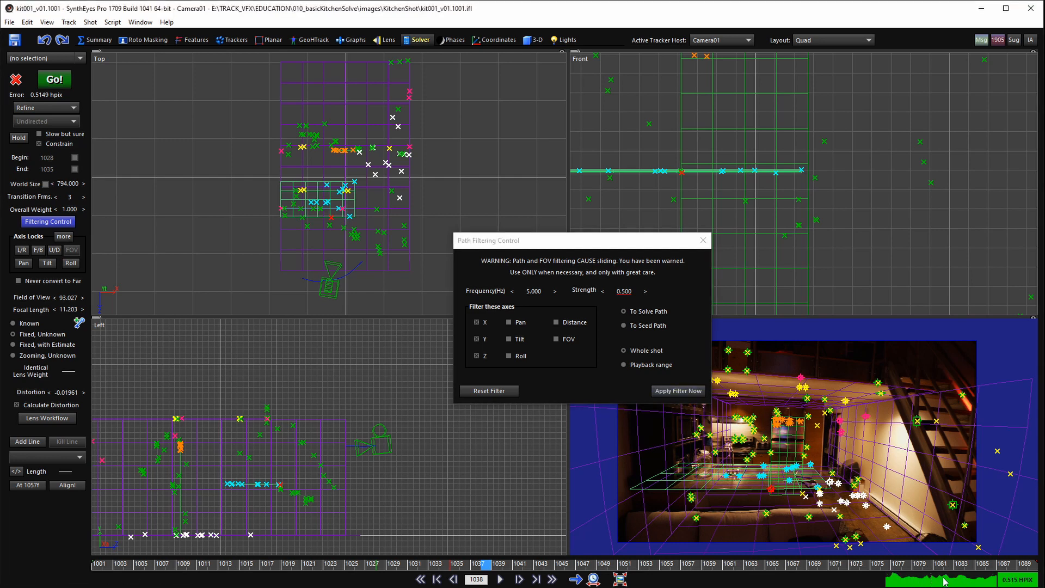
# - Show the tracker radar in the Camera01 view
pyautogui.moveTo(784, 420); pyautogui.dragTo(825, 425, button='middle')
pyautogui.rightClick(820, 414)
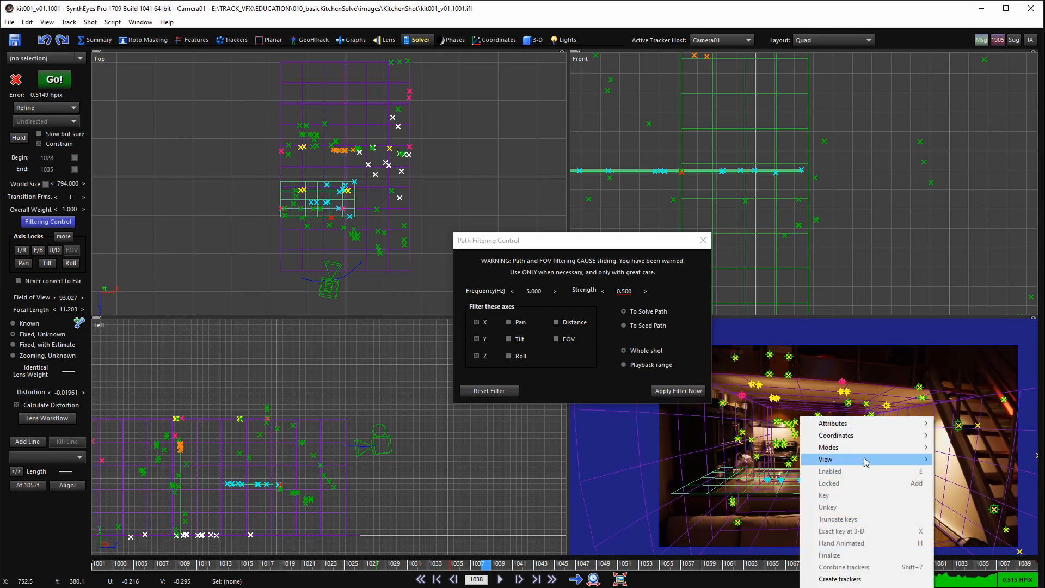
pyautogui.moveTo(865, 460)
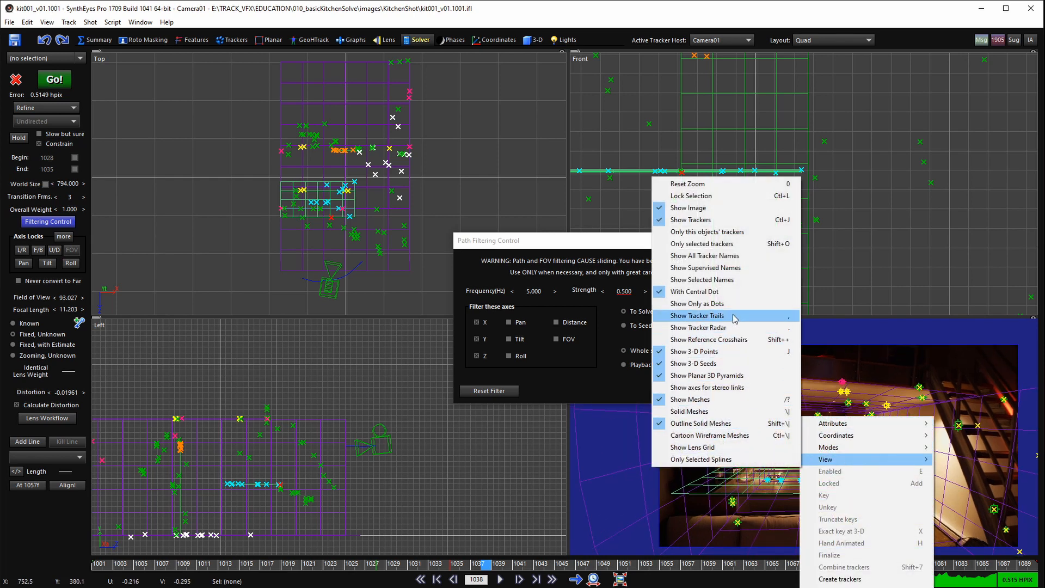
pyautogui.click(733, 328)
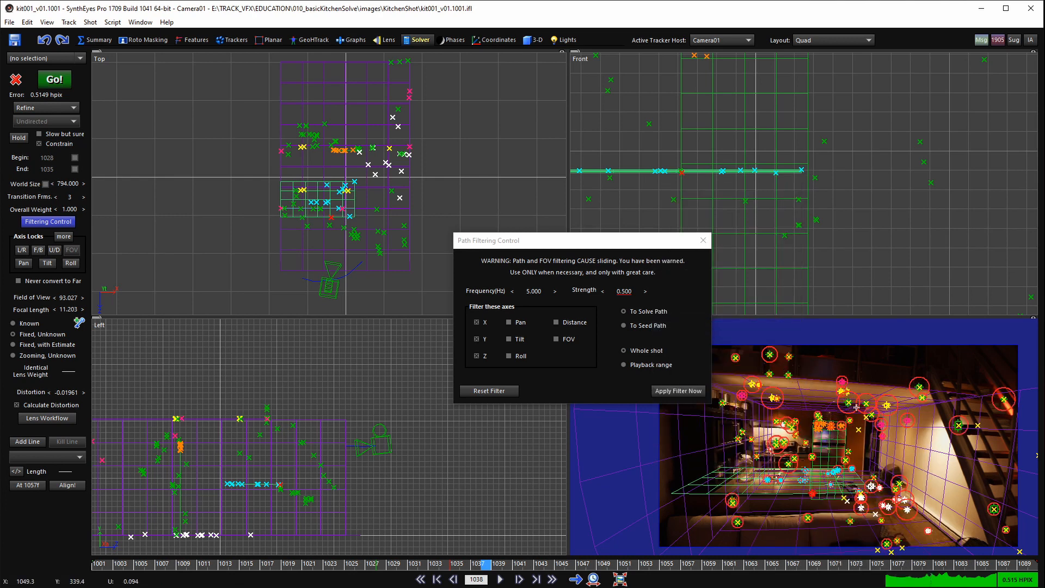
# - Switch to the Camera layout, play the shot and stop at frame 1068 to inspect the tracker error circles close up
pyautogui.moveTo(618, 246); pyautogui.dragTo(740, 350)
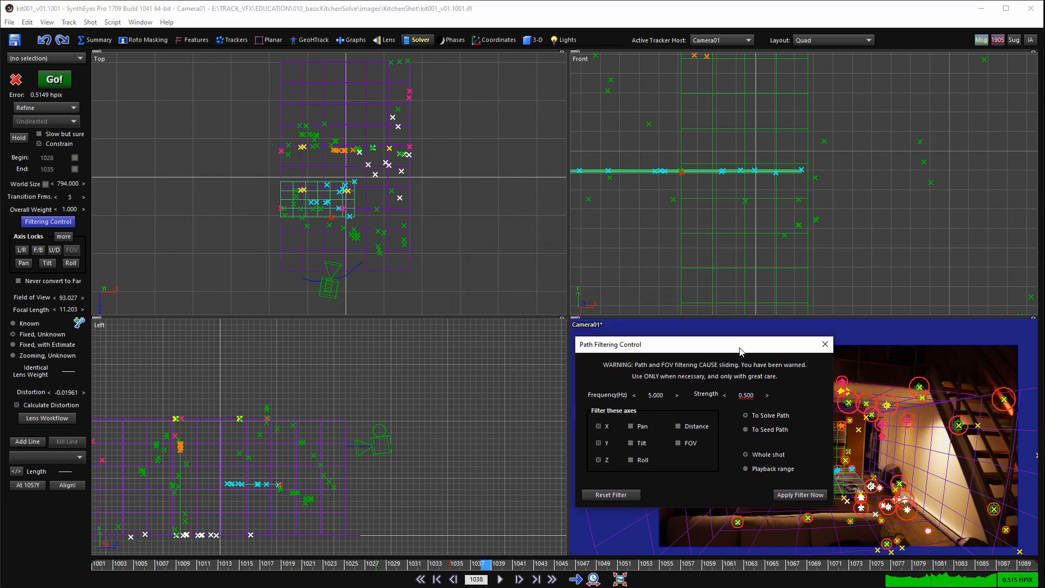
pyautogui.press('5')
pyautogui.press('space')
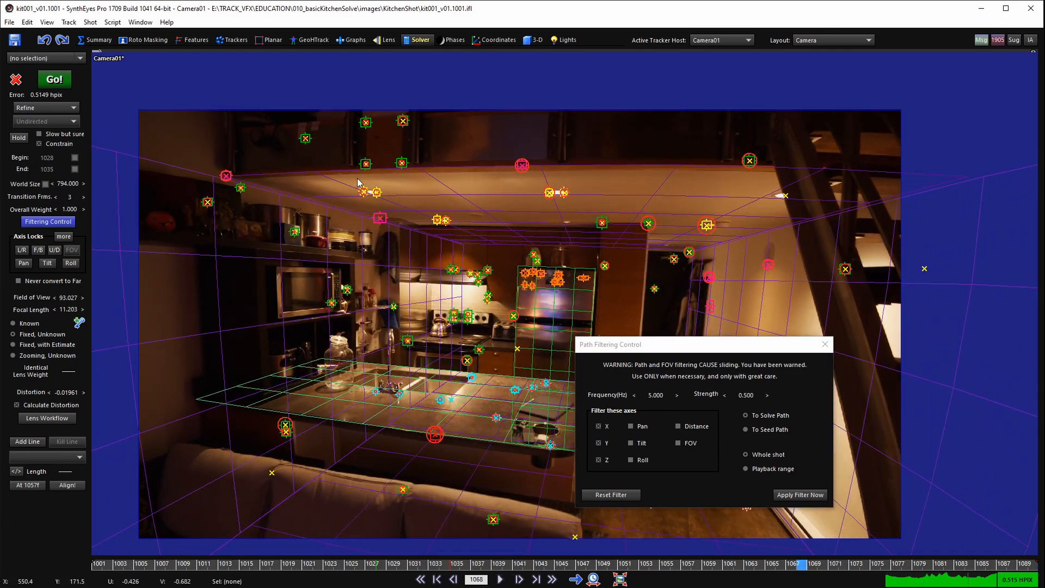
pyautogui.scroll(3, 358, 181)
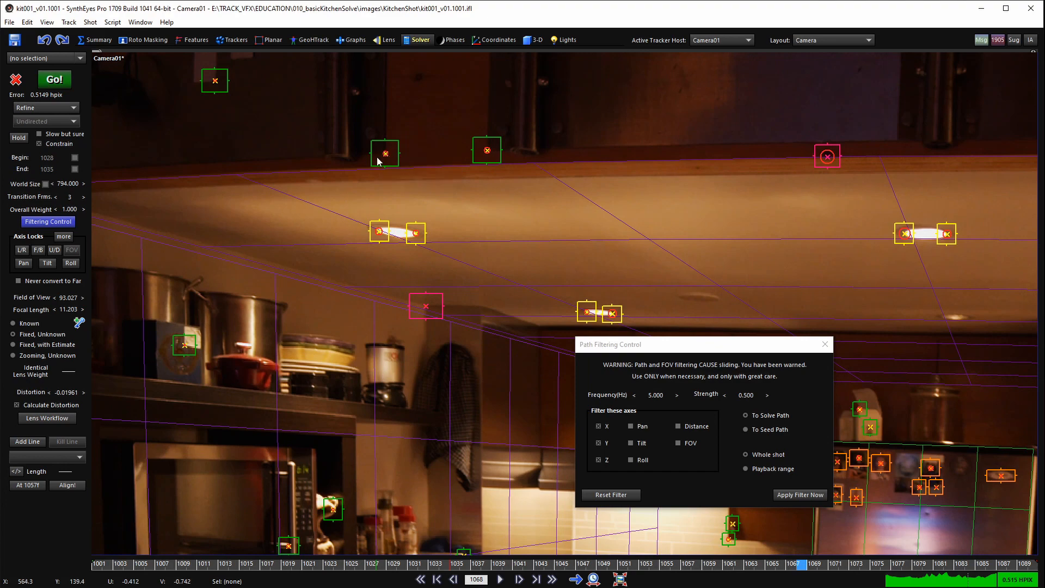
pyautogui.scroll(-5, 348, 234)
pyautogui.scroll(6, 569, 281)
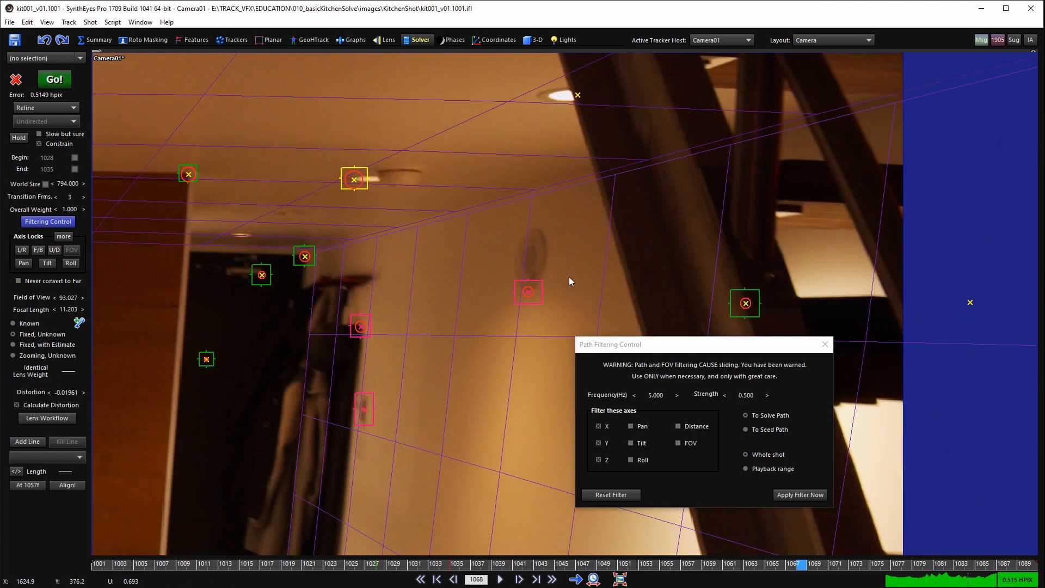
# - Select the tracker below the round mark on the side wall and play the shot close up, stopping at frame 1056
pyautogui.click(543, 288)
pyautogui.scroll(3, 542, 289)
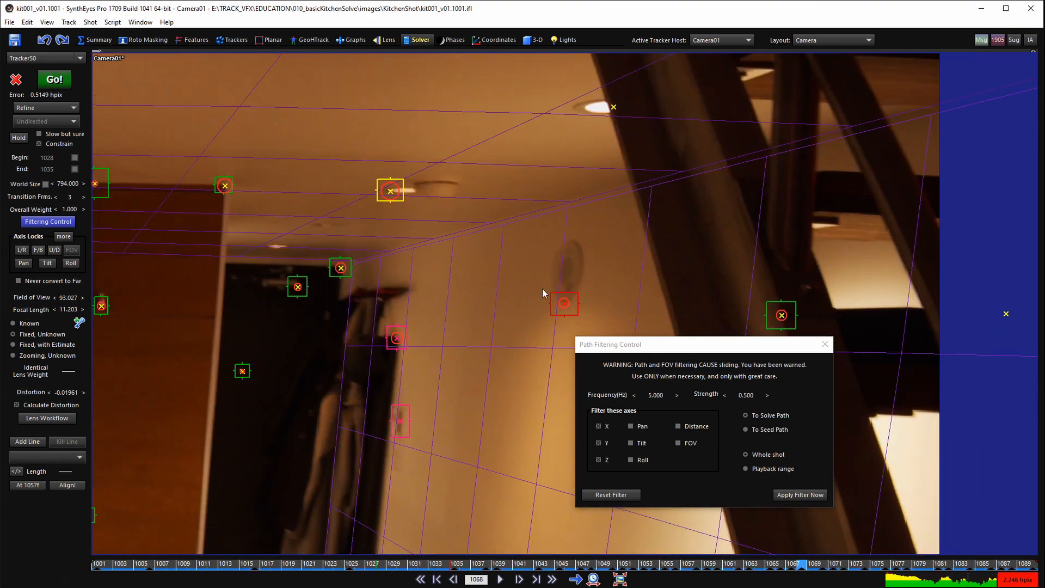
pyautogui.moveTo(665, 350); pyautogui.dragTo(237, 374)
pyautogui.press('space')
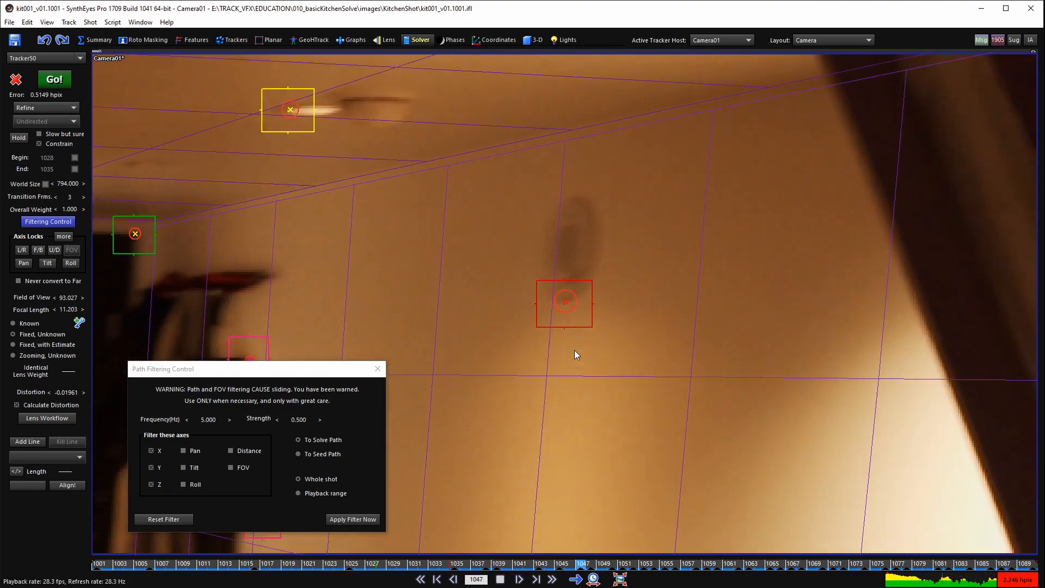
pyautogui.scroll(-10, 579, 314)
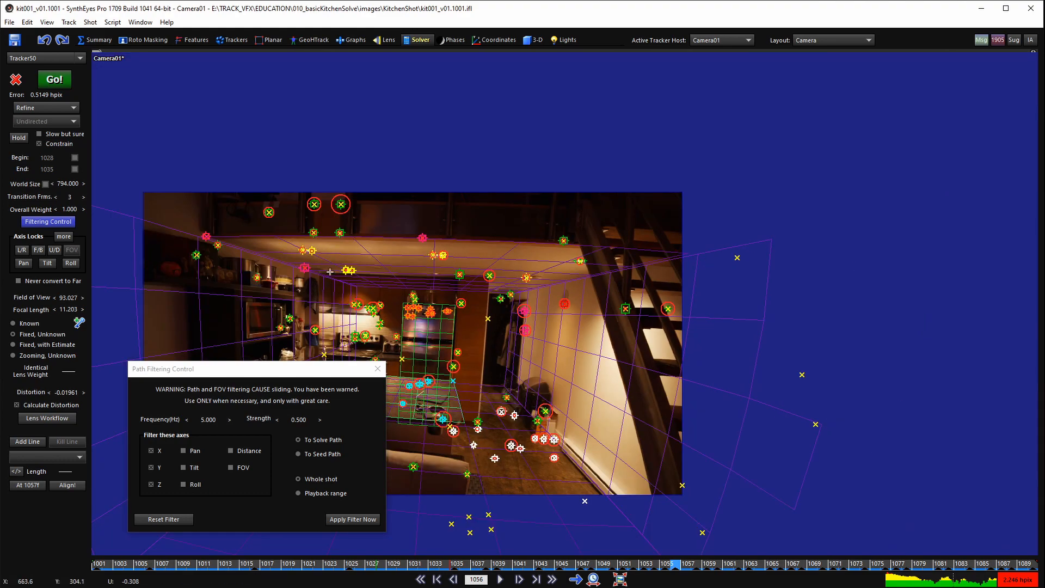
pyautogui.scroll(10, 465, 289)
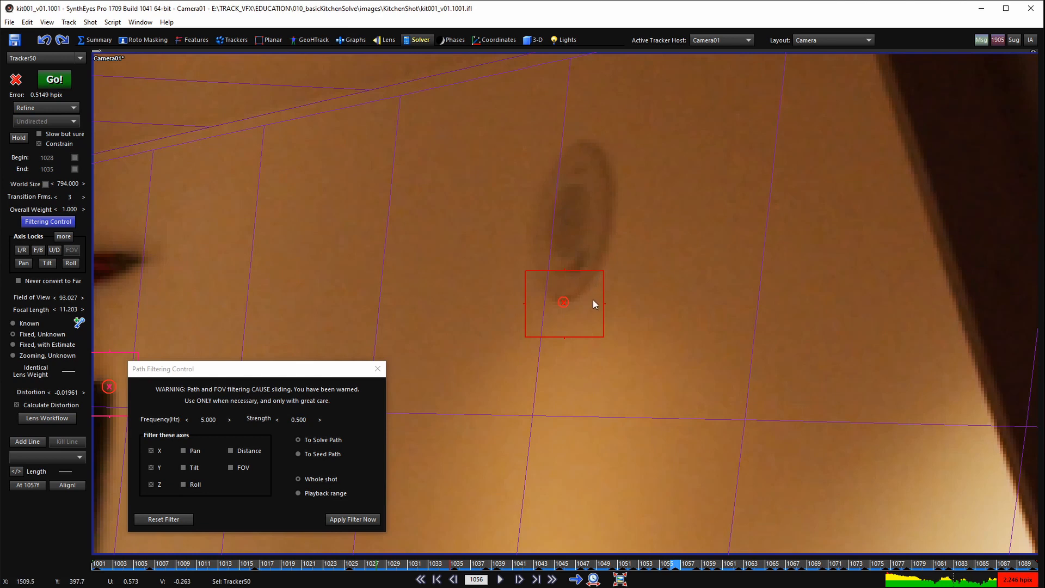
# - Replay the shot centred on the wall tracker, stop at frame 1005, deselect it and review the full frame's error circles
pyautogui.hotkey('shift', '5')
pyautogui.press('space')
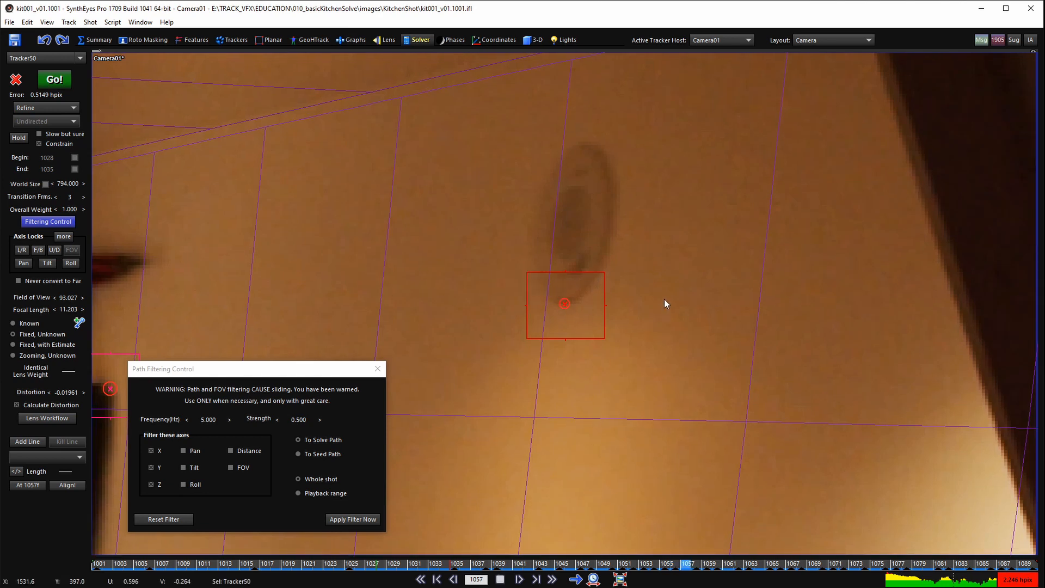
pyautogui.scroll(-2, 664, 299)
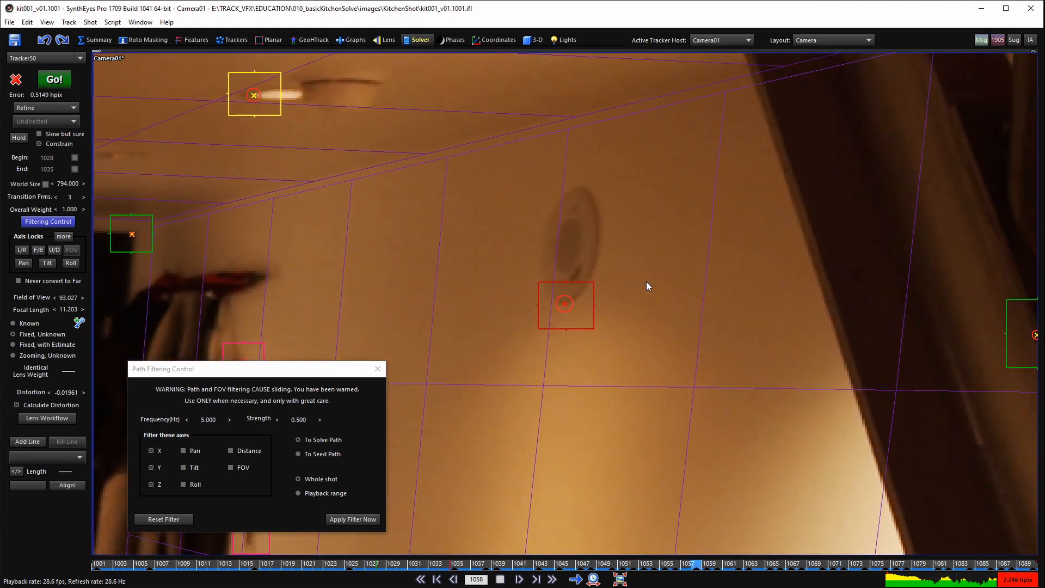
pyautogui.scroll(-4, 646, 281)
pyautogui.press('space')
pyautogui.scroll(-3, 601, 312)
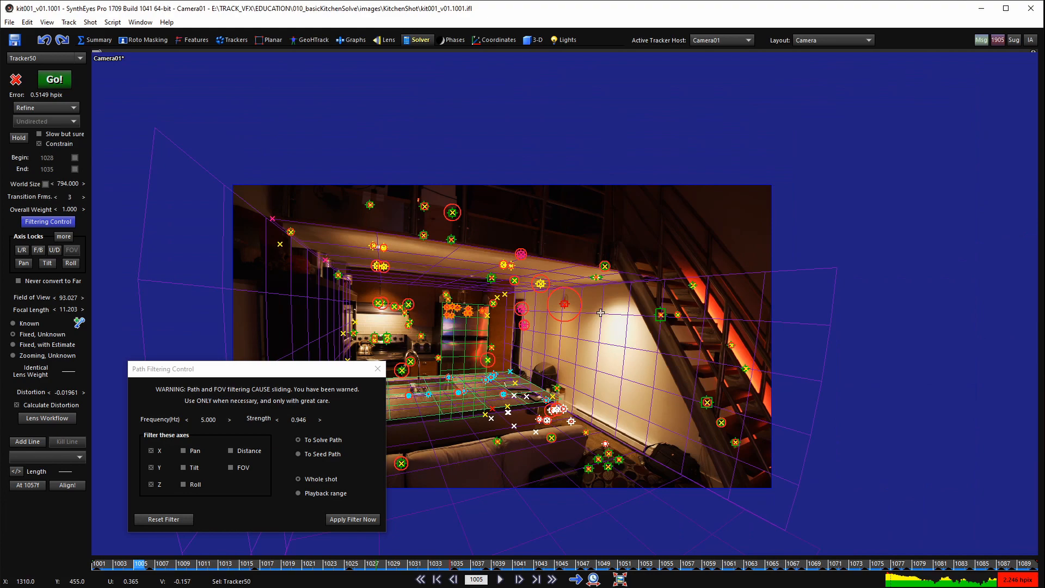
pyautogui.click(598, 330)
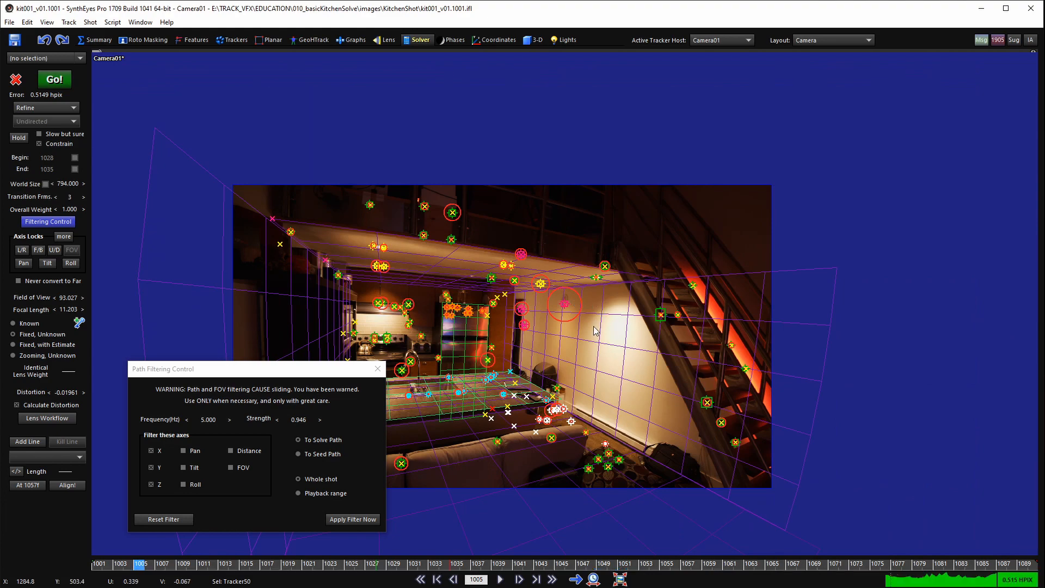
pyautogui.moveTo(558, 332); pyautogui.dragTo(596, 326, button='middle')
pyautogui.scroll(4, 547, 325)
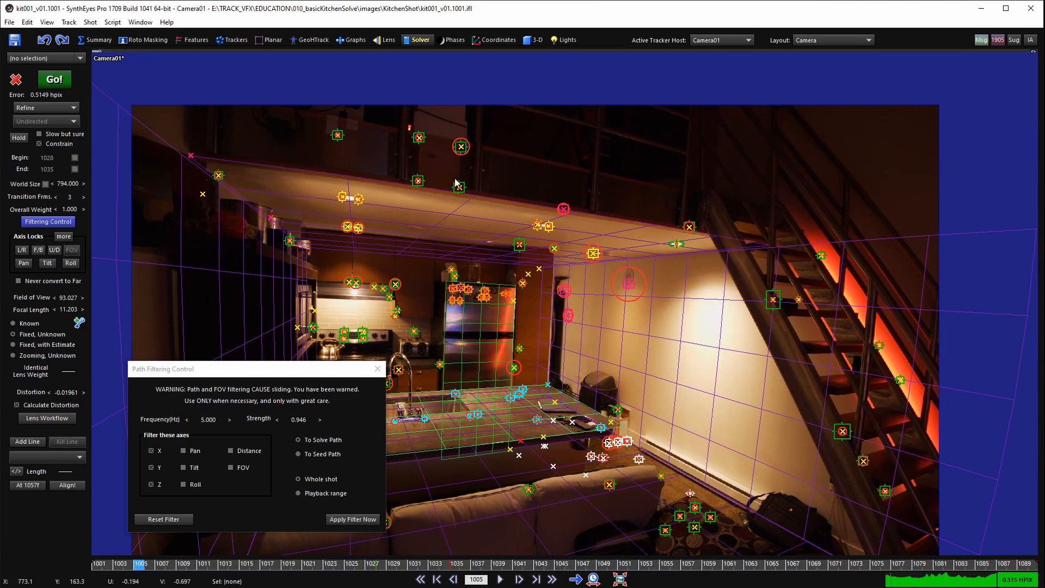
# - Scrub to frame 1037, inspect the wall tracker's error close up, then play the full frame and stop at frame 1024
pyautogui.moveTo(504, 386); pyautogui.dragTo(495, 359, button='middle')
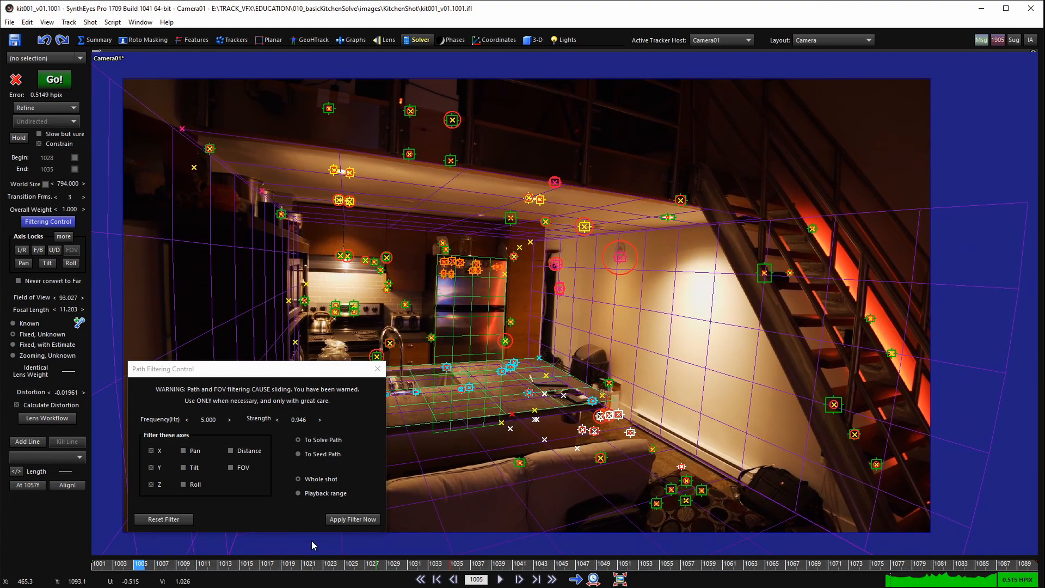
pyautogui.moveTo(309, 563); pyautogui.dragTo(478, 546)
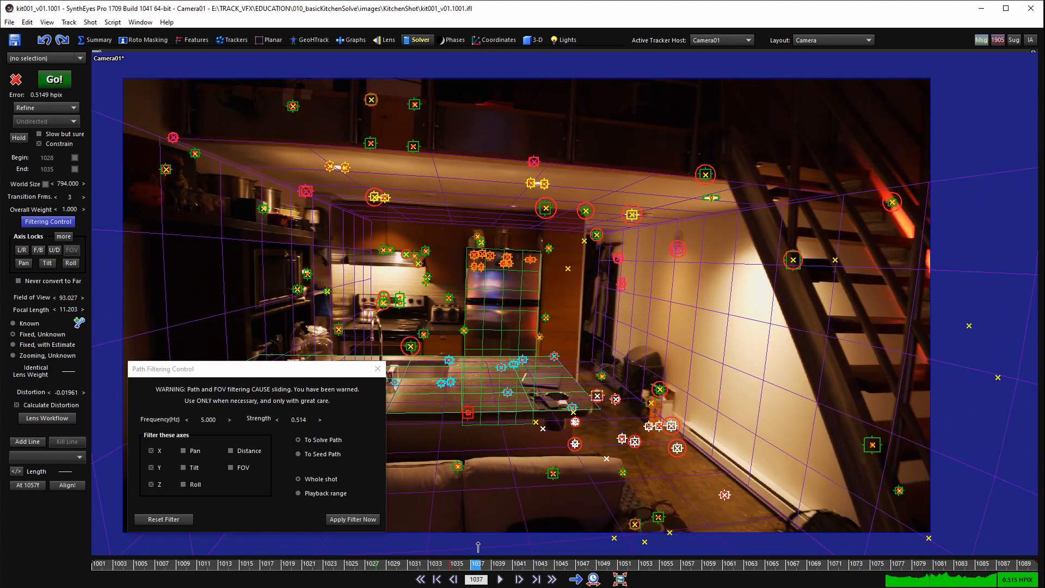
pyautogui.scroll(10, 678, 244)
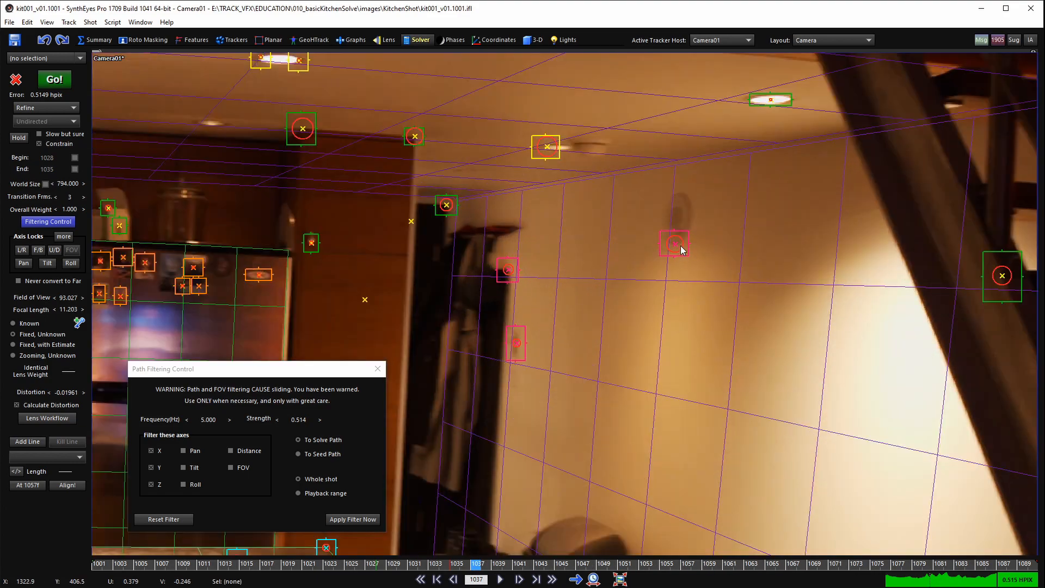
pyautogui.scroll(5, 681, 248)
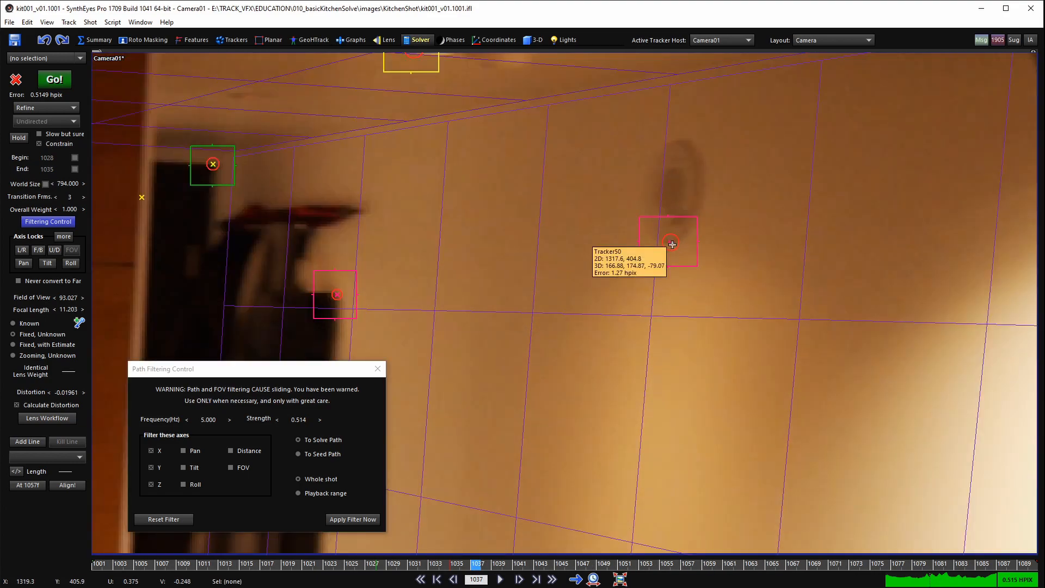
pyautogui.scroll(-15, 647, 241)
pyautogui.press('space')
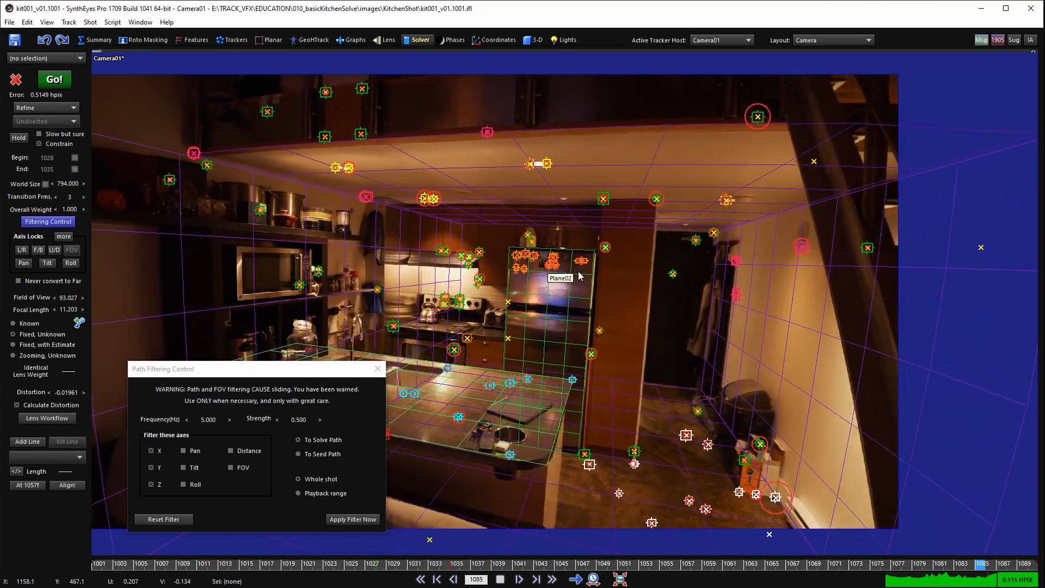
pyautogui.press('space')
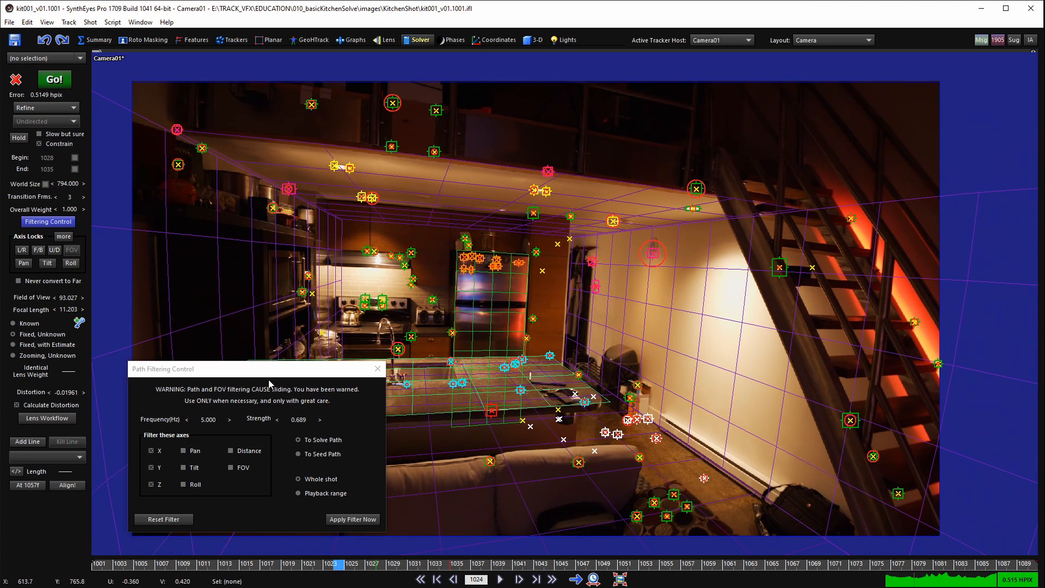
# - Move the Path Filtering Control window up over the footage, then open the Hard and Soft Lock Controls for review and close them
pyautogui.moveTo(269, 373); pyautogui.dragTo(285, 254)
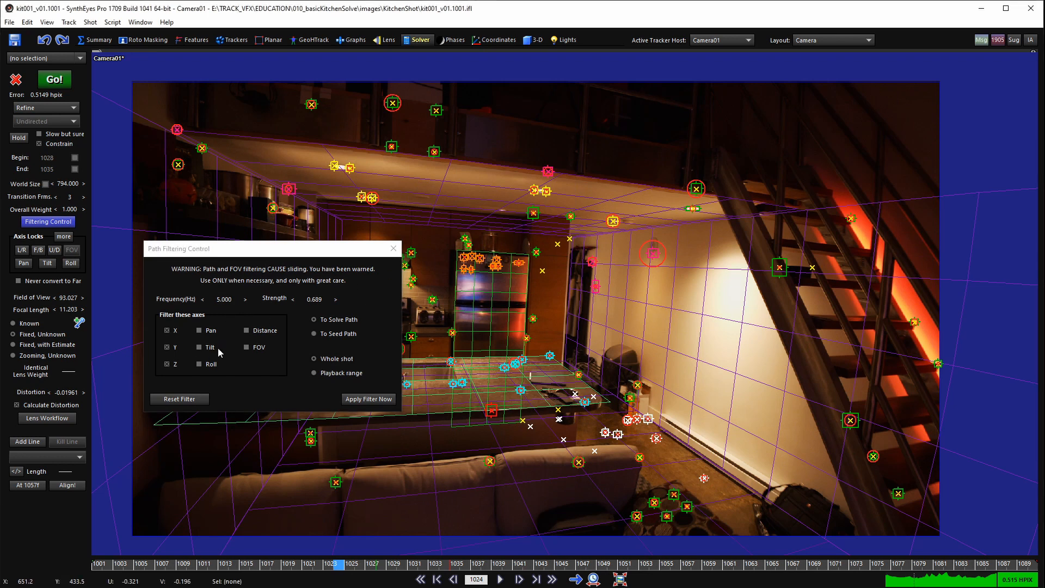
pyautogui.moveTo(226, 252); pyautogui.dragTo(296, 236)
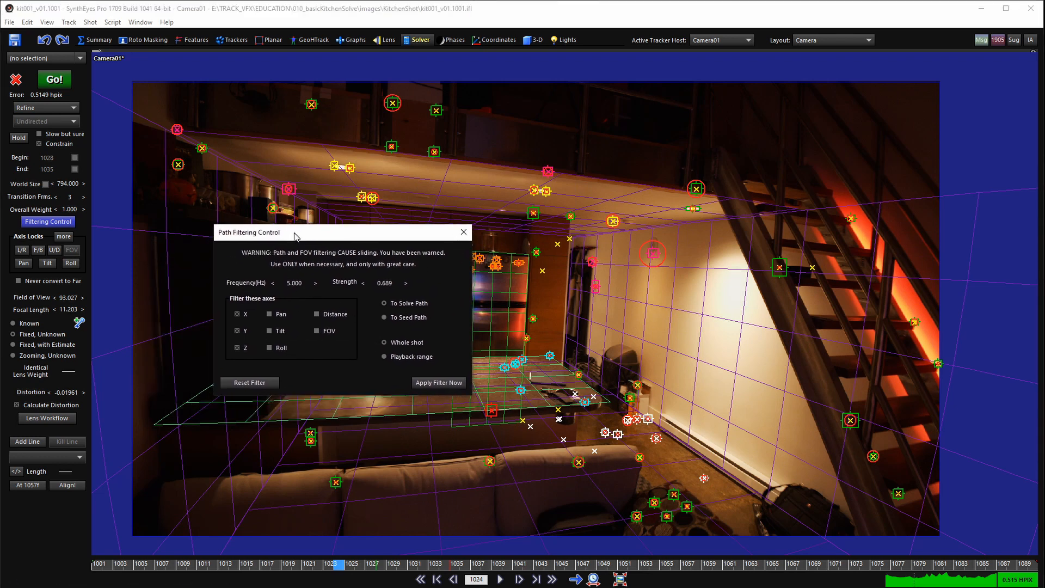
pyautogui.click(61, 238)
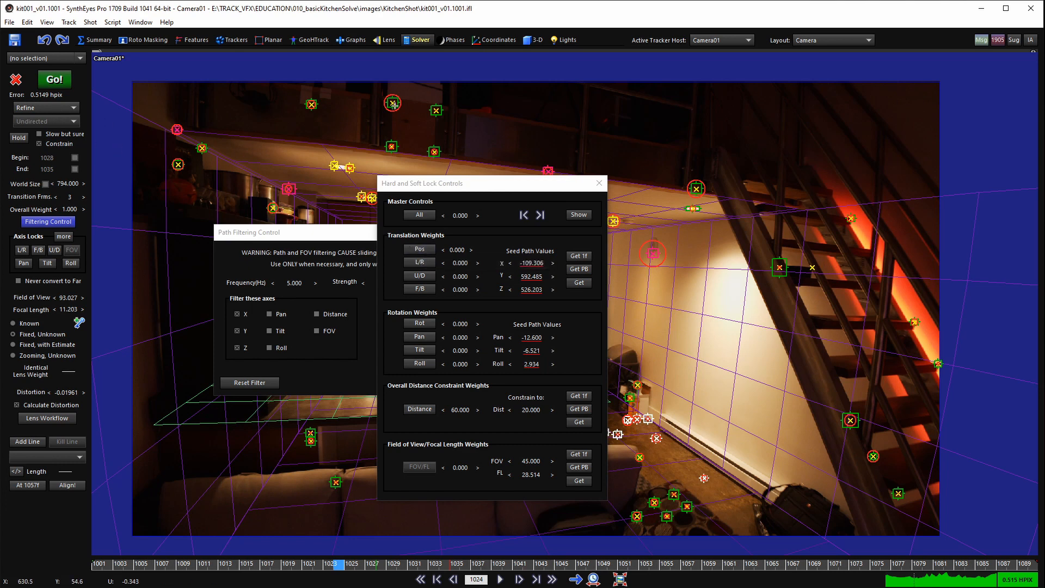
pyautogui.click(600, 183)
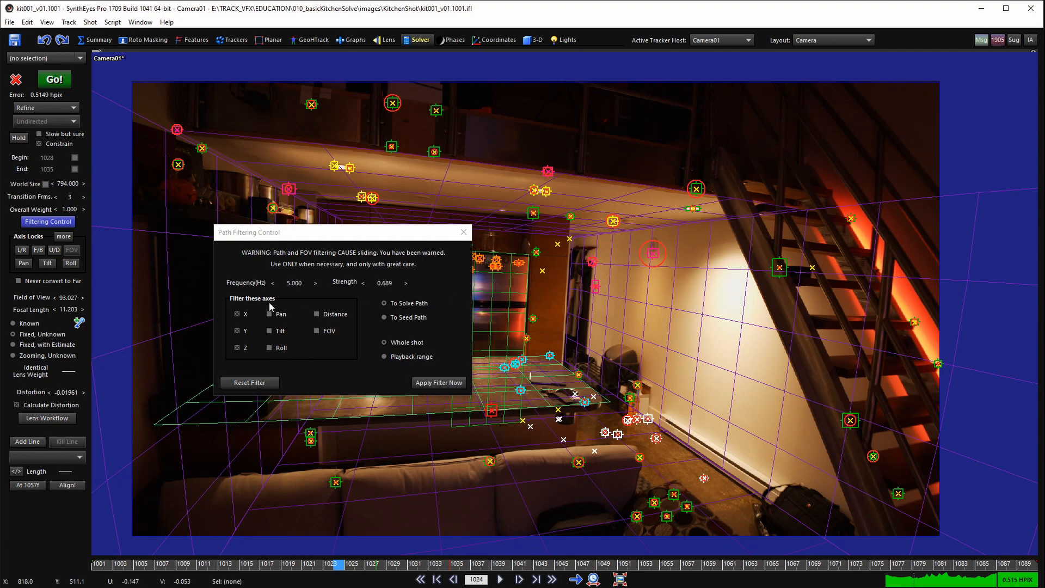
# - Switch to the Quad layout and examine the side wall in Camera01 and the camera path in the Left view
pyautogui.press('7')
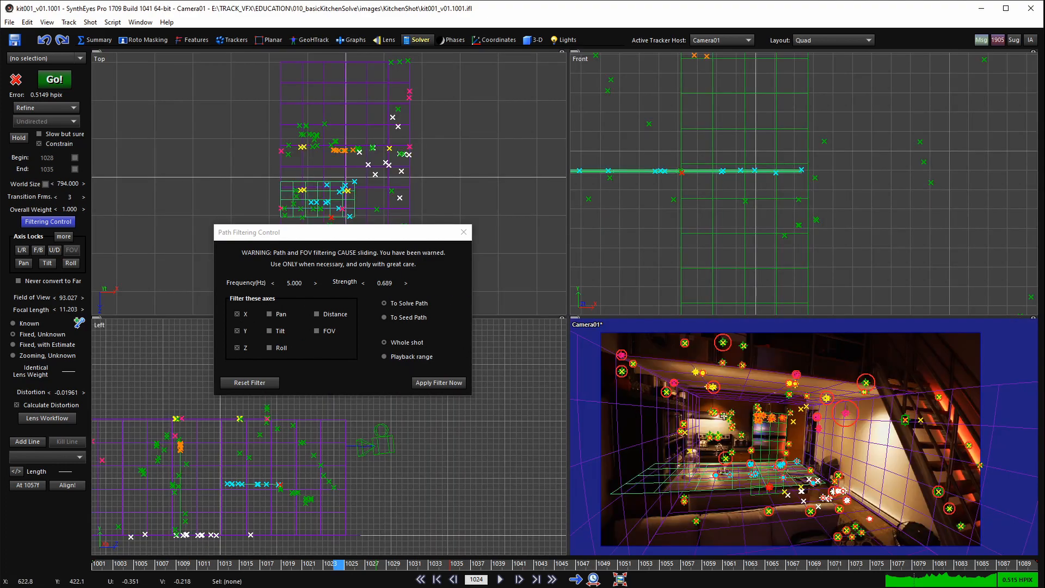
pyautogui.scroll(4, 774, 425)
pyautogui.moveTo(767, 430); pyautogui.dragTo(636, 418, button='middle')
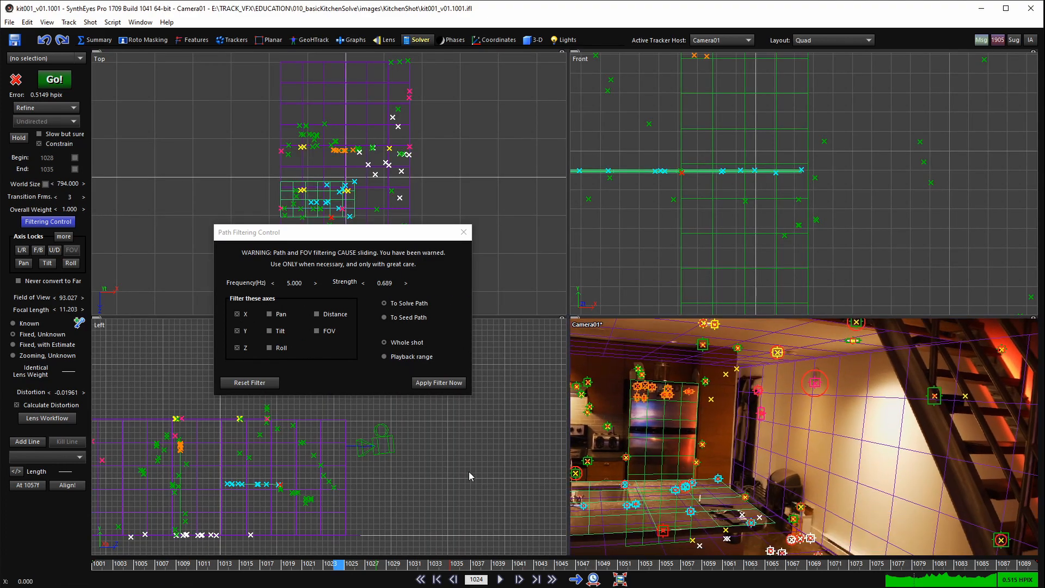
pyautogui.scroll(5, 370, 441)
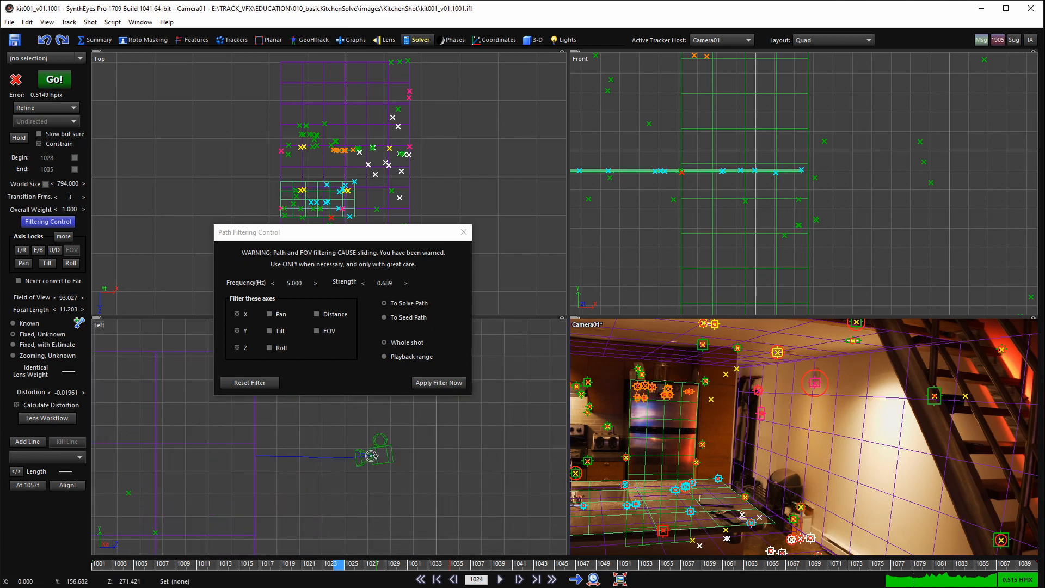
# - Return to frame 1001, clear the filter strength keyframe there and set the strength to 1
pyautogui.hotkey('shift', 'a')
pyautogui.rightClick(384, 284)
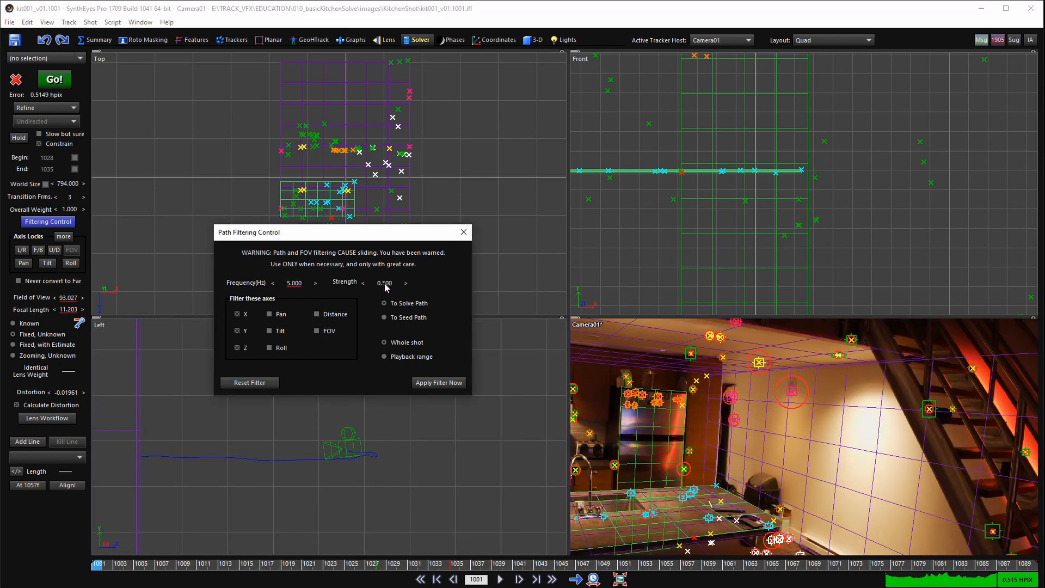
pyautogui.click(385, 284)
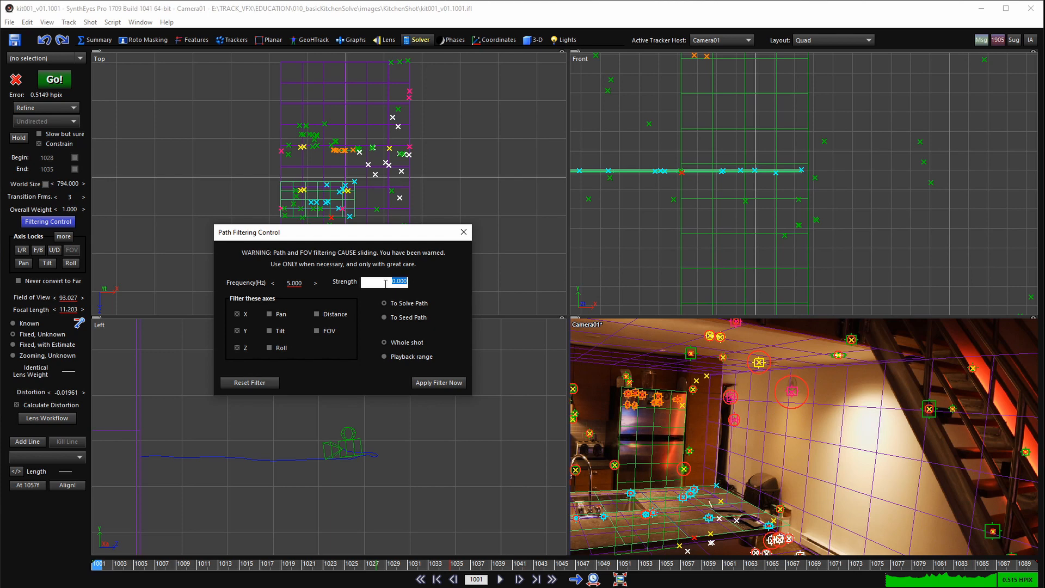
pyautogui.write('1')
pyautogui.press('Return')
# - Try resetting the filter strength at frame 1042
pyautogui.moveTo(206, 564); pyautogui.dragTo(530, 564)
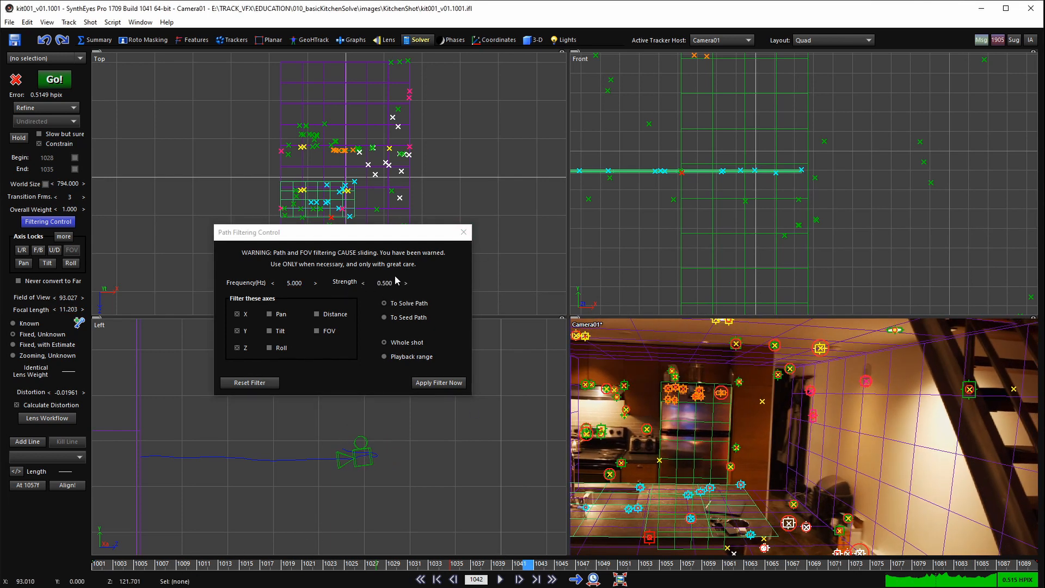
pyautogui.rightClick(387, 285)
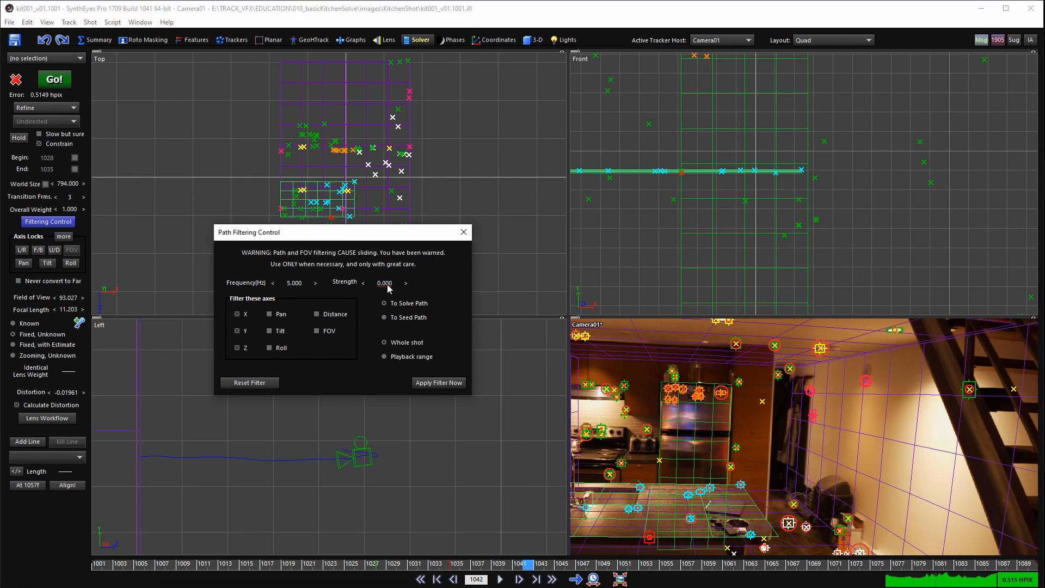
pyautogui.moveTo(514, 566)
pyautogui.mouseDown()
pyautogui.moveTo(496, 565)
pyautogui.moveTo(526, 561)
pyautogui.mouseUp()
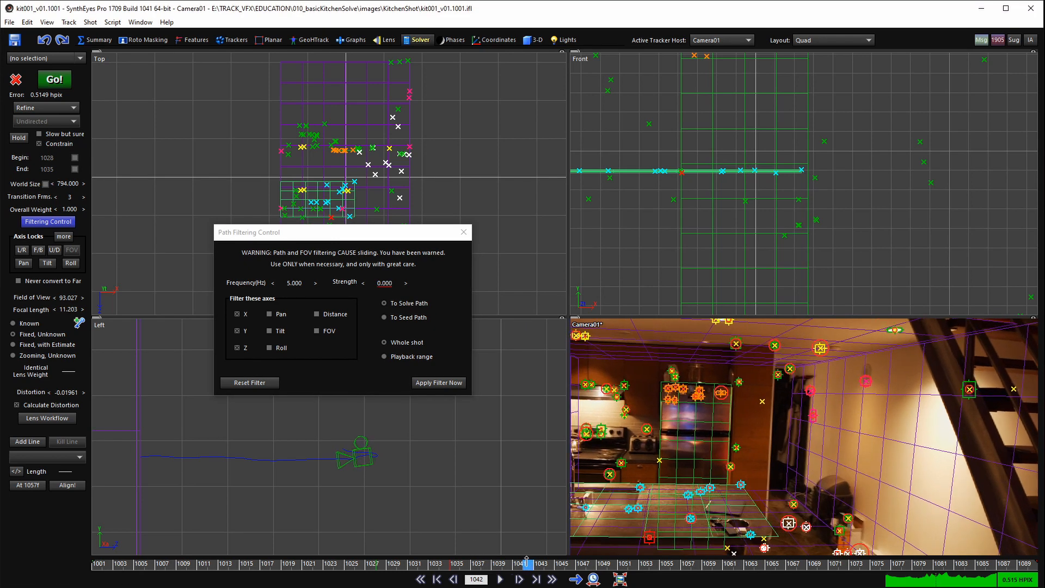
pyautogui.rightClick(384, 283)
# - Step back to frame 1027 and forward to around frame 1037, and remove the remaining filter strength keyframe there
pyautogui.press('s')
pyautogui.press('s')
pyautogui.press('s')
pyautogui.press('s')
pyautogui.press('s')
pyautogui.press('s')
pyautogui.press('s')
pyautogui.press('s')
pyautogui.press('s')
pyautogui.press('s')
pyautogui.press('s')
pyautogui.press('s')
pyautogui.press('s')
pyautogui.press('s')
pyautogui.press('s')
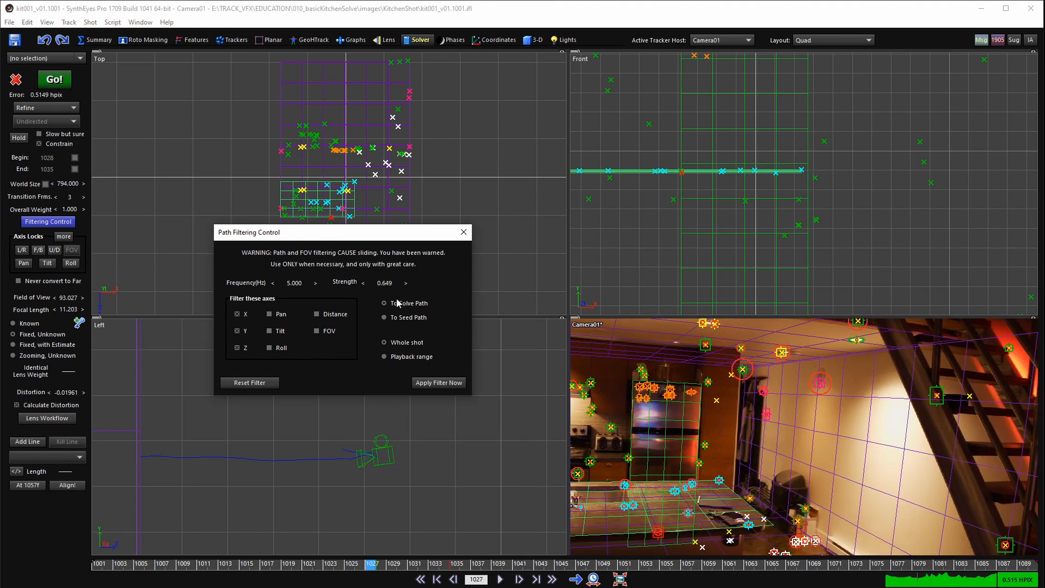
pyautogui.press('d')
pyautogui.press('d')
pyautogui.press('d')
pyautogui.press('d')
pyautogui.press('d')
pyautogui.press('d')
pyautogui.press('d')
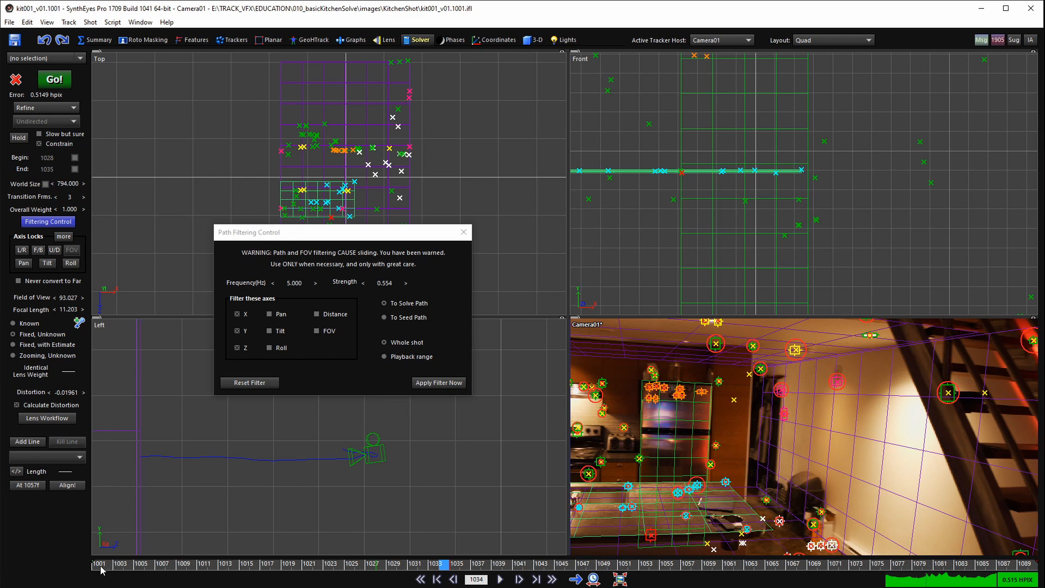
pyautogui.press('d')
pyautogui.press('d')
pyautogui.press('d')
pyautogui.press('d')
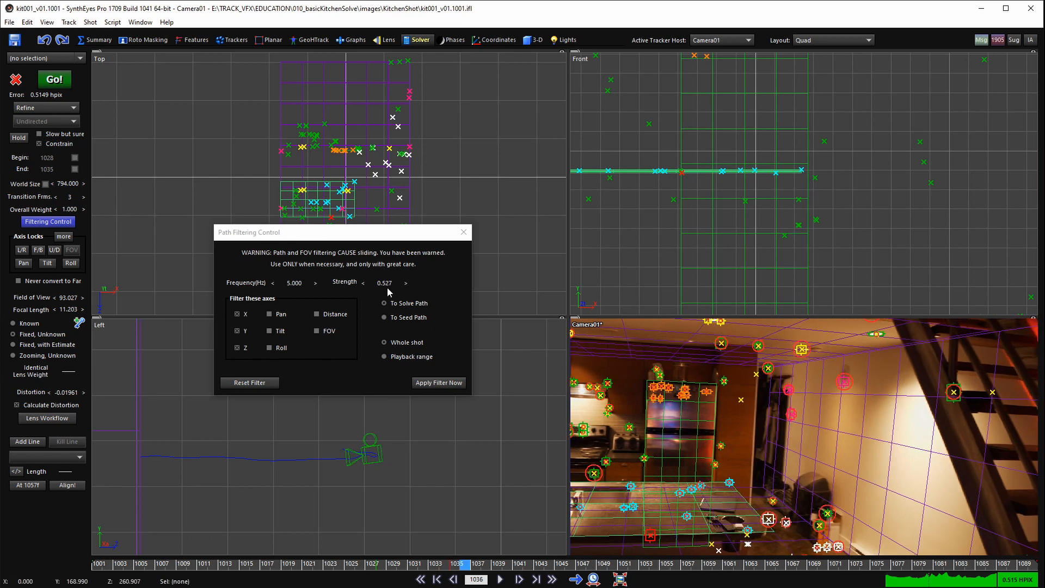
pyautogui.rightClick(387, 285)
pyautogui.press('s')
pyautogui.press('s')
pyautogui.press('s')
pyautogui.press('s')
pyautogui.press('s')
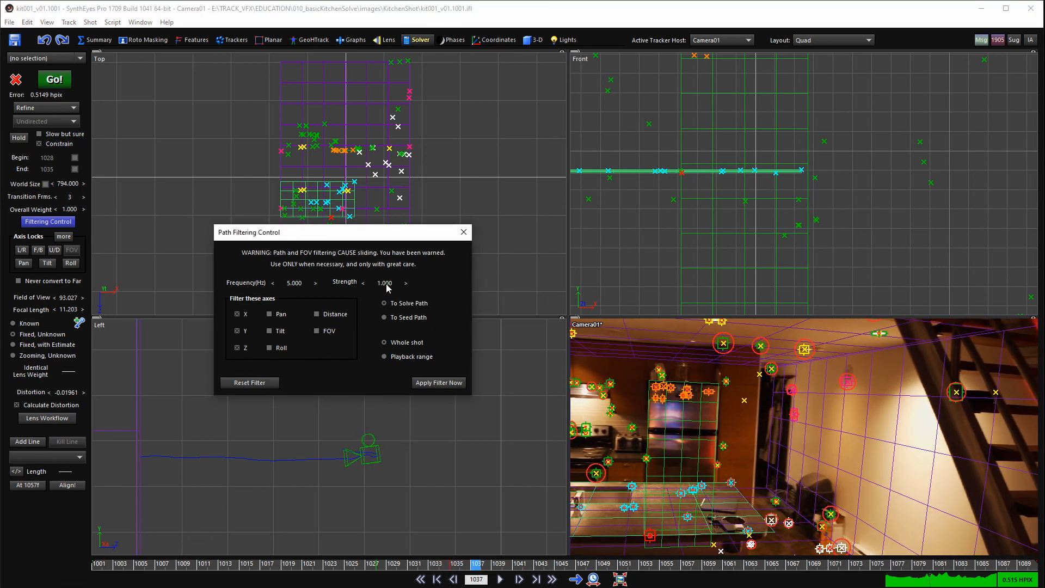
# - Check the strength at frames 1001 and 1031, inspect the ceiling light tracker's error and apply the path filter on X, Y and Z
pyautogui.moveTo(436, 562); pyautogui.dragTo(46, 555)
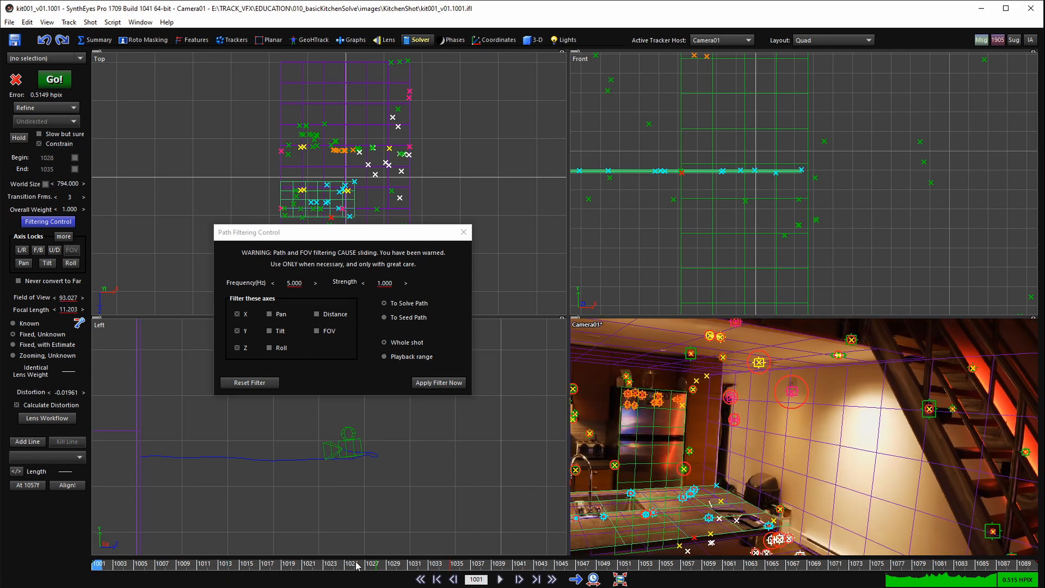
pyautogui.moveTo(358, 565); pyautogui.dragTo(412, 564)
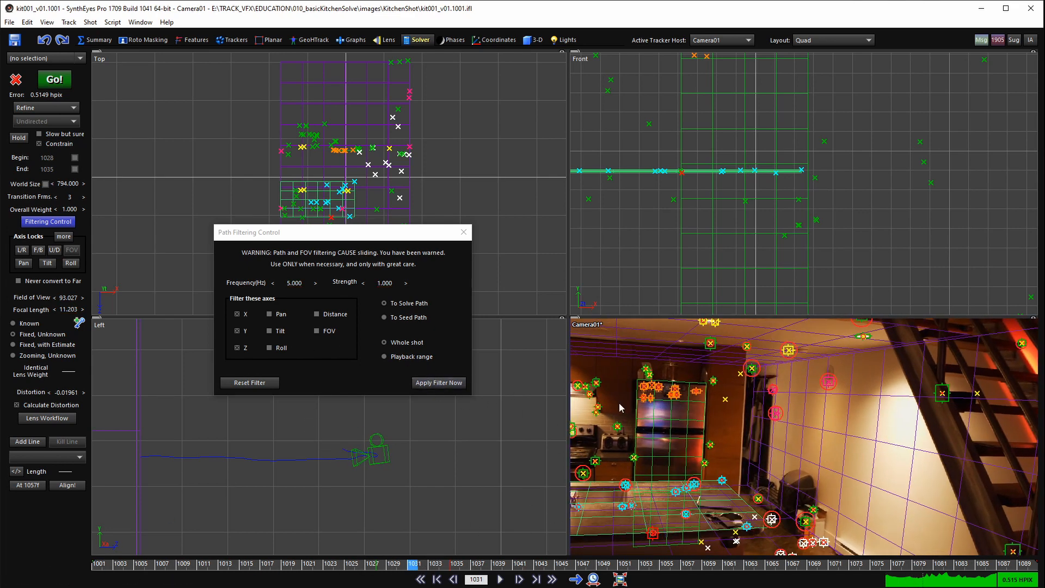
pyautogui.scroll(3, 821, 346)
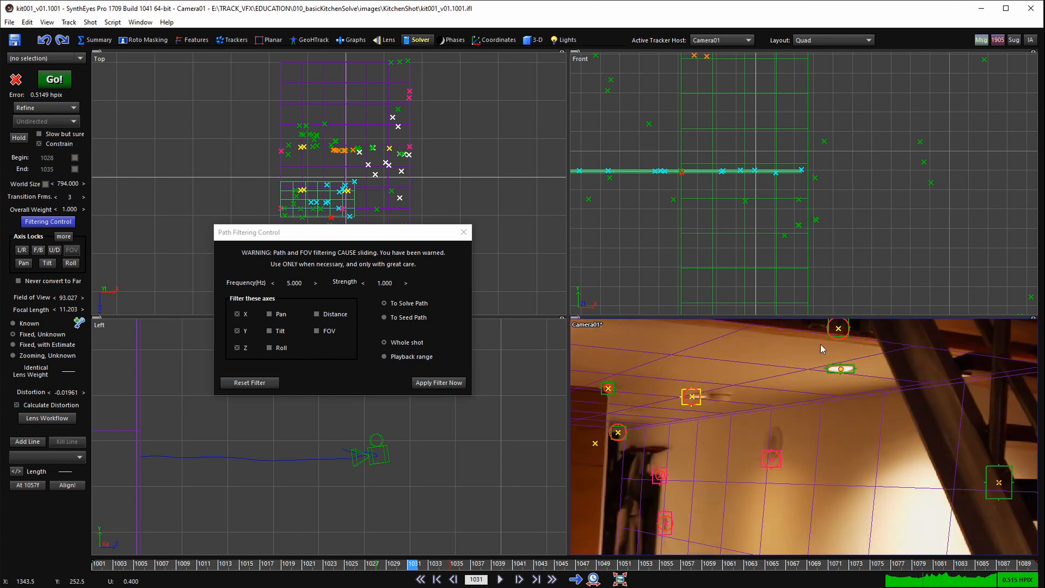
pyautogui.moveTo(749, 368); pyautogui.dragTo(828, 408, button='middle')
pyautogui.moveTo(794, 408)
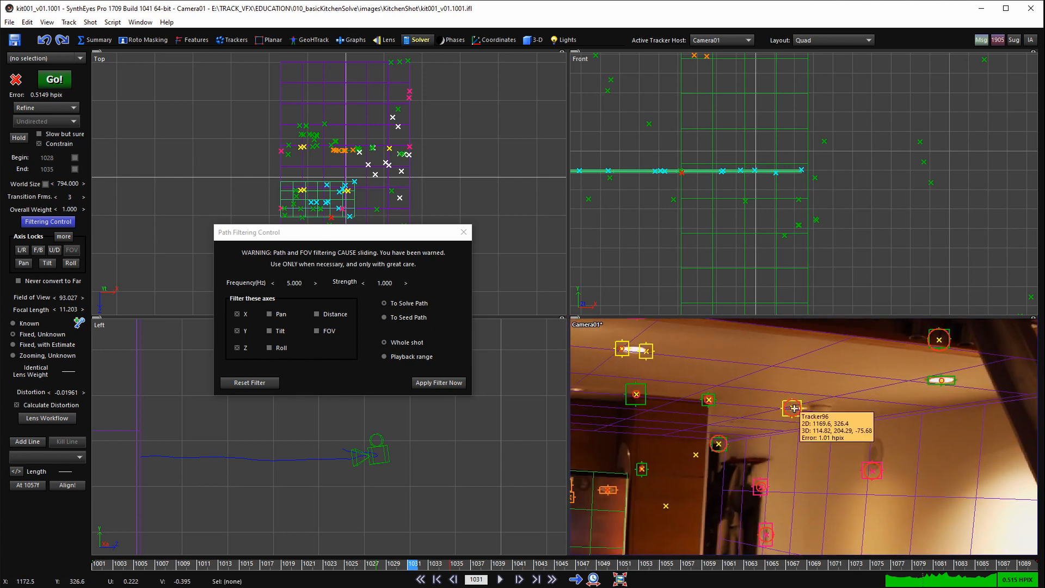
pyautogui.click(451, 383)
# - Examine the filtered result at frame 1031 on the cabinet corner and ceiling trackers, and along the camera path in the Left view
pyautogui.moveTo(711, 444); pyautogui.dragTo(744, 422, button='middle')
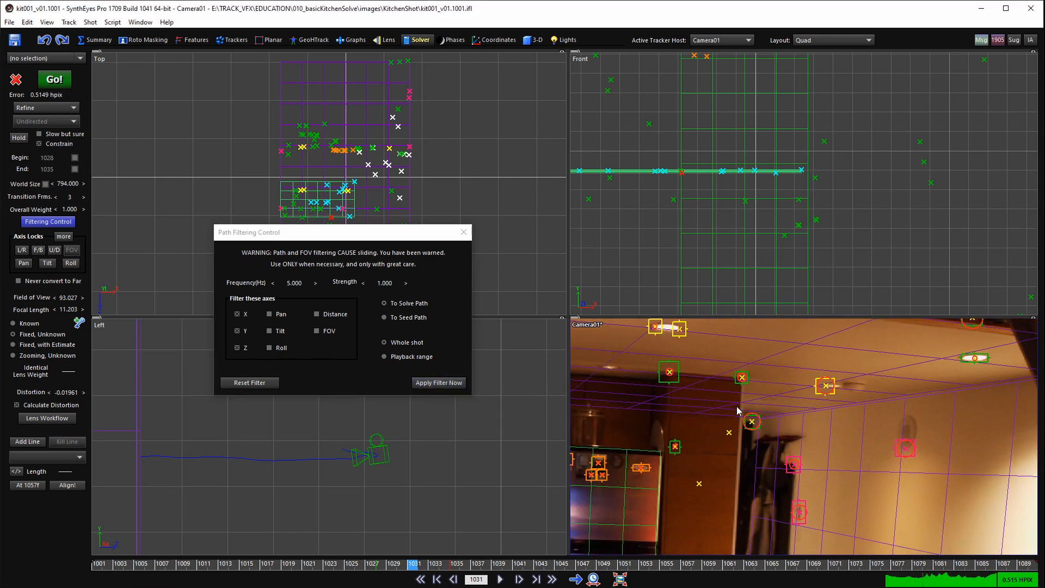
pyautogui.scroll(6, 680, 382)
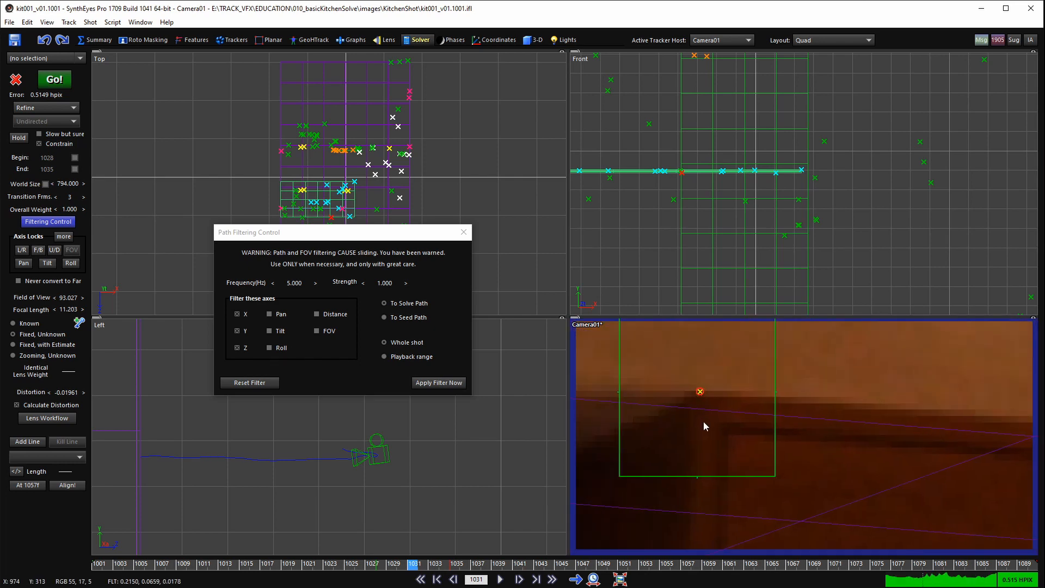
pyautogui.scroll(-5, 704, 402)
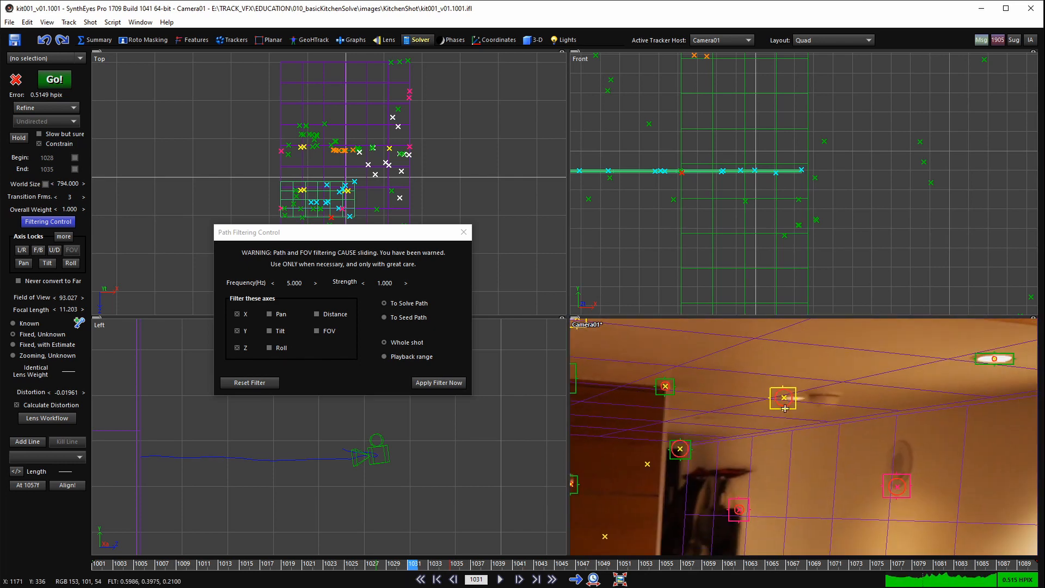
pyautogui.scroll(2, 376, 449)
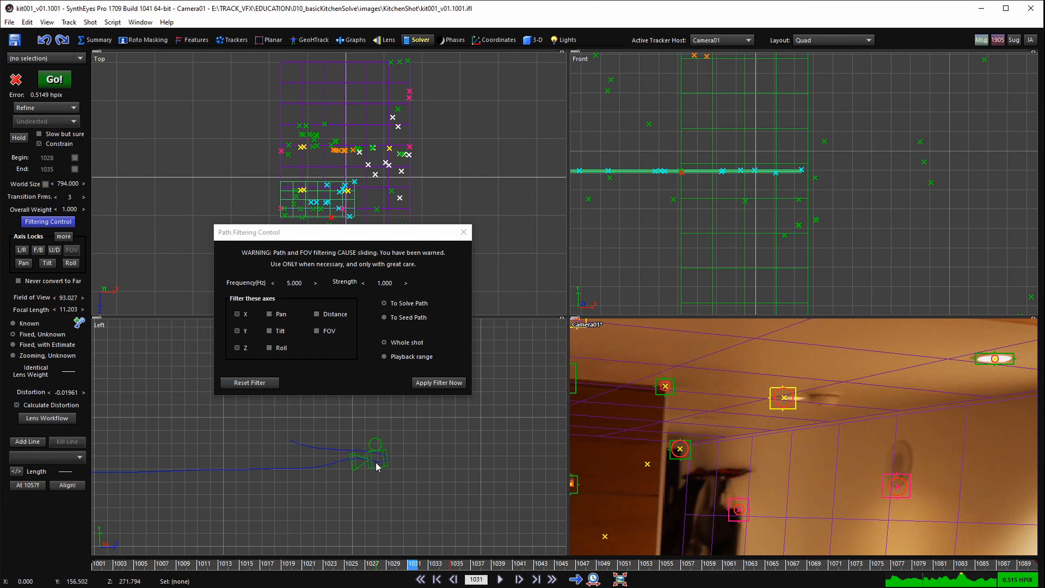
pyautogui.scroll(-5, 876, 408)
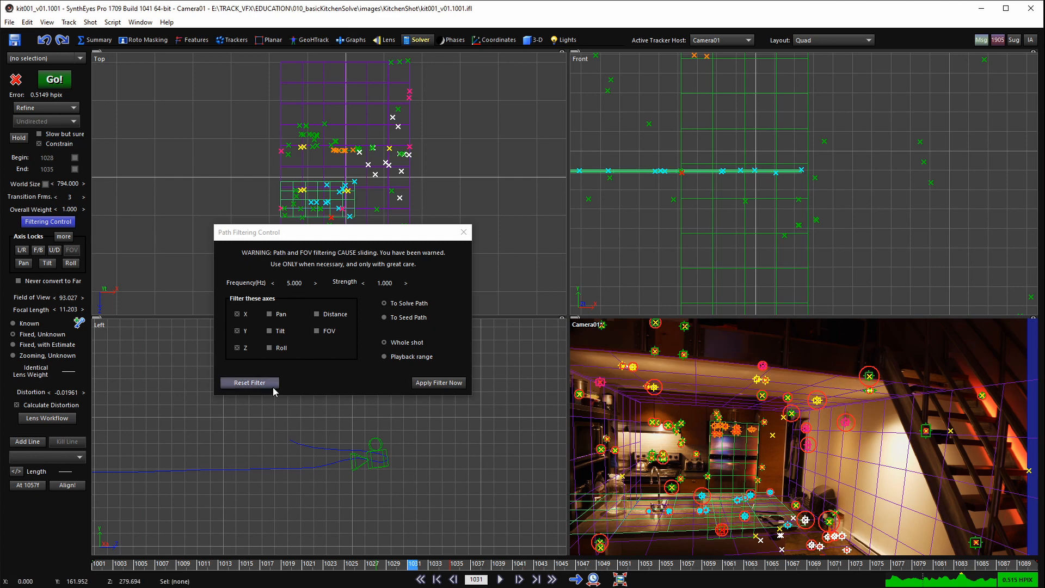
# - Reset the path filter and close the Path Filtering Control
pyautogui.click(248, 383)
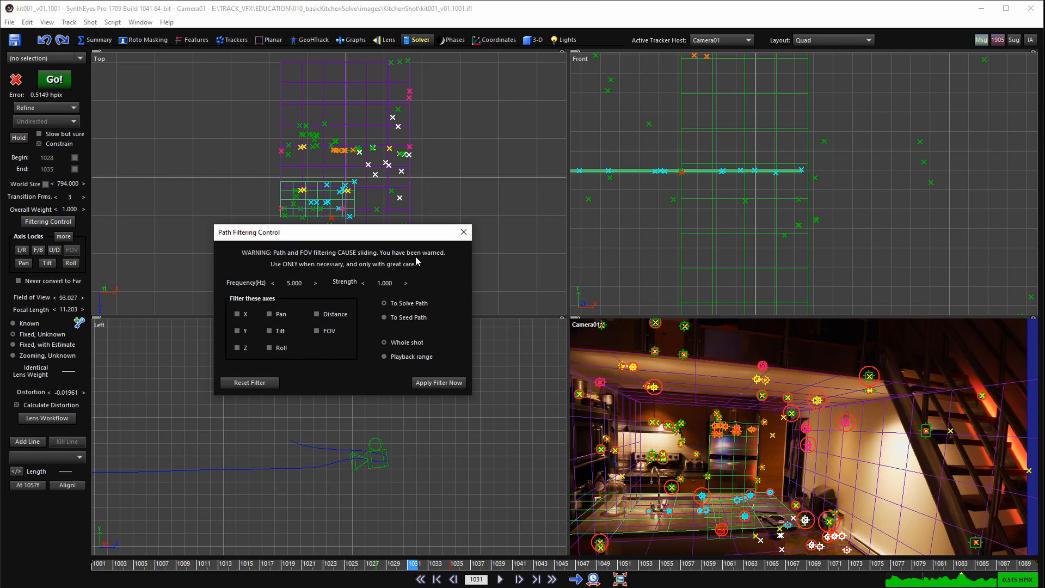
pyautogui.click(464, 233)
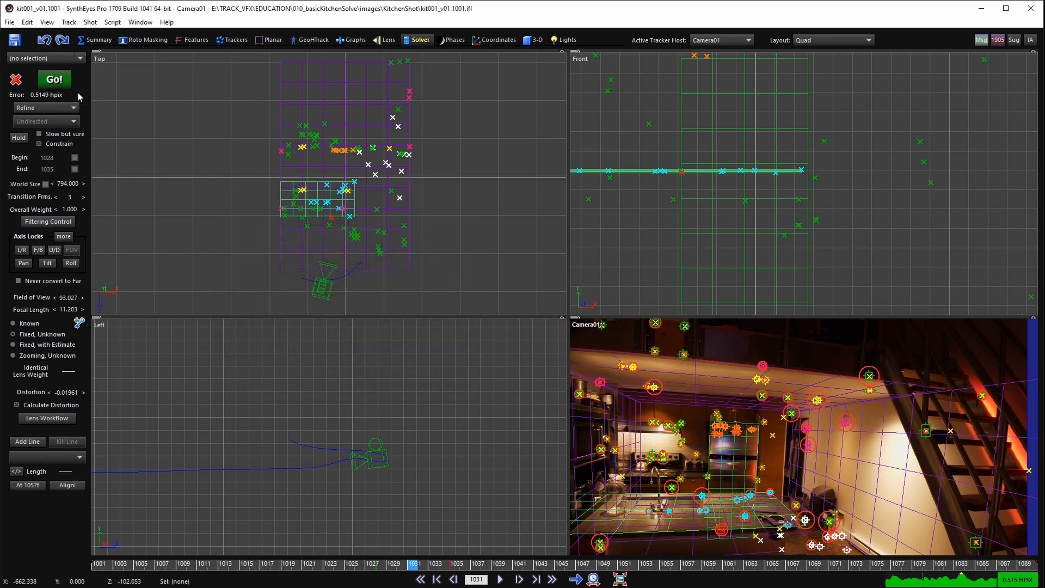
# - Return to frame 1001 and open the Hard and Soft Lock Controls
pyautogui.press('Home')
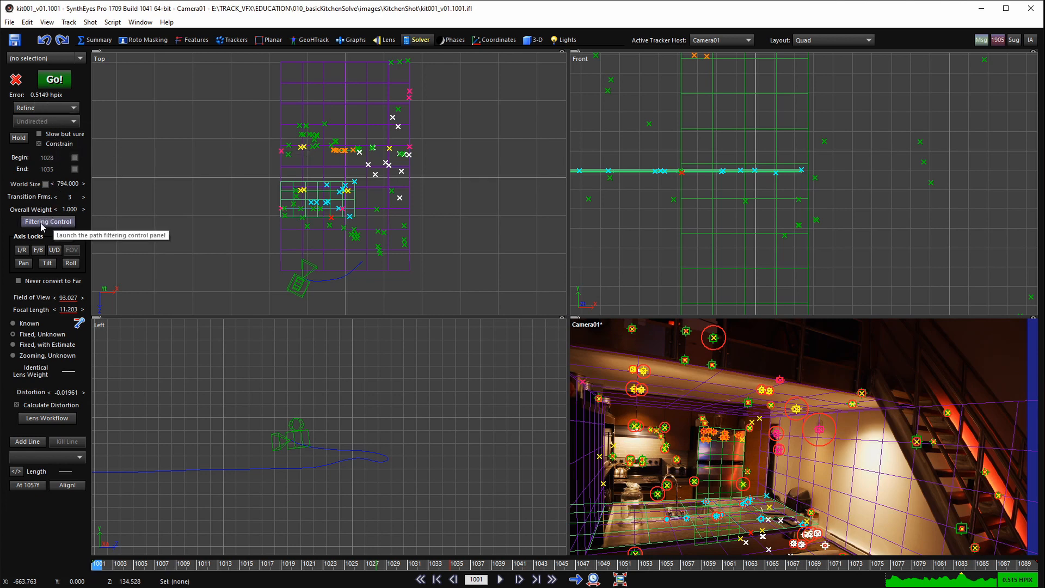
pyautogui.click(63, 238)
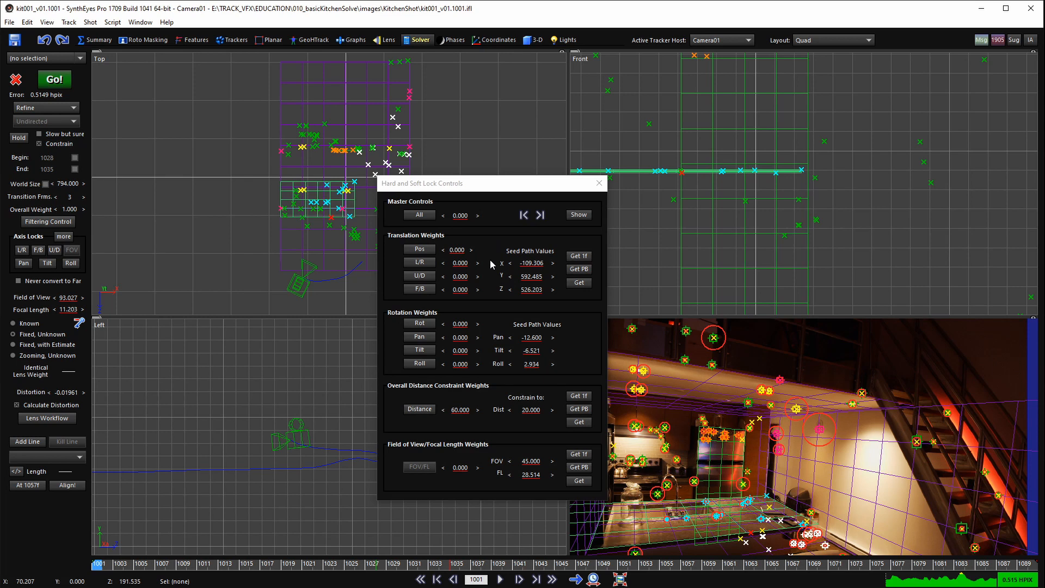
# - Lock all three position axes and save the solved camera path as the seed path
pyautogui.click(424, 249)
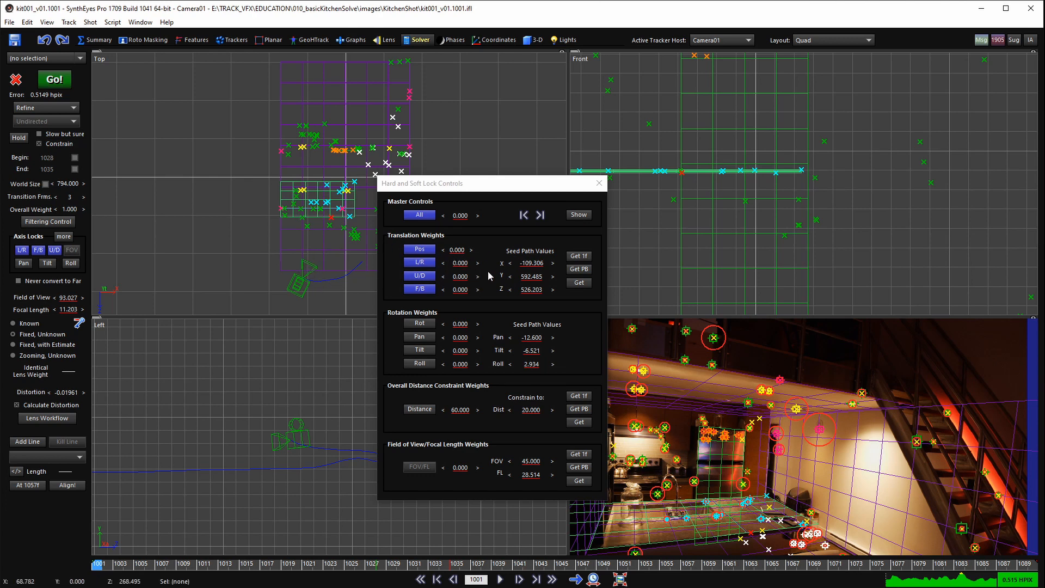
pyautogui.click(568, 282)
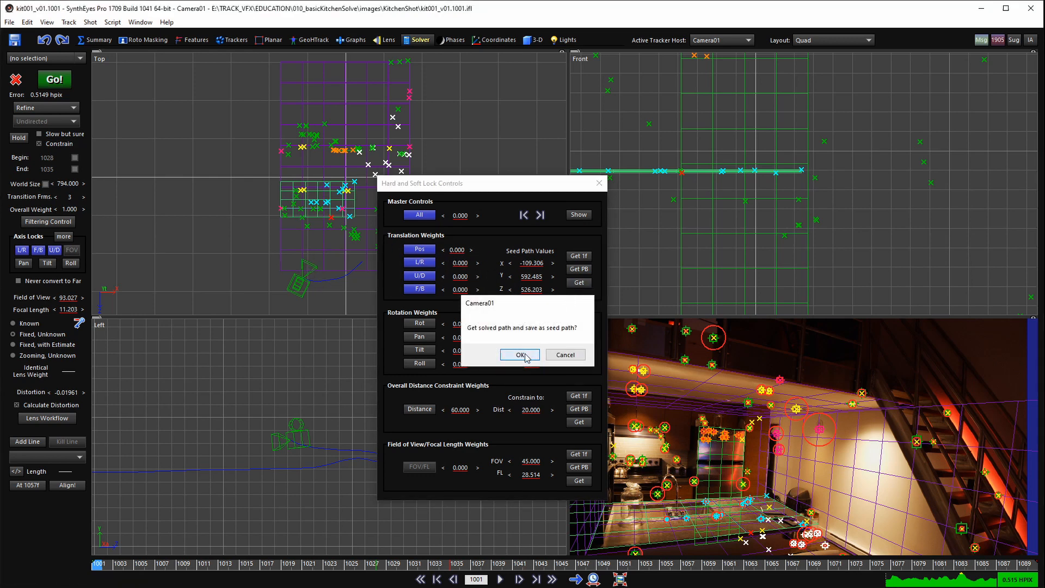
pyautogui.click(535, 355)
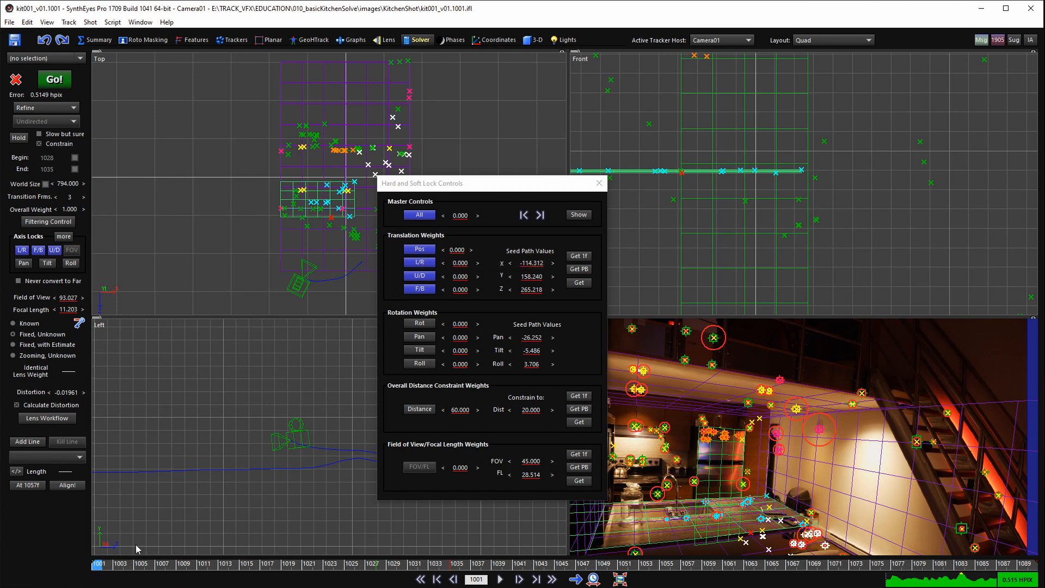
# - Check the seed path values between frames 1001 and 1047, ending on frame 1001
pyautogui.click(116, 566)
pyautogui.moveTo(116, 565); pyautogui.dragTo(581, 565)
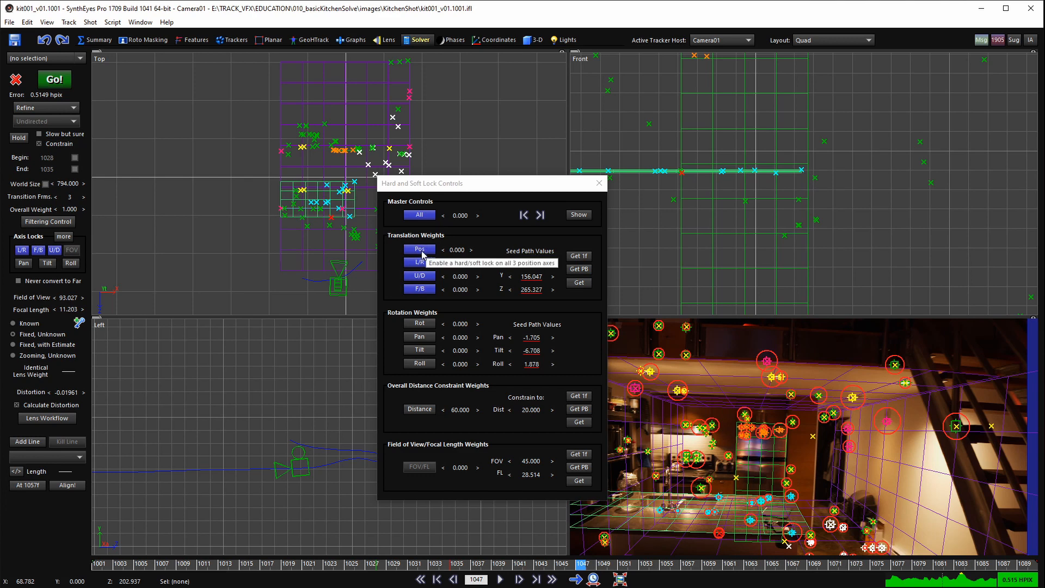
pyautogui.moveTo(398, 566); pyautogui.dragTo(0, 549)
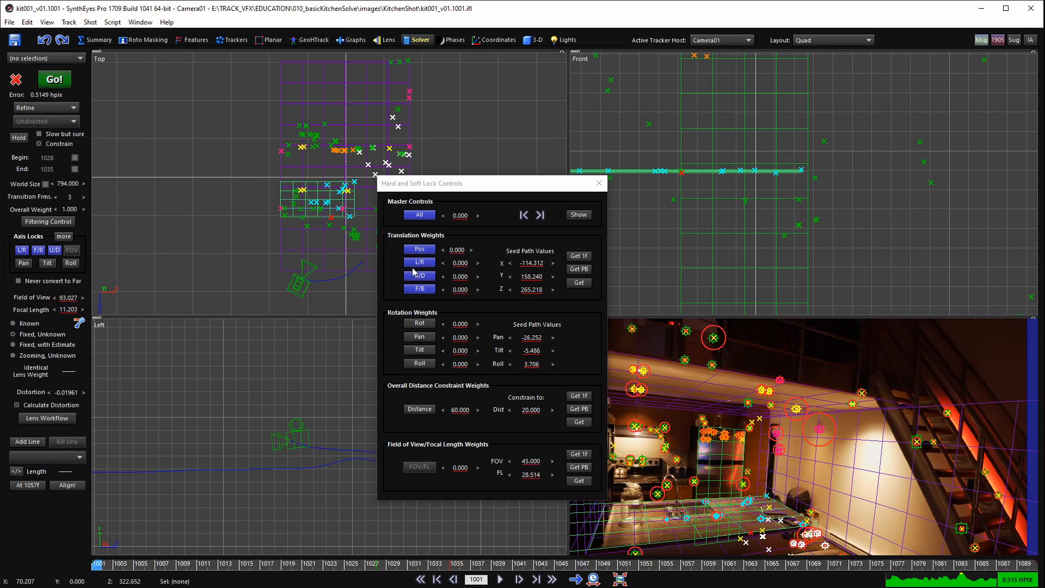
# - Close the Hard and Soft Lock Controls and re-solve the camera in Refine mode with the position locks
pyautogui.click(599, 183)
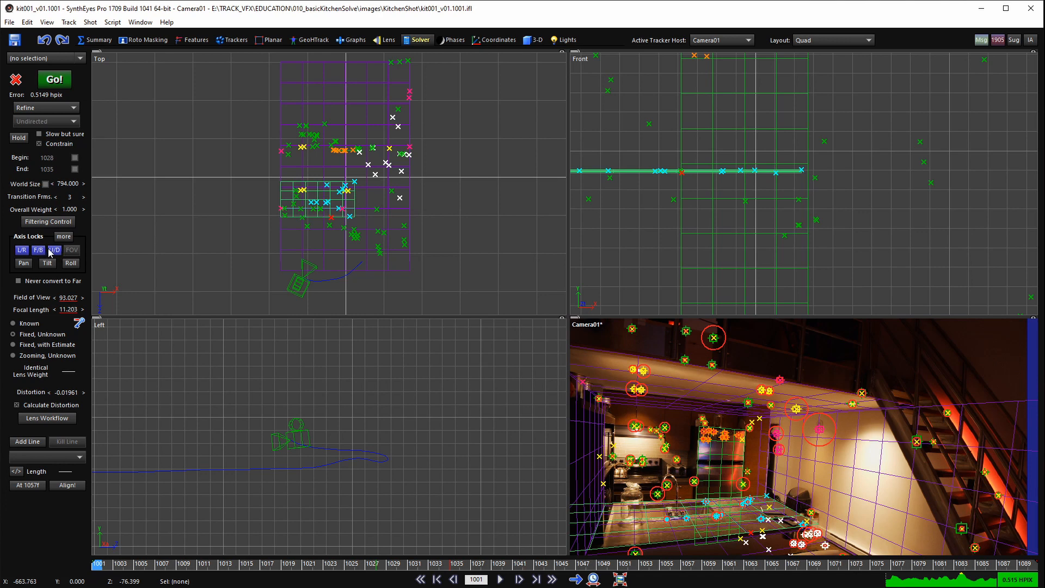
pyautogui.click(65, 83)
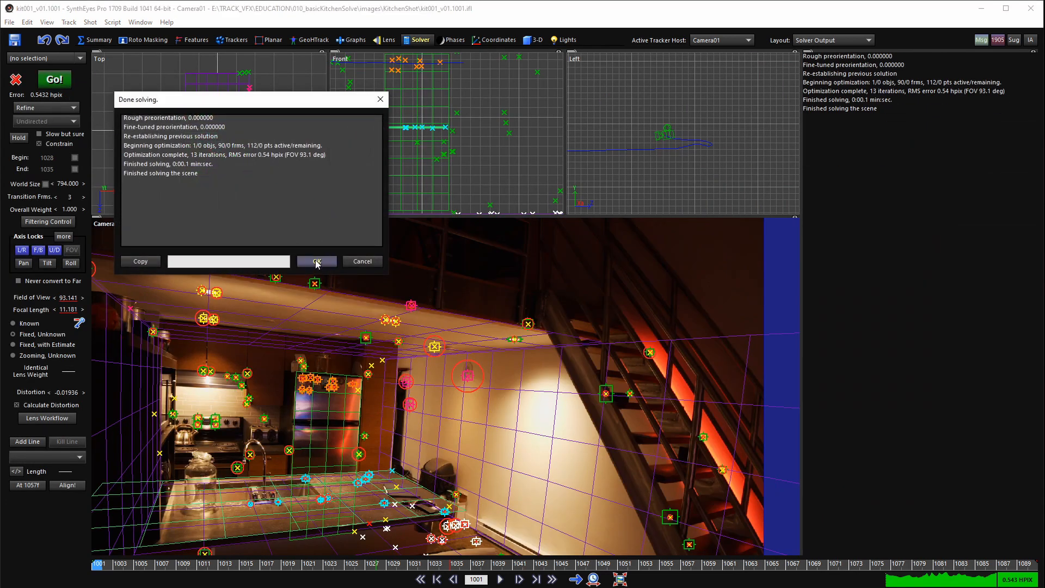
pyautogui.click(317, 262)
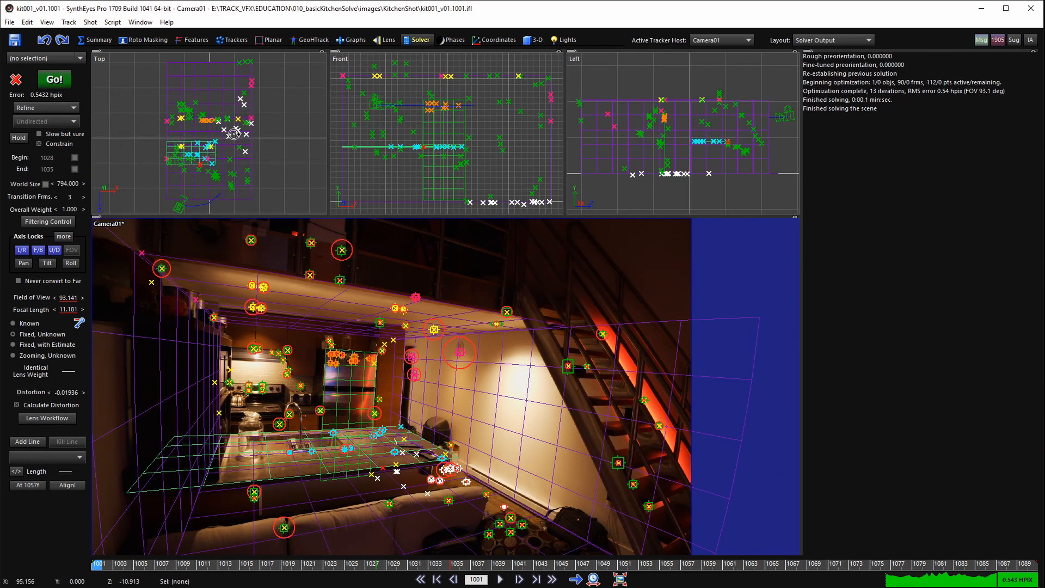
# - Compare the original and position-locked solves in the Top view by repeatedly undoing and redoing the solve
pyautogui.scroll(2, 236, 135)
pyautogui.hotkey('ctrl', 'z')
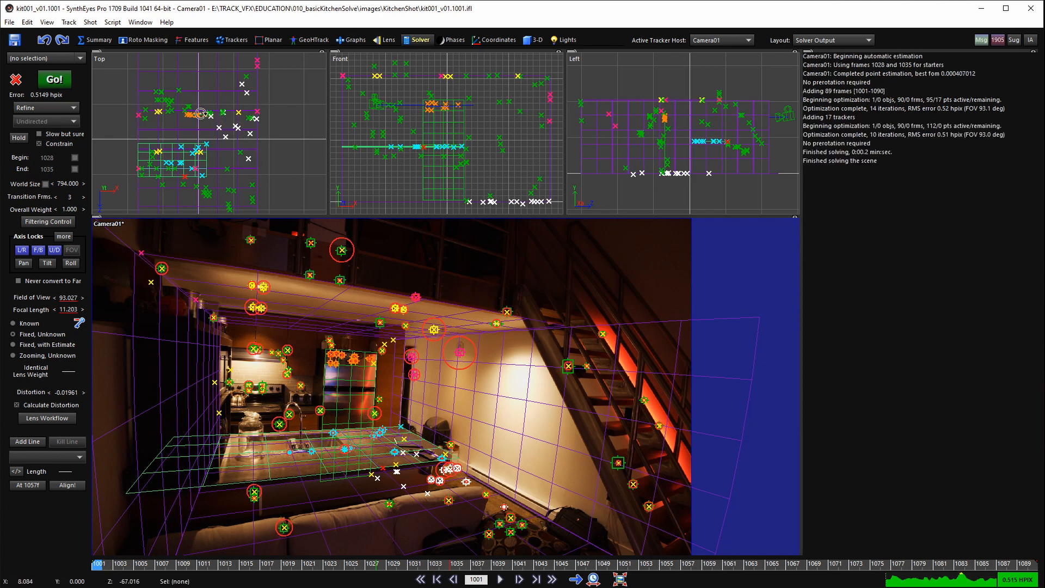
pyautogui.scroll(2, 185, 128)
pyautogui.hotkey('ctrl', 'y')
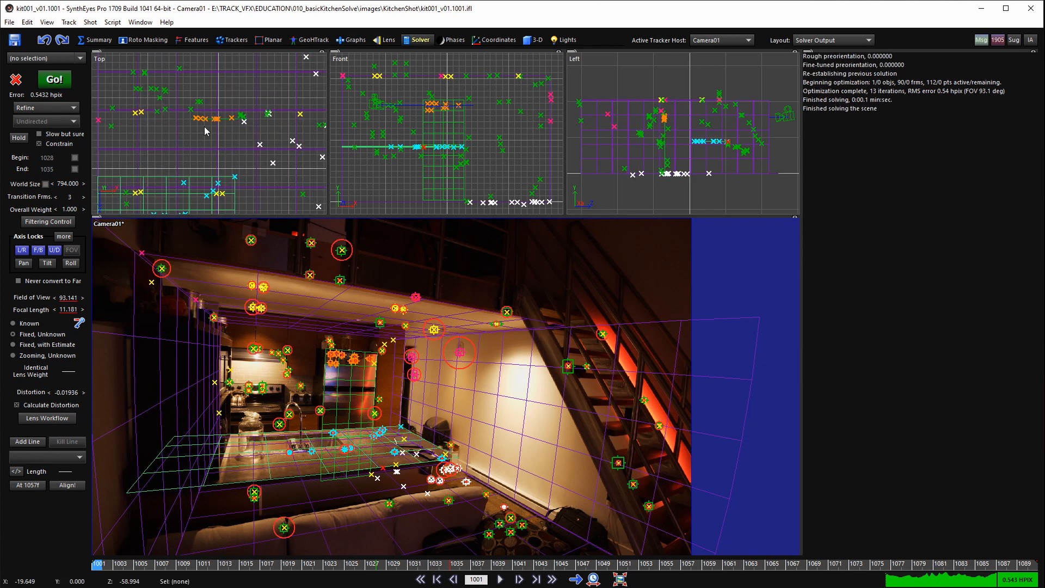
pyautogui.hotkey('ctrl', 'z')
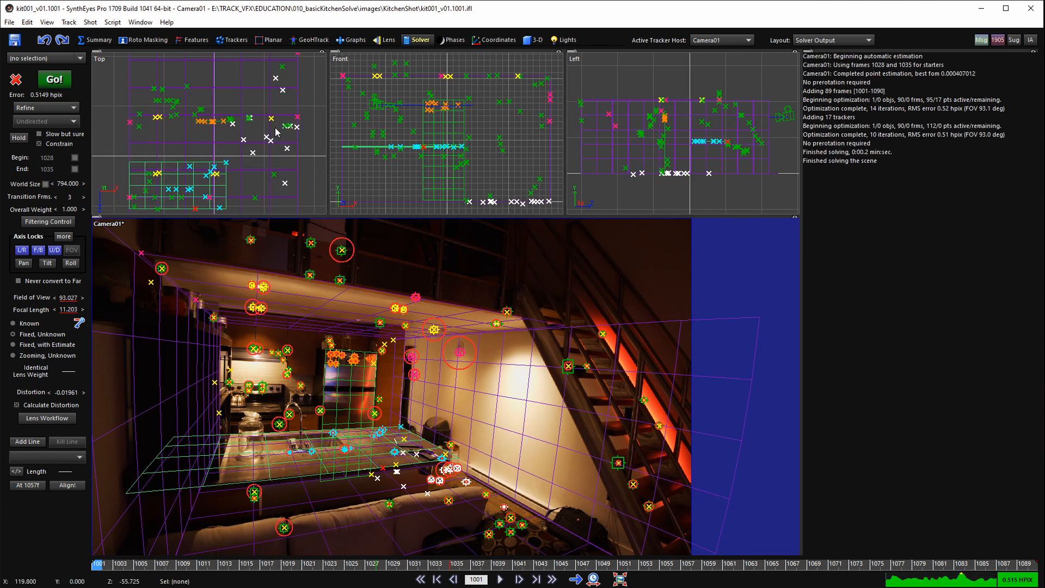
pyautogui.hotkey('ctrl', 'y')
pyautogui.hotkey('ctrl', 'z')
pyautogui.hotkey('ctrl', 'y')
# - Examine in the Quad layout's Top view how the fridge and countertop trackers line up with their planes in both solves
pyautogui.press('1')
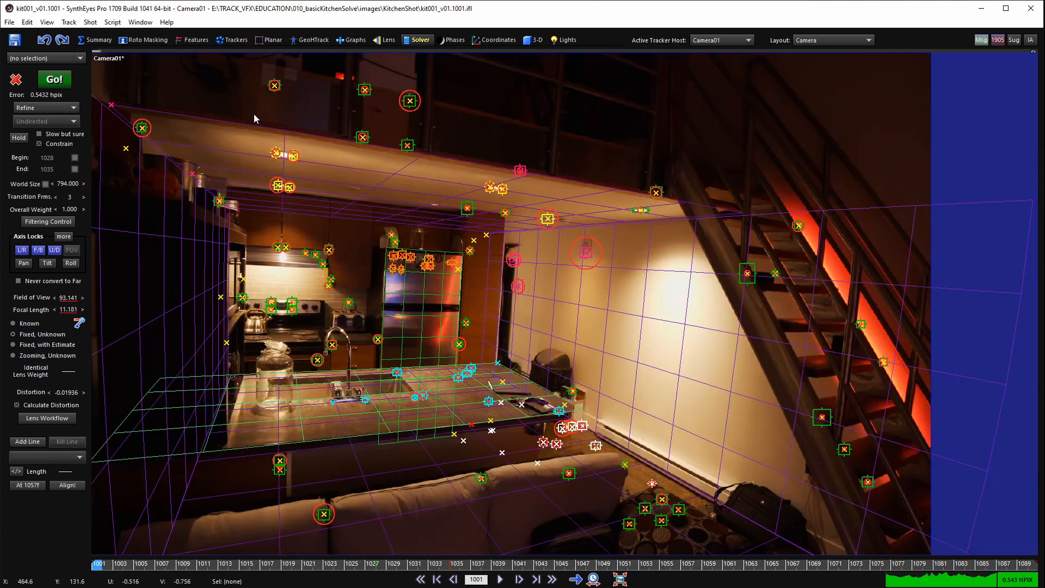
pyautogui.press('7')
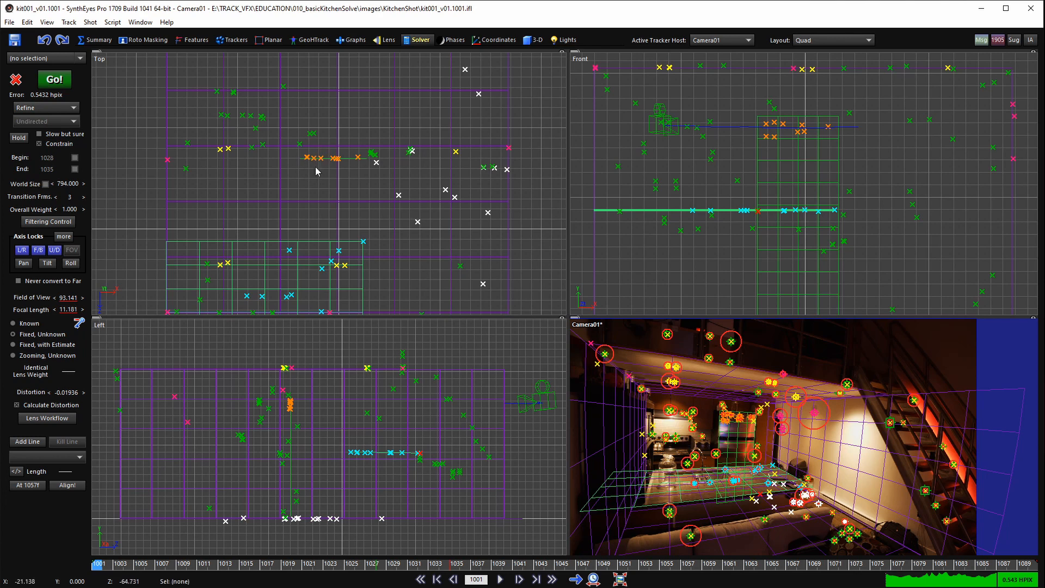
pyautogui.scroll(-3, 313, 170)
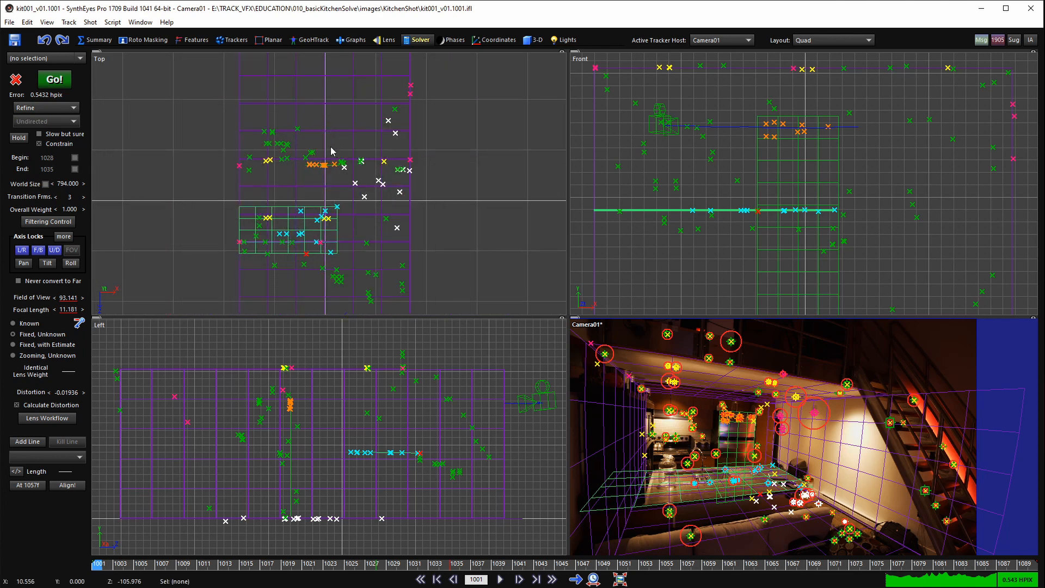
pyautogui.scroll(4, 331, 151)
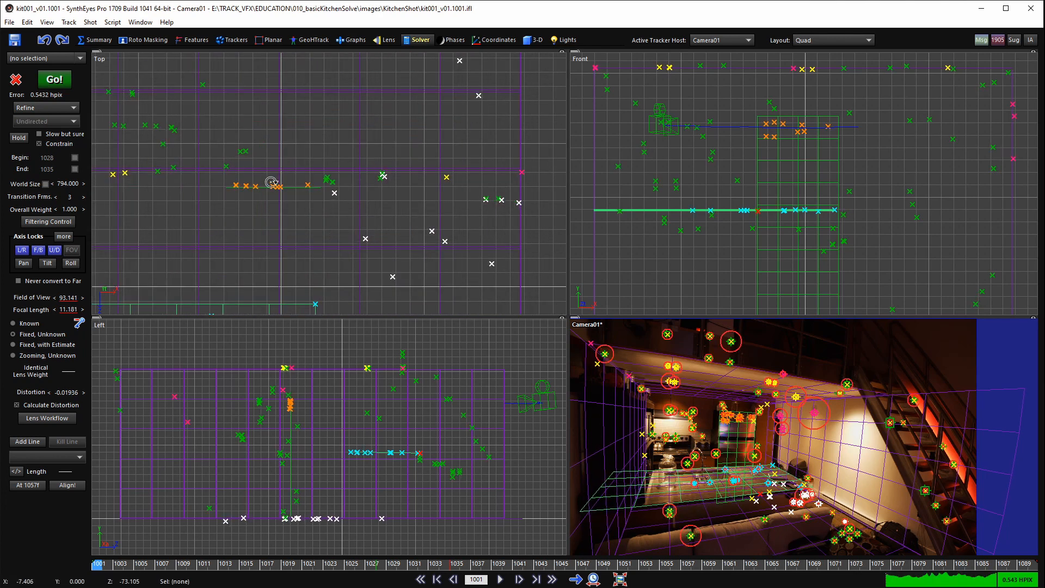
pyautogui.scroll(5, 272, 183)
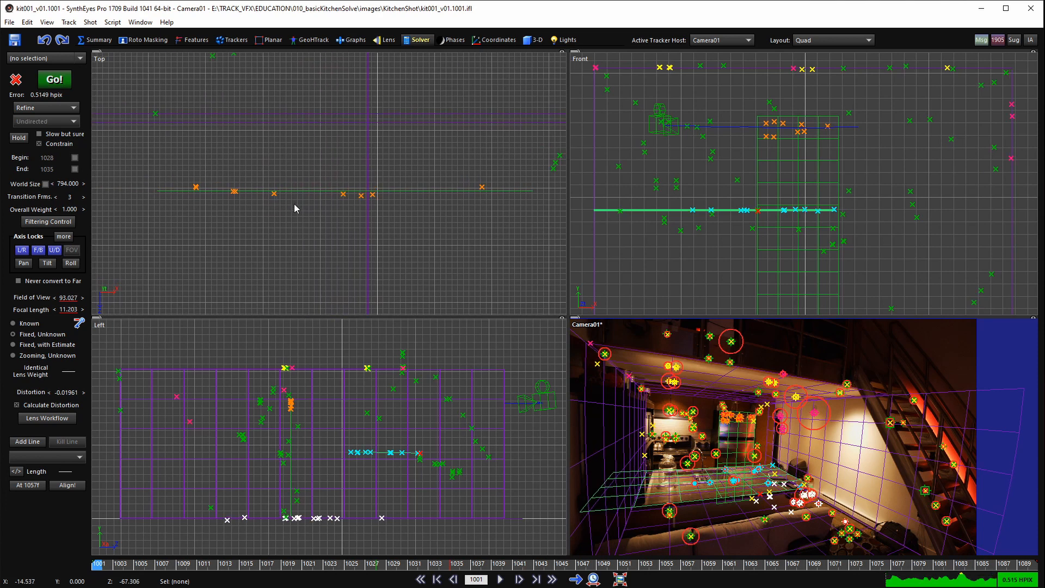
pyautogui.scroll(-8, 294, 208)
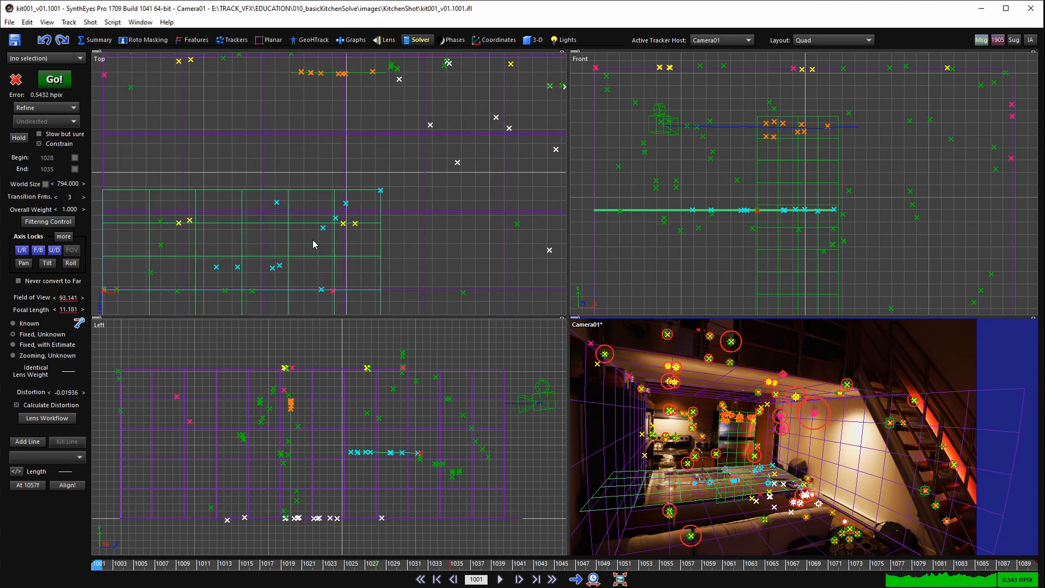
pyautogui.scroll(4, 381, 190)
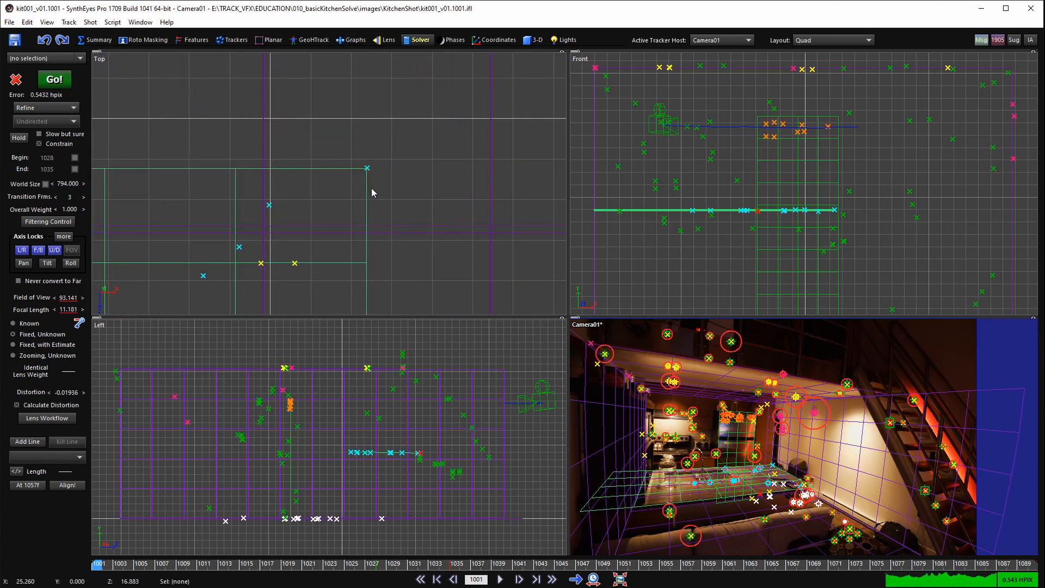
pyautogui.scroll(-4, 375, 185)
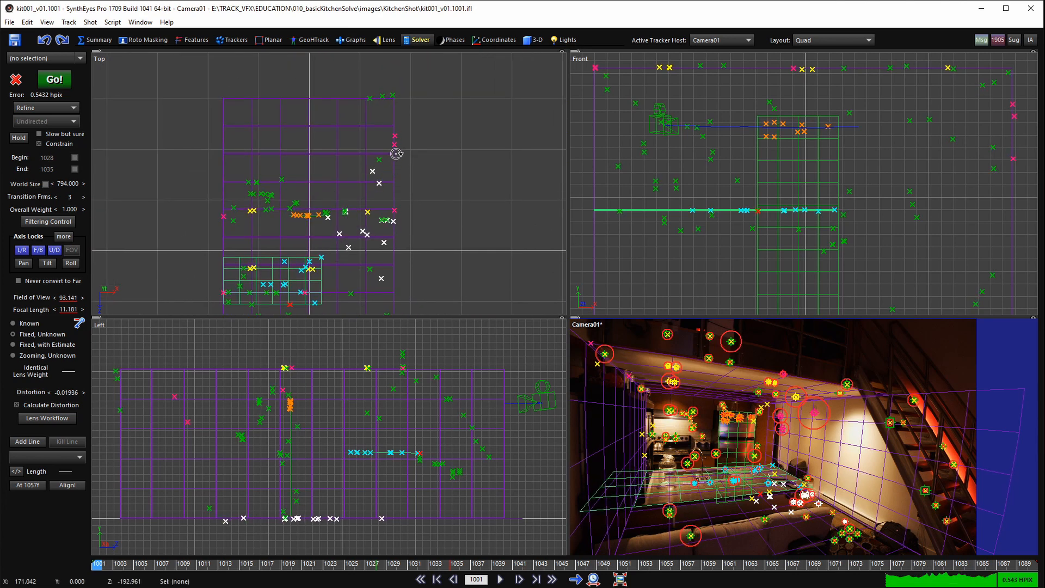
# - Show the full camera view and play the shot to examine how the room and countertop grids stick to the footage
pyautogui.press('c')
pyautogui.scroll(-3, 398, 158)
pyautogui.moveTo(398, 161); pyautogui.dragTo(494, 254, button='middle')
pyautogui.scroll(1, 458, 304)
pyautogui.moveTo(455, 321); pyautogui.dragTo(446, 302, button='middle')
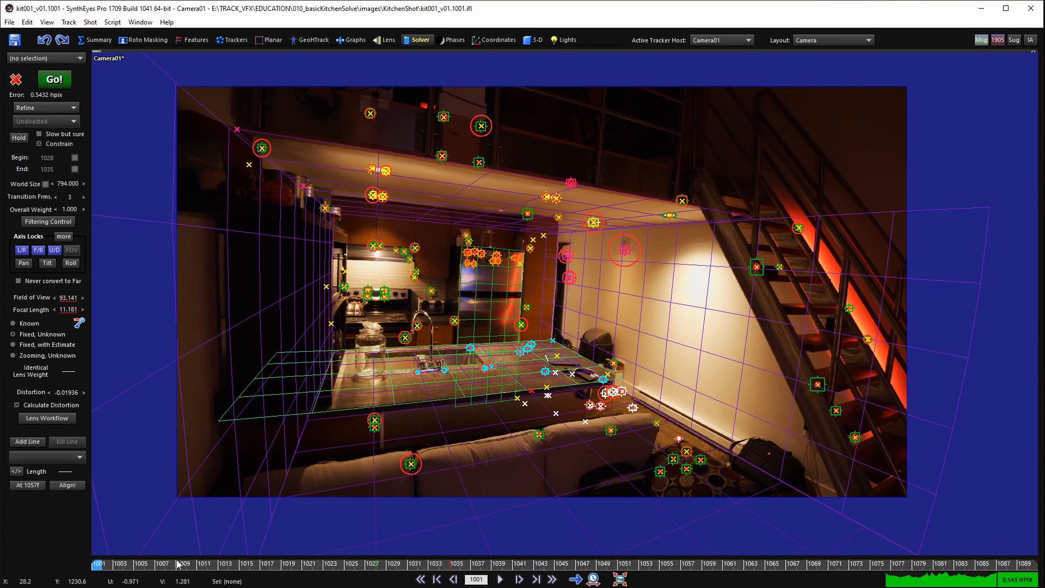
pyautogui.moveTo(178, 563)
pyautogui.mouseDown()
pyautogui.moveTo(780, 563)
pyautogui.moveTo(560, 563)
pyautogui.mouseUp()
pyautogui.press('space')
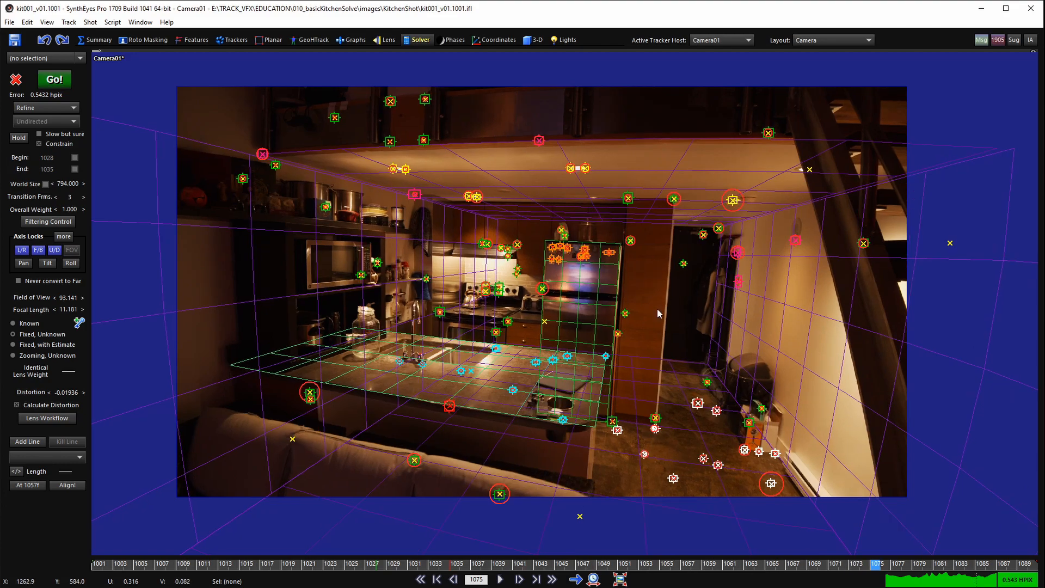
# - Replay the shot from frame 1001 to check the grids against the footage and stop at frame 1040
pyautogui.moveTo(590, 313); pyautogui.dragTo(542, 325, button='middle')
pyautogui.click(420, 579)
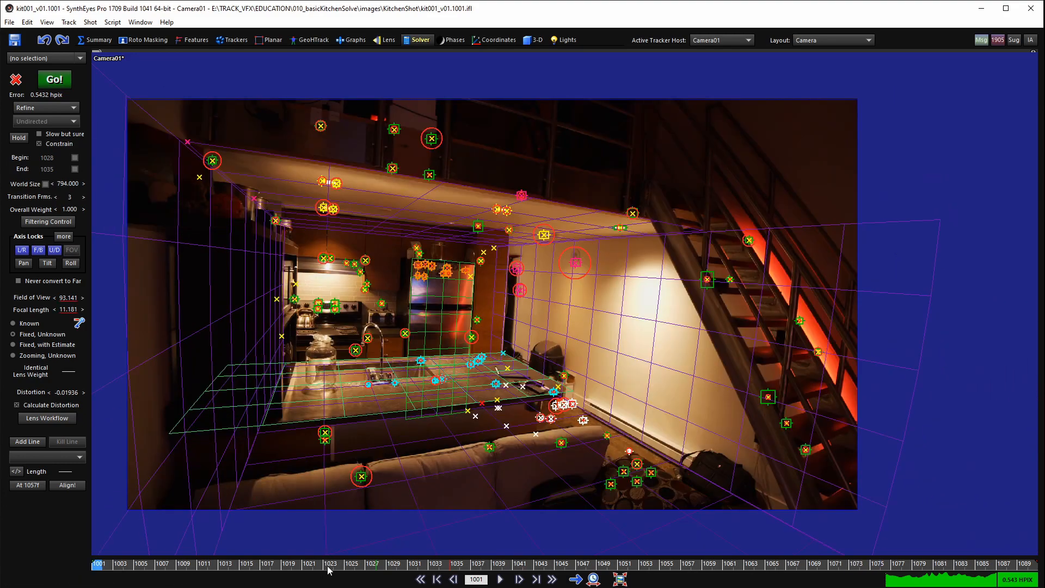
pyautogui.press('space')
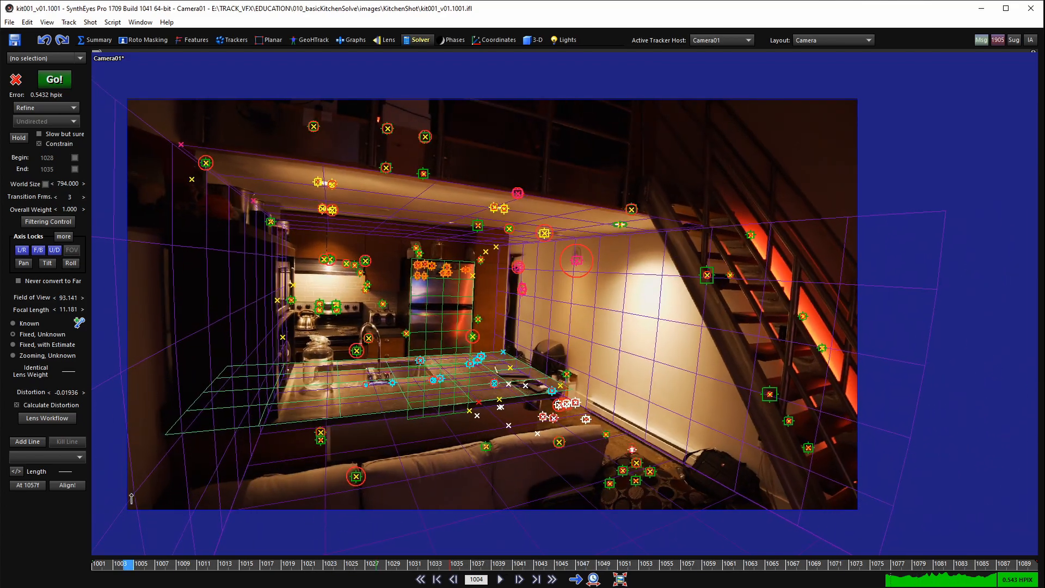
pyautogui.moveTo(442, 499); pyautogui.dragTo(614, 479)
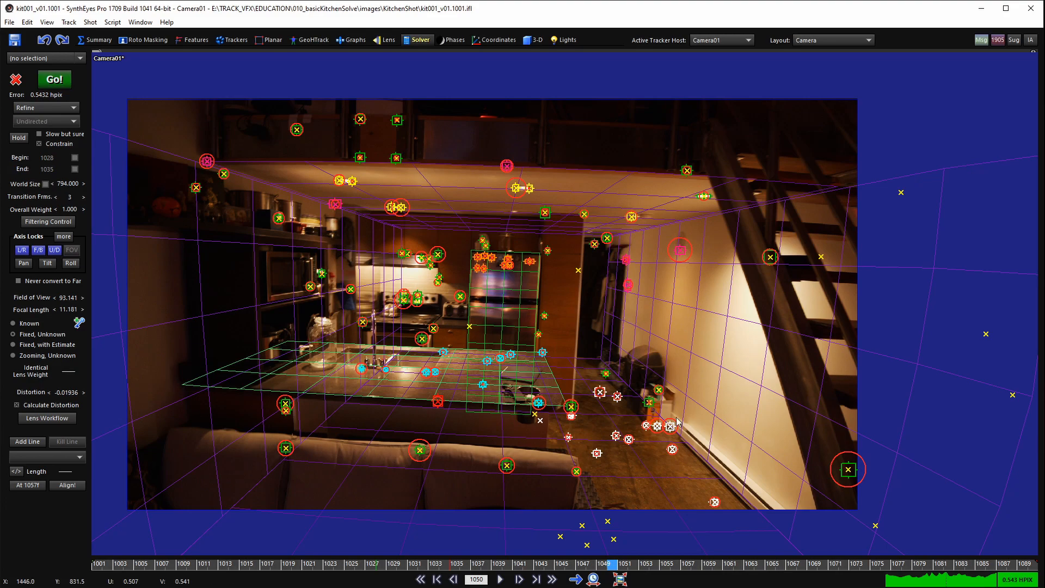
pyautogui.moveTo(622, 572); pyautogui.dragTo(507, 558)
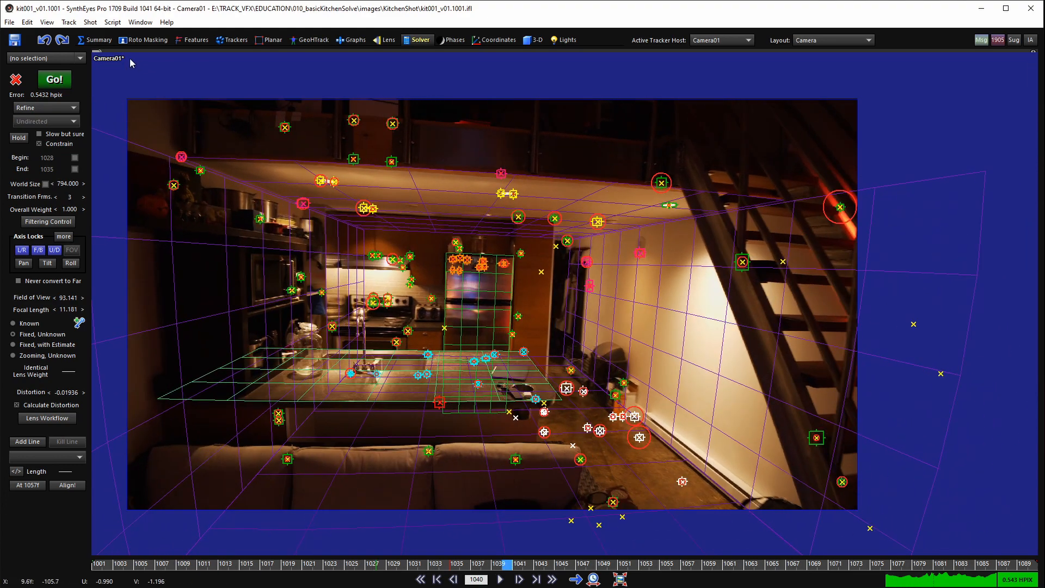
pyautogui.click(85, 40)
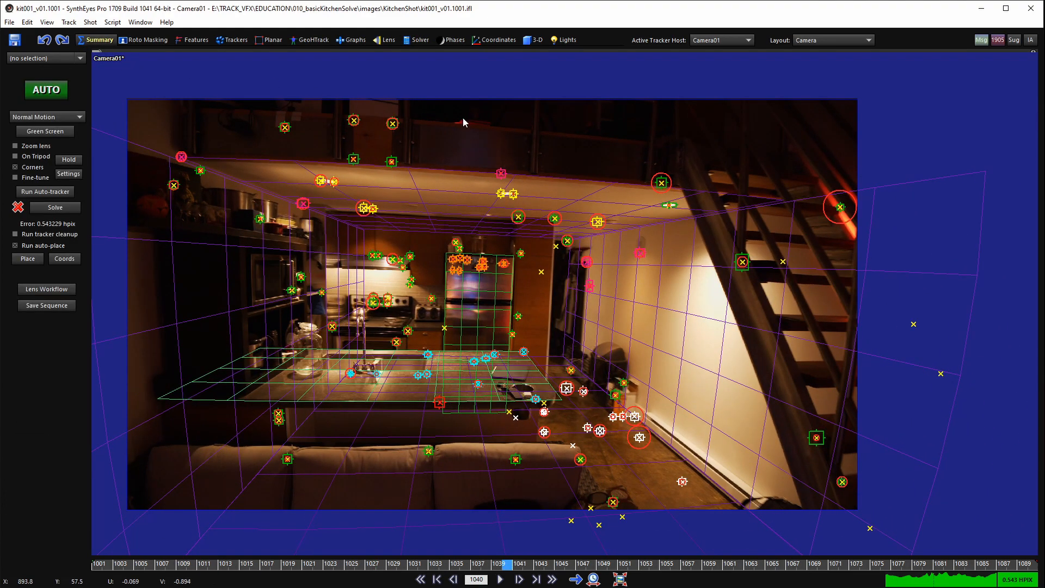
pyautogui.click(416, 40)
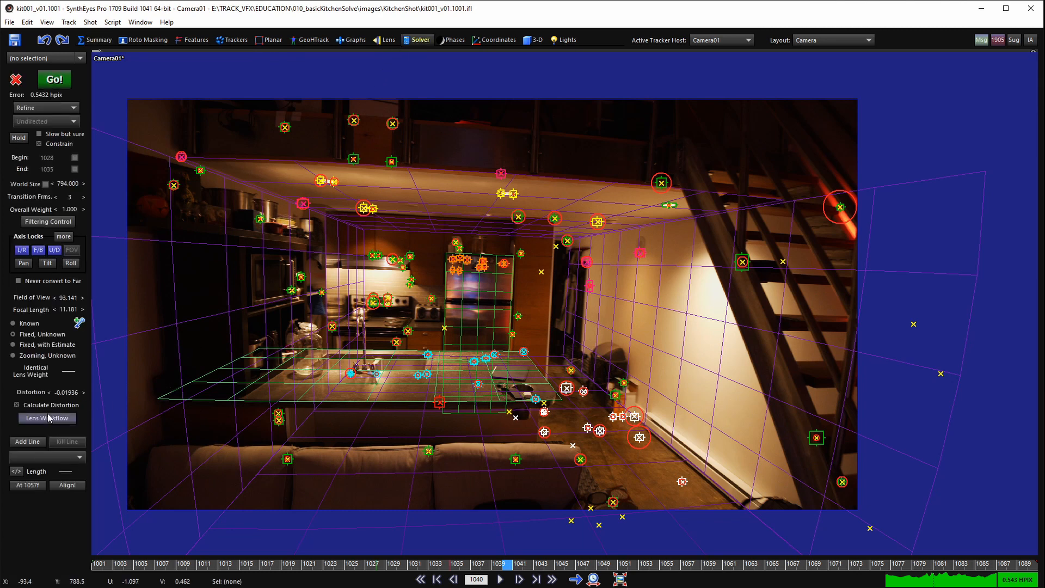
pyautogui.click(383, 40)
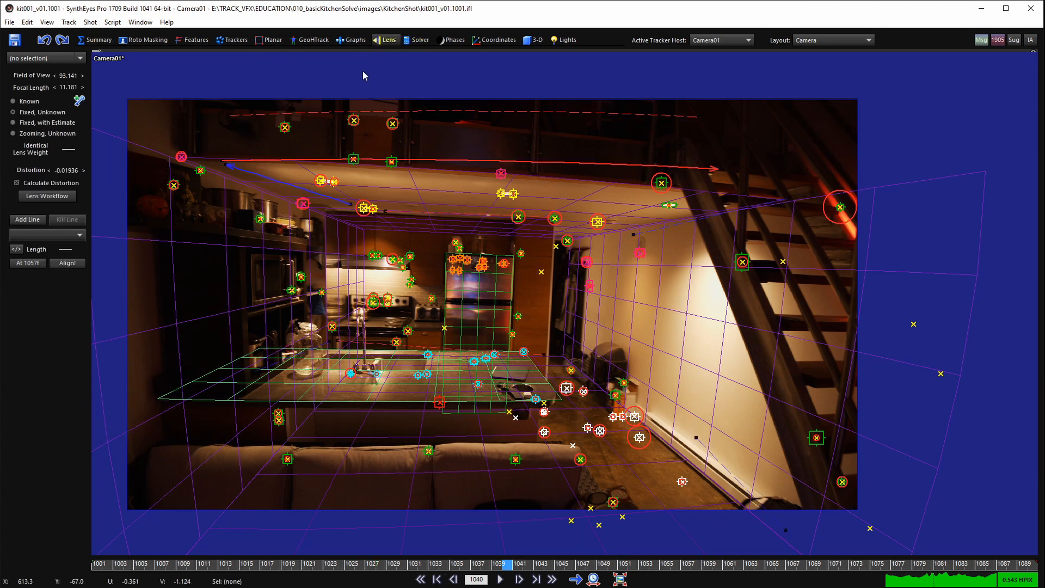
pyautogui.click(95, 39)
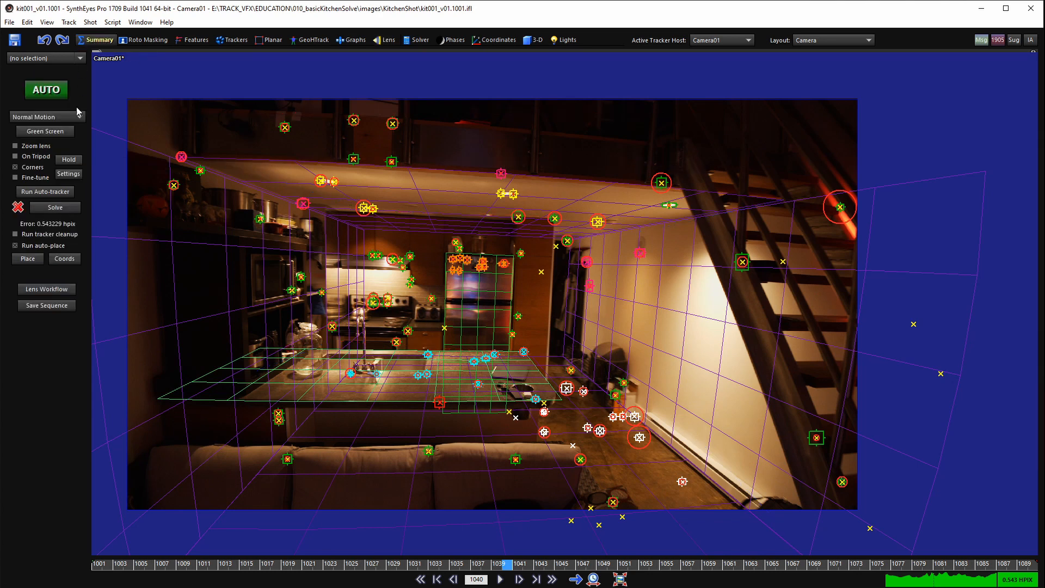
pyautogui.click(418, 39)
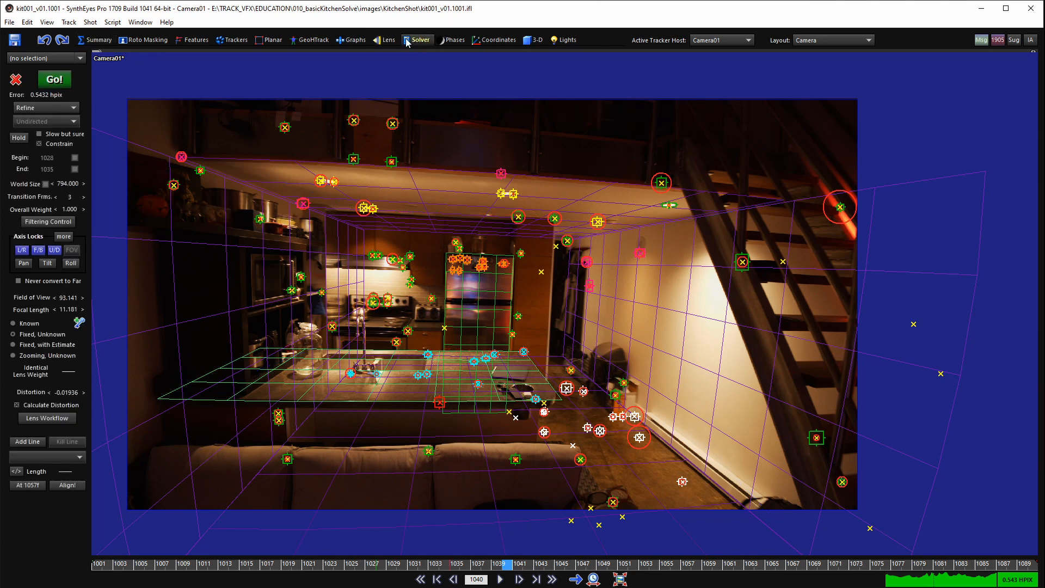
# - Run the Lens Workflow with Redistorted(2) as the final output, keeping the margin at 2
pyautogui.click(47, 418)
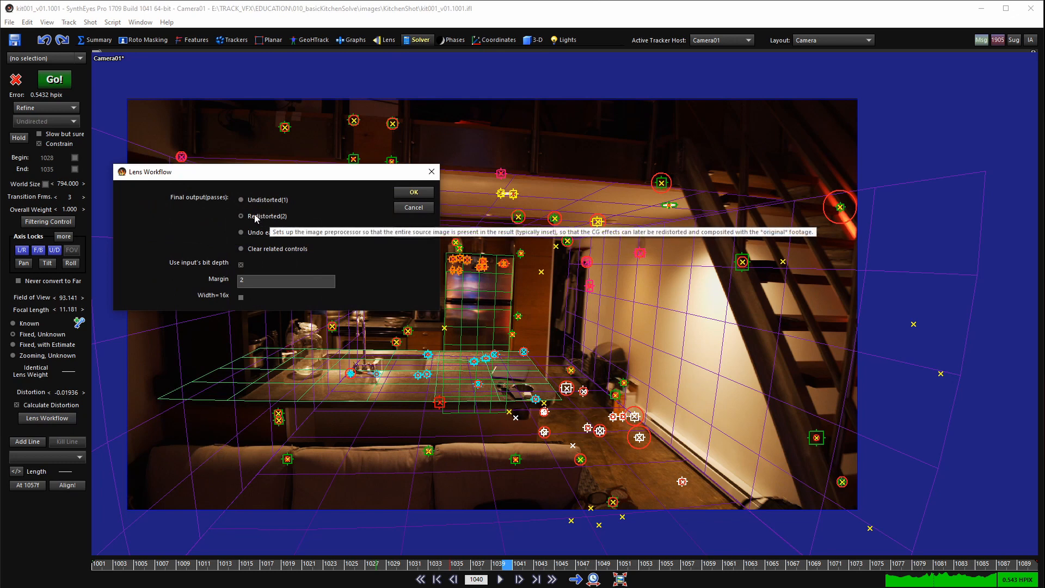
pyautogui.click(298, 215)
pyautogui.click(409, 193)
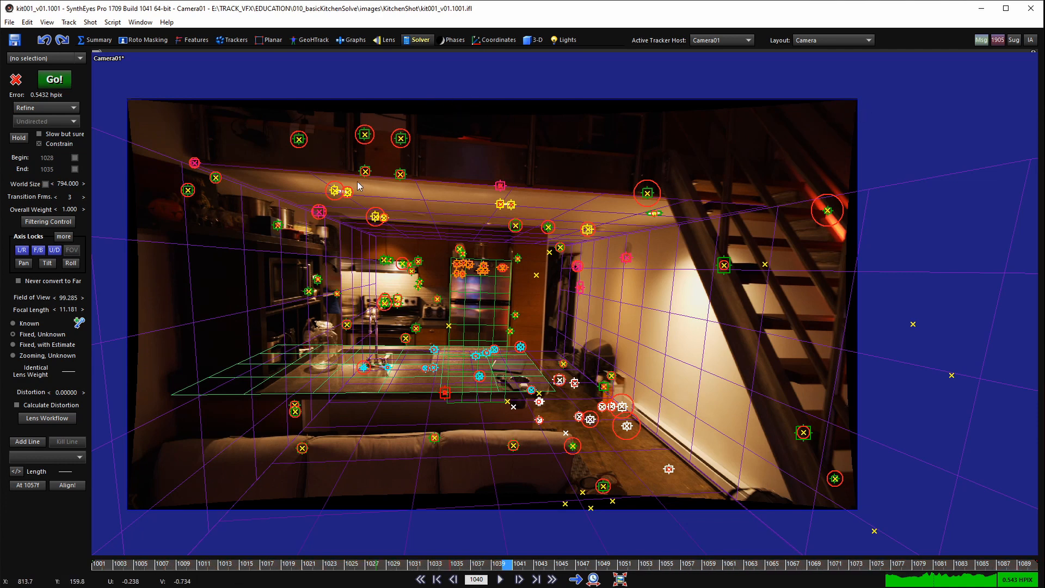
# - Switch to the Summary room and locate the Write Distortion Maps command without running it
pyautogui.click(94, 39)
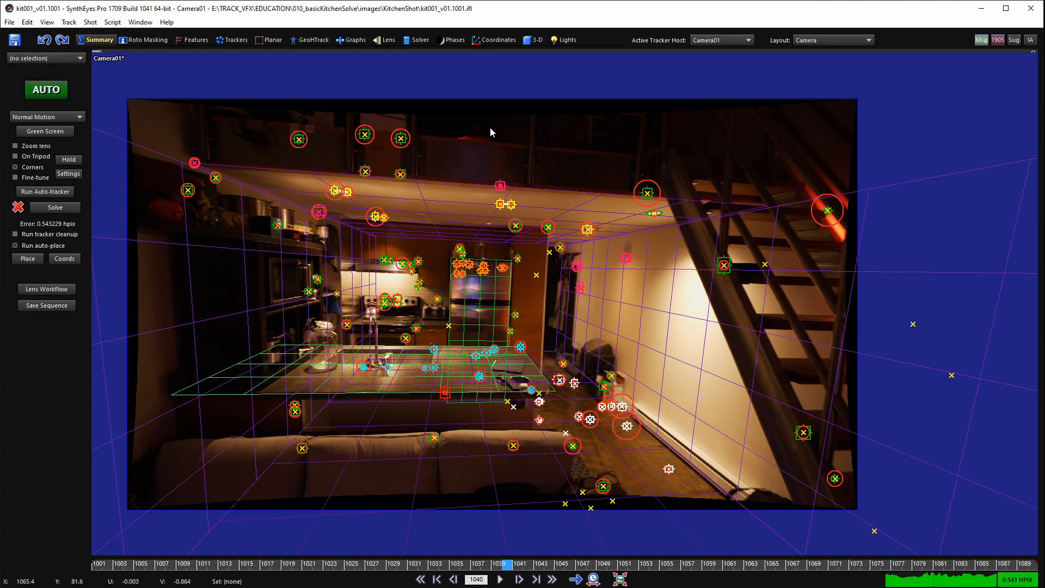
pyautogui.click(112, 23)
pyautogui.moveTo(89, 24)
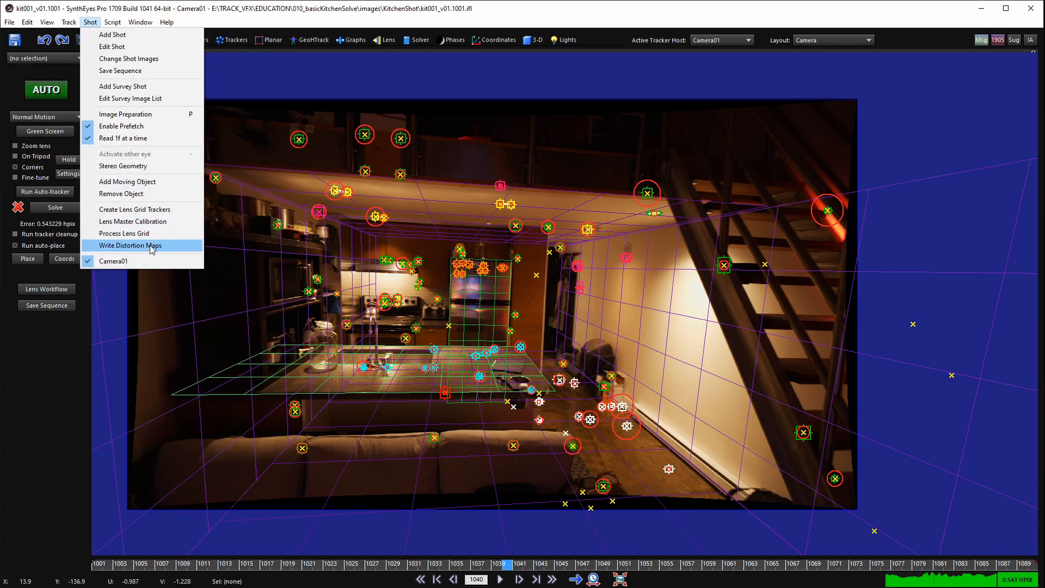
pyautogui.click(471, 155)
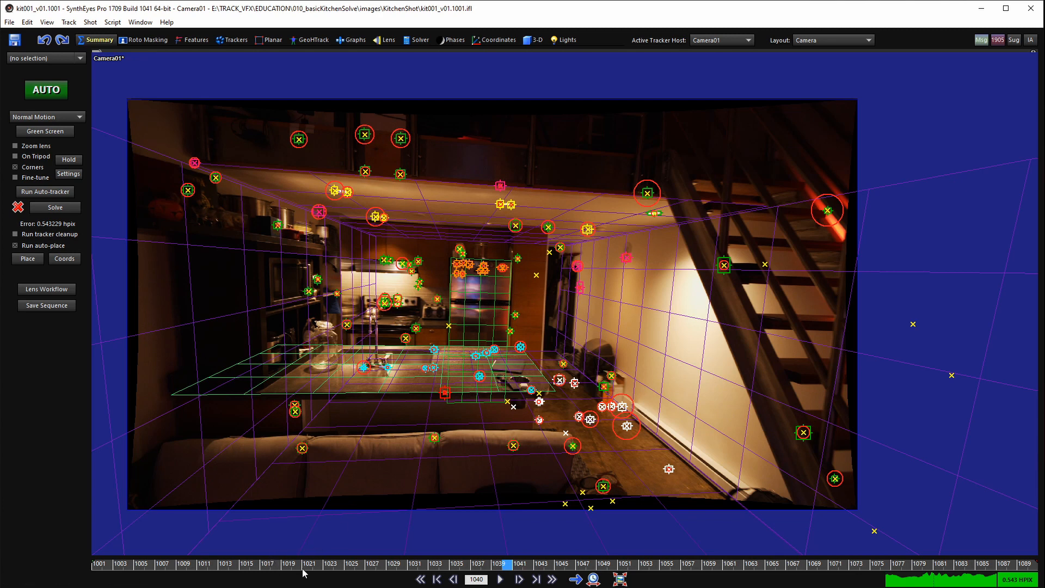
# - Move to frame 1036 and review the Change Shot Images assistant's lens workflow options, including Re-distort CGI, without applying any
pyautogui.moveTo(336, 566); pyautogui.dragTo(465, 566)
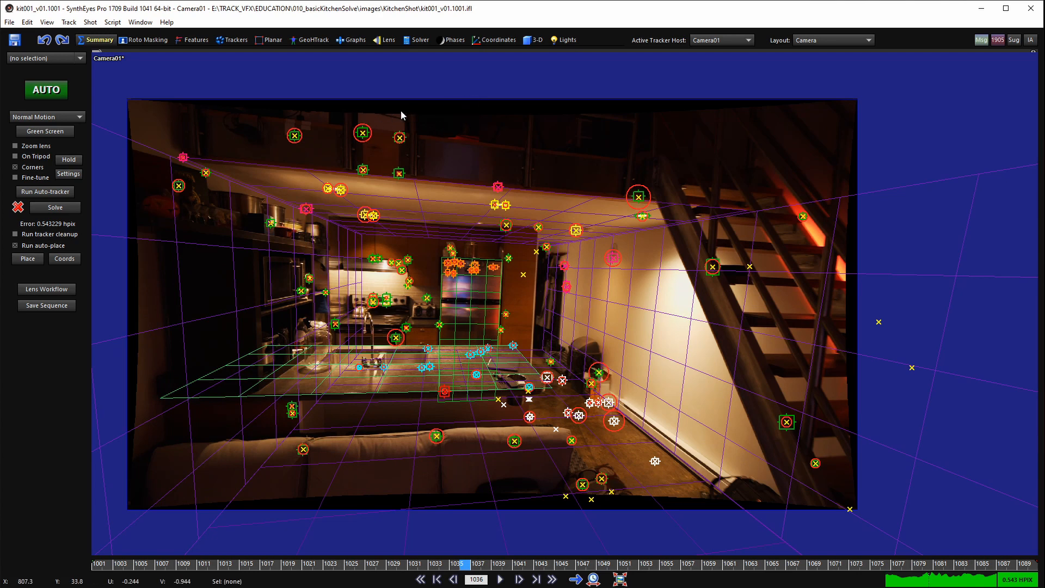
pyautogui.click(90, 22)
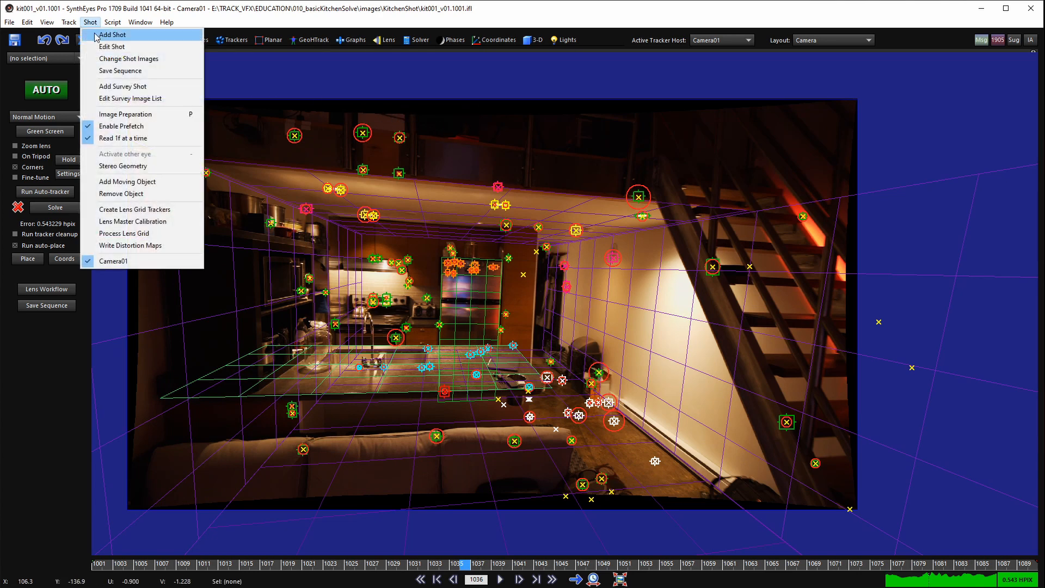
pyautogui.click(117, 59)
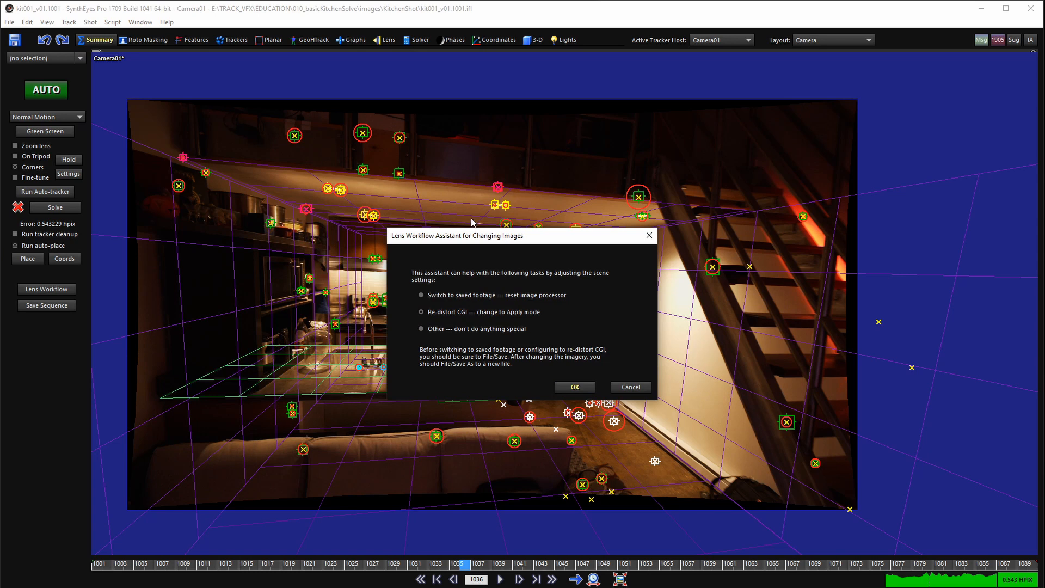
pyautogui.click(628, 388)
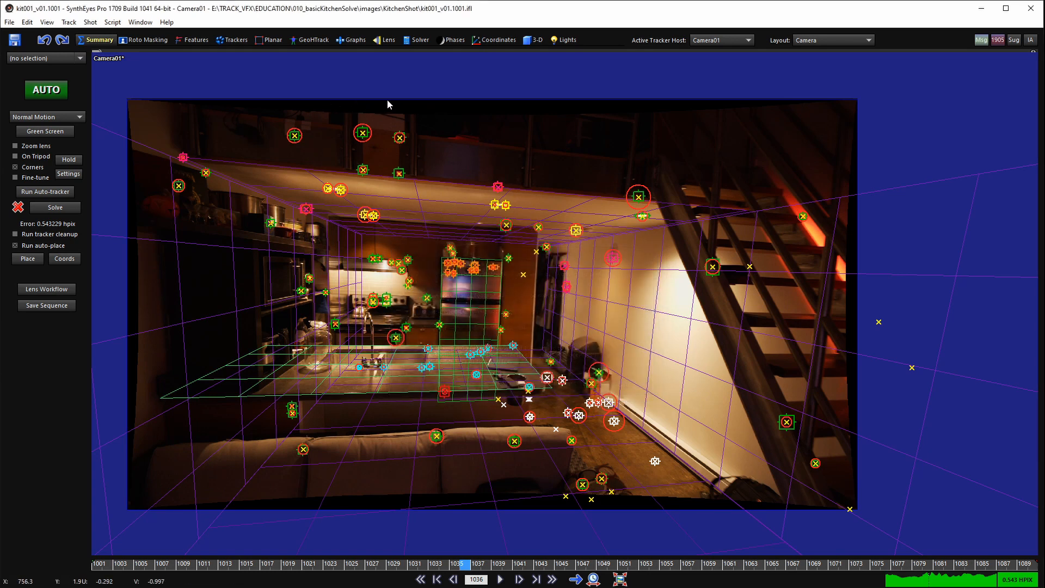
# - Review the Save Processed Image Sequence options without saving anything, and return to frame 1001
pyautogui.click(47, 306)
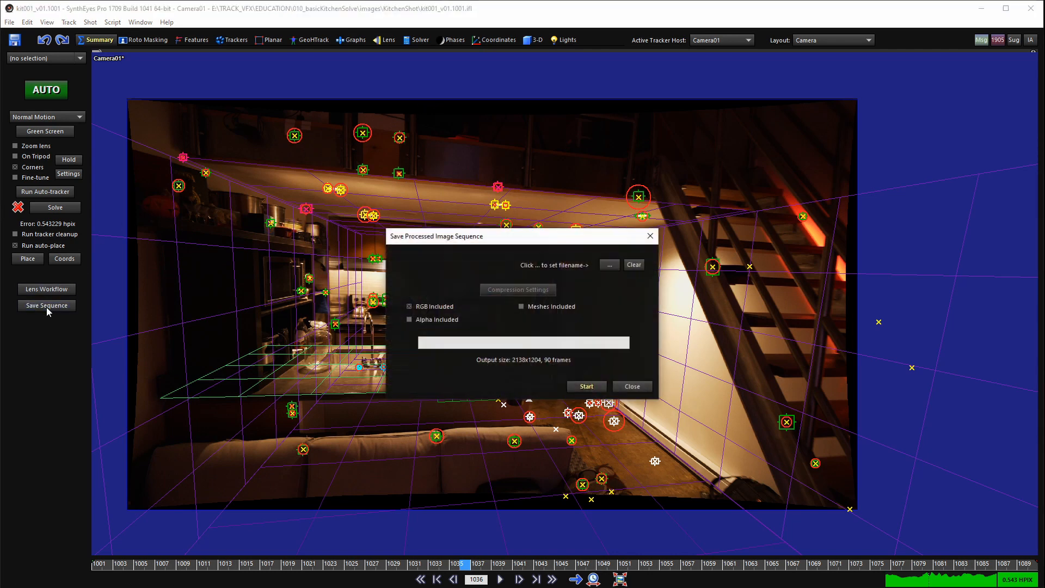
pyautogui.click(631, 387)
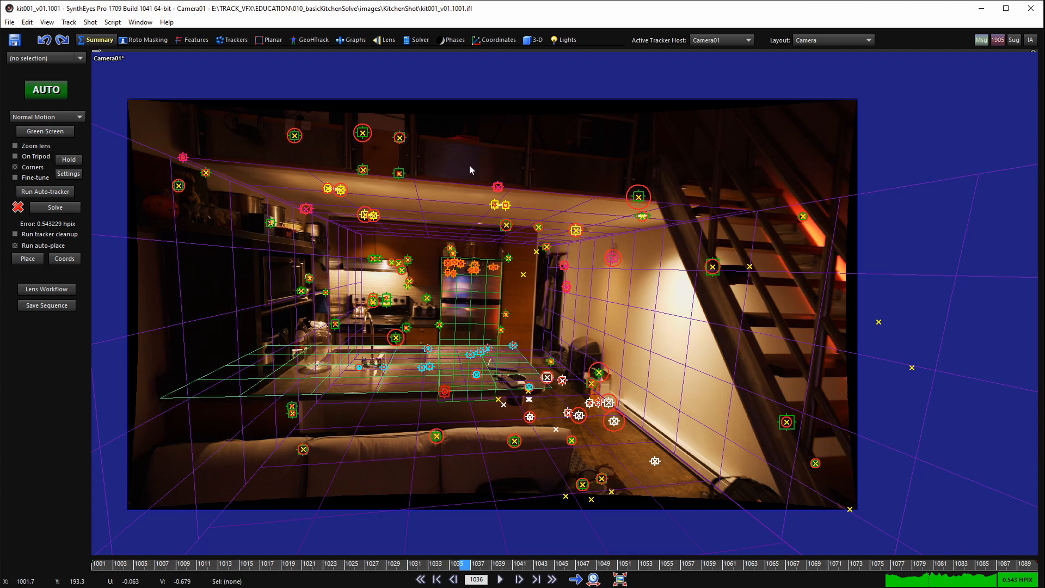
pyautogui.moveTo(344, 560); pyautogui.dragTo(131, 401)
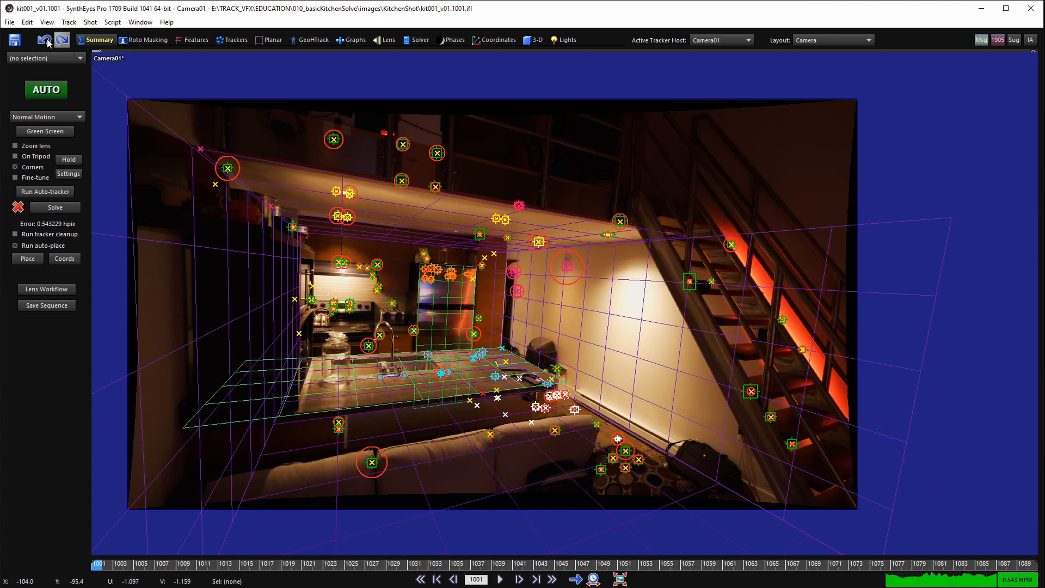
# - Examine the available export formats, including Filmbox FBX, without exporting the scene
pyautogui.click(9, 23)
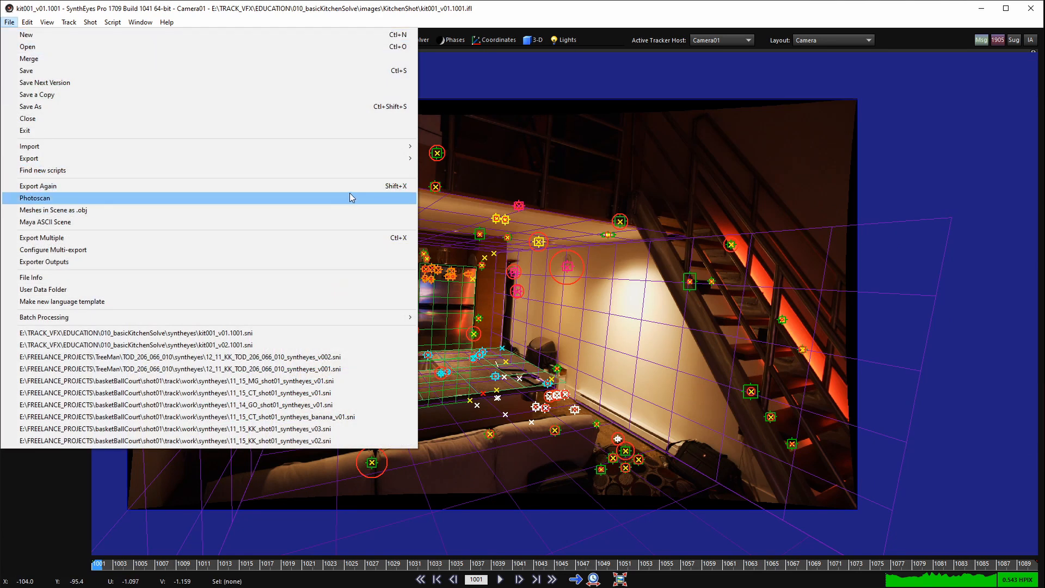
pyautogui.moveTo(366, 158)
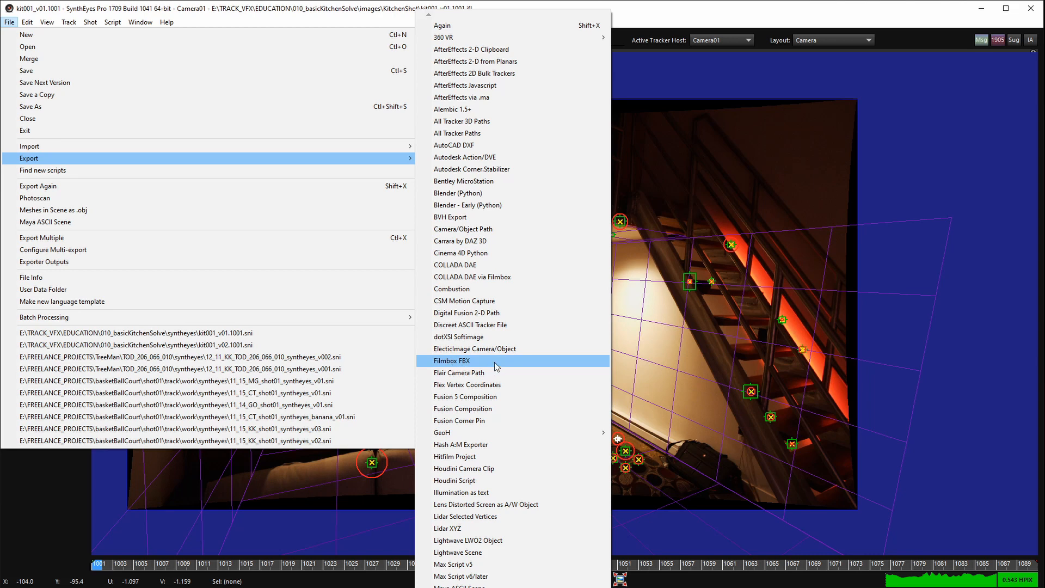
pyautogui.click(730, 279)
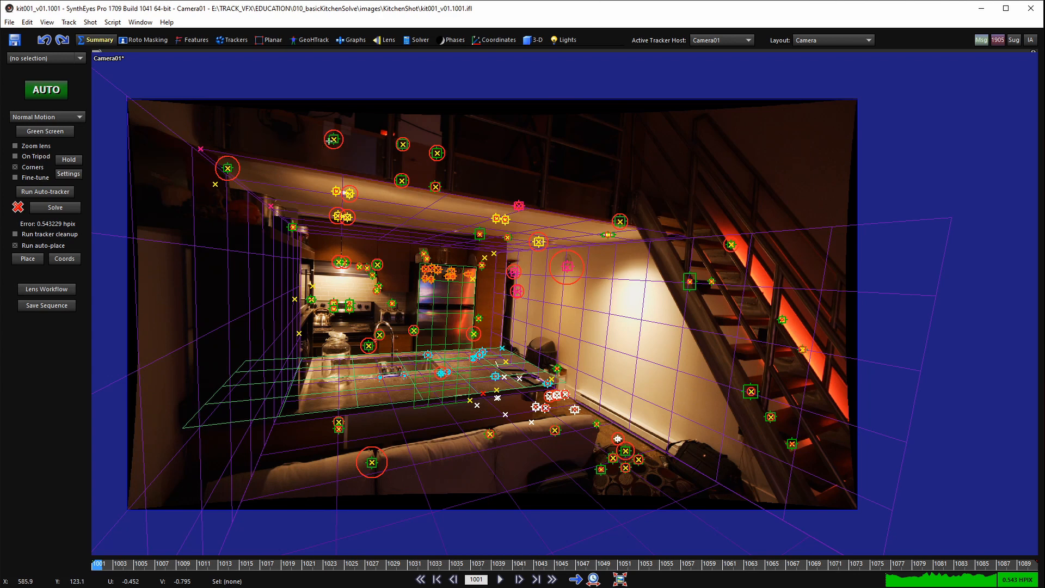
# - In the Solver room, lock the perspective view to Camera01 and play the shot to check the grids against the footage
pyautogui.click(406, 42)
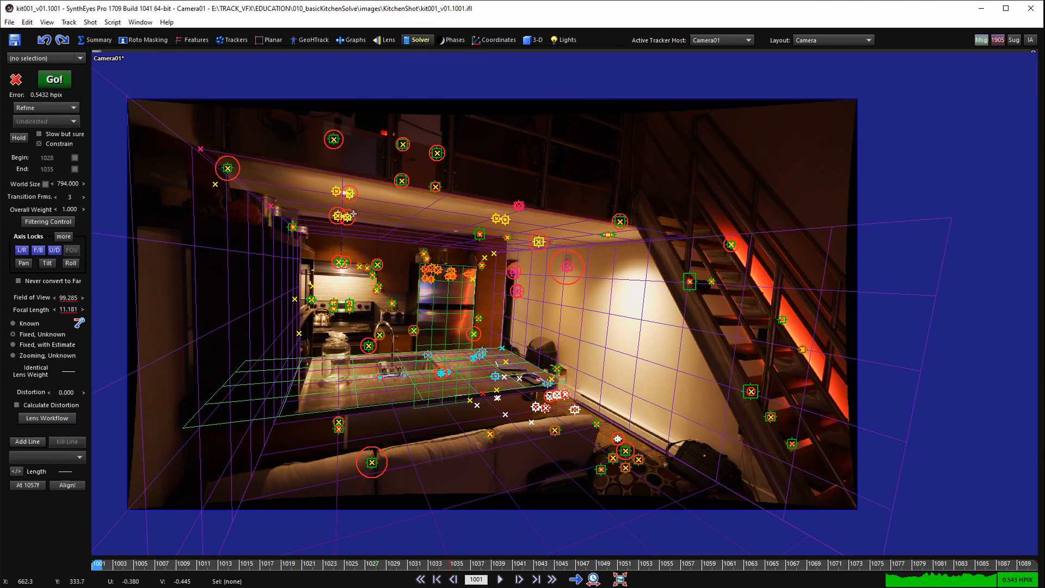
pyautogui.moveTo(353, 214)
pyautogui.press('6')
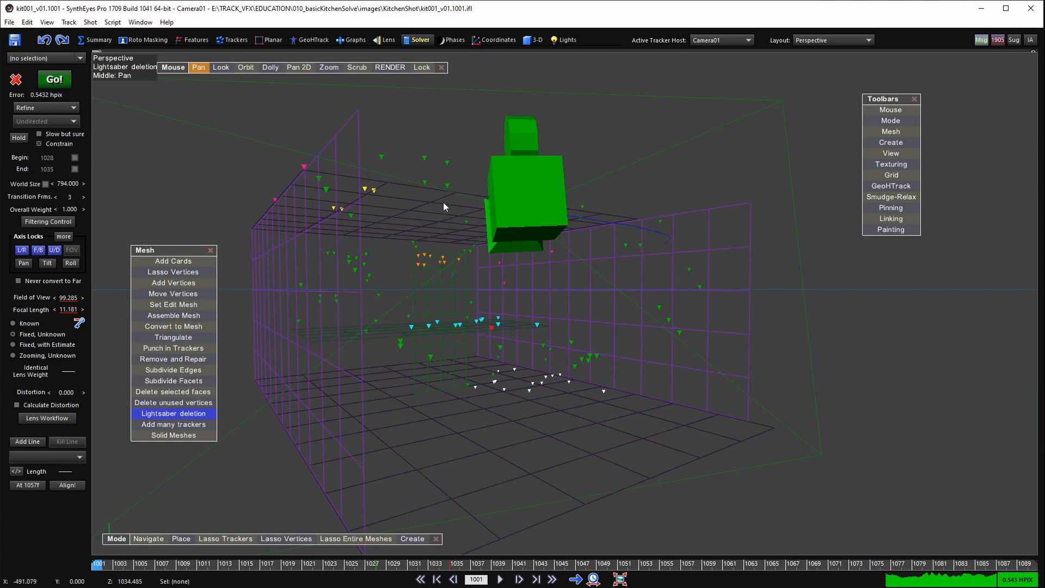
pyautogui.click(422, 68)
pyautogui.scroll(-2, 474, 302)
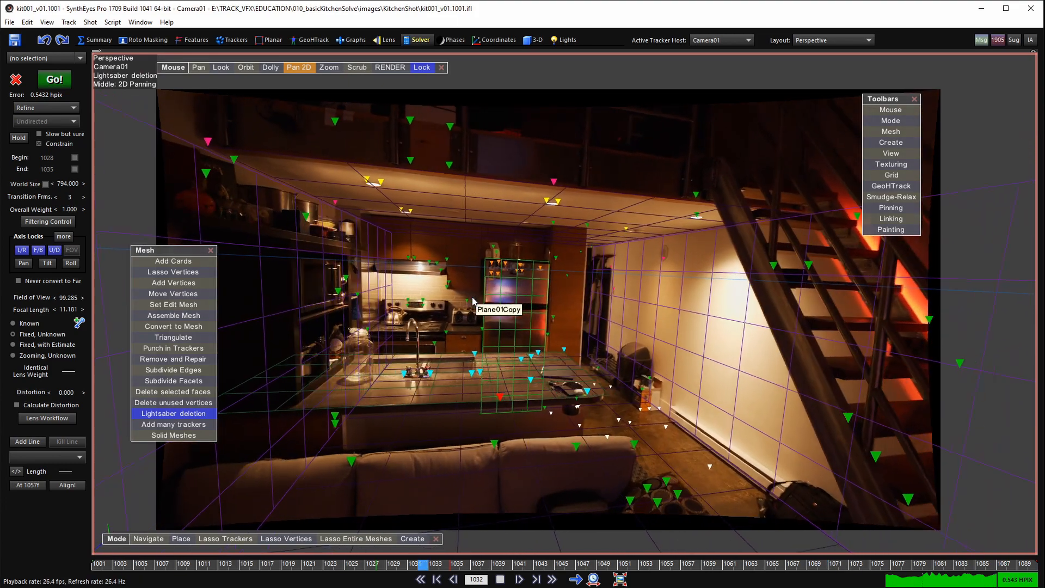
# - Return to the camera view at frame 1040 and select the cyan tracker at the countertop's front corner
pyautogui.press('5')
pyautogui.moveTo(467, 299); pyautogui.dragTo(494, 309, button='middle')
pyautogui.scroll(1, 430, 327)
pyautogui.moveTo(429, 327); pyautogui.dragTo(446, 323, button='middle')
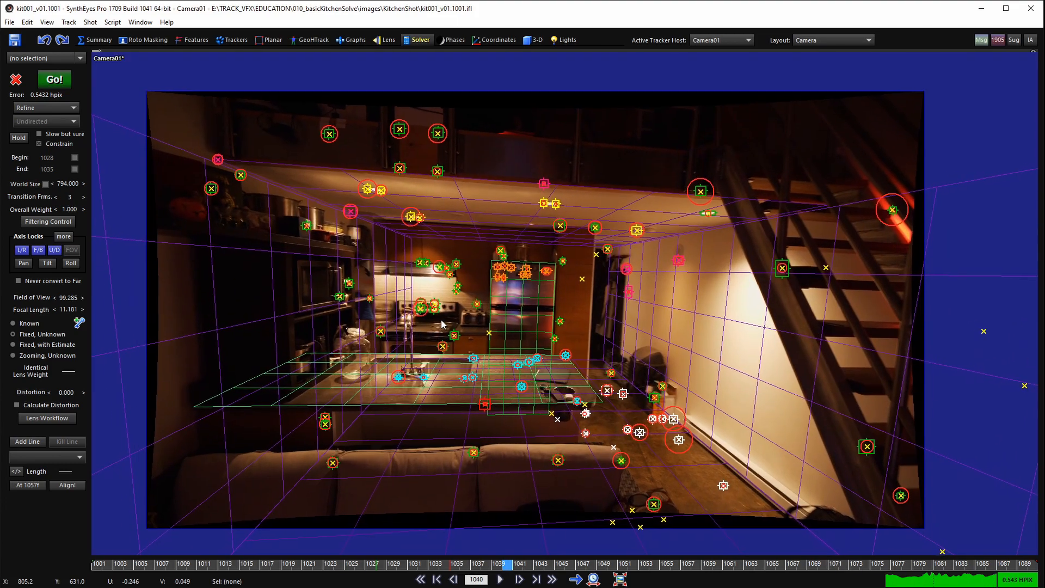
pyautogui.scroll(5, 567, 402)
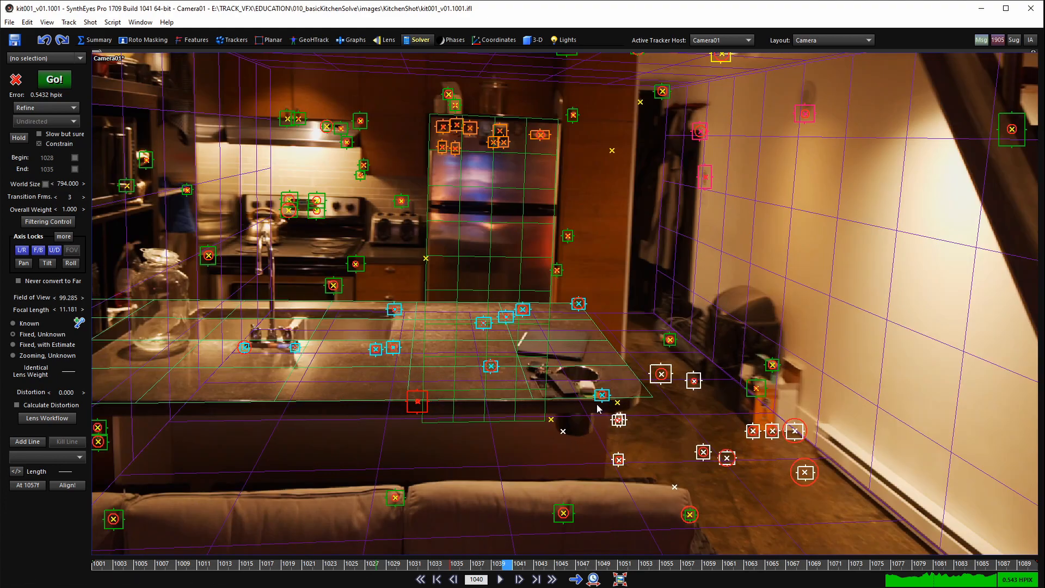
pyautogui.click(600, 396)
# - Check the selected countertop tracker in the quad perspective layout and play the shot close up in the camera view
pyautogui.press('7')
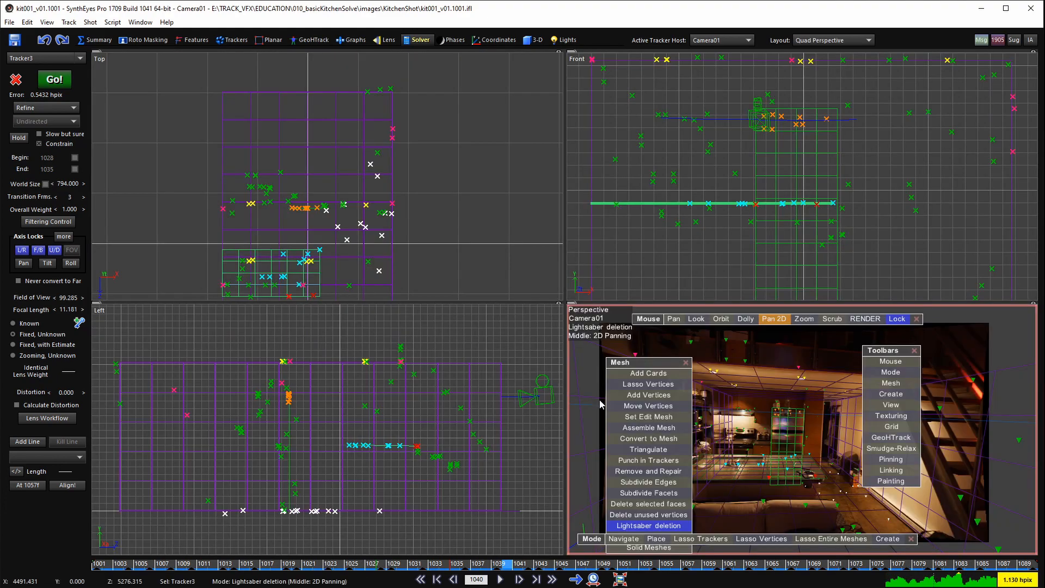
pyautogui.scroll(5, 600, 404)
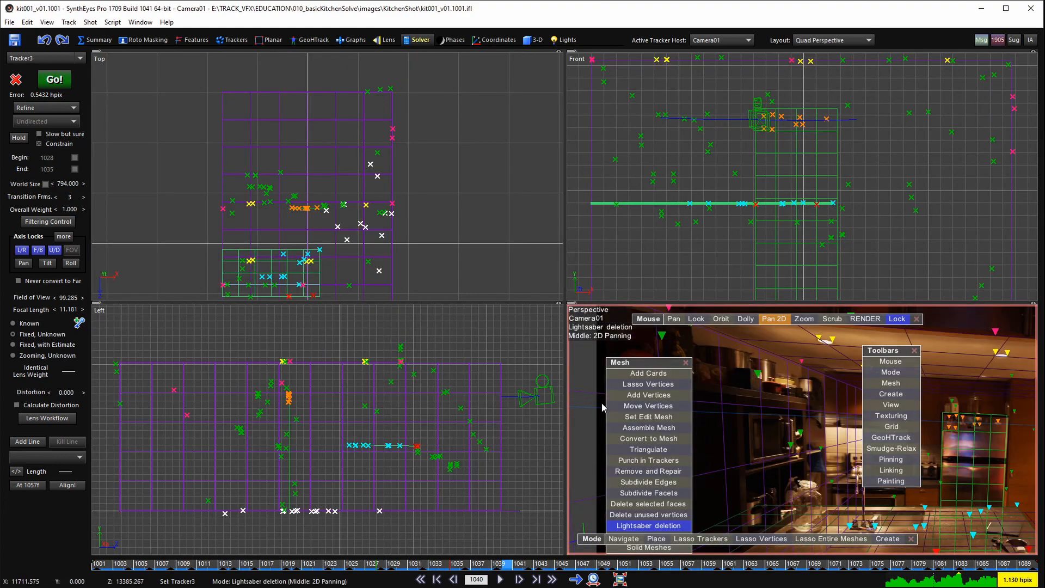
pyautogui.press('1')
pyautogui.press('5')
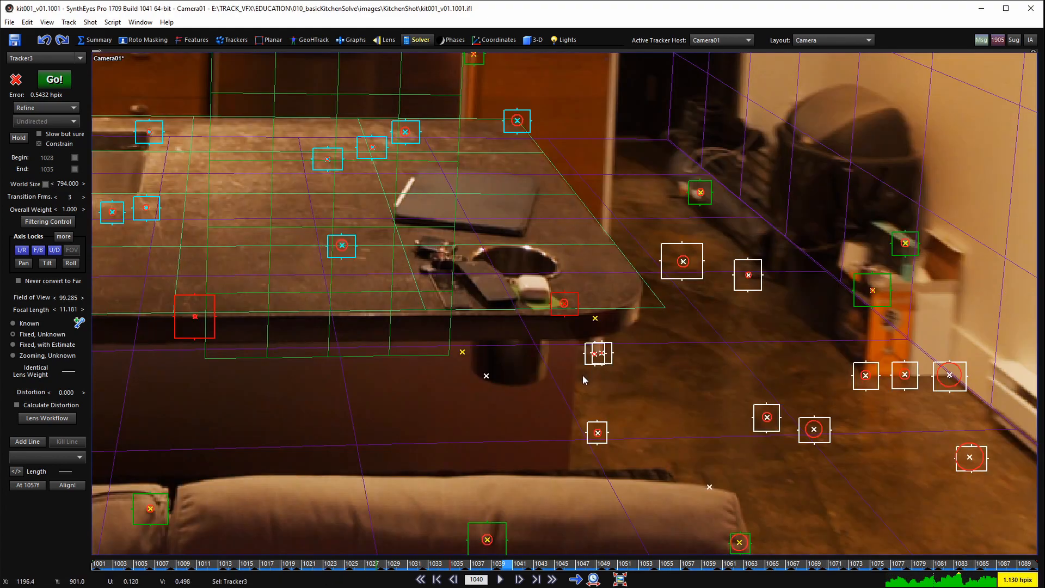
pyautogui.scroll(5, 604, 386)
pyautogui.press('space')
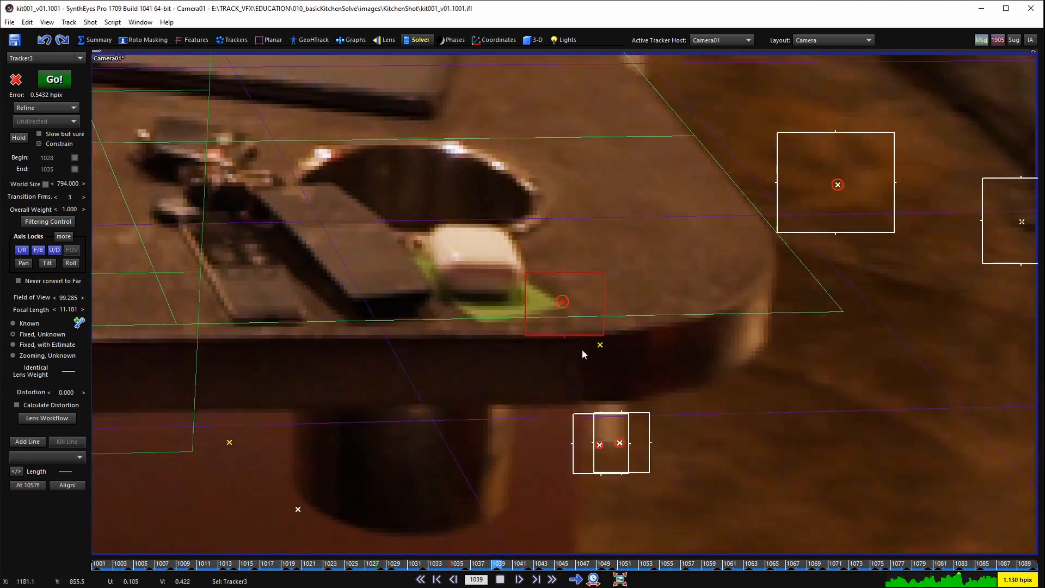
pyautogui.scroll(-6, 582, 353)
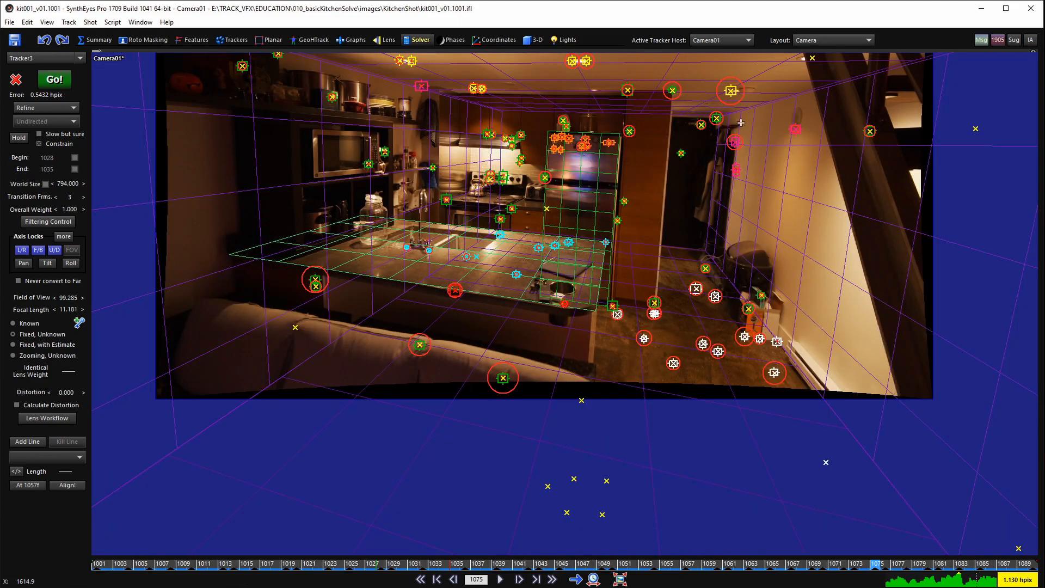
# - Select the yellow ceiling-light tracker near the hallway and play the shot close up, stopping at frame 1064
pyautogui.click(730, 92)
pyautogui.scroll(6, 603, 213)
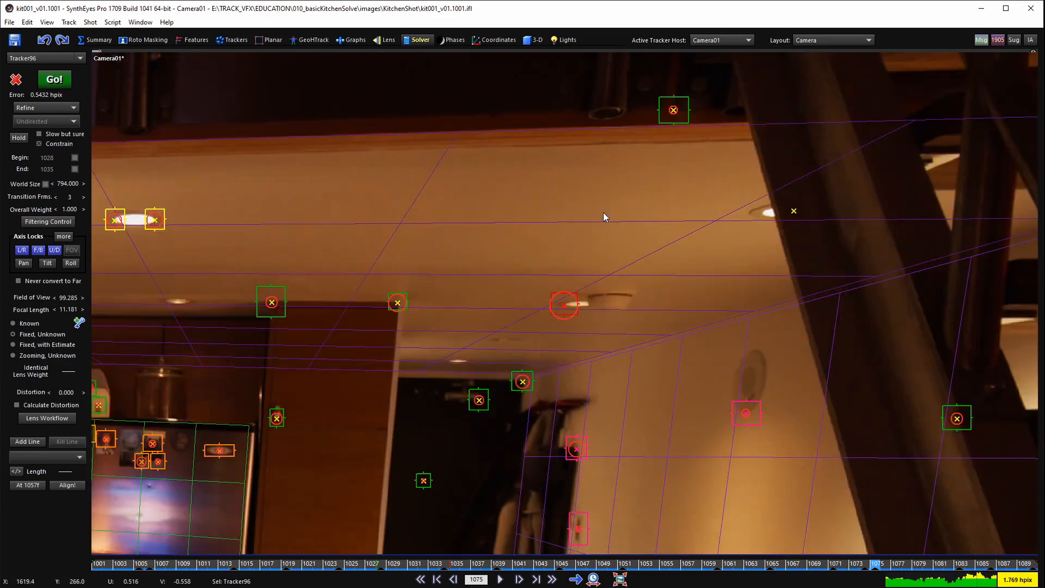
pyautogui.press('space')
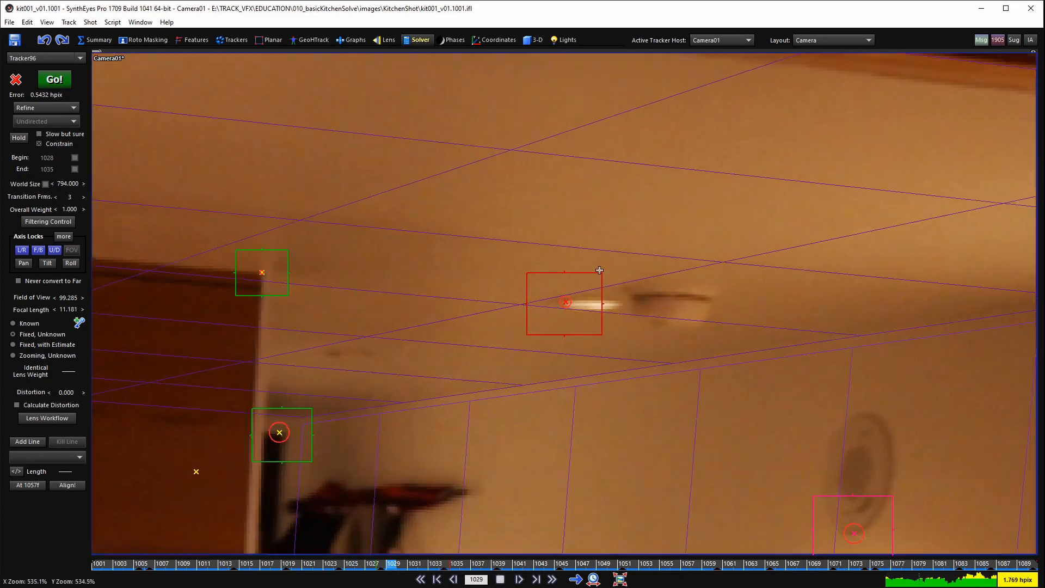
pyautogui.scroll(-6, 601, 273)
pyautogui.click(600, 277)
pyautogui.press('space')
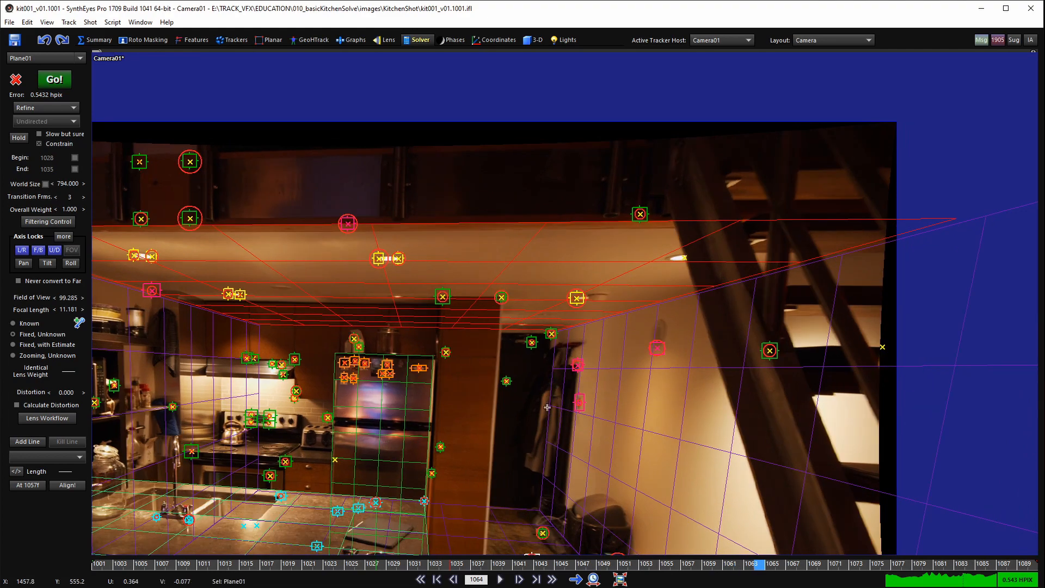
# - Select the grid plane on the wall beside the stairs and play the full frame to check its fit, stopping at frame 1074
pyautogui.click(577, 381)
pyautogui.moveTo(543, 404); pyautogui.dragTo(544, 333, button='middle')
pyautogui.scroll(-5, 522, 366)
pyautogui.scroll(3, 492, 352)
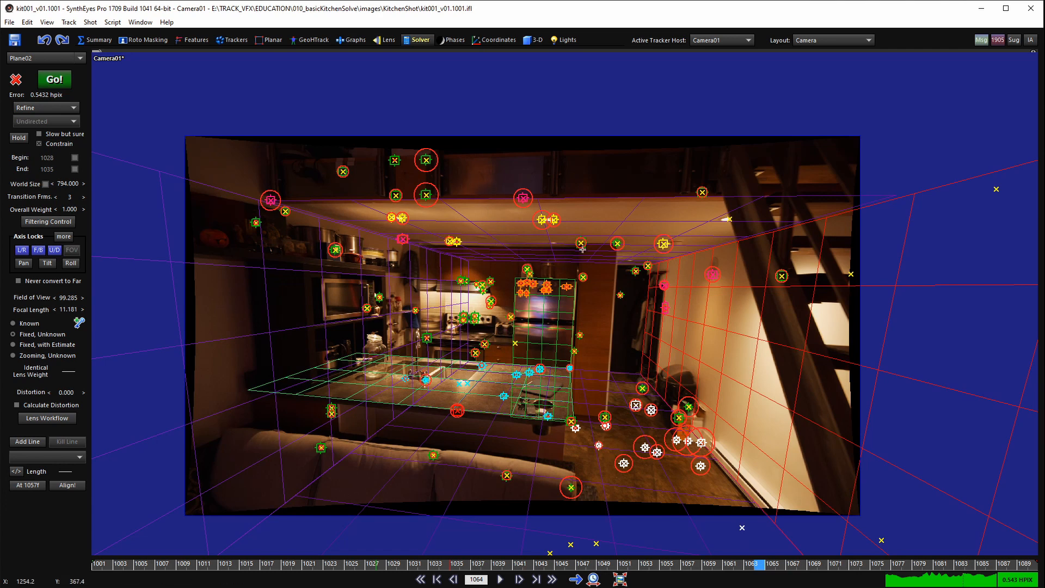
pyautogui.press('space')
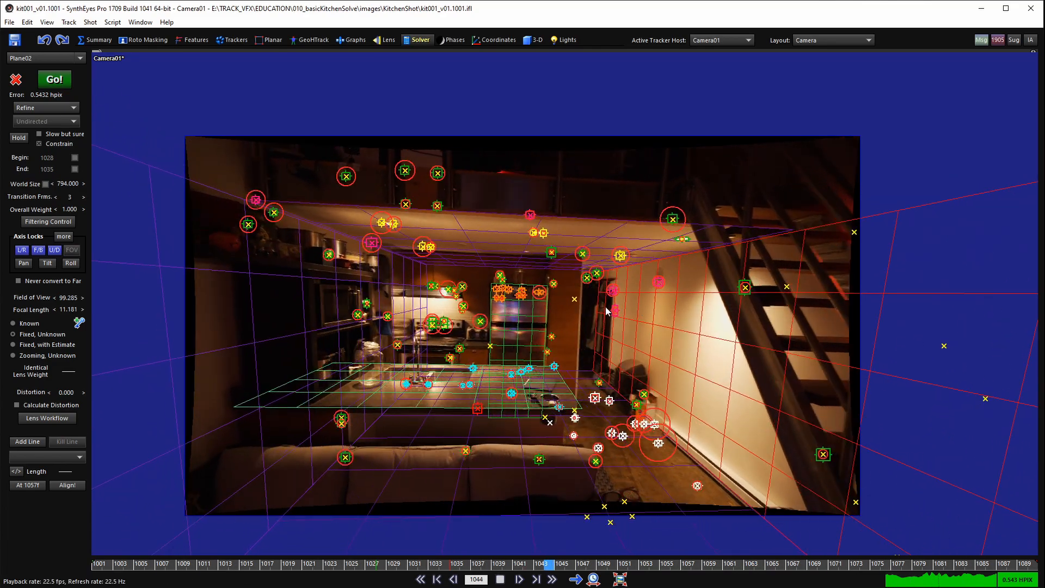
pyautogui.press('space')
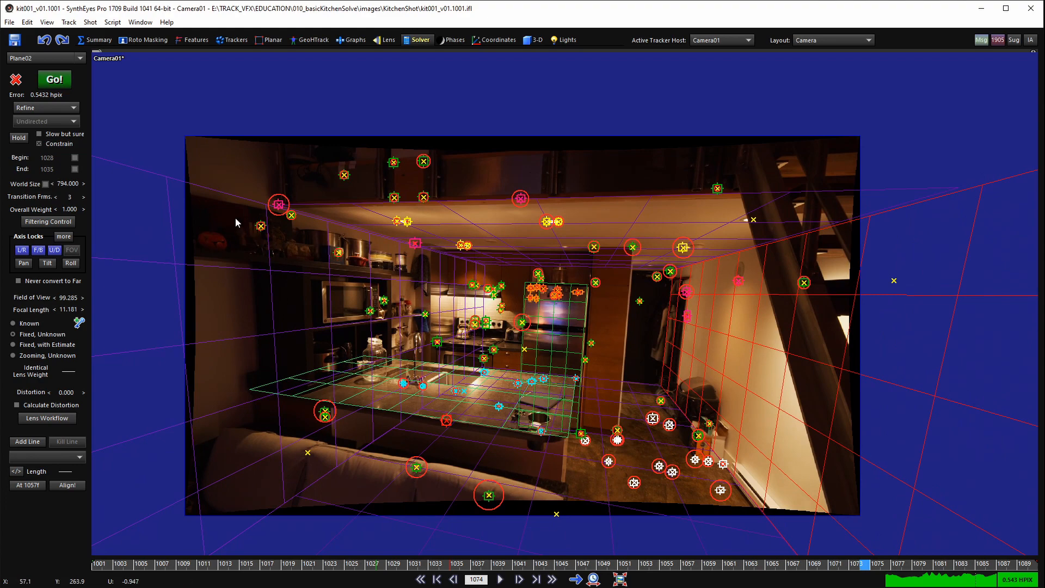
# - Frame the whole shot slightly larger and replay it to examine how the room and countertop grids follow the footage
pyautogui.scroll(1, 318, 191)
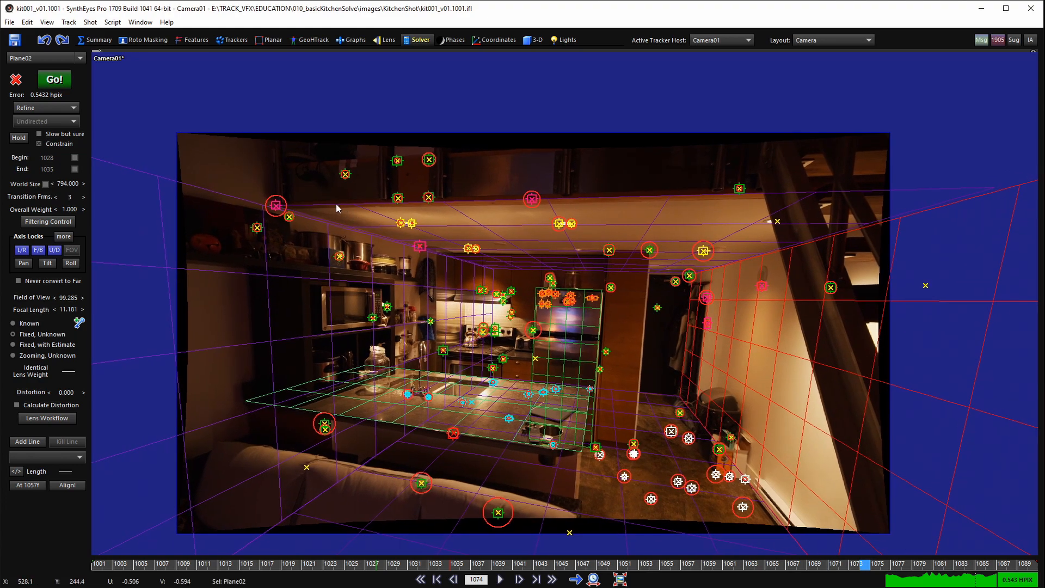
pyautogui.moveTo(478, 330); pyautogui.dragTo(455, 301, button='middle')
pyautogui.press('space')
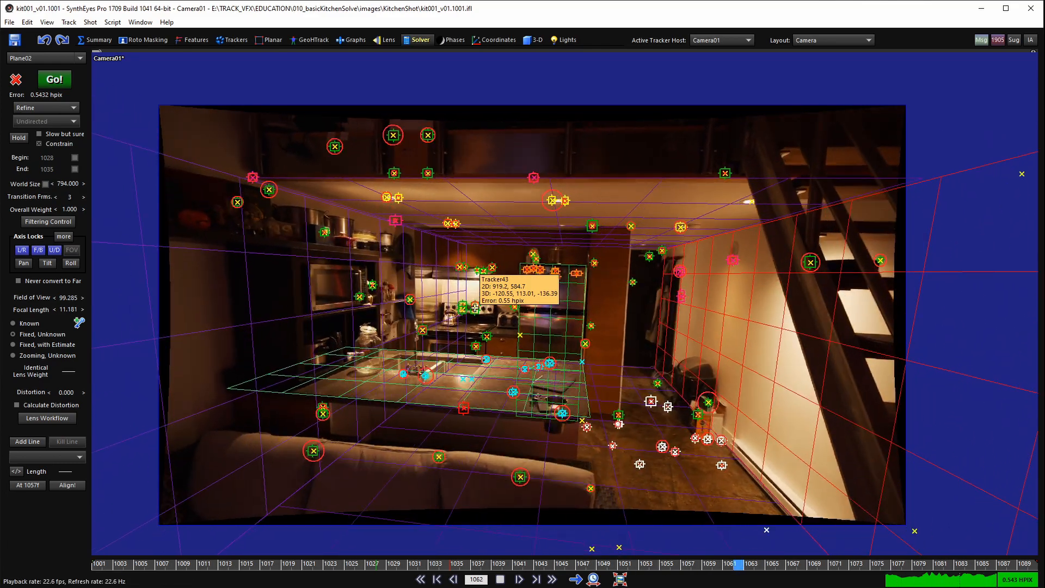
pyautogui.press('space')
pyautogui.press('space')
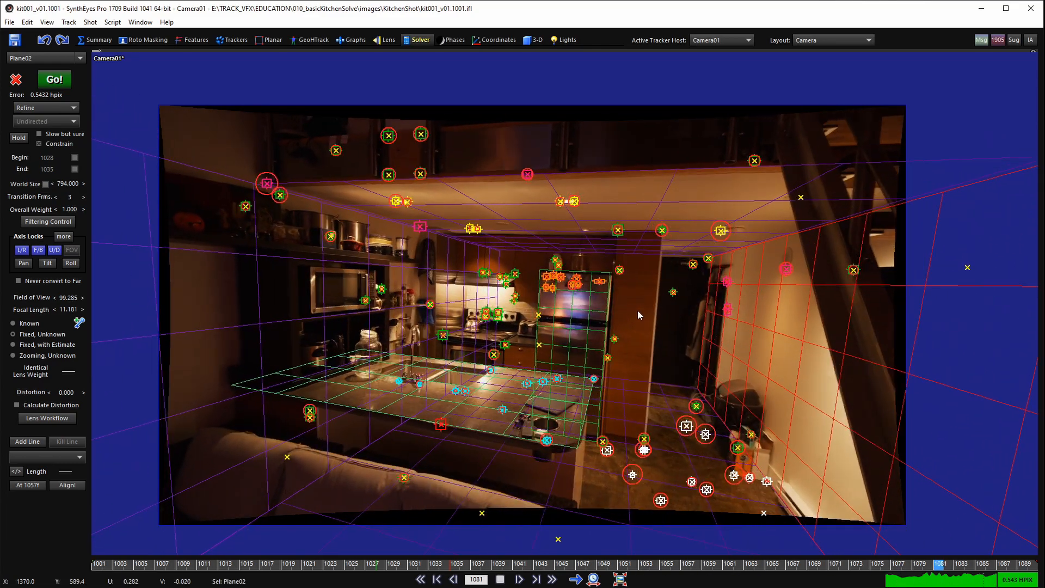